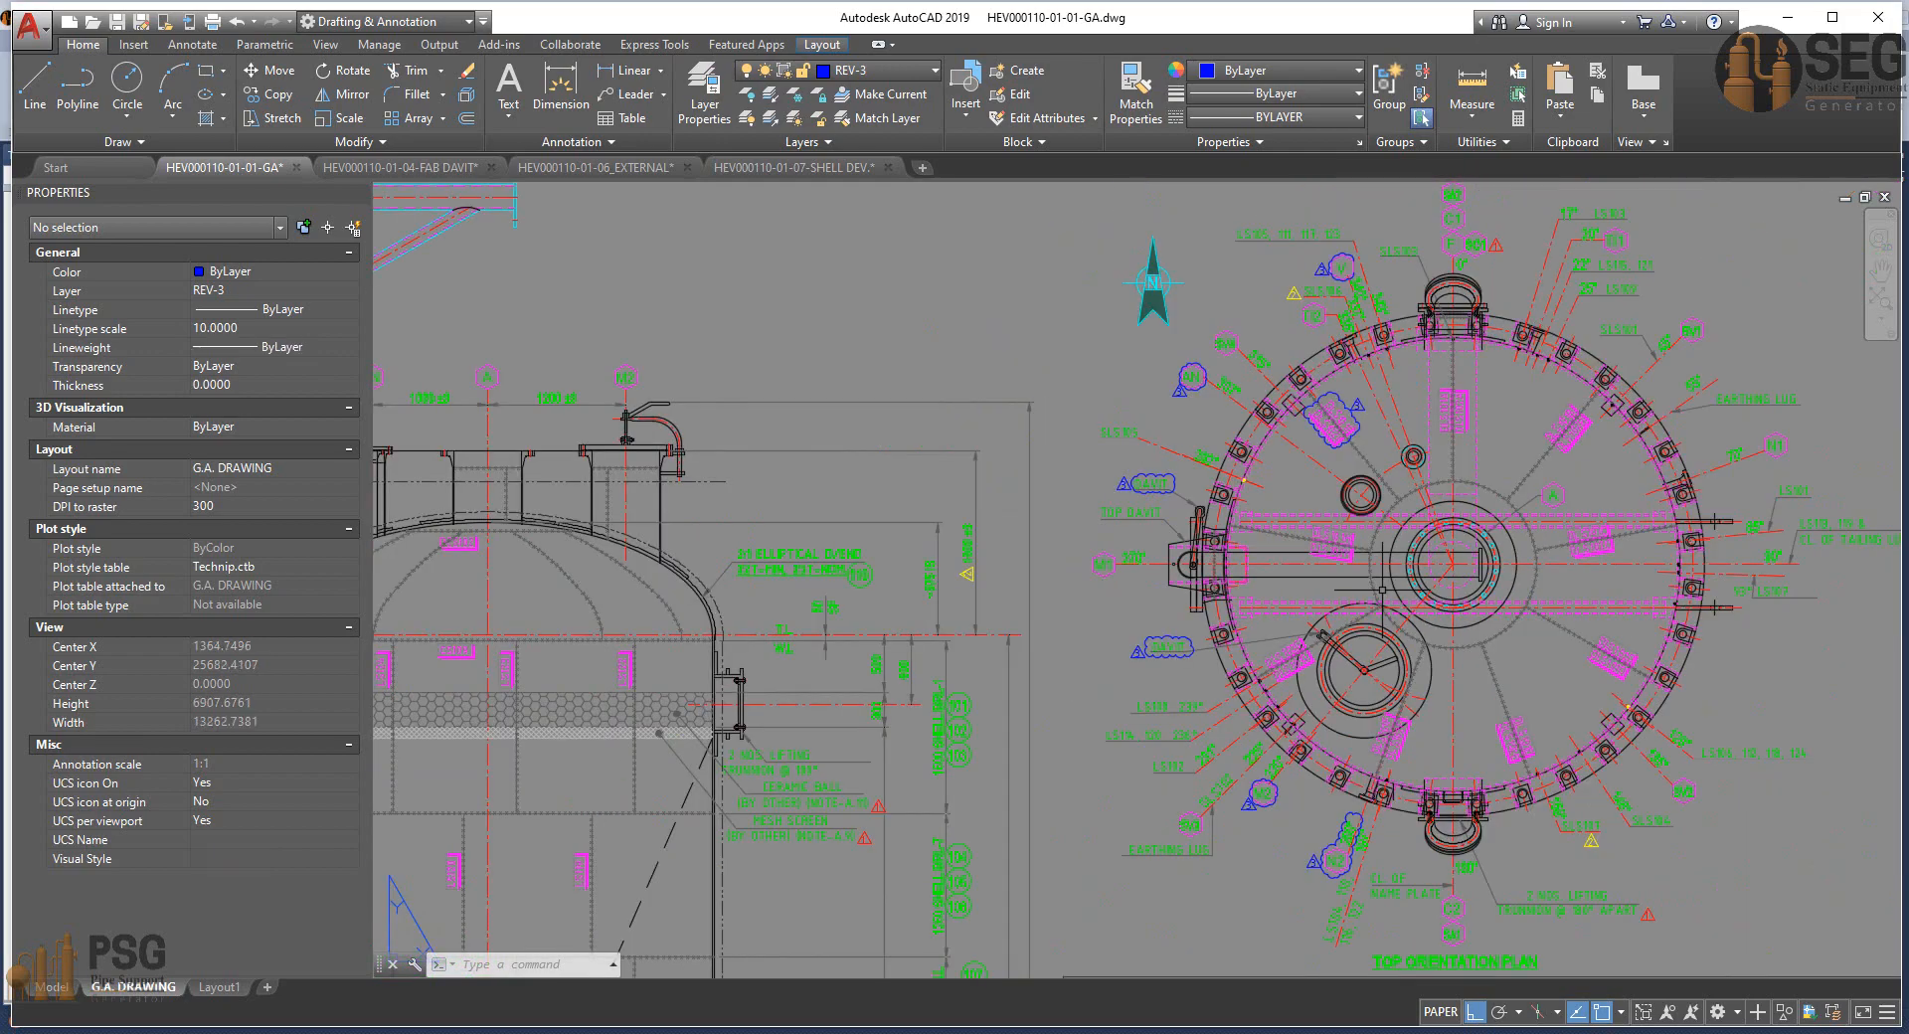
# Examine the top-head nozzles A, AN, V and M2 on the general arrangement drawing and the nozzle schedule.
pyautogui.moveTo(458, 328); pyautogui.dragTo(883, 323, button='middle')
pyautogui.scroll(4, 884, 323)
pyautogui.scroll(-2, 884, 323)
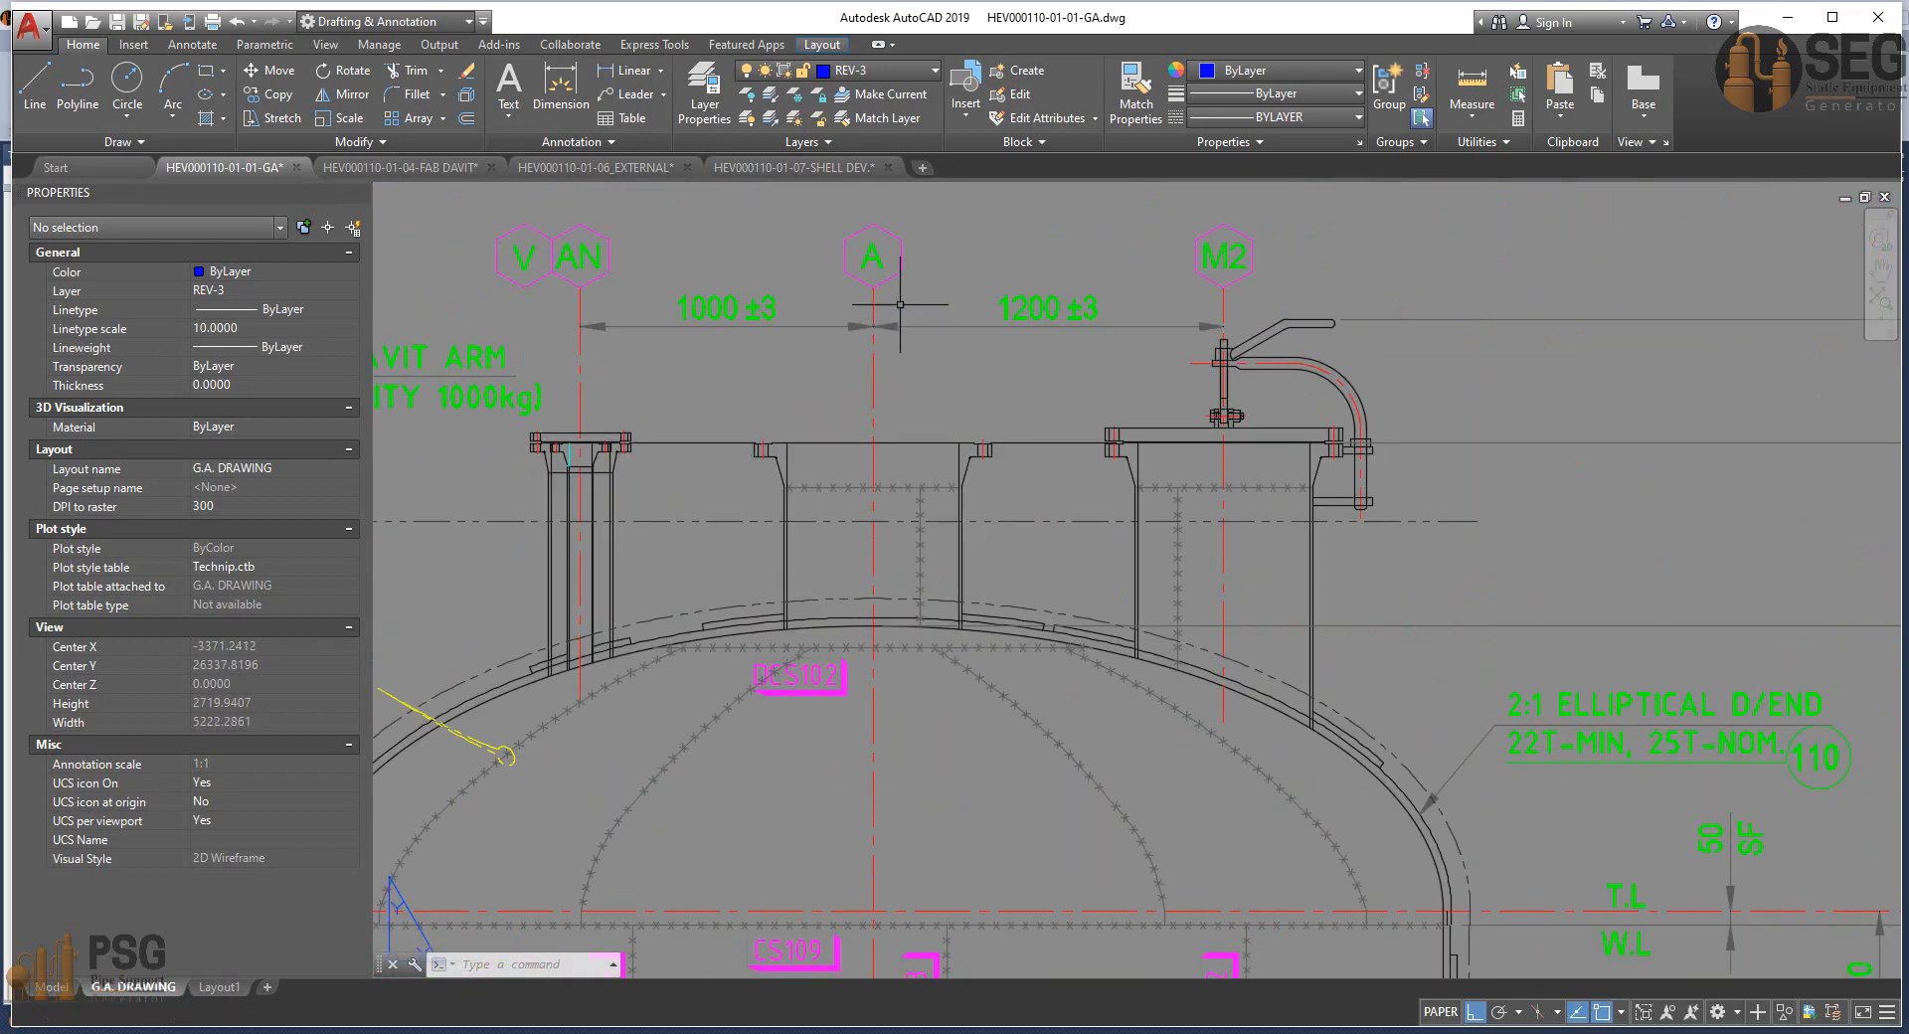
pyautogui.scroll(-2, 1193, 556)
pyautogui.scroll(2, 1491, 646)
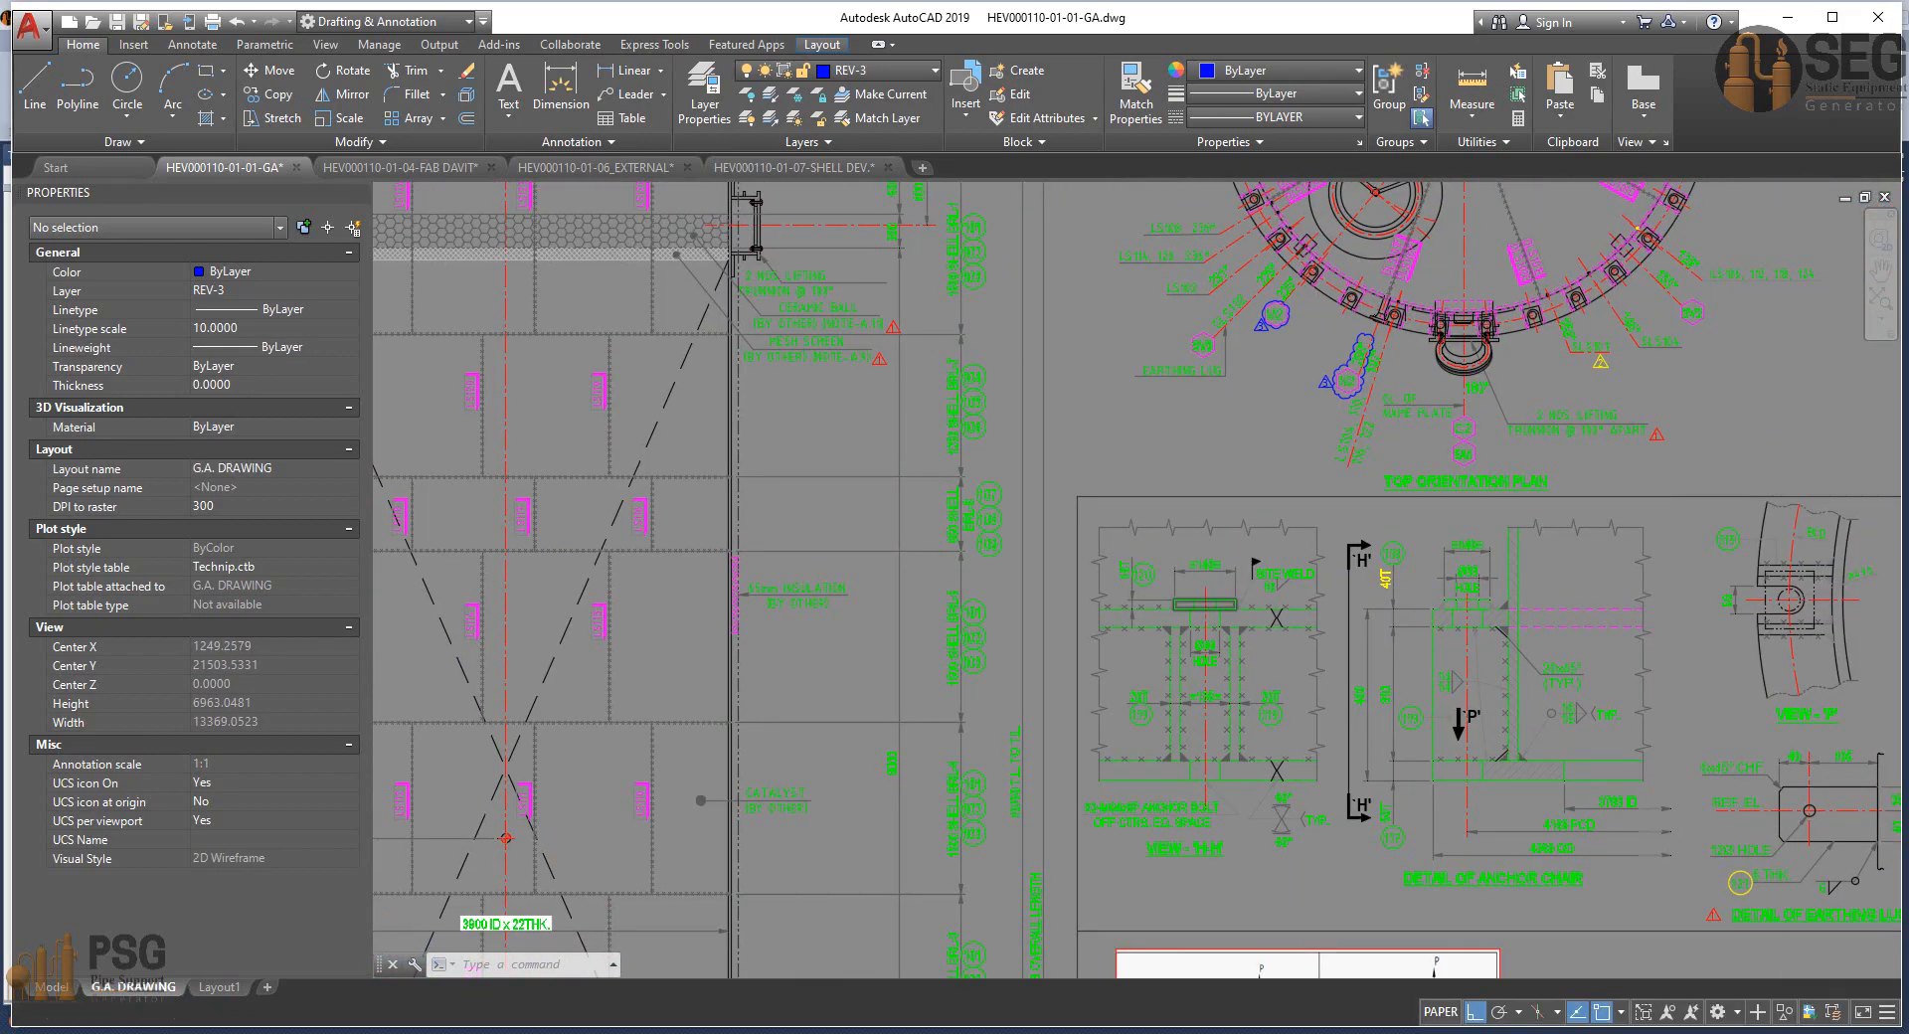
pyautogui.scroll(-2, 1193, 607)
pyautogui.scroll(2, 1154, 652)
pyautogui.moveTo(1153, 651); pyautogui.dragTo(971, 341, button='middle')
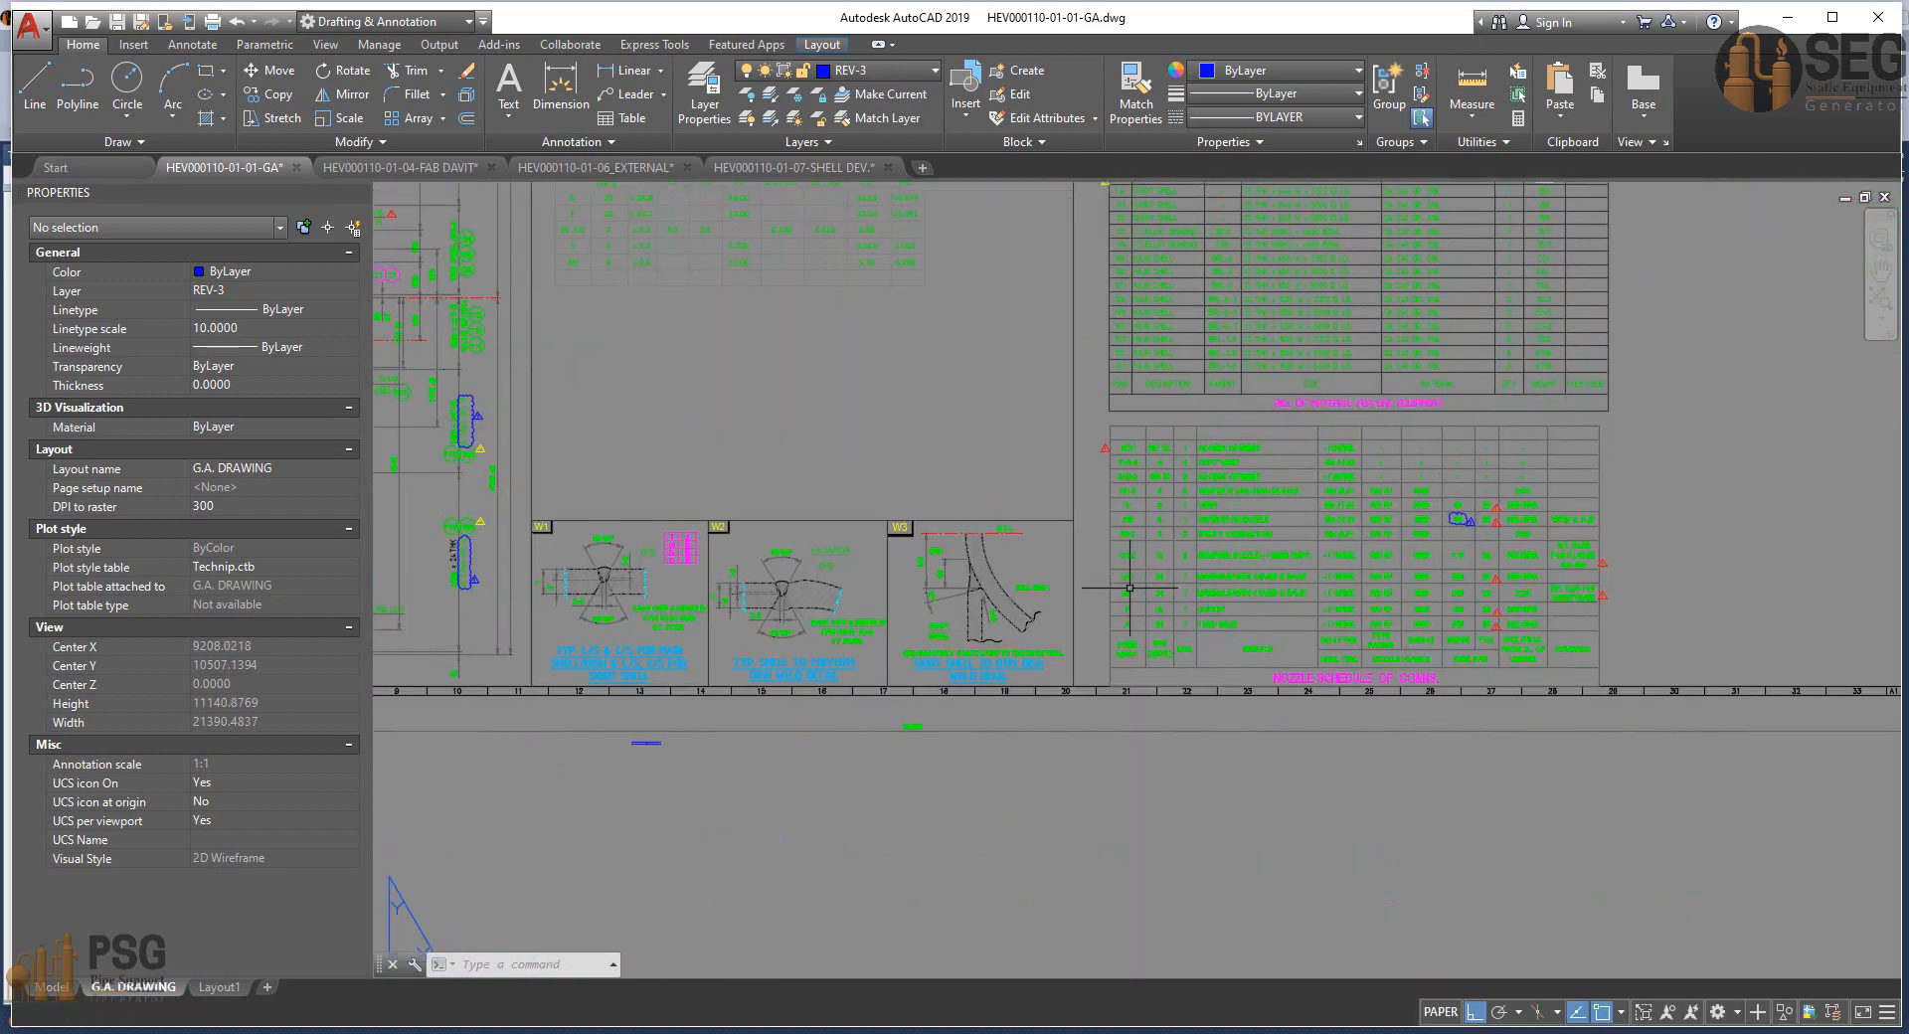
pyautogui.scroll(2, 1111, 686)
pyautogui.scroll(2, 916, 631)
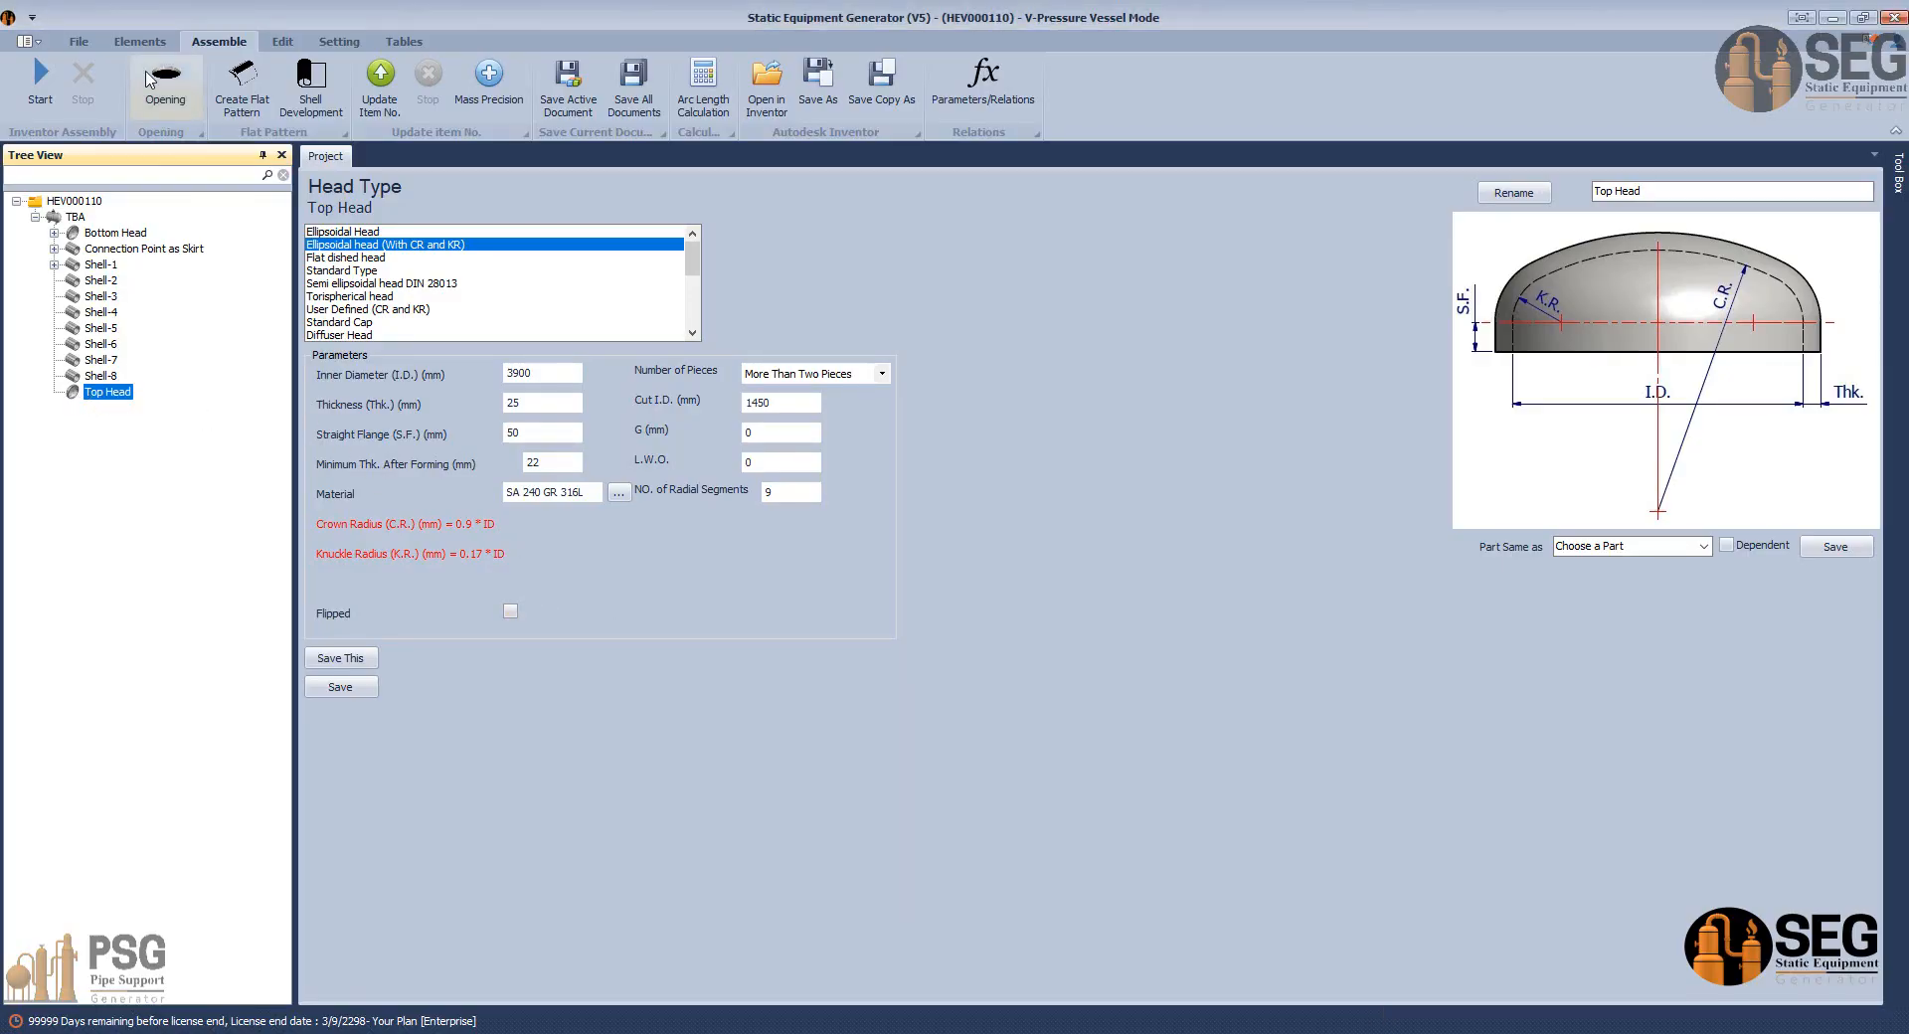
# In Static Equipment Generator, add a head nozzle named A to the Top Head and open its parameters.
pyautogui.click(140, 41)
pyautogui.click(208, 80)
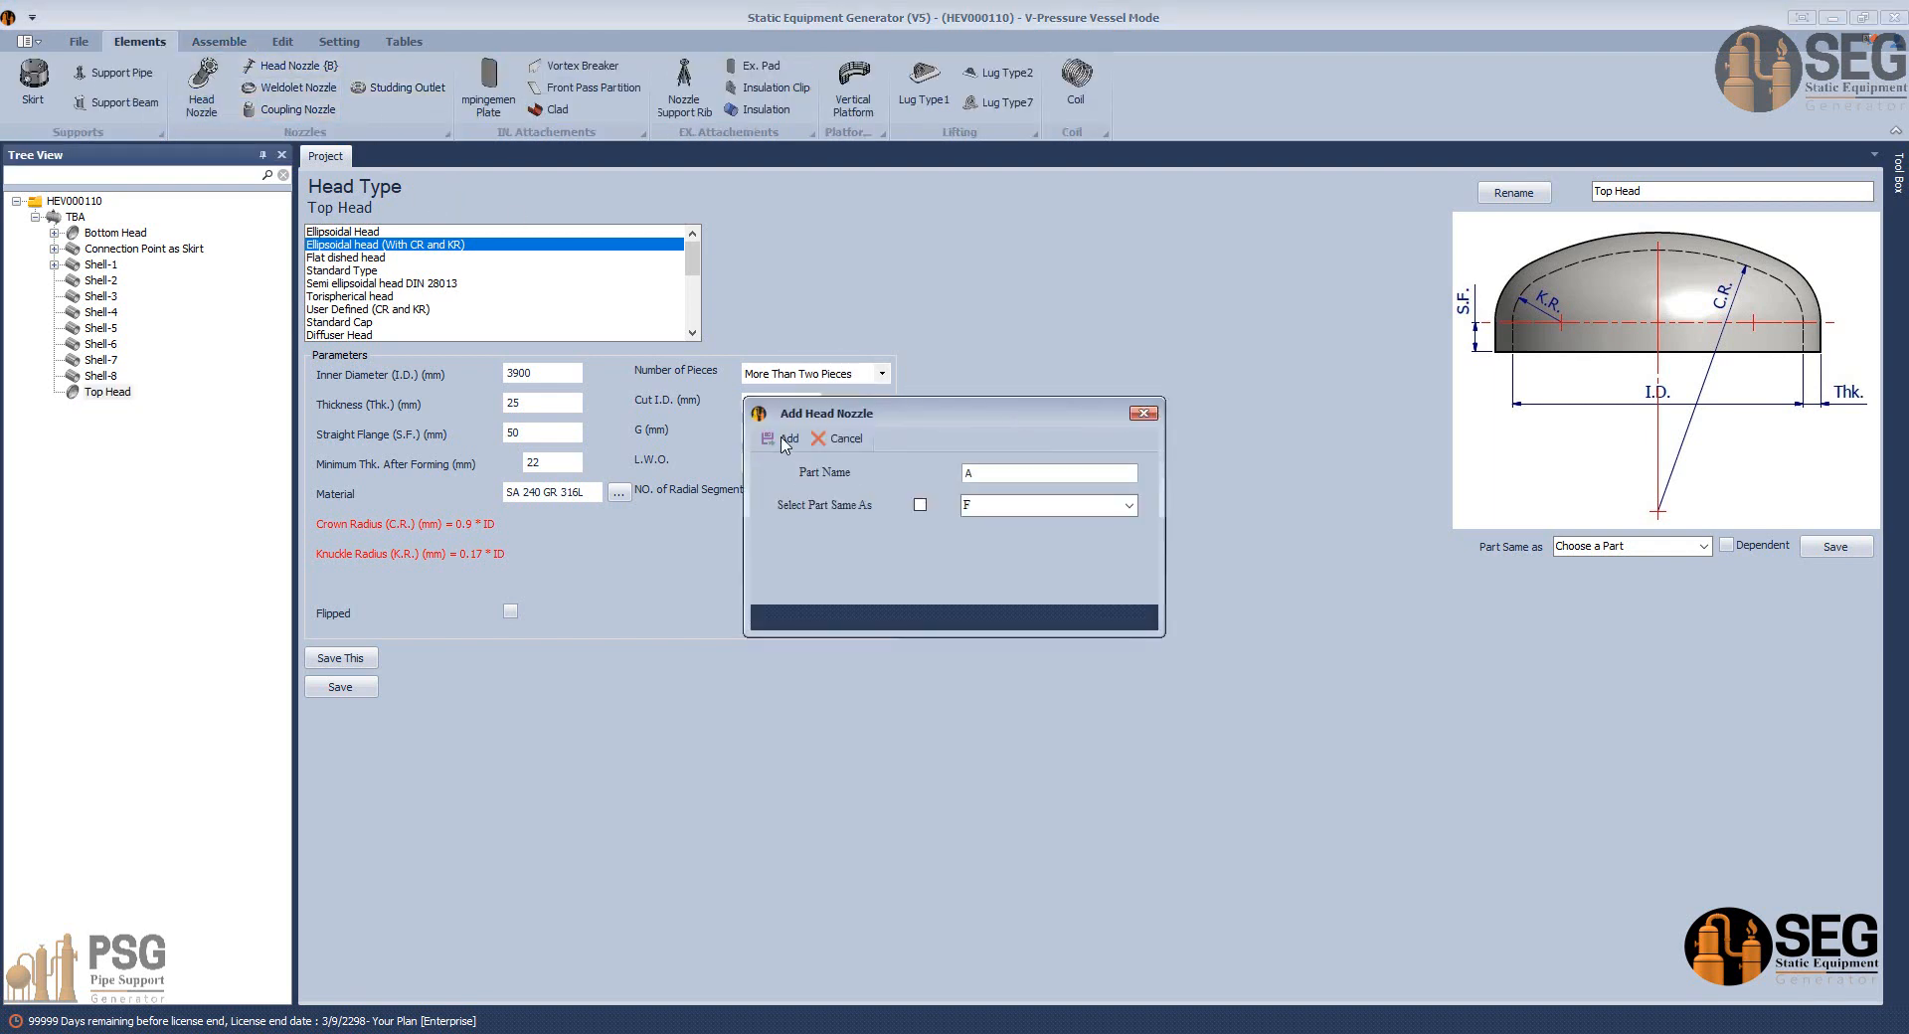
pyautogui.click(786, 440)
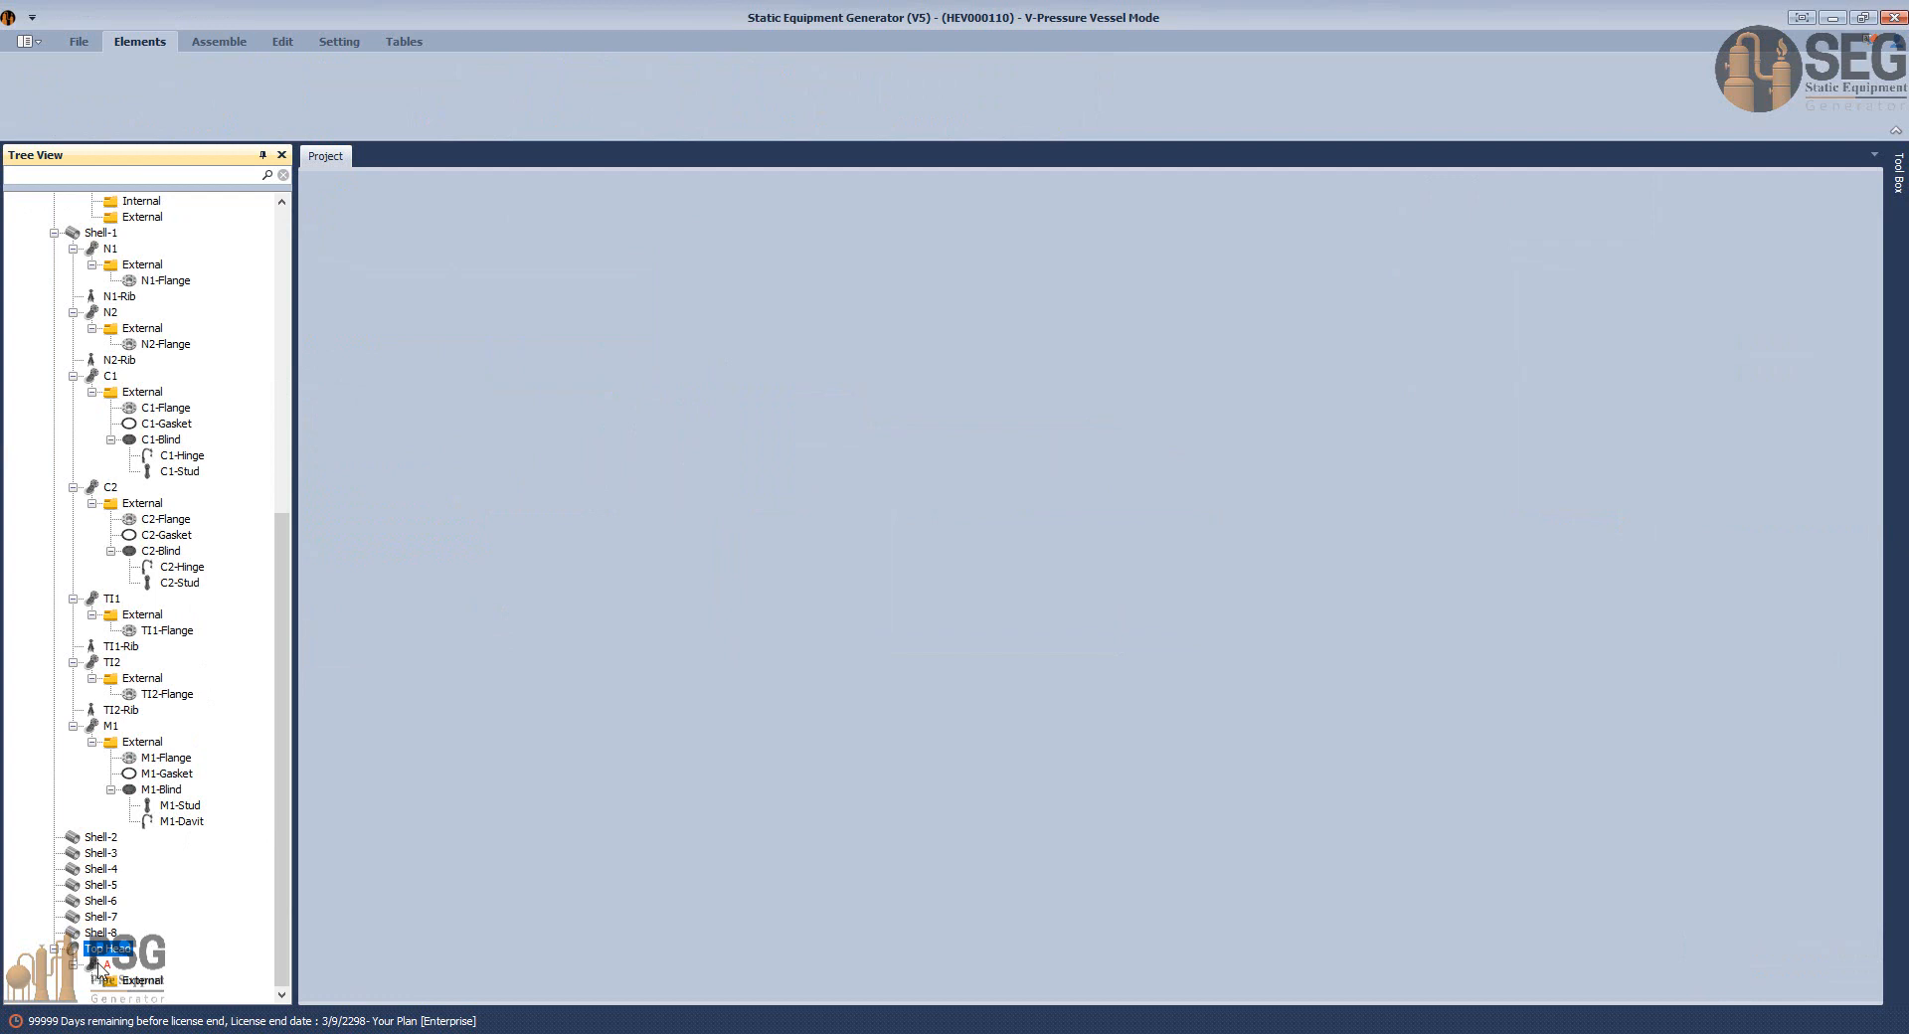
pyautogui.click(104, 964)
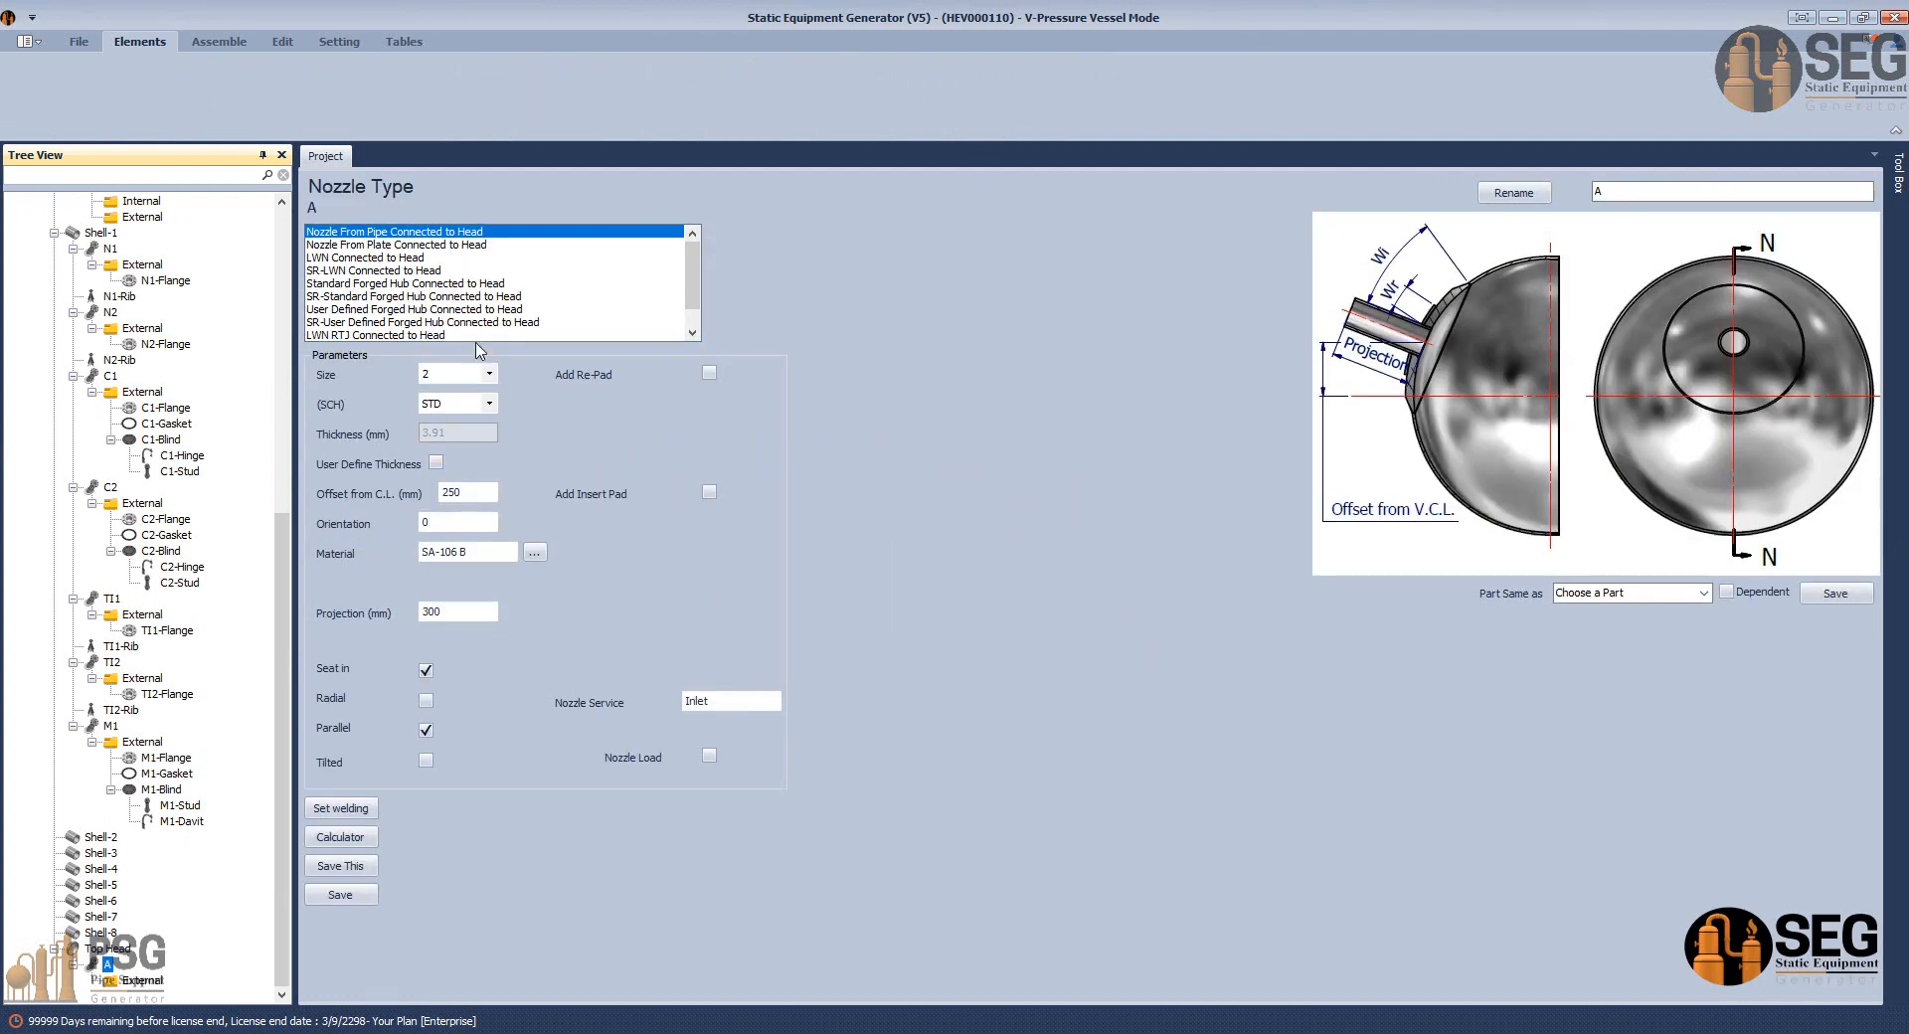
# Make nozzle A a Nozzle From Plate Connected to Head with pipe OD 610 mm, weld gap 2 mm and centre-line offset 0.
pyautogui.click(365, 257)
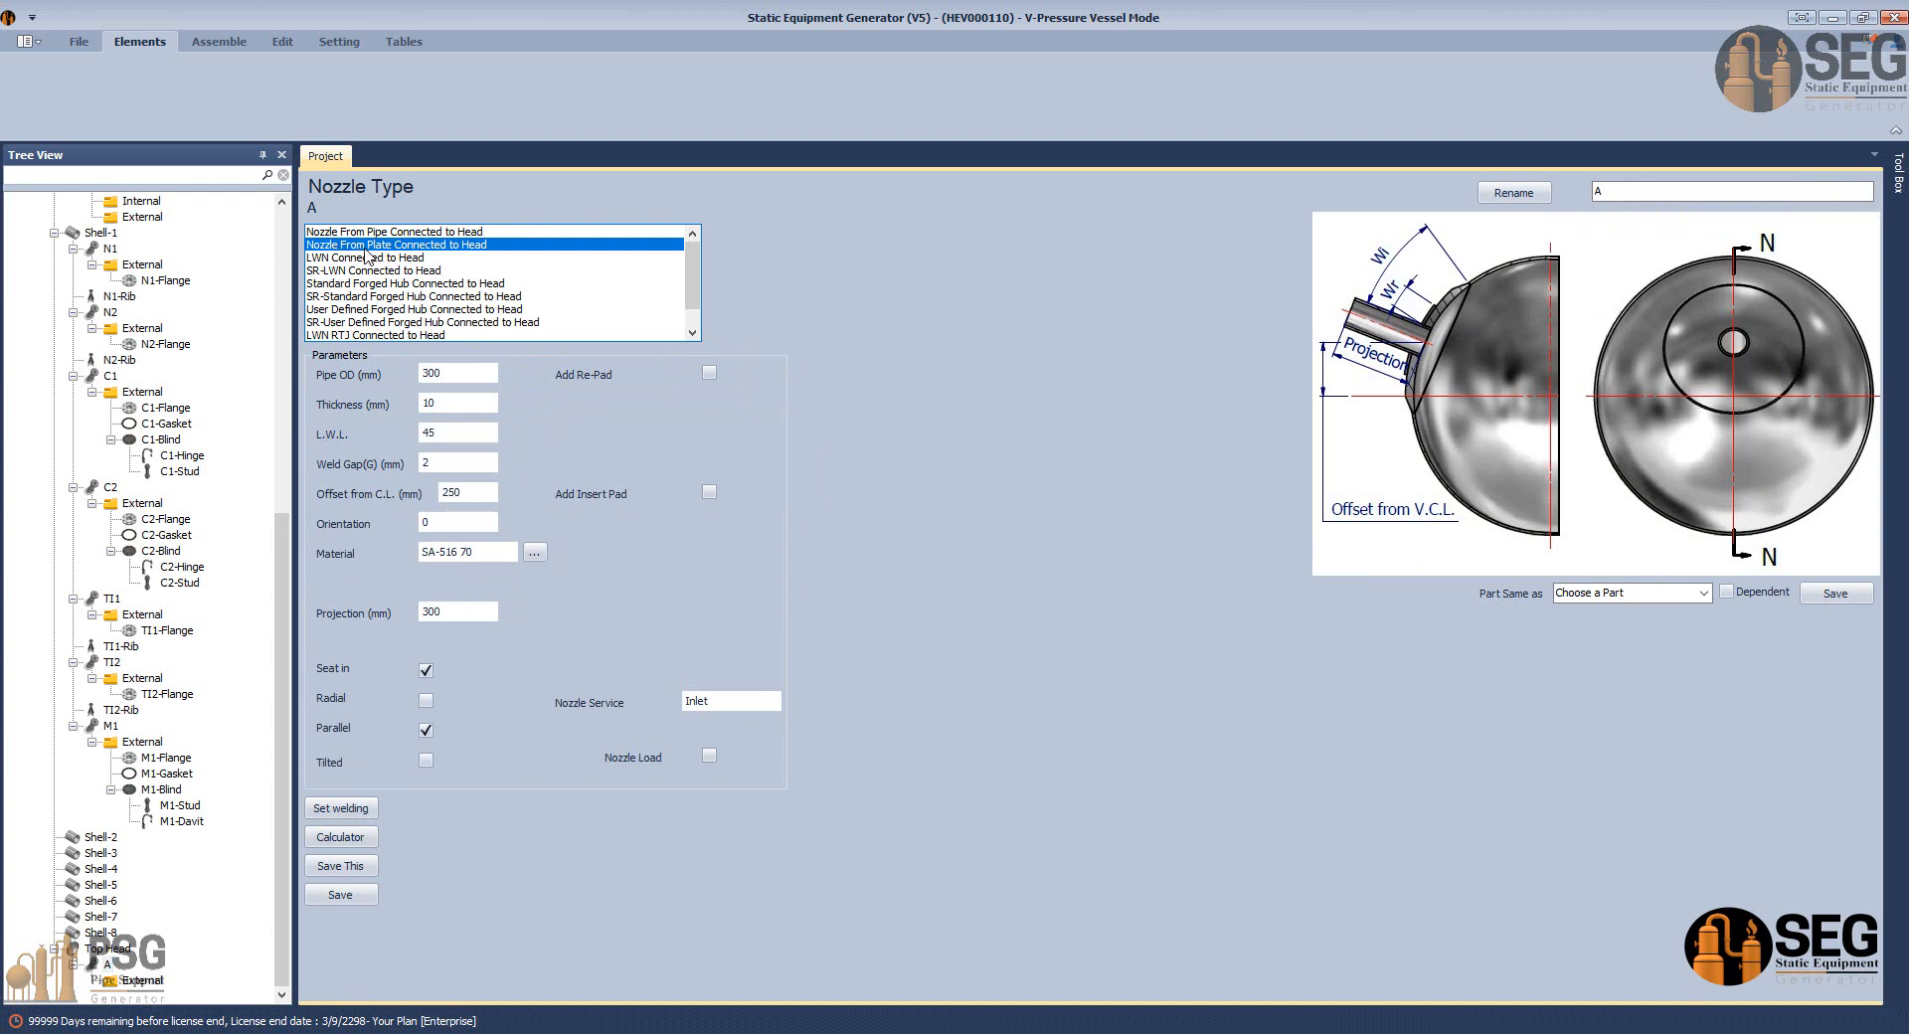
pyautogui.moveTo(471, 375); pyautogui.dragTo(359, 384)
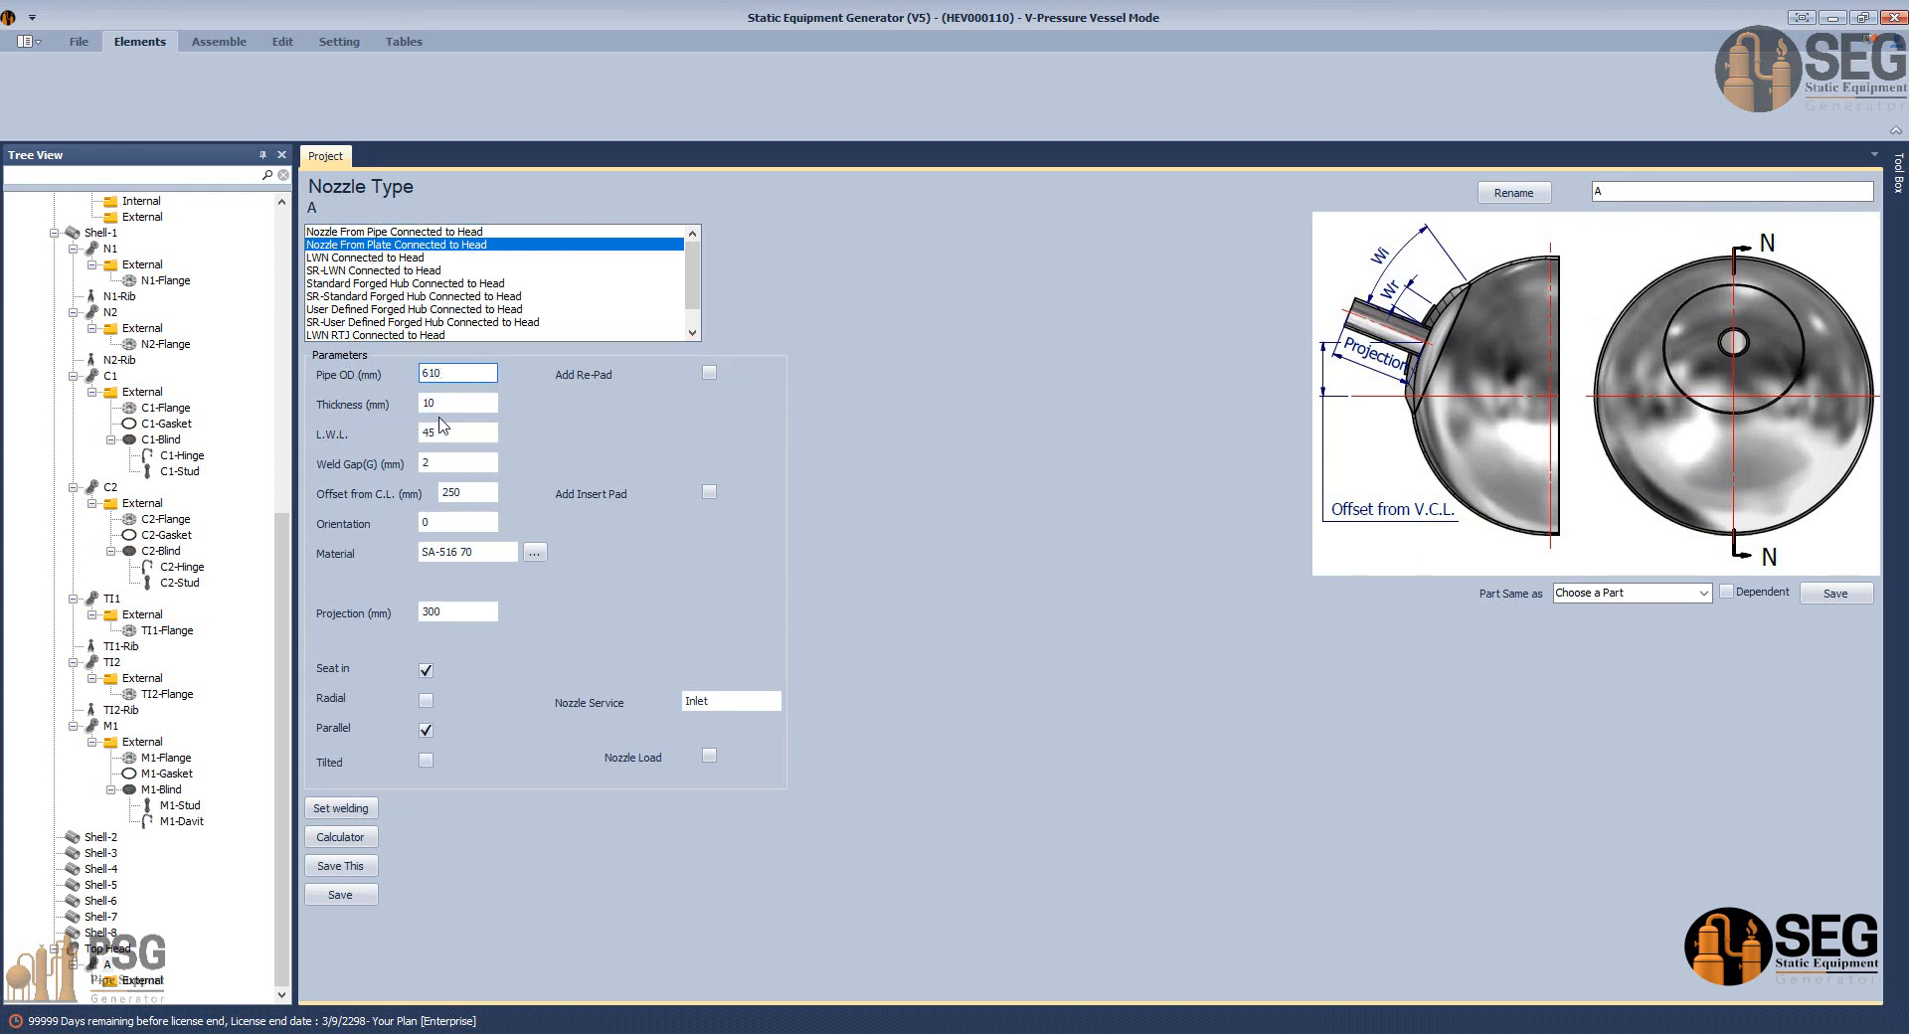
pyautogui.click(458, 466)
pyautogui.write('2')
# Add a re-pad to nozzle A, 245 mm wide and 25 mm thick, taking its dimensions from the nozzle schedule in AutoCAD.
pyautogui.click(709, 373)
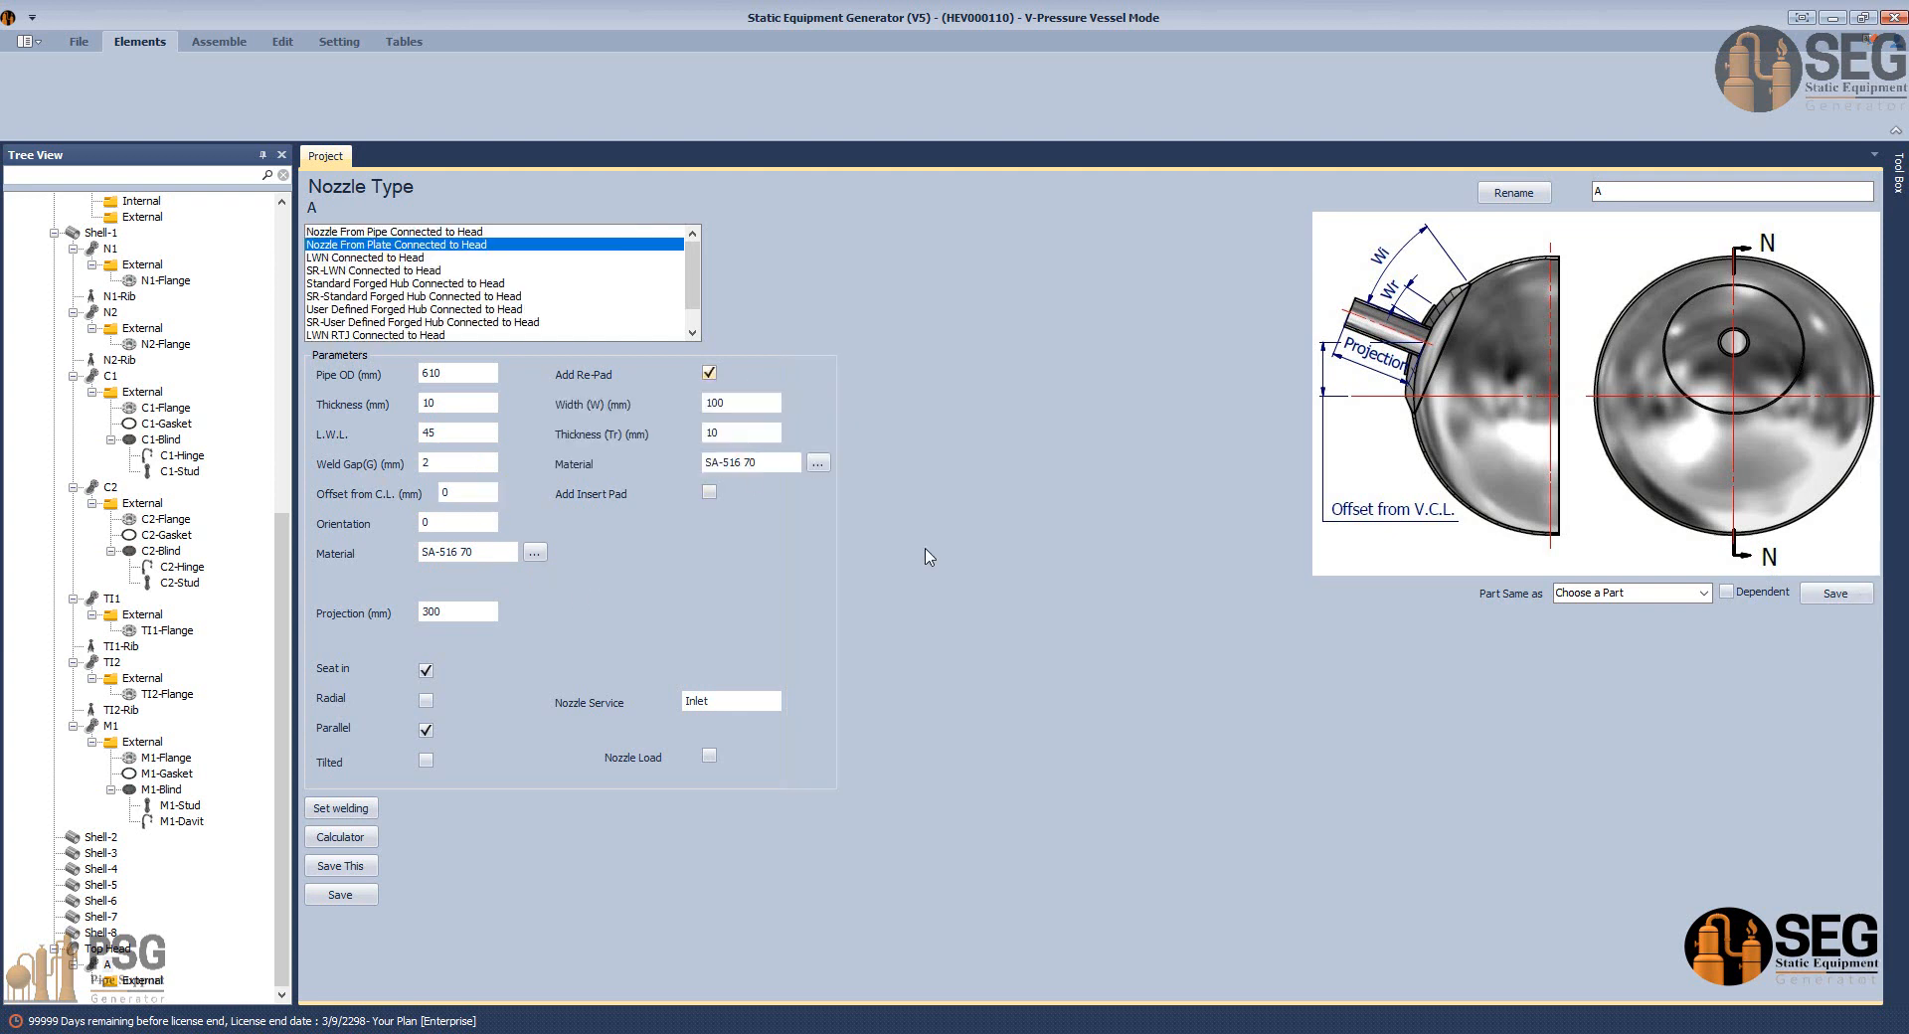
pyautogui.click(1004, 960)
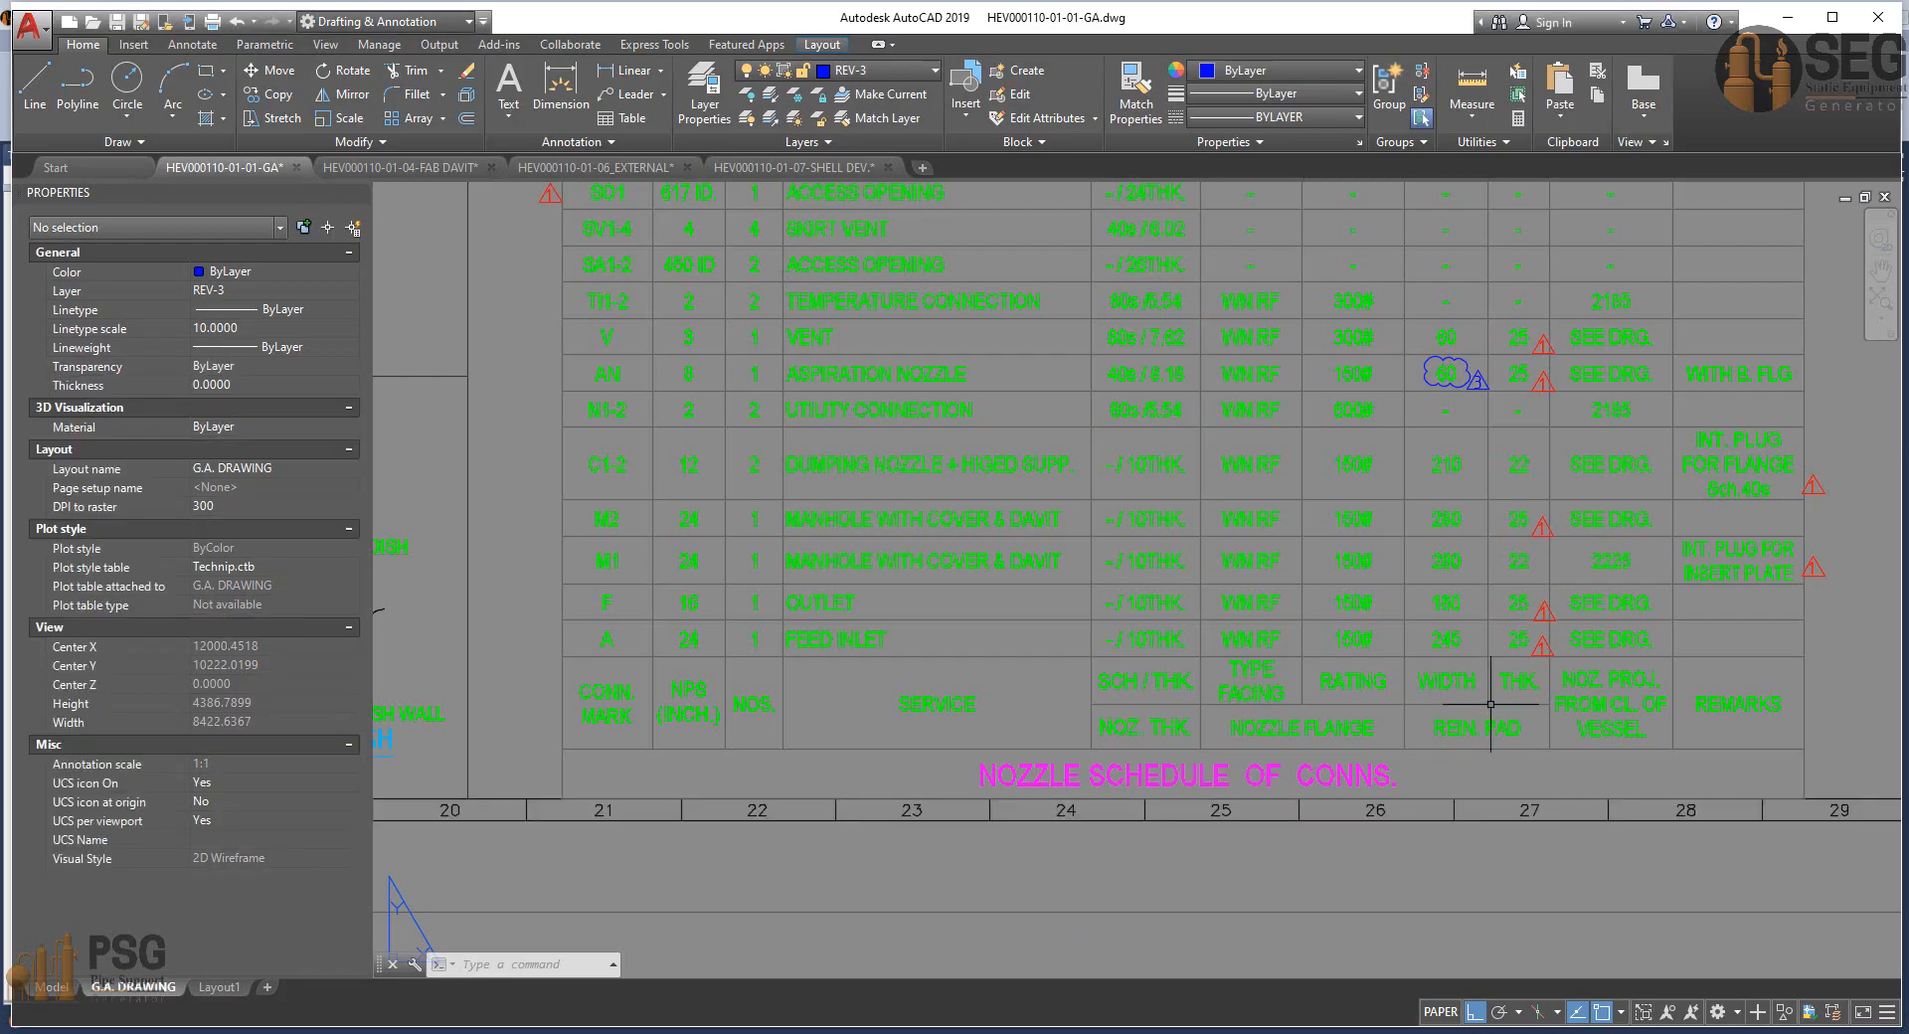
pyautogui.hotkey('alt', 'Tab')
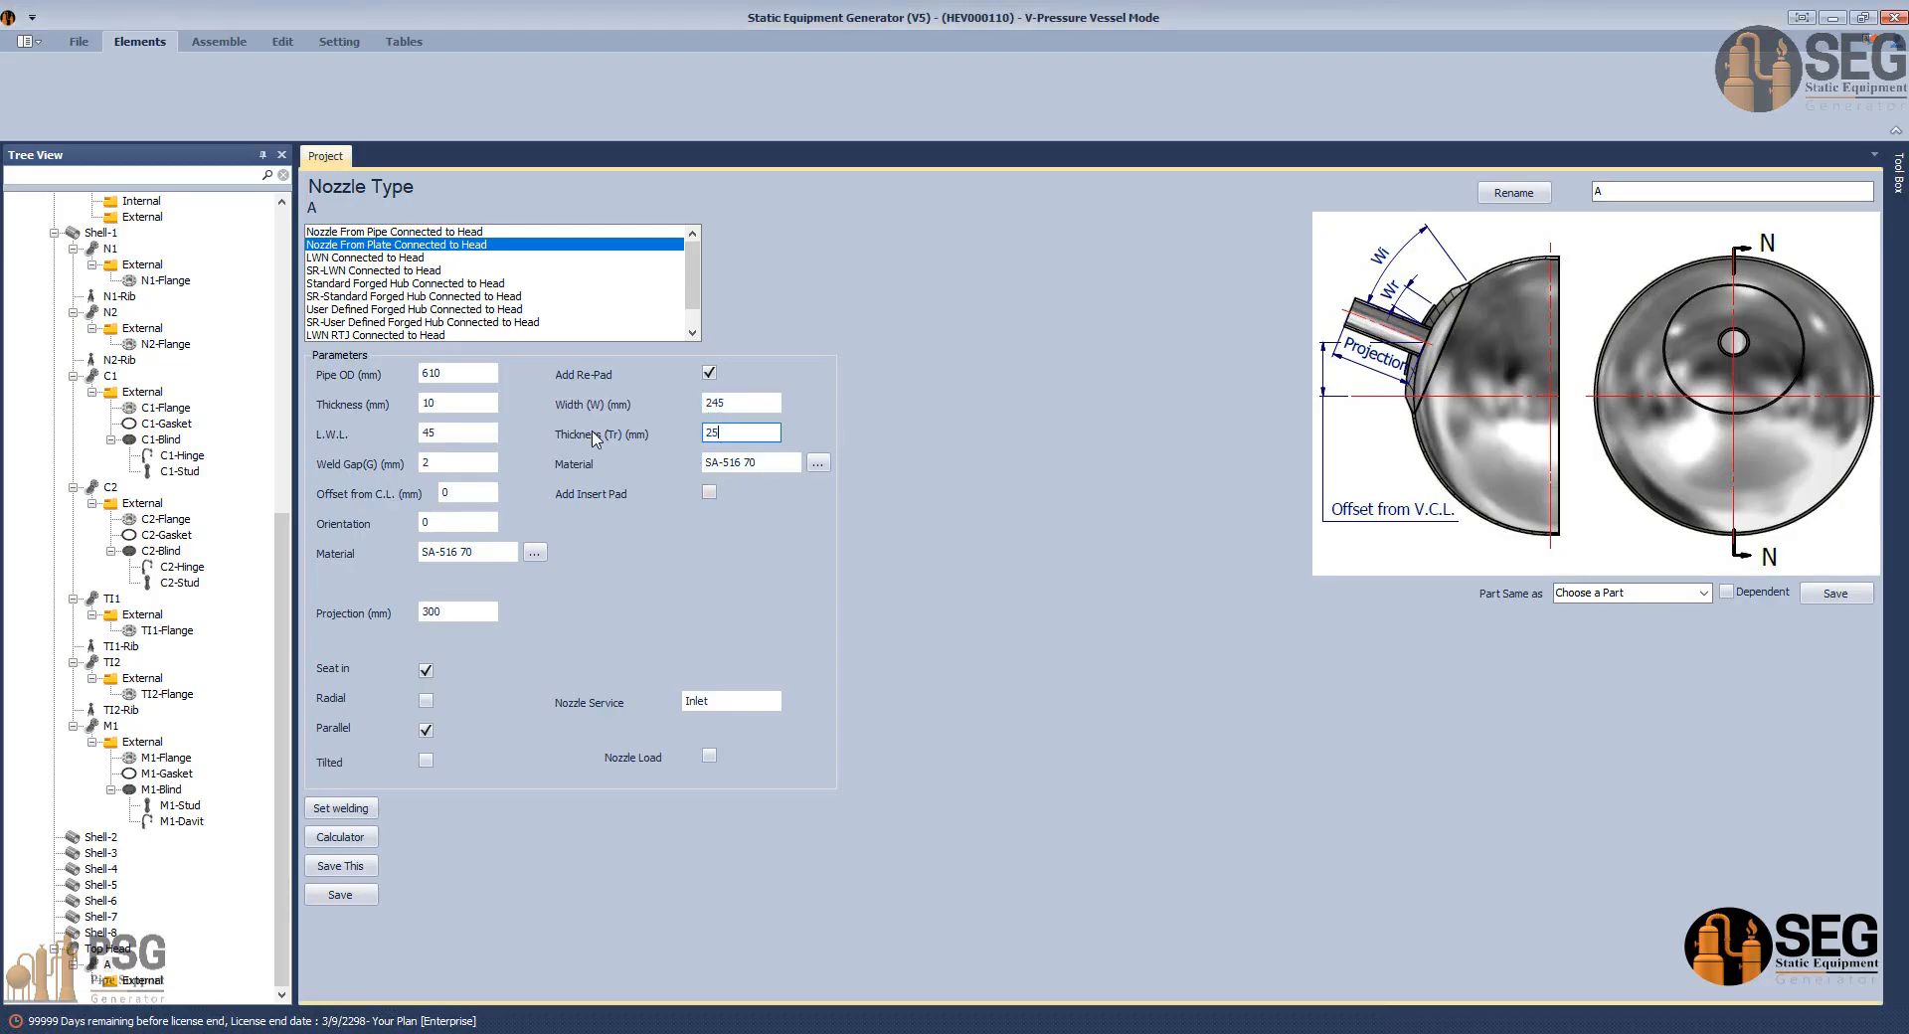
# Try to open the material selection for the nozzle pipe, saving nozzle A before the second attempt.
pyautogui.click(467, 552)
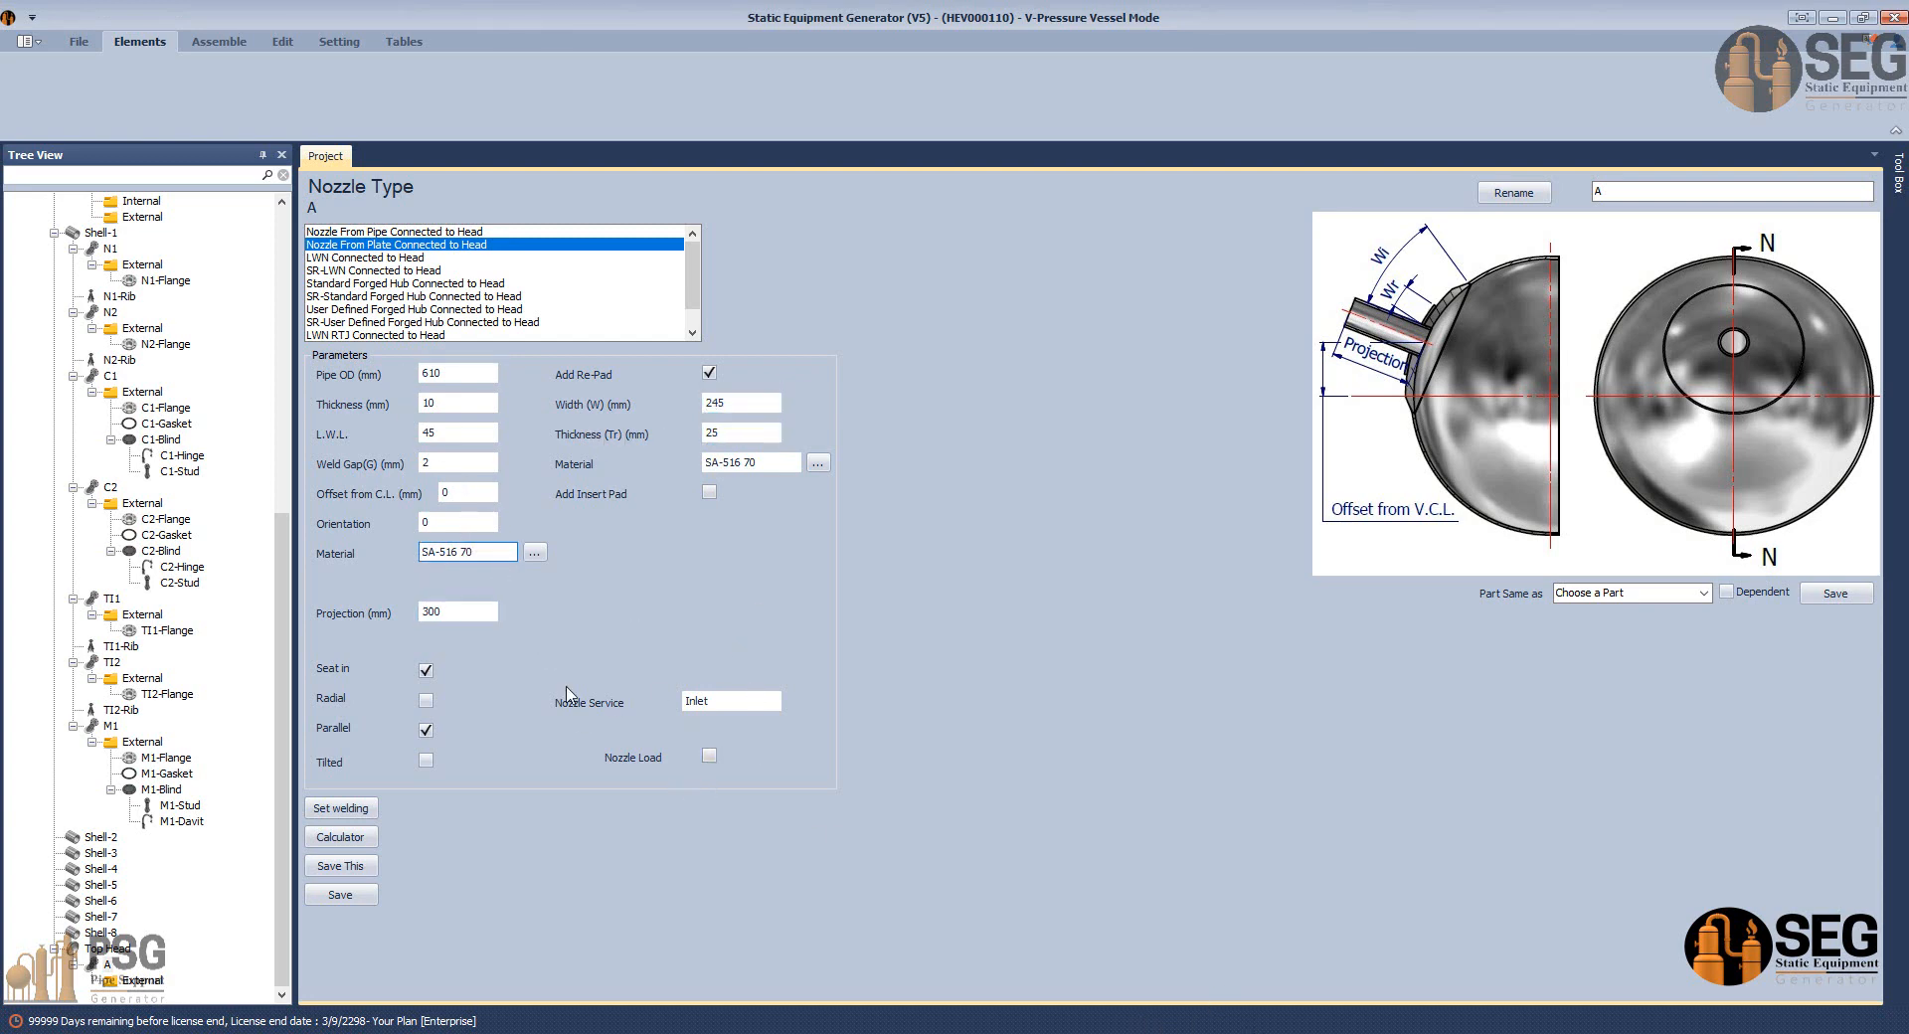
pyautogui.click(534, 552)
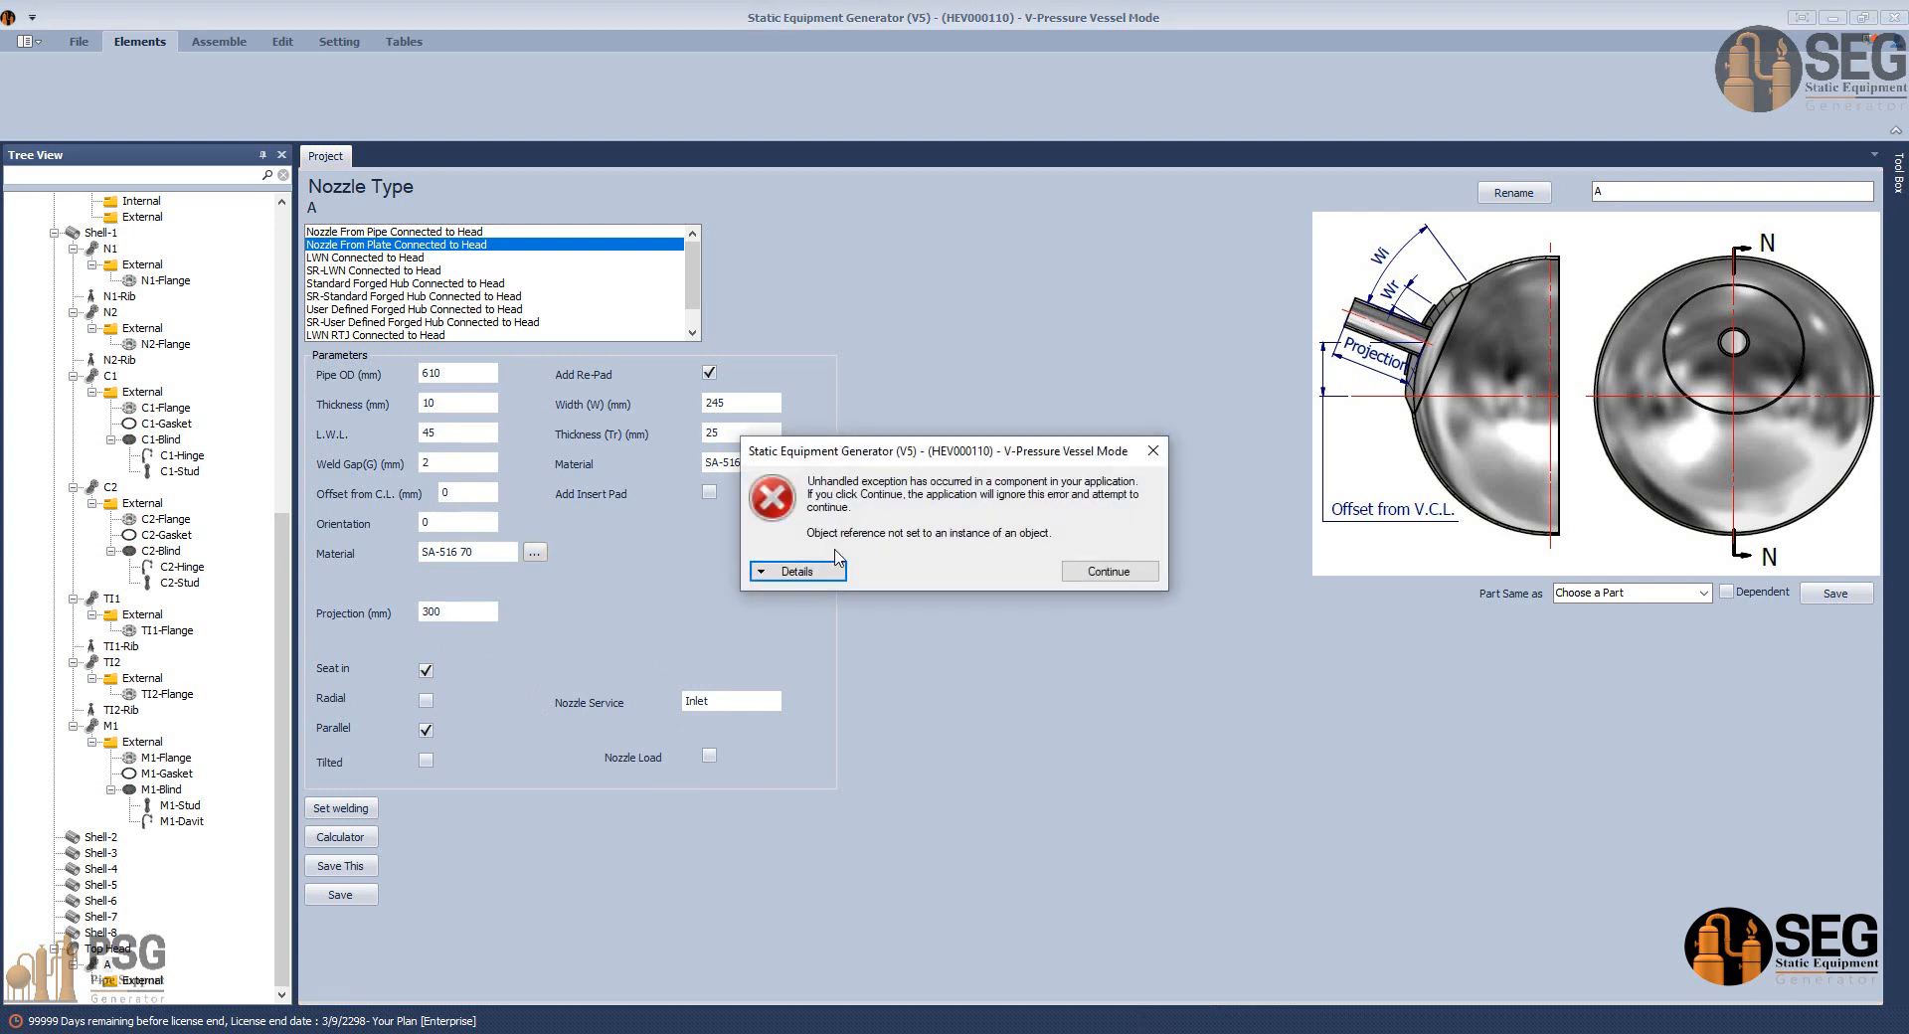
pyautogui.click(1111, 579)
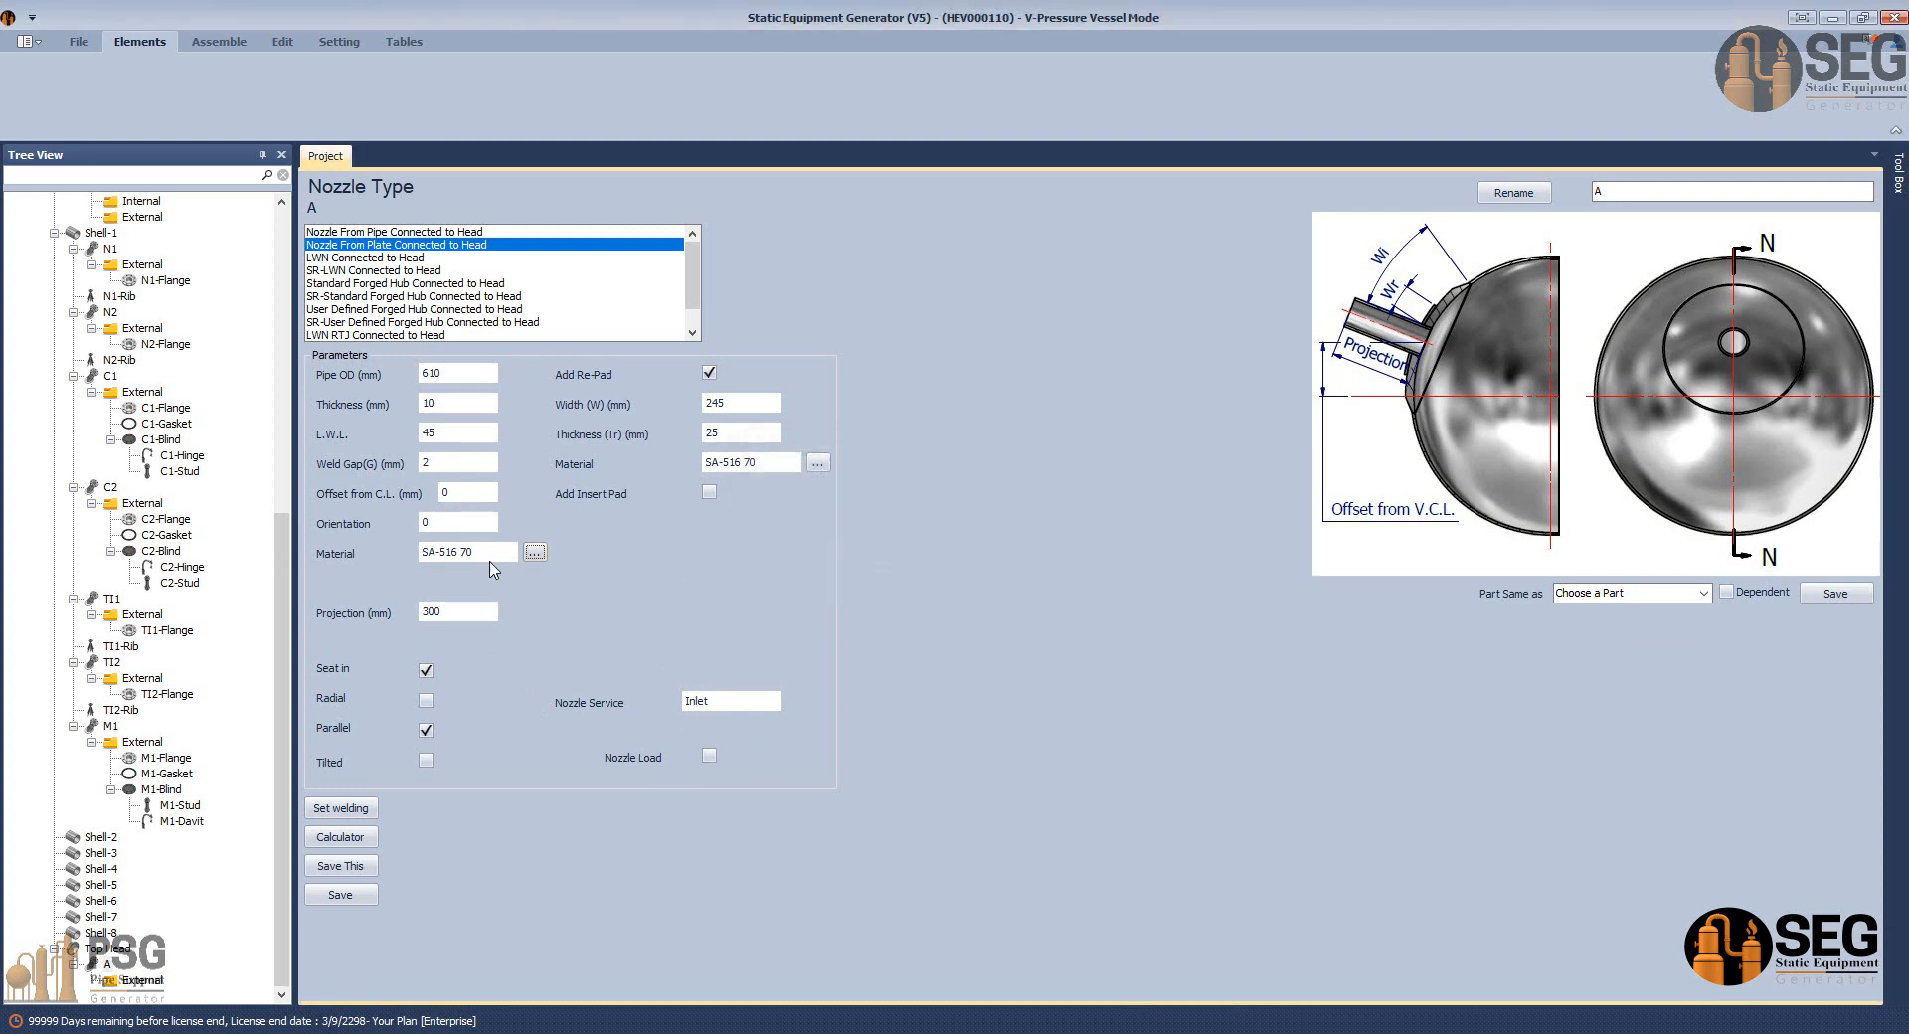
pyautogui.click(340, 895)
pyautogui.click(535, 553)
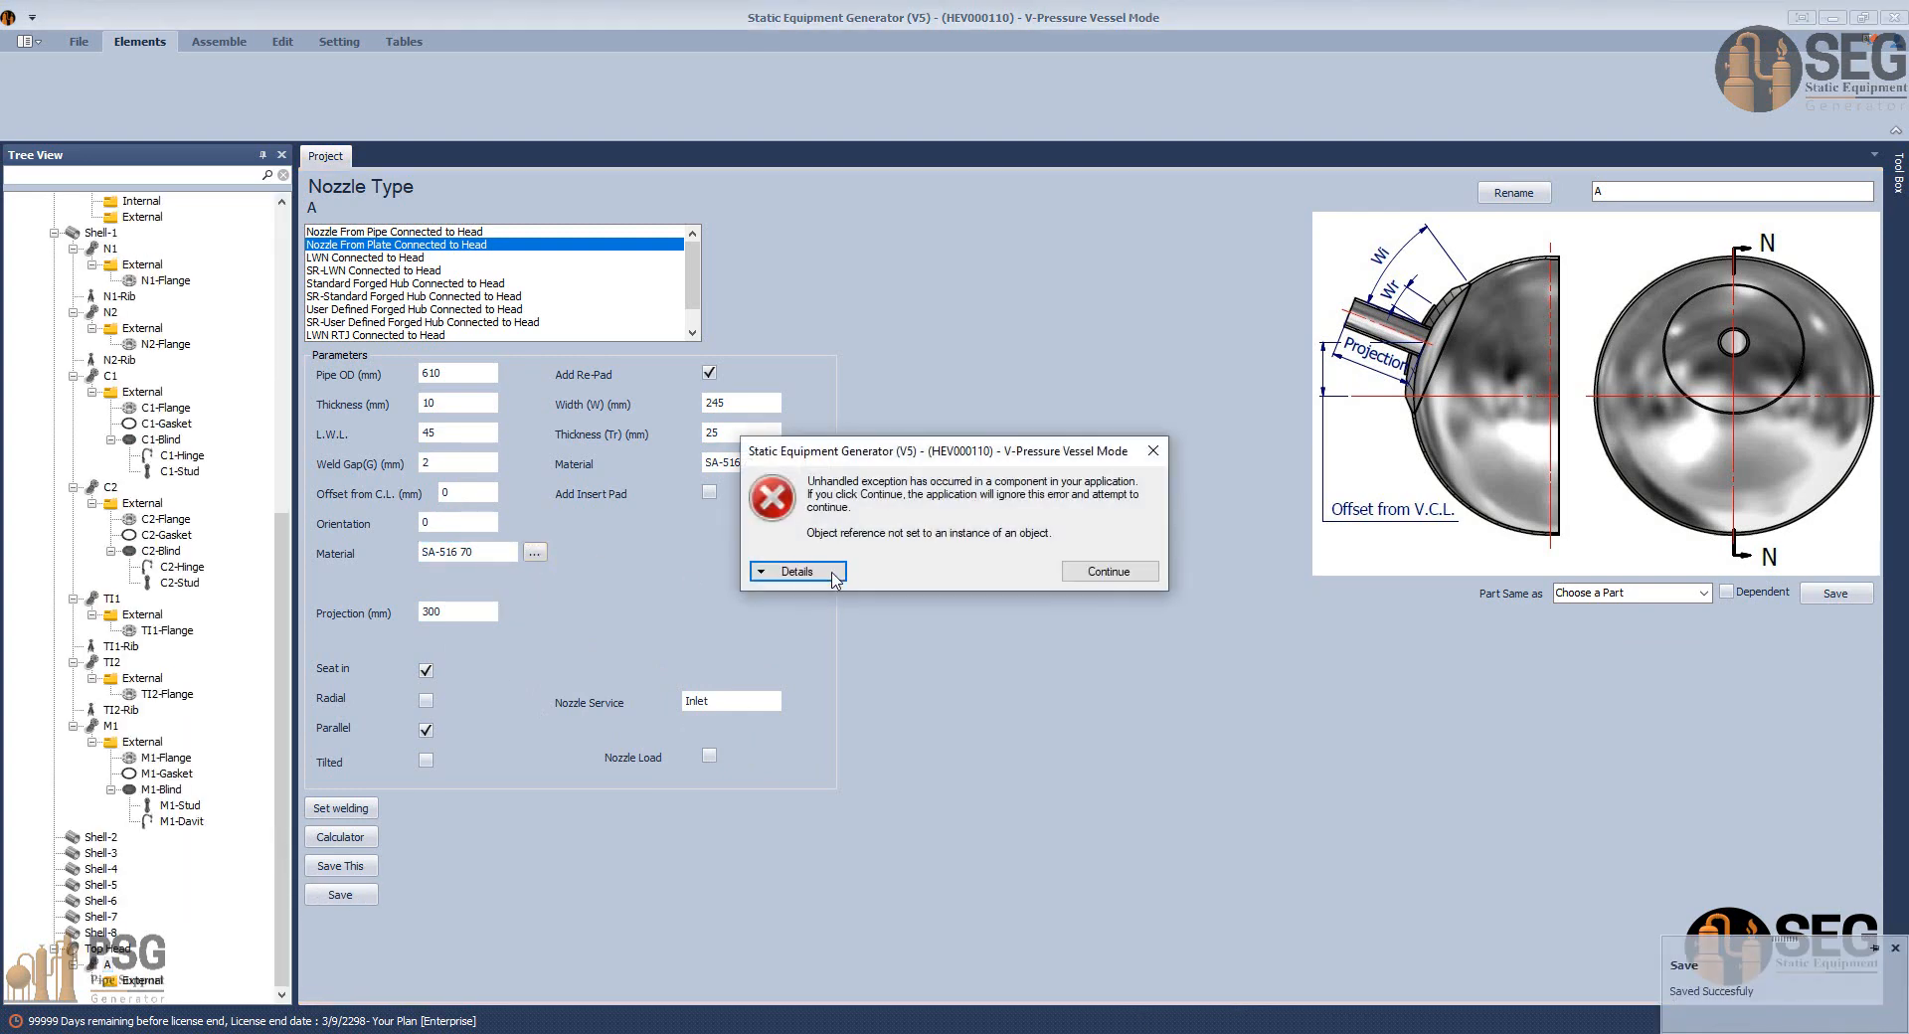
pyautogui.click(1108, 579)
# Choose SA-240 316L from ASME Table-1A as the re-pad material and enter the same material for the nozzle pipe.
pyautogui.click(821, 465)
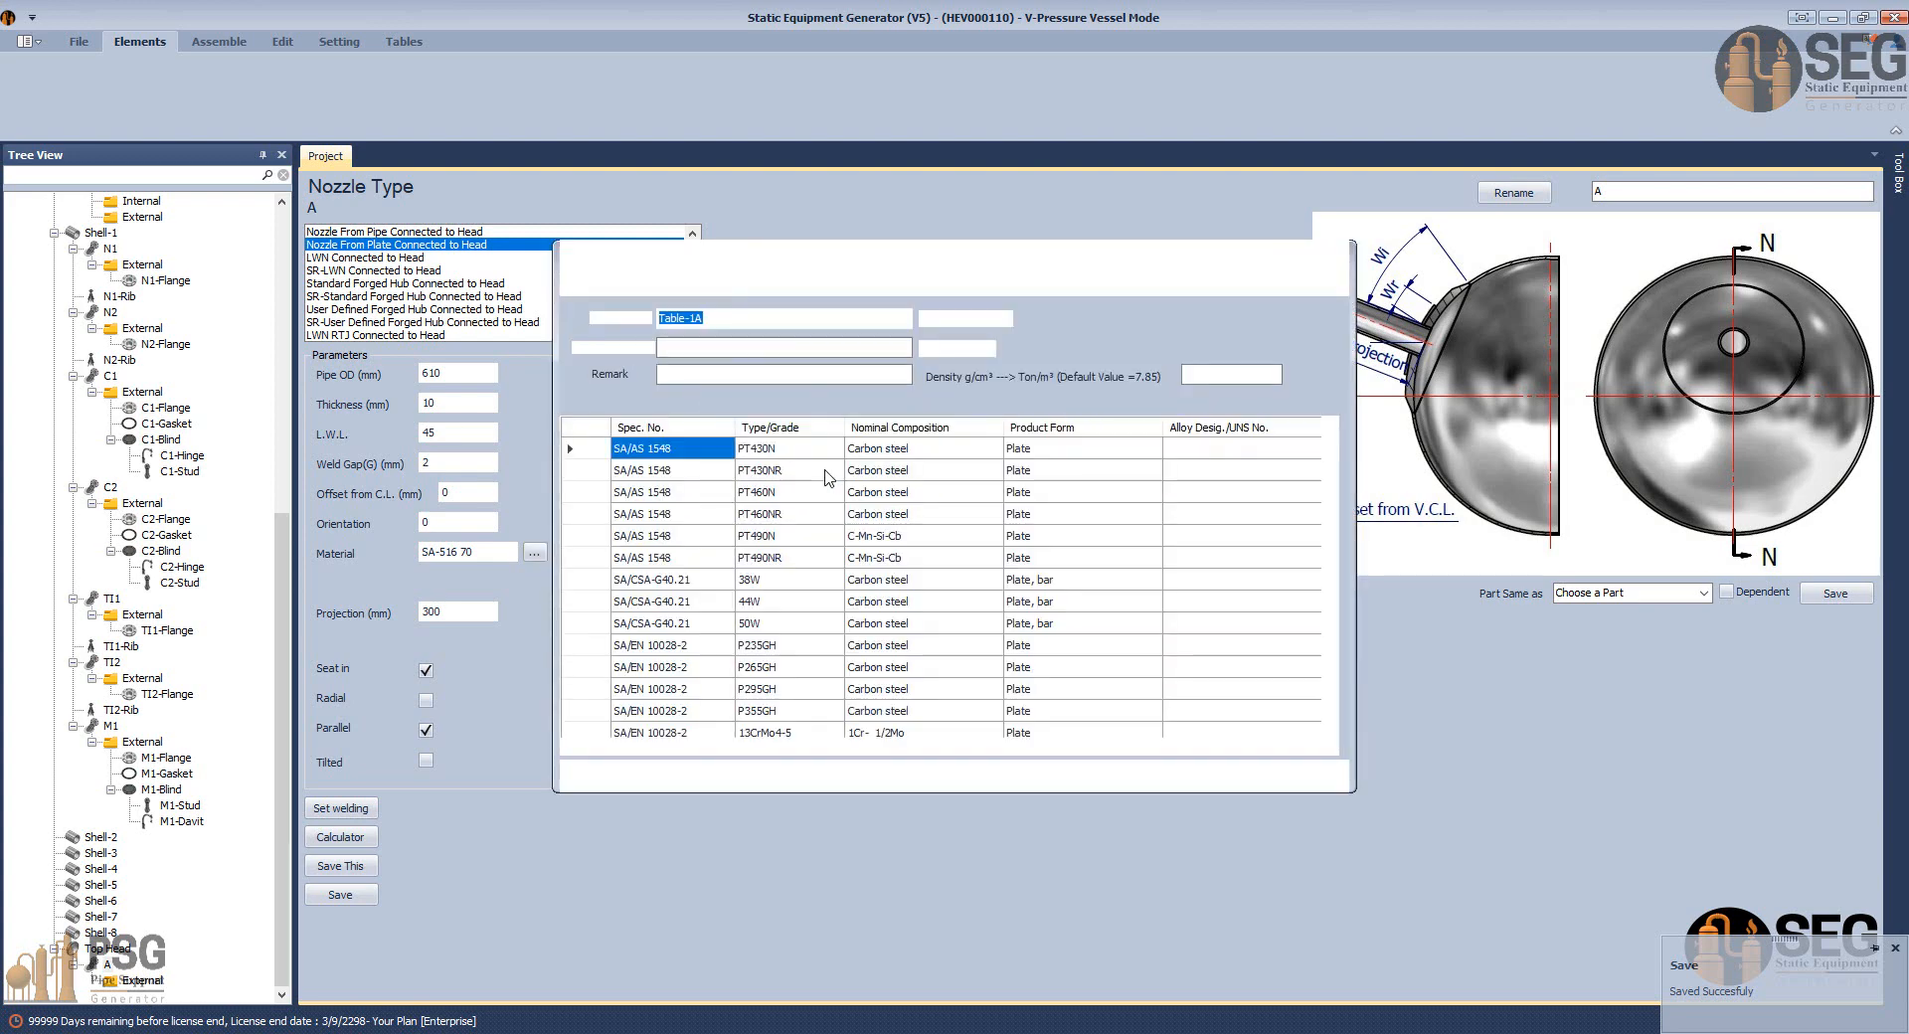
pyautogui.click(734, 346)
pyautogui.write('sa')
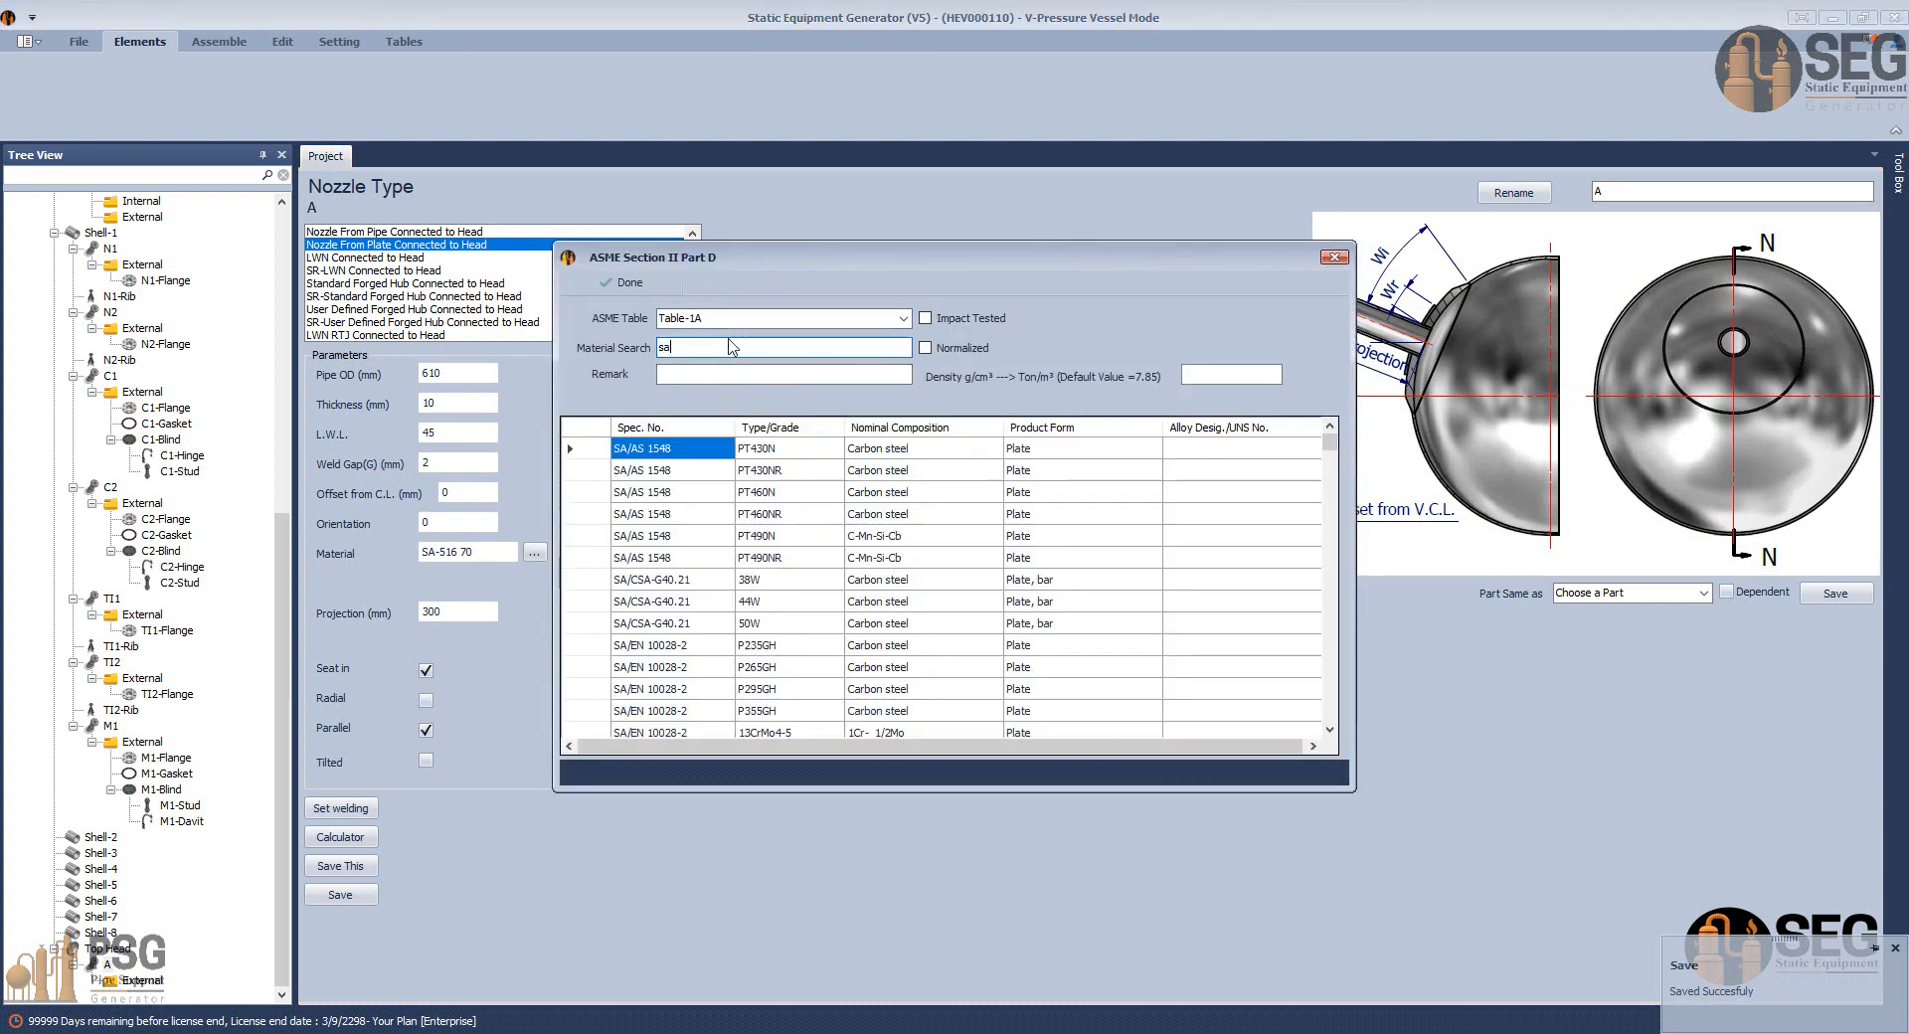
pyautogui.write('-240')
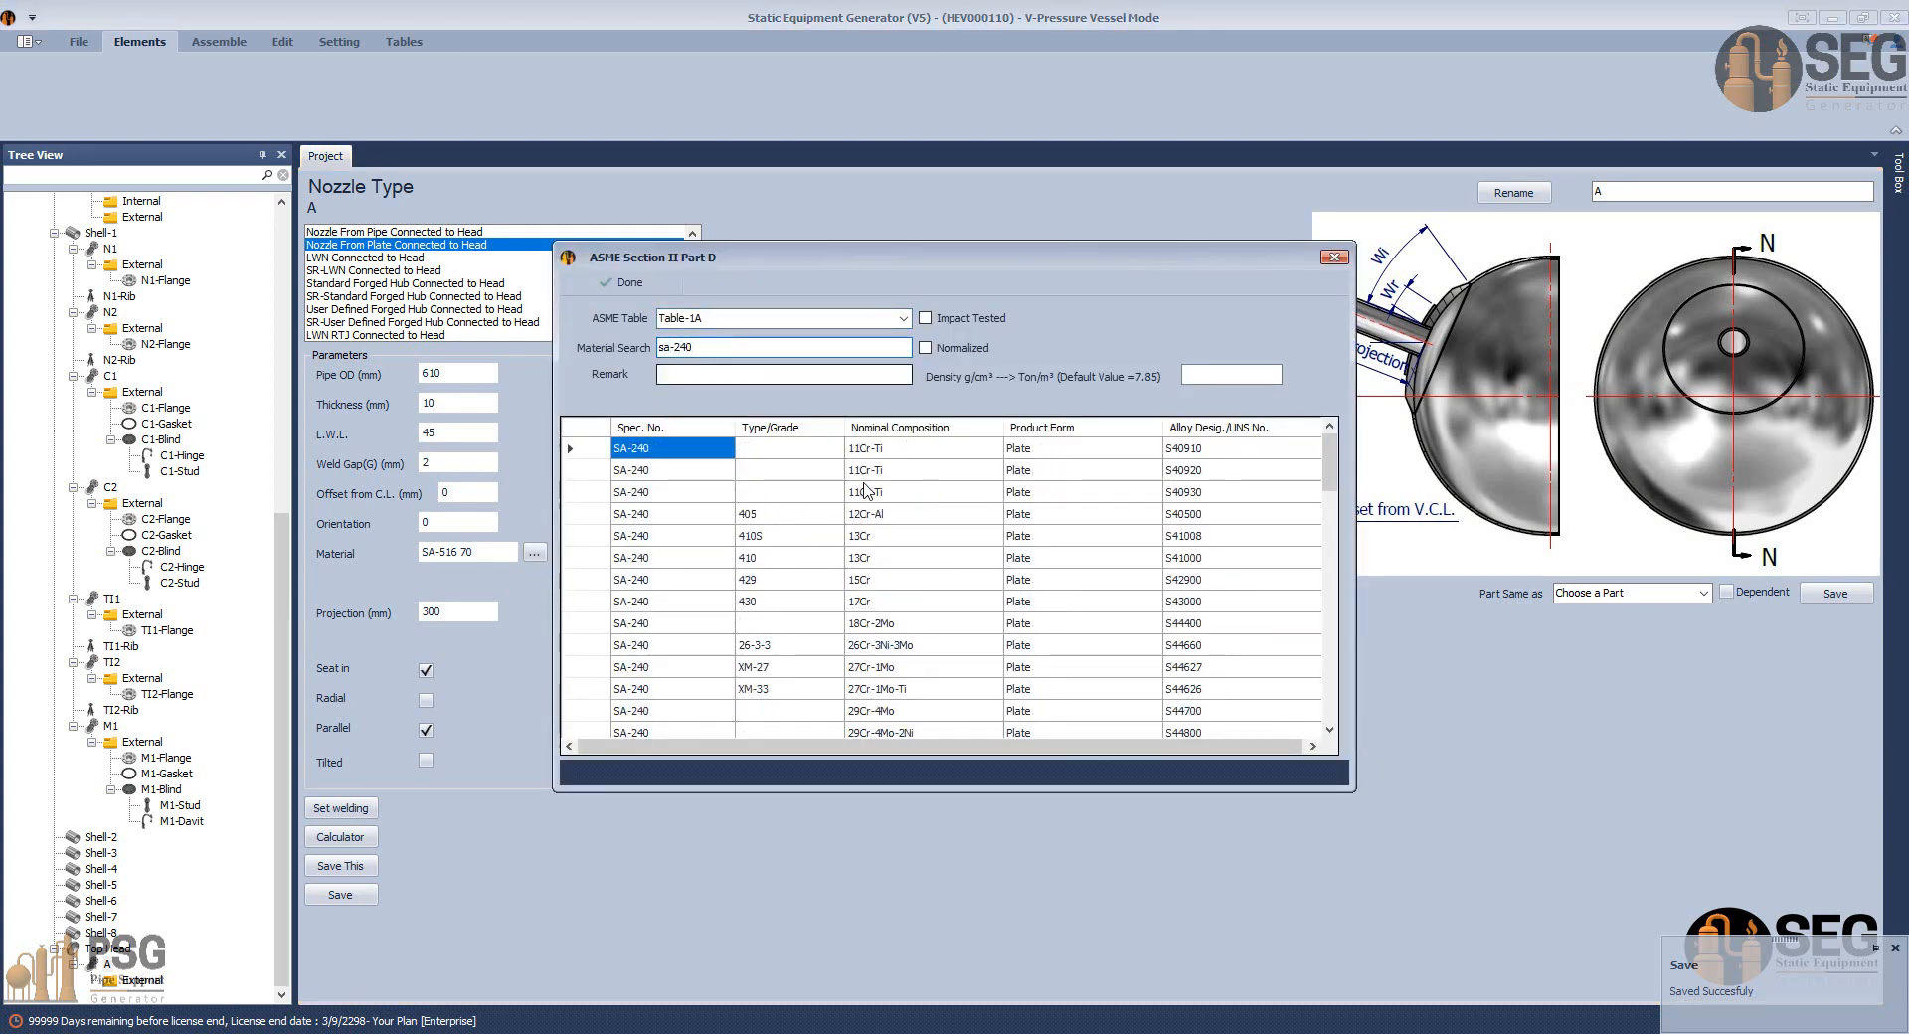
pyautogui.scroll(-3, 863, 497)
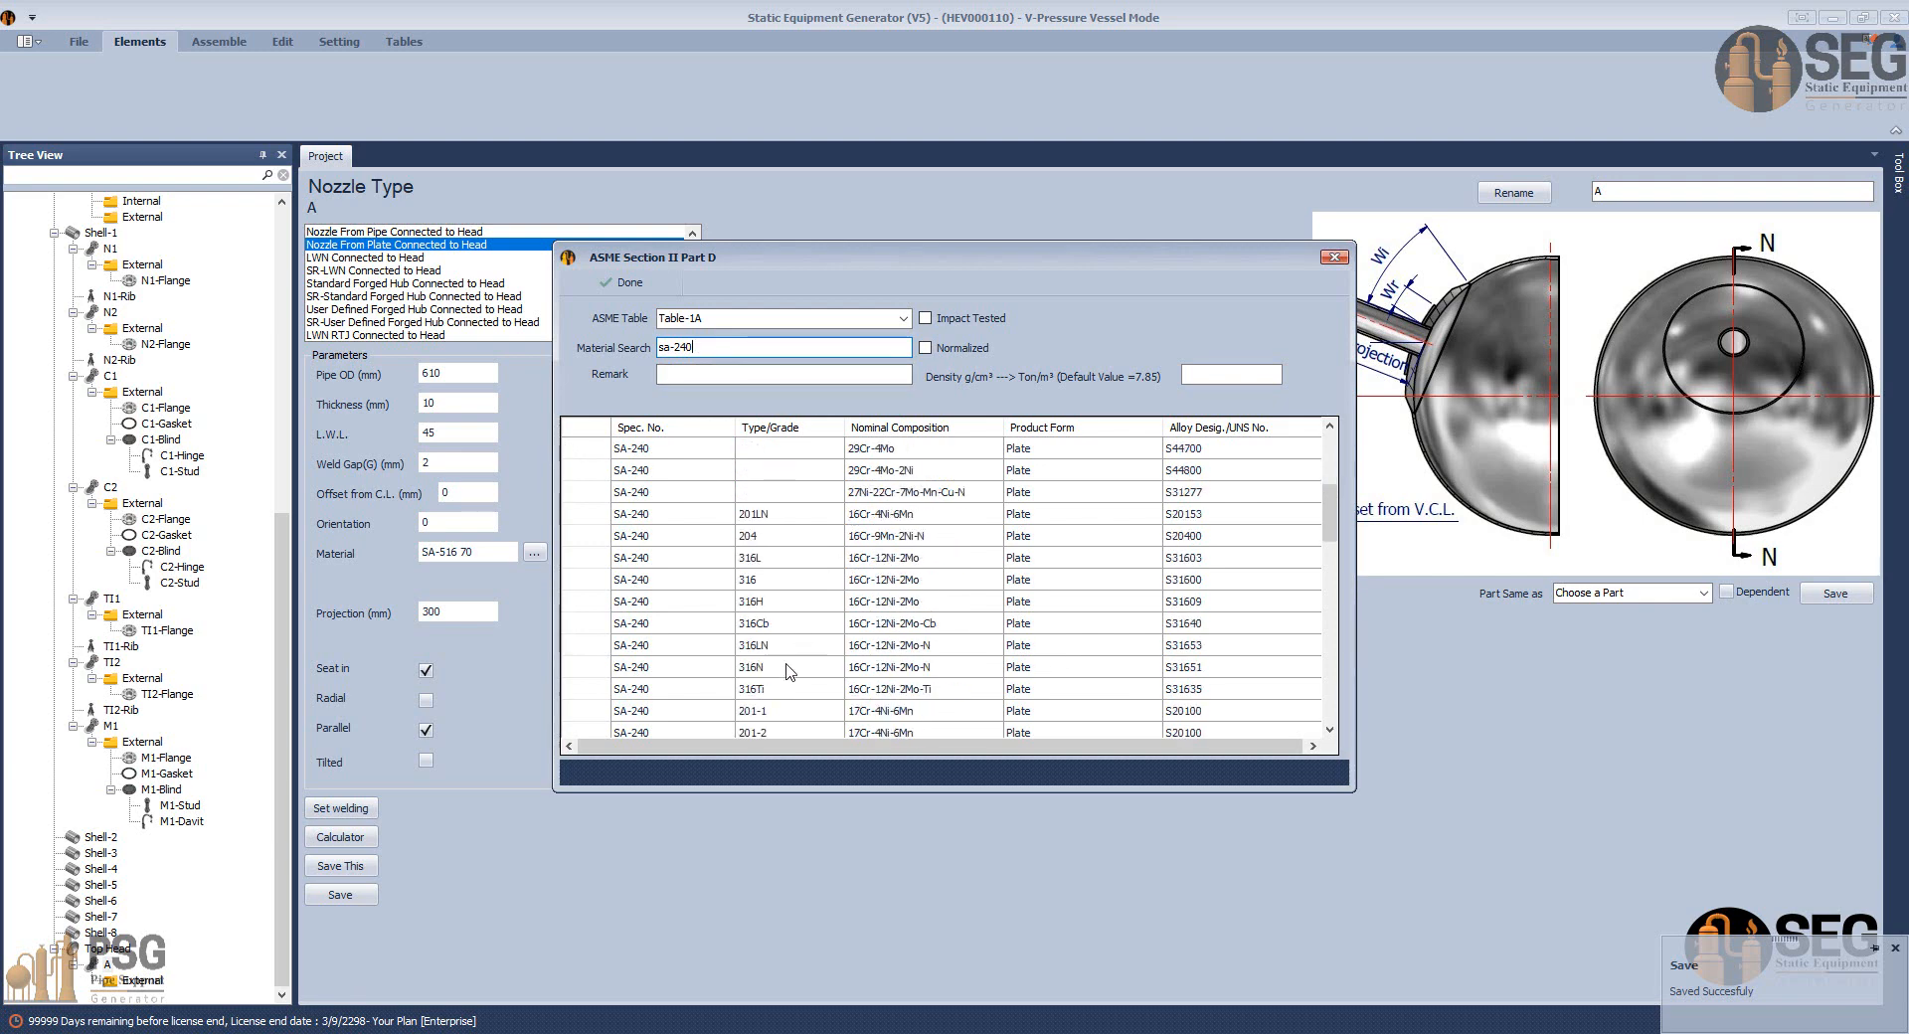
pyautogui.scroll(-1, 793, 673)
pyautogui.scroll(1, 795, 673)
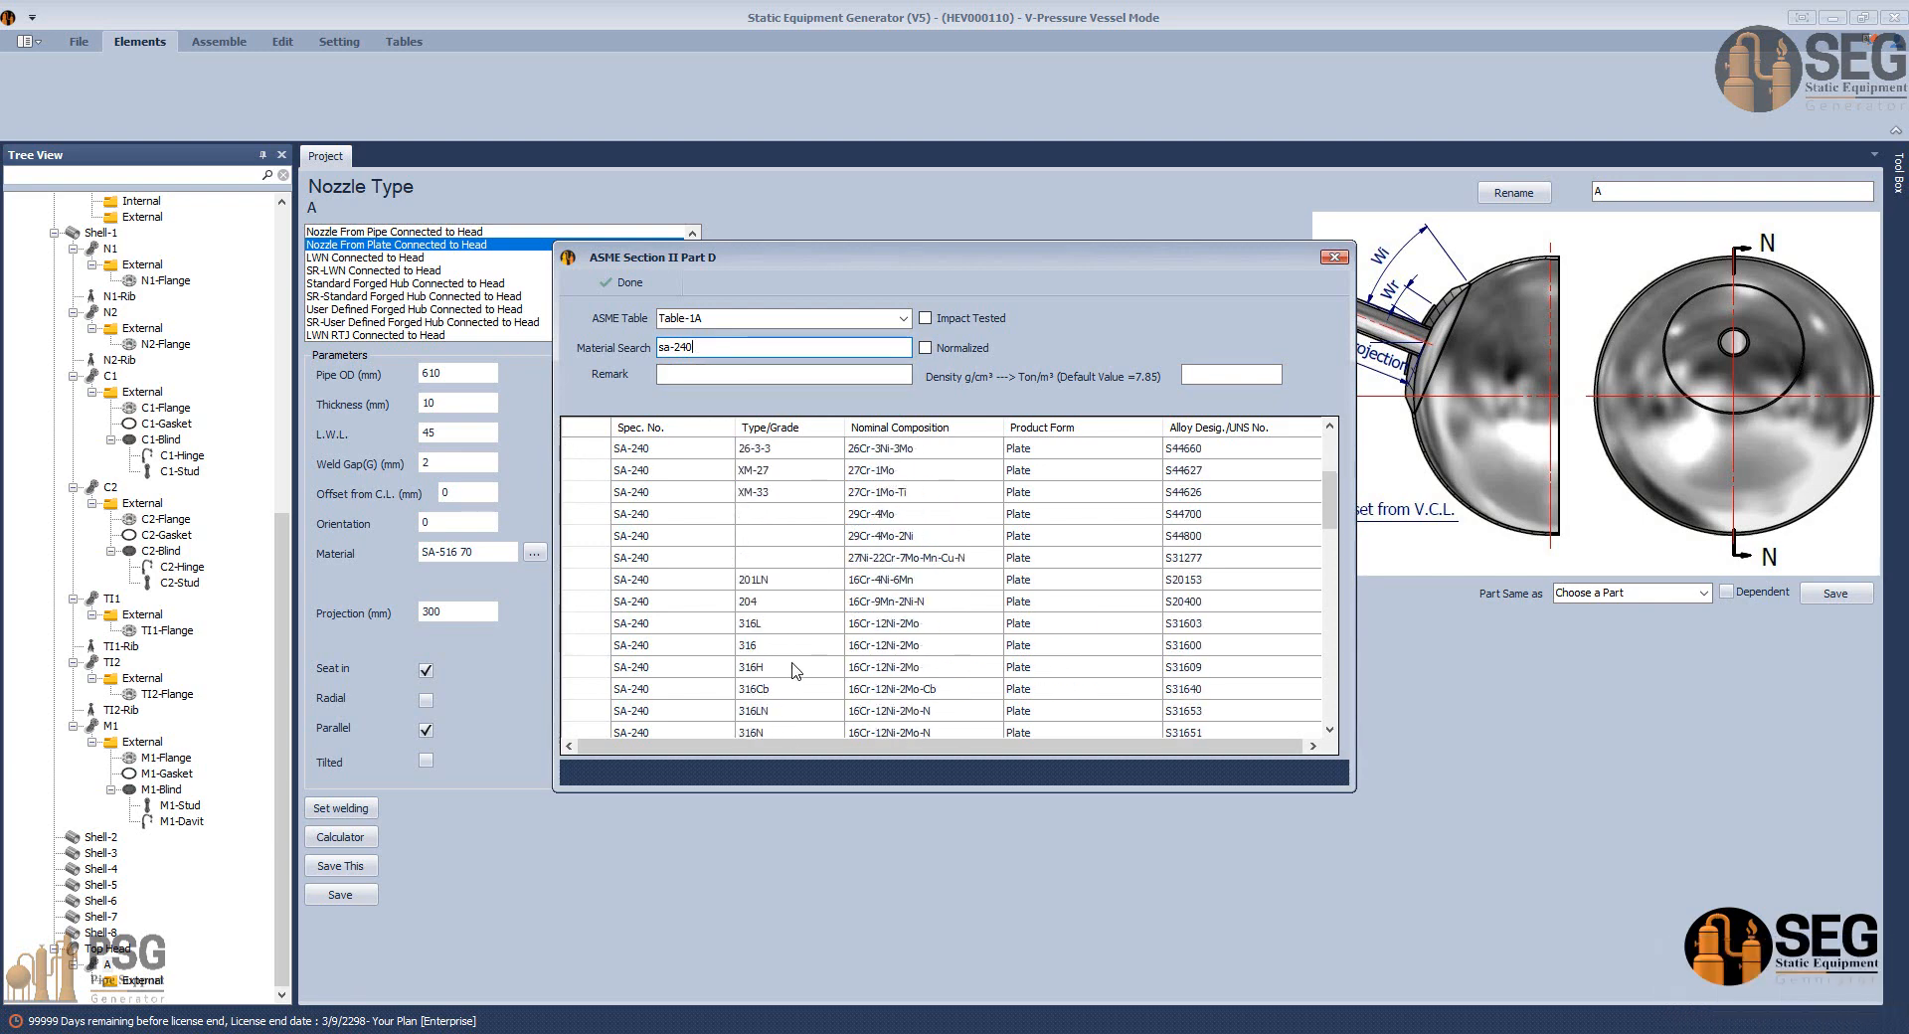
pyautogui.click(628, 623)
pyautogui.click(623, 283)
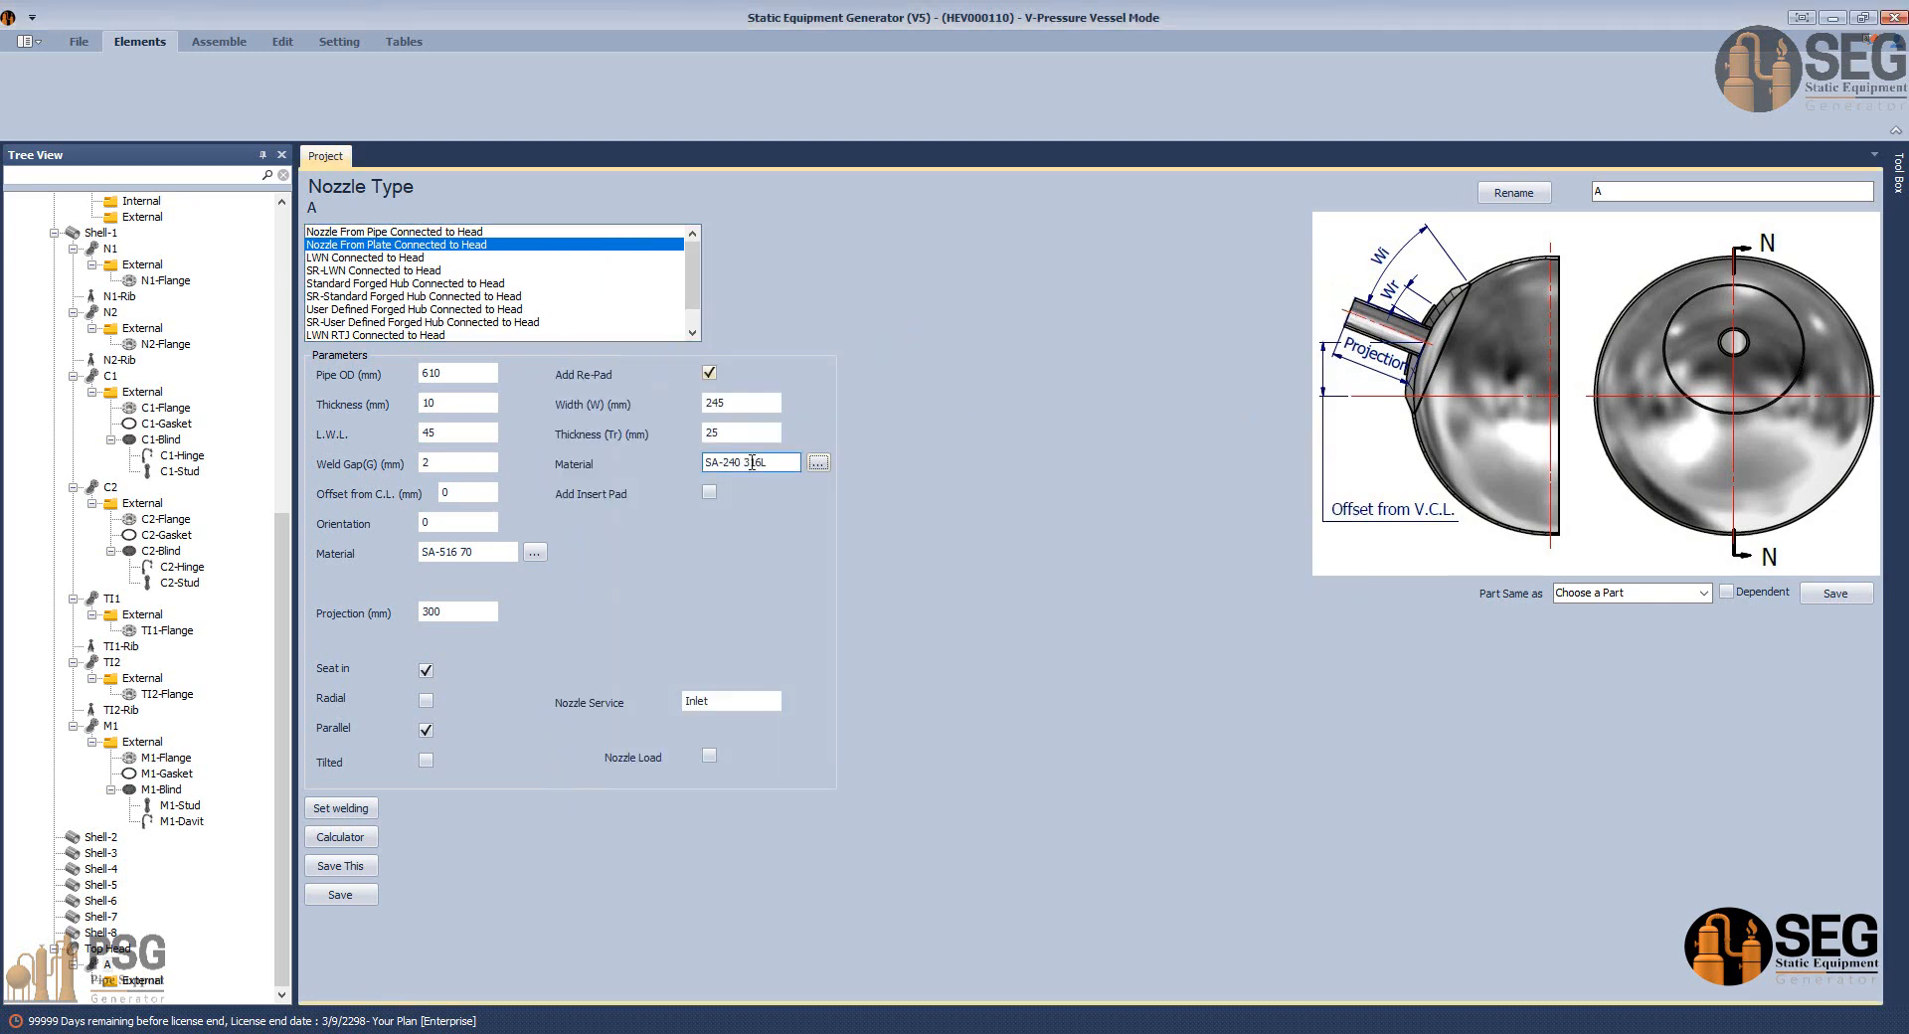
pyautogui.moveTo(486, 553); pyautogui.dragTo(323, 553)
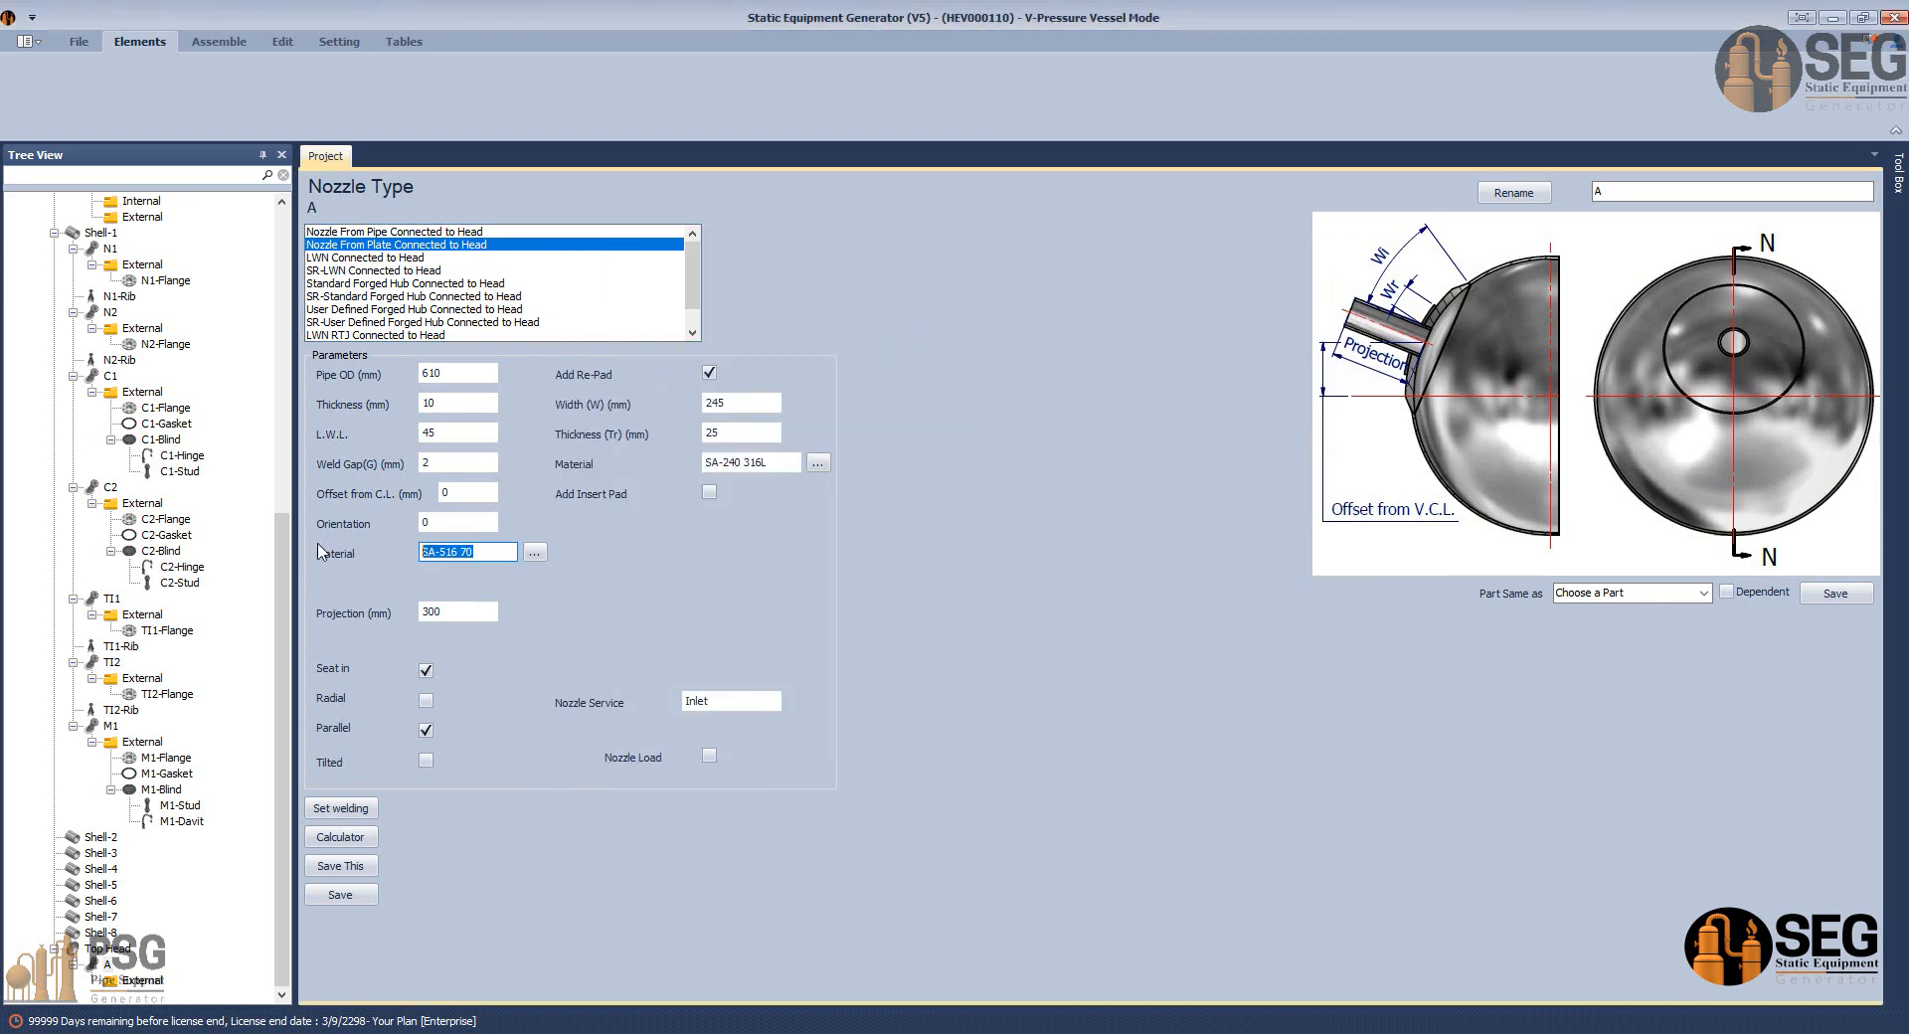
pyautogui.write('SA-240 316L')
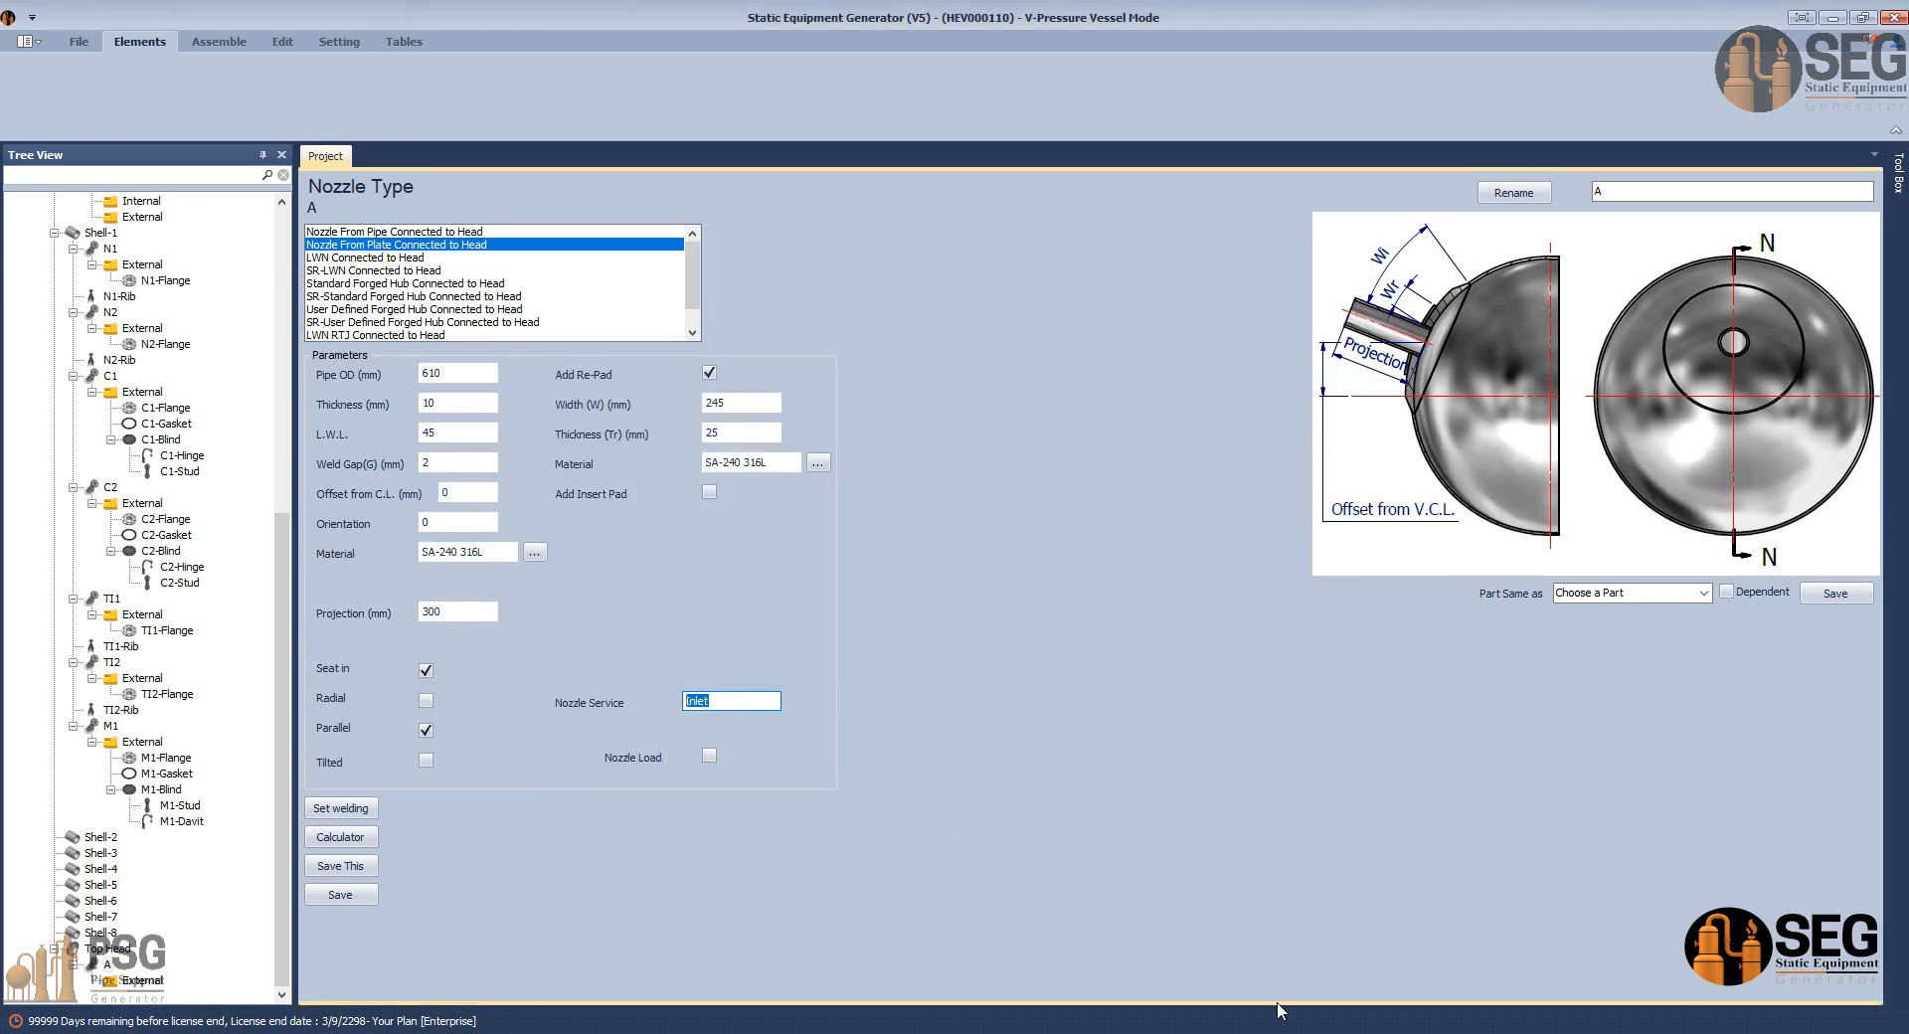
# Copy nozzle A's service, FEED INLET, from the AutoCAD nozzle schedule into its Nozzle Service value in Static Equipment Generator and save.
pyautogui.click(1041, 966)
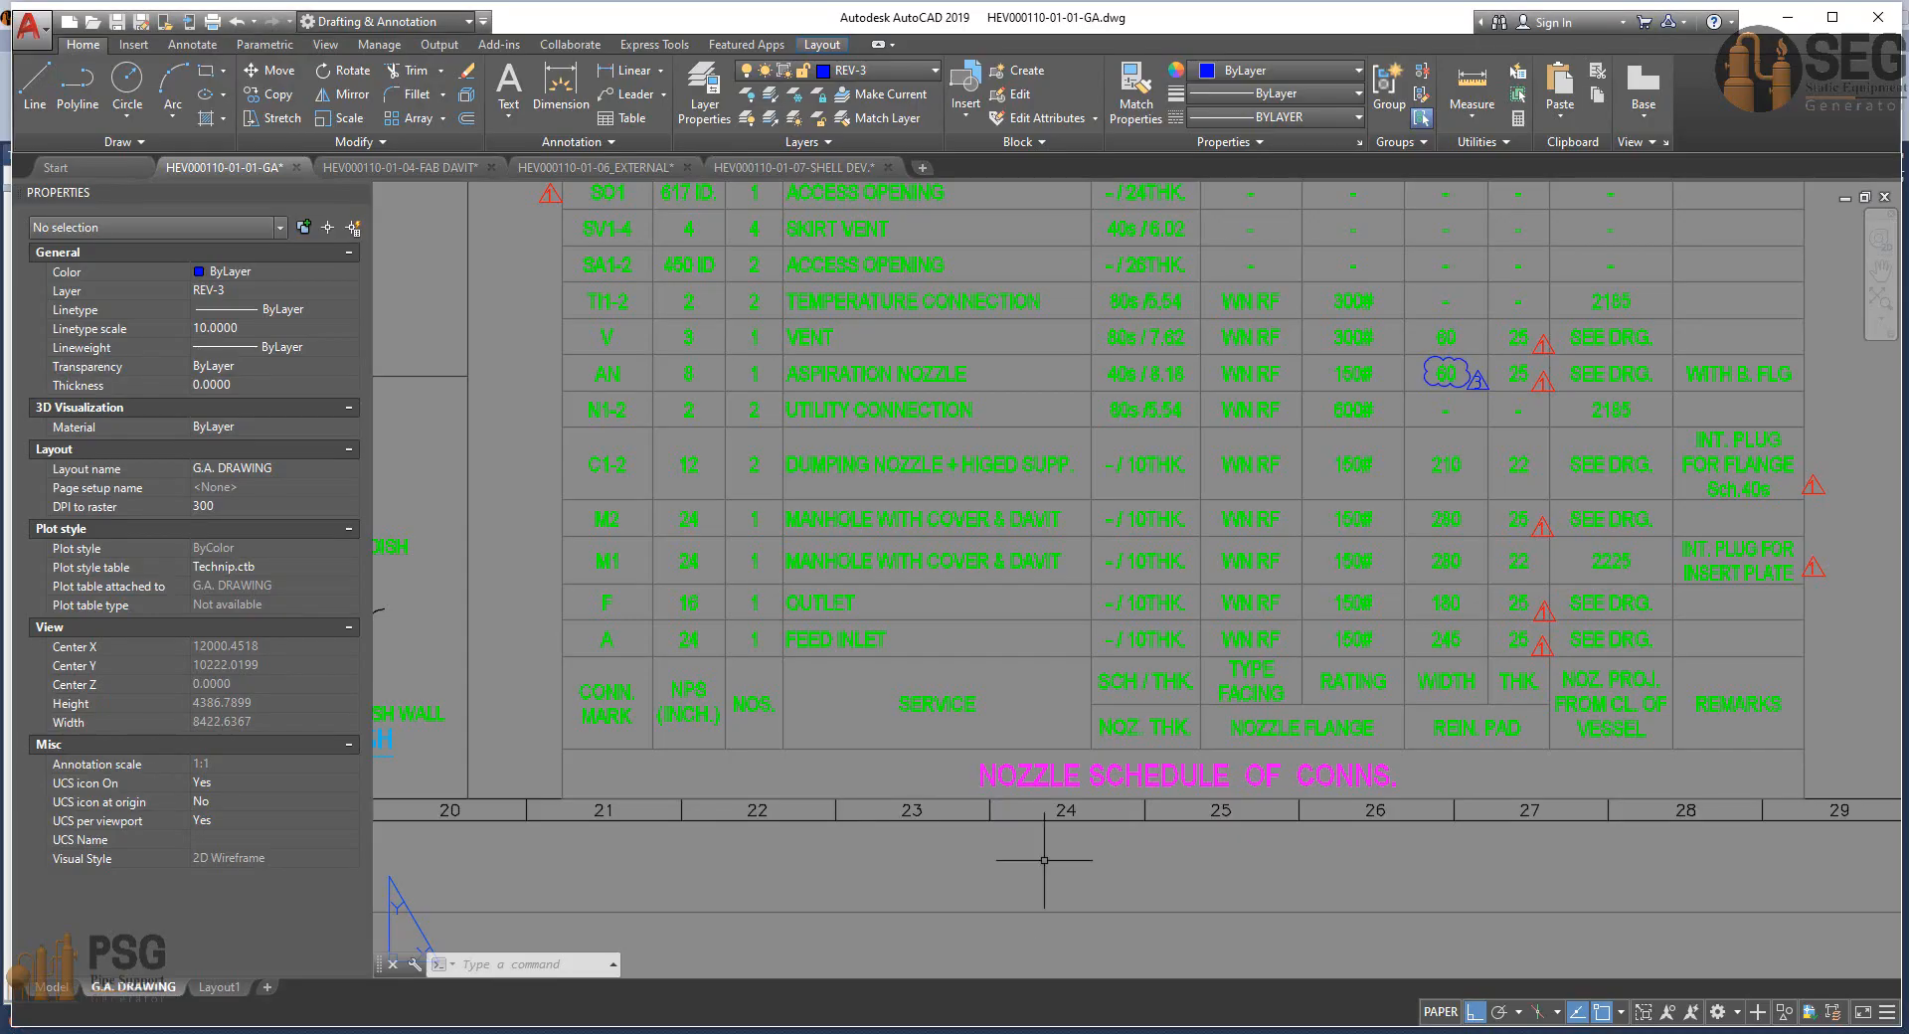
pyautogui.doubleClick(898, 643)
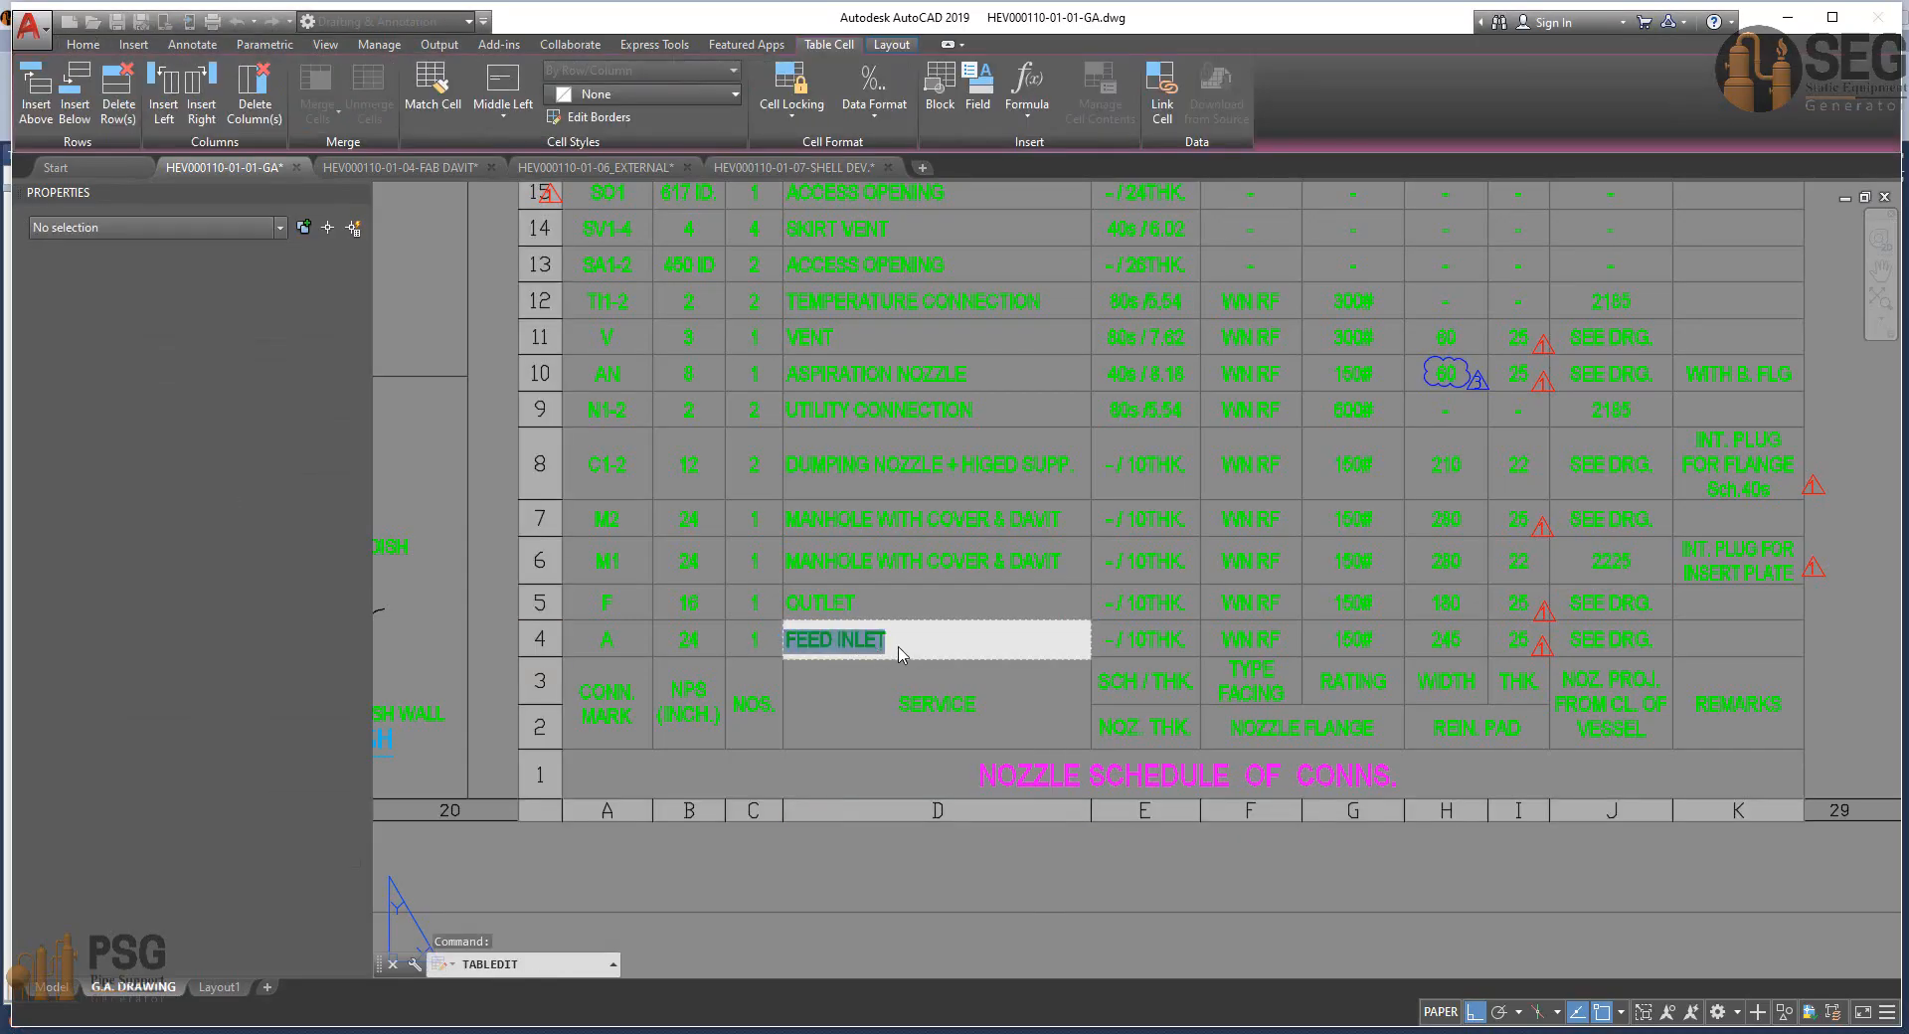
pyautogui.click(1219, 903)
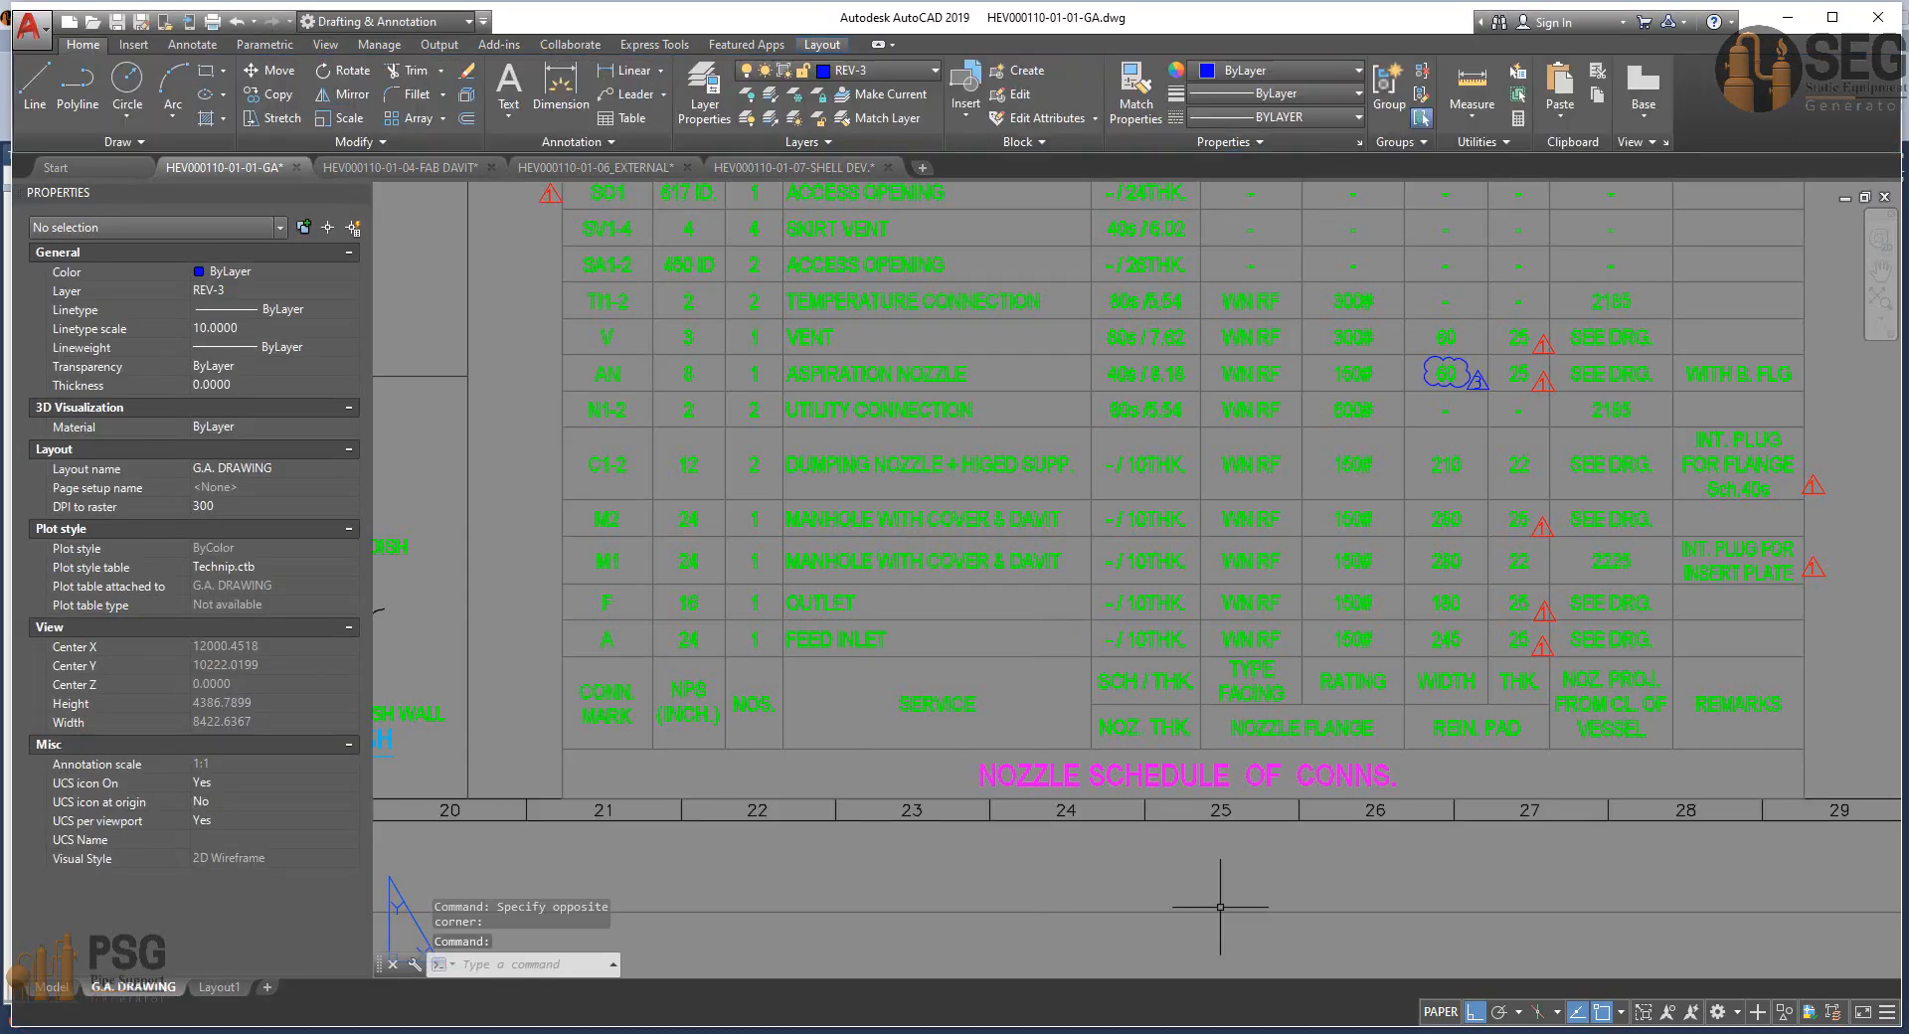
pyautogui.hotkey('alt', 'Tab')
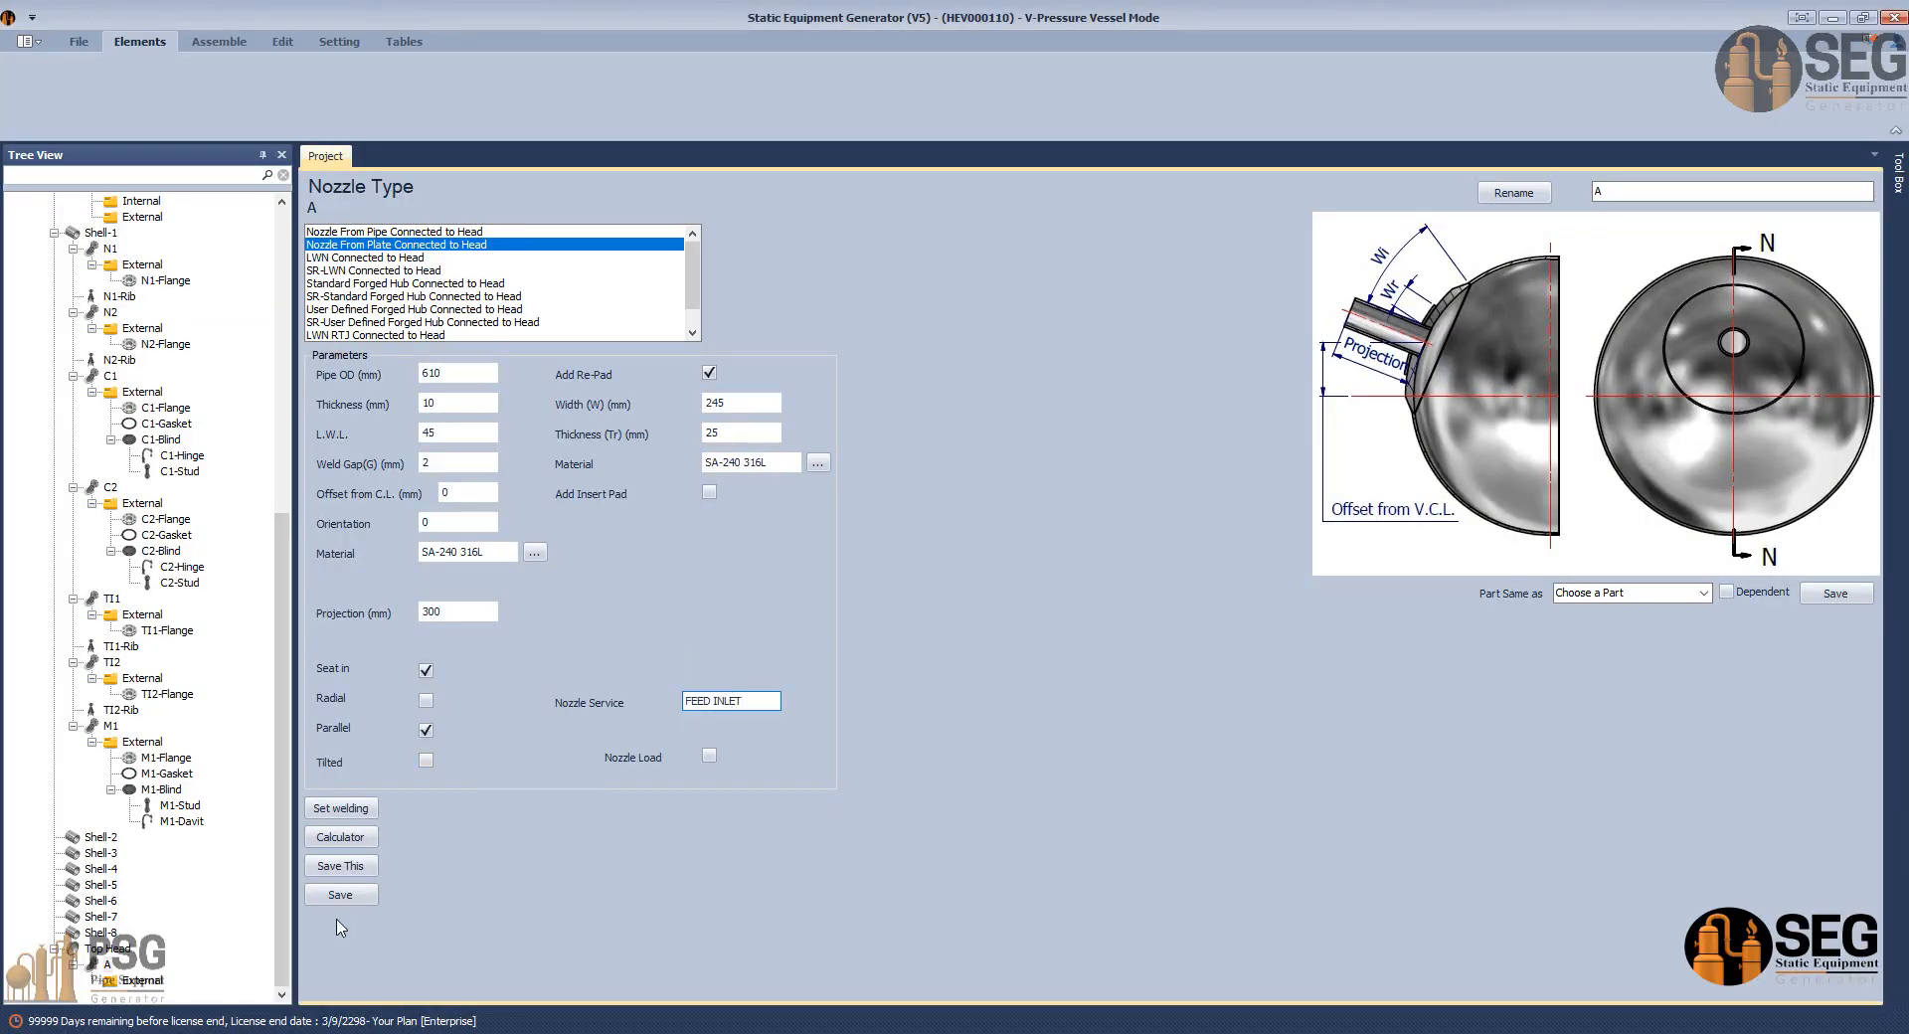
pyautogui.click(339, 895)
# Add a flange named A-Flange to nozzle A's External group and open its parameters.
pyautogui.click(144, 980)
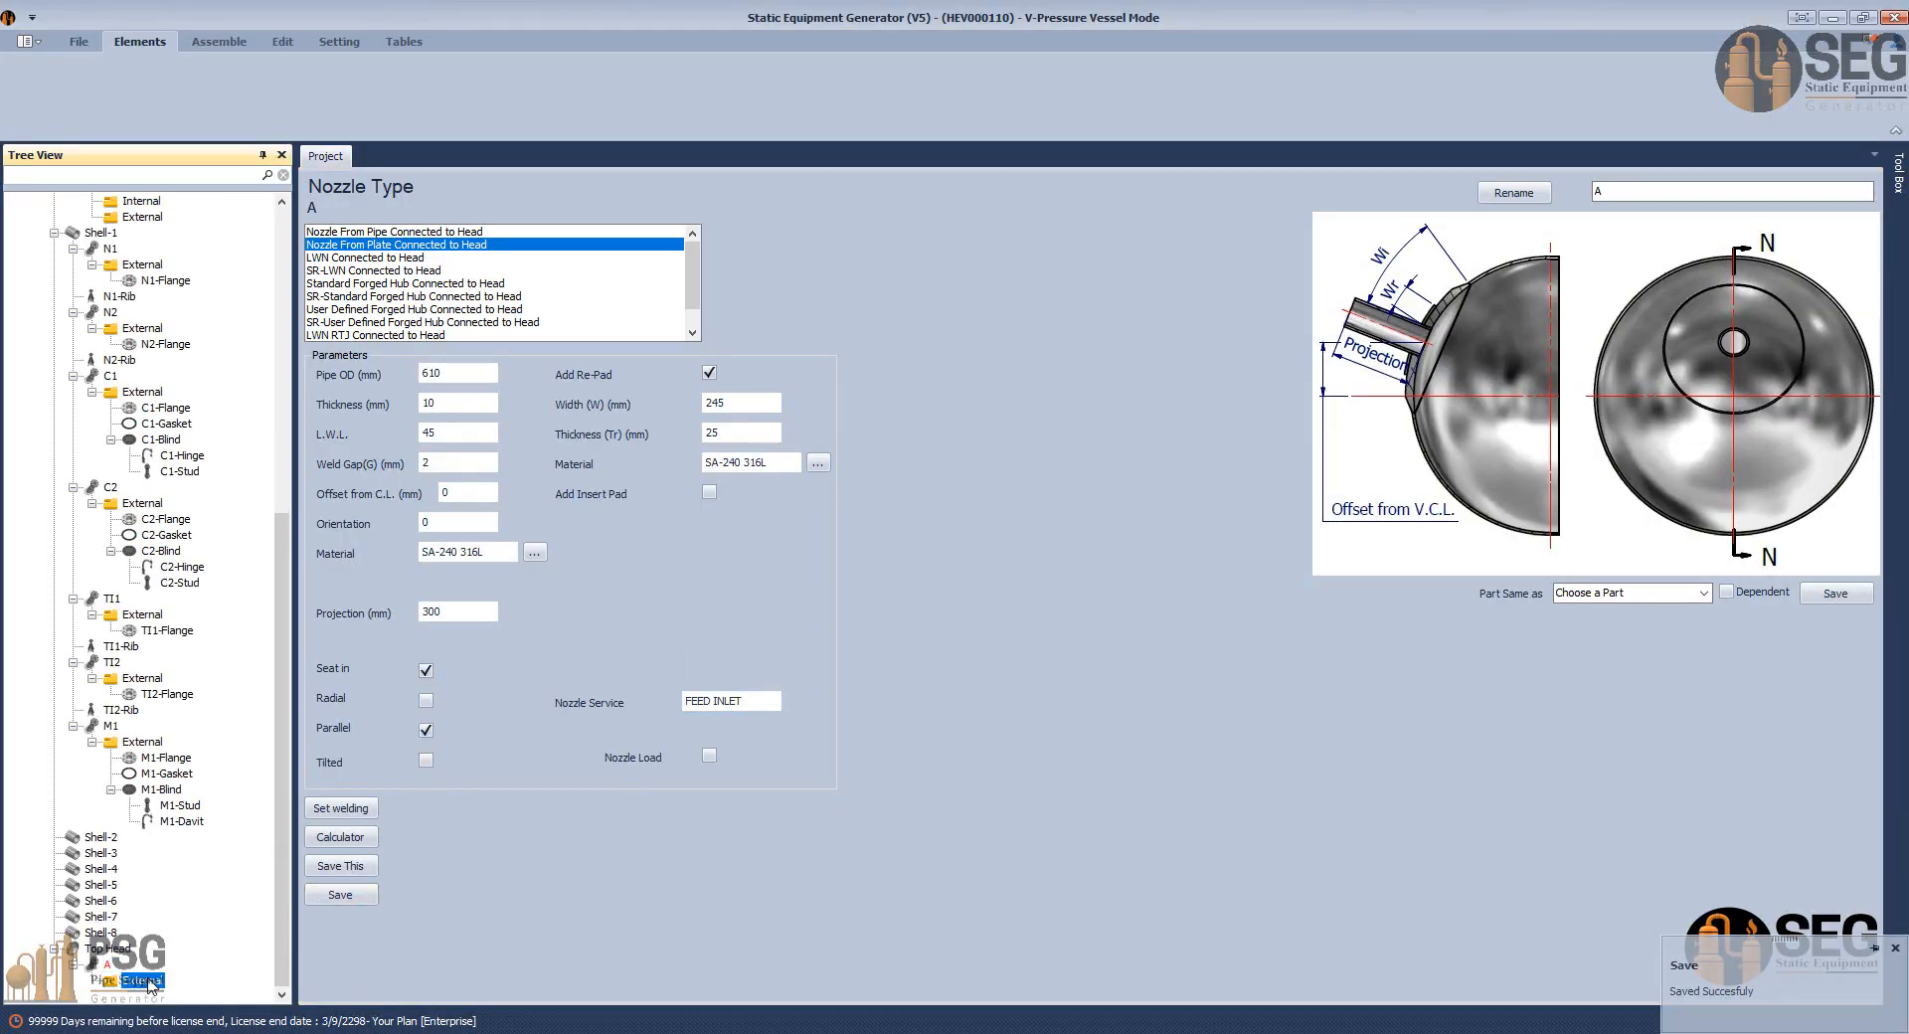
pyautogui.click(293, 82)
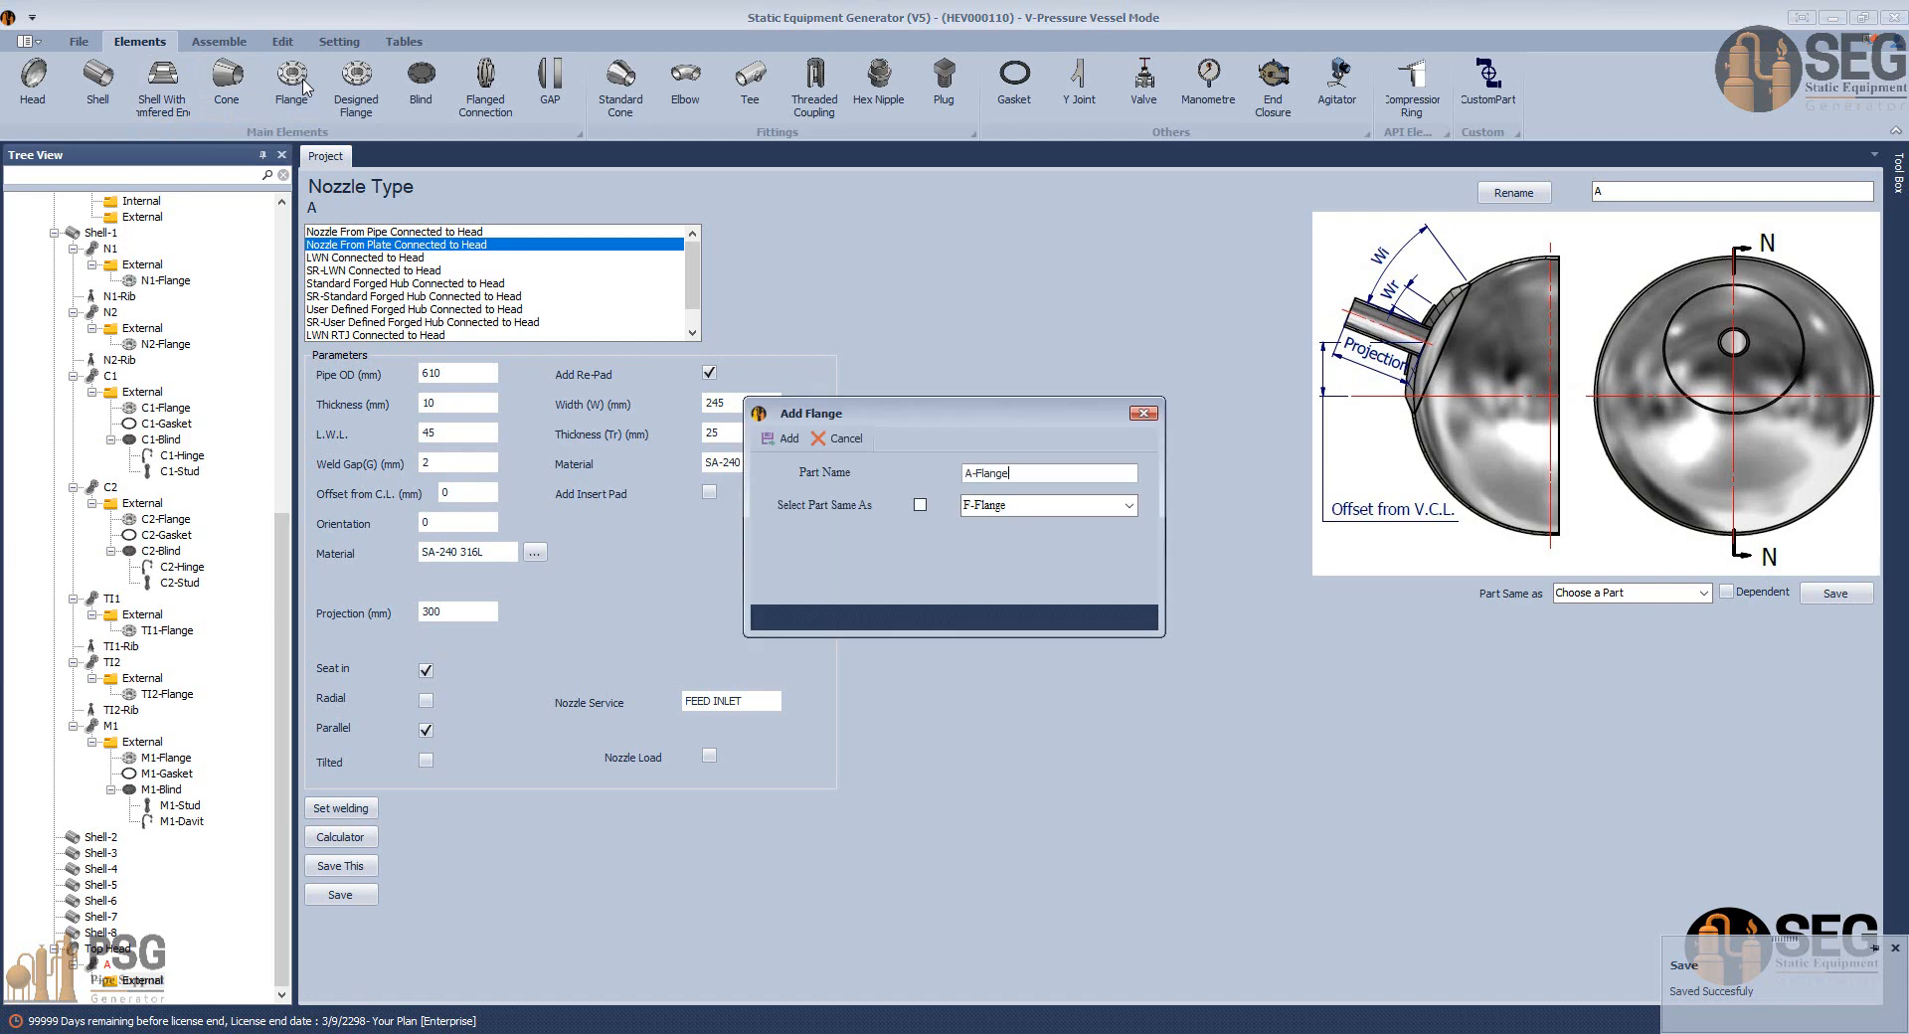
pyautogui.press('Return')
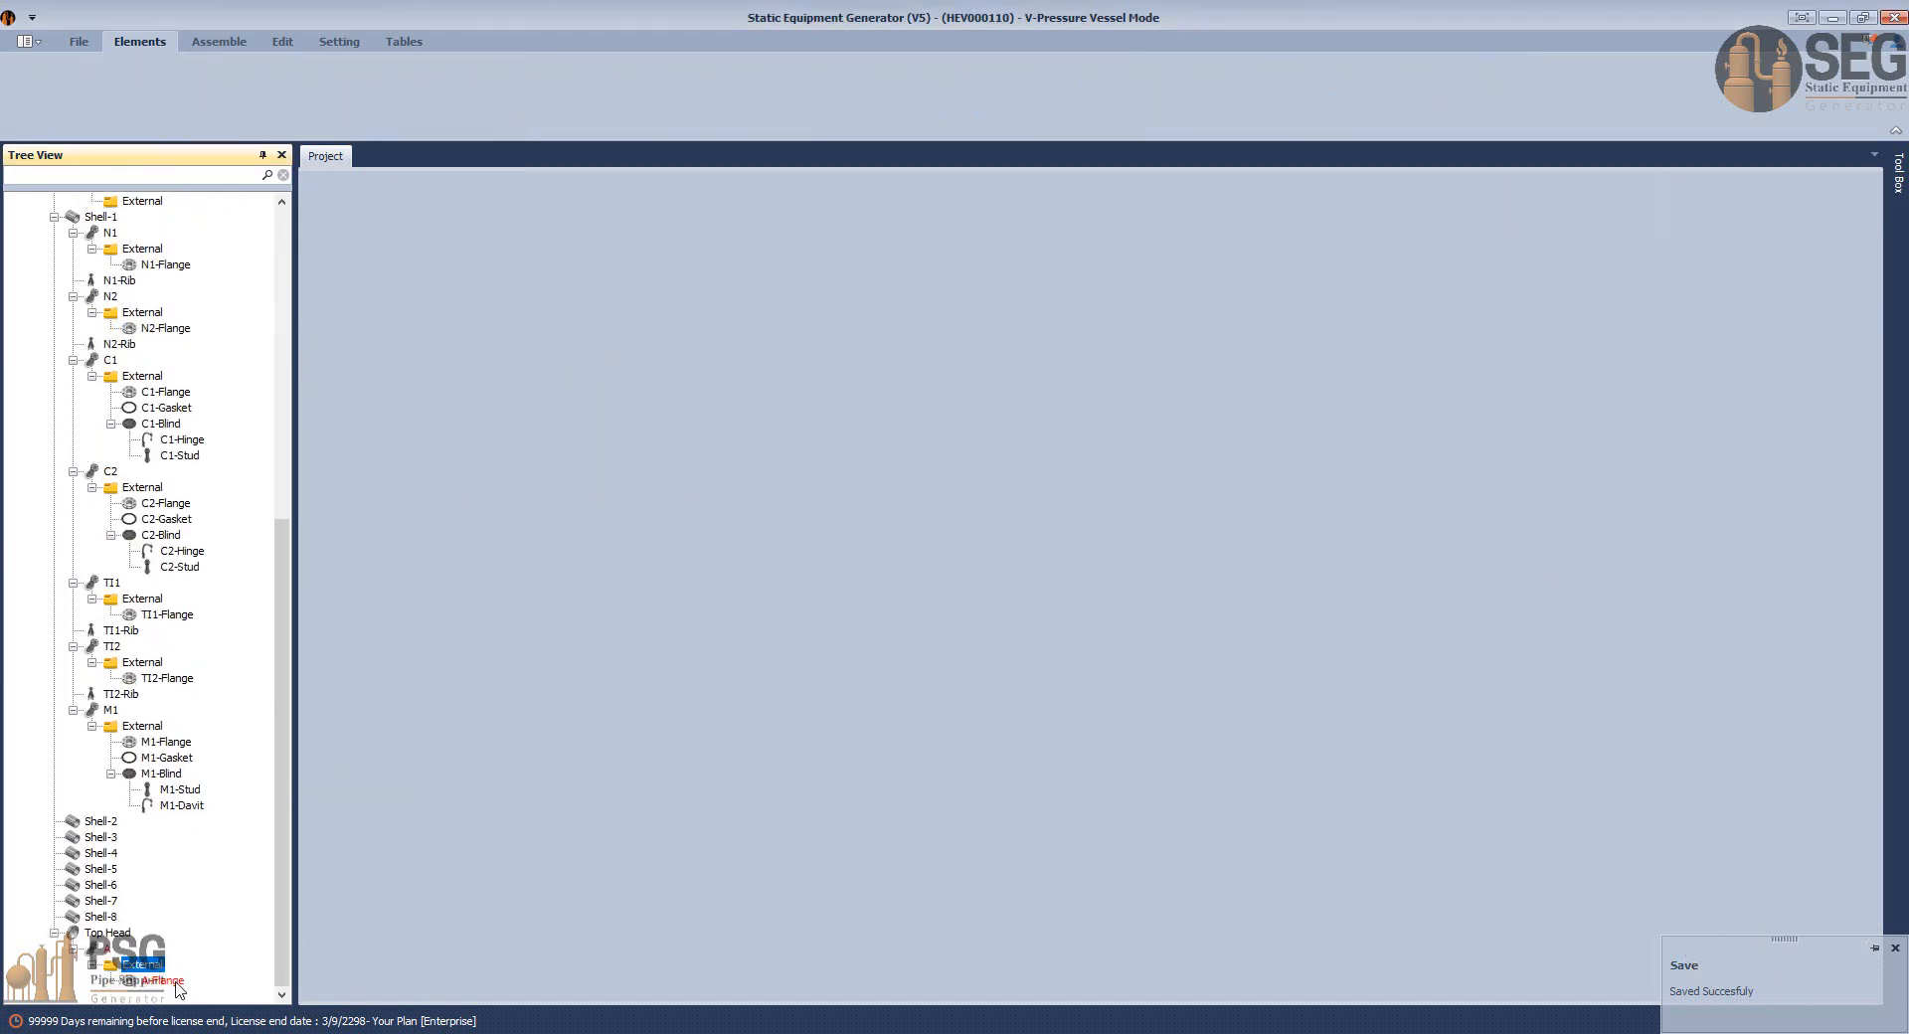
pyautogui.click(179, 985)
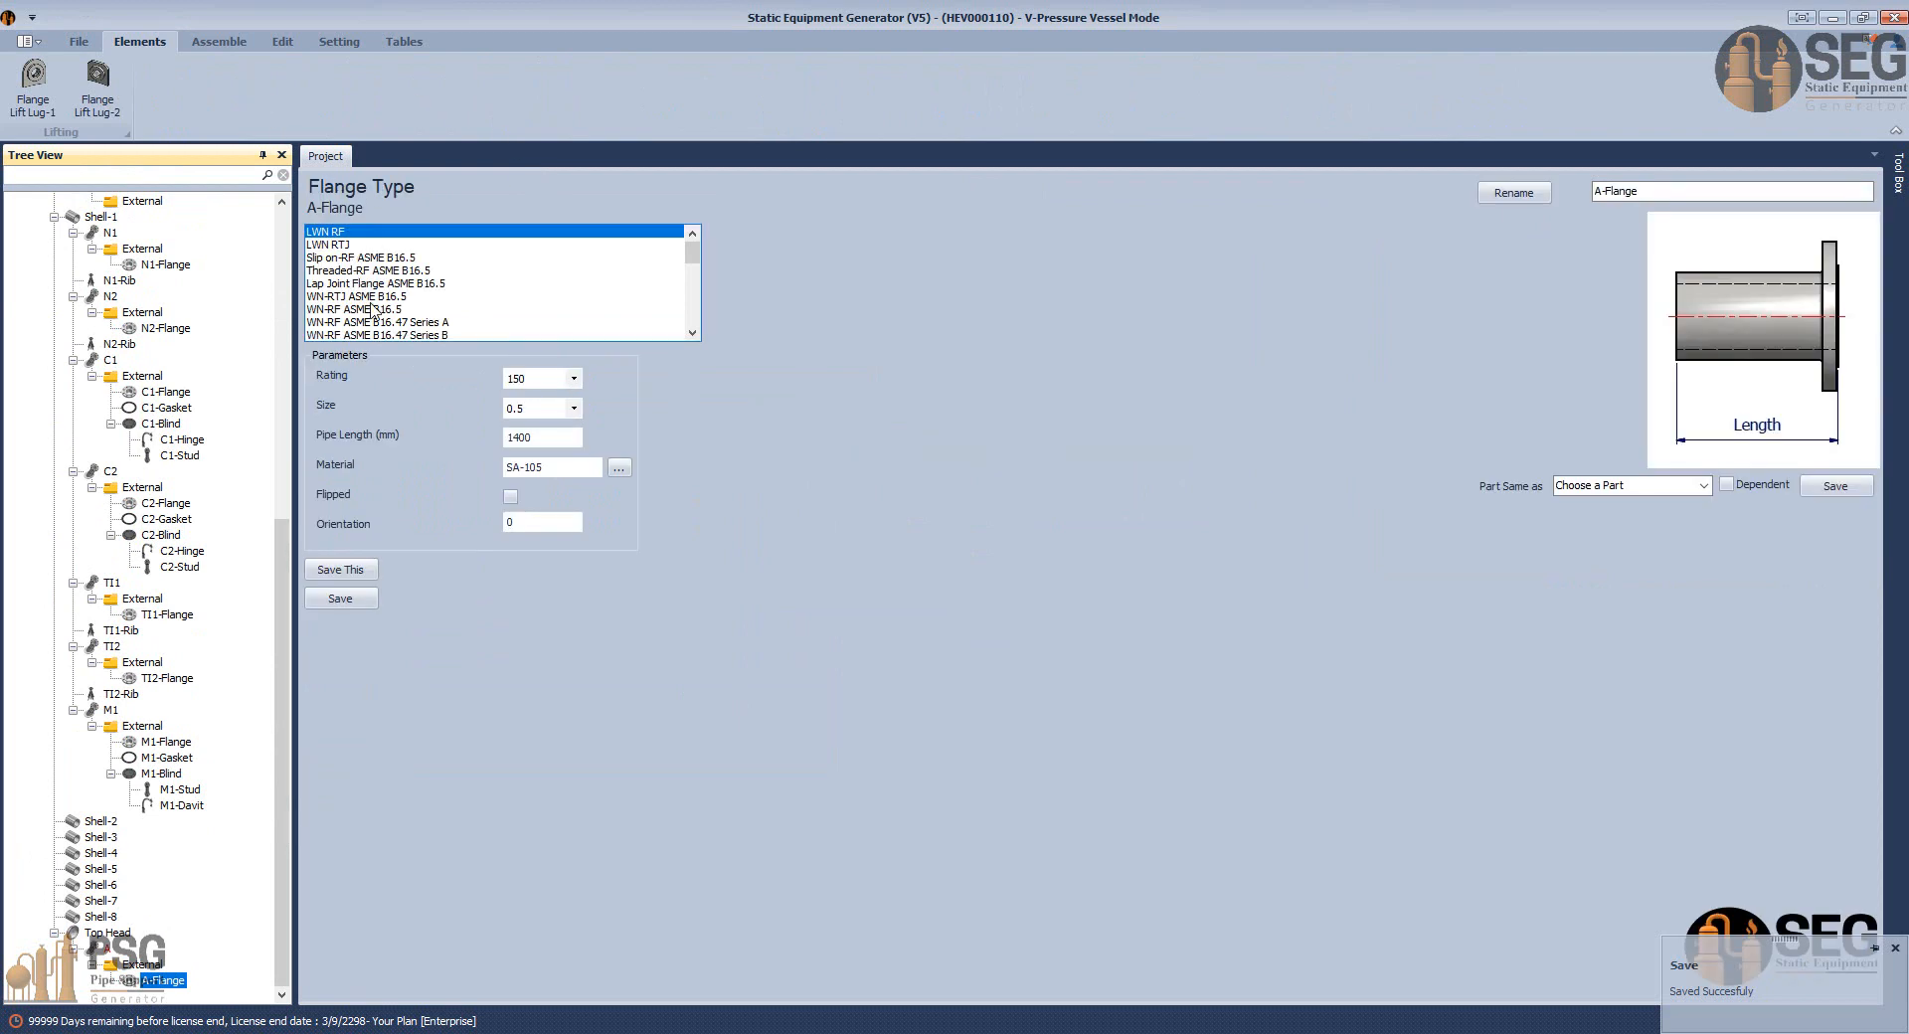
# Define A-Flange as WN-RF ASME B16.5, size 24, with a user-defined thickness of 10 mm, and save it.
pyautogui.click(374, 309)
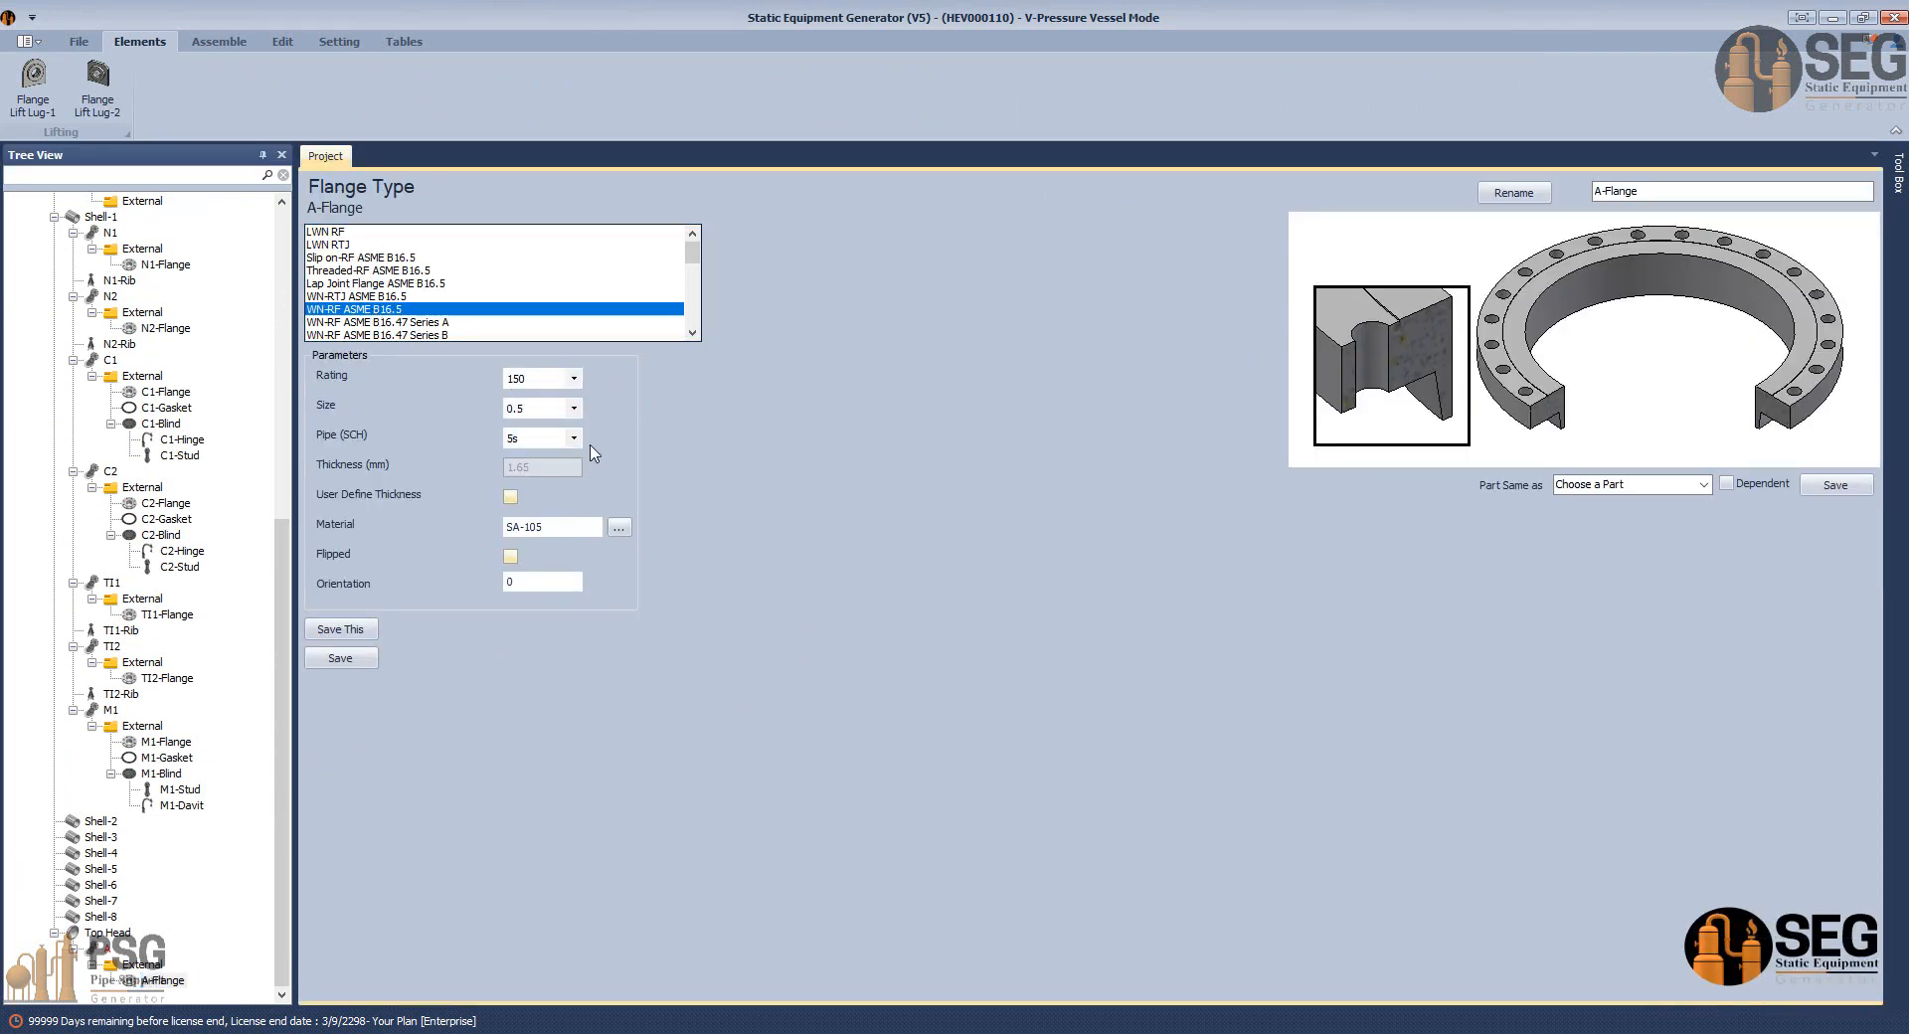
pyautogui.click(573, 407)
pyautogui.click(516, 679)
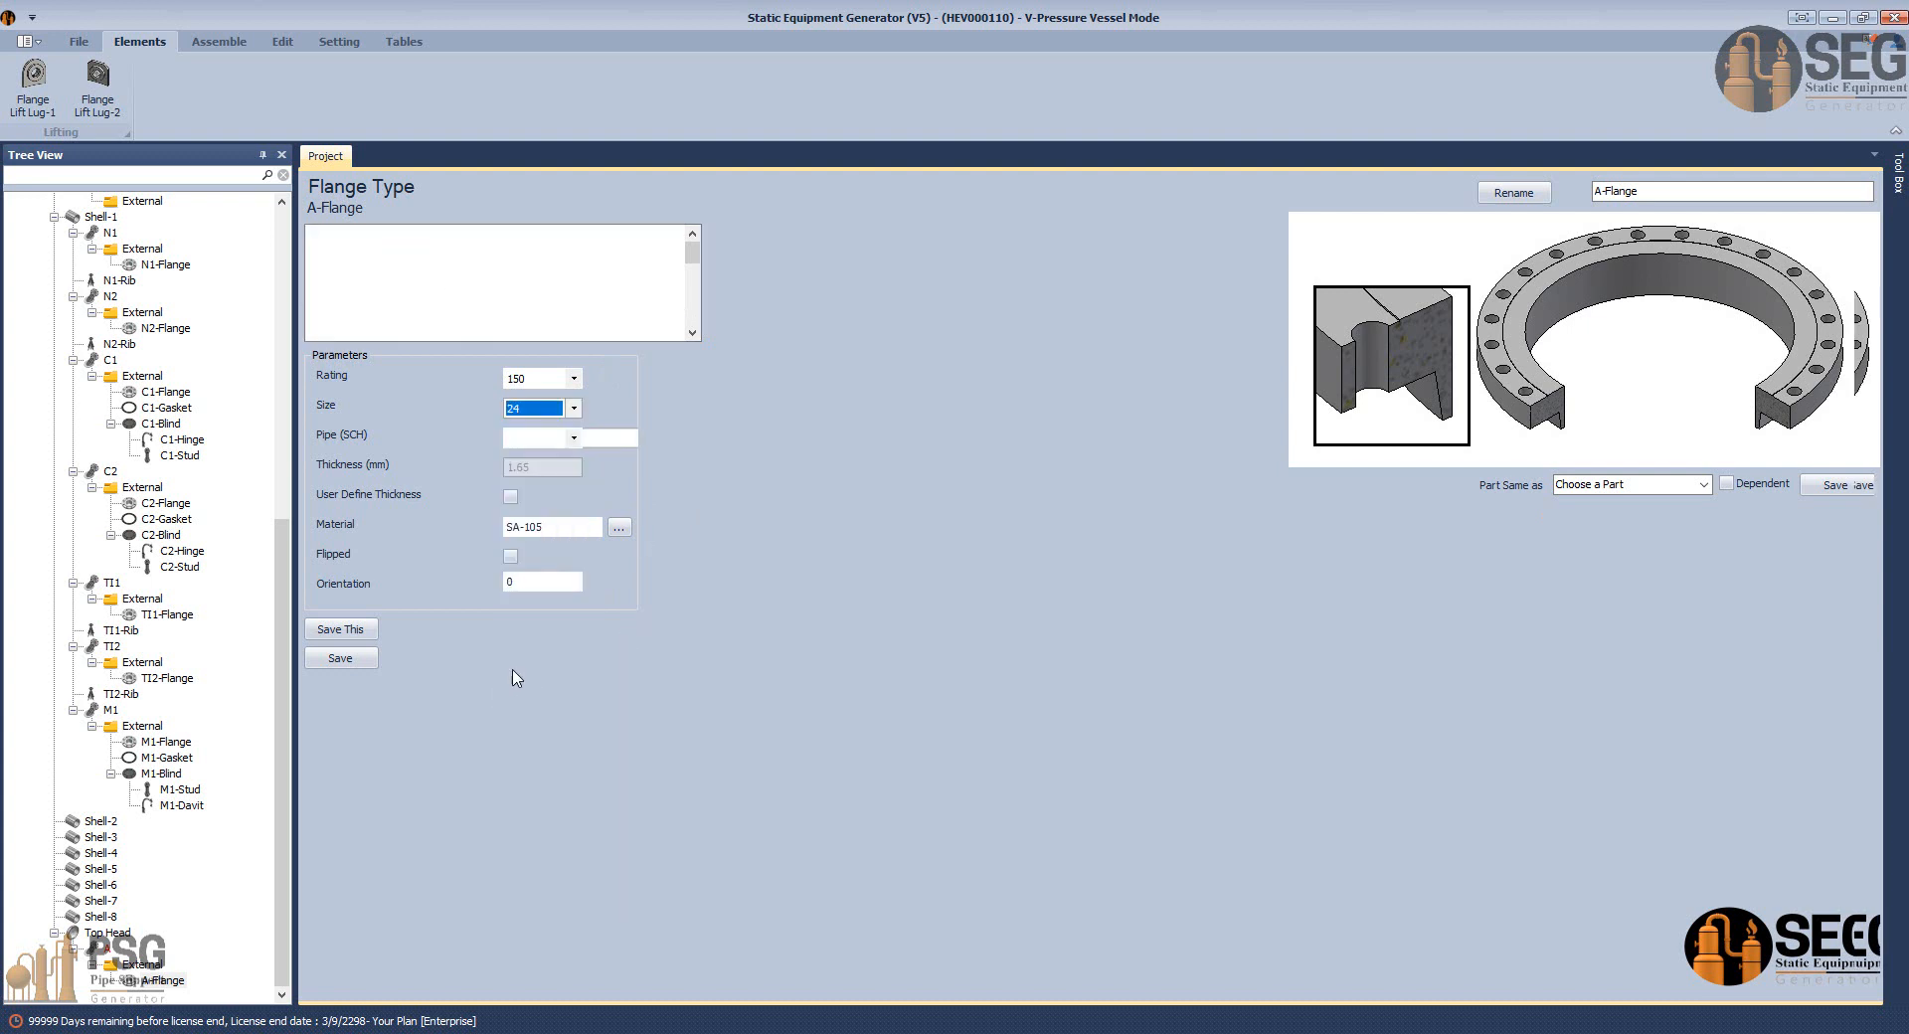
pyautogui.click(511, 496)
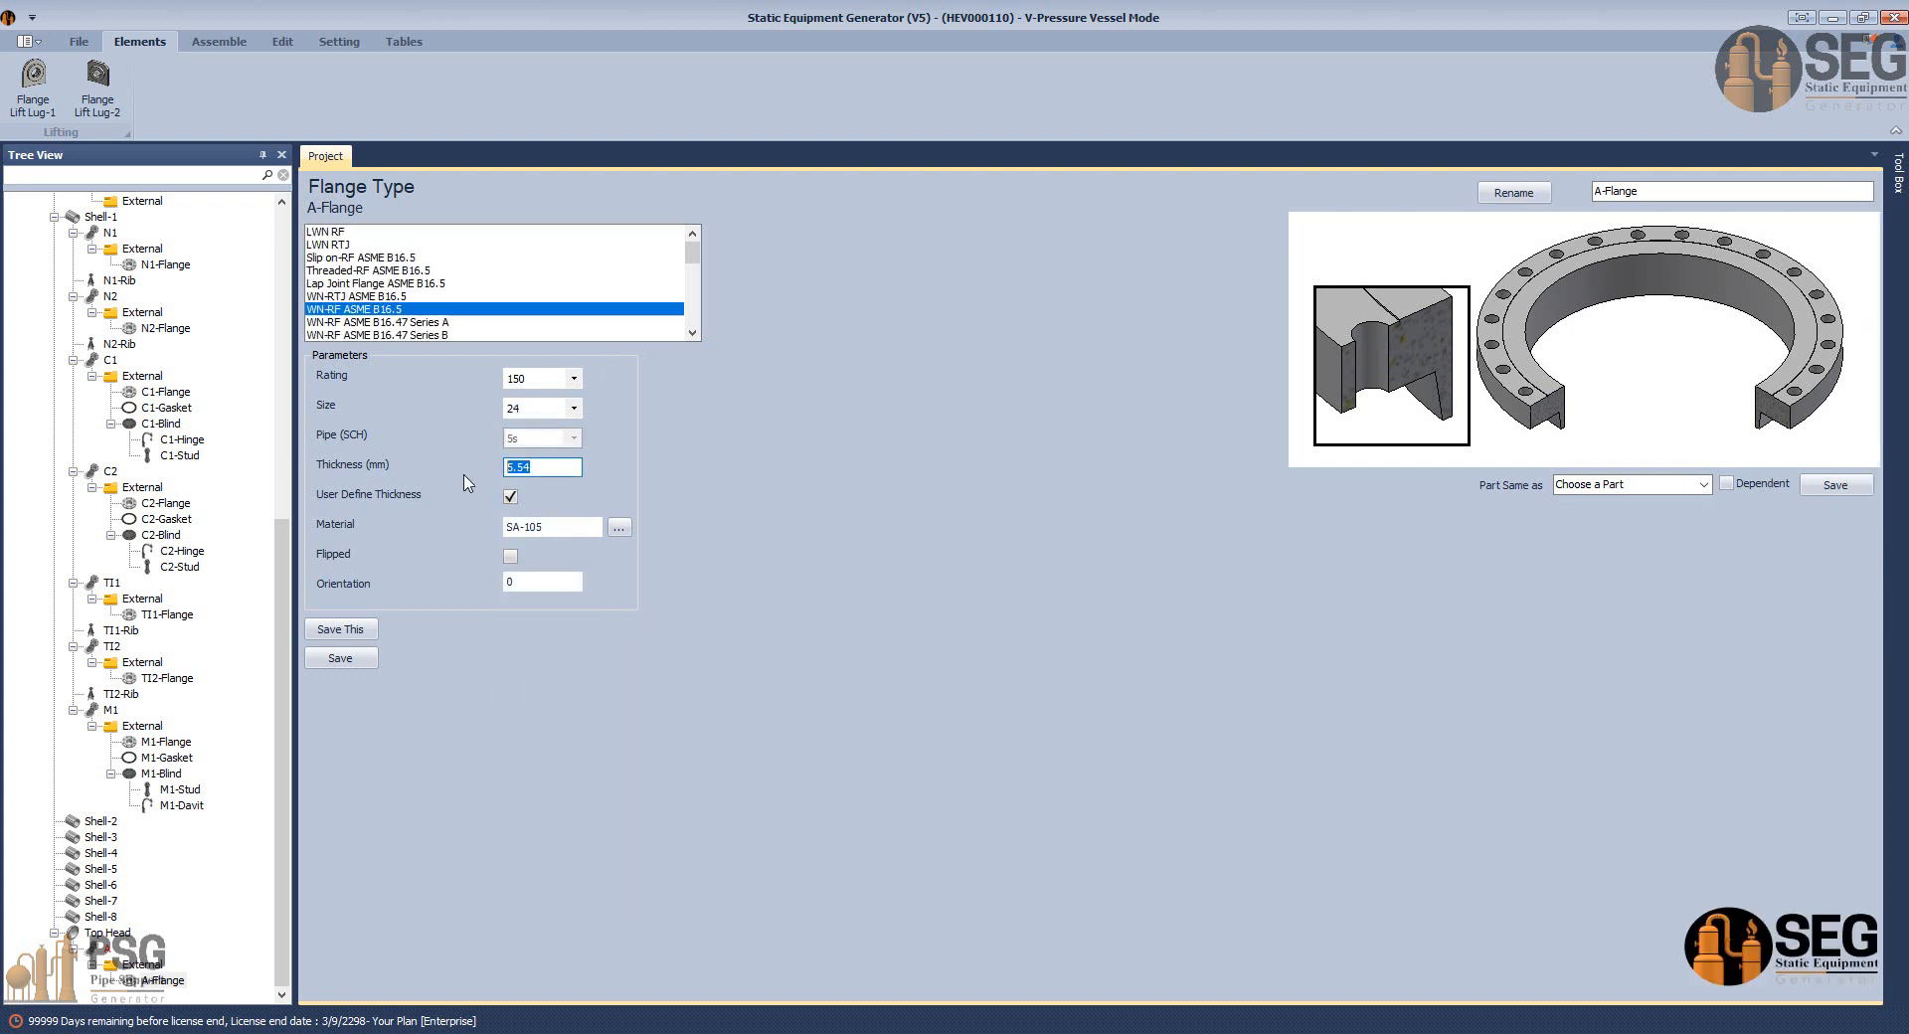
pyautogui.click(310, 658)
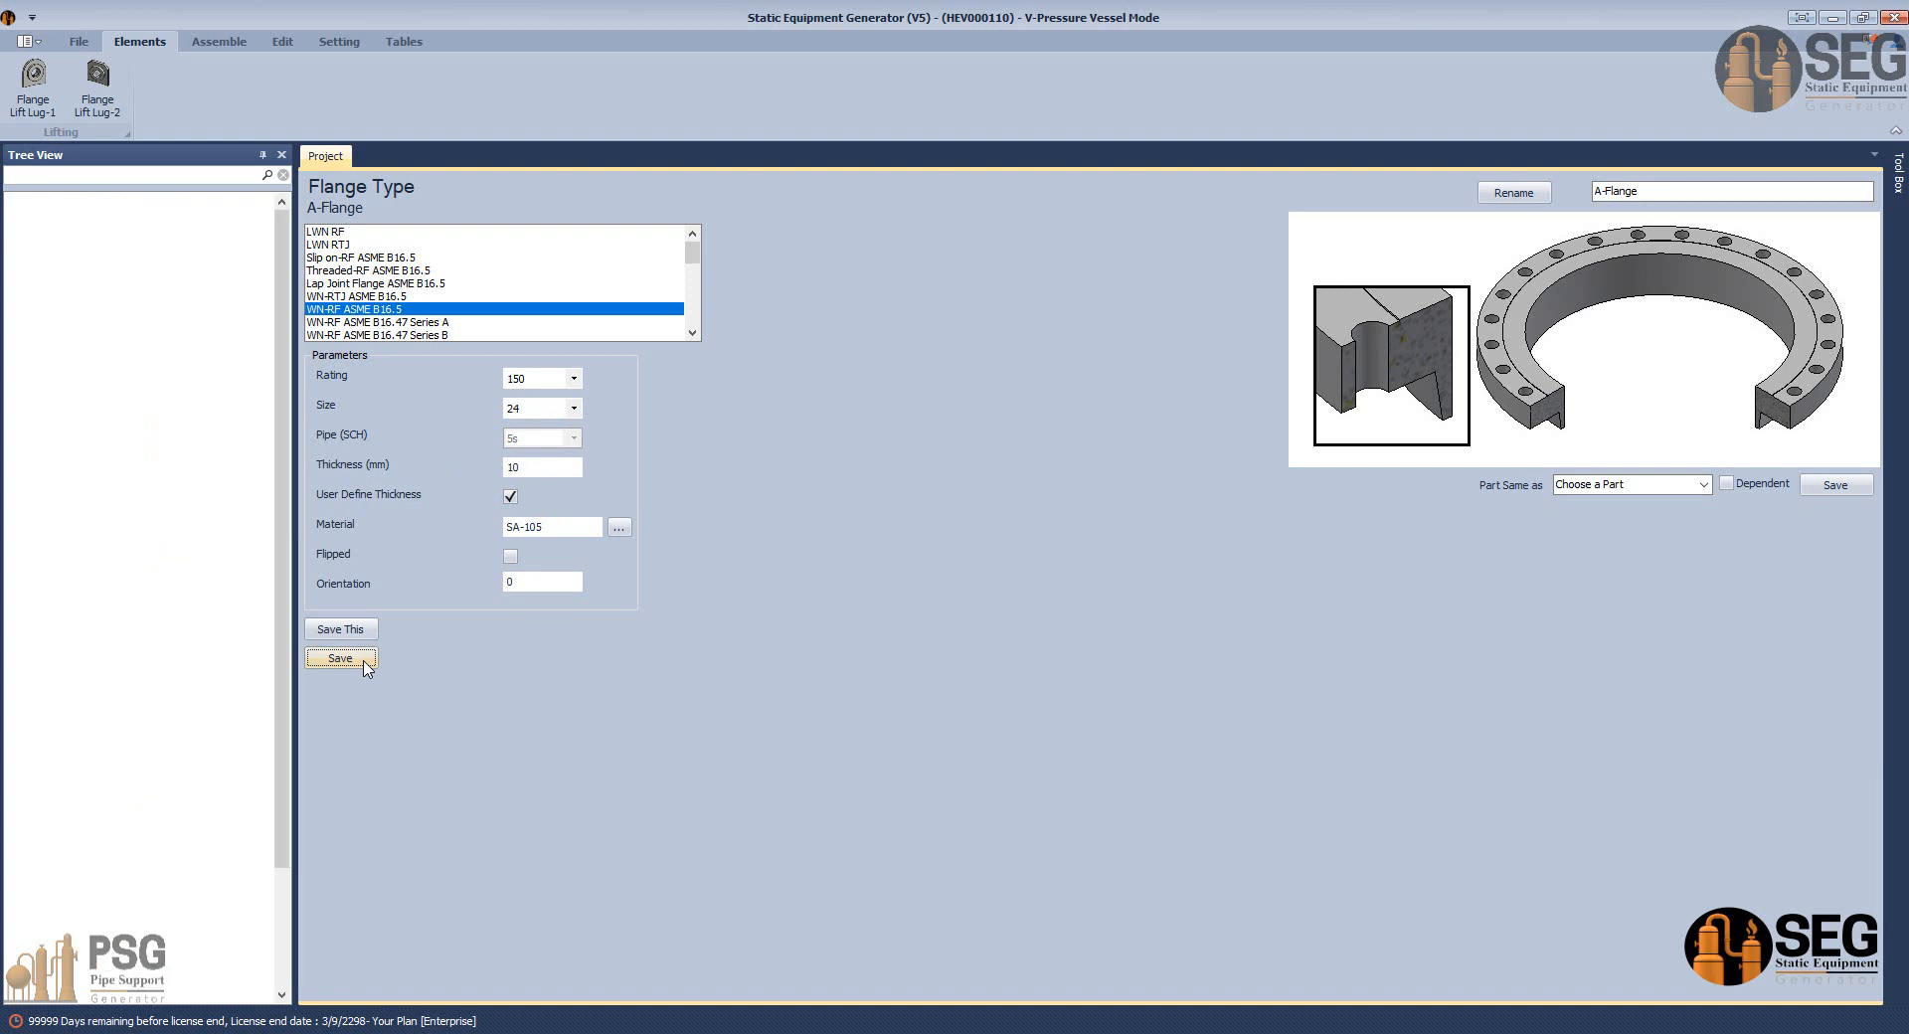
# Open nozzle A's projection calculation and look up the top nozzles' height above the tangent line in the AutoCAD general arrangement drawing.
pyautogui.click(110, 949)
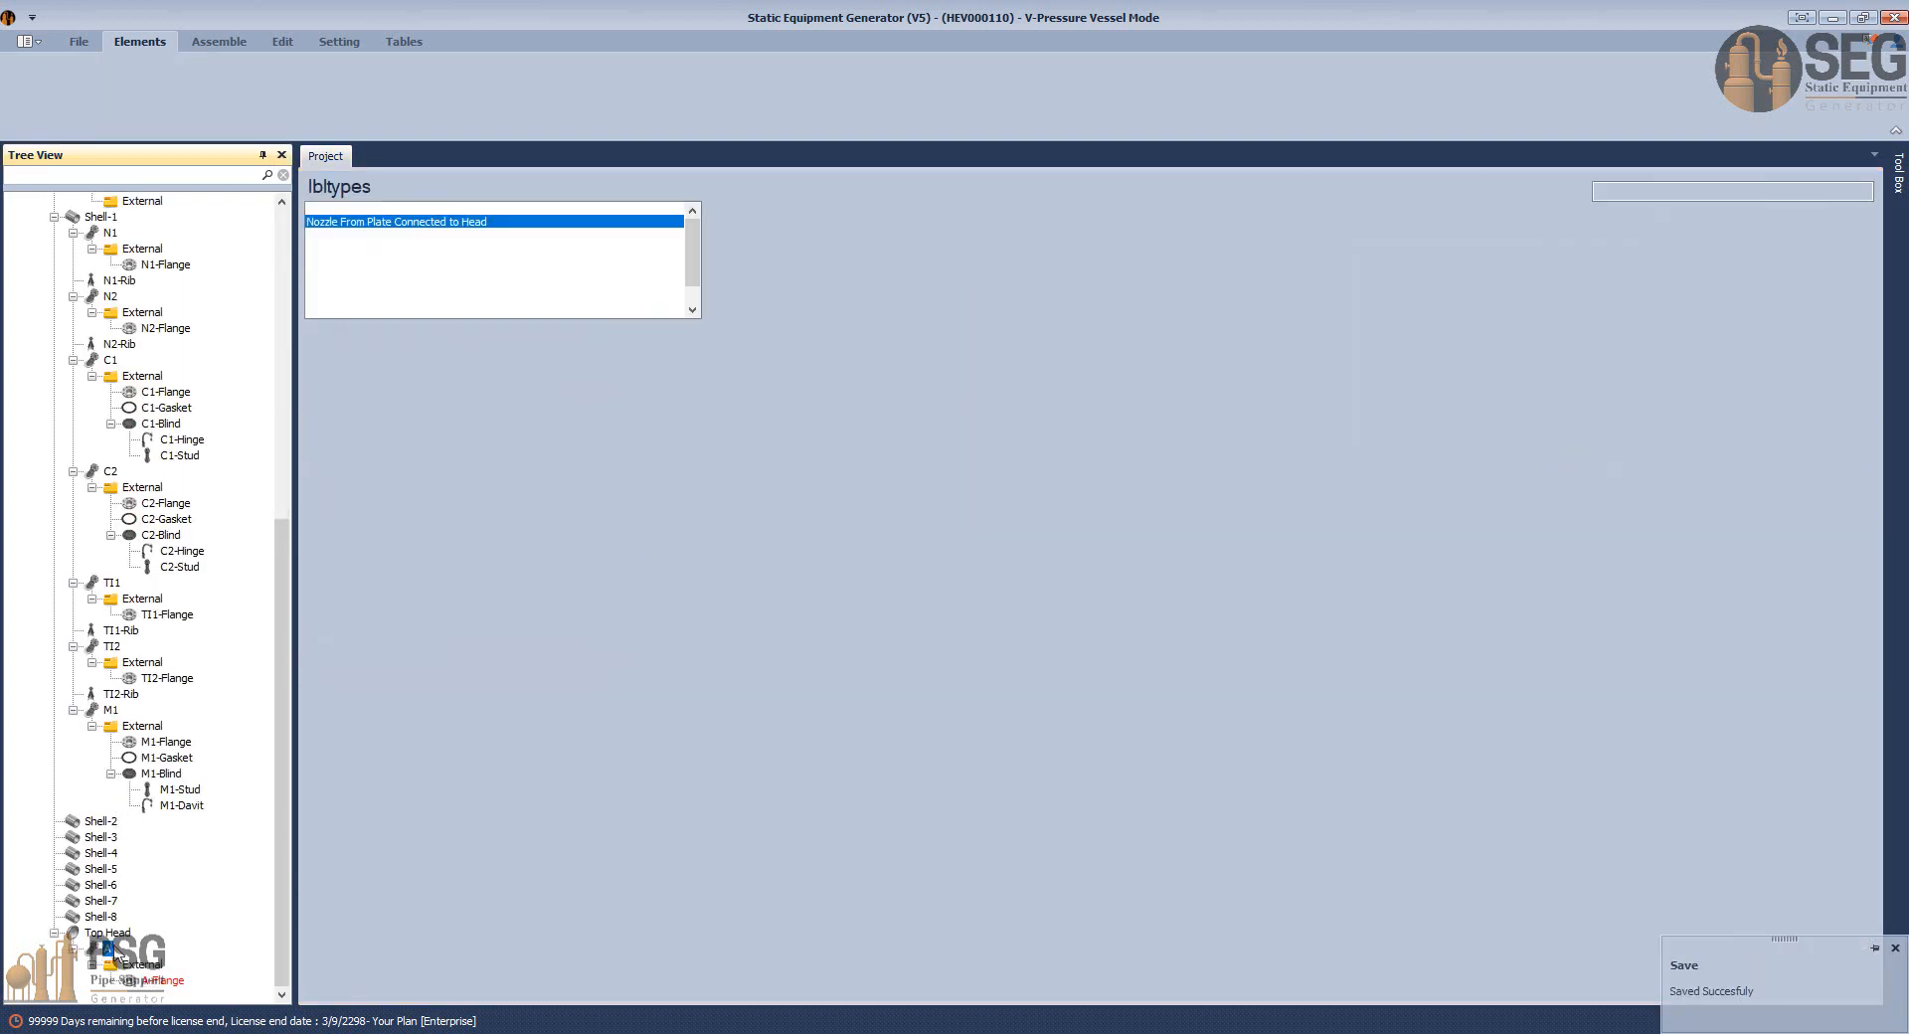
pyautogui.click(366, 842)
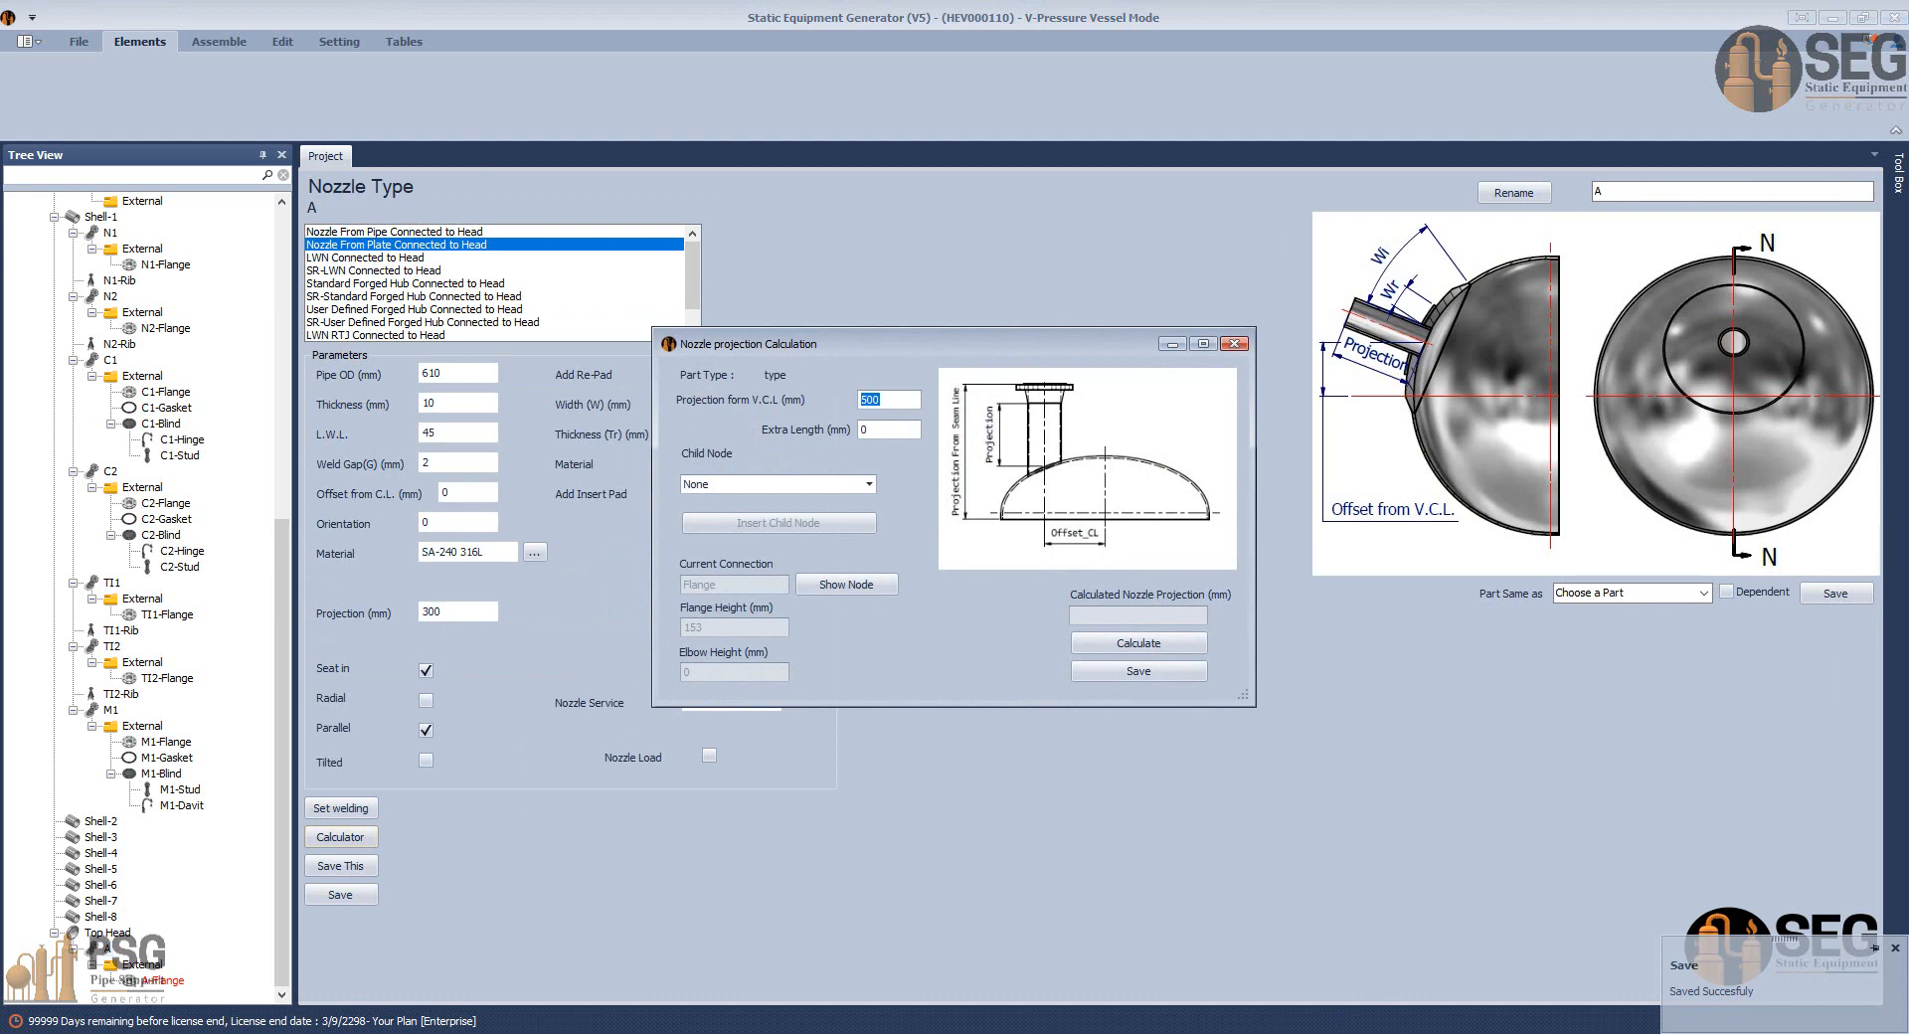
pyautogui.click(1007, 973)
pyautogui.scroll(-3, 788, 459)
pyautogui.moveTo(789, 459)
pyautogui.mouseDown(button='middle')
pyautogui.moveTo(964, 629)
pyautogui.moveTo(925, 557)
pyautogui.moveTo(875, 323)
pyautogui.moveTo(911, 388)
pyautogui.mouseUp(button='middle')
pyautogui.scroll(3, 964, 628)
pyautogui.scroll(6, 996, 600)
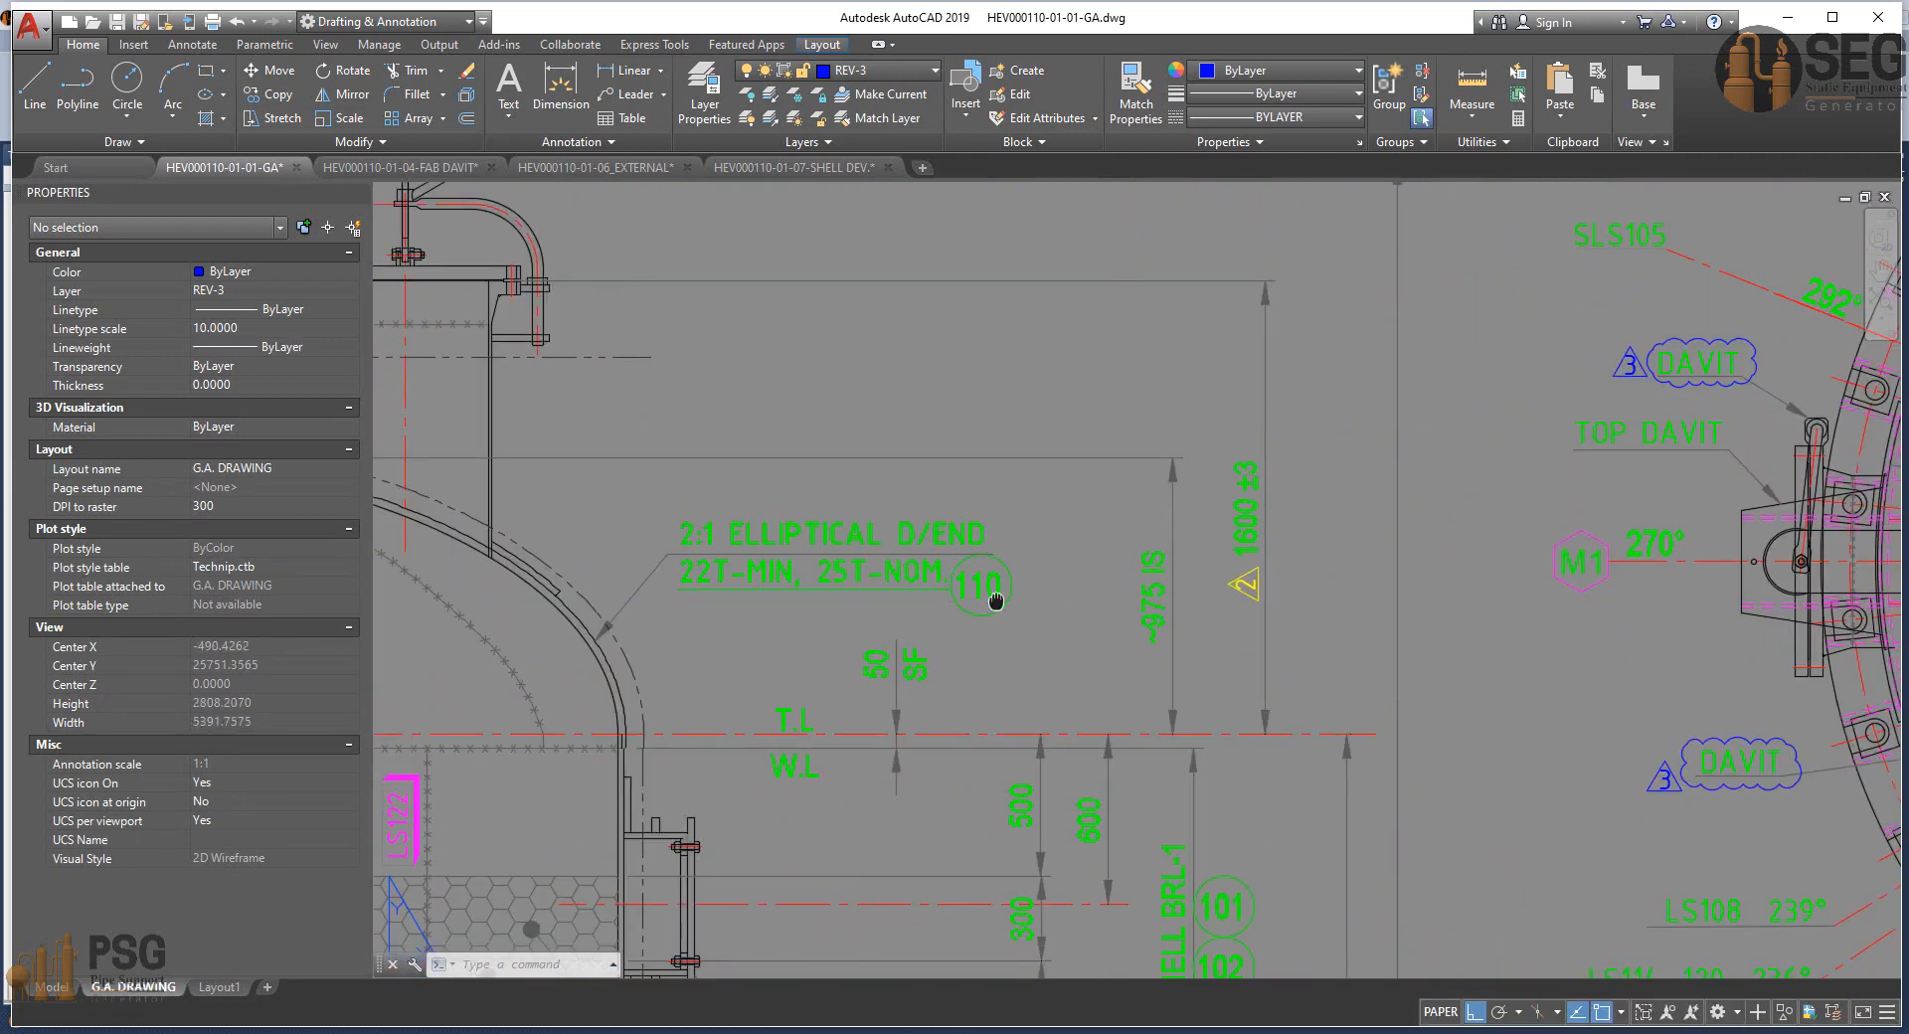
pyautogui.moveTo(995, 600)
pyautogui.mouseDown(button='middle')
pyautogui.moveTo(1333, 597)
pyautogui.moveTo(1423, 623)
pyautogui.mouseUp(button='middle')
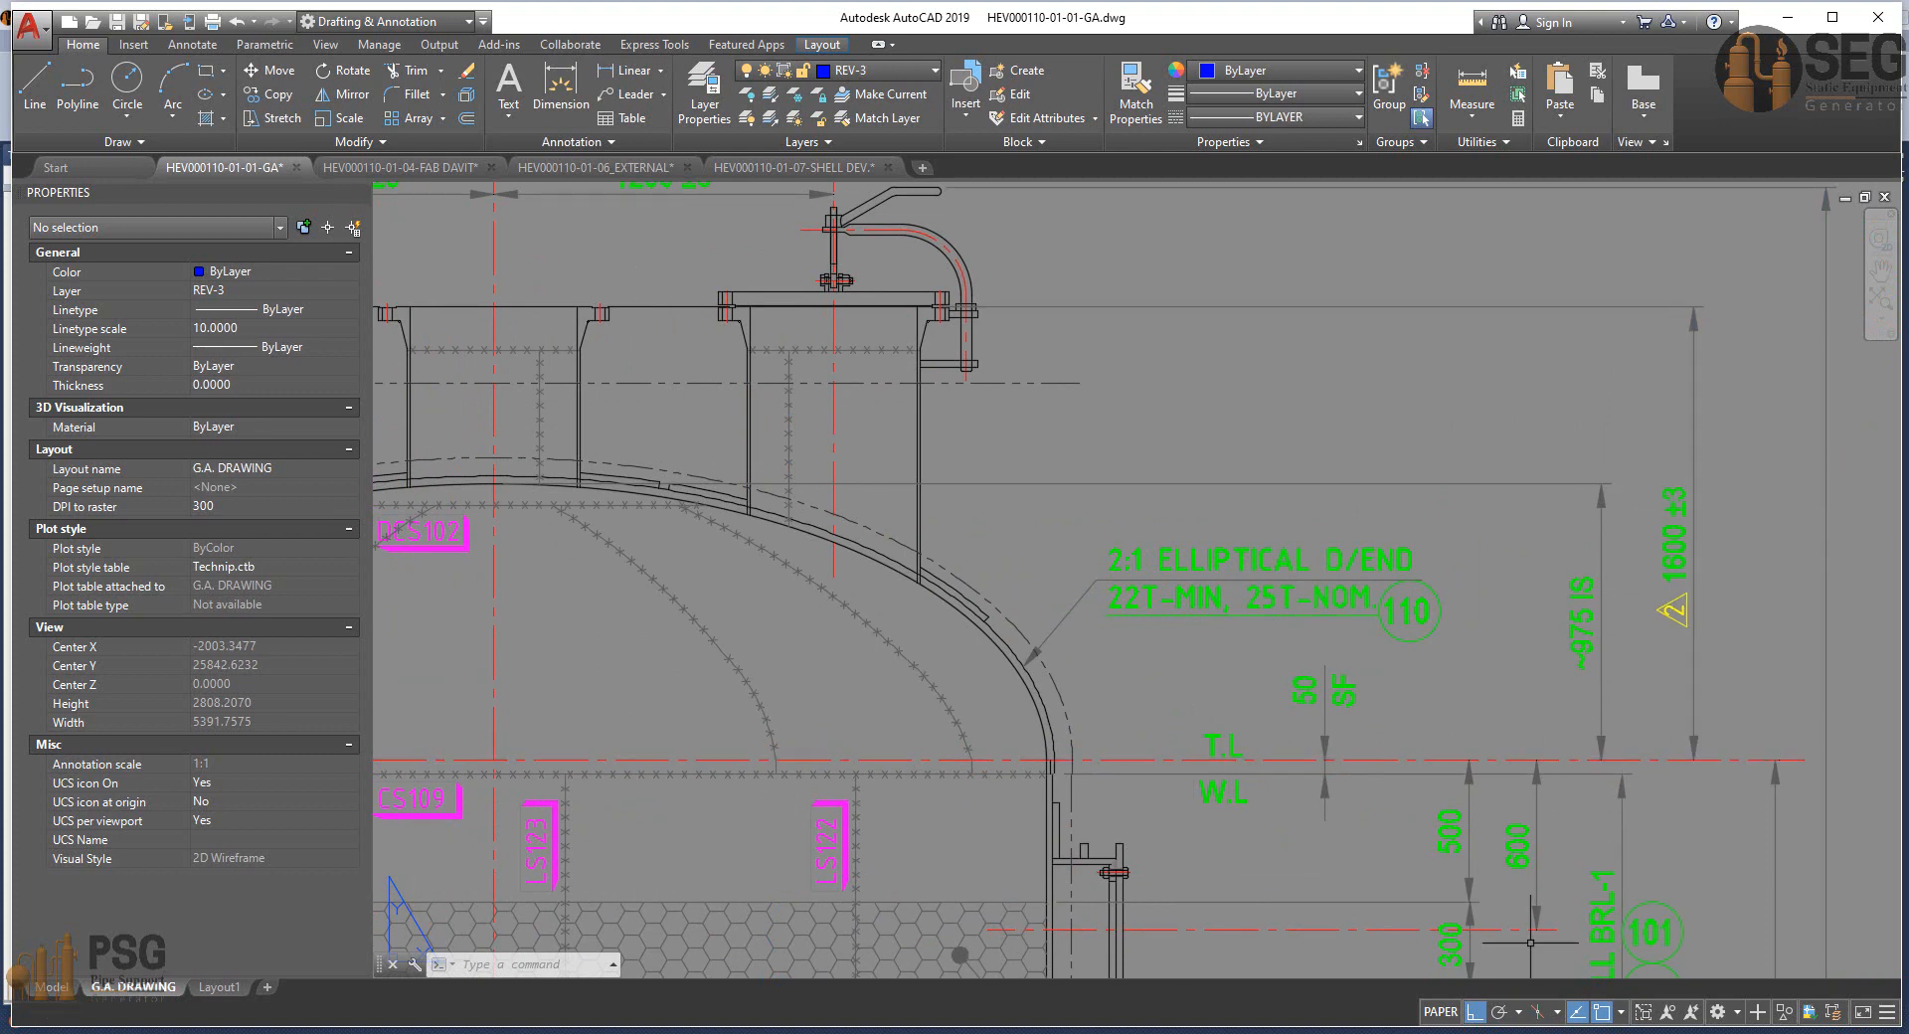
# Calculate nozzle A's projection in Static Equipment Generator from the drawing's 1600 mm height and save the result to the nozzle.
pyautogui.click(1555, 960)
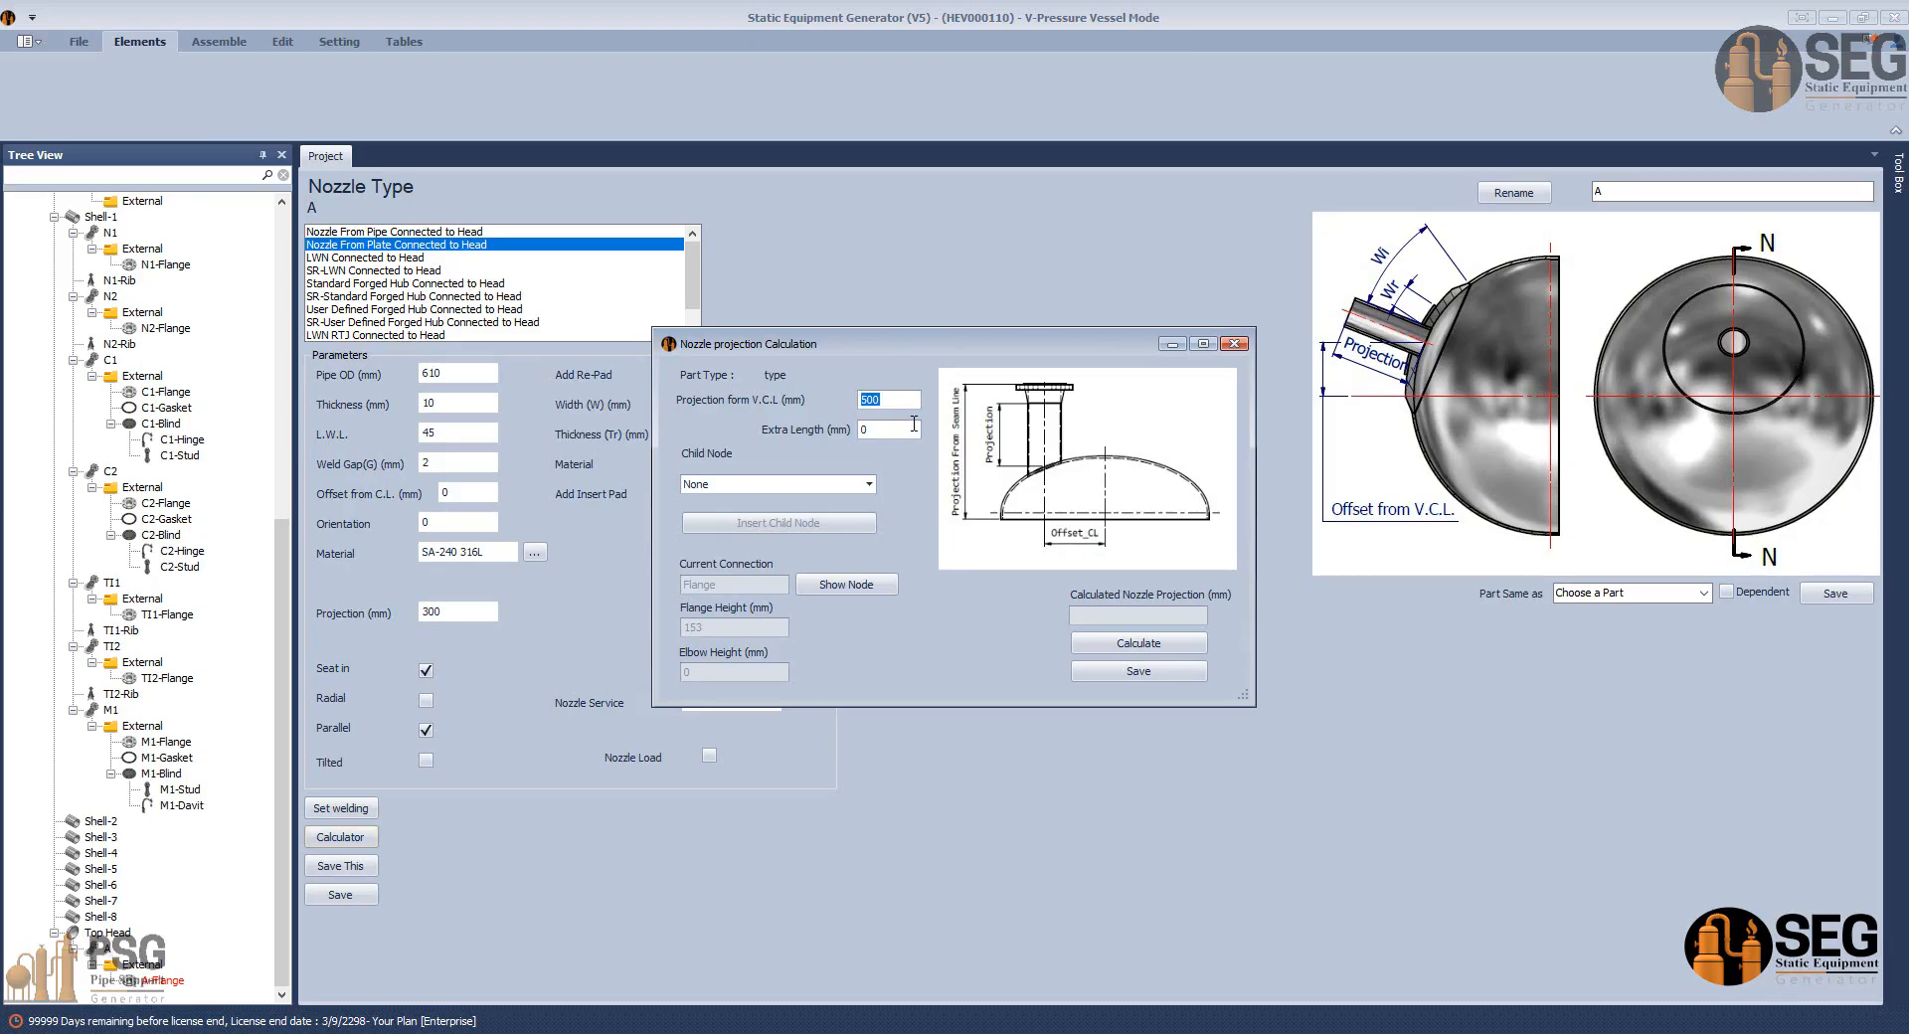
pyautogui.click(1113, 644)
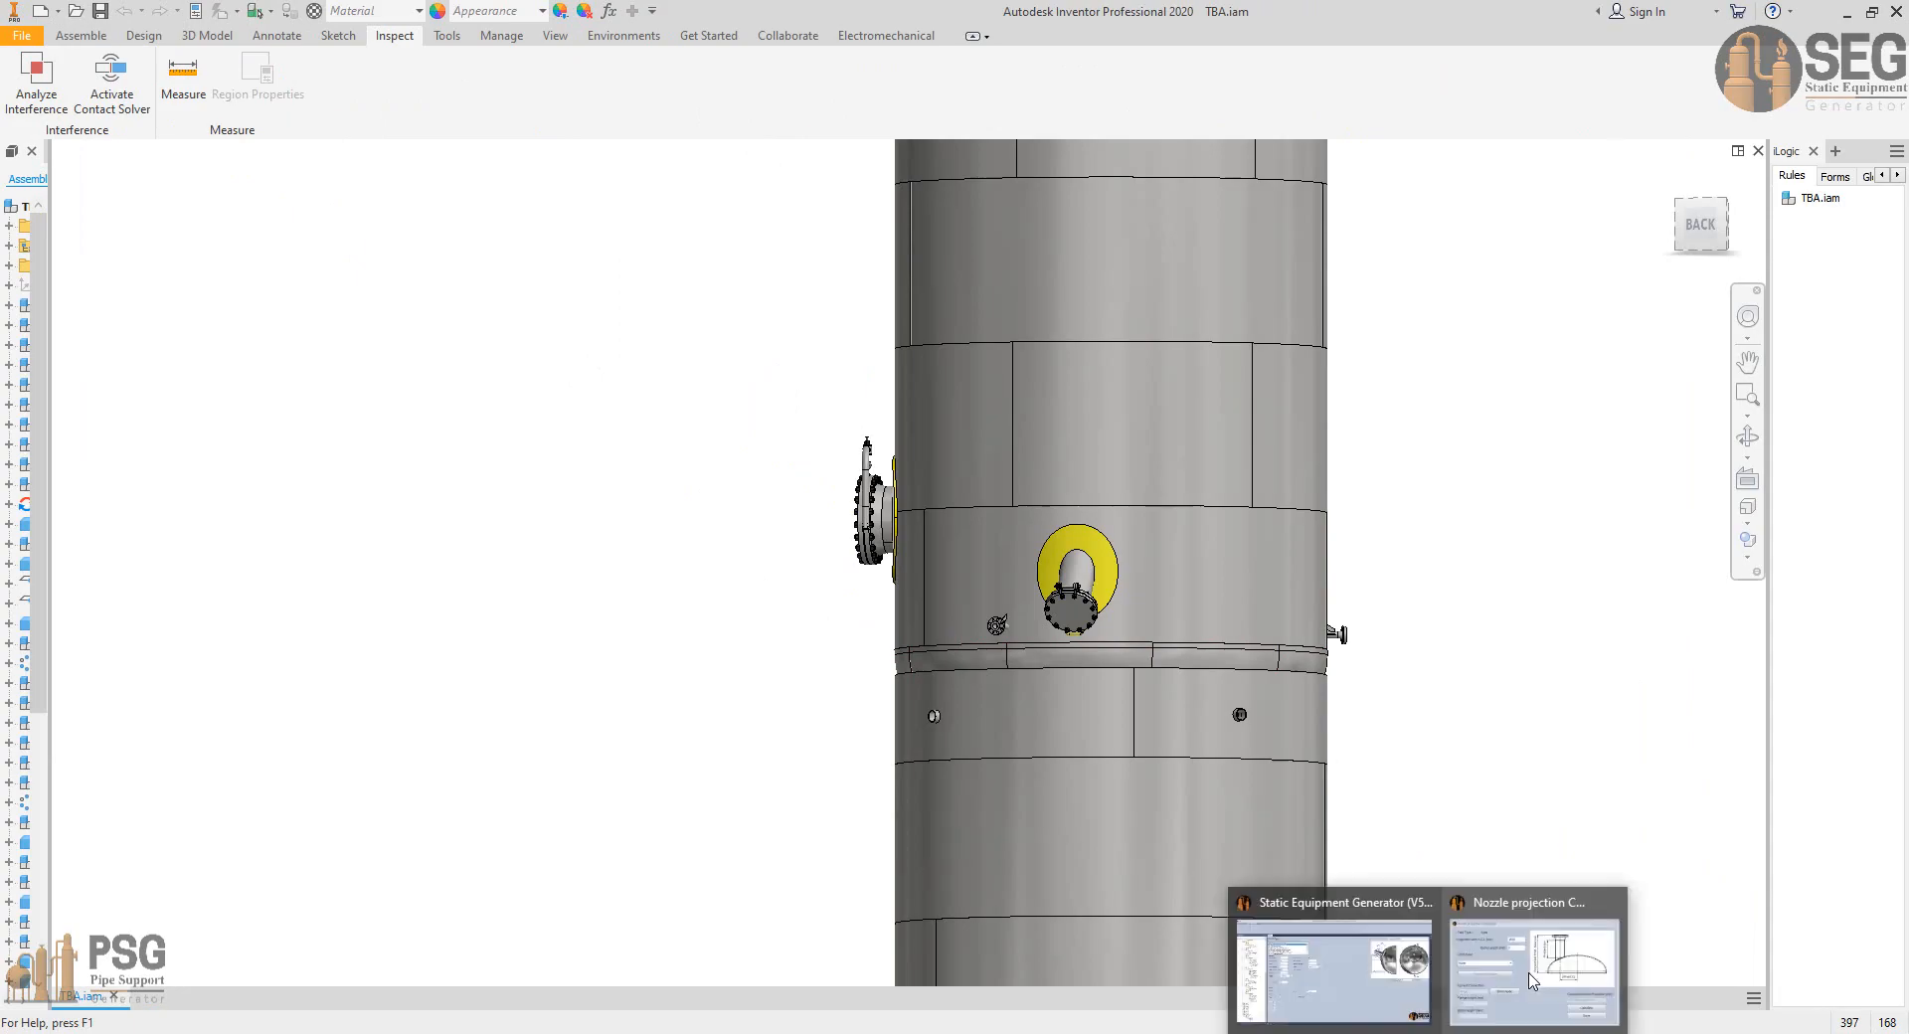
pyautogui.click(1536, 954)
pyautogui.click(1112, 673)
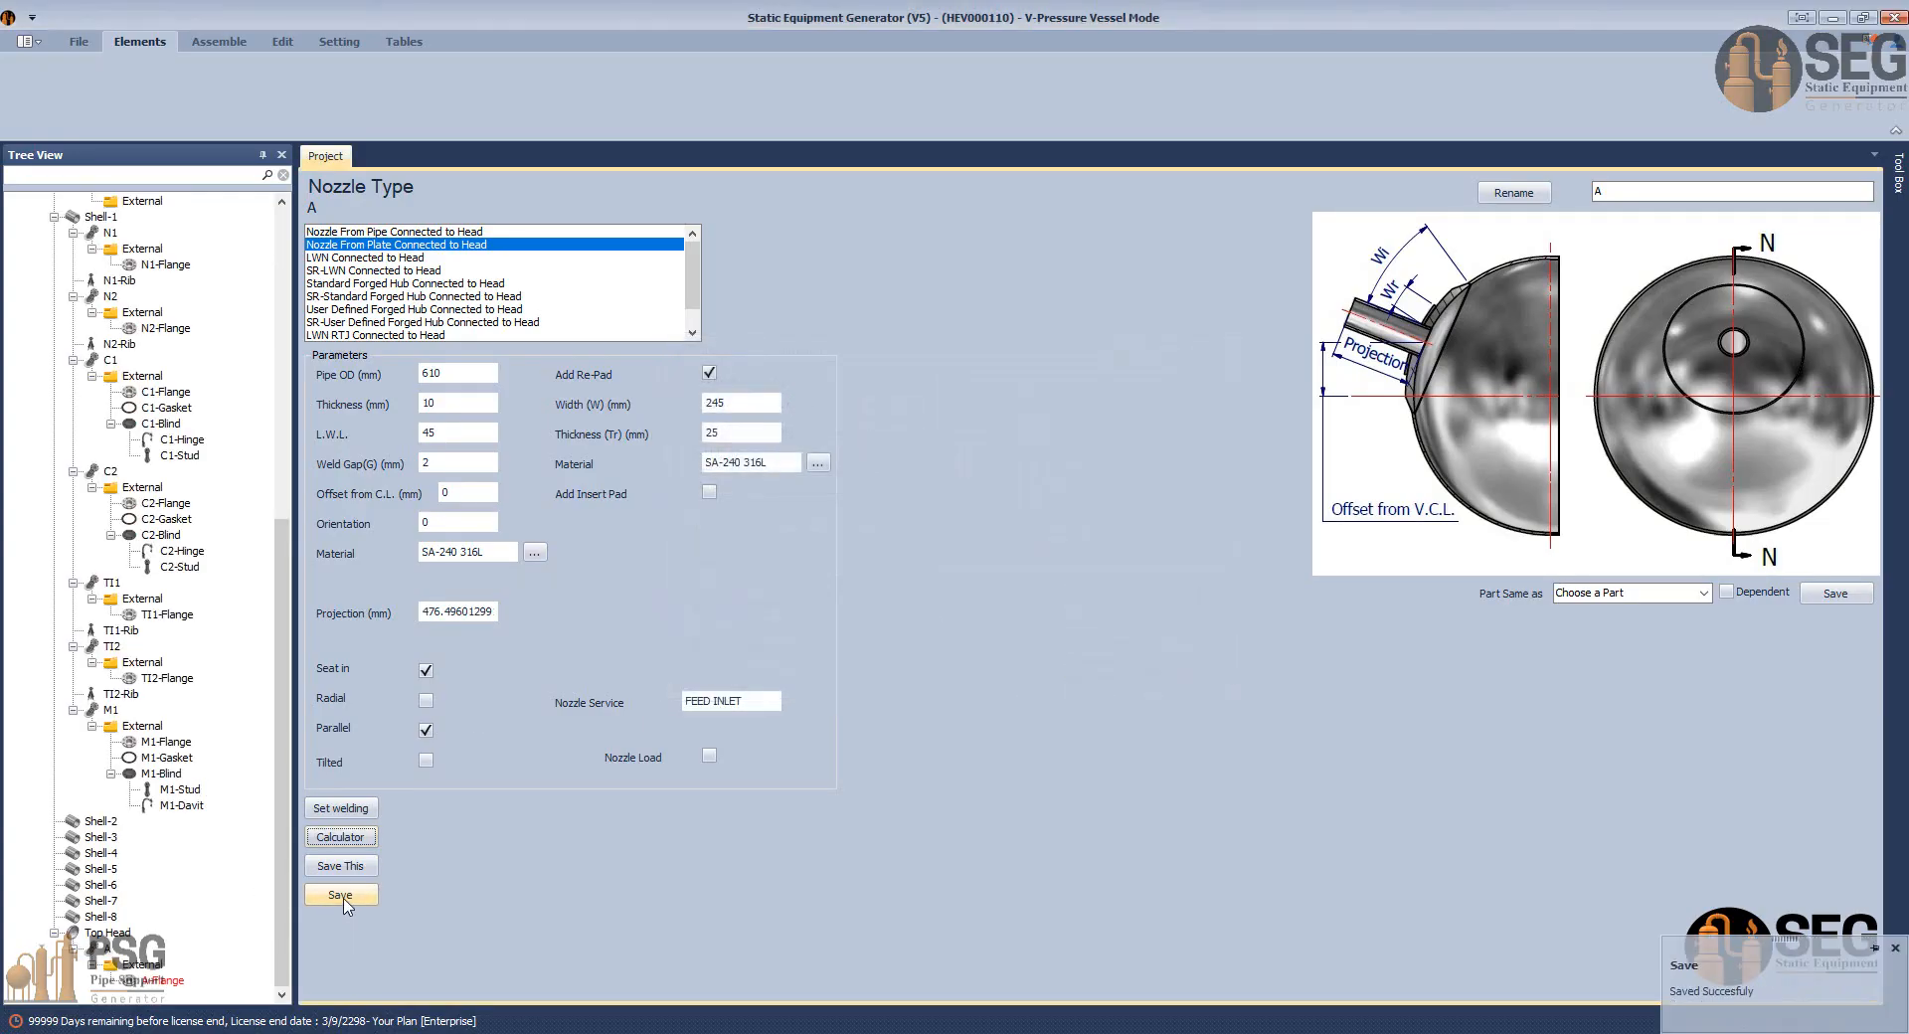
# Run the Inventor assembly update for nozzle A and inspect the nozzle, re-pad and flange on the top head.
pyautogui.click(219, 41)
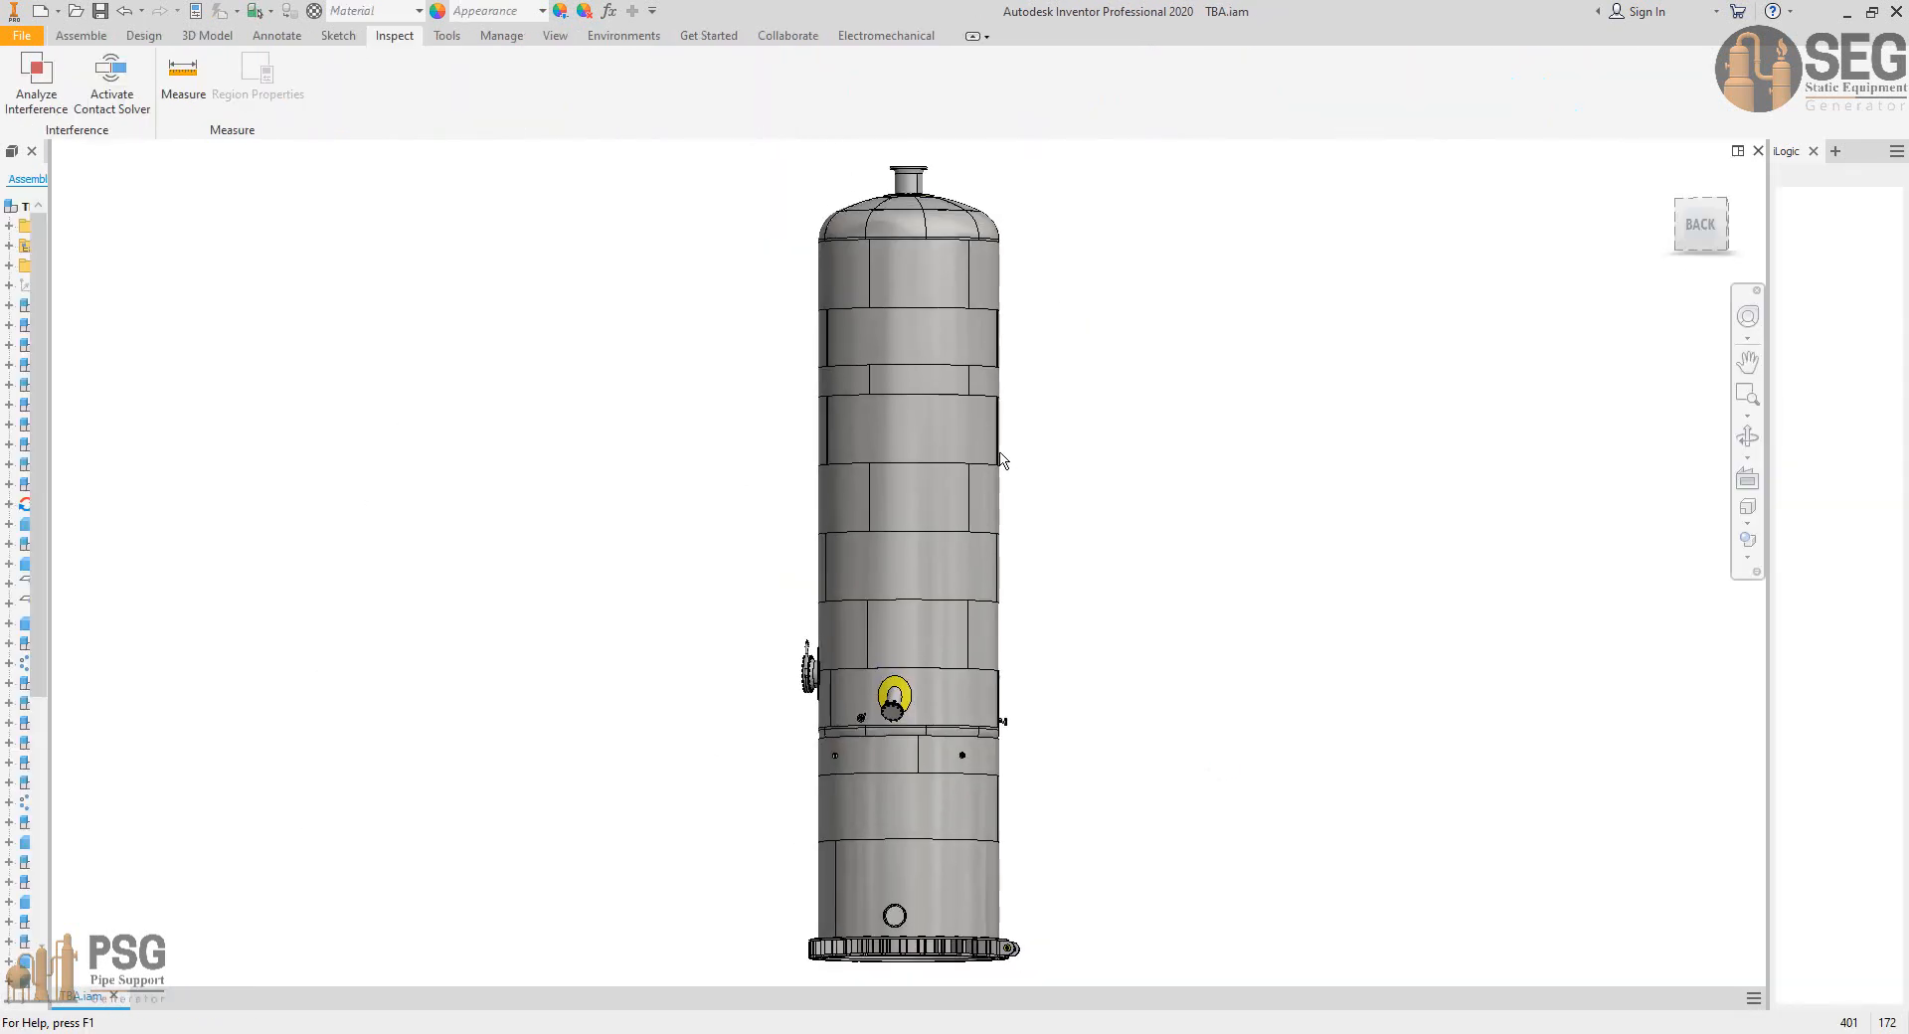
pyautogui.scroll(3, 914, 194)
pyautogui.scroll(2, 945, 306)
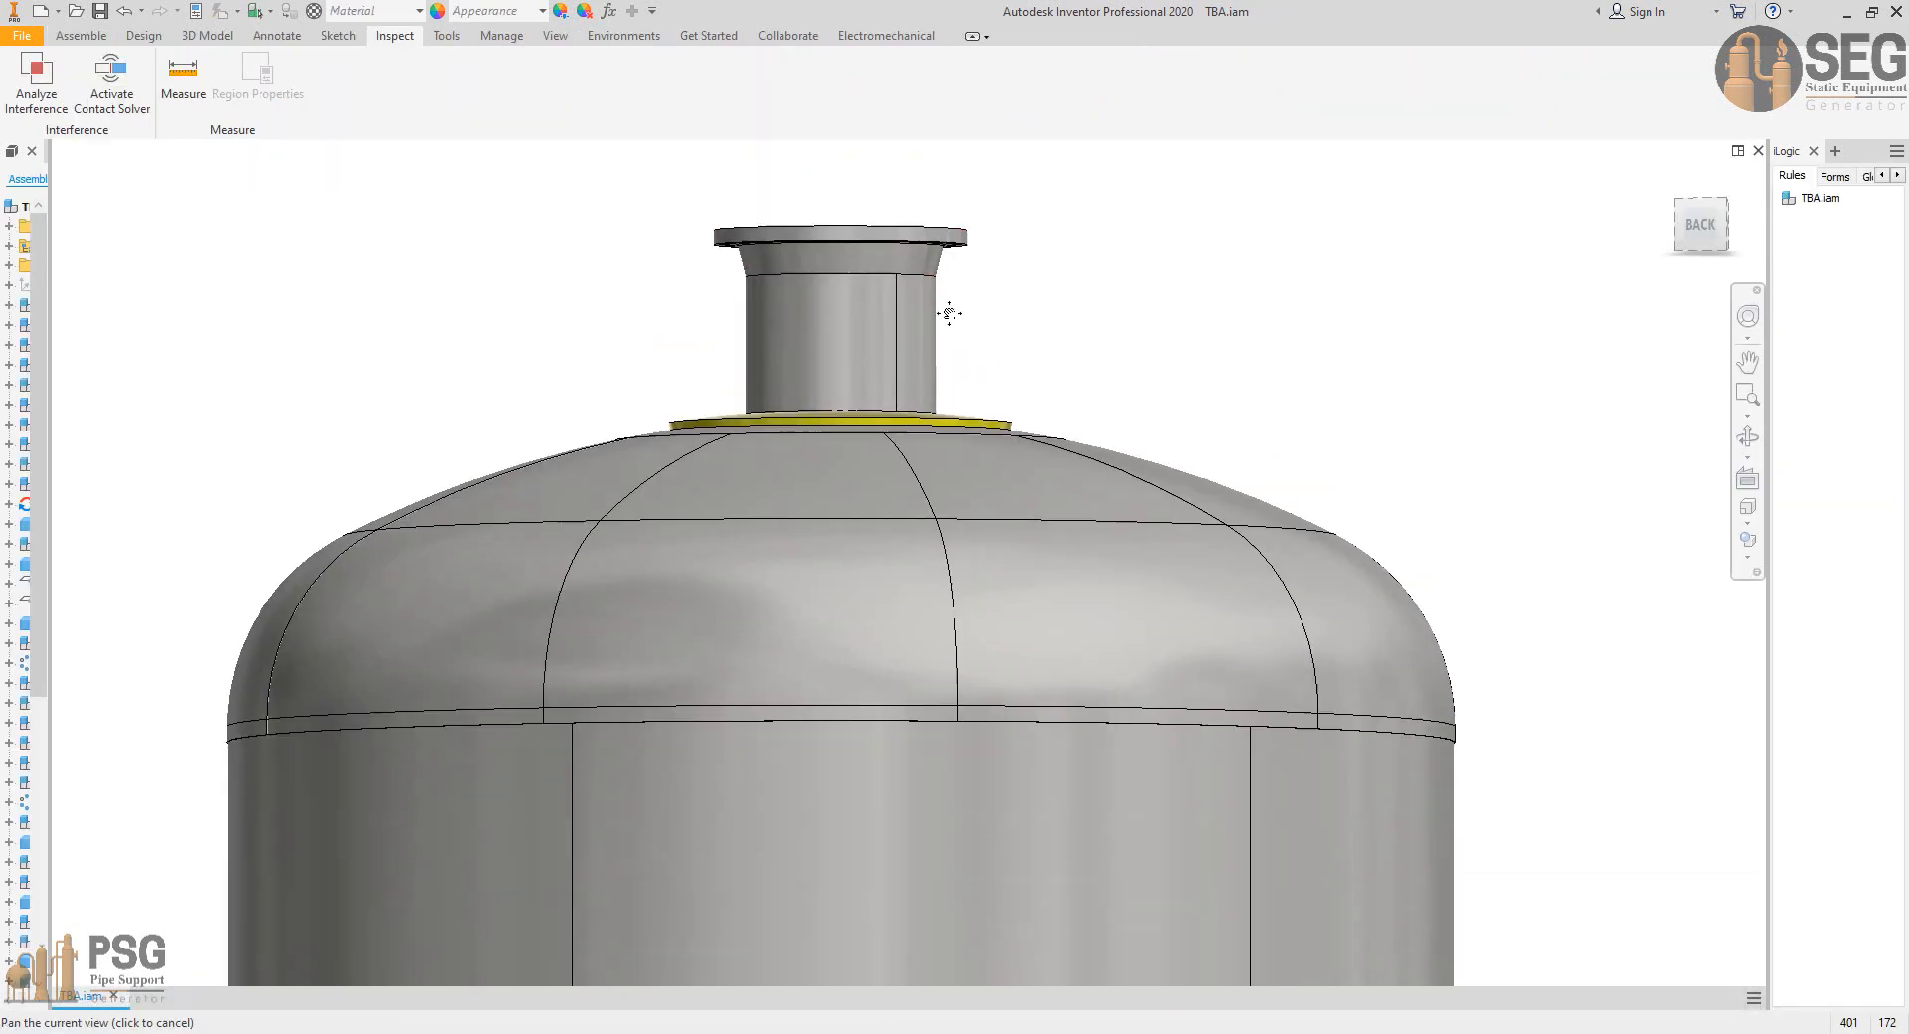
pyautogui.scroll(-2, 810, 481)
pyautogui.keyDown('shift'); pyautogui.moveTo(809, 481); pyautogui.dragTo(921, 353, button='middle'); pyautogui.keyUp('shift')
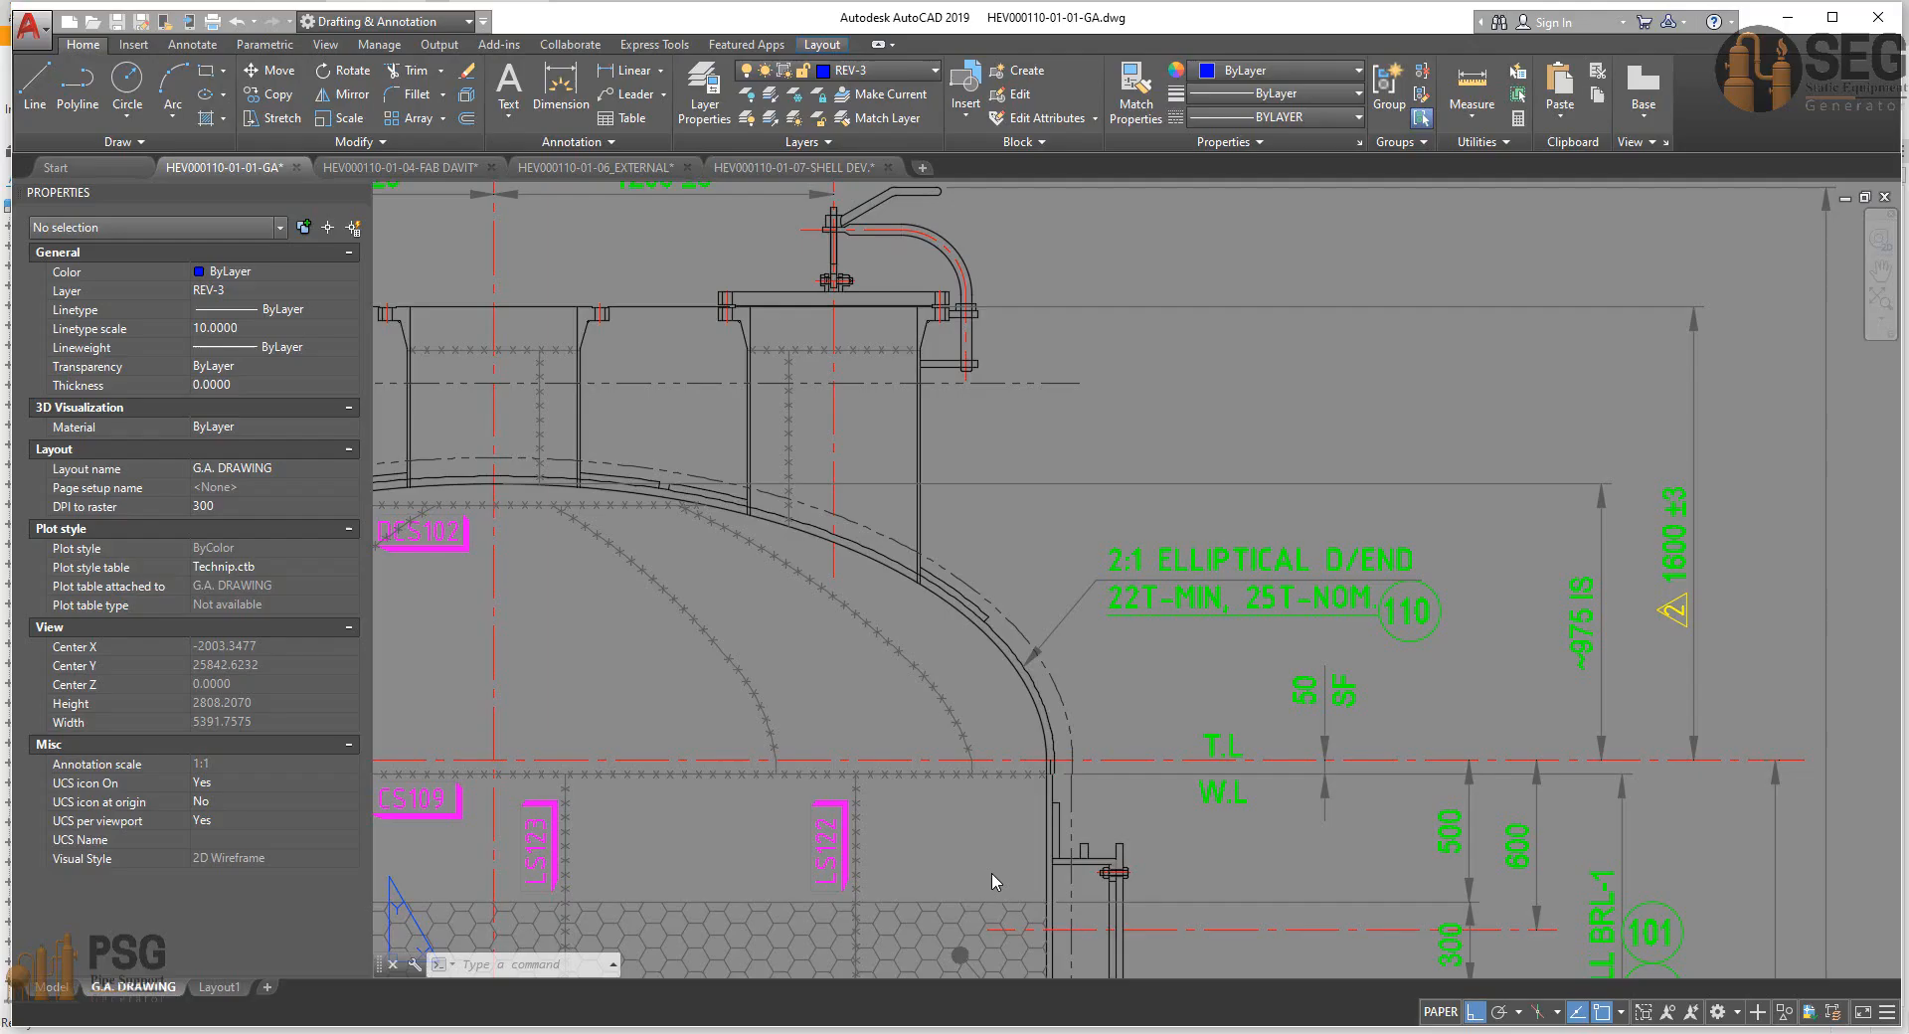
# Check the nozzle tags above the top head in the AutoCAD drawing and examine row AN of the nozzle schedule.
pyautogui.scroll(-2, 988, 874)
pyautogui.scroll(5, 515, 426)
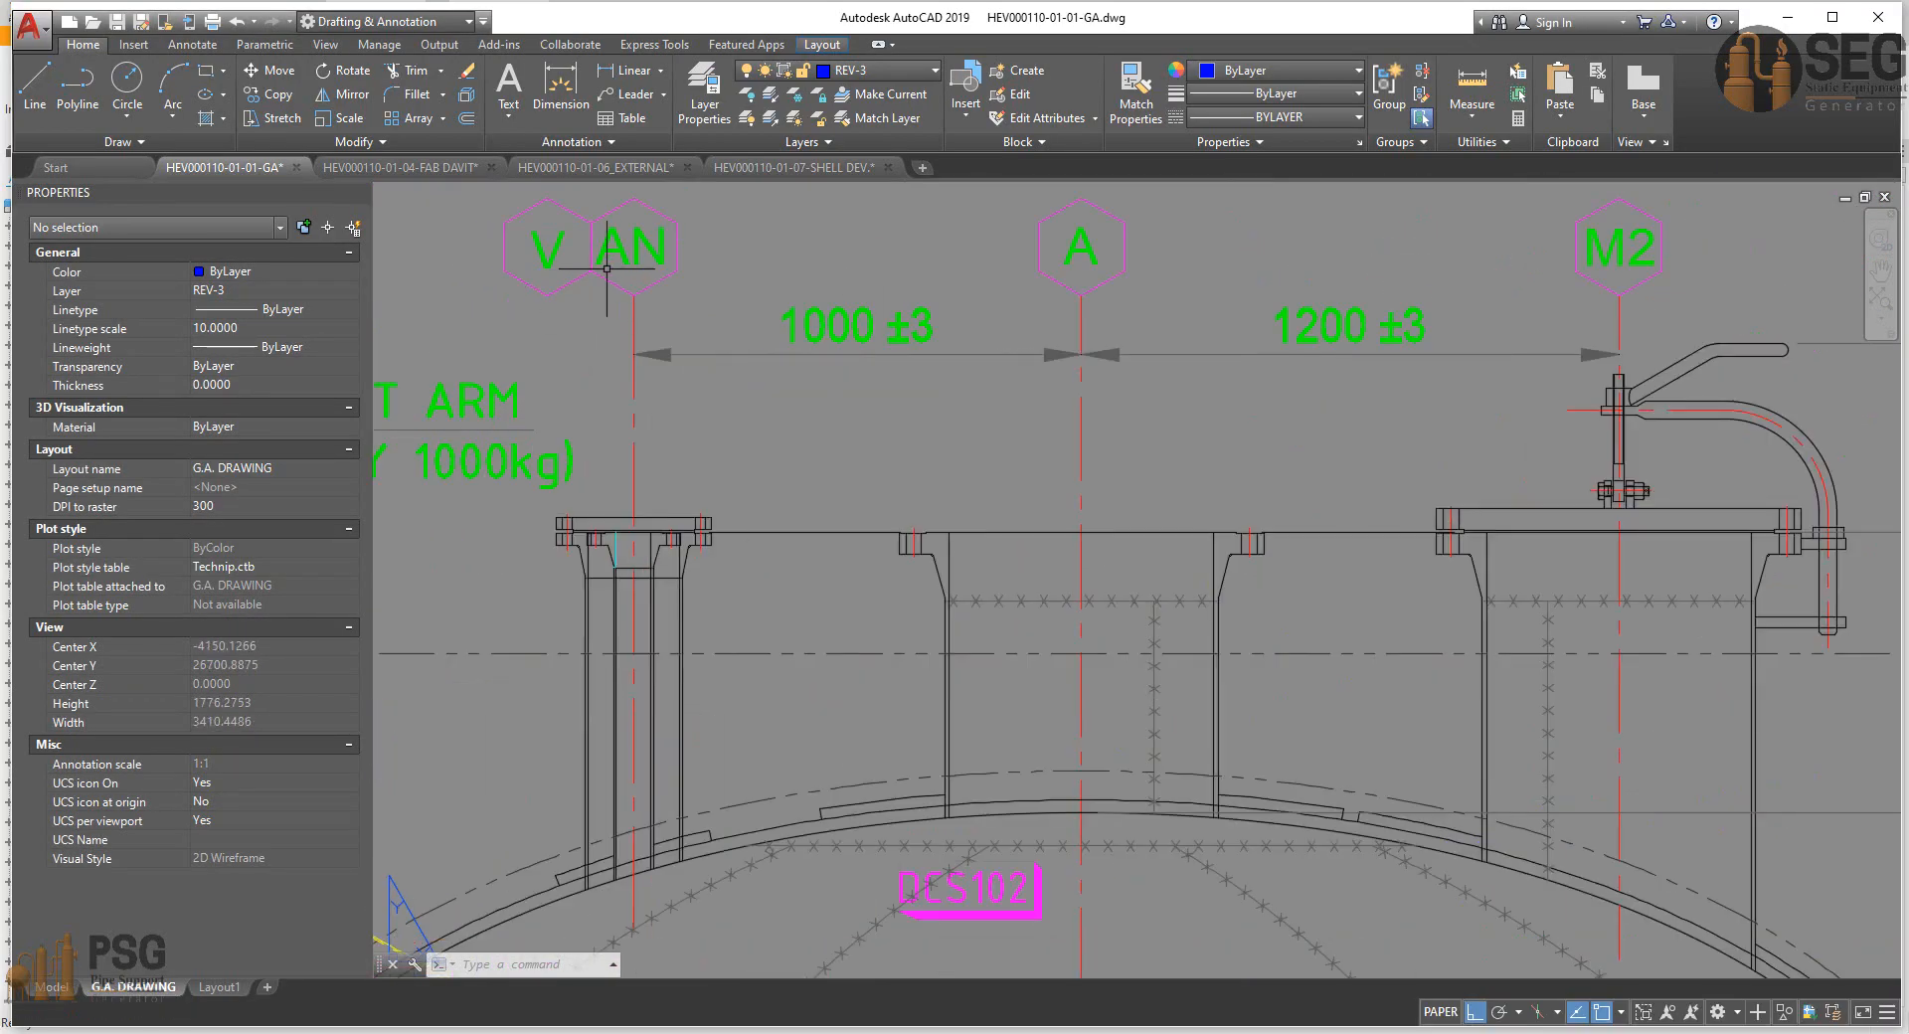
pyautogui.scroll(-4, 615, 263)
pyautogui.scroll(1, 993, 383)
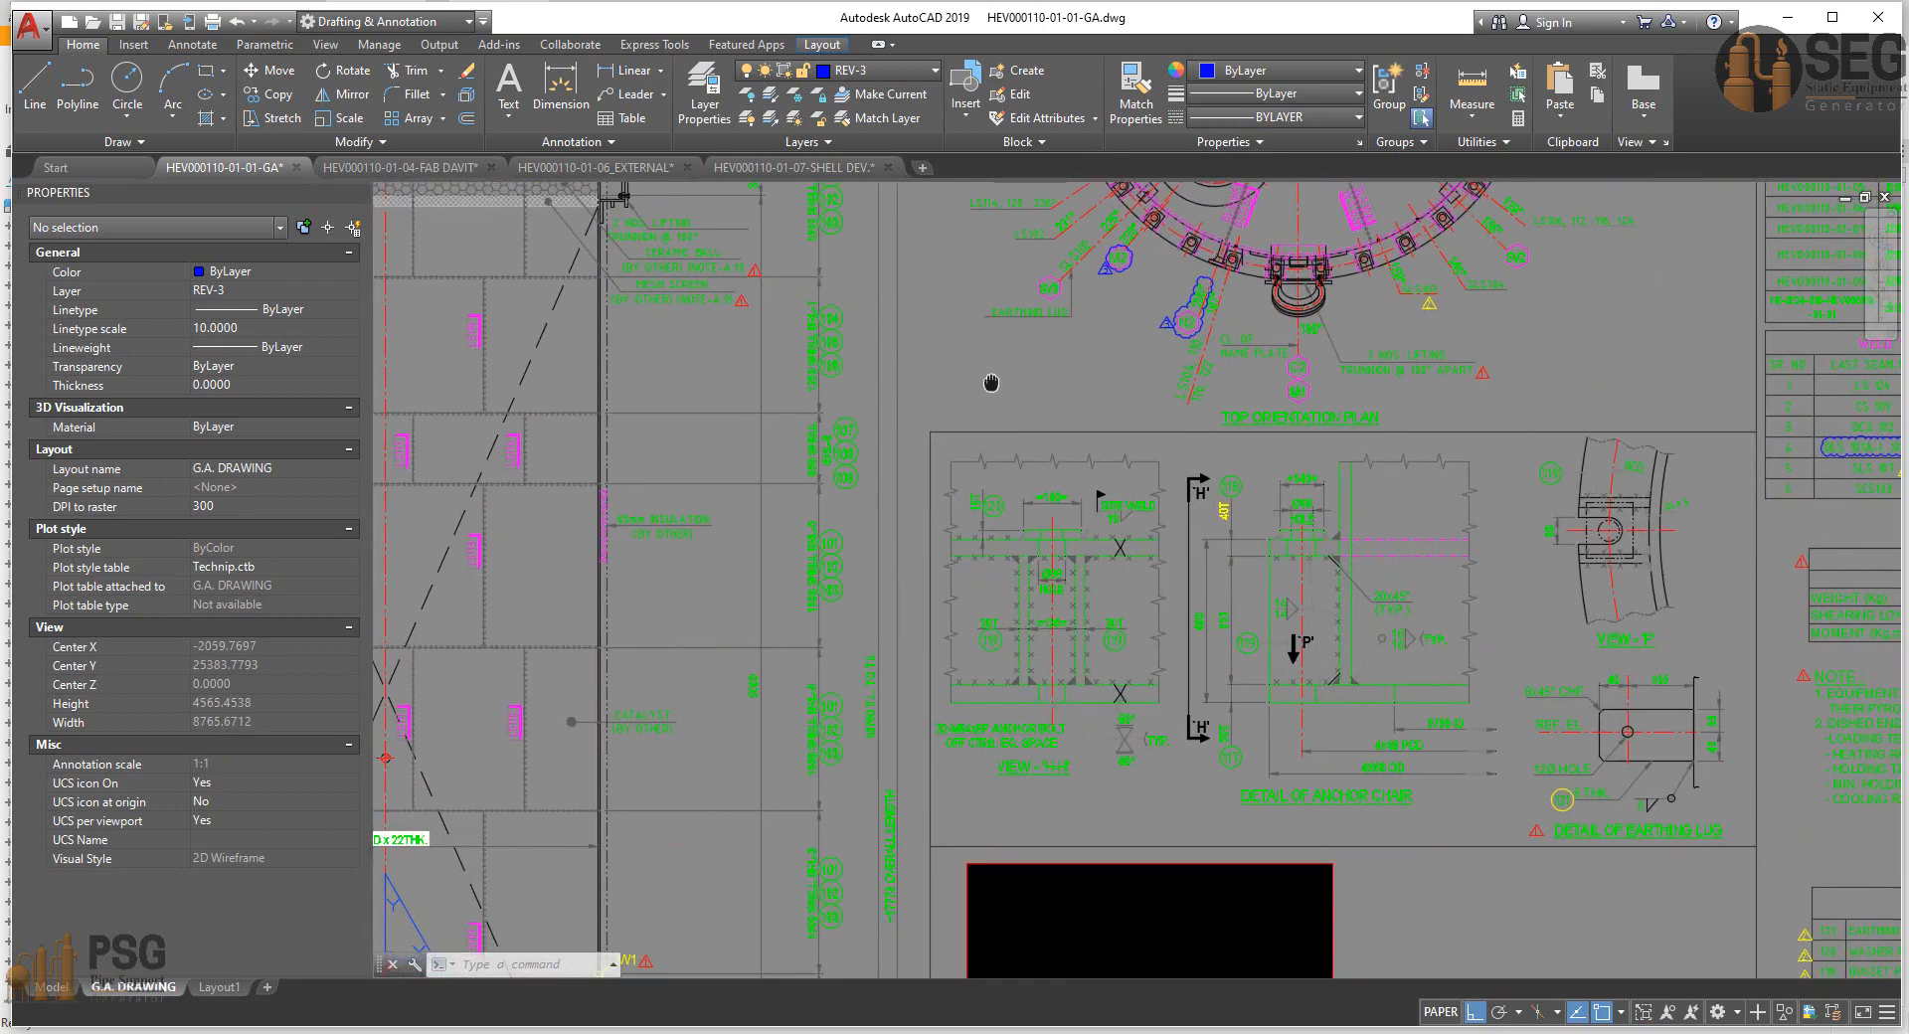
pyautogui.scroll(1, 1018, 713)
pyautogui.moveTo(926, 540); pyautogui.dragTo(716, 225, button='middle')
pyautogui.moveTo(1074, 687); pyautogui.dragTo(912, 302, button='middle')
pyautogui.scroll(3, 1183, 517)
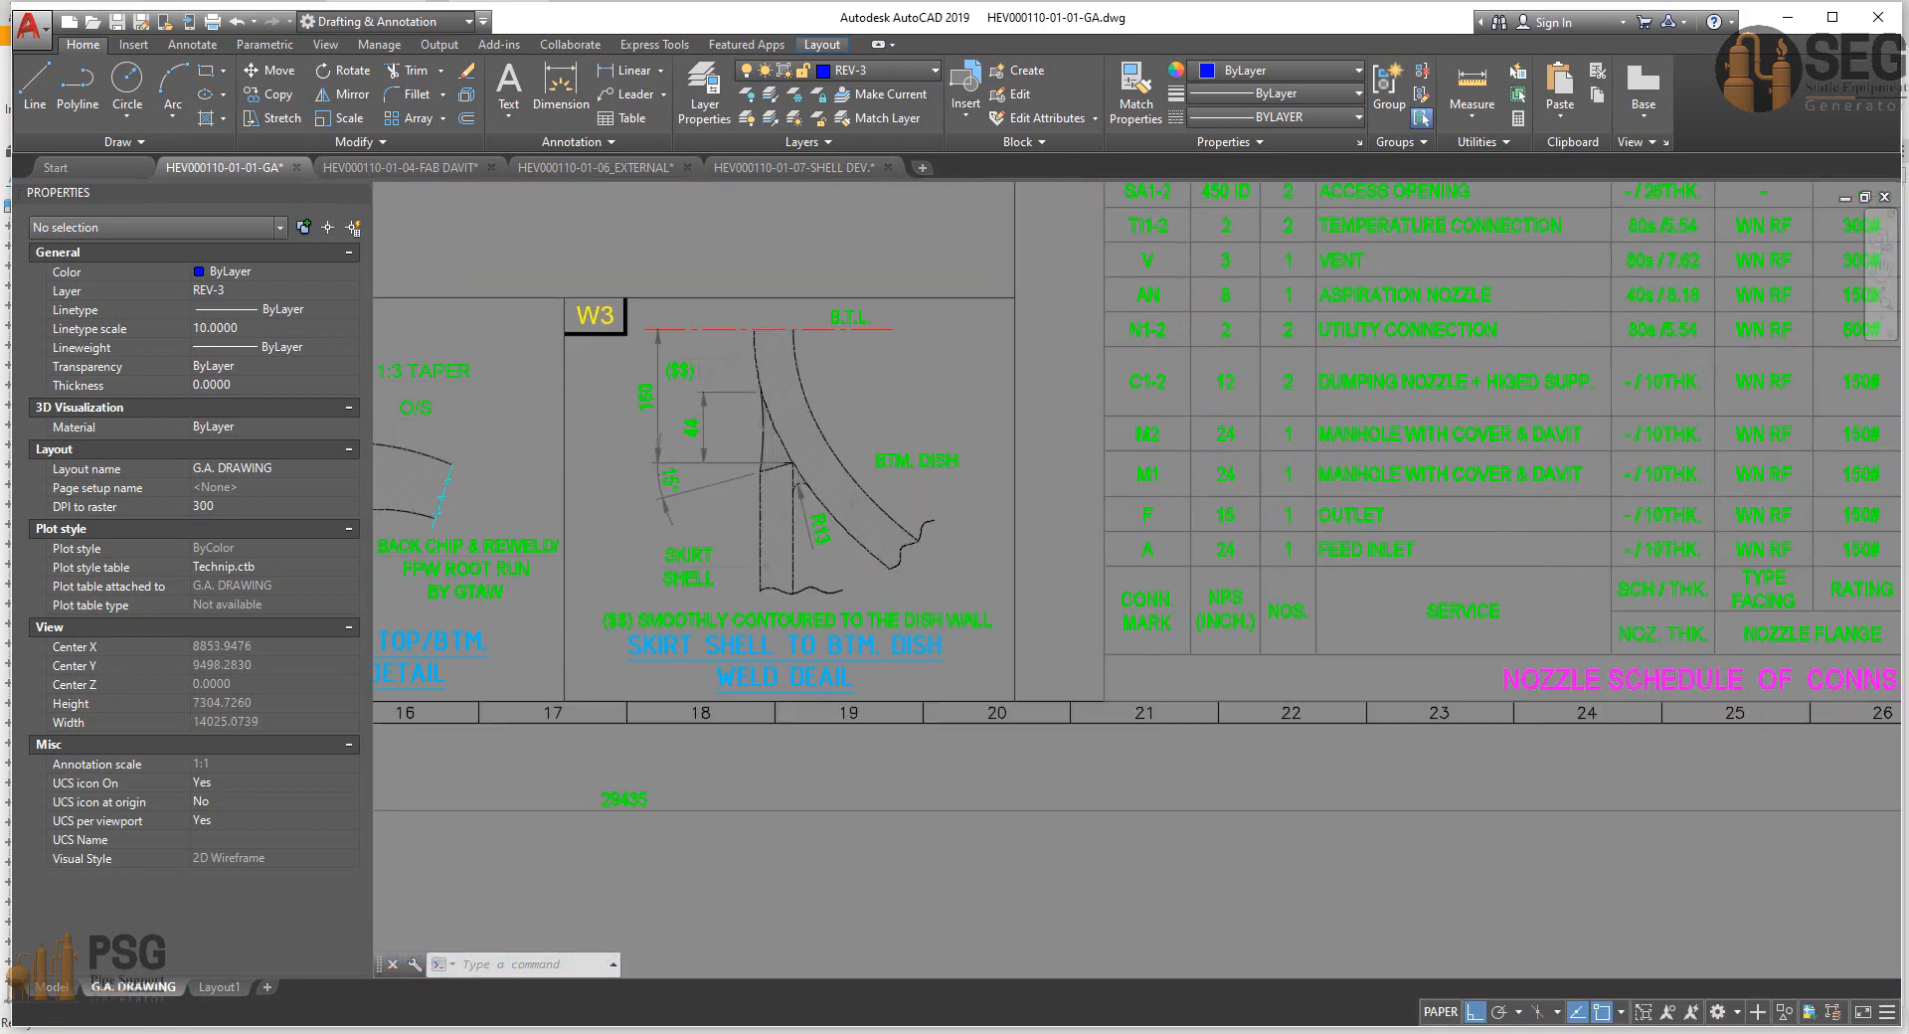
pyautogui.moveTo(1204, 548); pyautogui.dragTo(928, 886, button='middle')
pyautogui.moveTo(958, 520); pyautogui.dragTo(887, 585, button='middle')
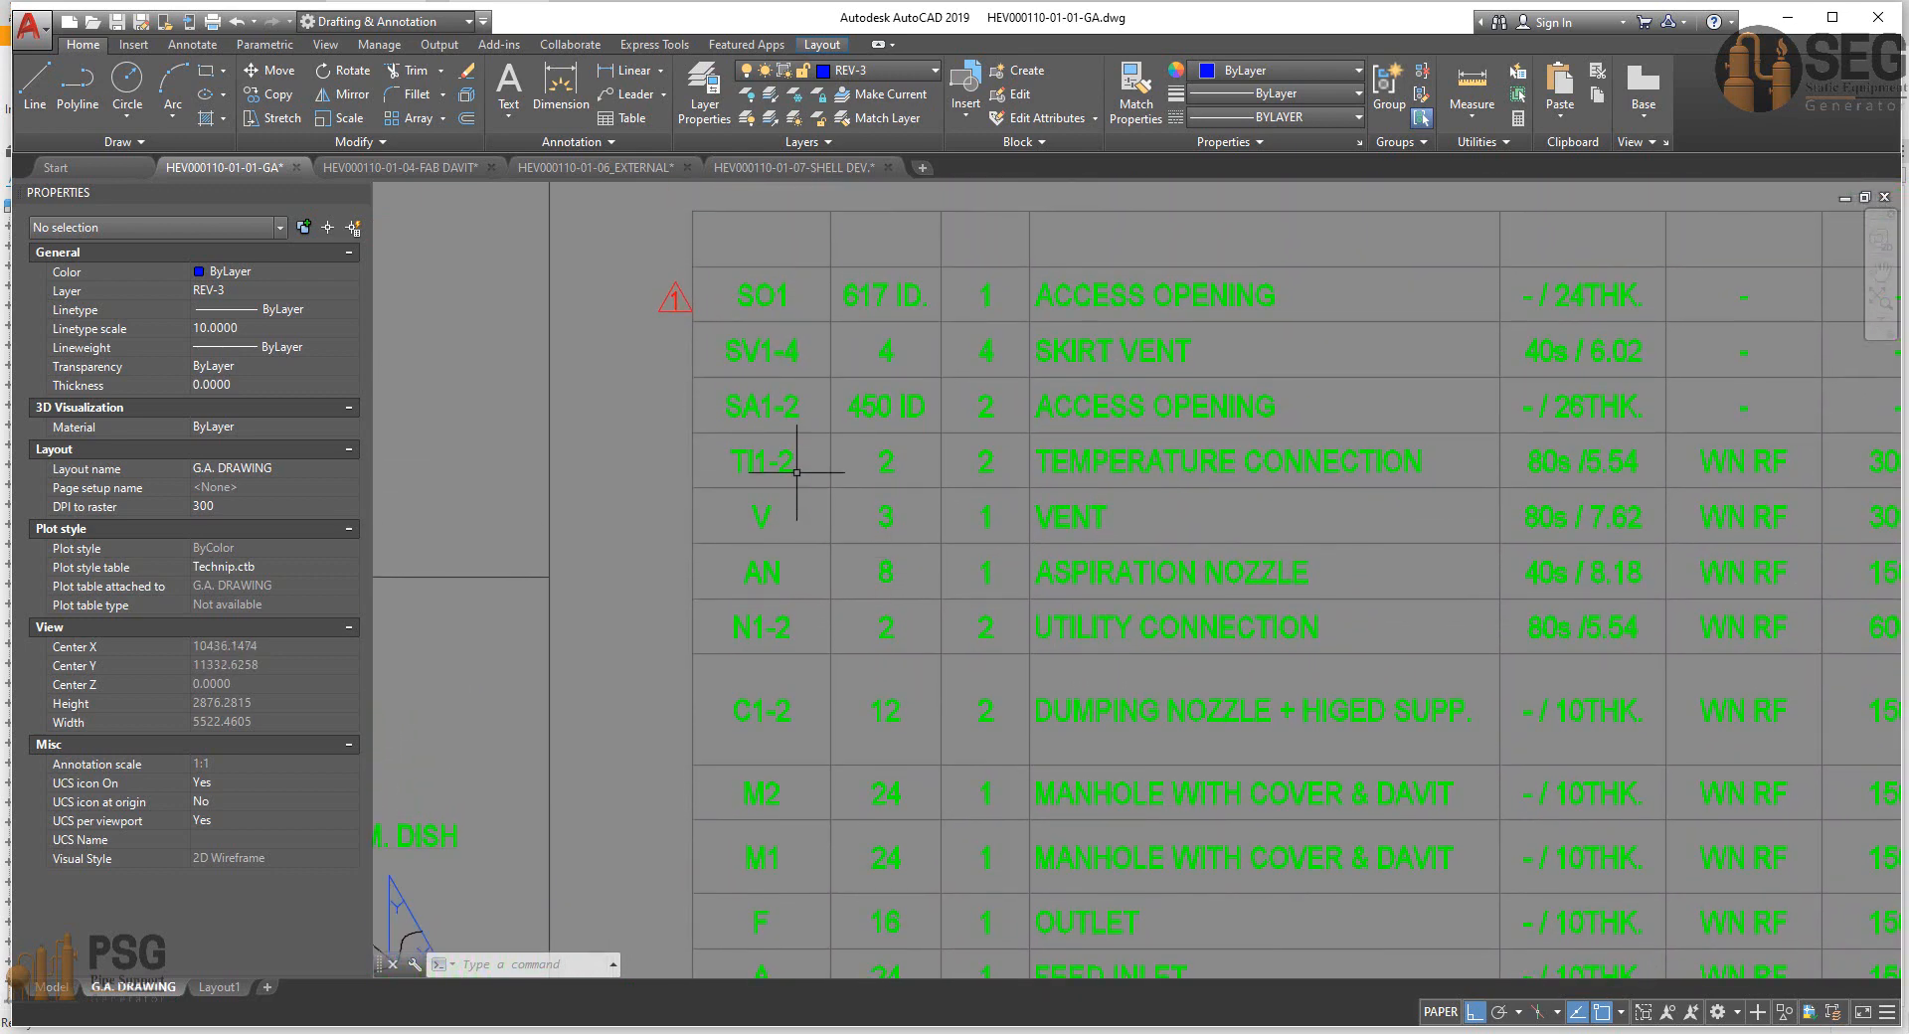
pyautogui.click(784, 575)
pyautogui.click(984, 572)
pyautogui.moveTo(1152, 591); pyautogui.dragTo(1023, 570, button='middle')
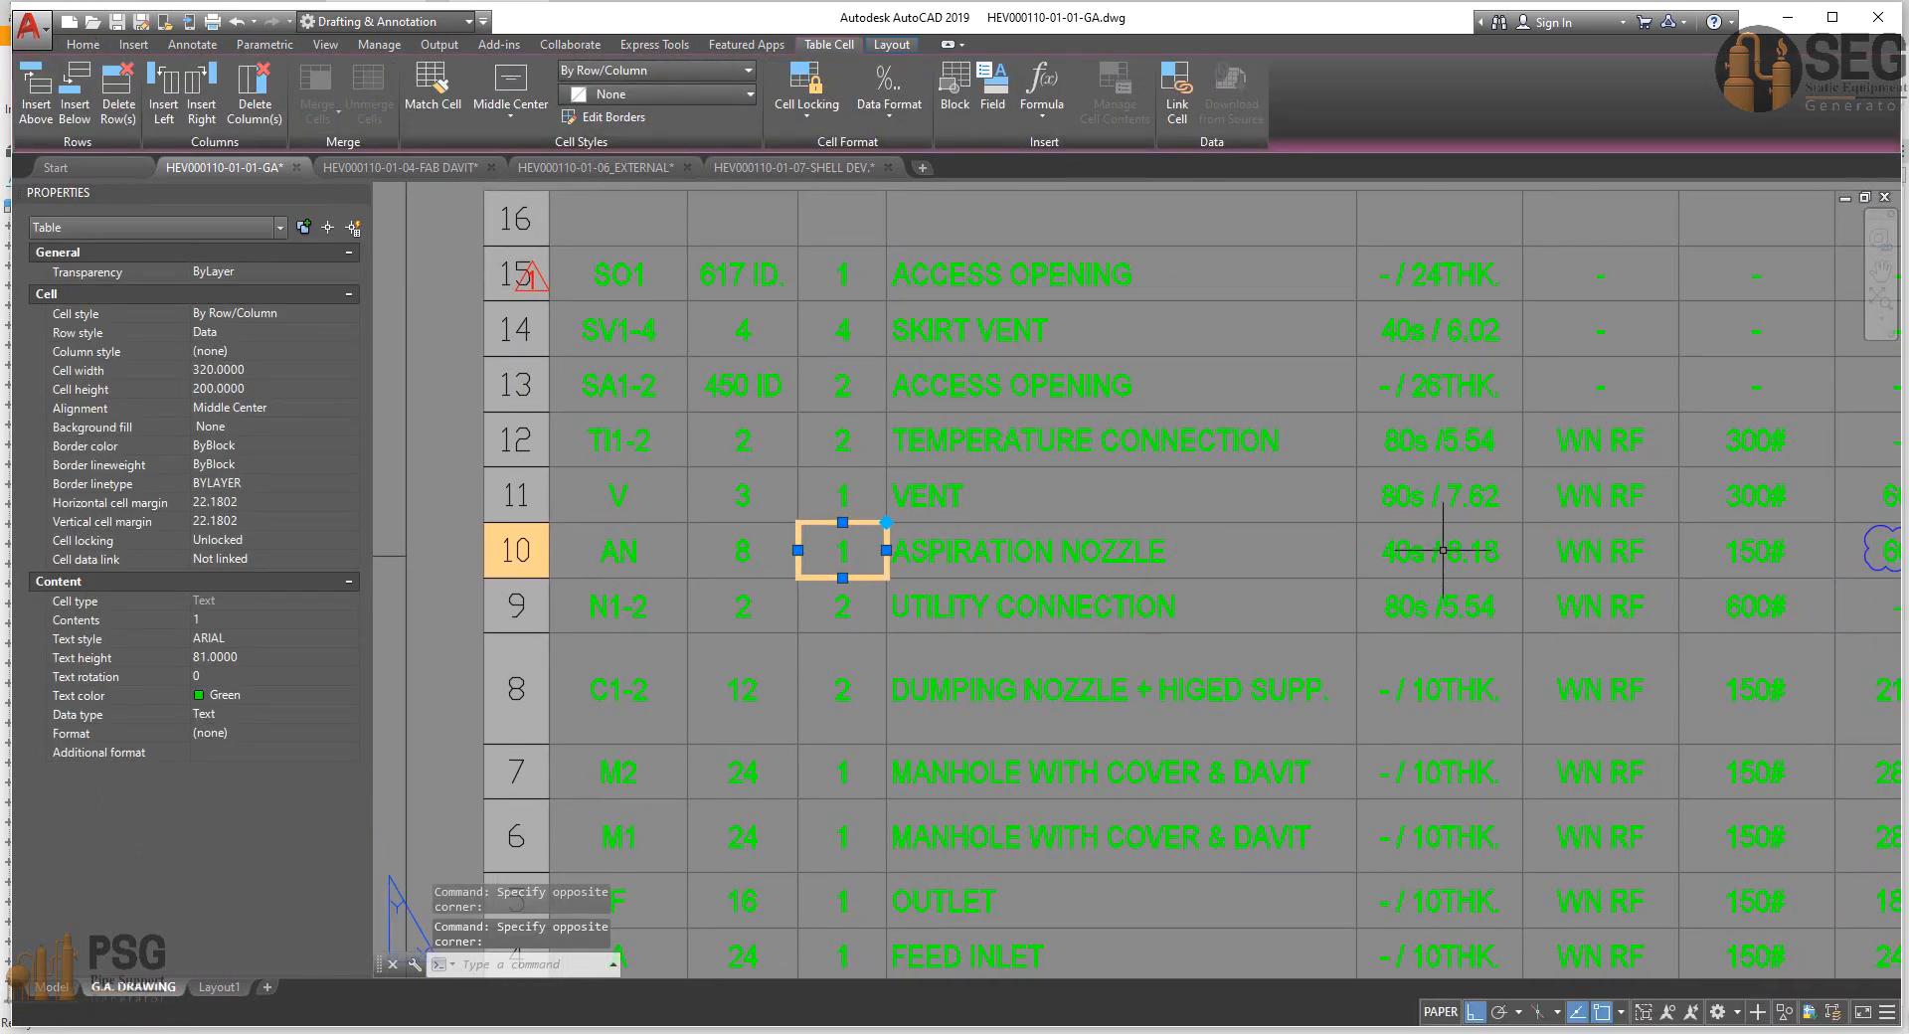
# Copy the service text ASPIRATION NOZZLE from row AN of the nozzle schedule and leave the cell unchanged.
pyautogui.click(1168, 547)
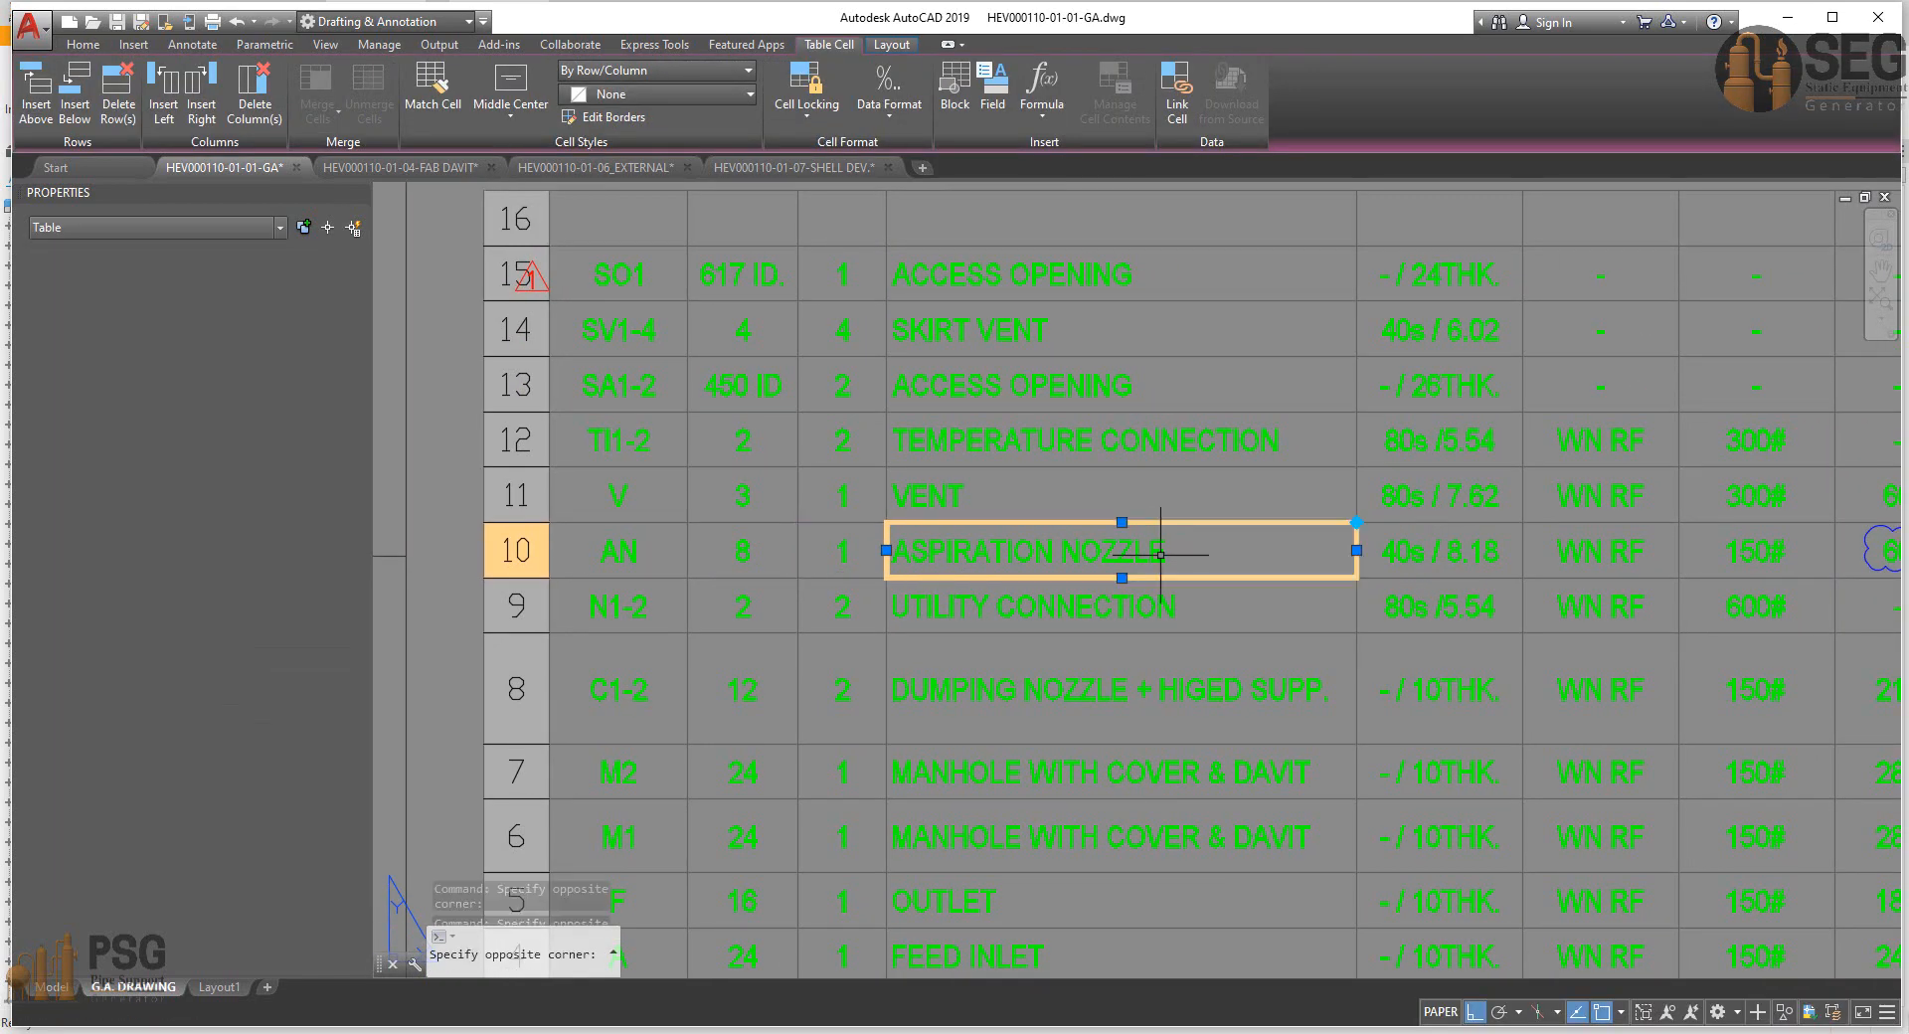
pyautogui.press('Delete')
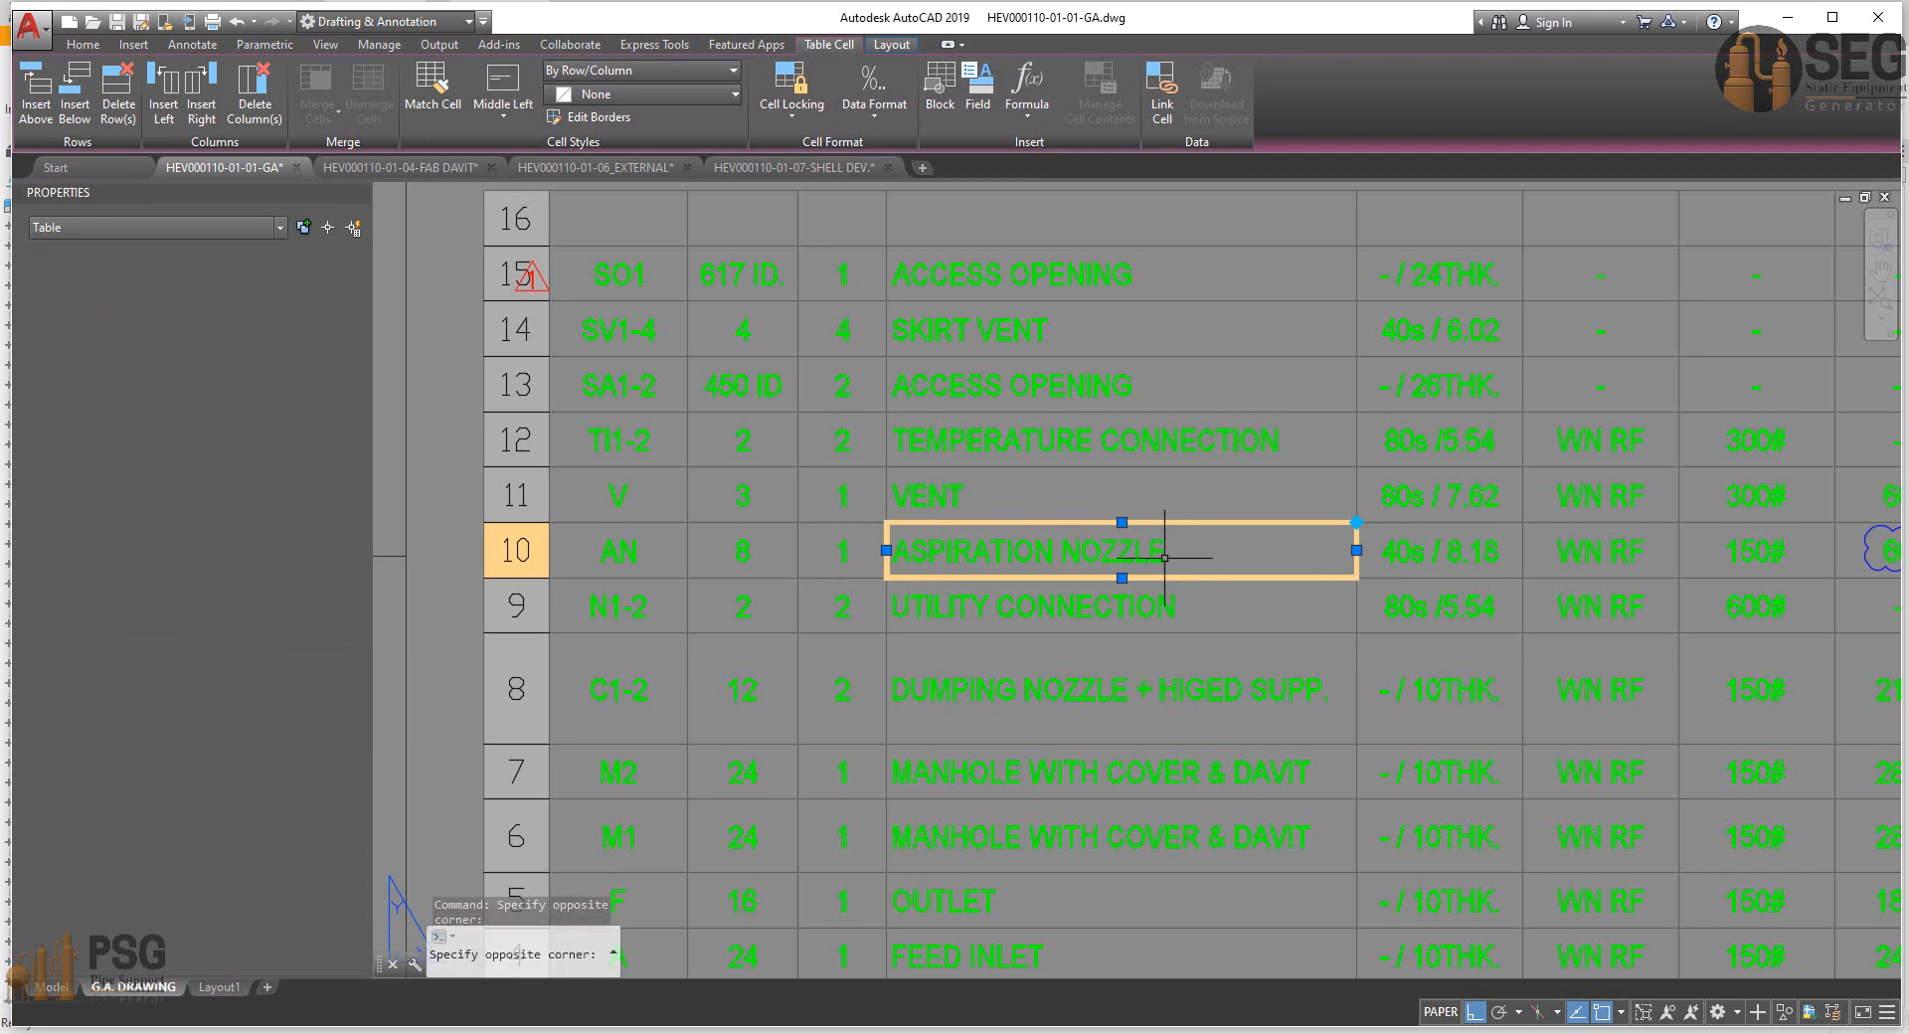
pyautogui.press('Escape')
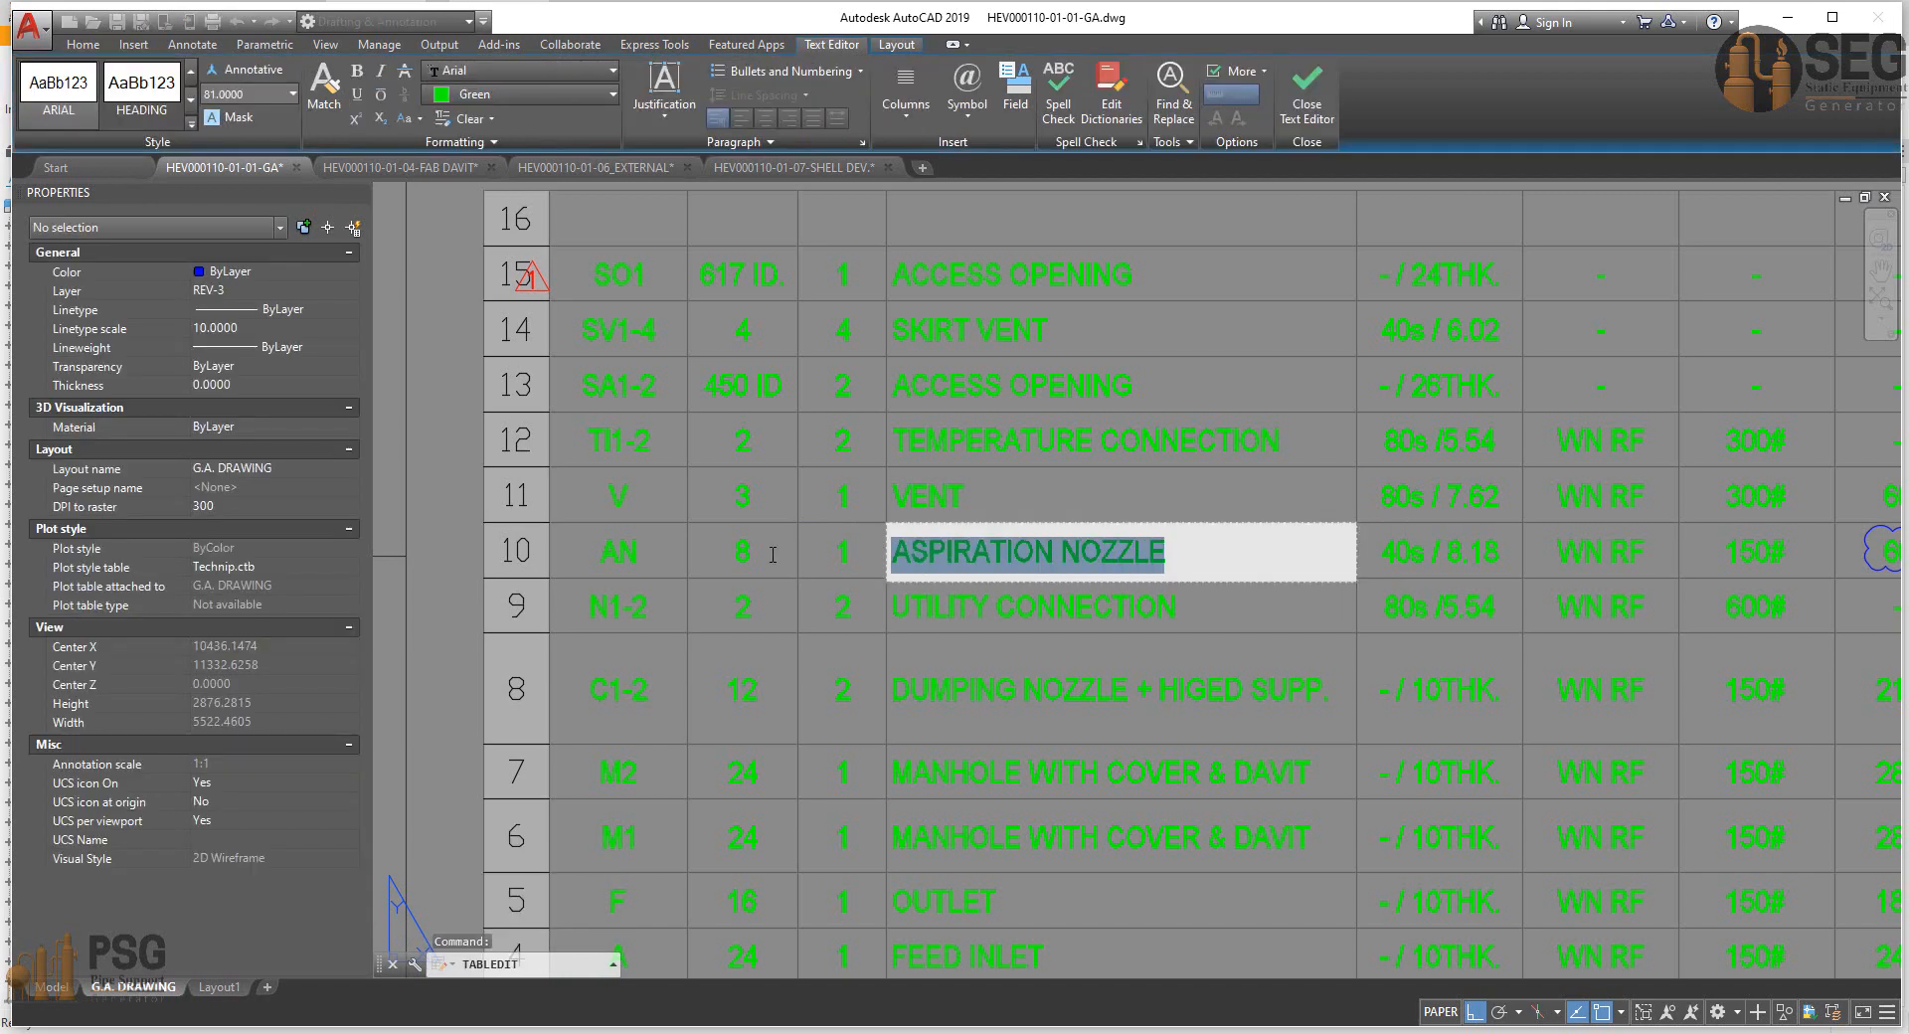
pyautogui.press('Escape')
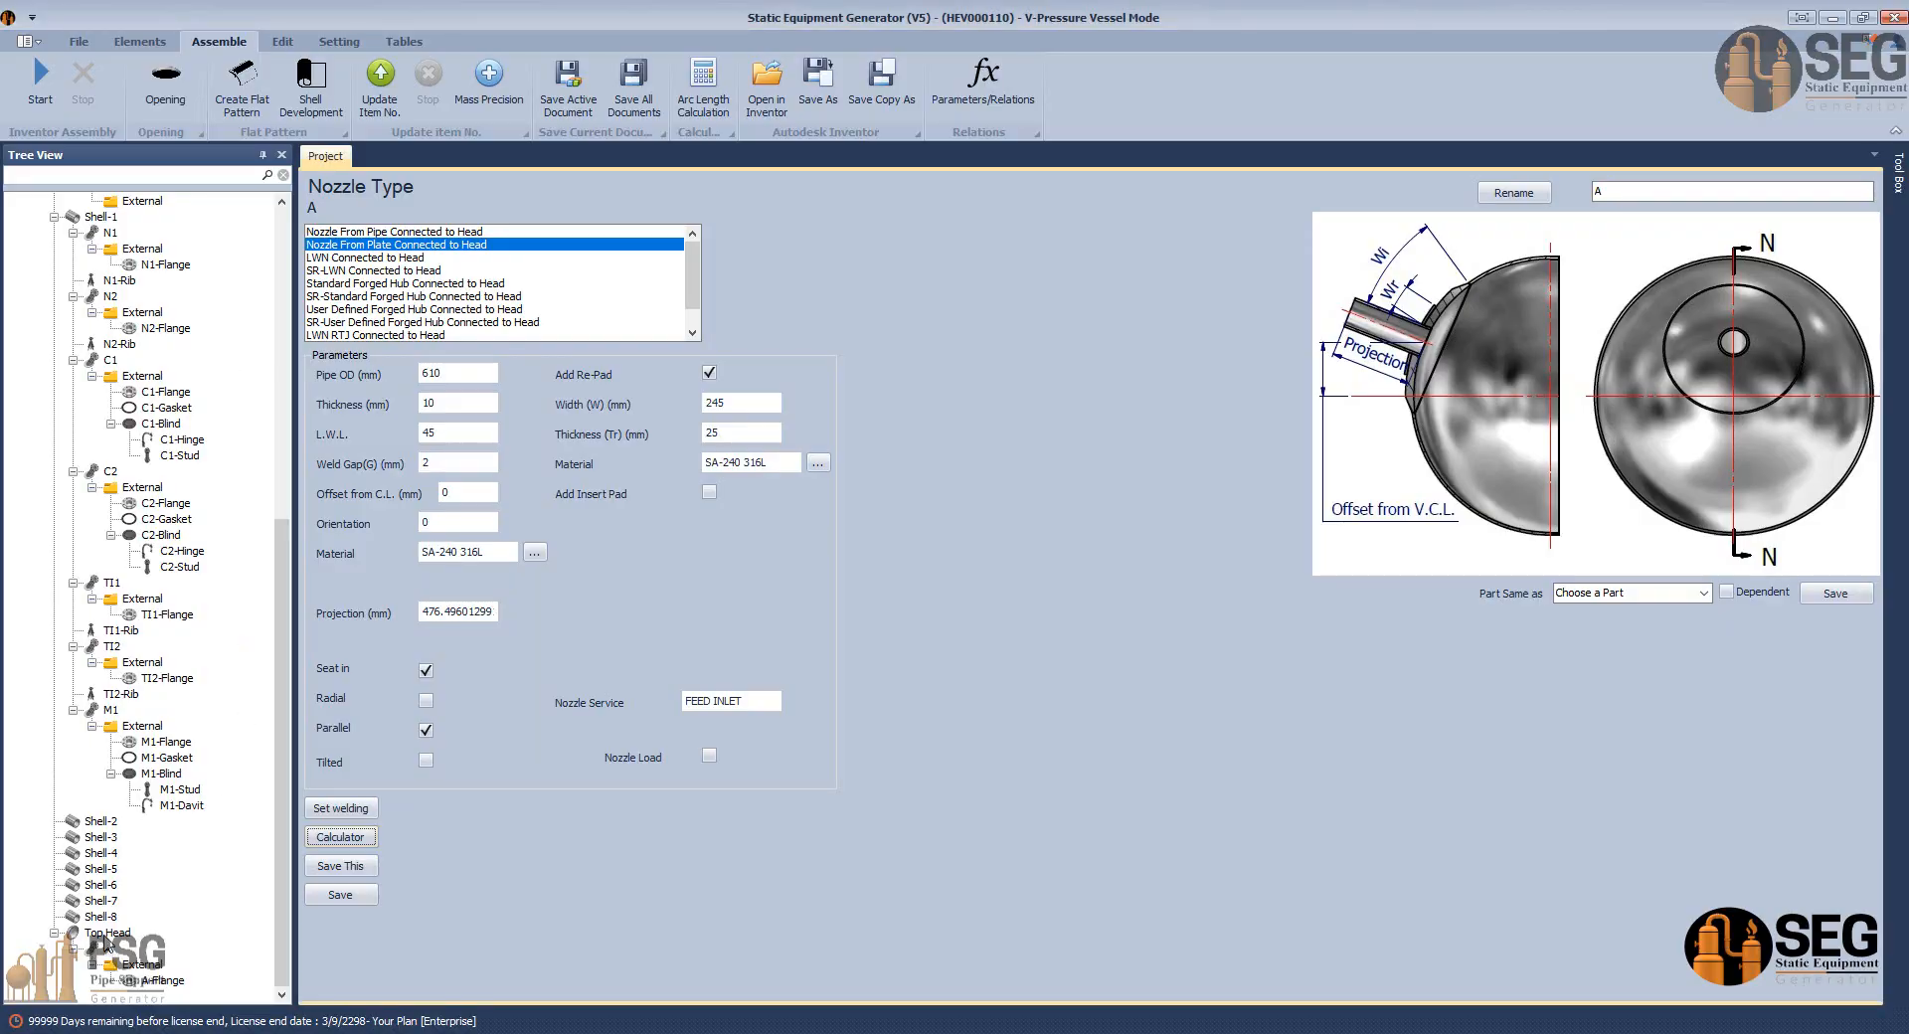
# Add a head nozzle named AN to the Top Head in Static Equipment Generator and open its parameters.
pyautogui.click(107, 934)
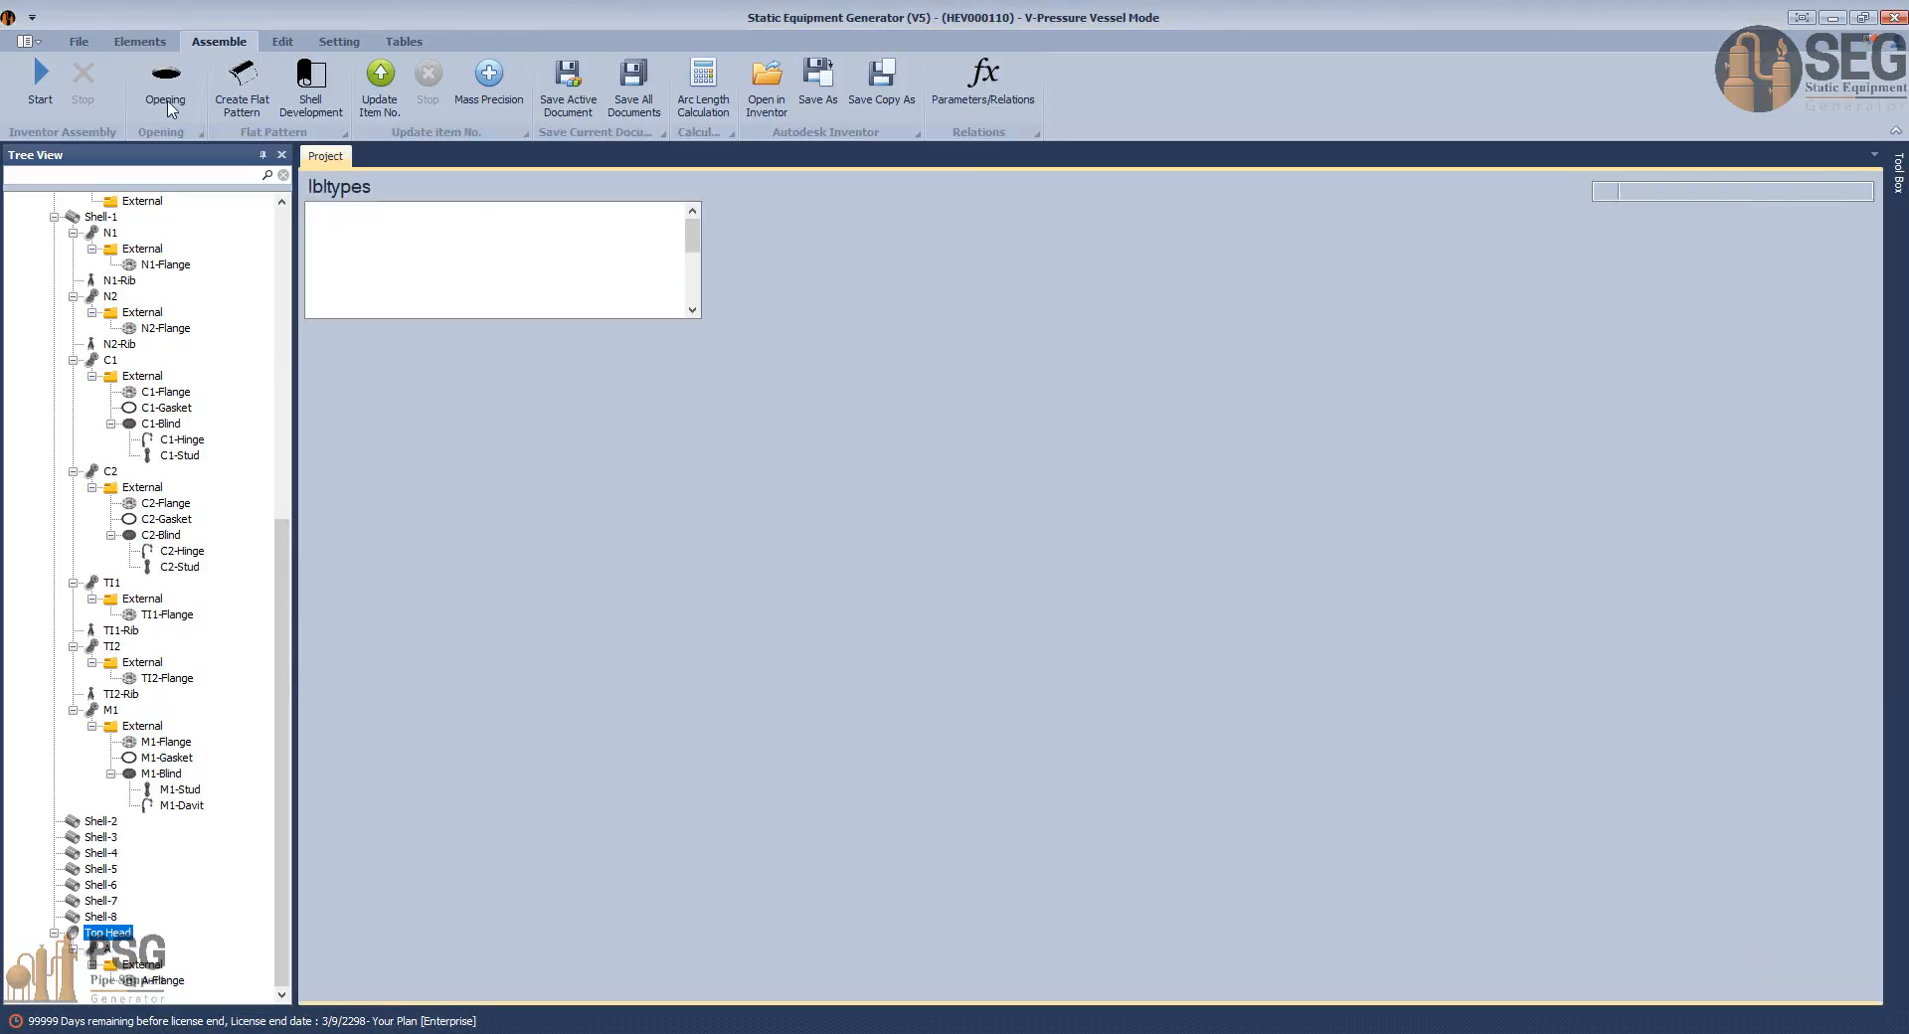
pyautogui.click(139, 42)
pyautogui.click(219, 82)
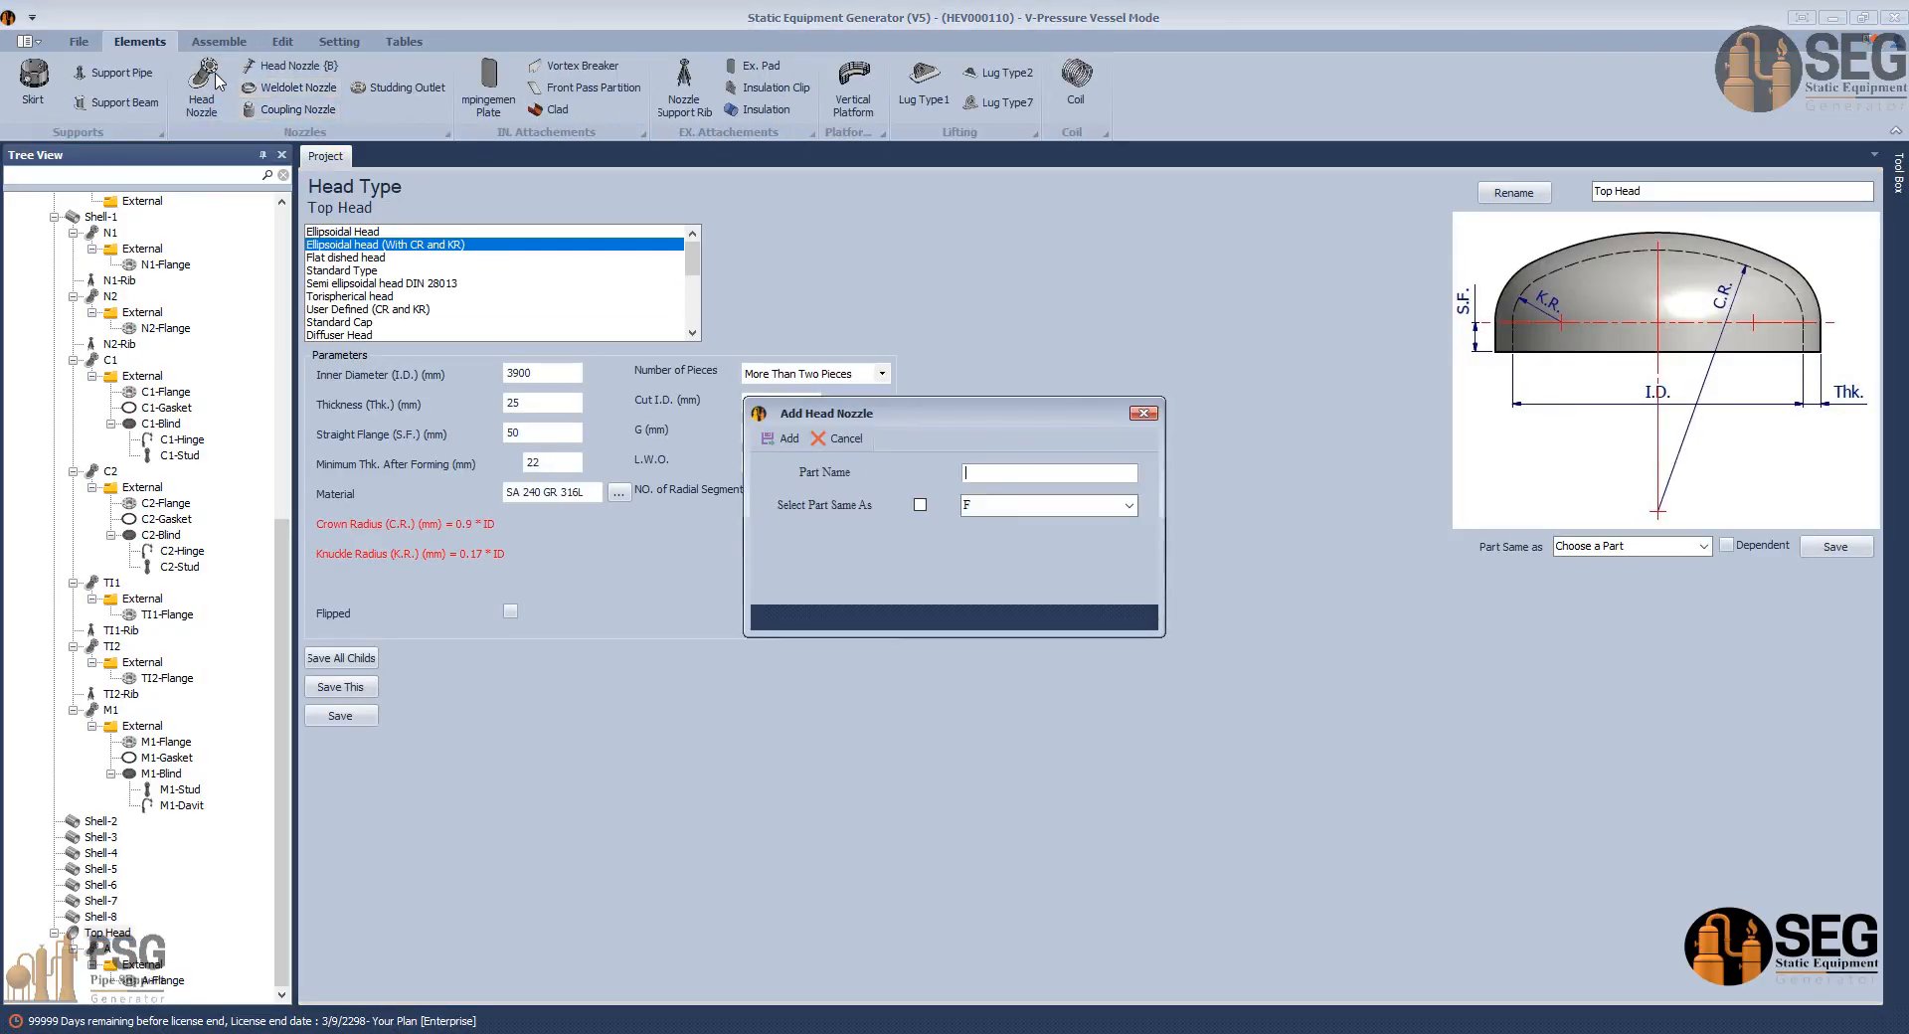
pyautogui.press('Return')
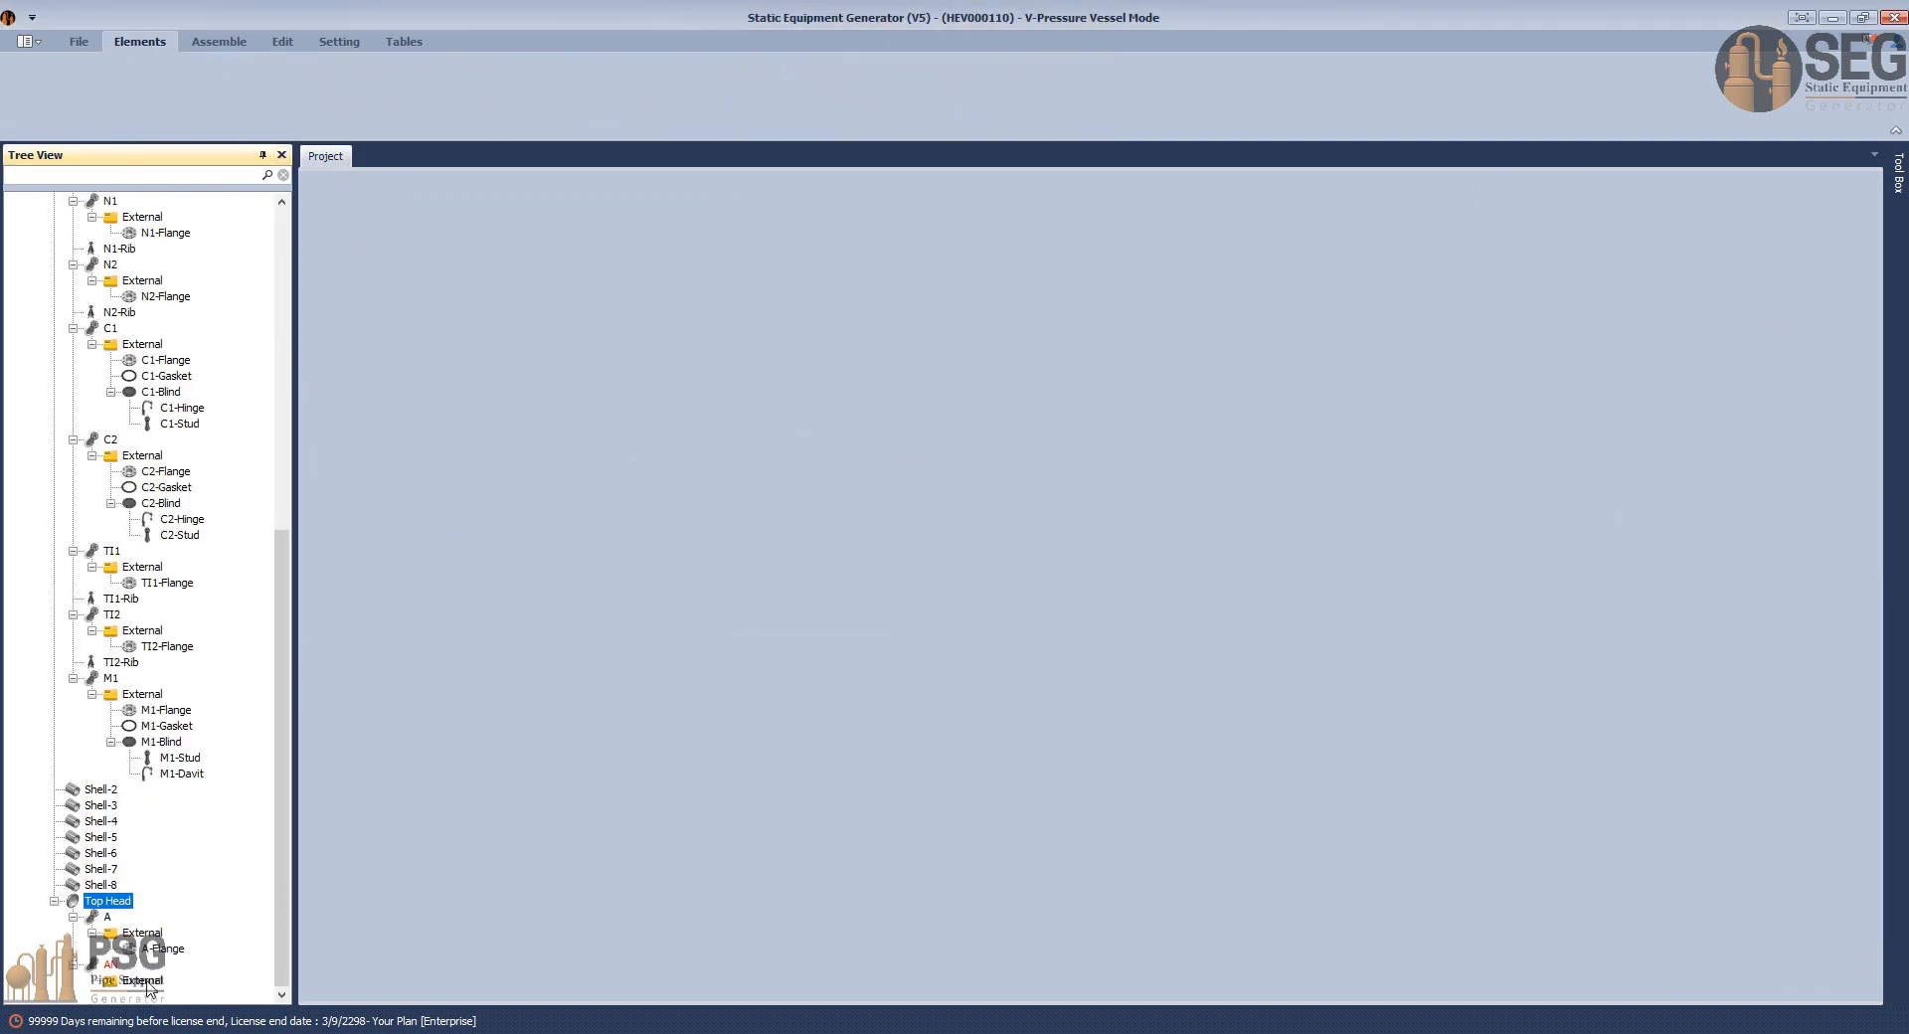
pyautogui.click(111, 964)
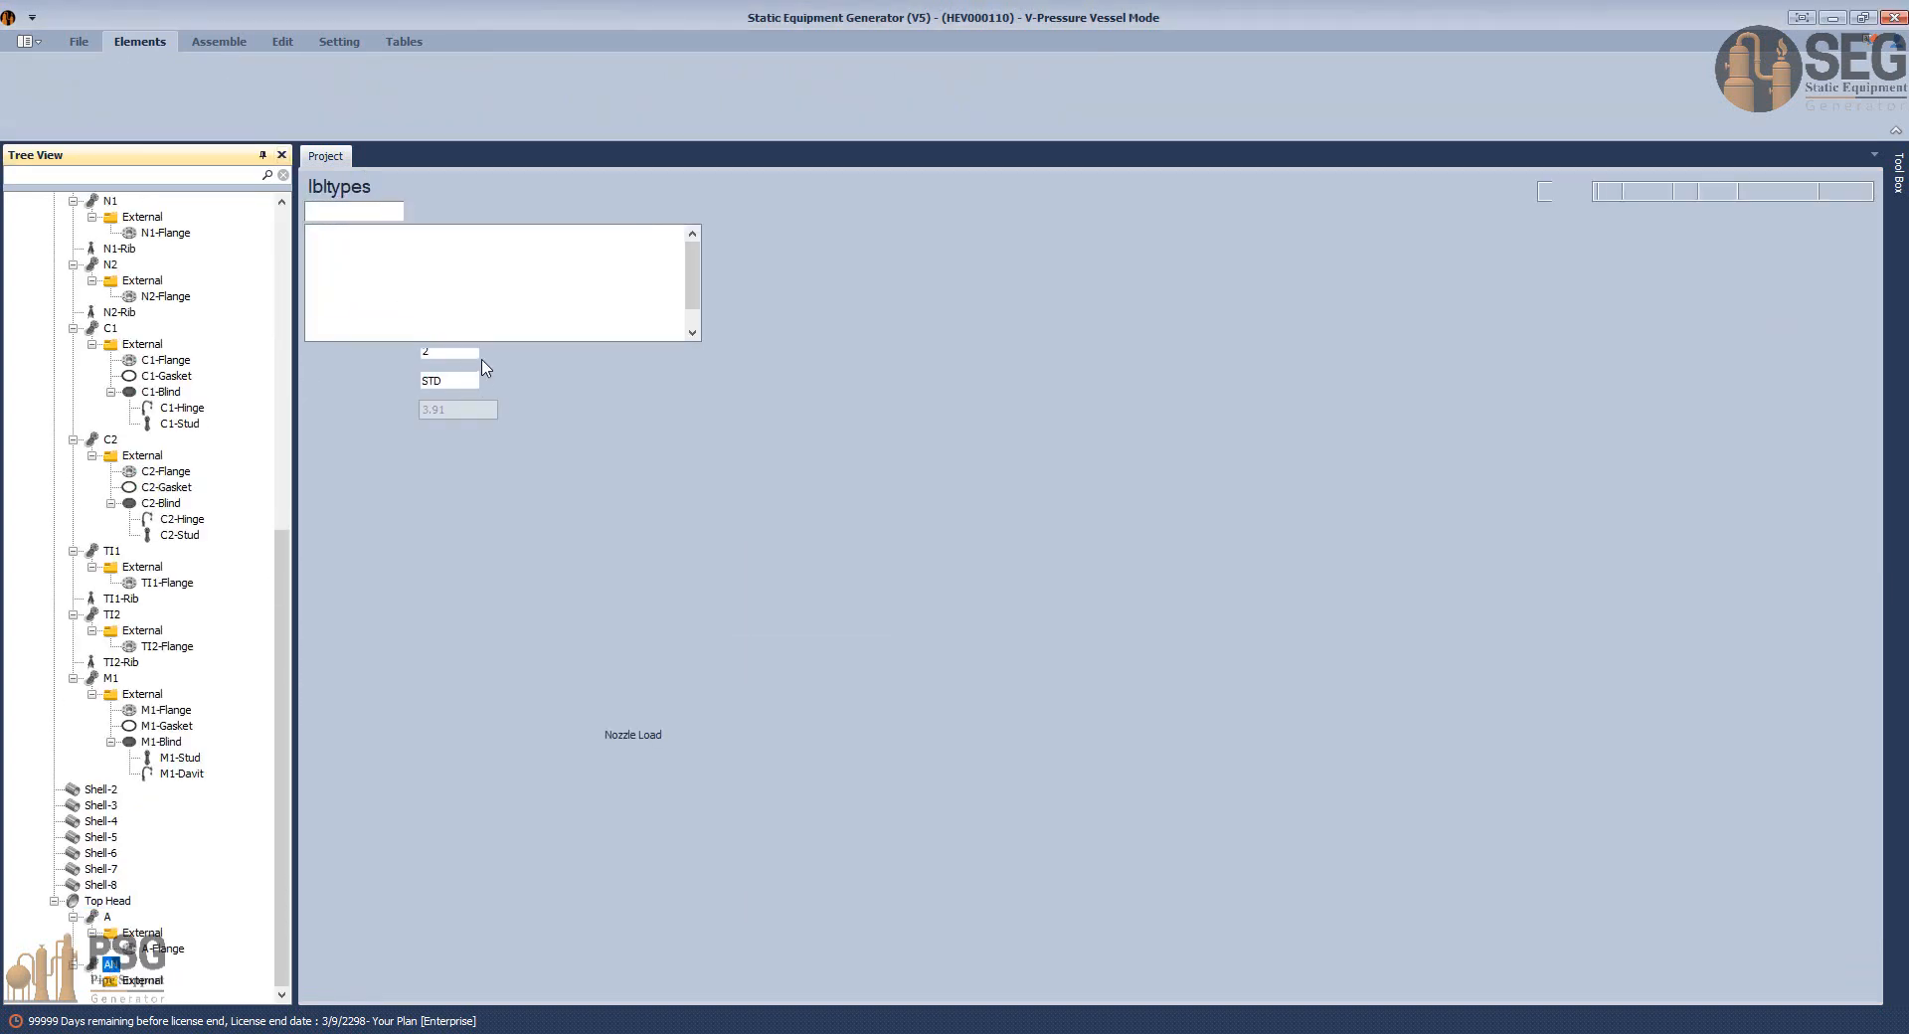
# Set nozzle AN's pipe size to 8 and its schedule to 40s.
pyautogui.click(488, 373)
pyautogui.click(438, 482)
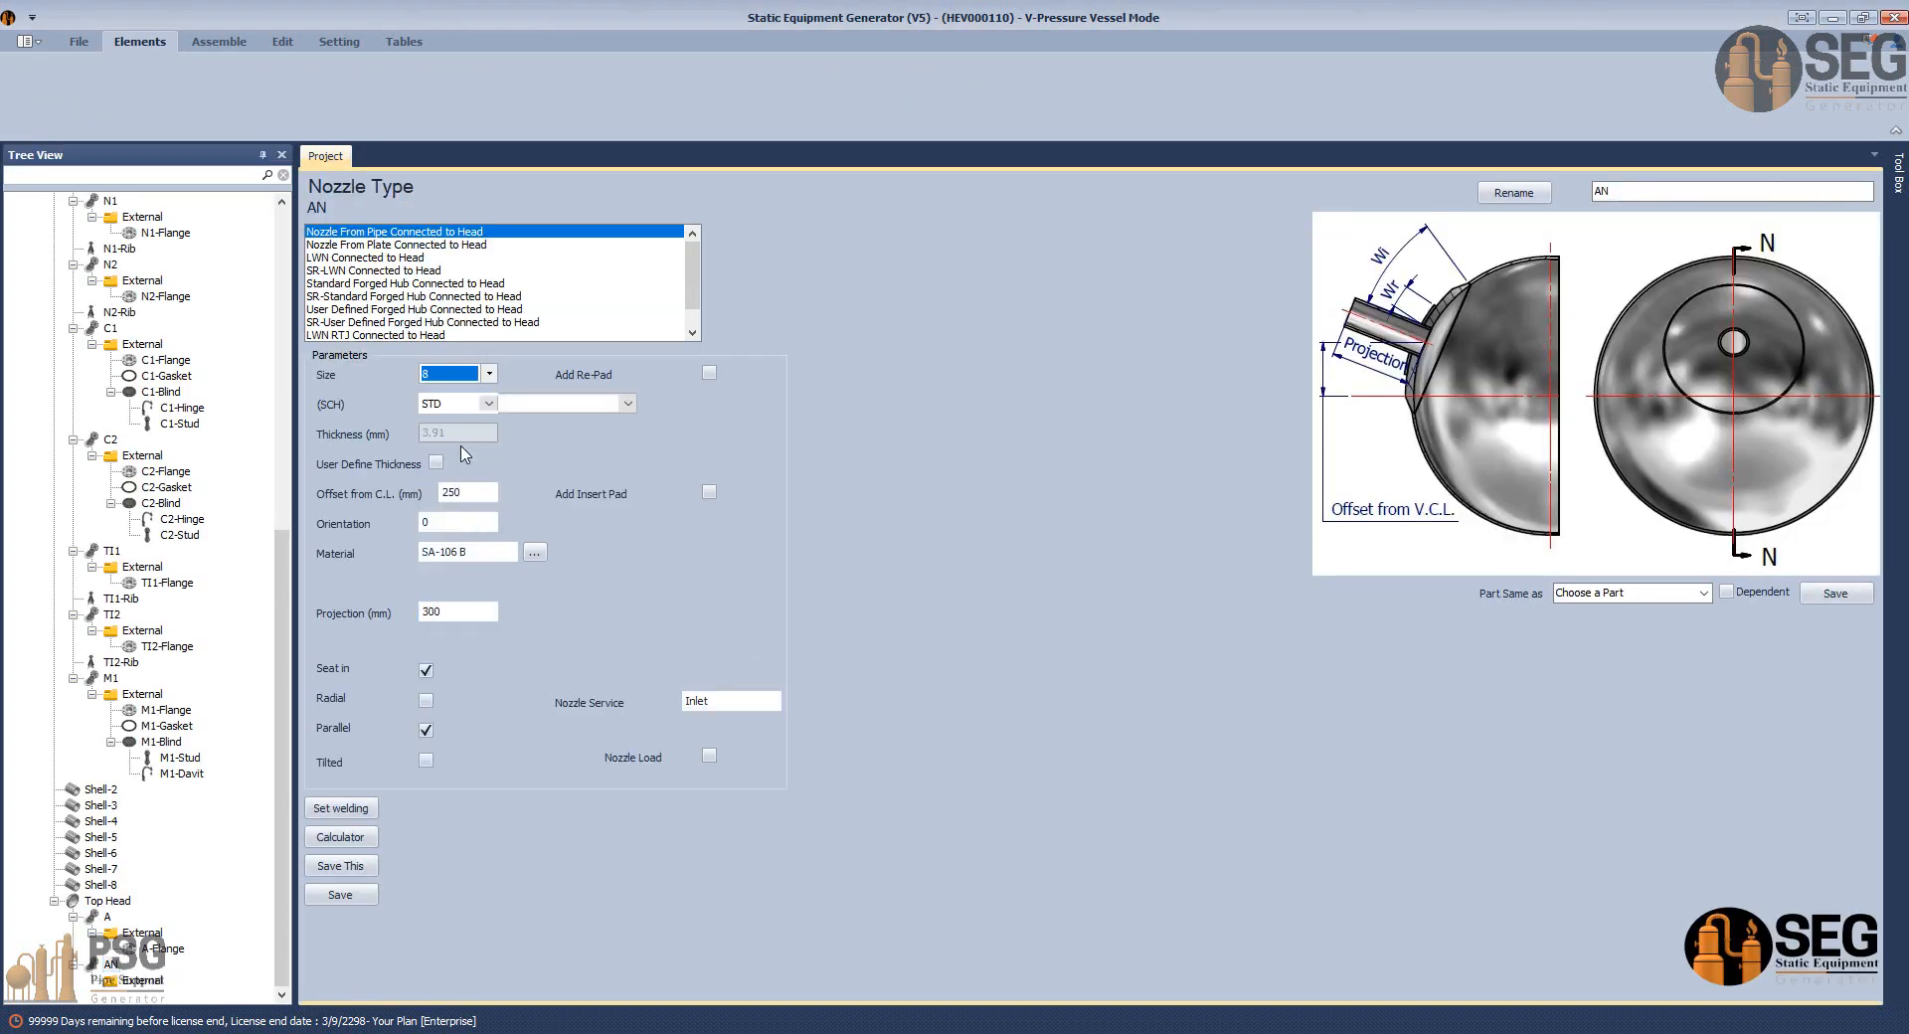
pyautogui.click(488, 404)
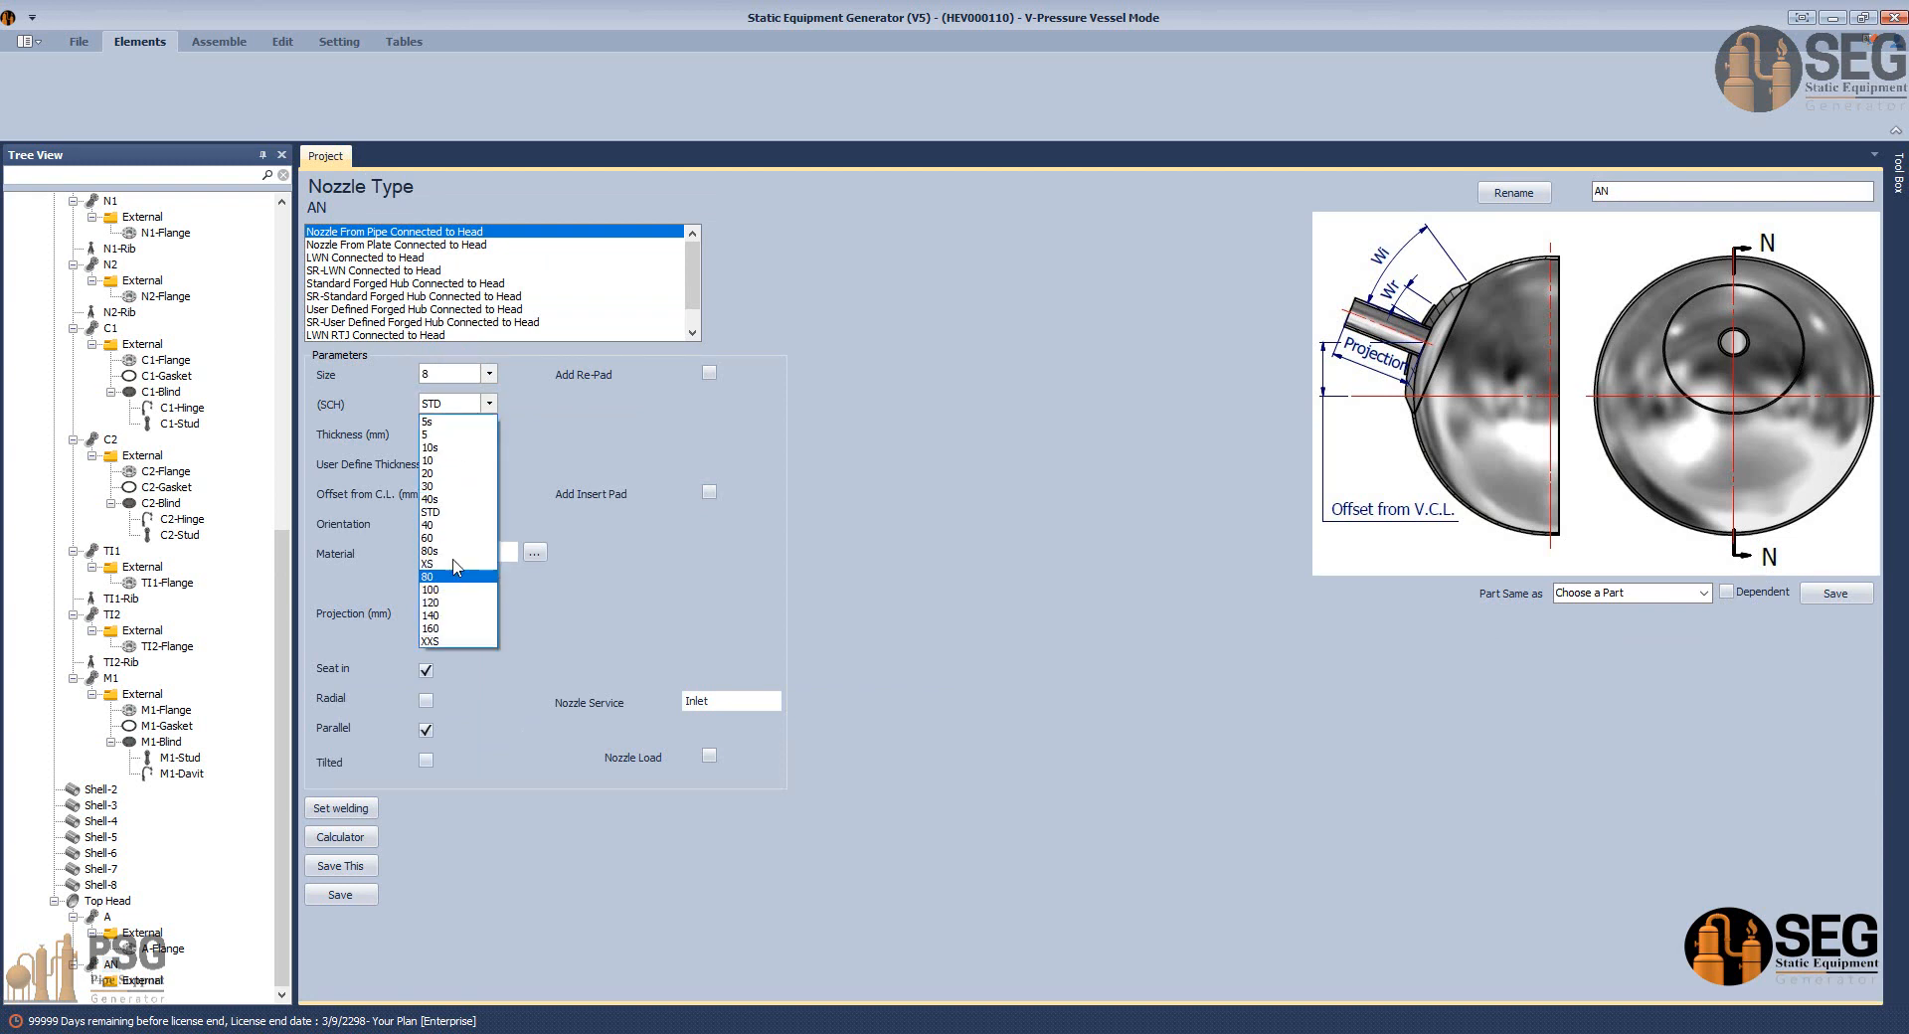
pyautogui.click(447, 501)
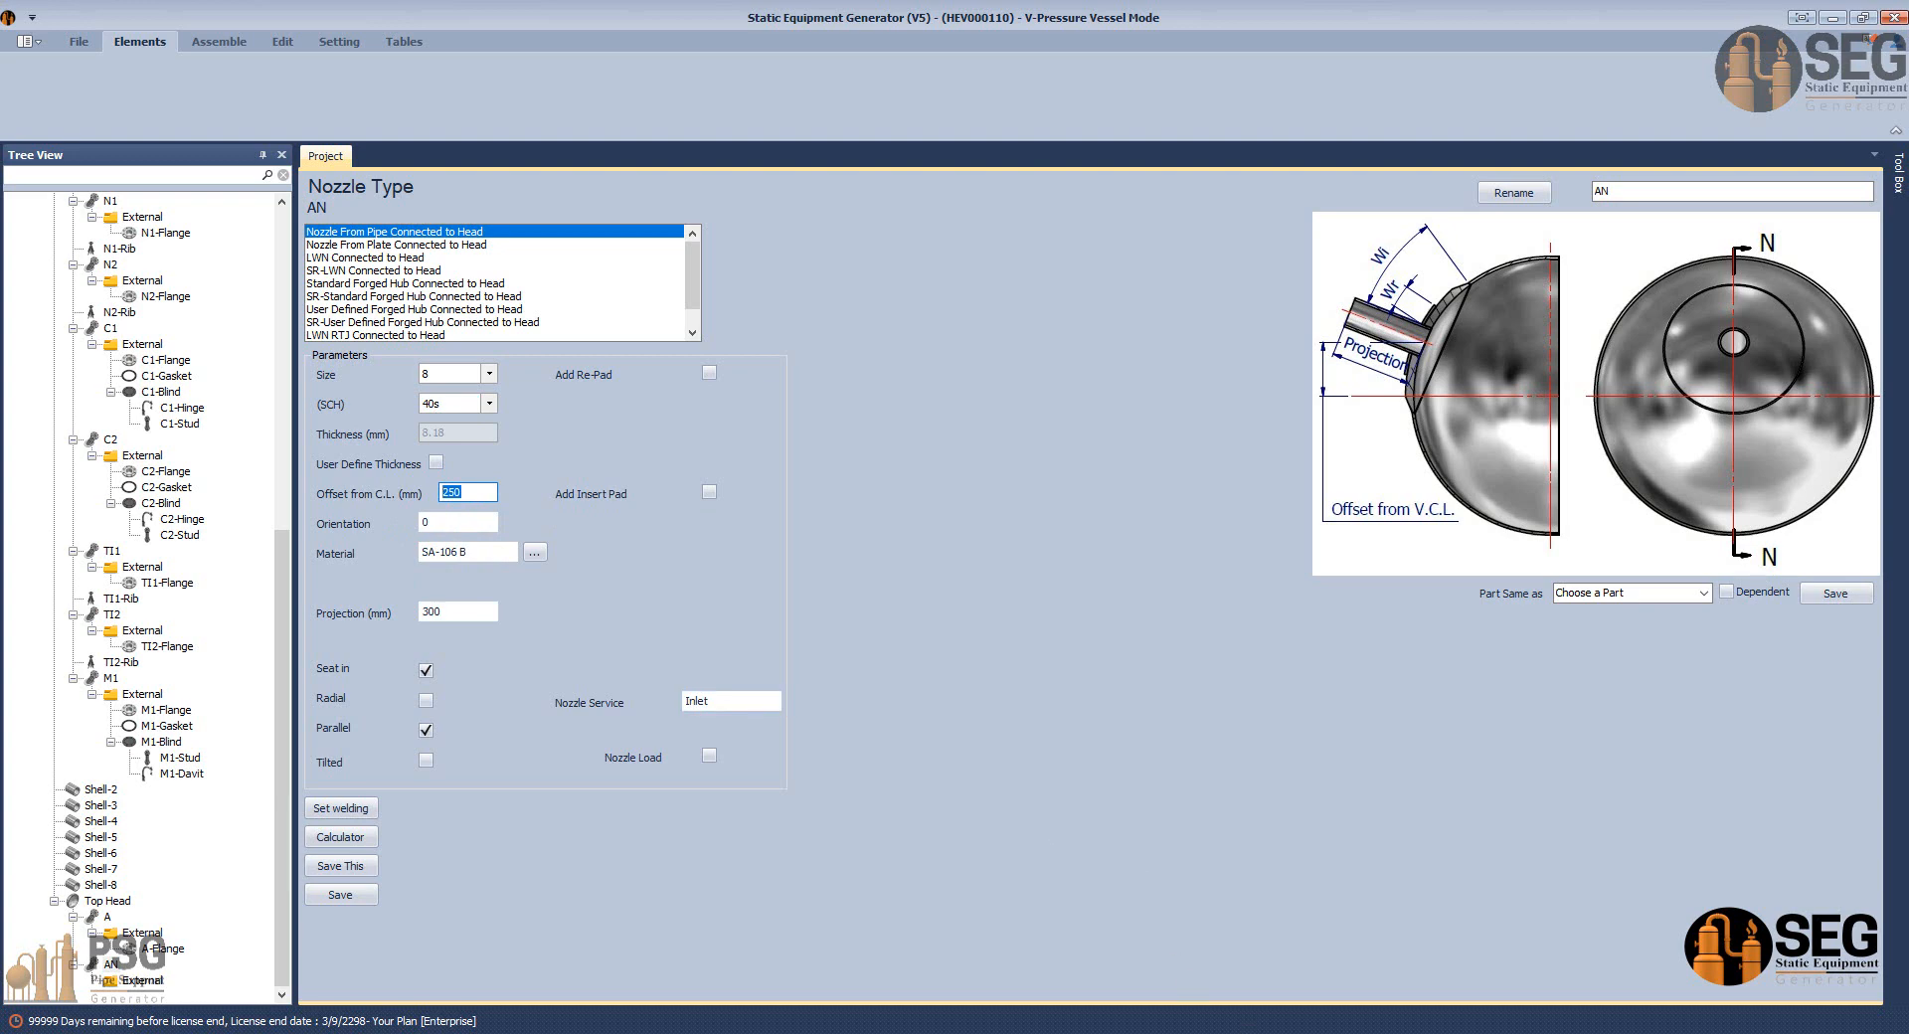
# Examine the top head elevation and the nozzle schedule in the AutoCAD drawing for nozzle AN's offset and reinforcement data.
pyautogui.click(1005, 954)
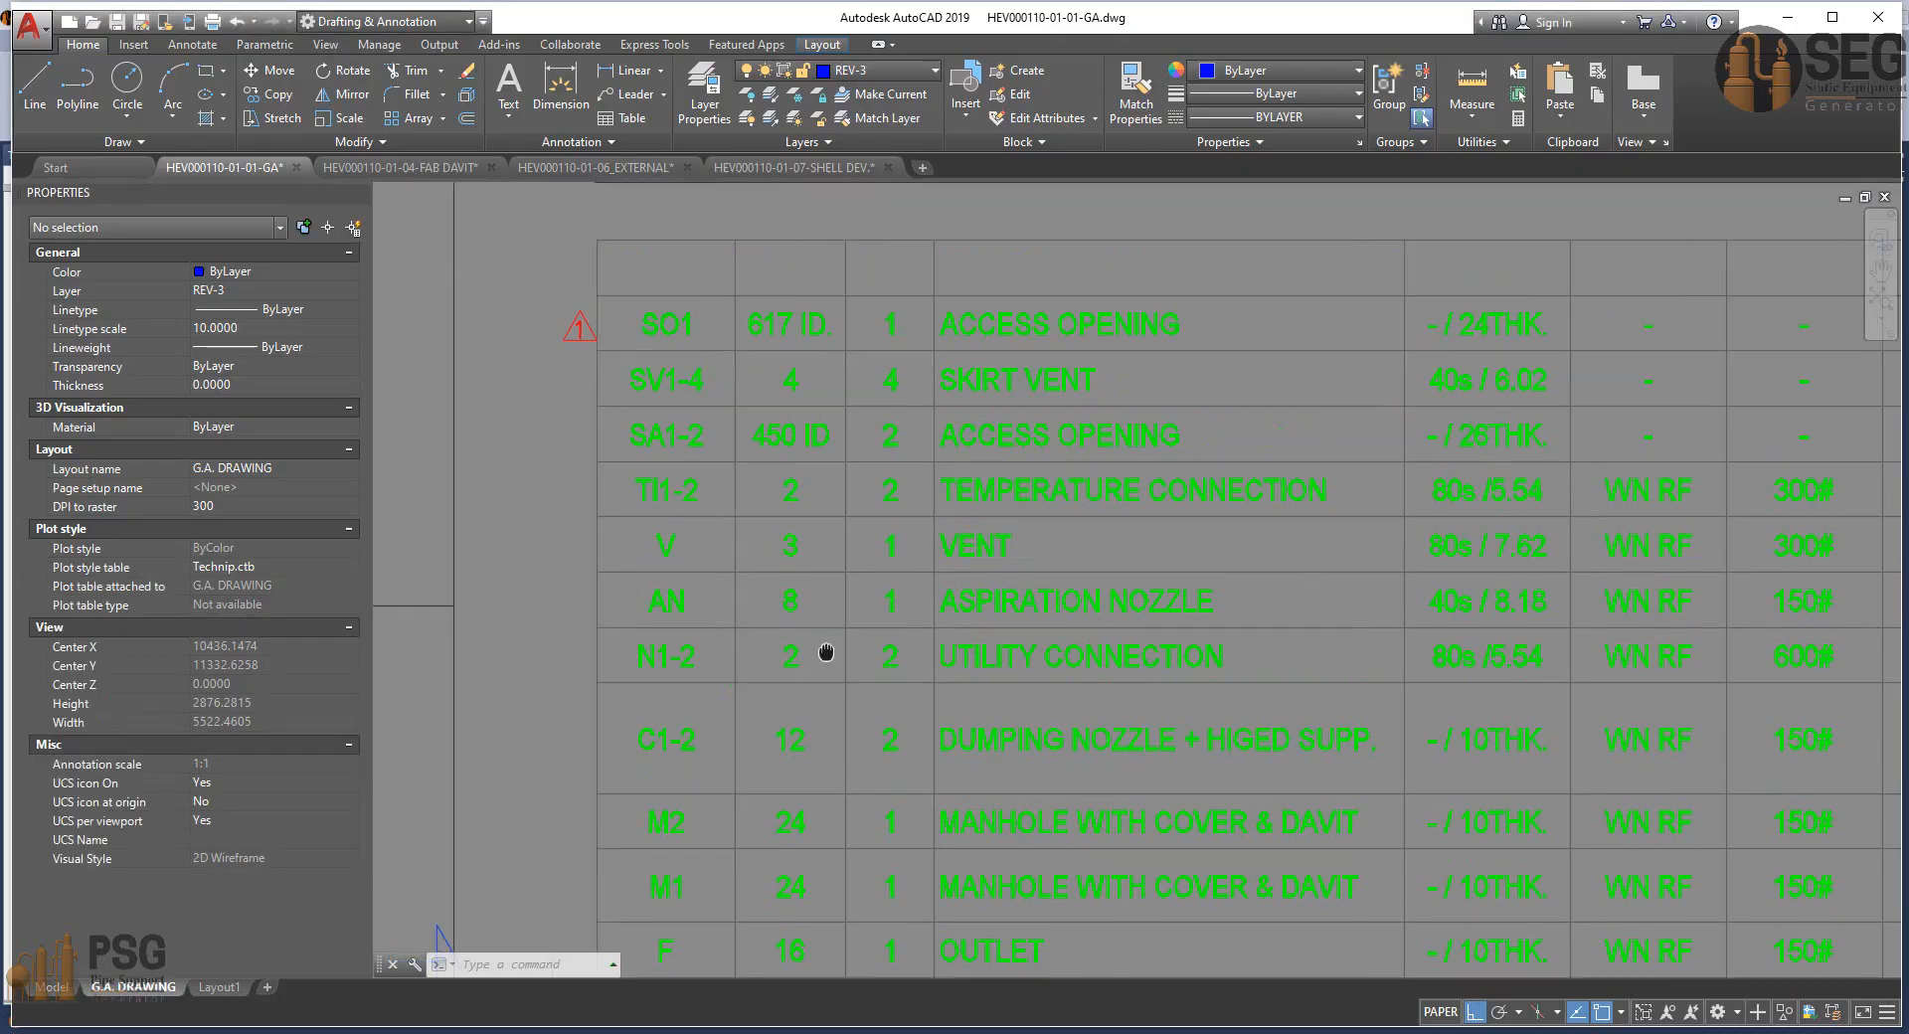
pyautogui.scroll(-4, 835, 562)
pyautogui.moveTo(835, 562); pyautogui.dragTo(890, 676, button='middle')
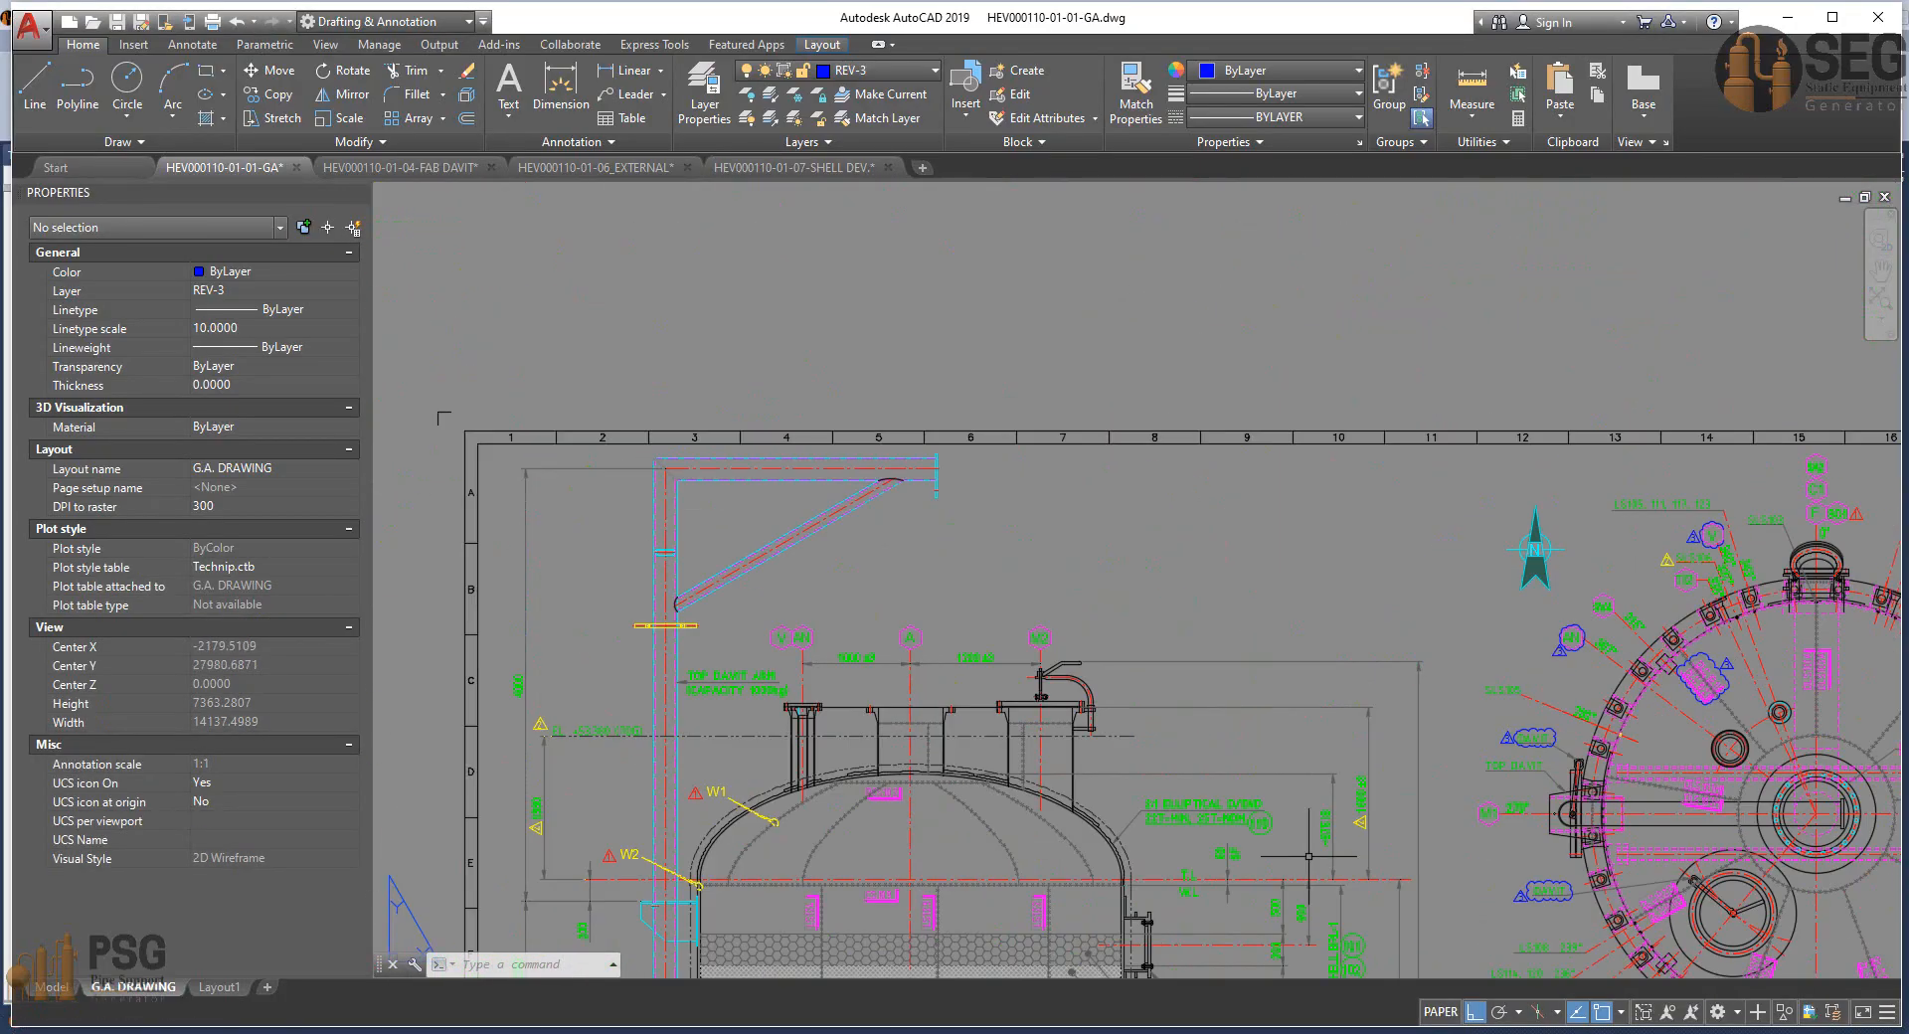
pyautogui.scroll(4, 903, 672)
pyautogui.scroll(-6, 875, 662)
pyautogui.moveTo(1174, 845); pyautogui.dragTo(618, 296, button='middle')
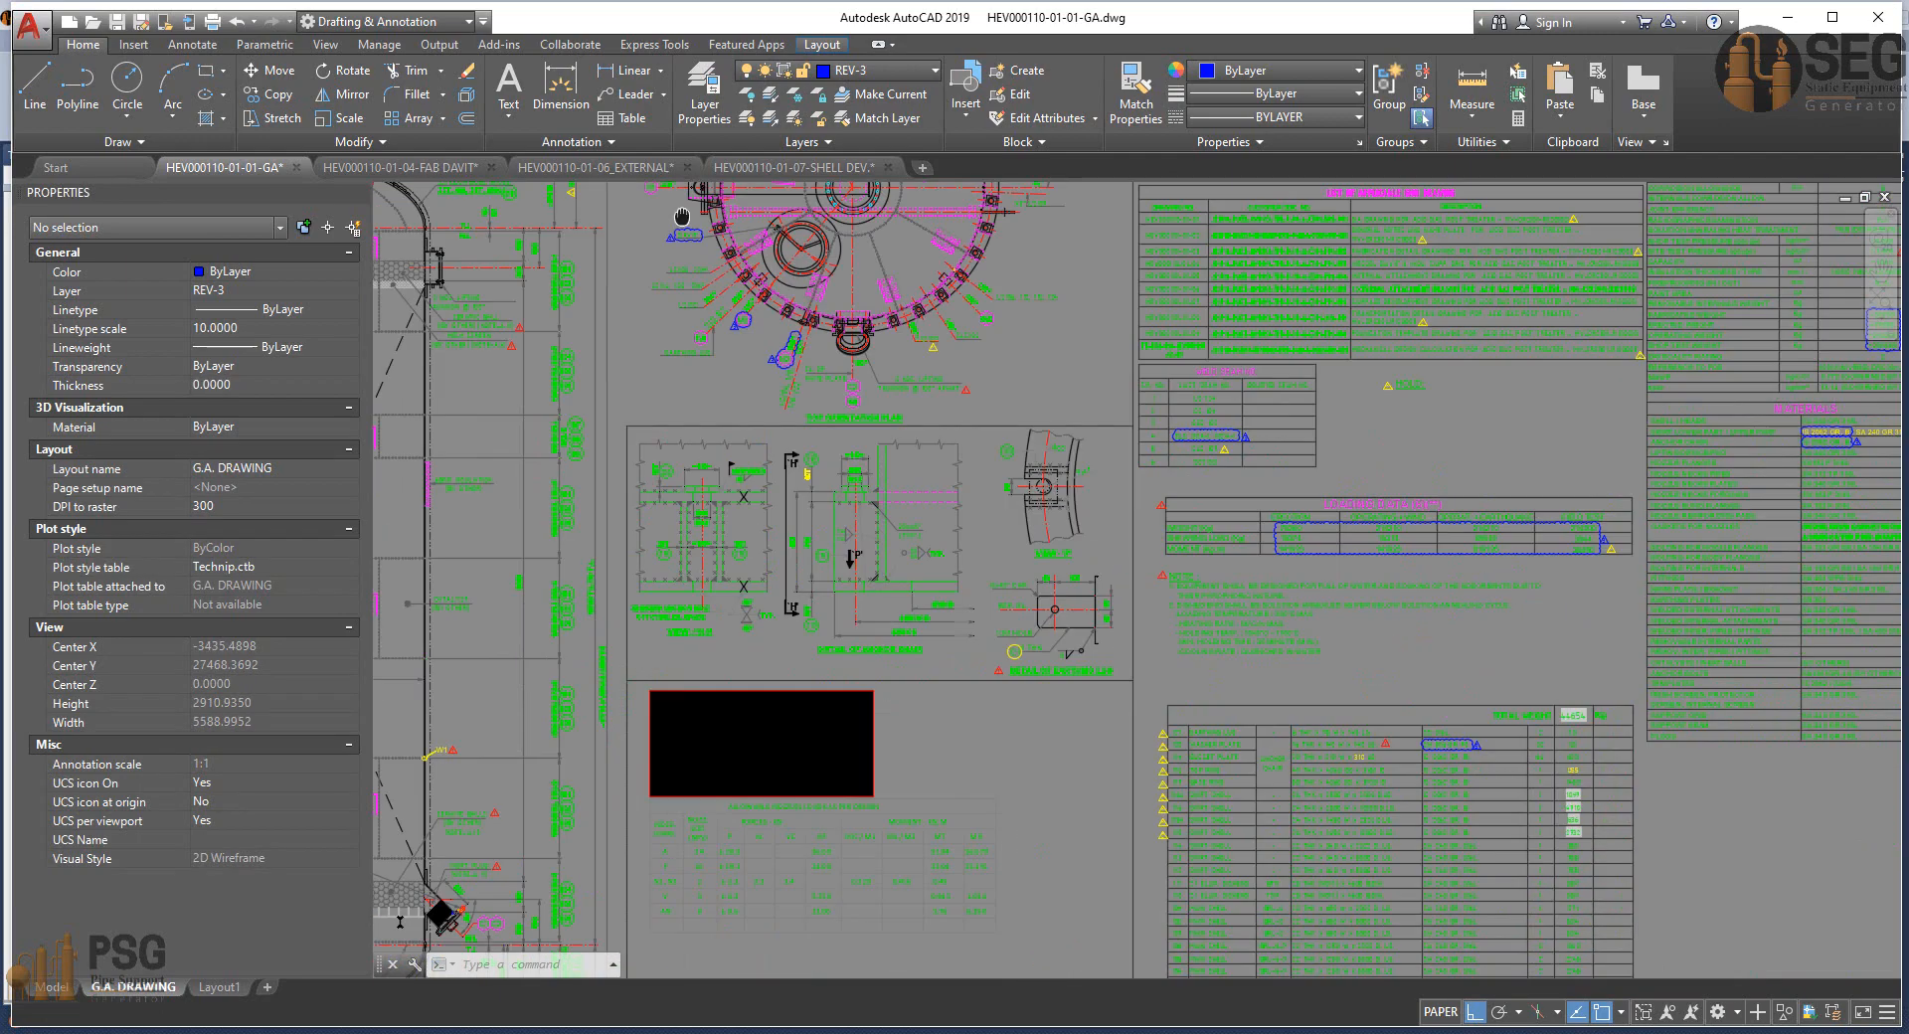
pyautogui.moveTo(1259, 784)
pyautogui.mouseDown(button='middle')
pyautogui.moveTo(1147, 744)
pyautogui.moveTo(1183, 756)
pyautogui.moveTo(1172, 766)
pyautogui.mouseUp(button='middle')
pyautogui.scroll(5, 832, 682)
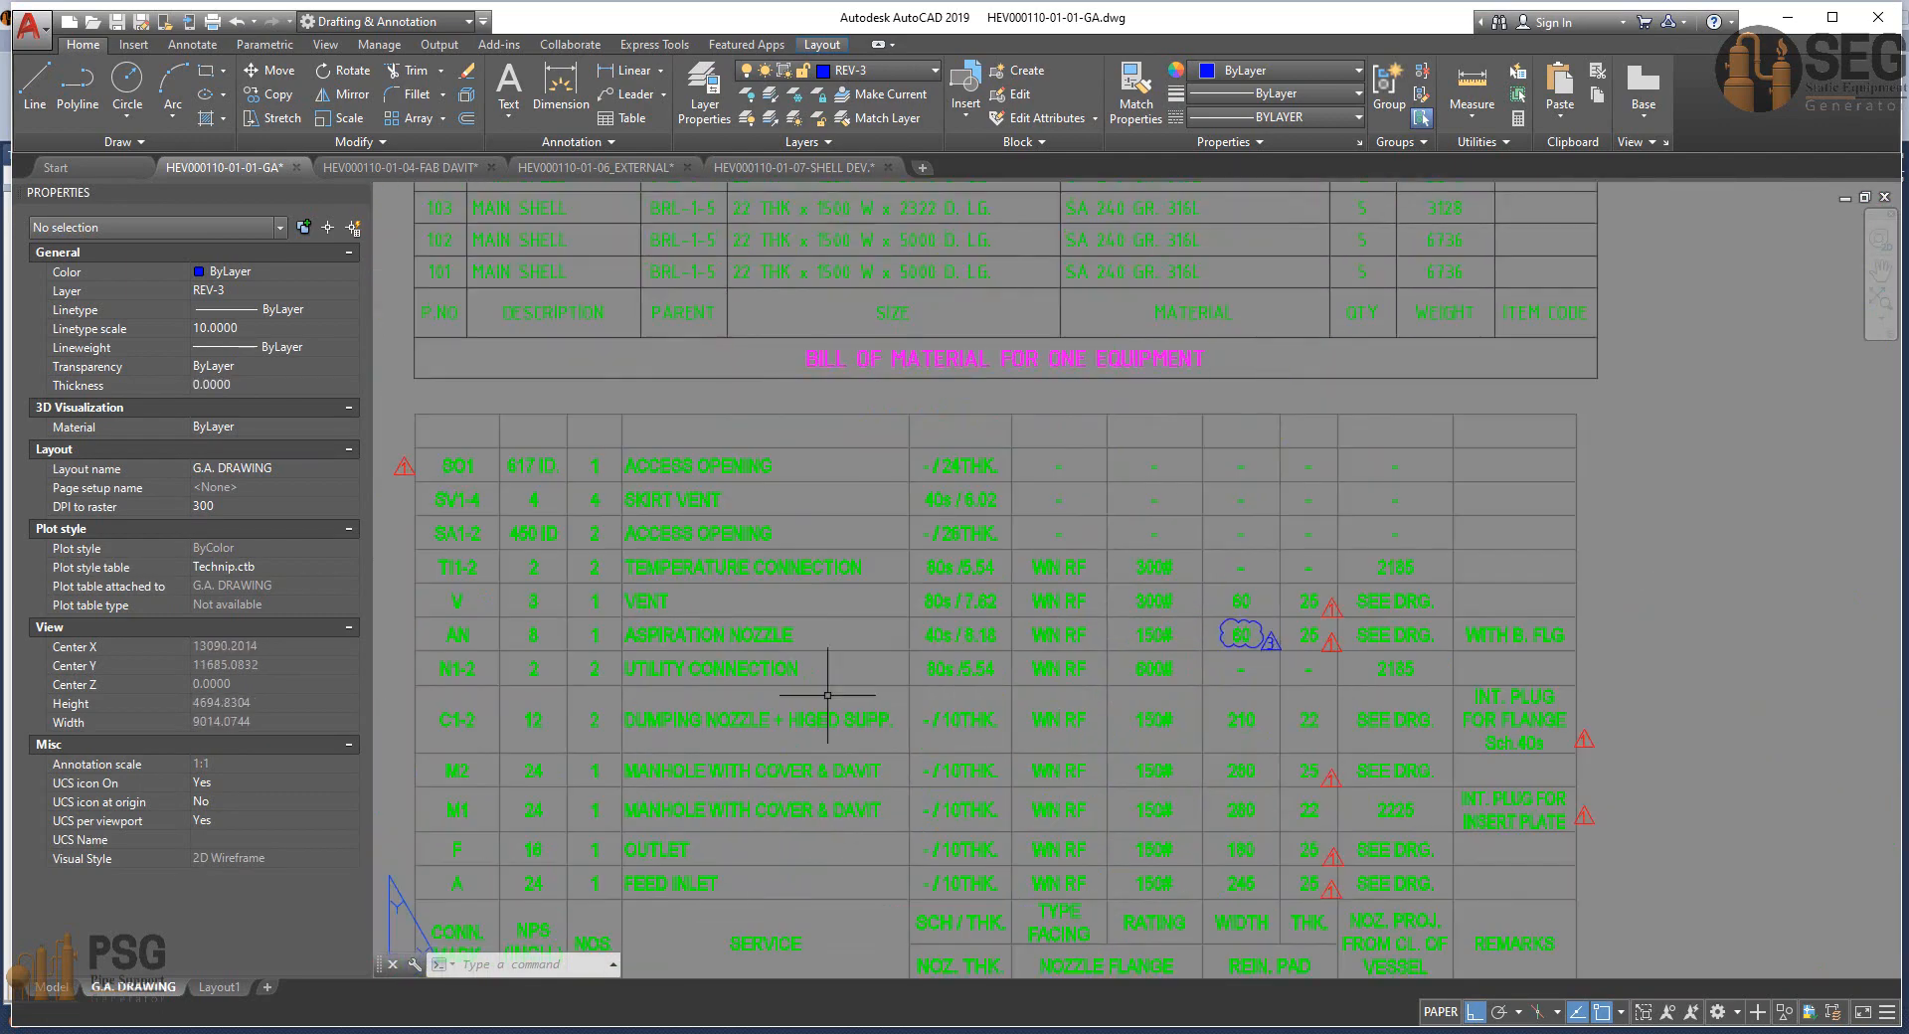
pyautogui.scroll(3, 792, 733)
pyautogui.moveTo(742, 719); pyautogui.dragTo(792, 734, button='middle')
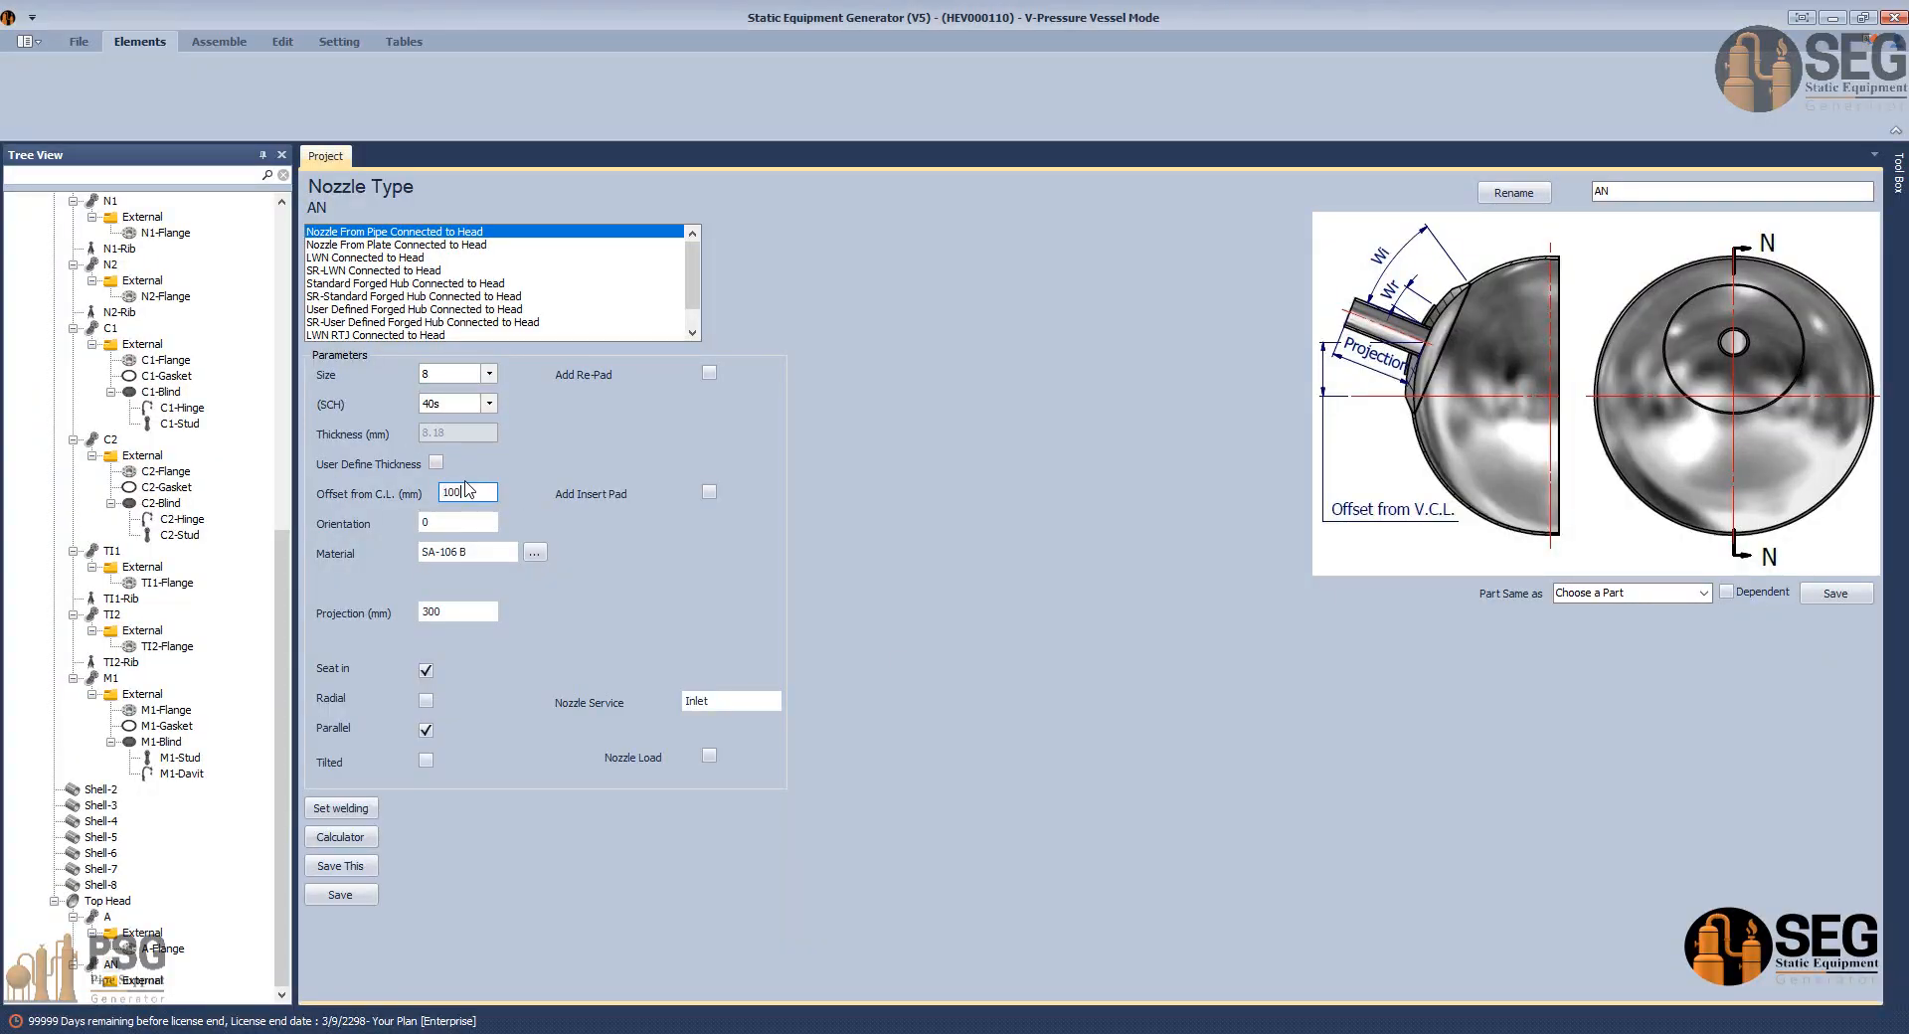
# Set nozzle AN's offset from centre line to 1000 mm and add a re-pad 60 mm wide and 25 mm thick per the nozzle schedule.
pyautogui.click(709, 373)
pyautogui.click(1332, 1024)
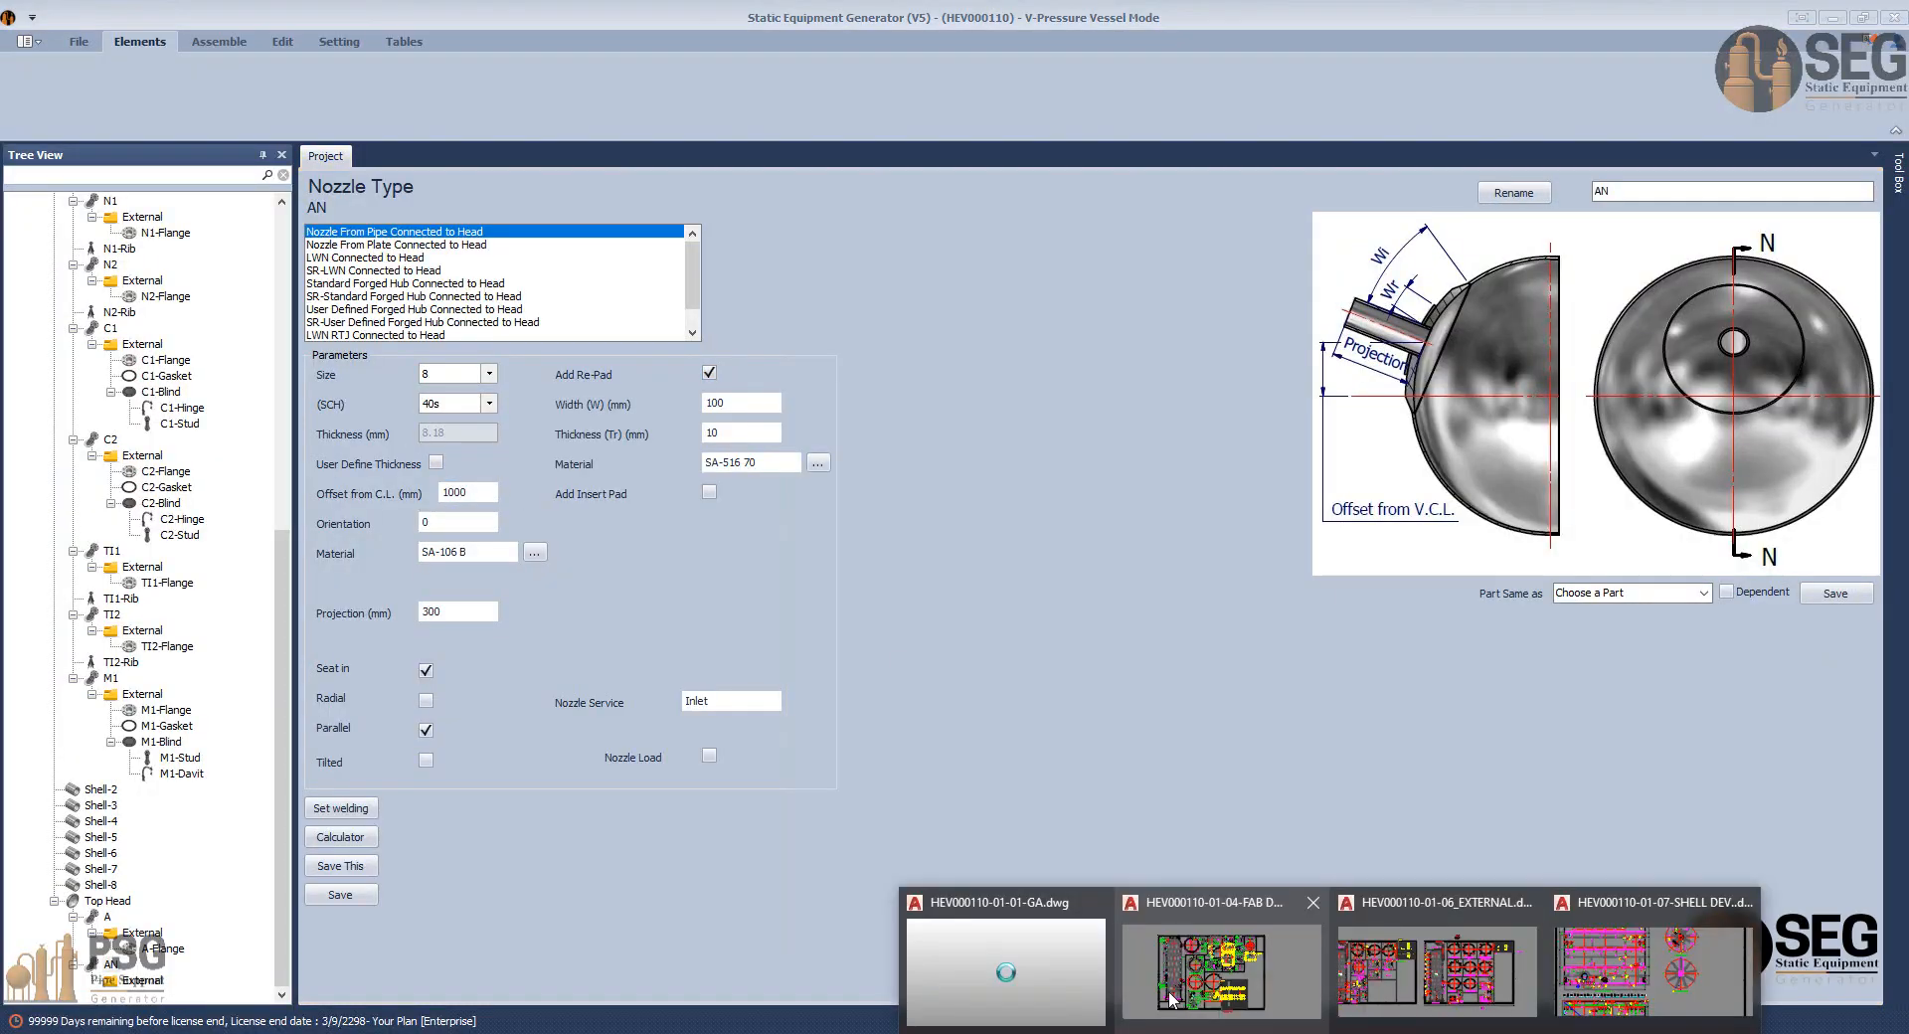
pyautogui.click(1010, 980)
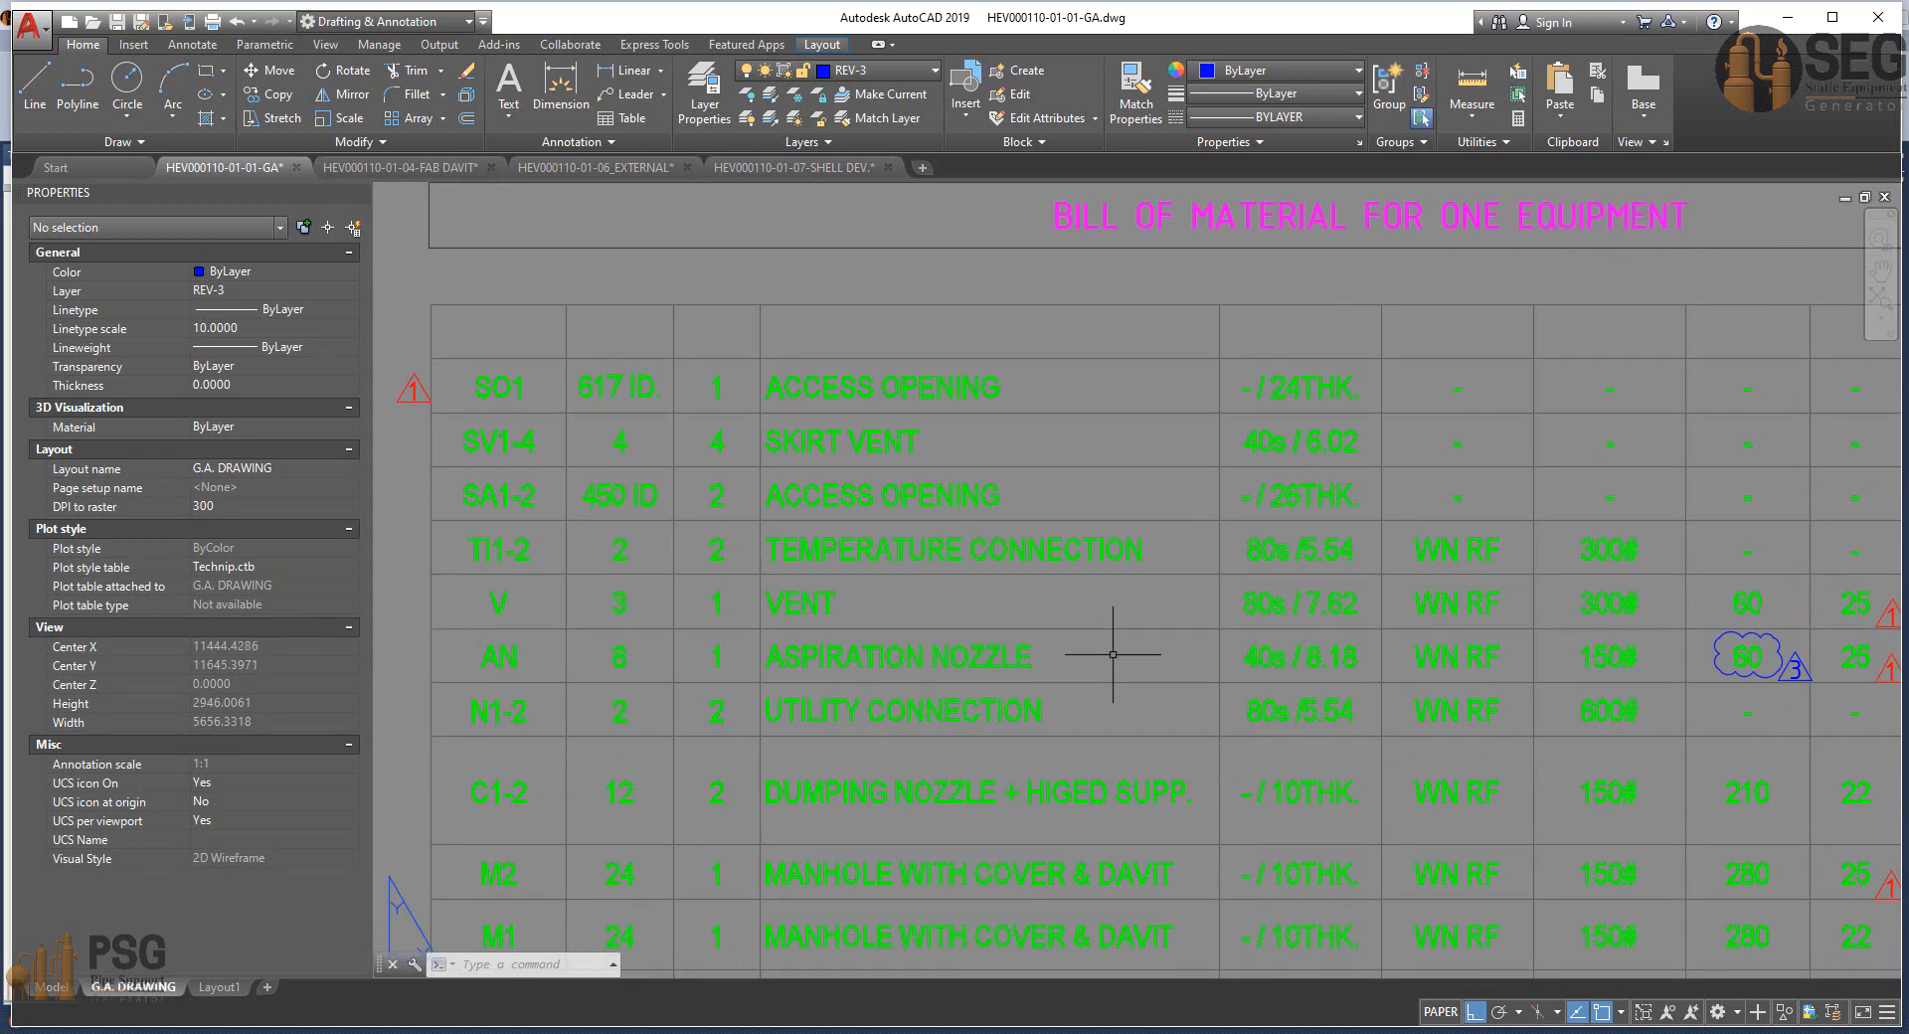
pyautogui.click(1113, 654)
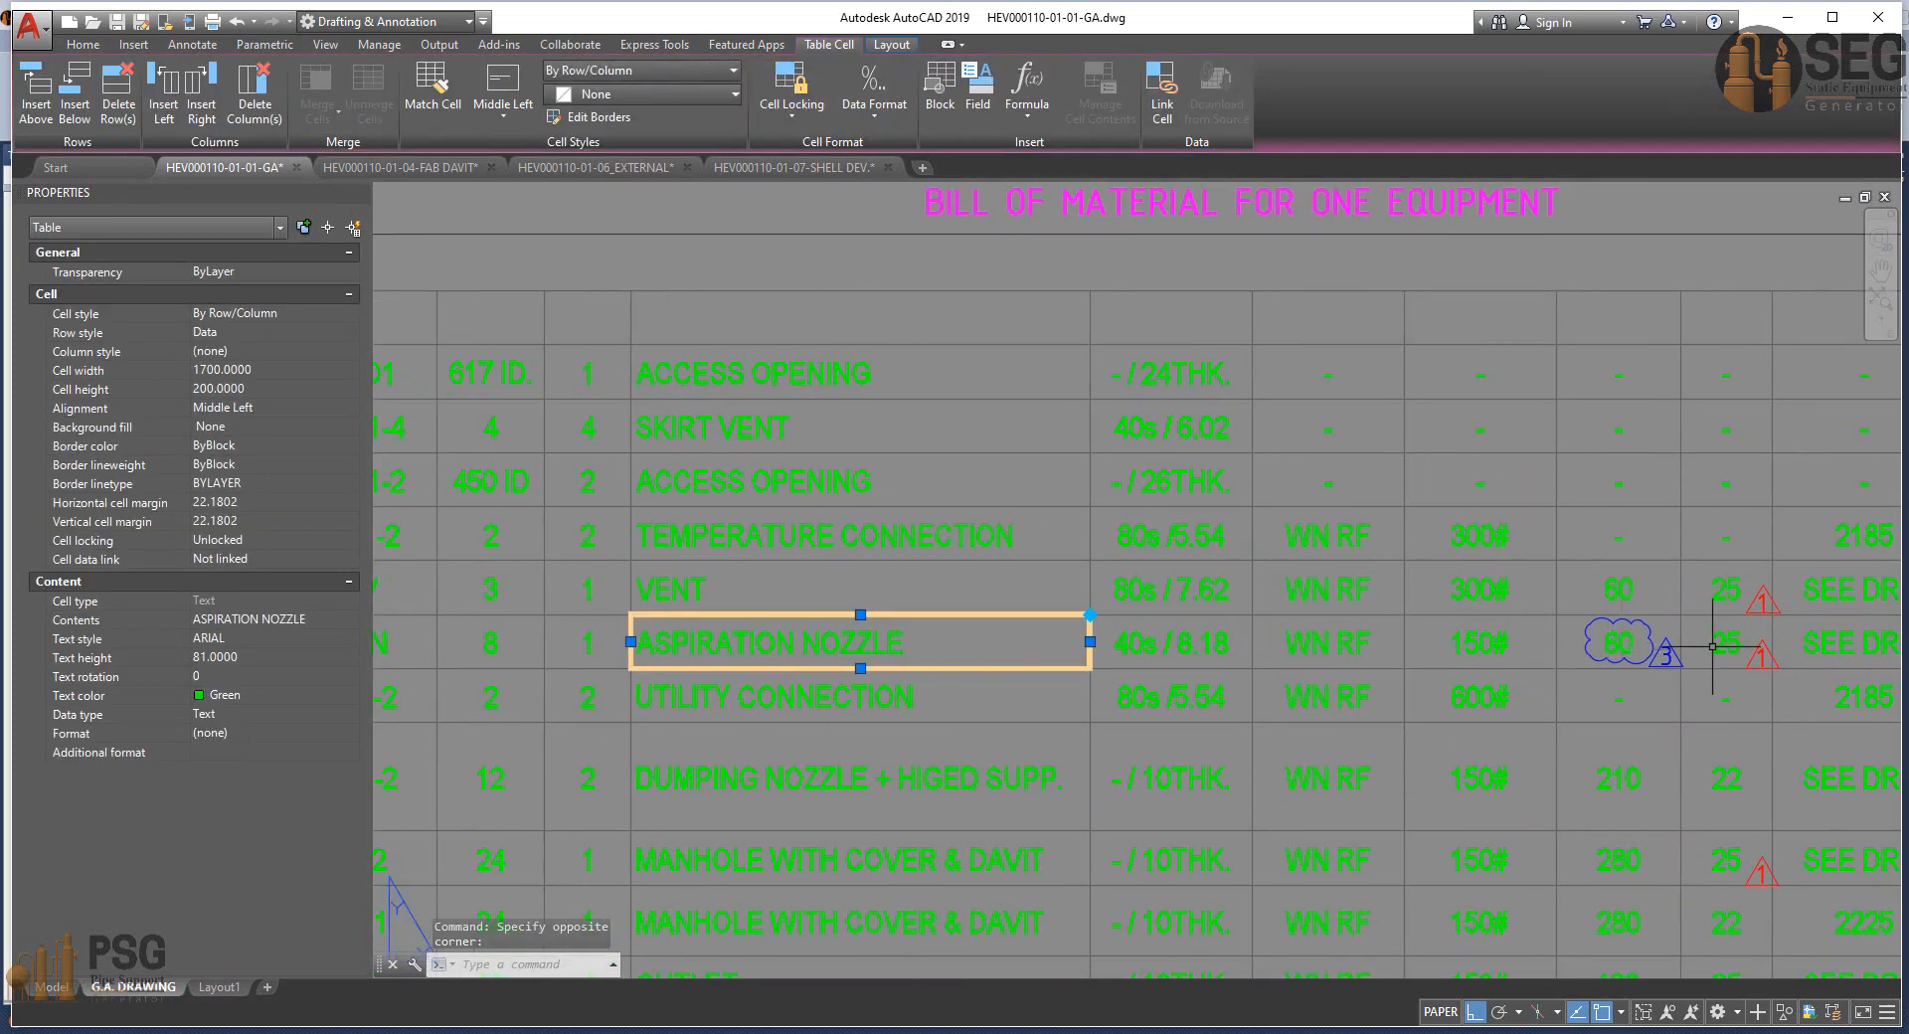
pyautogui.hotkey('alt', 'Tab')
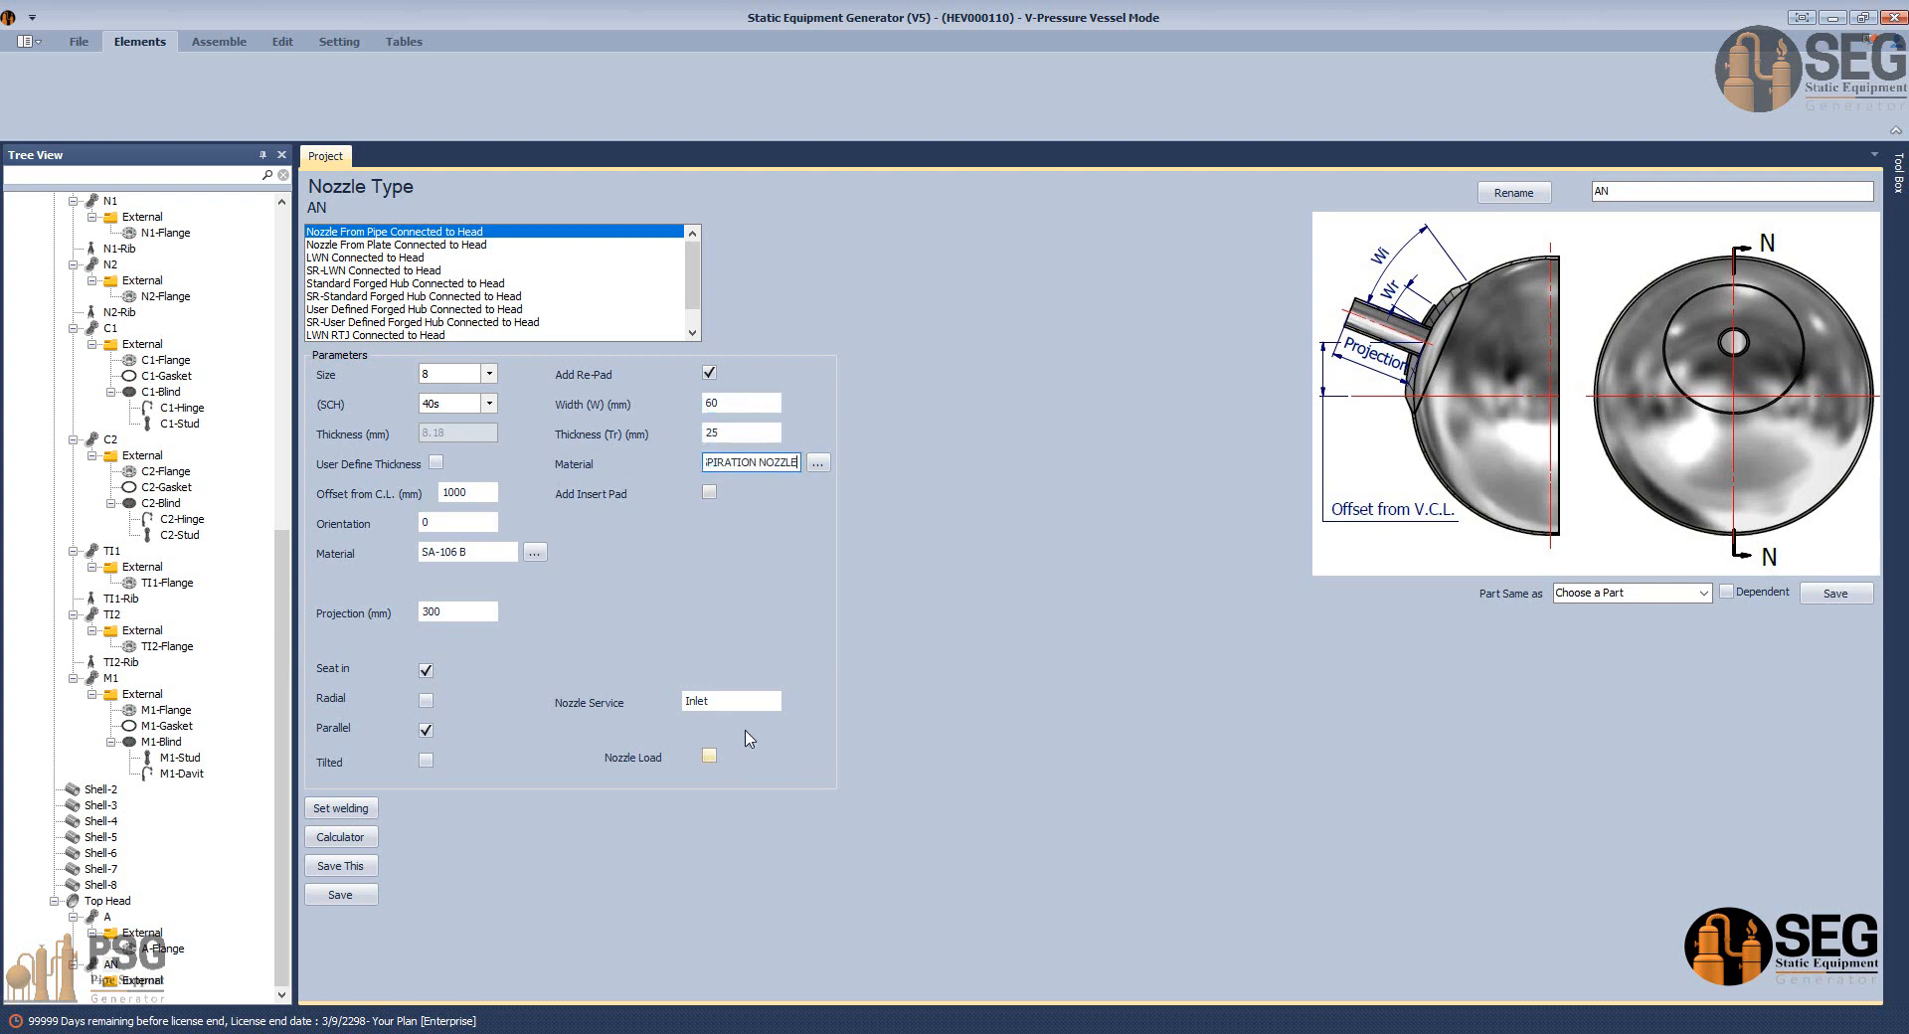
# Assign SA-240 316L to both the re-pad and nozzle AN, with ASPIRATION NOZZLE as the nozzle service, and save the nozzle.
pyautogui.click(818, 464)
pyautogui.write('sa-')
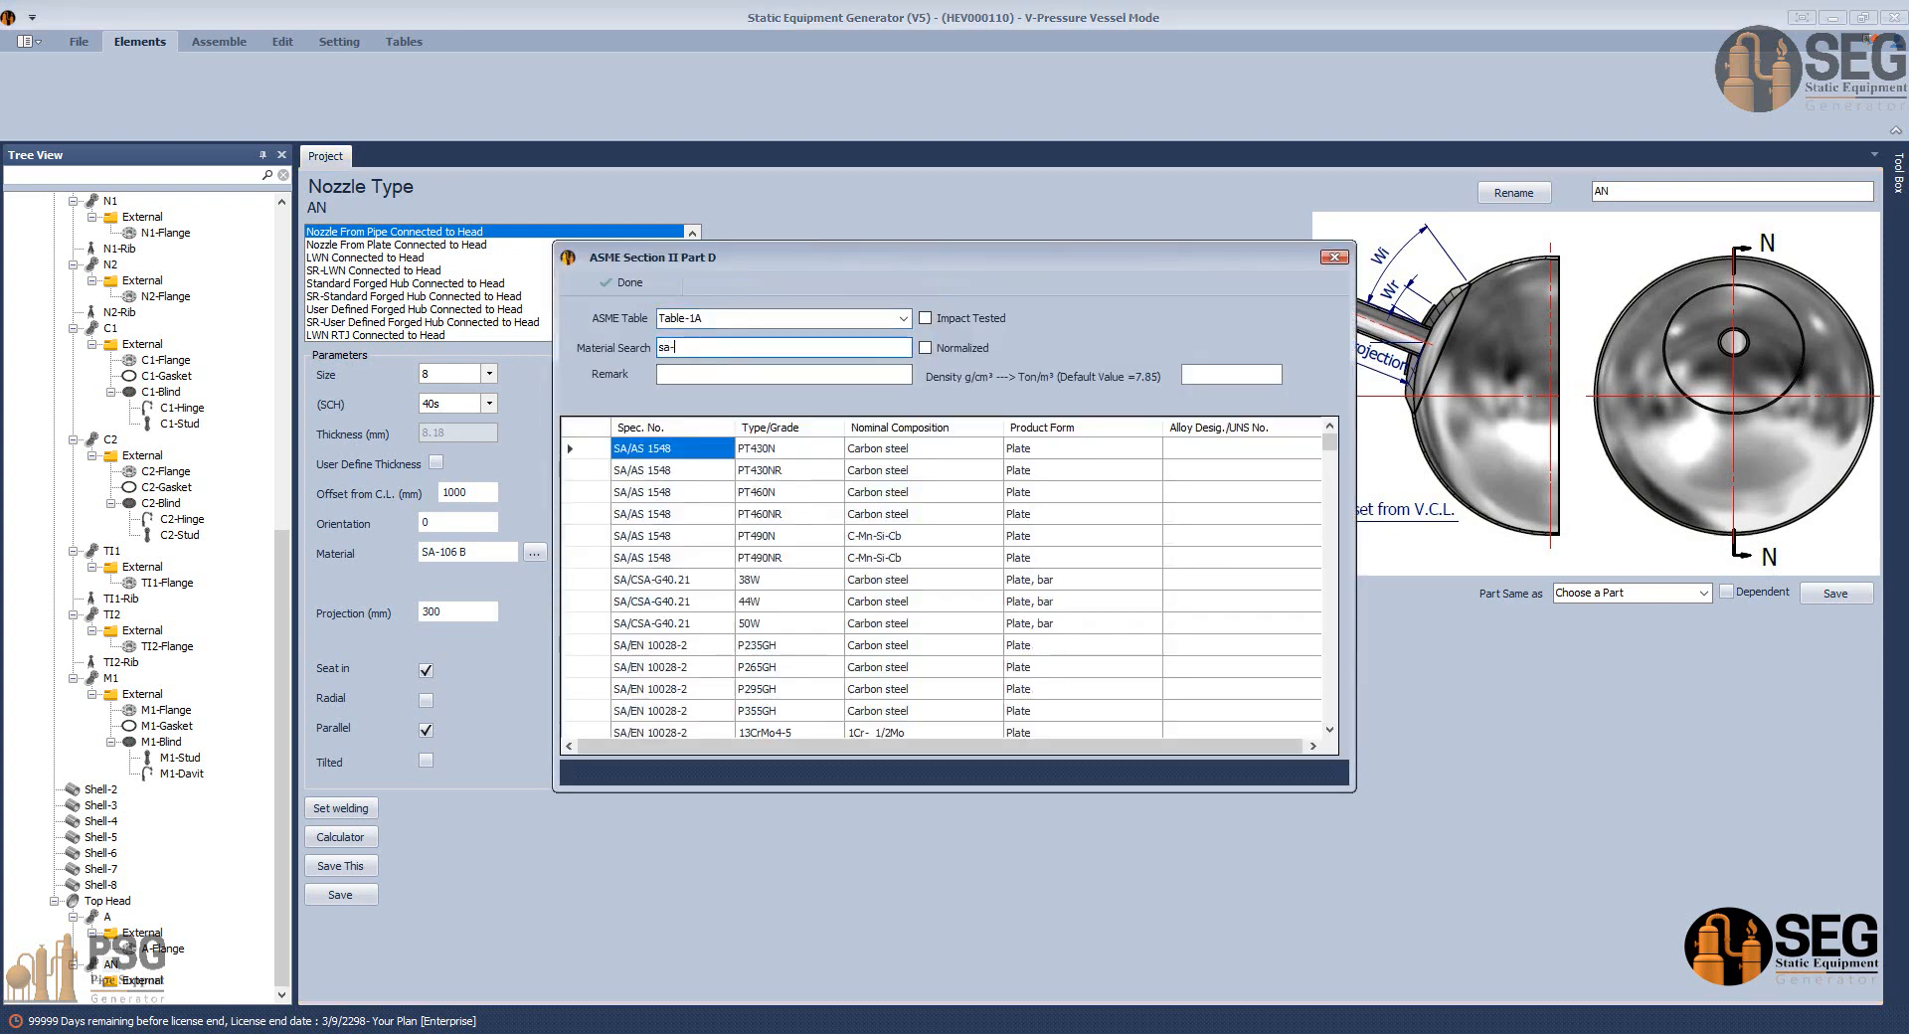
pyautogui.write('240')
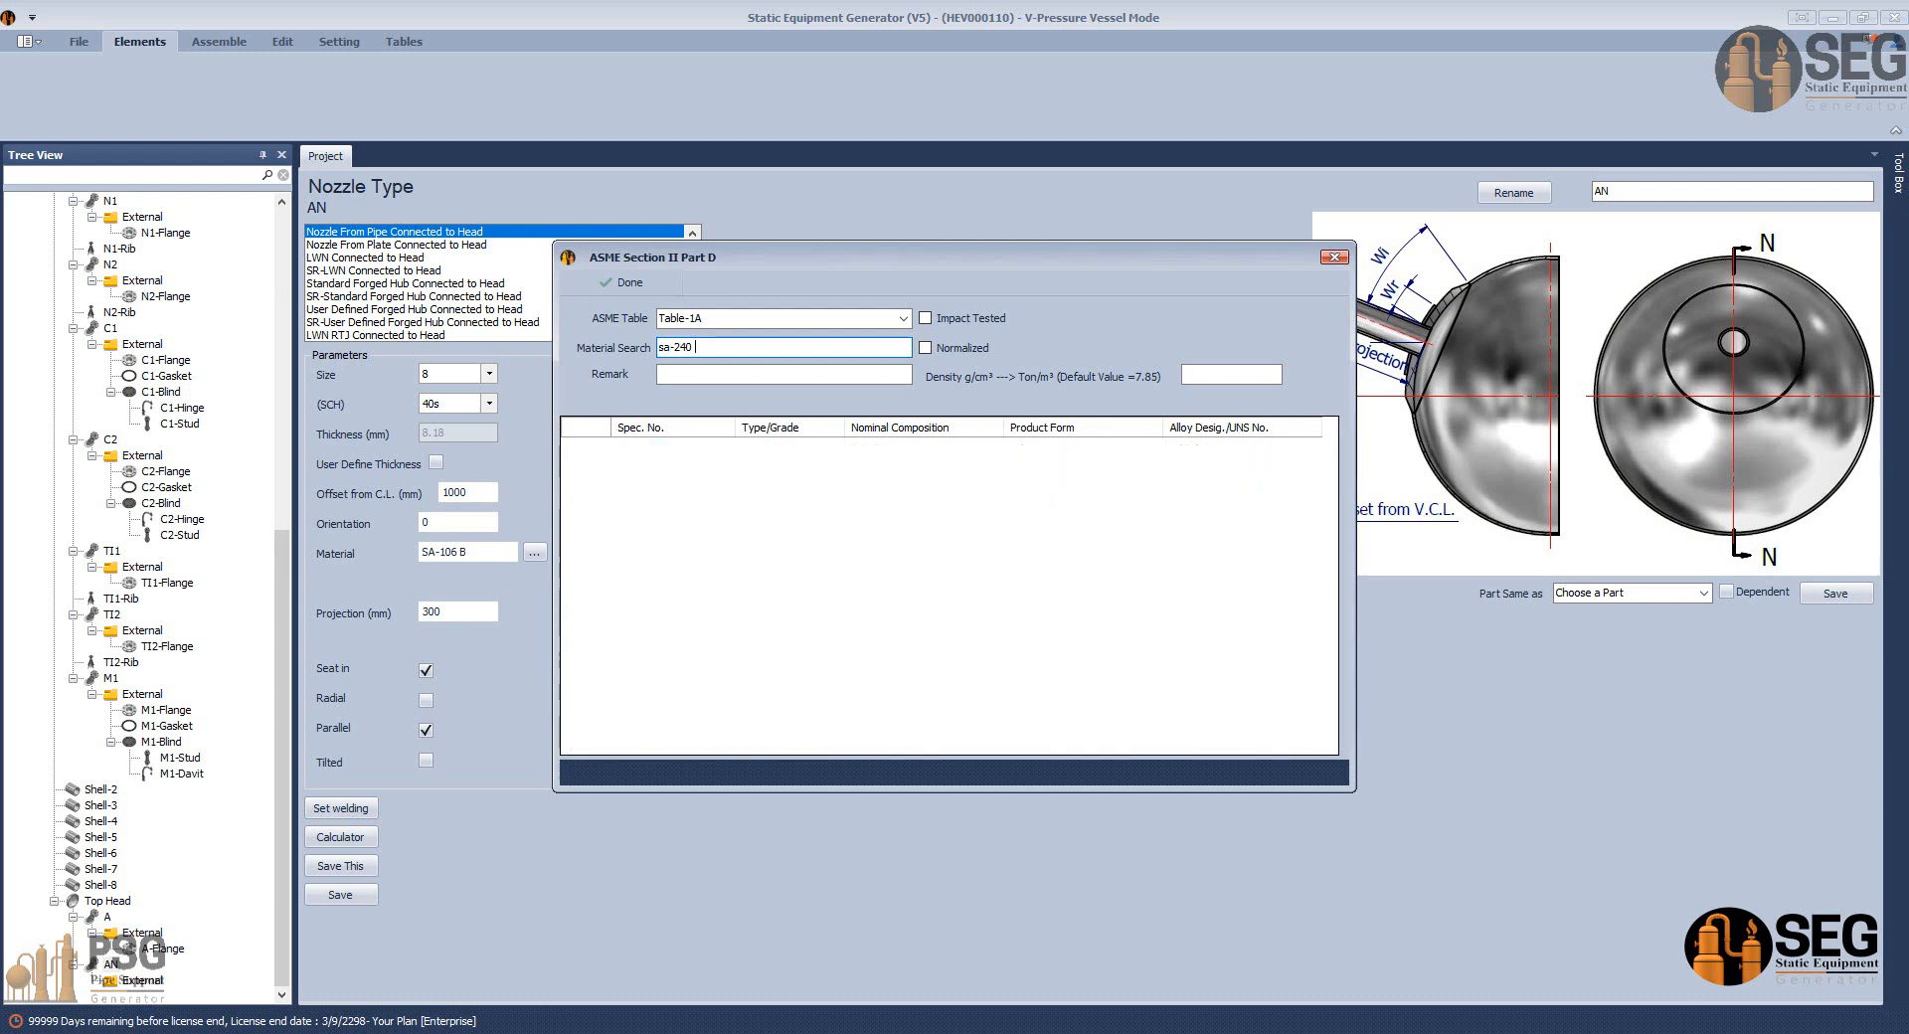
pyautogui.press('BackSpace')
pyautogui.scroll(-3, 704, 709)
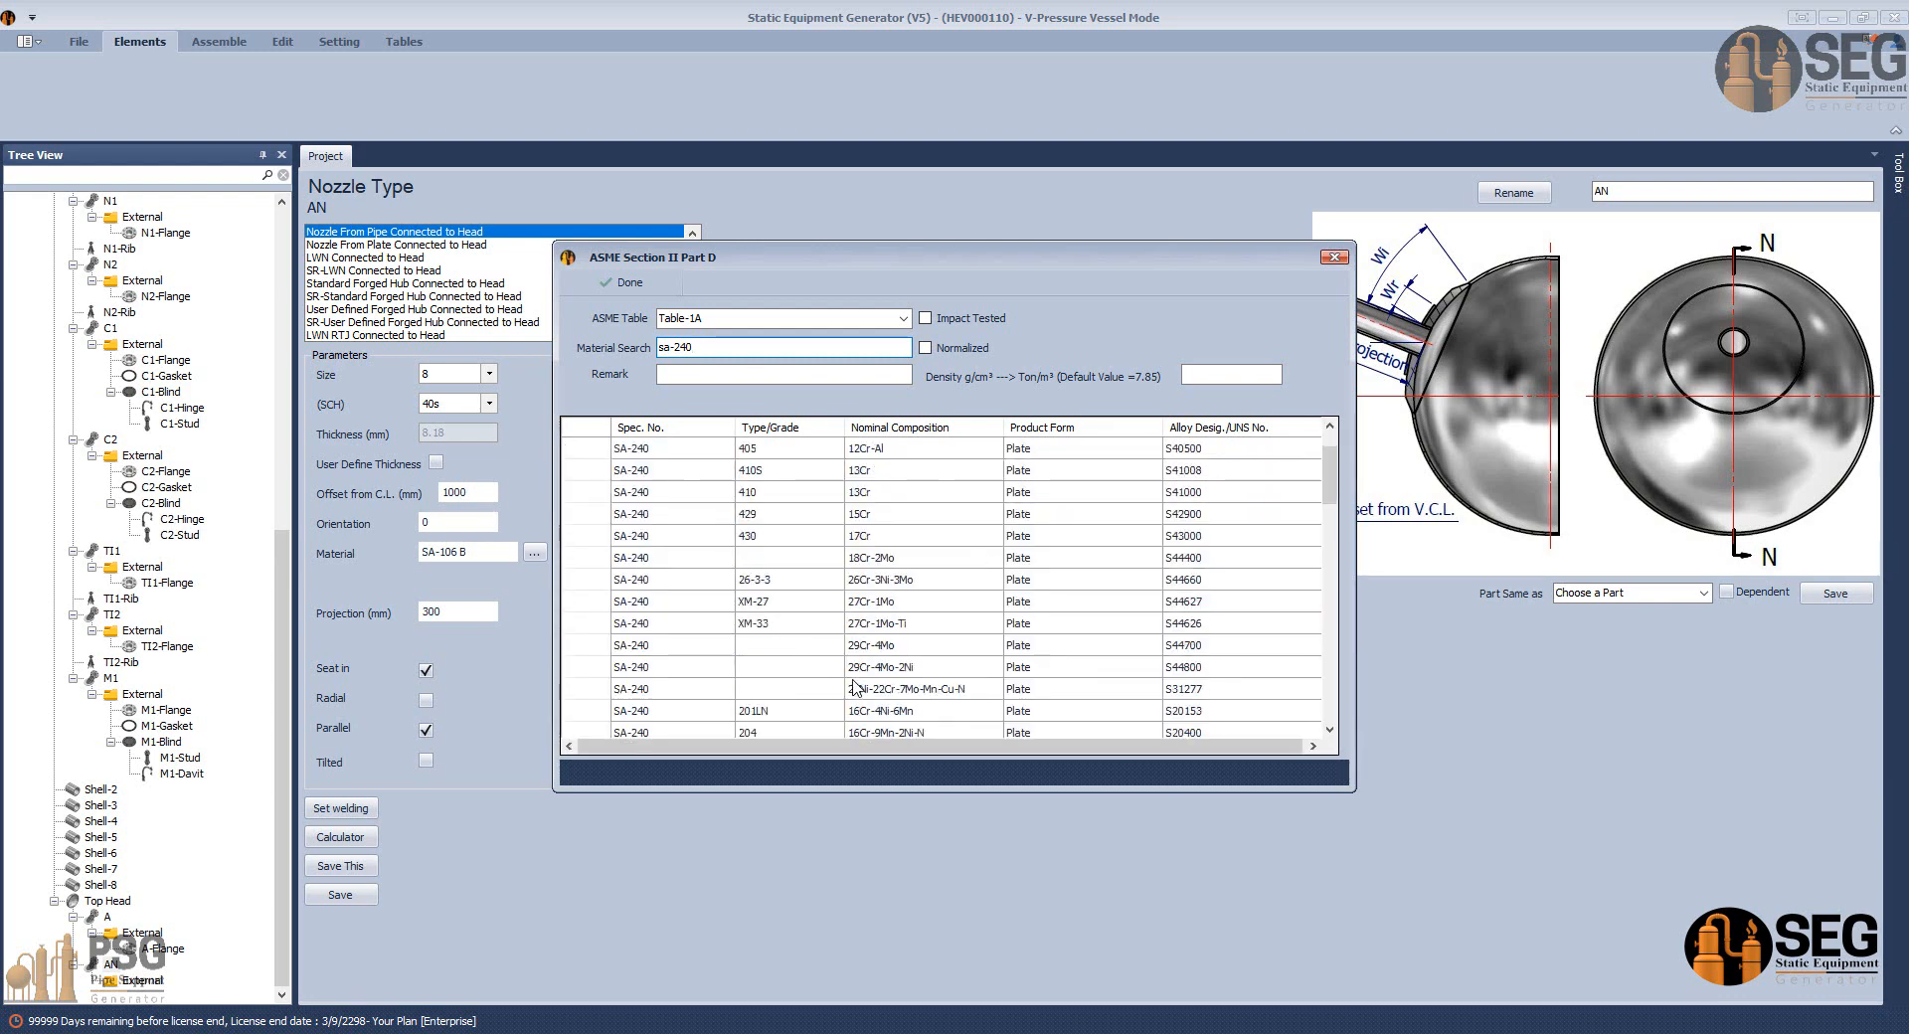
pyautogui.click(623, 623)
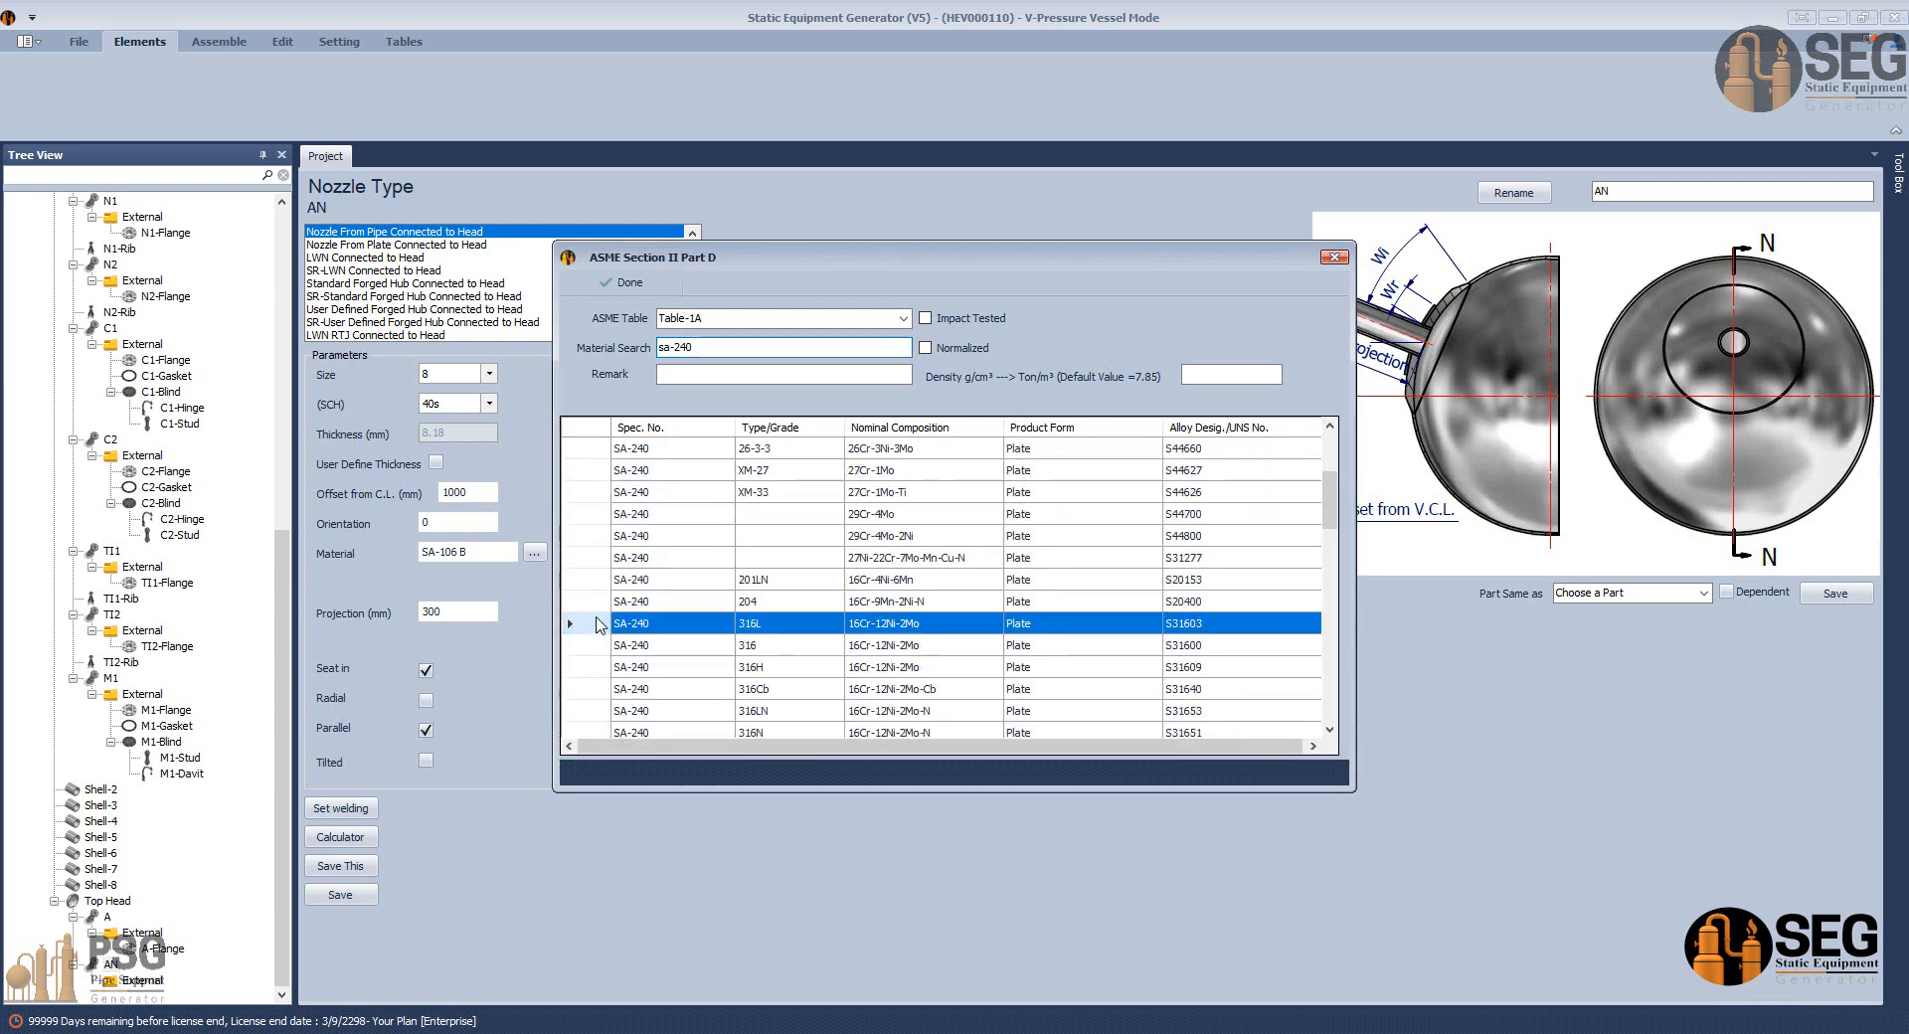
pyautogui.click(624, 283)
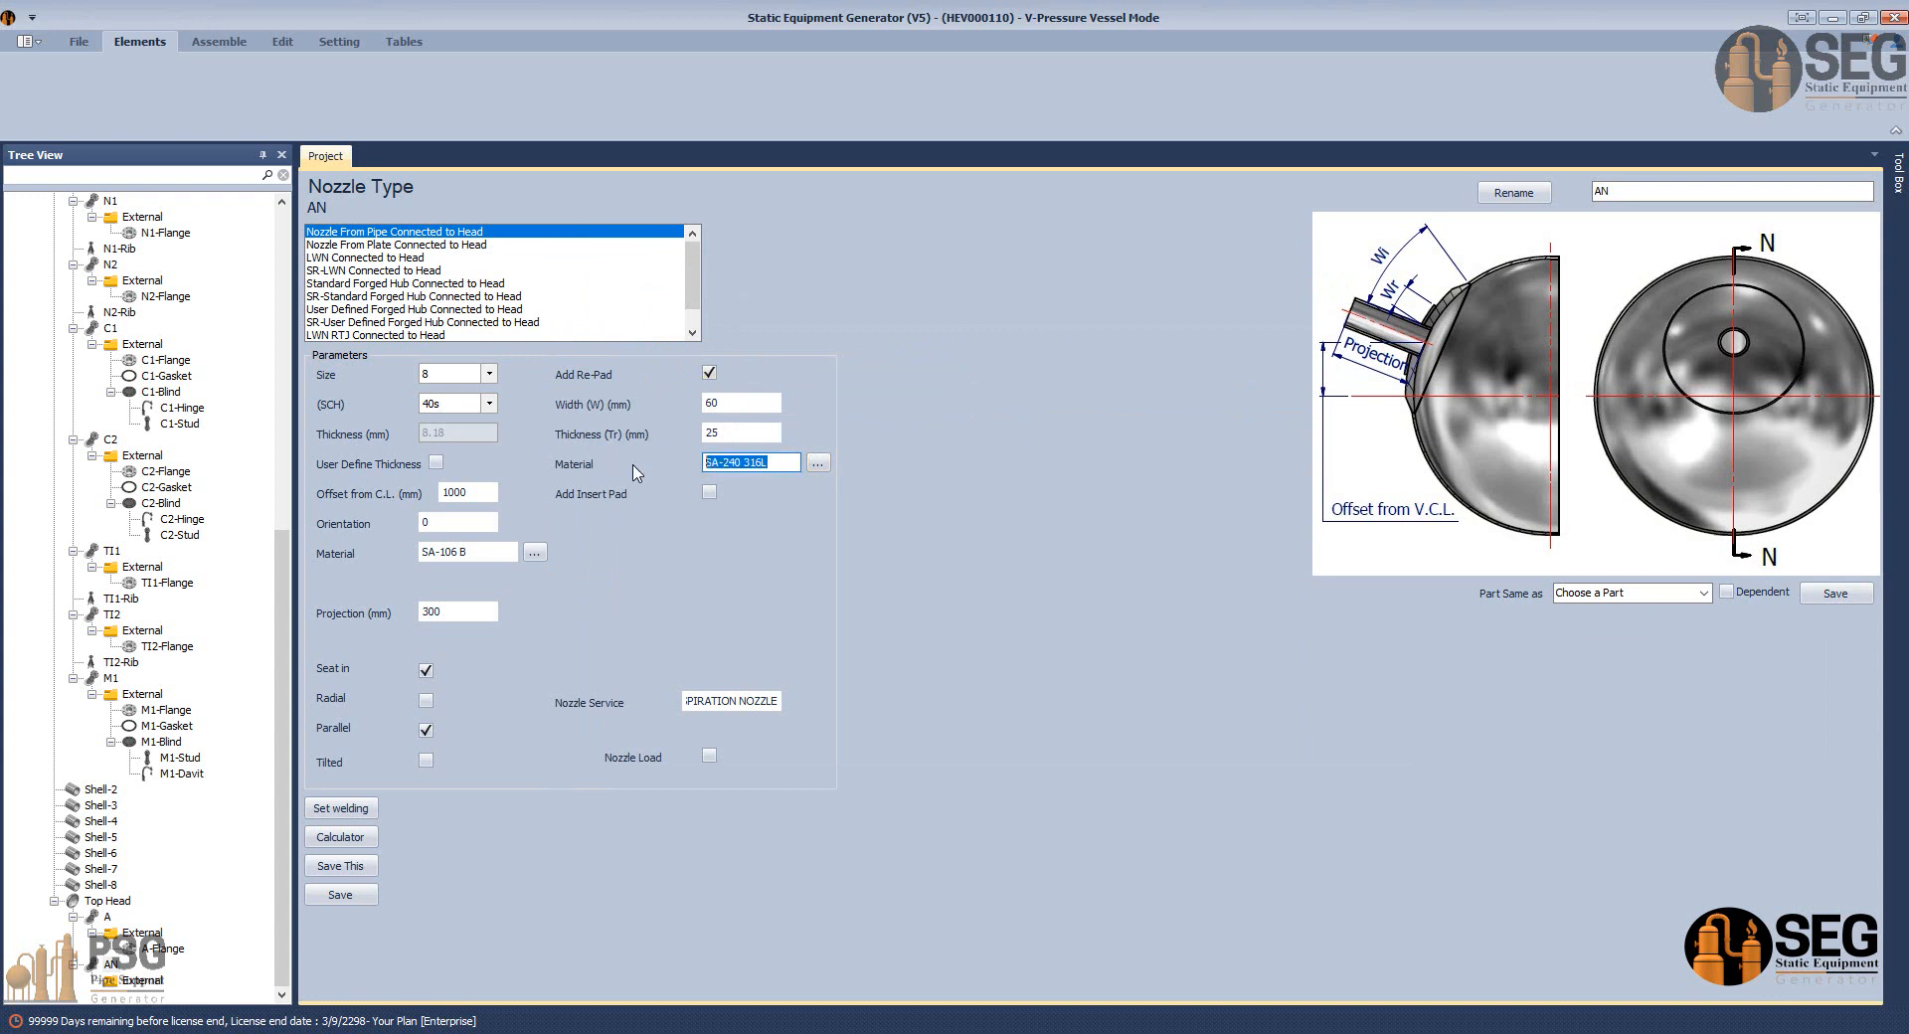
pyautogui.moveTo(481, 555); pyautogui.dragTo(367, 548)
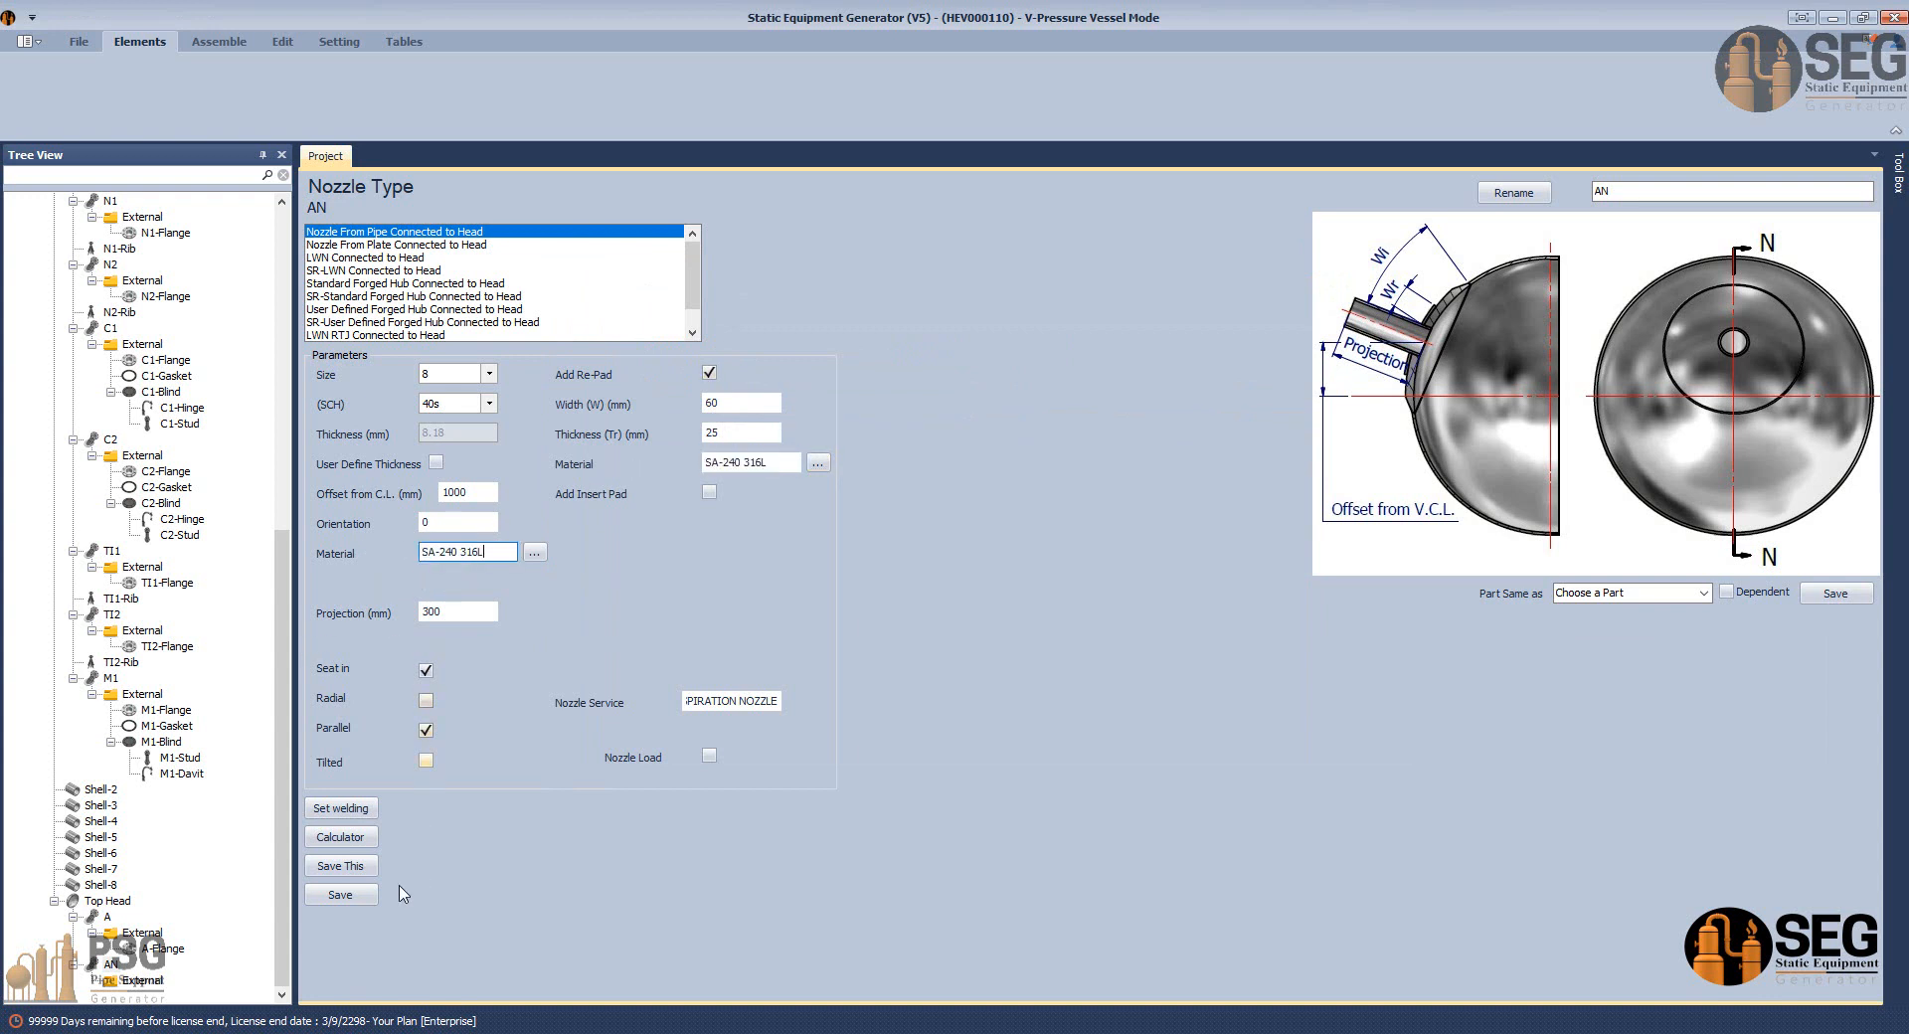
pyautogui.click(339, 903)
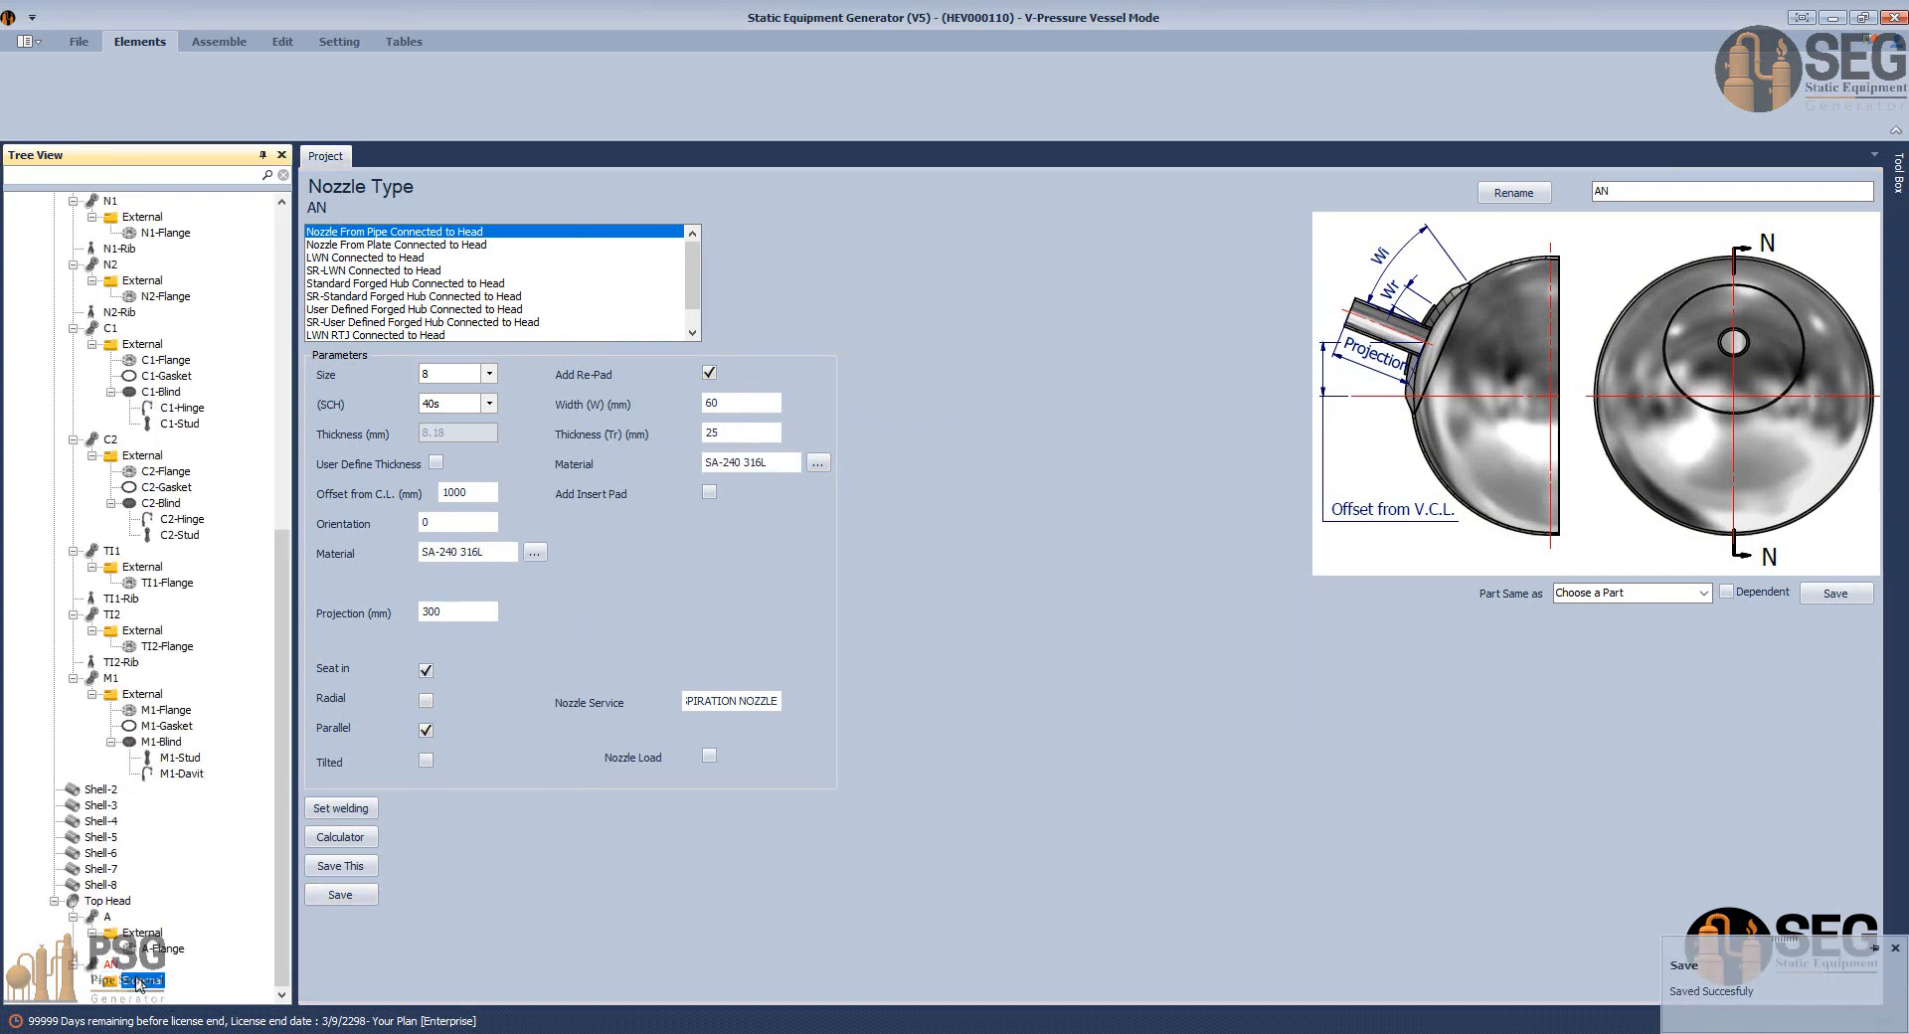
# Add a flange named AN-Flange to nozzle AN's External node and open its parameters.
pyautogui.click(292, 78)
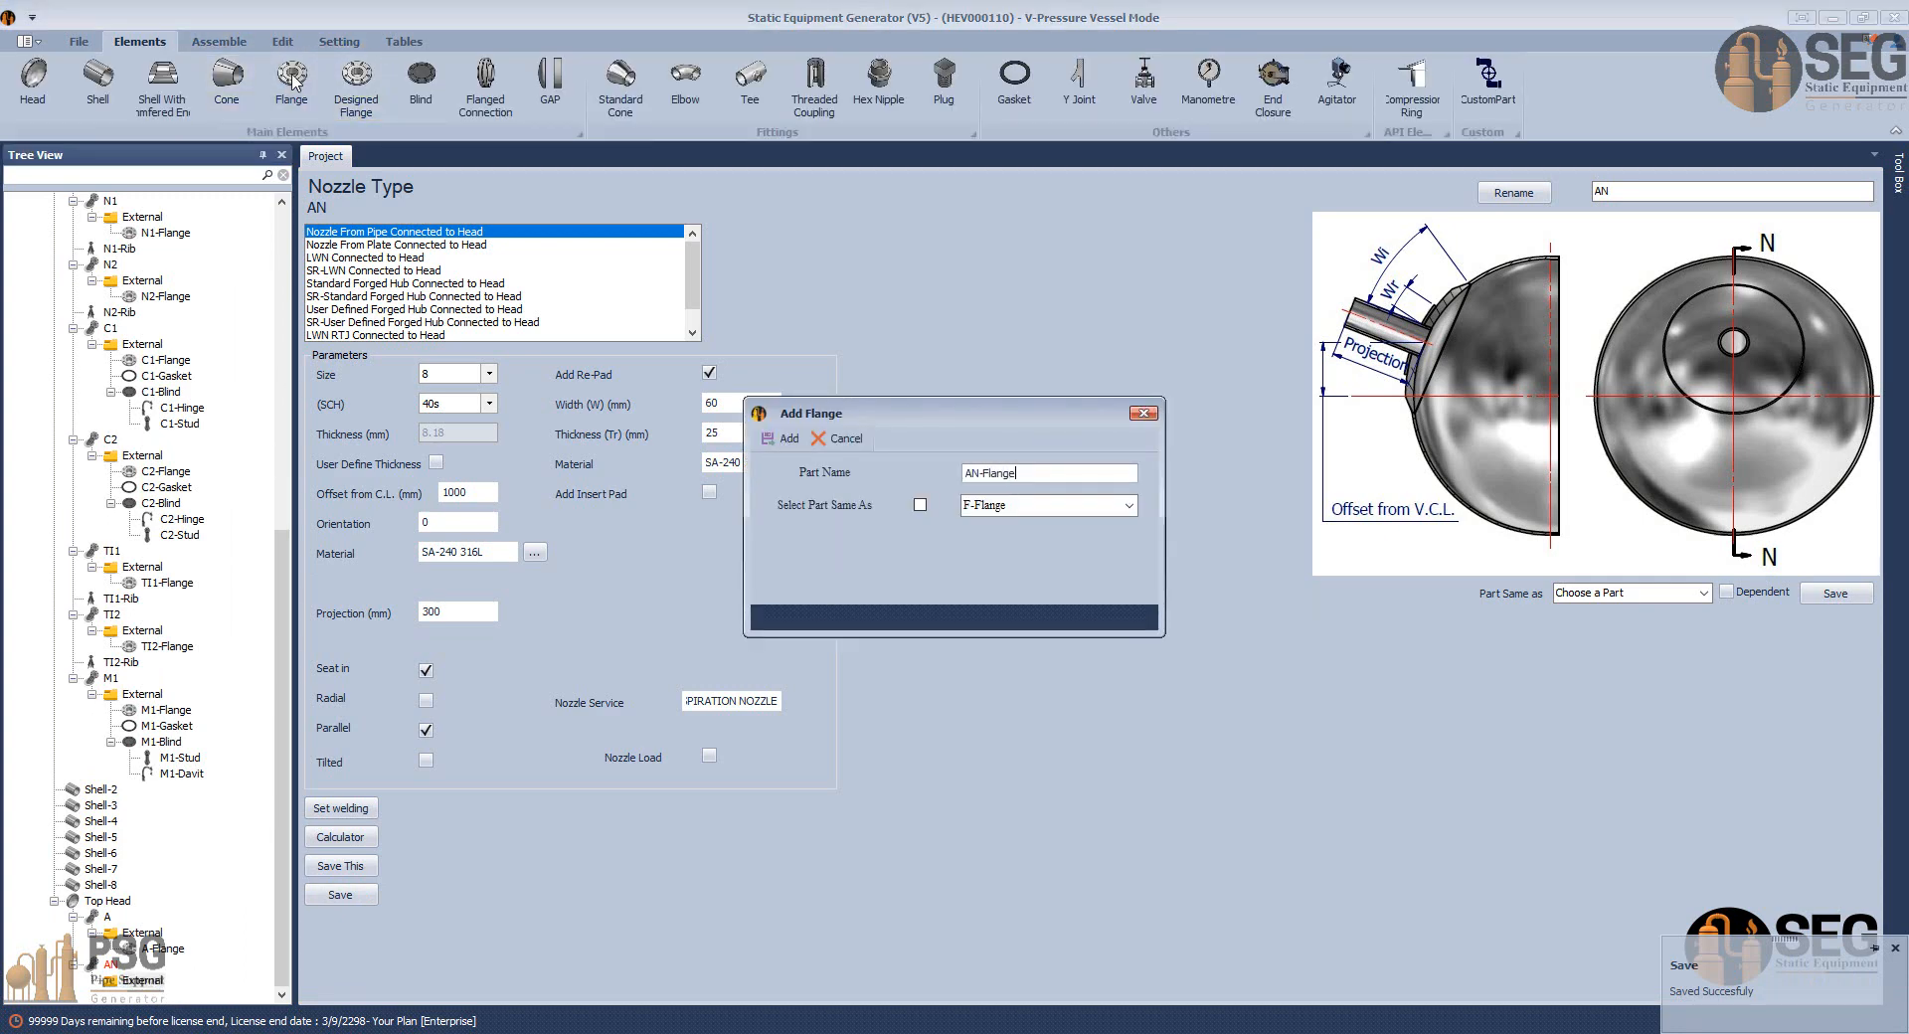
pyautogui.write('AN-Flange')
pyautogui.press('Return')
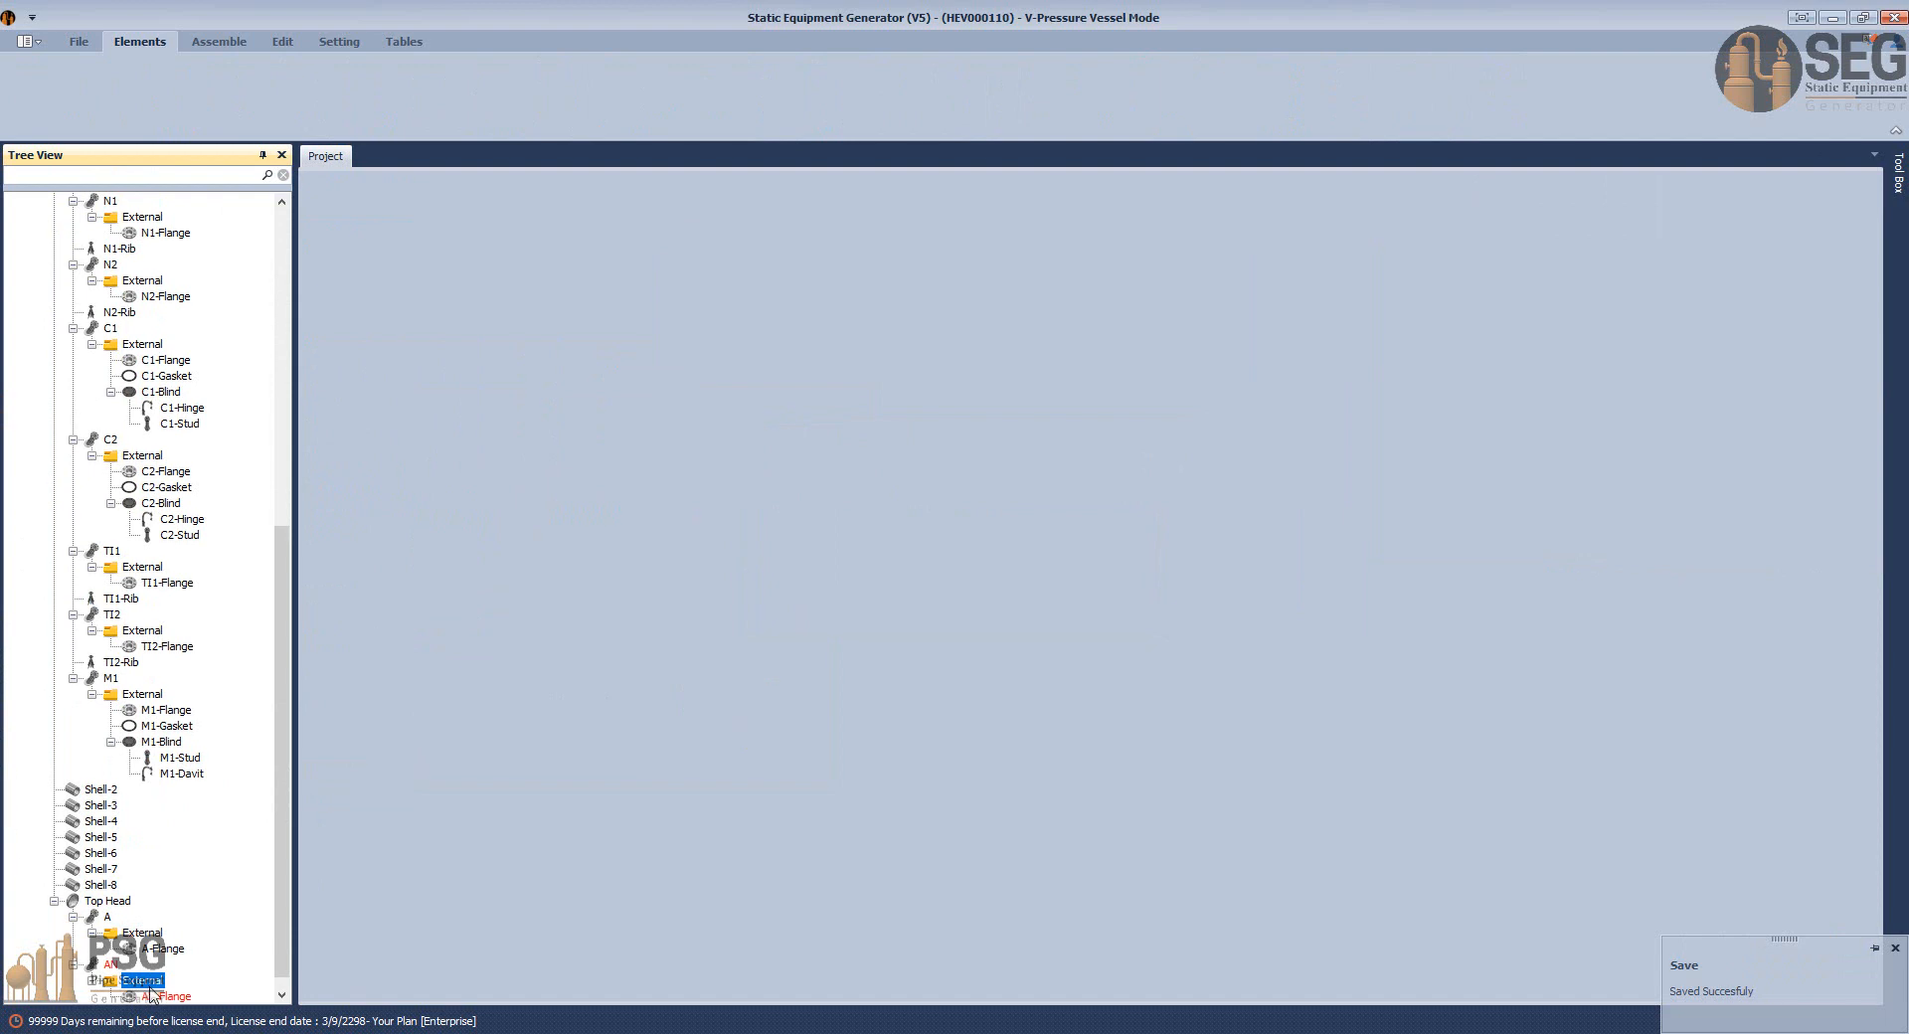
pyautogui.click(154, 997)
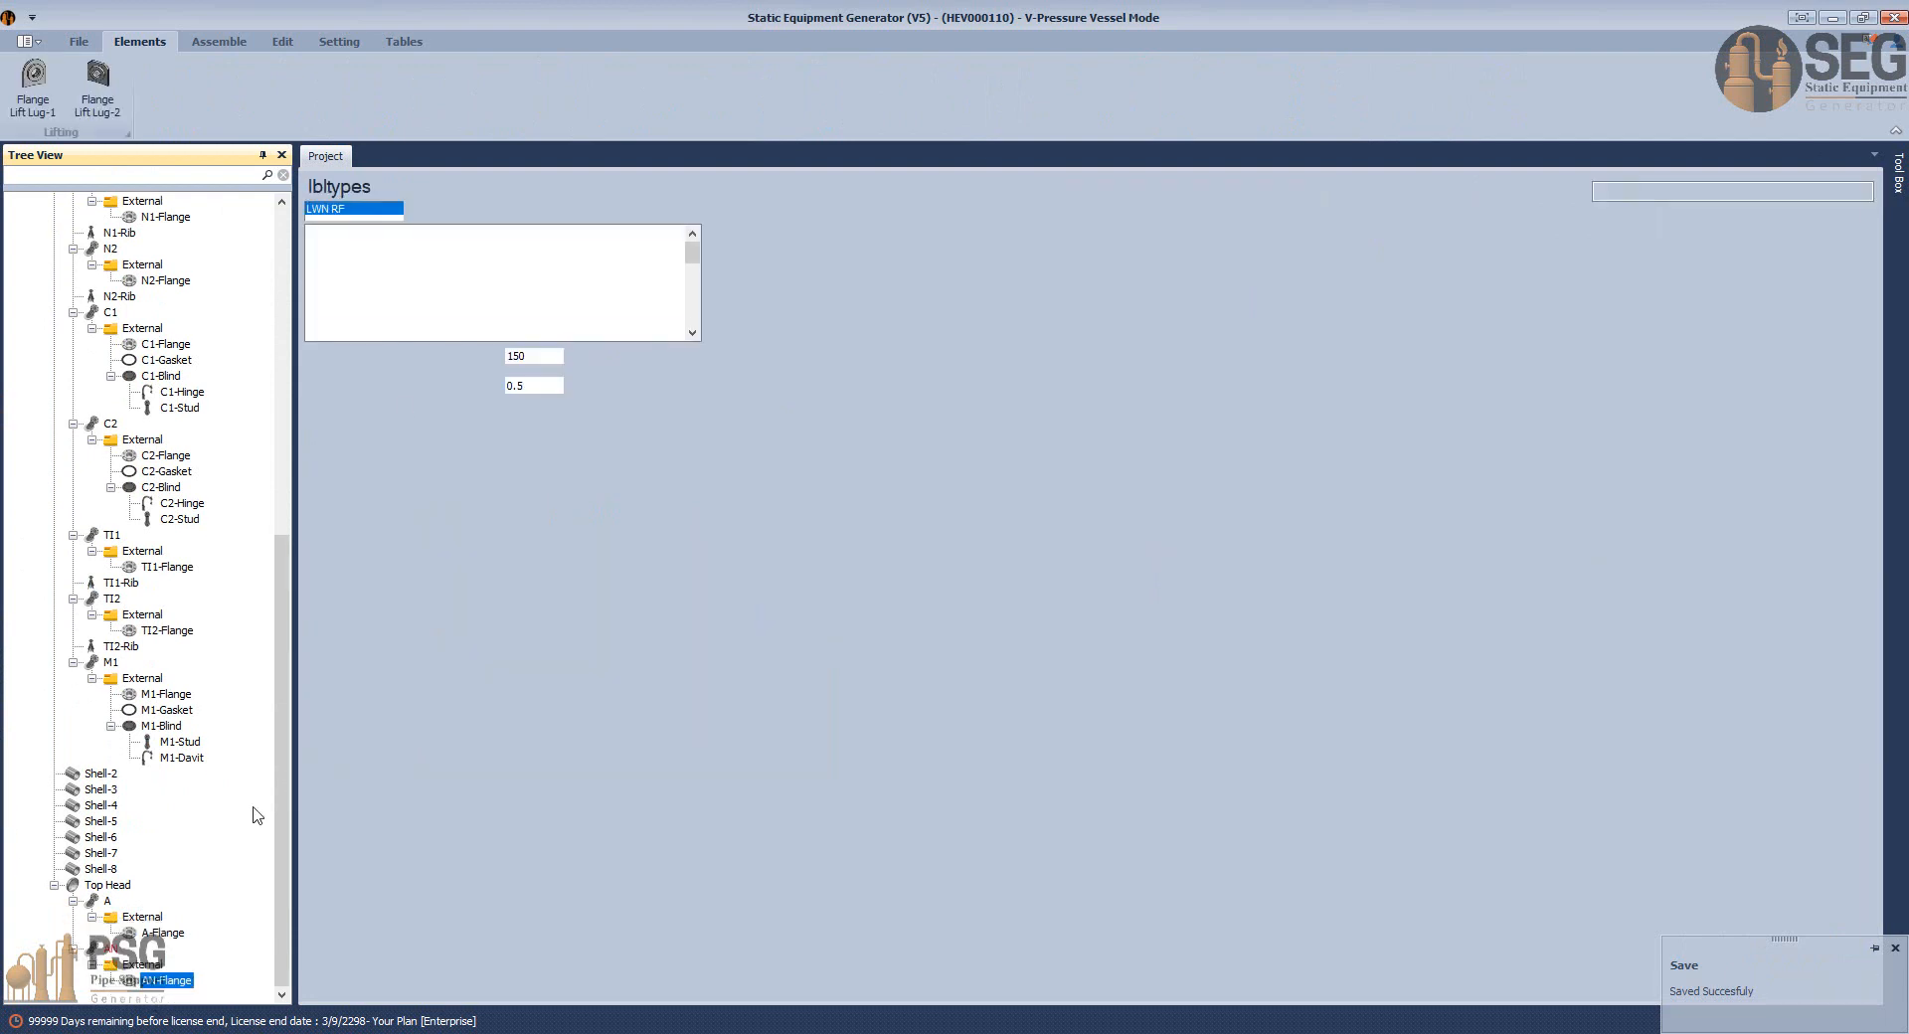
# Define AN-Flange as WN-RF ASME B16.5, size 8, schedule 40s, checking row AN of the AutoCAD nozzle schedule, and save it.
pyautogui.click(362, 310)
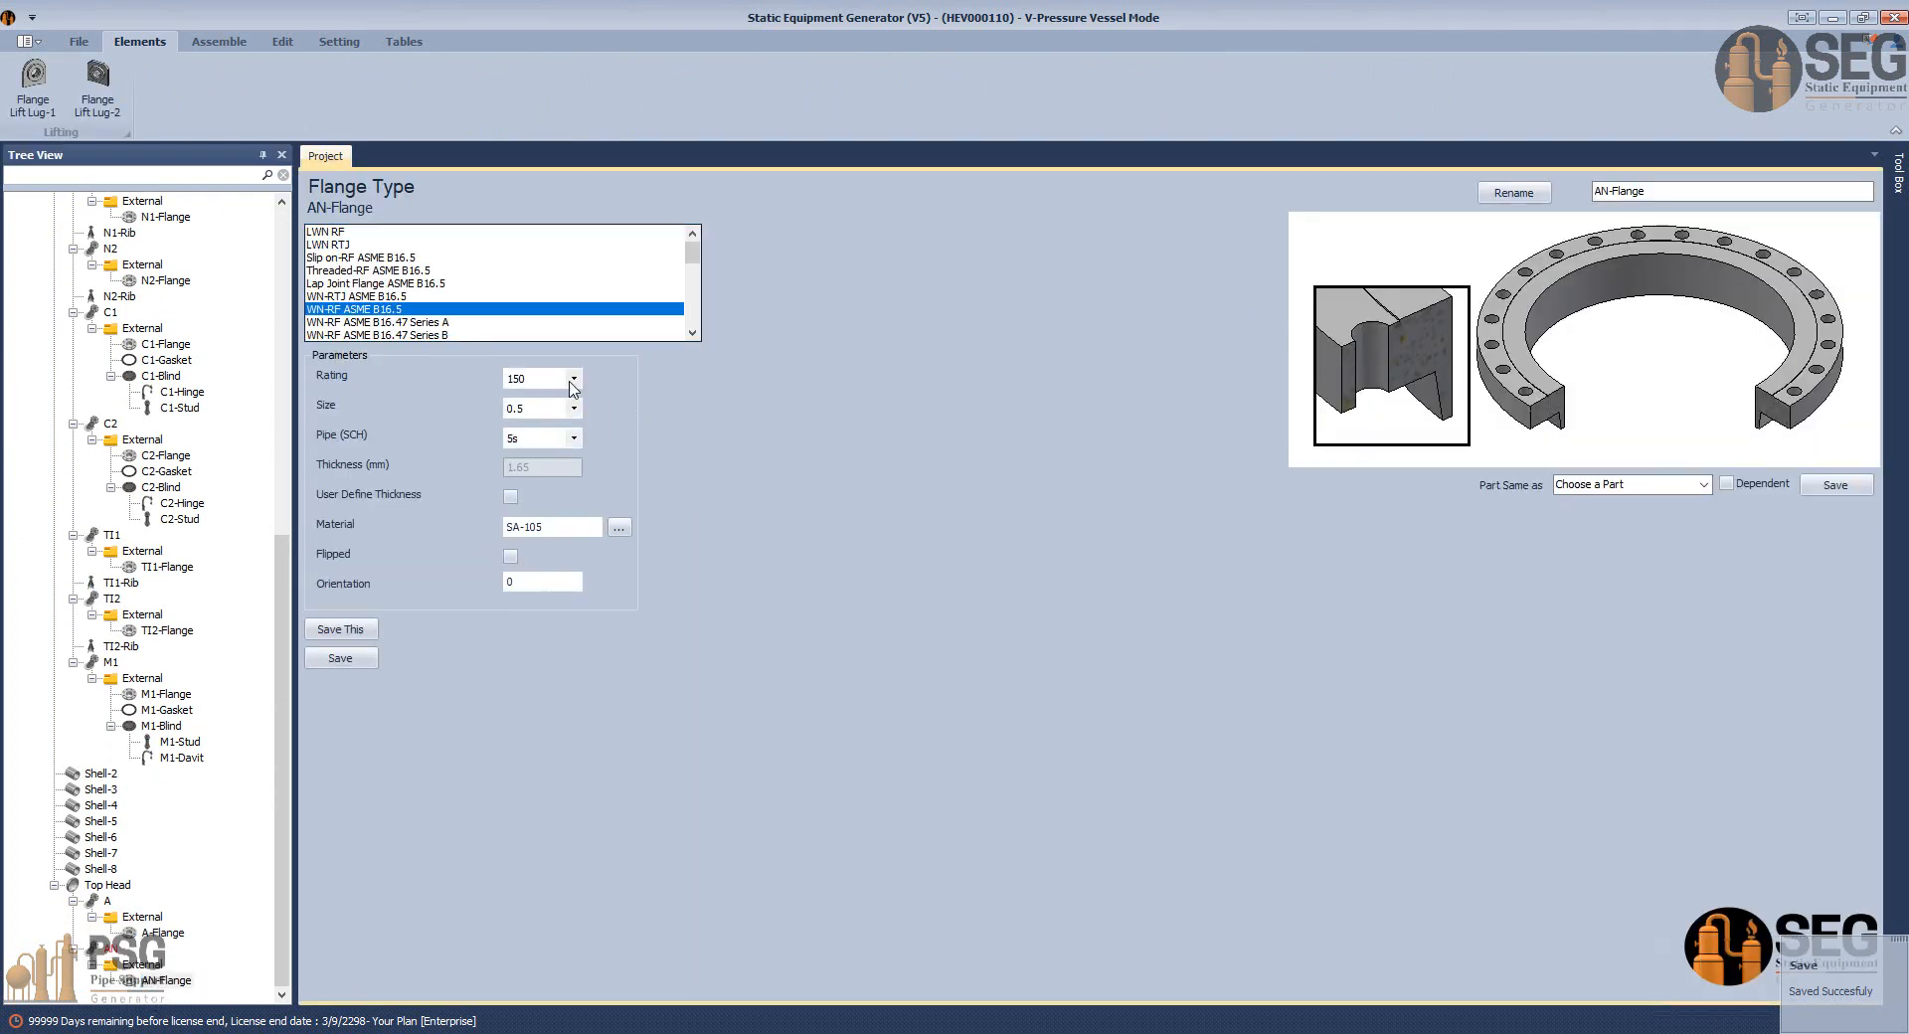
pyautogui.click(1014, 955)
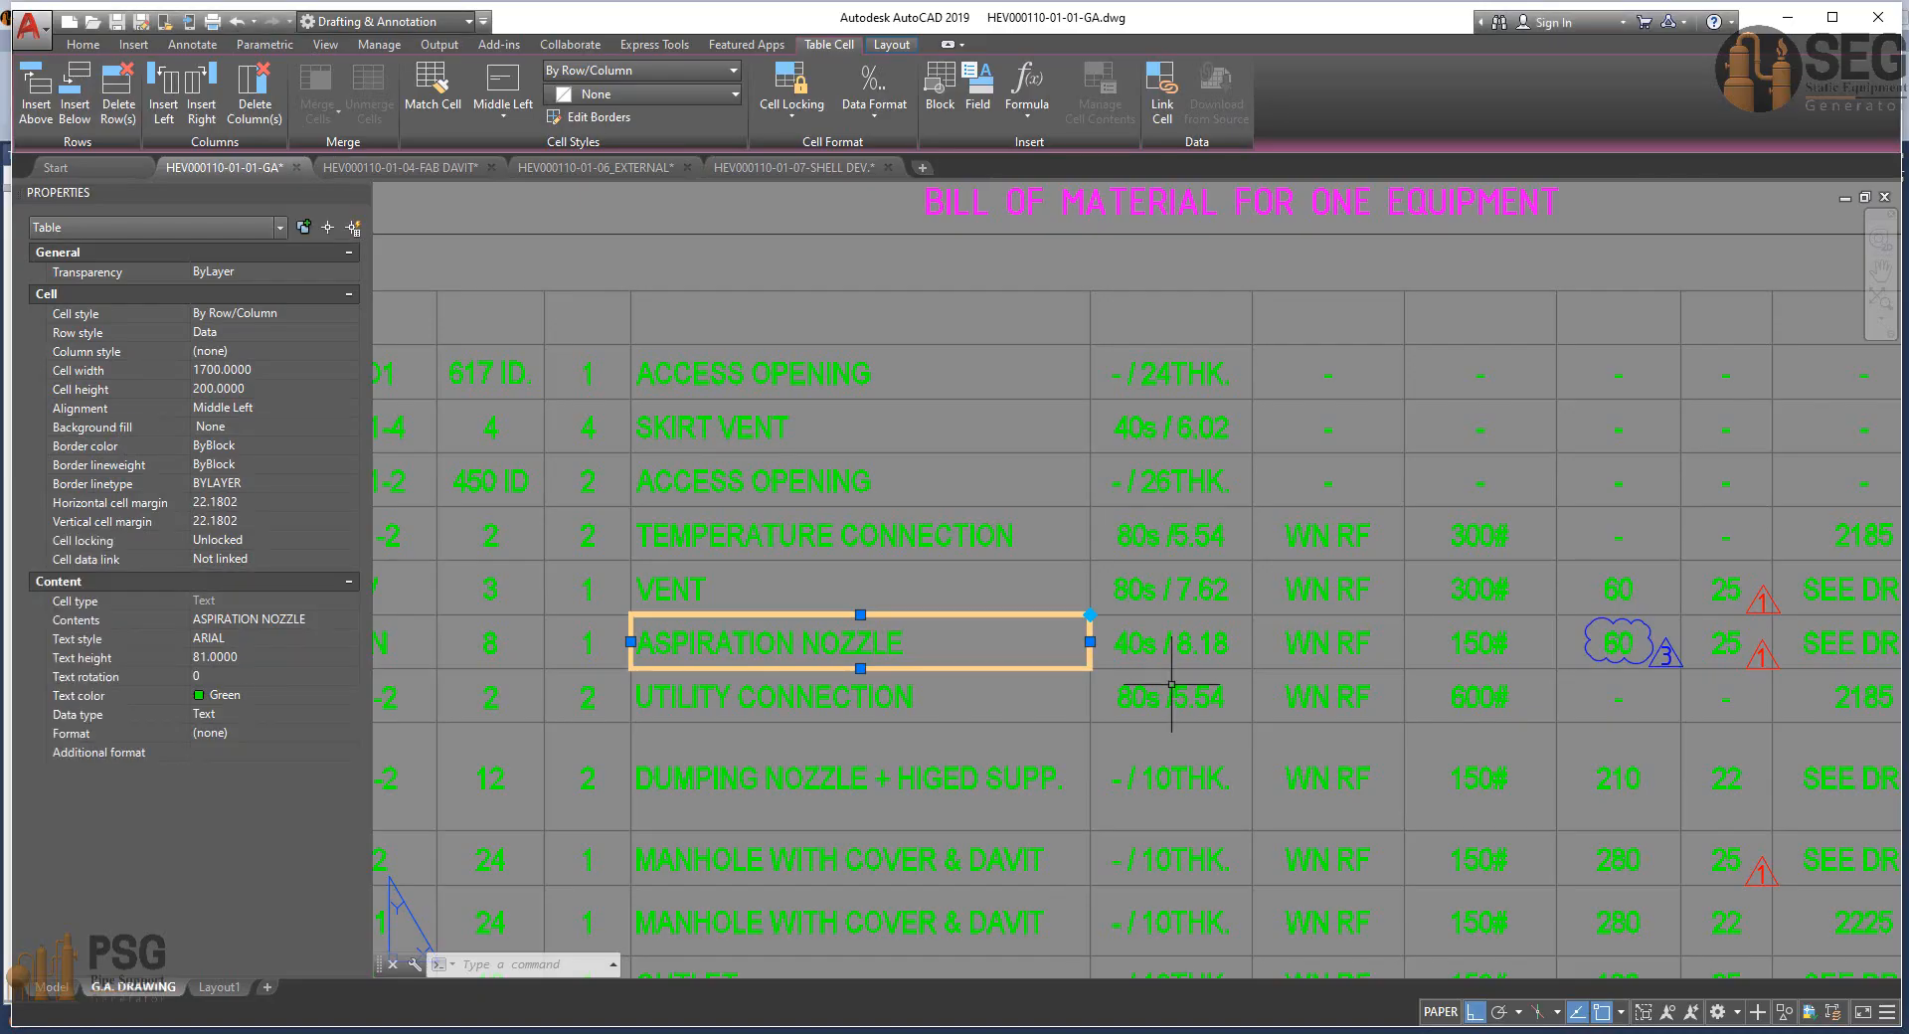
pyautogui.click(1482, 644)
pyautogui.hotkey('alt', 'Tab')
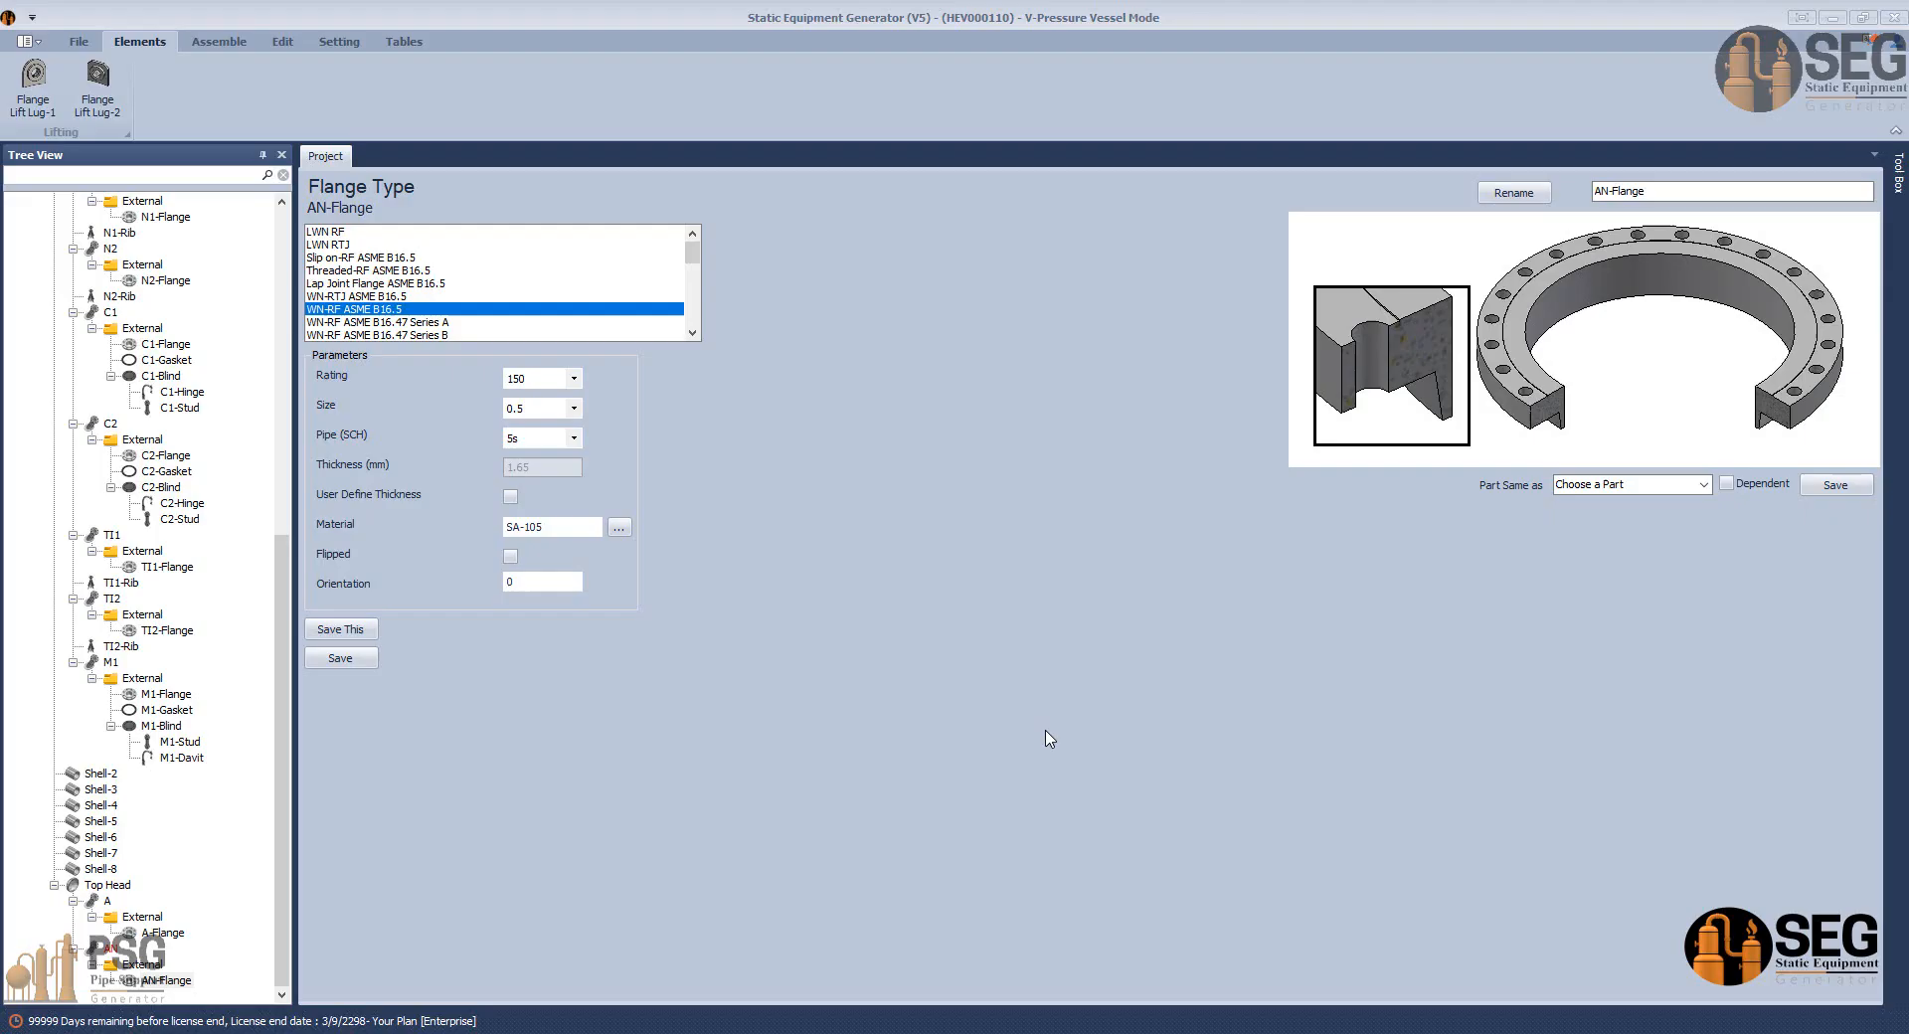
pyautogui.click(574, 409)
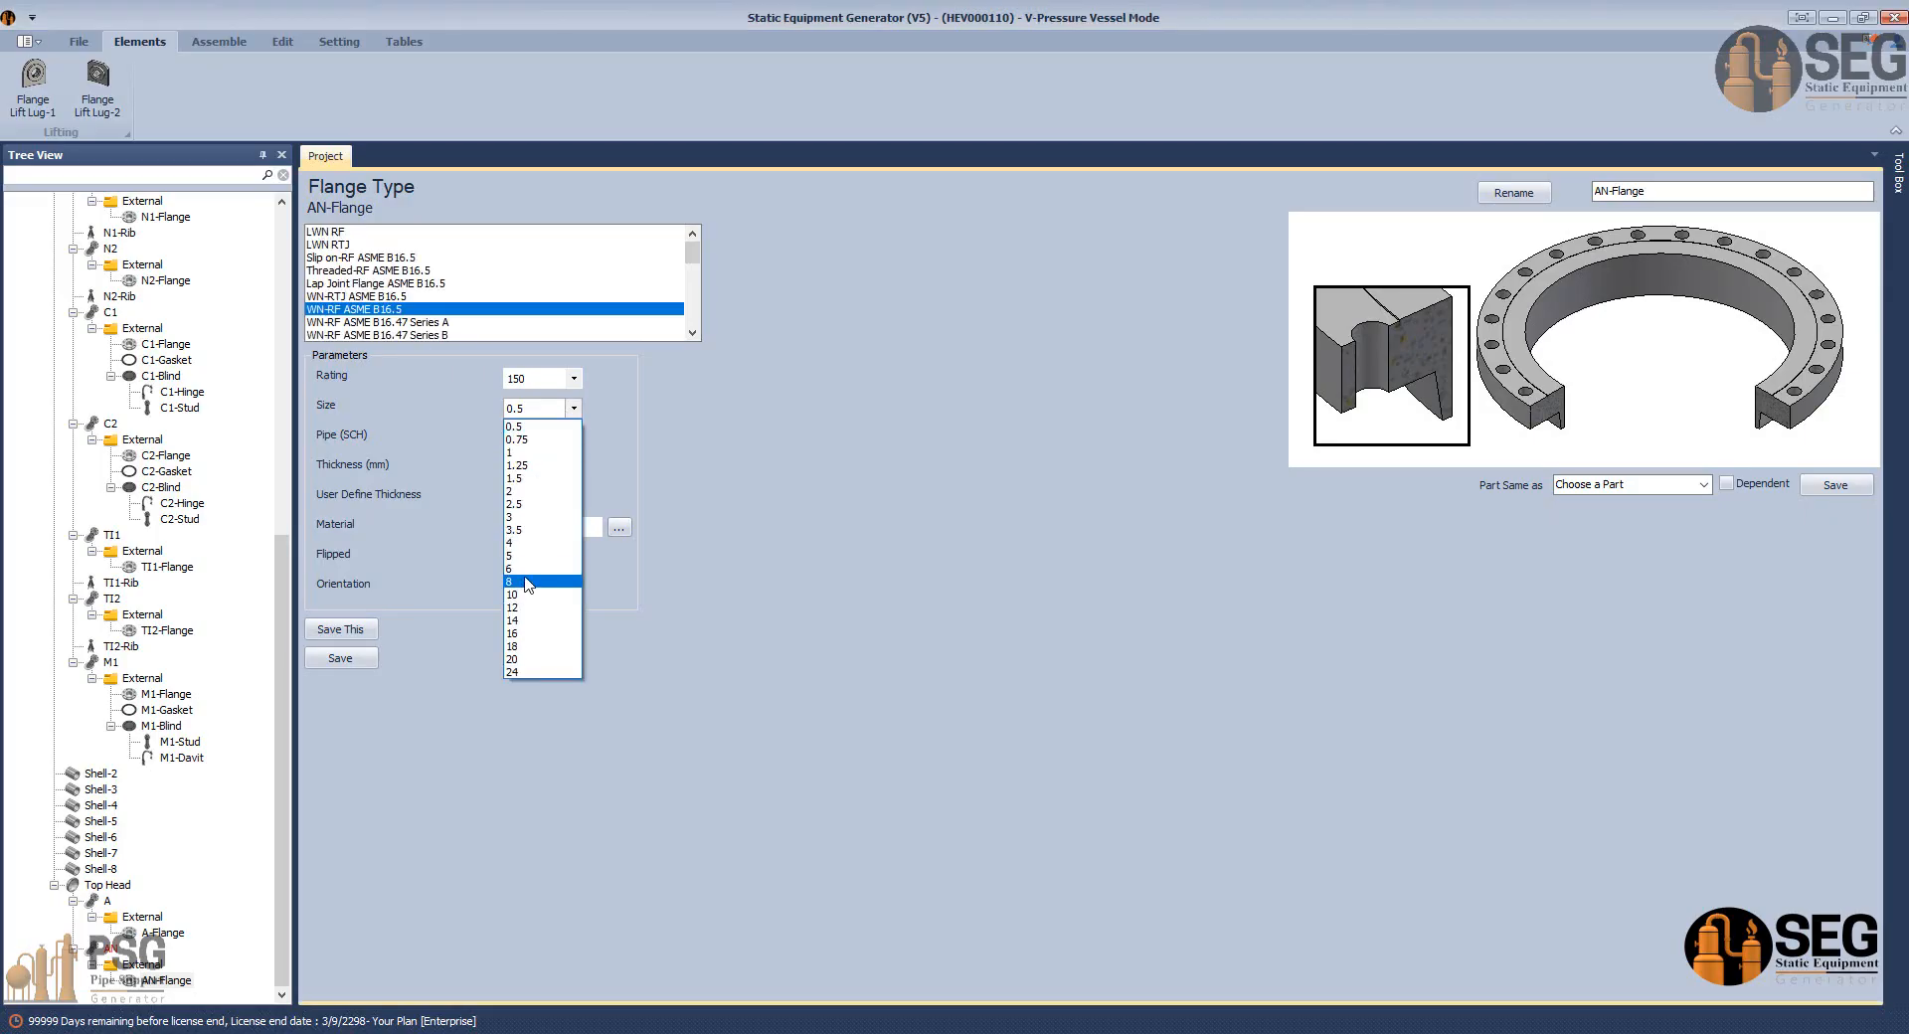
pyautogui.click(527, 583)
pyautogui.click(573, 438)
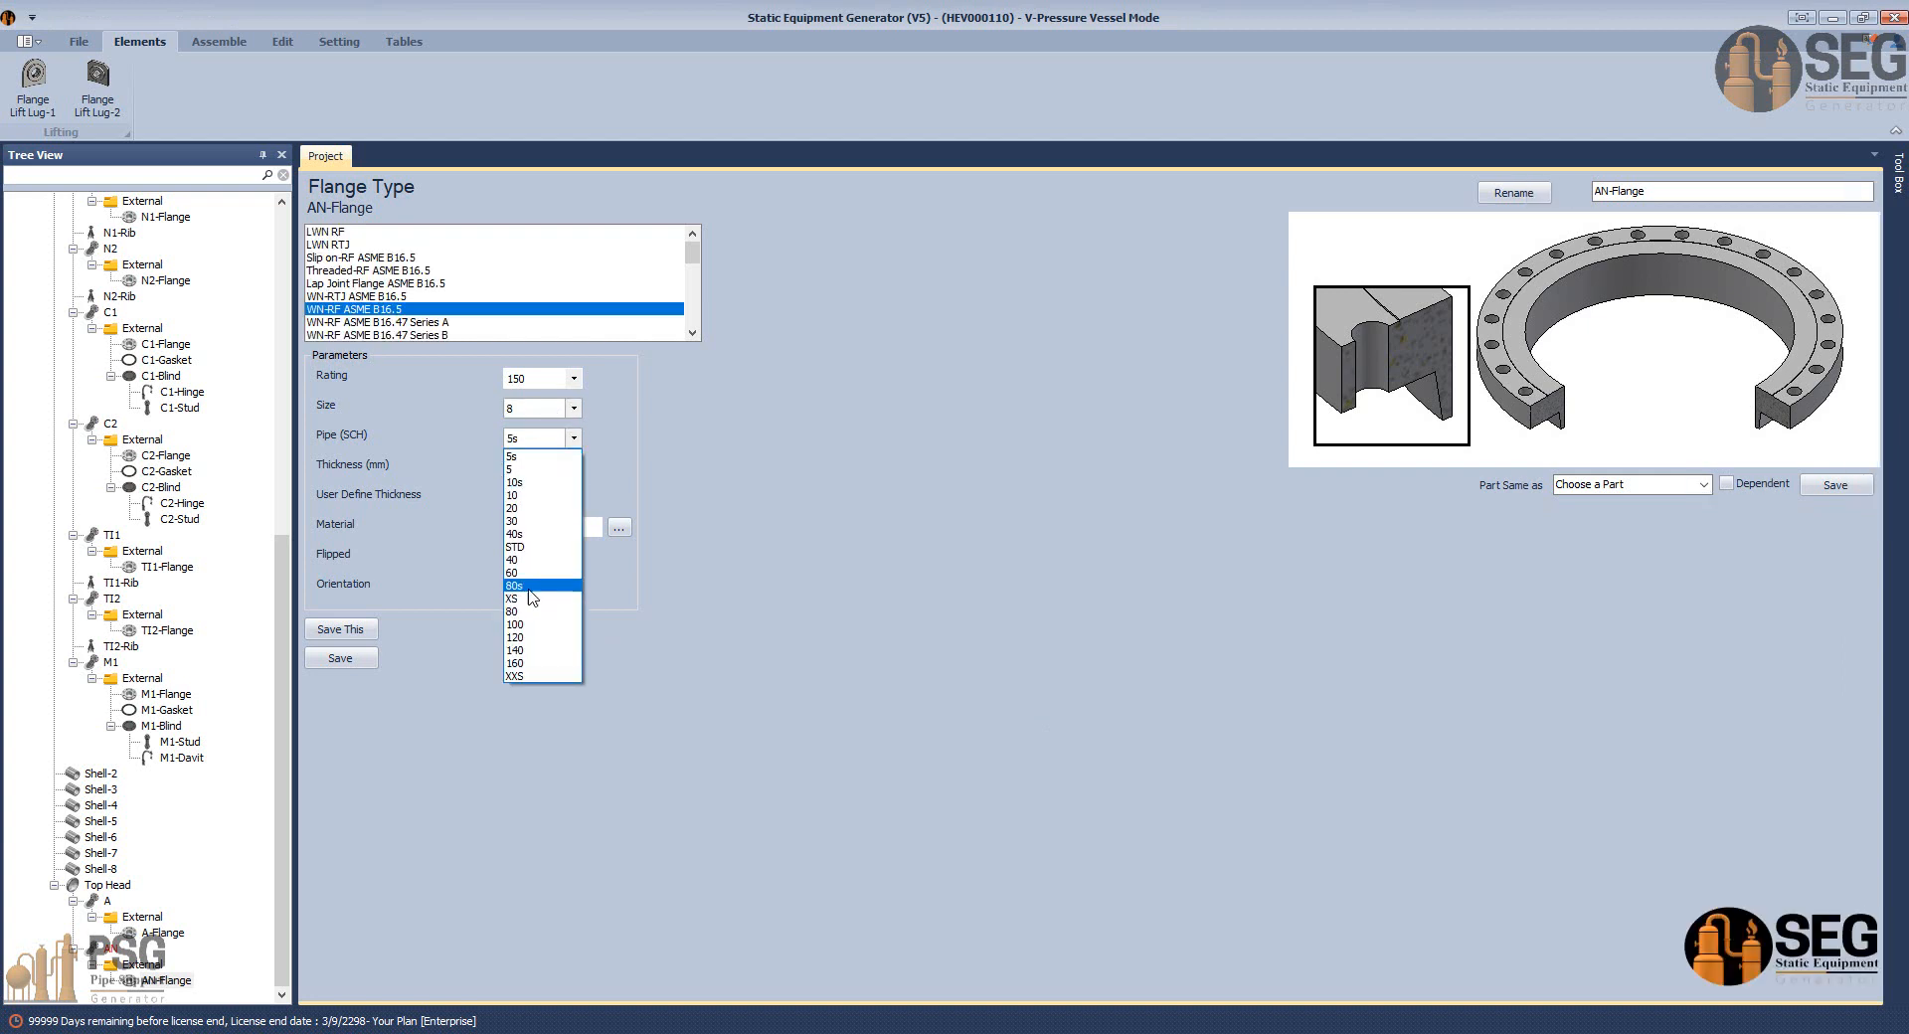
pyautogui.click(518, 535)
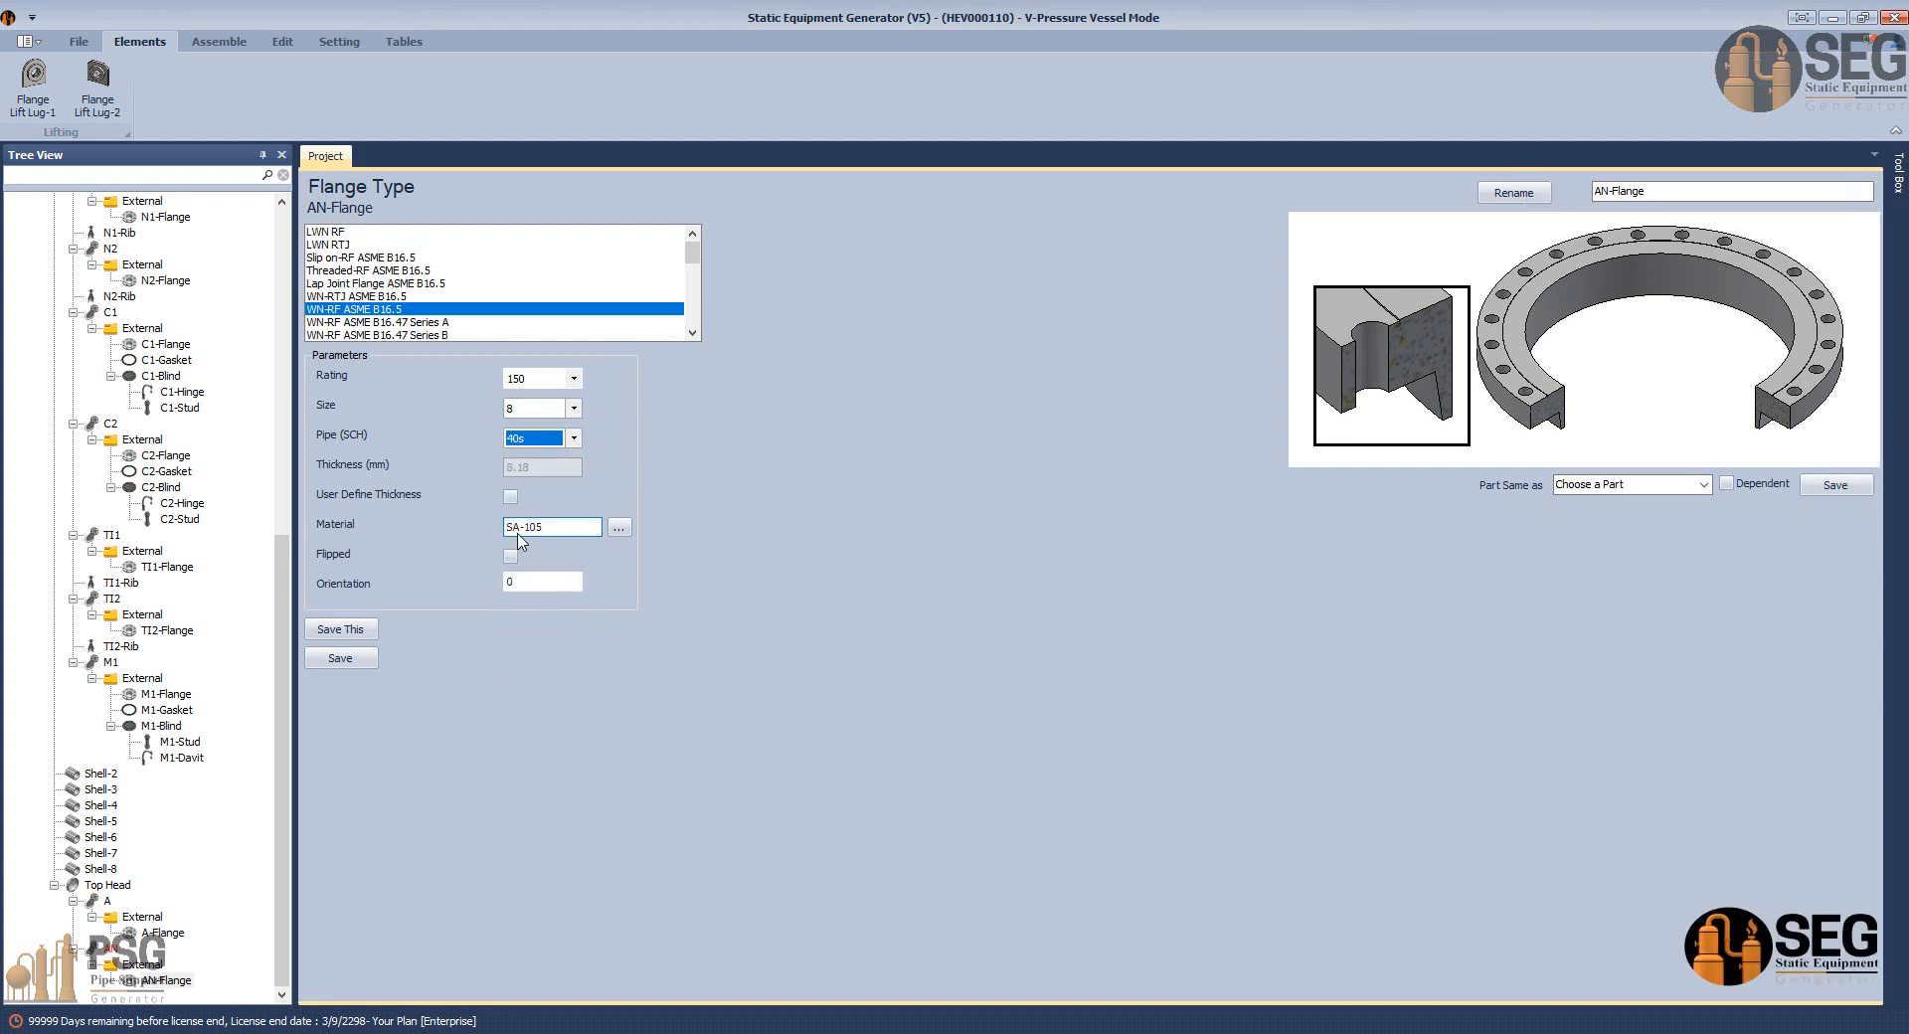
pyautogui.click(374, 658)
# Calculate nozzle AN's projection from a 1650 mm projection from V.C.L. and save the result to the nozzle.
pyautogui.click(111, 949)
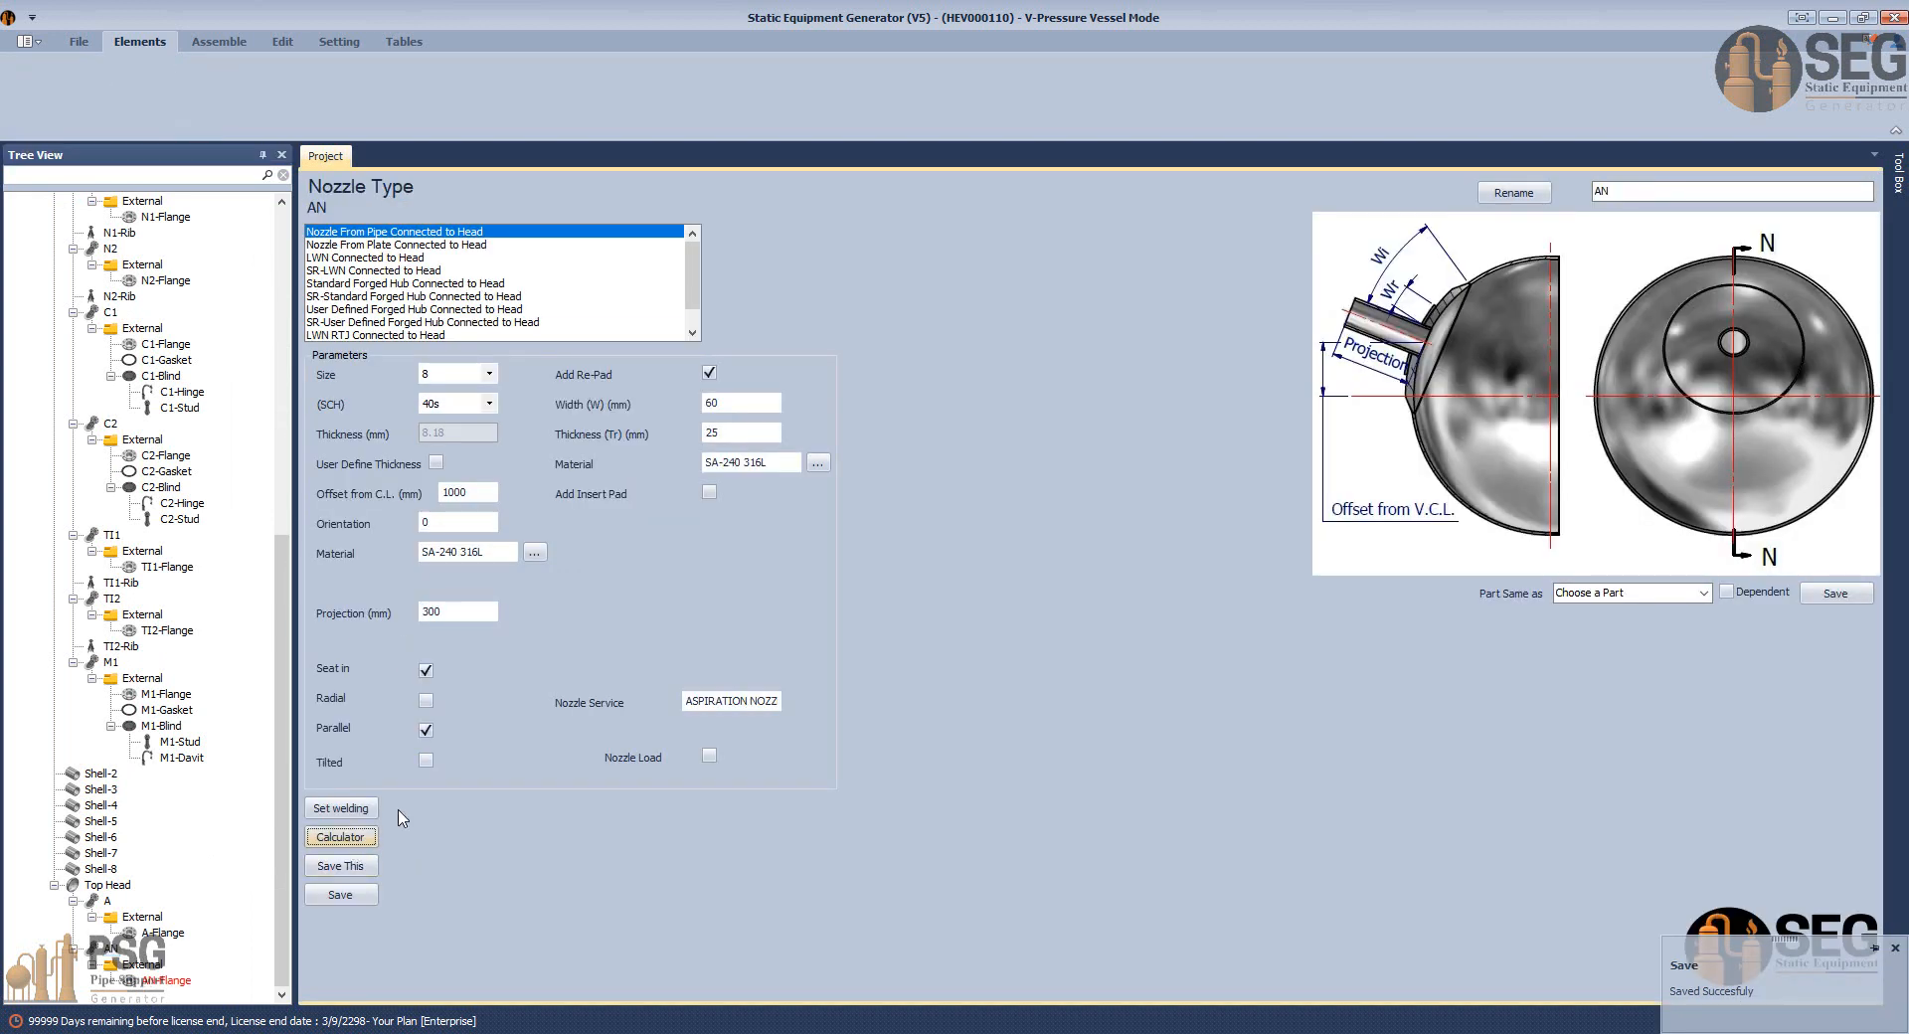
pyautogui.click(340, 836)
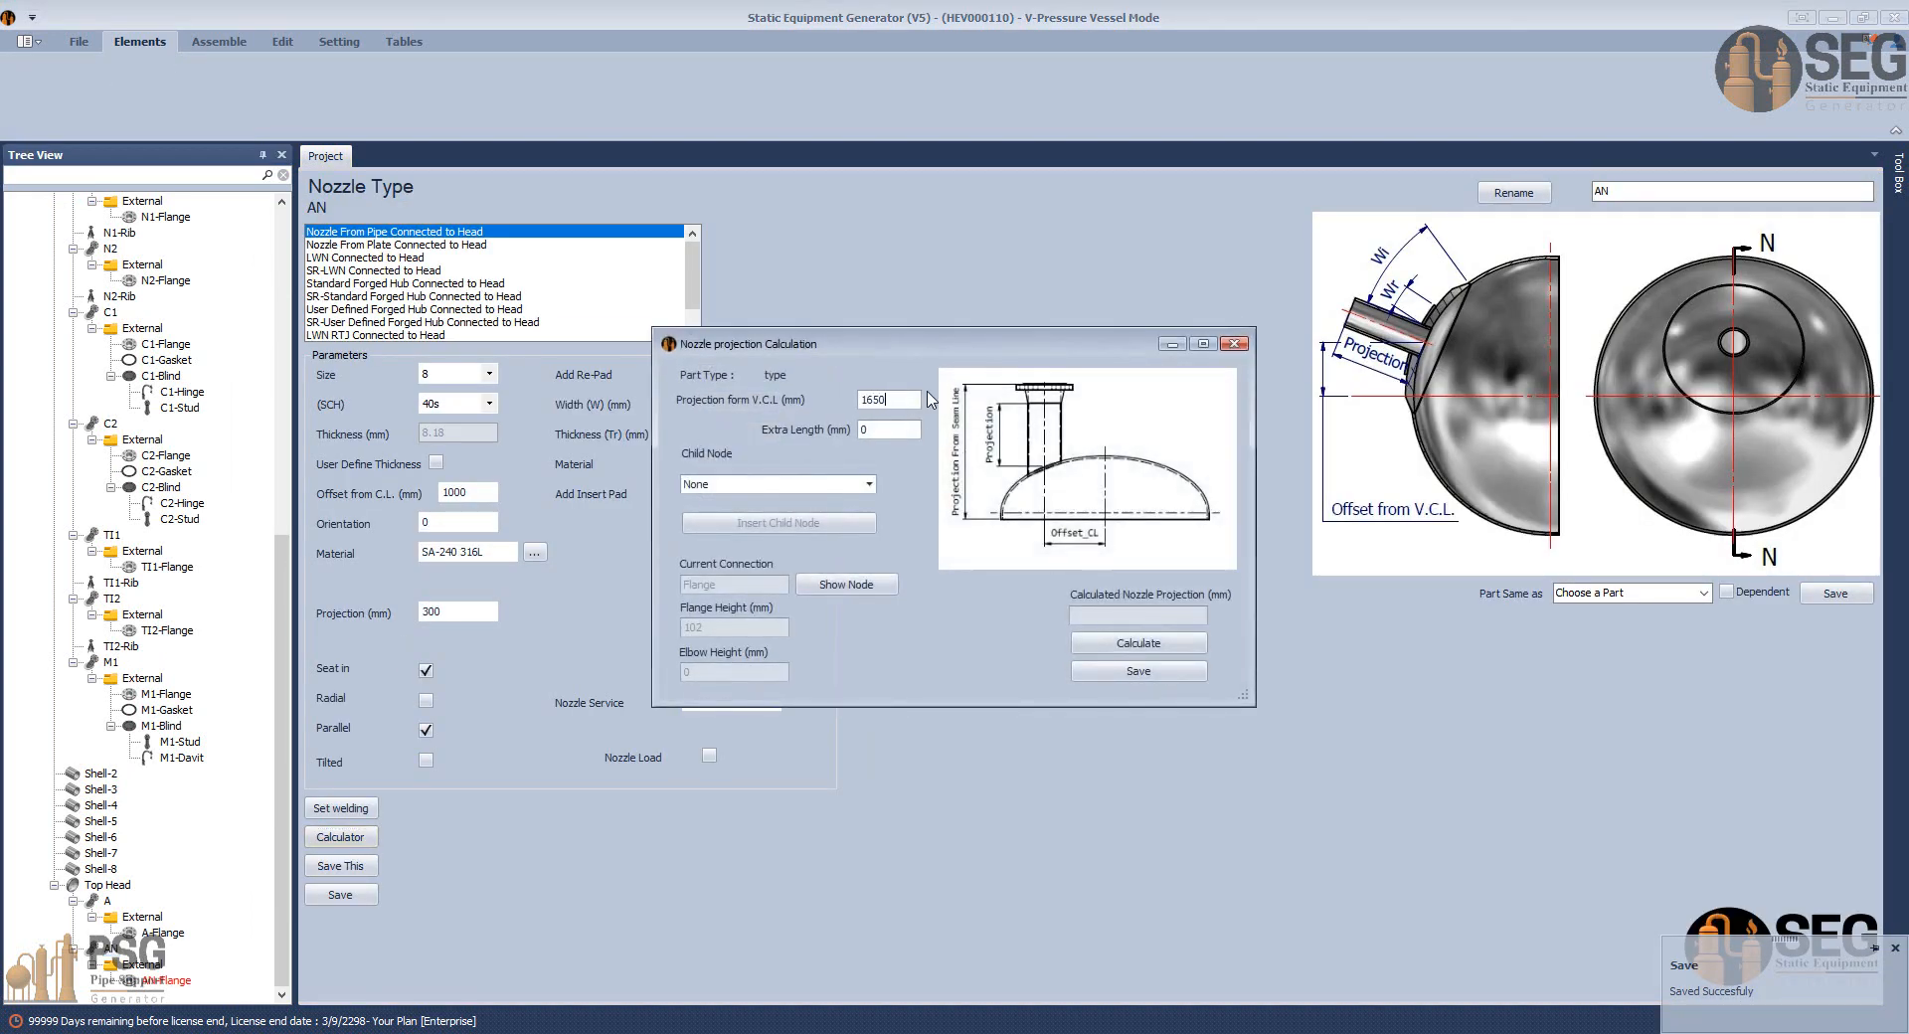
pyautogui.click(1141, 645)
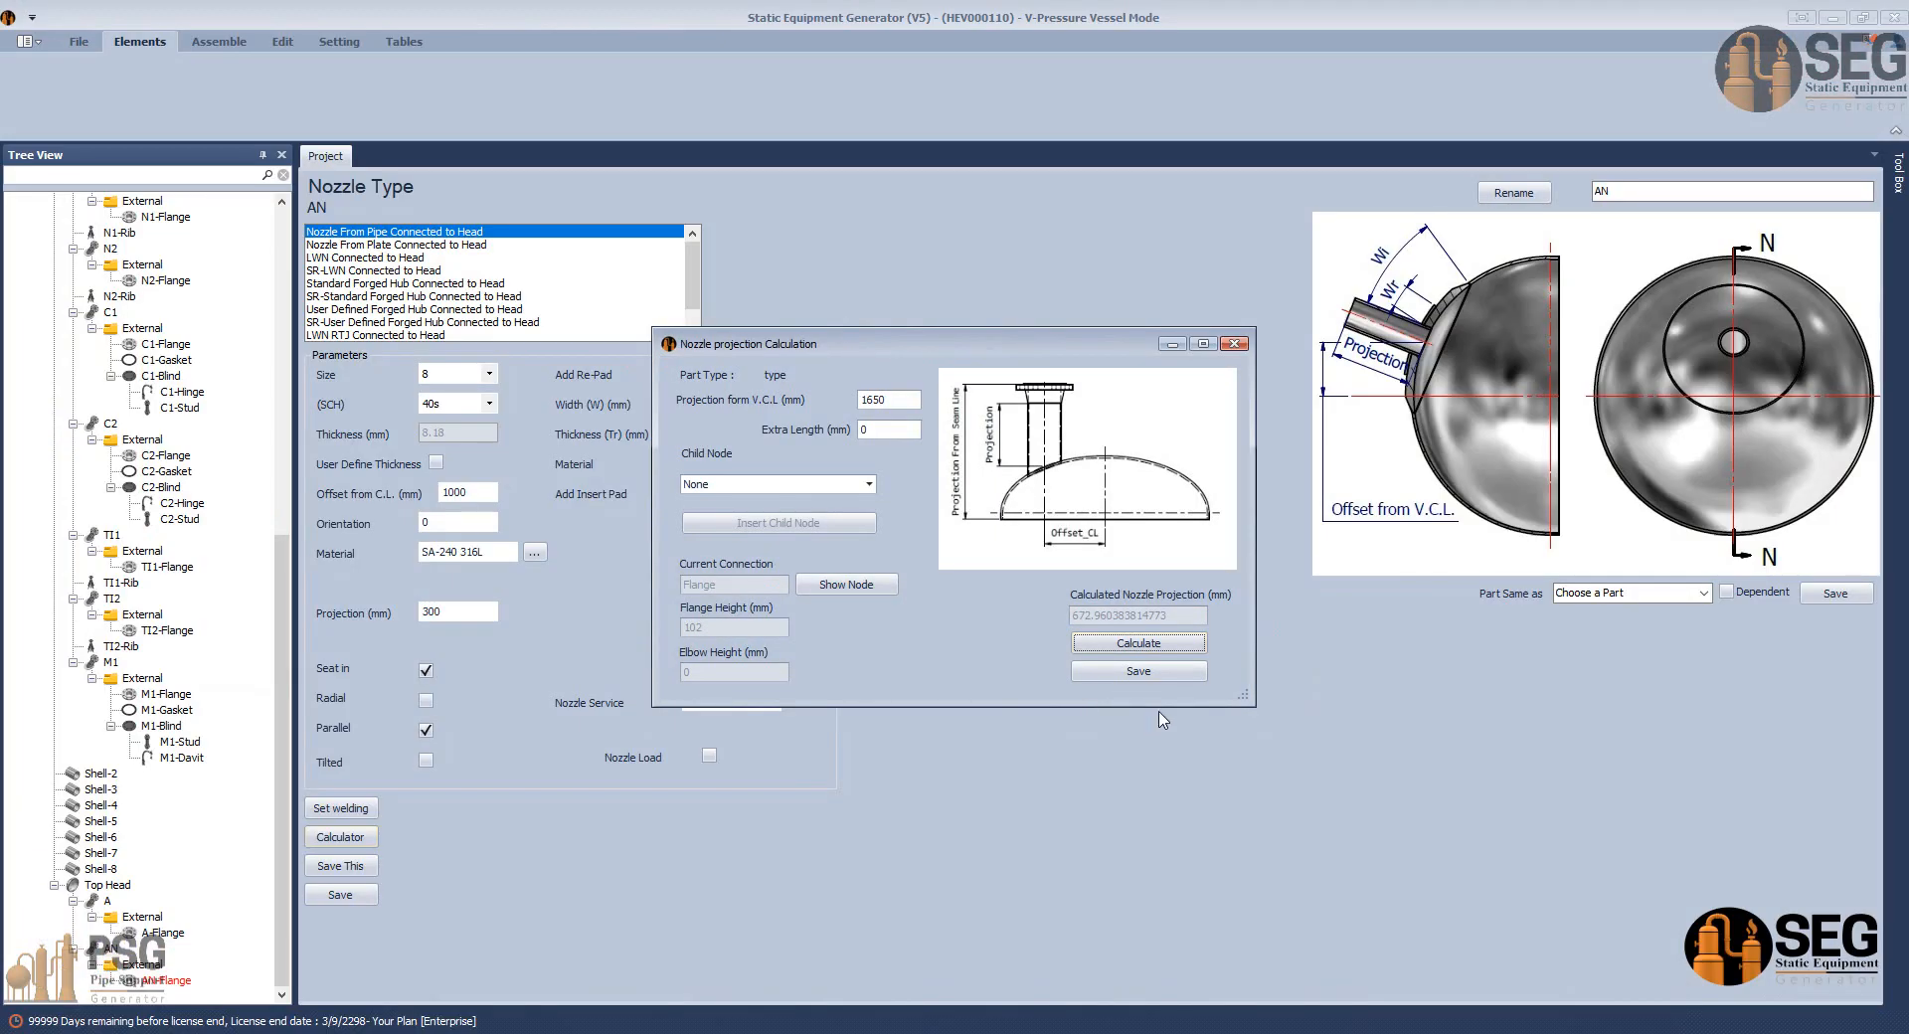
pyautogui.click(1139, 672)
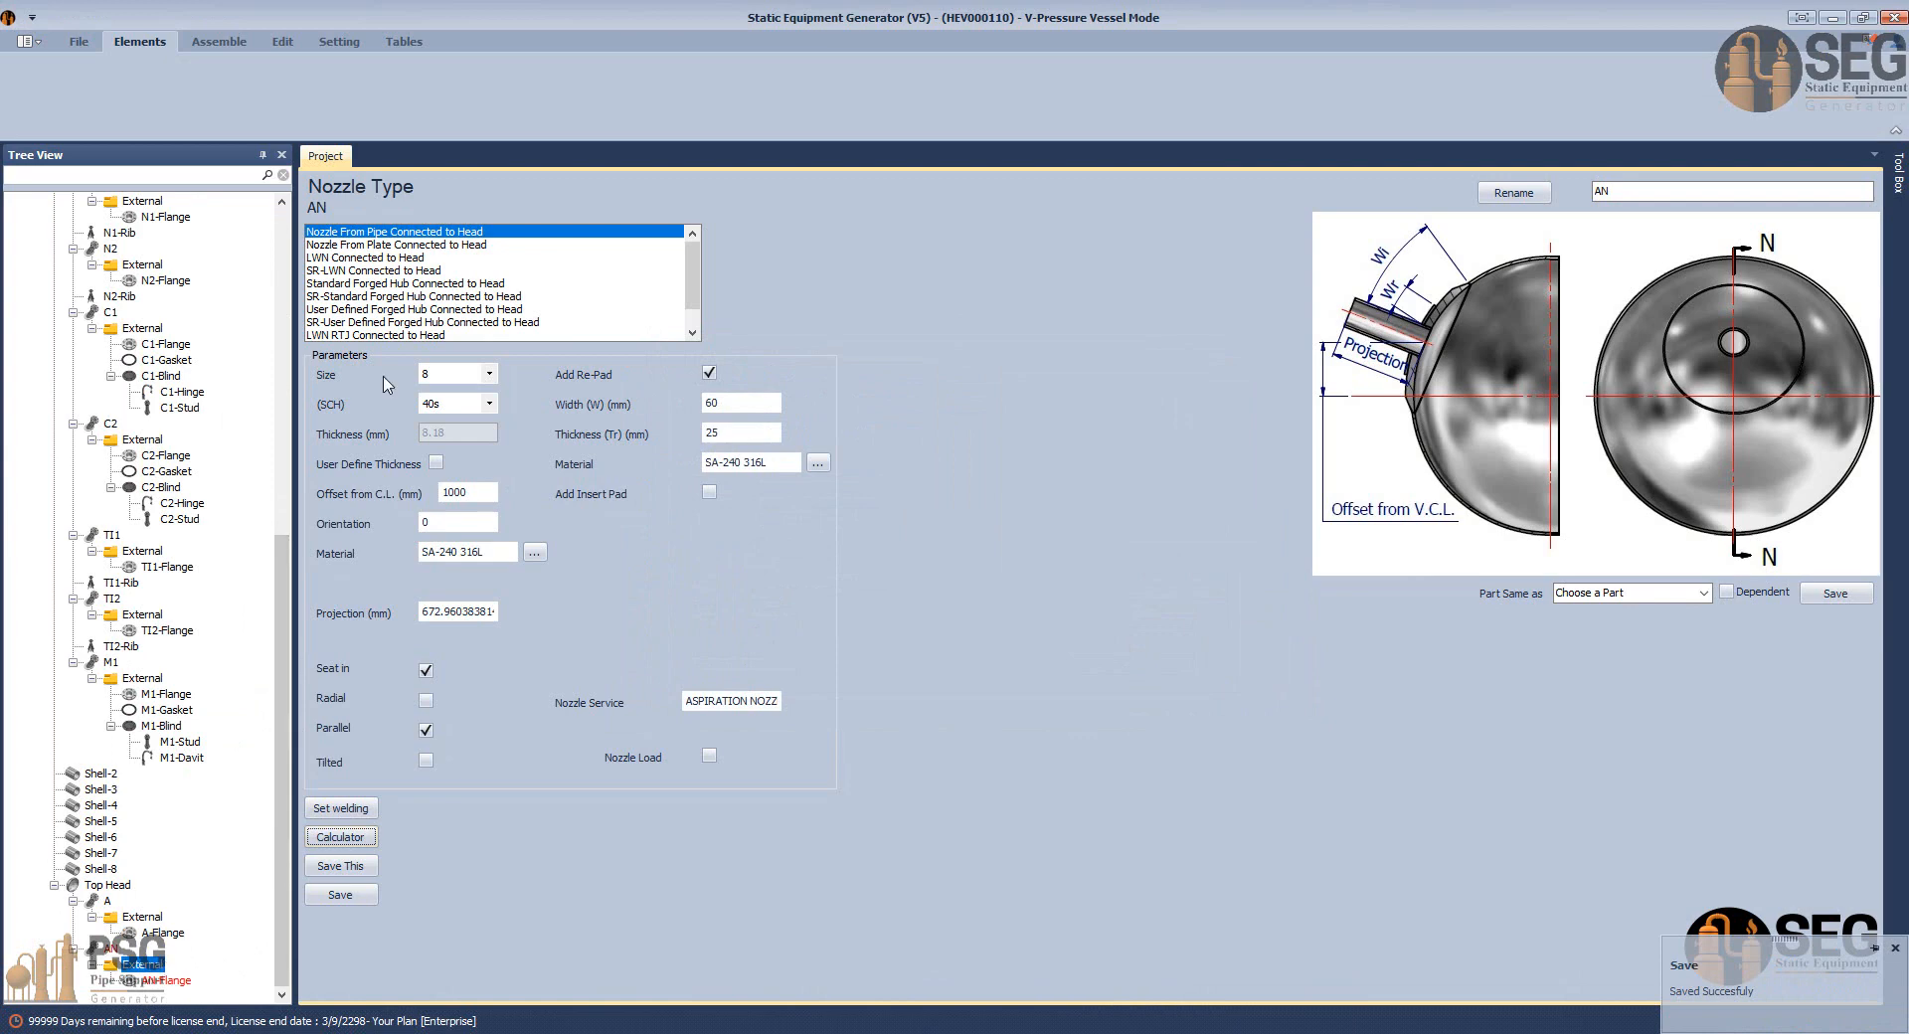
# Add a gasket named AN-Gasket to nozzle AN's External node and open its parameters.
pyautogui.click(140, 40)
pyautogui.click(1024, 89)
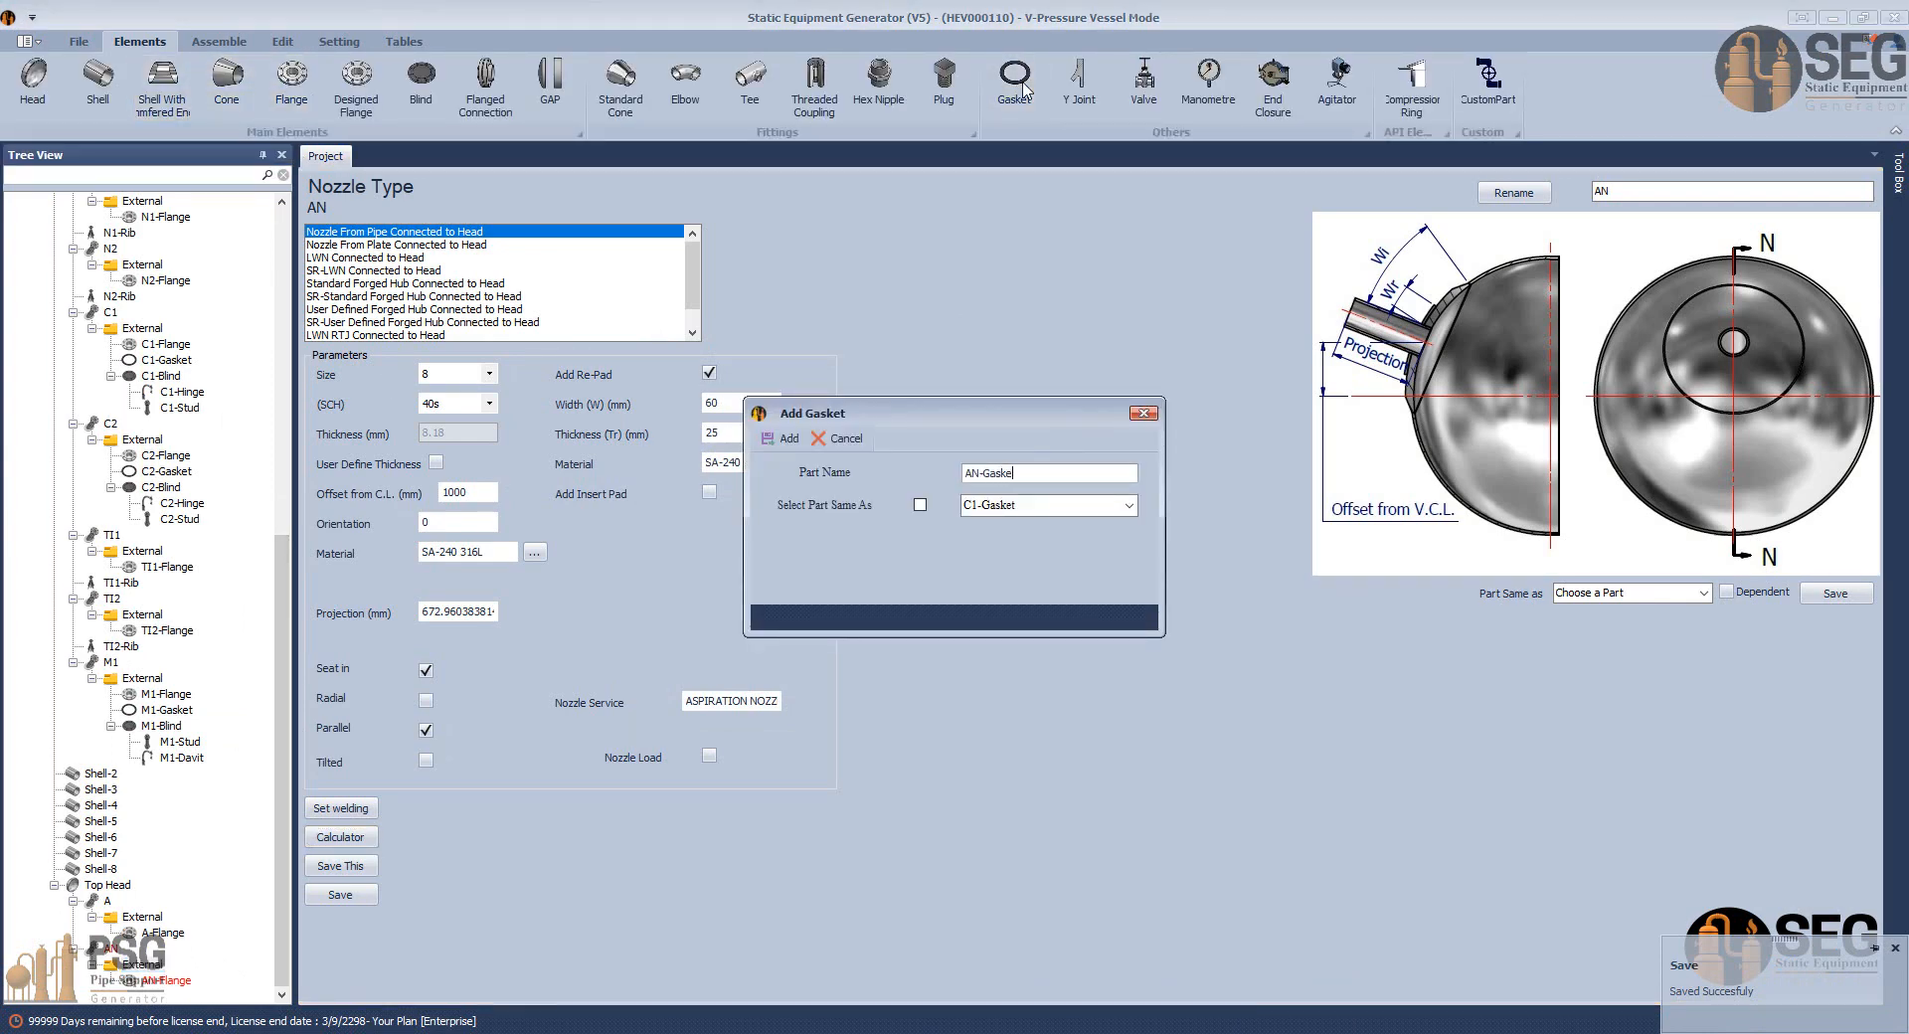
pyautogui.press('Return')
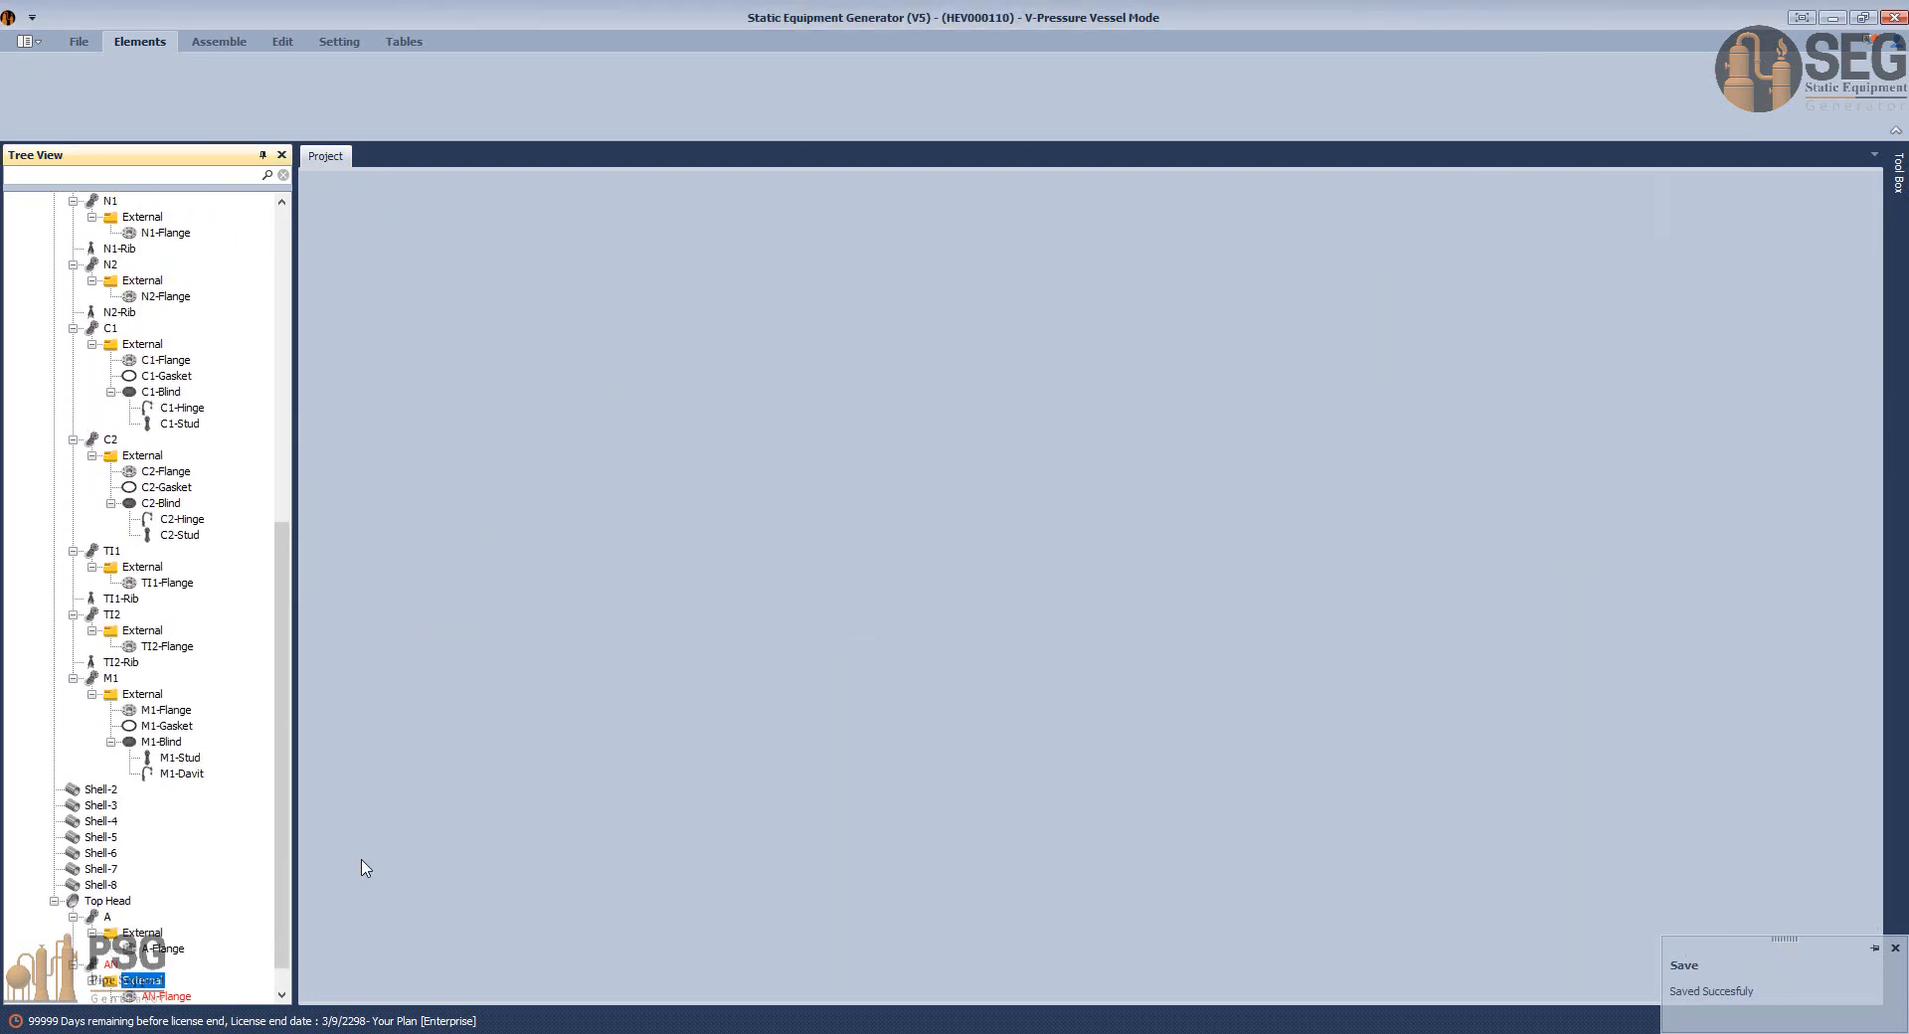
pyautogui.click(167, 980)
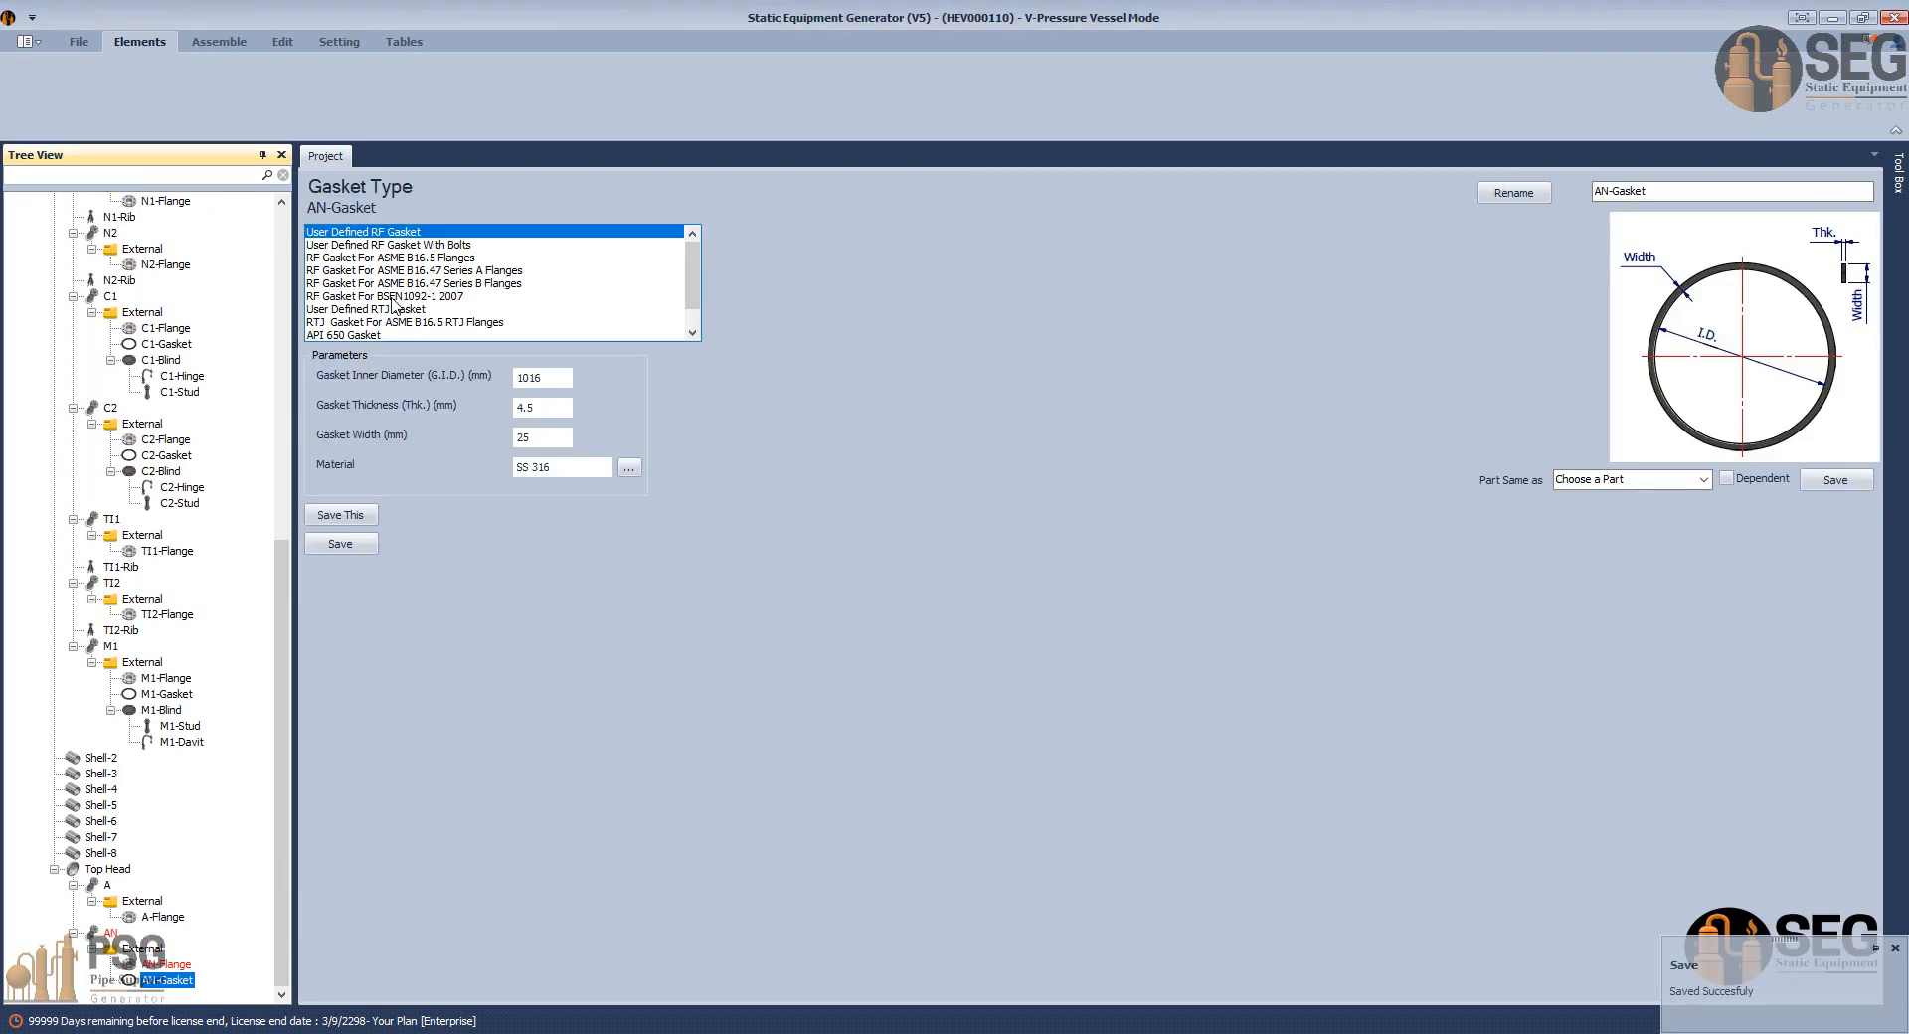
# Define AN-Gasket as an RF Gasket For ASME B16.5 Flanges in size 8 and save it.
pyautogui.click(460, 258)
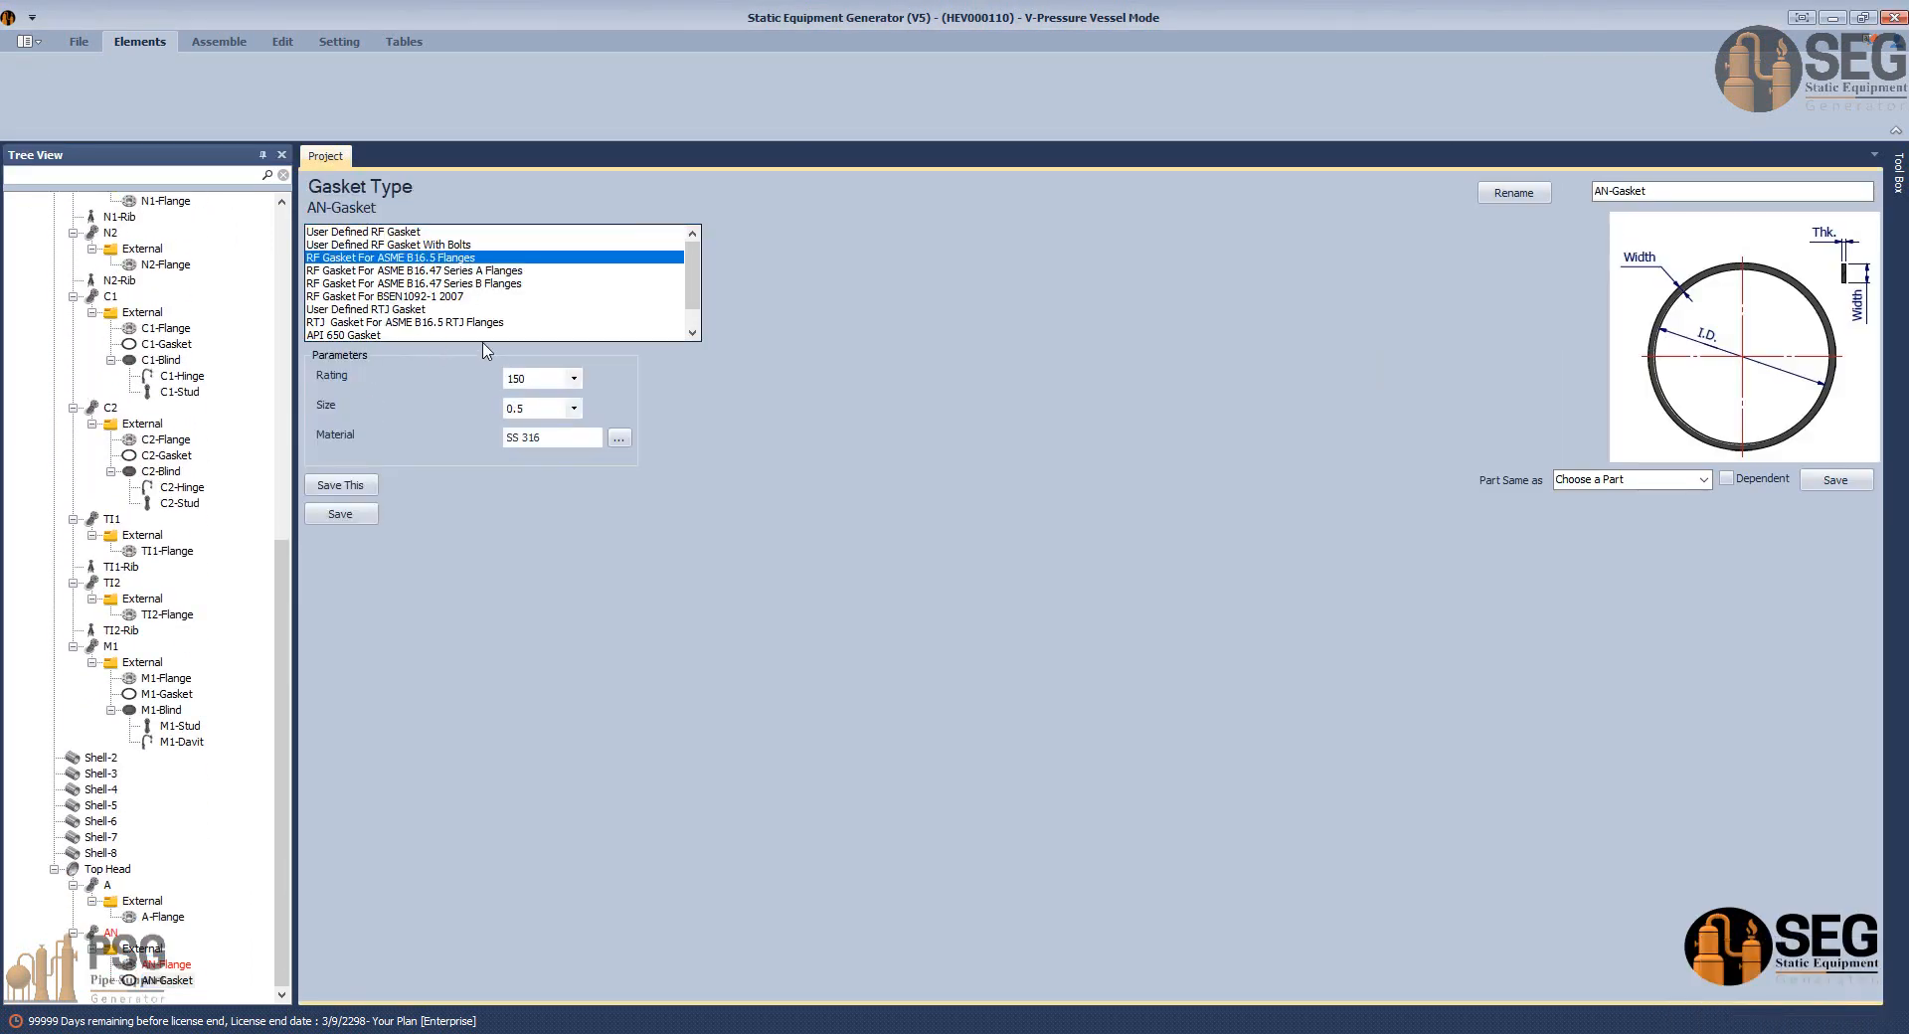
pyautogui.click(535, 409)
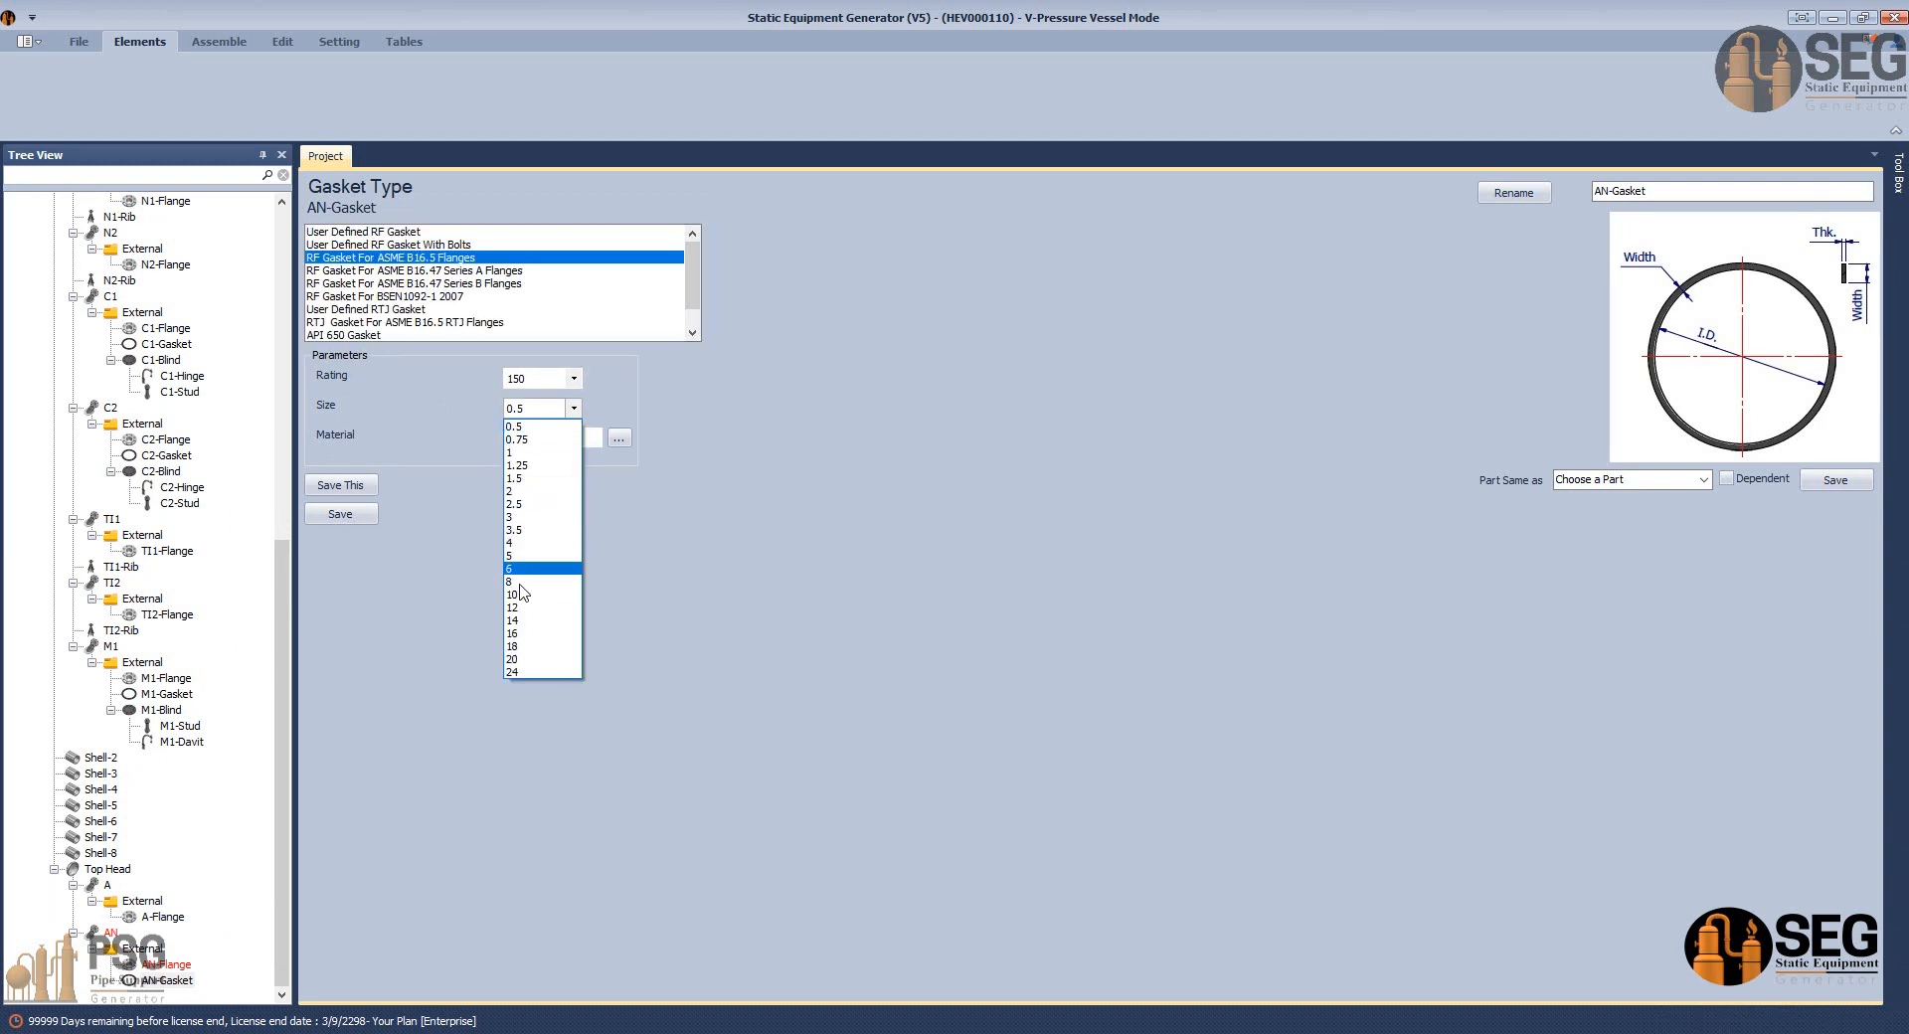
pyautogui.click(519, 583)
pyautogui.click(340, 514)
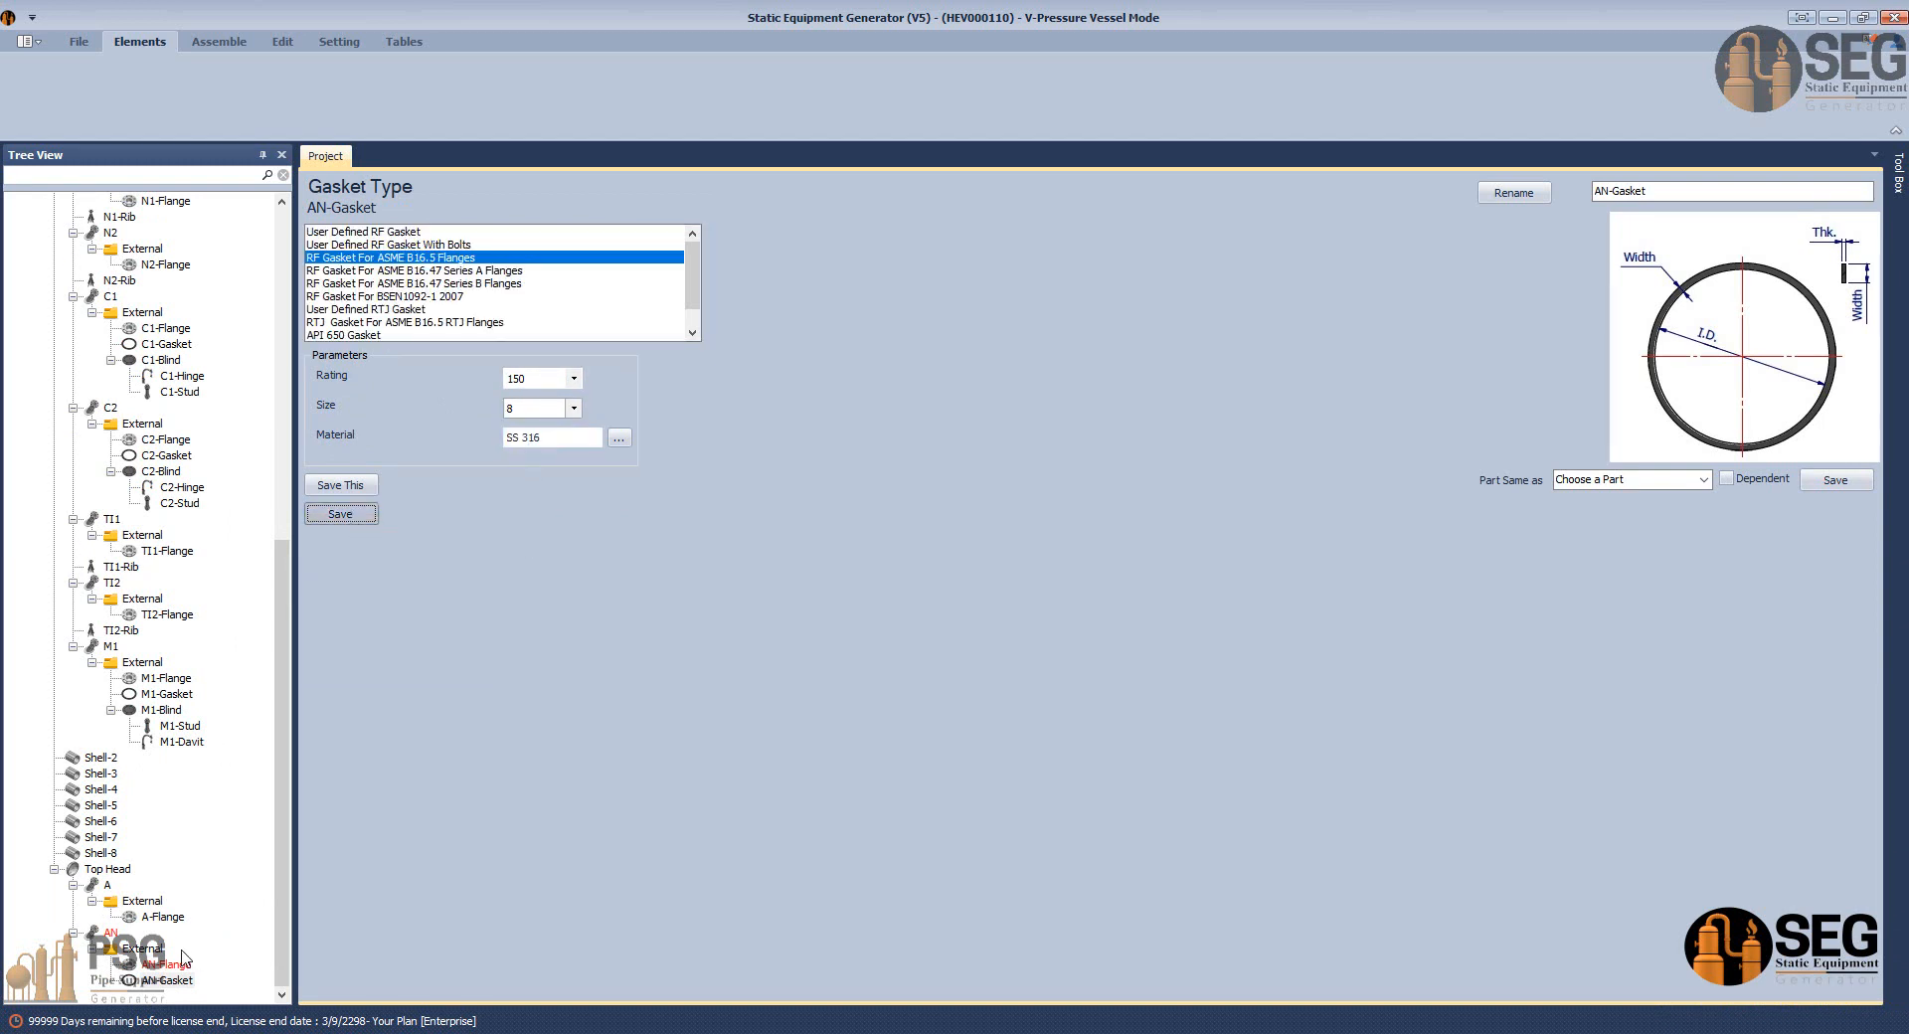
# Add a blind named AN-Blind to nozzle AN's External node and open its parameters.
pyautogui.click(157, 951)
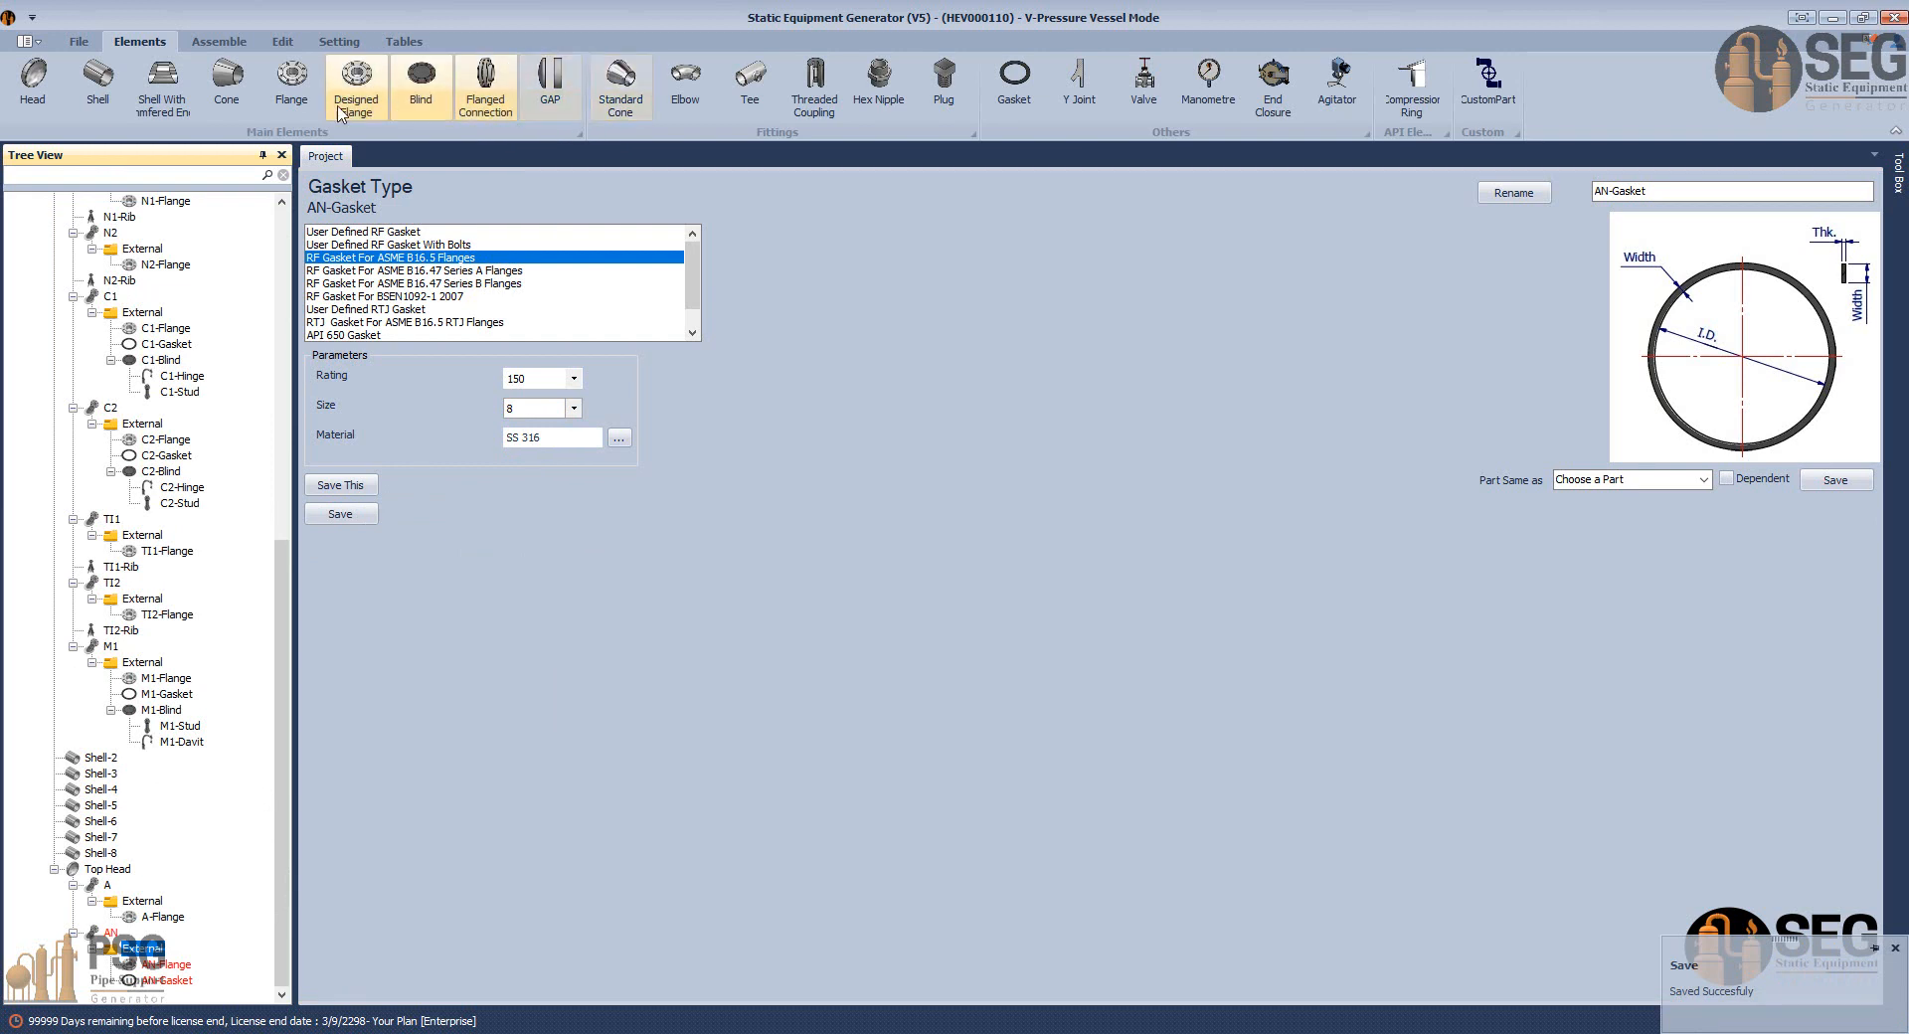
pyautogui.click(423, 80)
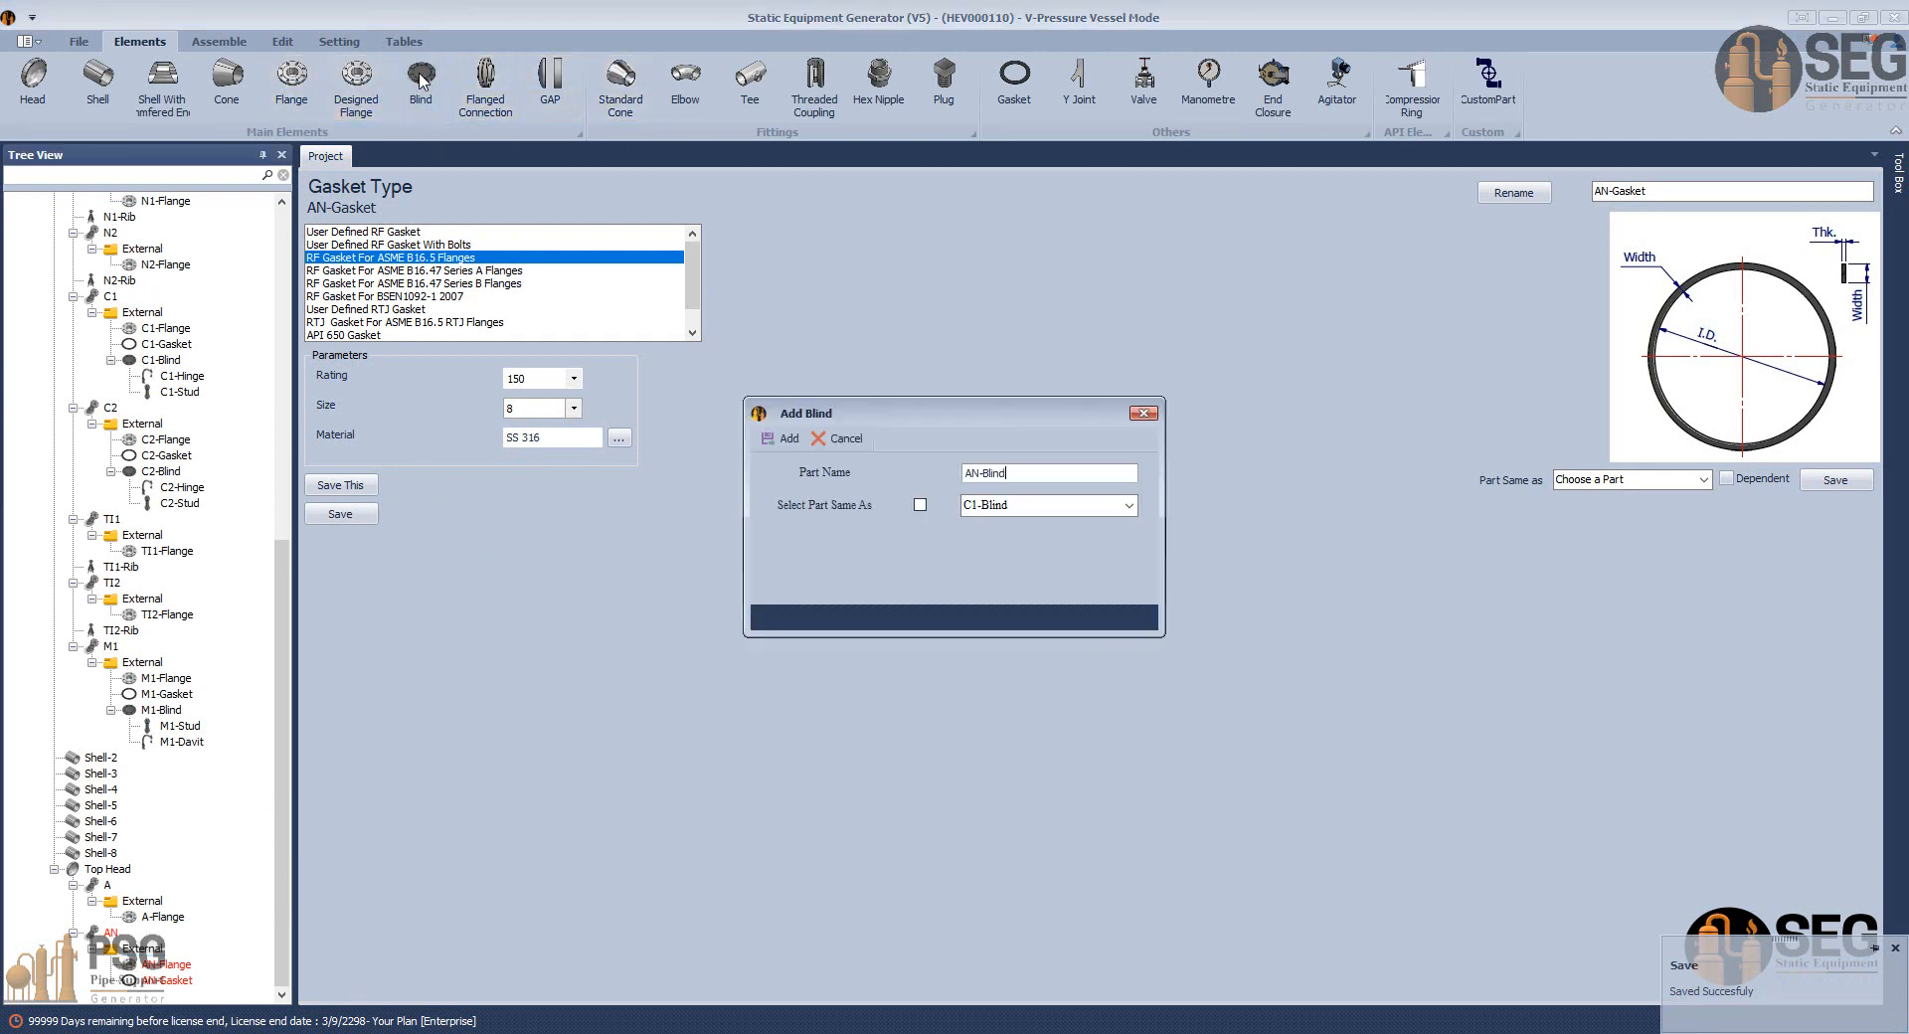
pyautogui.press('Return')
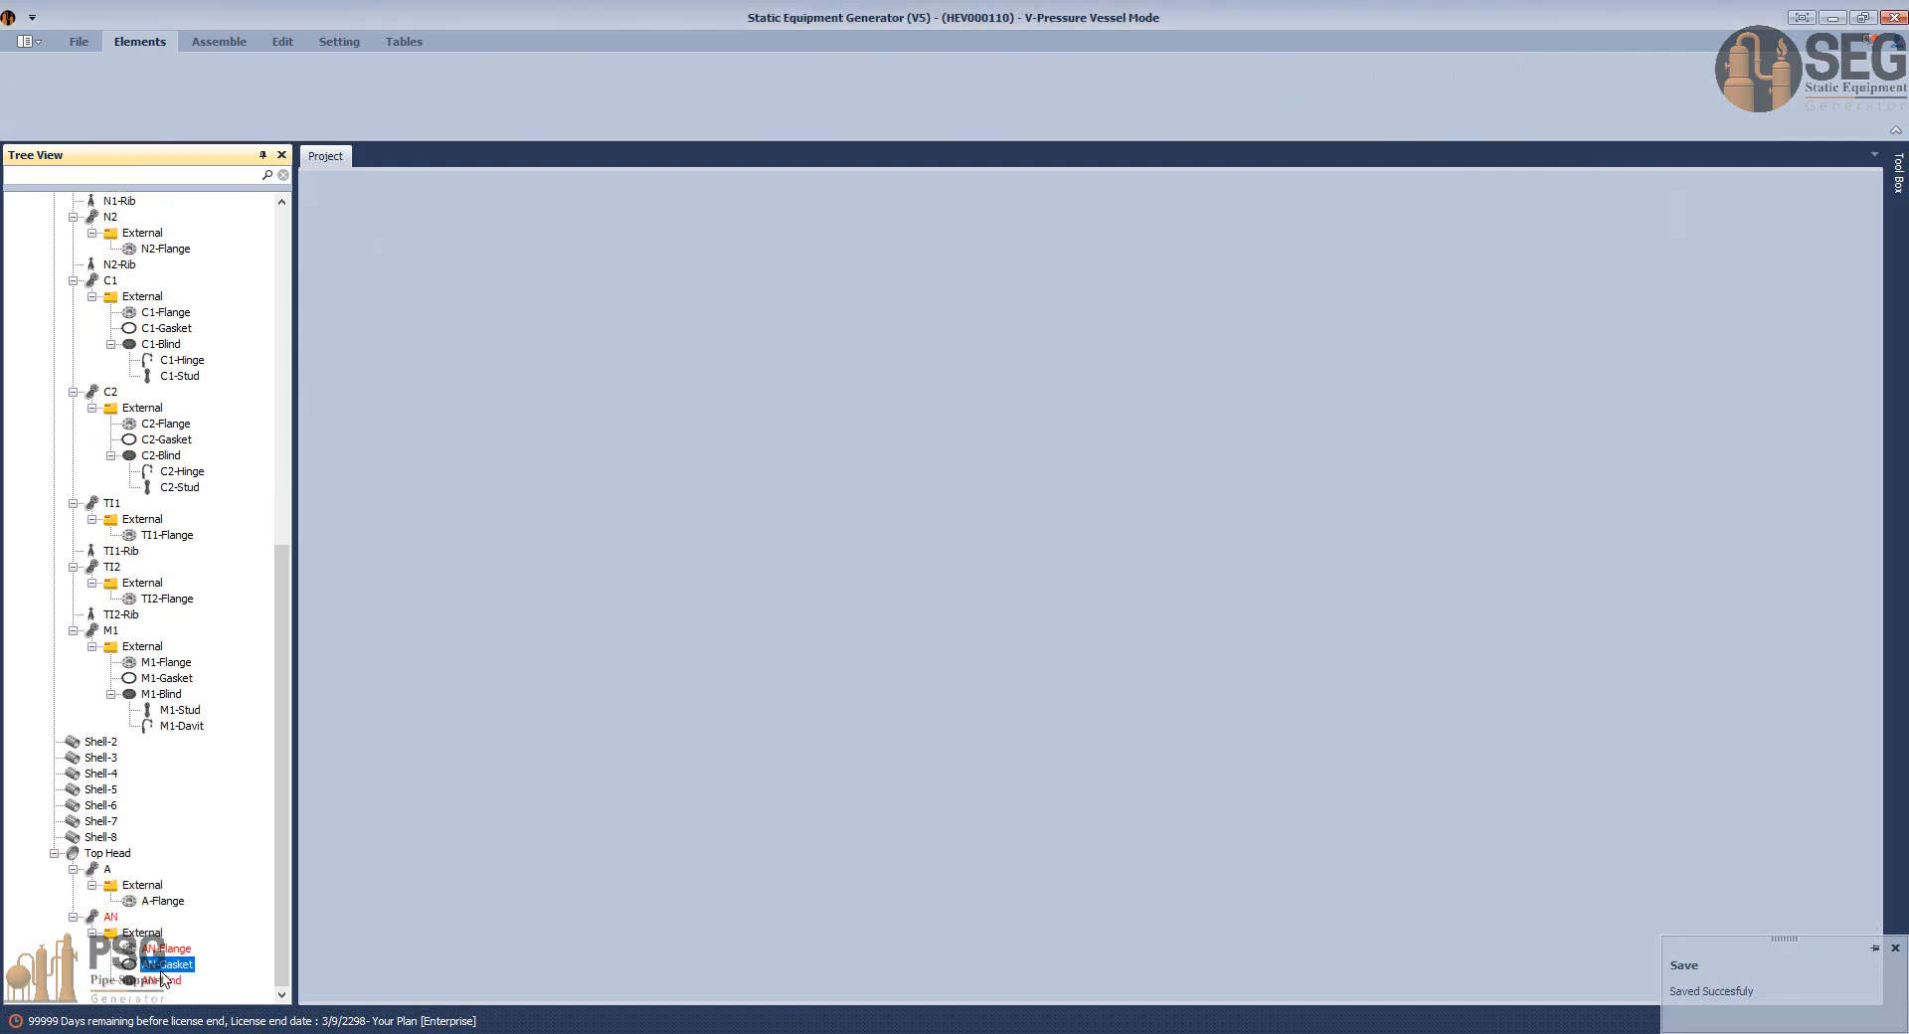
pyautogui.click(162, 980)
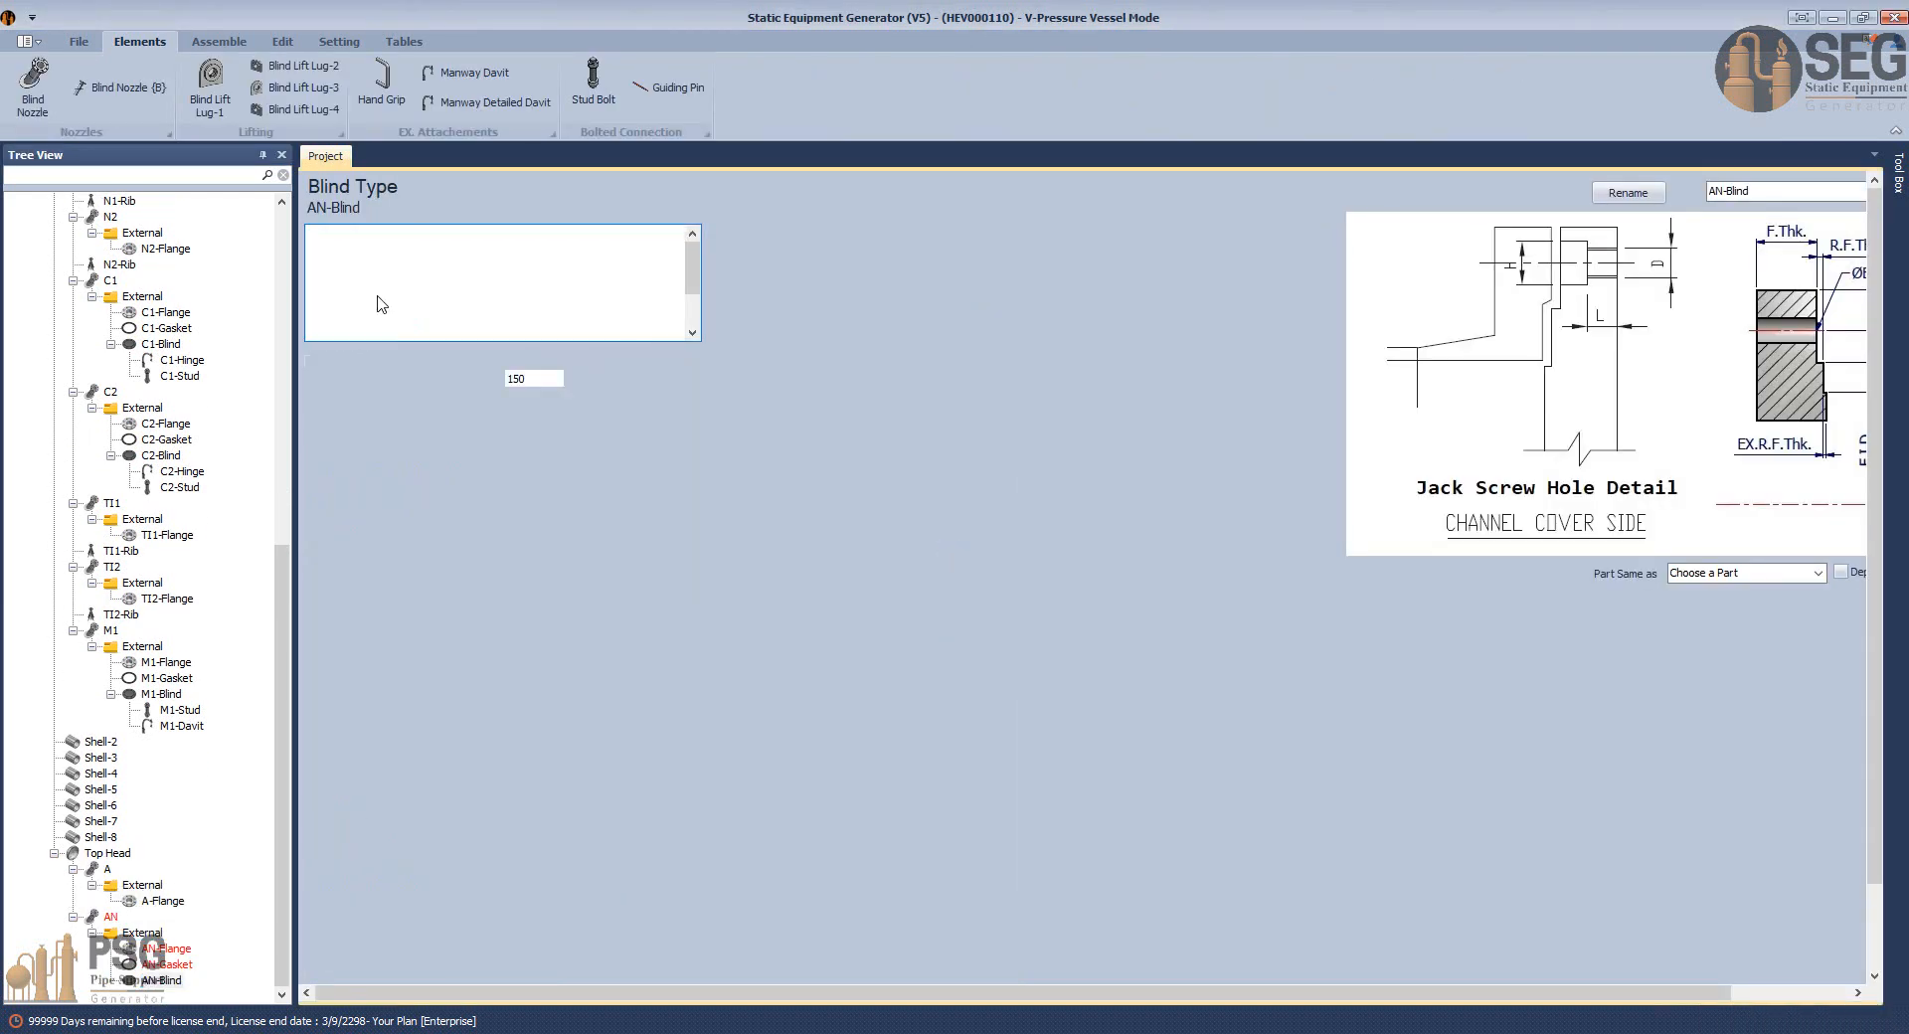
# Define AN-Blind as RF Blind ASME B16.5 in size 8 and save it.
pyautogui.click(573, 407)
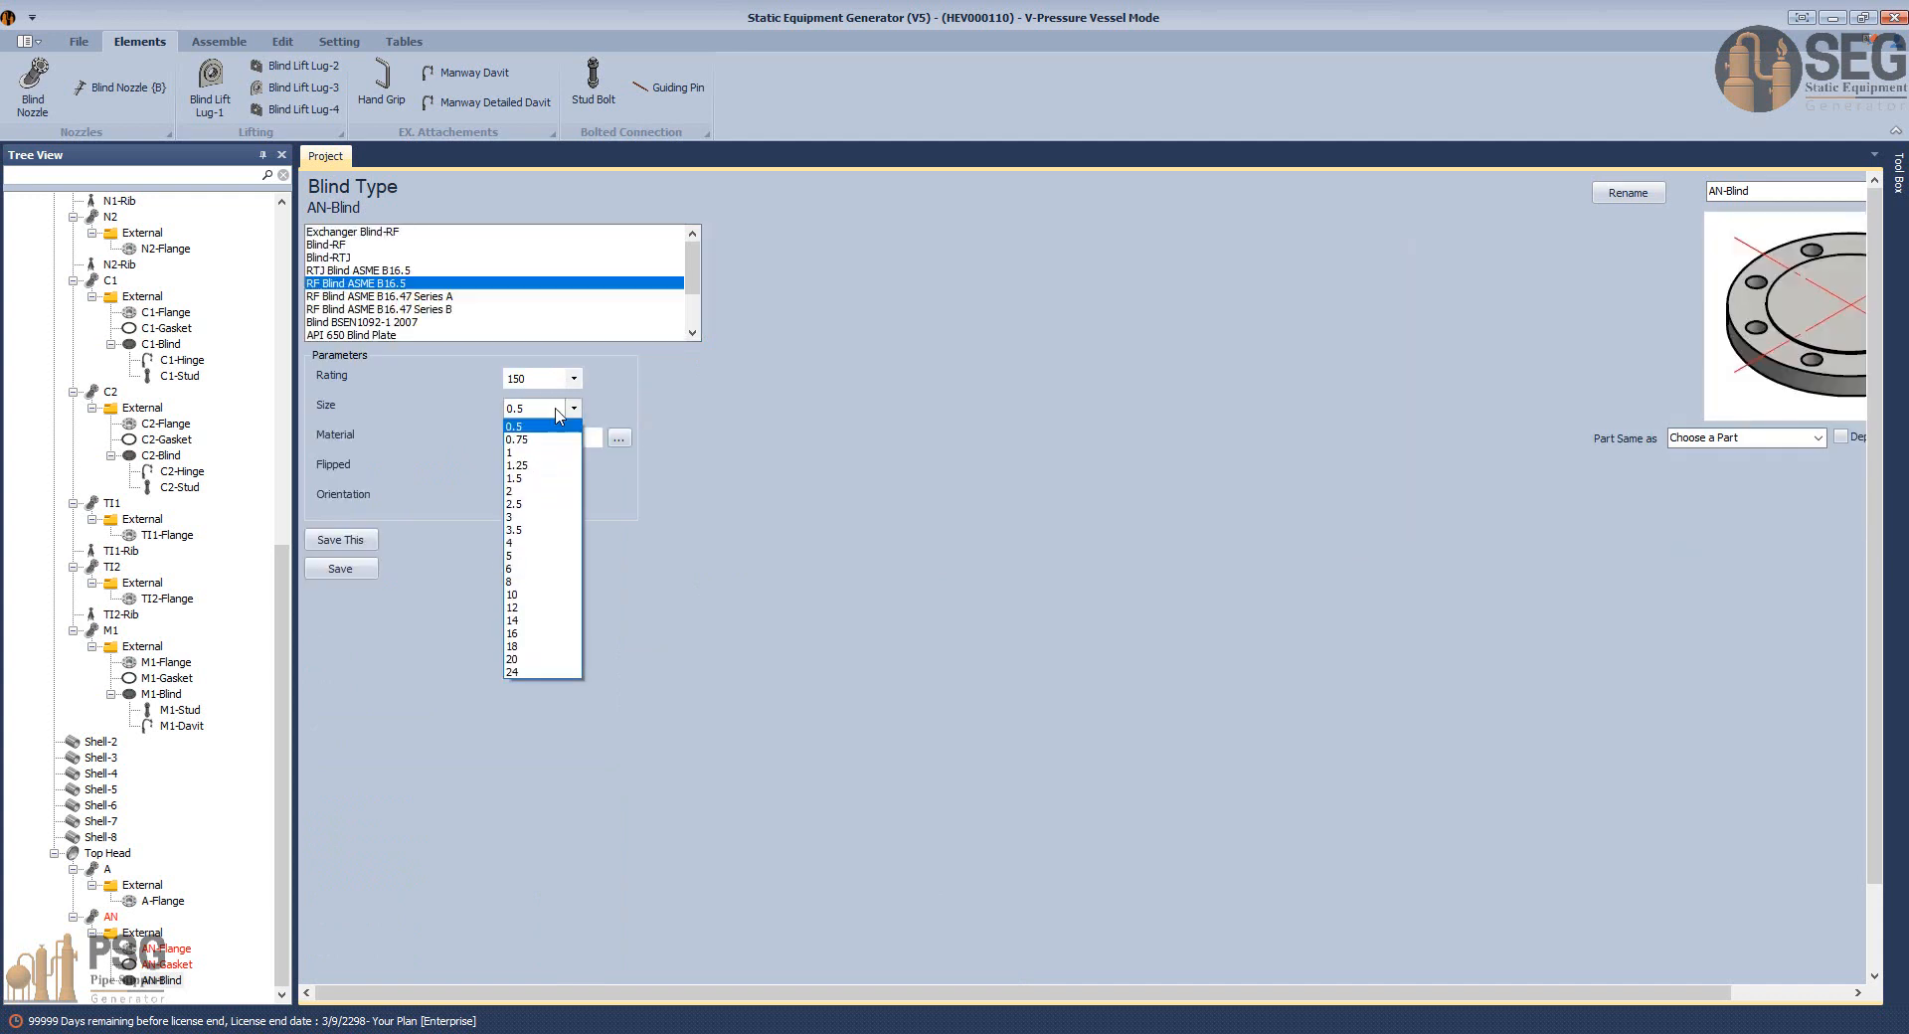
pyautogui.click(512, 586)
pyautogui.click(355, 573)
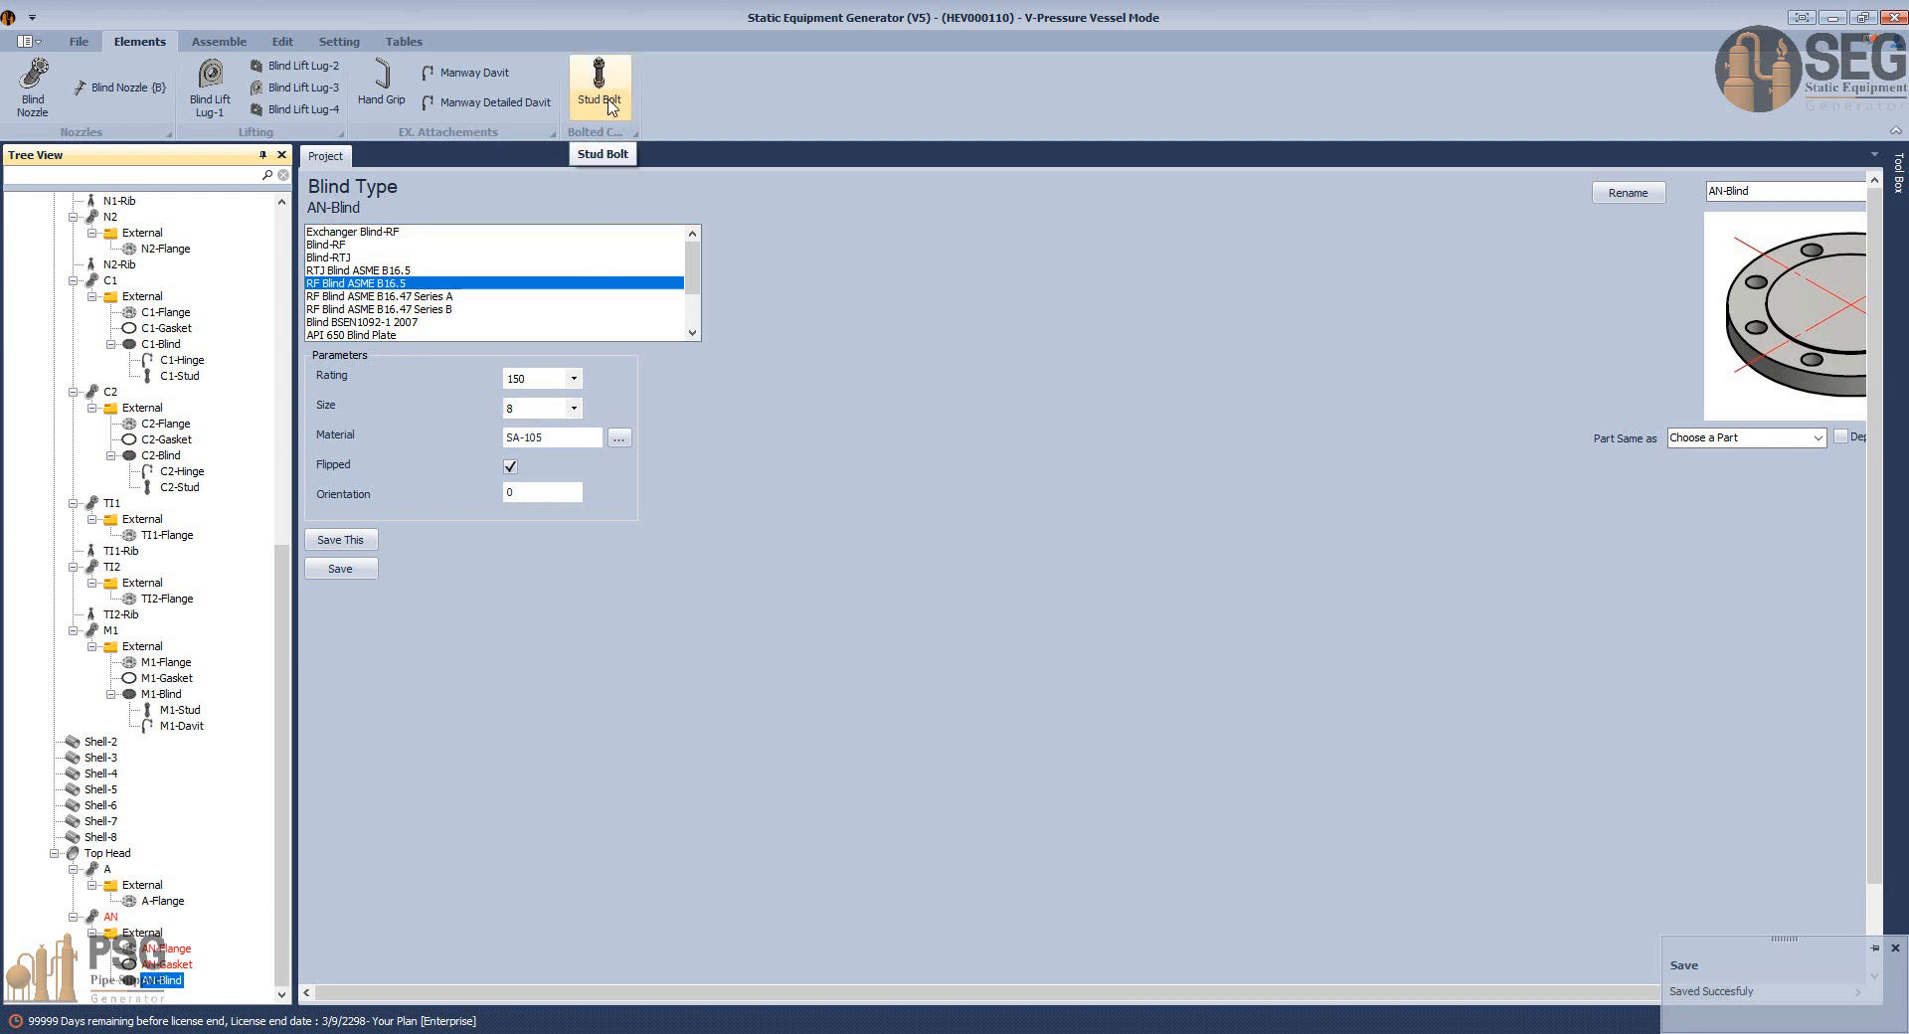
# Assemble the new AN parts in Inventor and orient the model on the top head's nozzles.
pyautogui.click(218, 41)
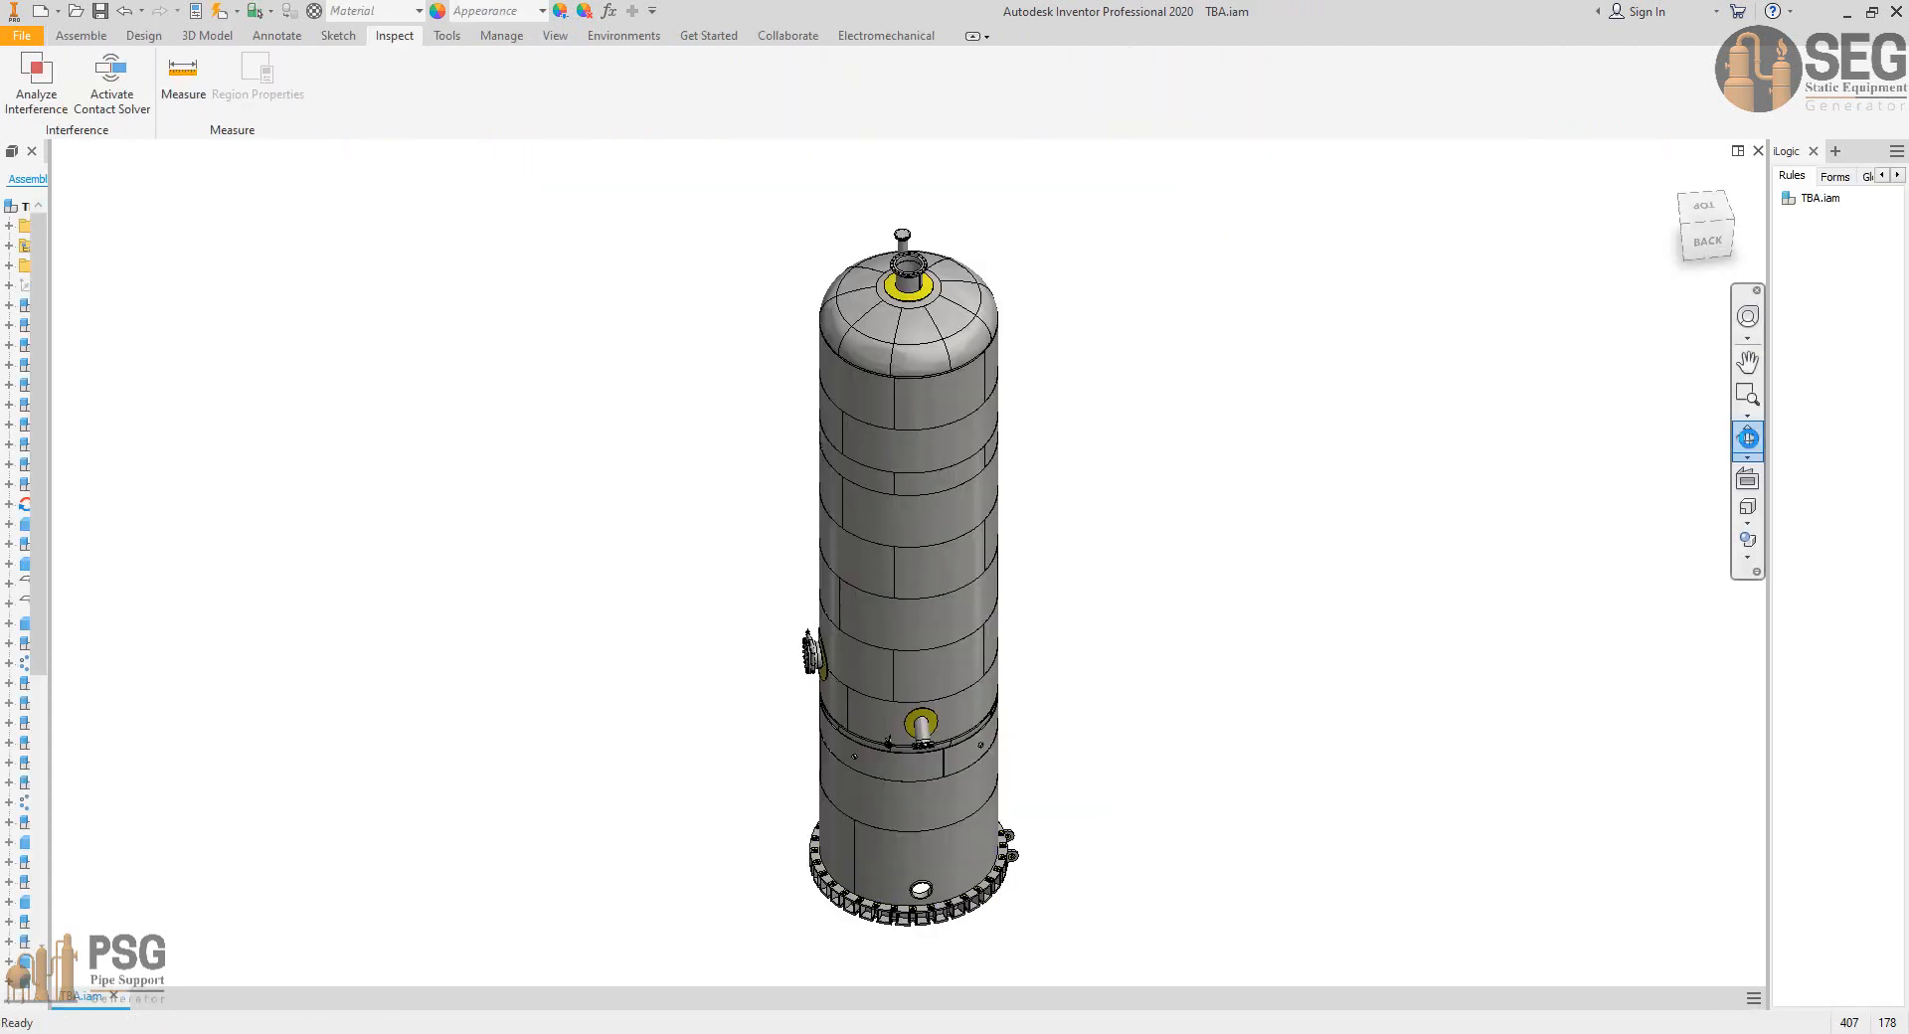
pyautogui.press('Escape')
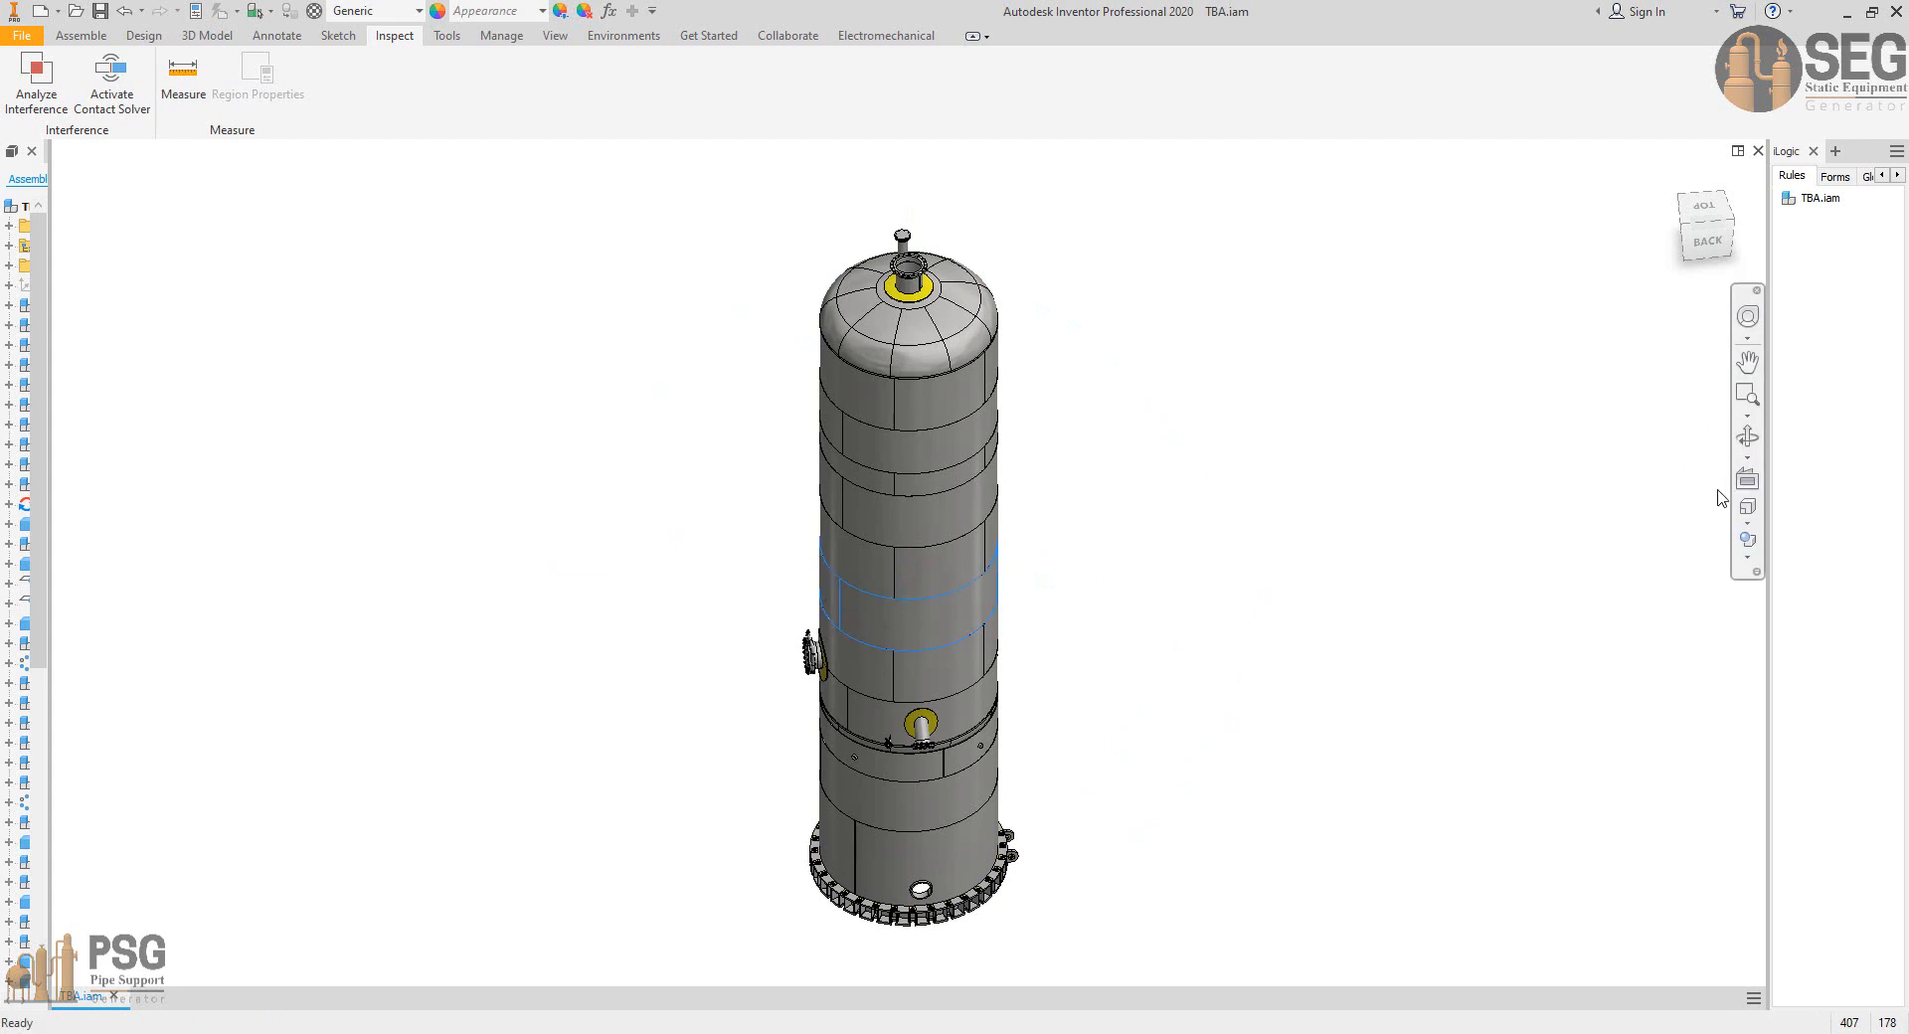
pyautogui.click(1747, 437)
pyautogui.moveTo(1040, 554); pyautogui.dragTo(835, 40)
pyautogui.scroll(8, 456, 332)
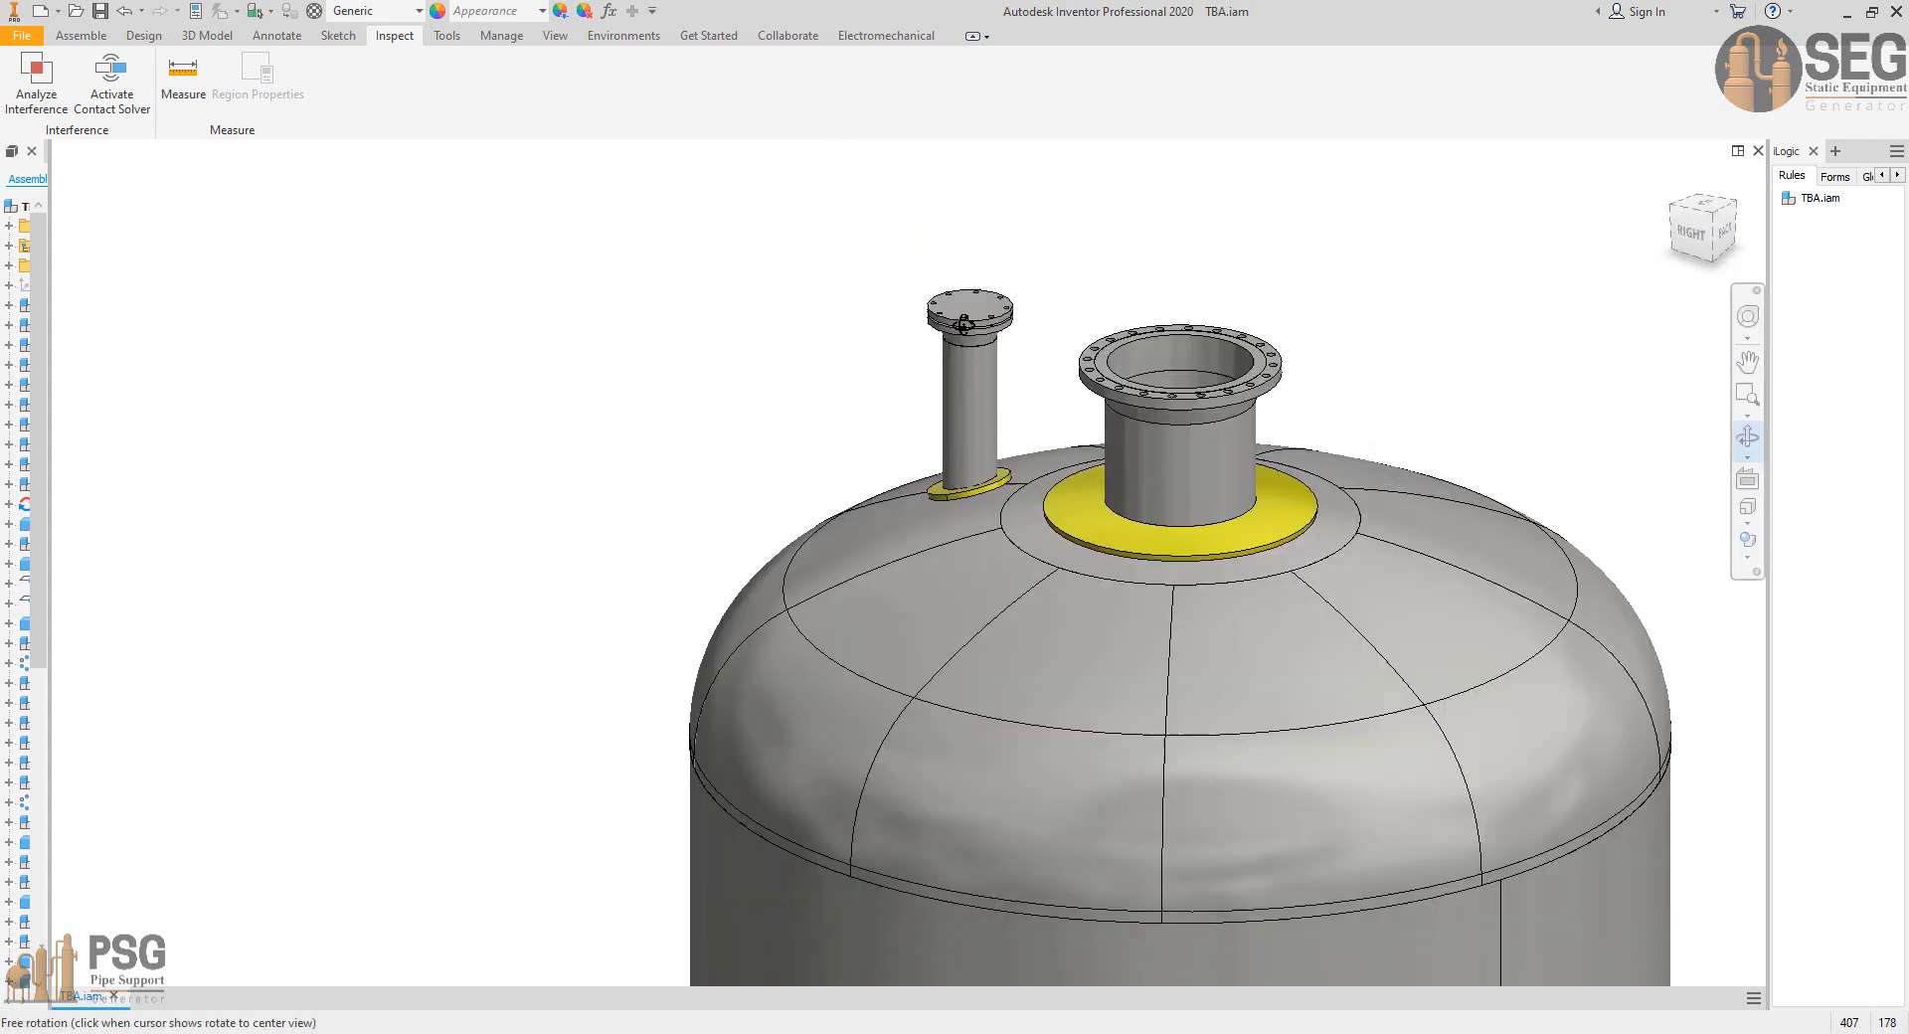
# Measure the distance from the top face of nozzle AN's blind to the lower edge of its flange ring and copy the value.
pyautogui.click(176, 82)
pyautogui.scroll(3, 801, 418)
pyautogui.click(870, 438)
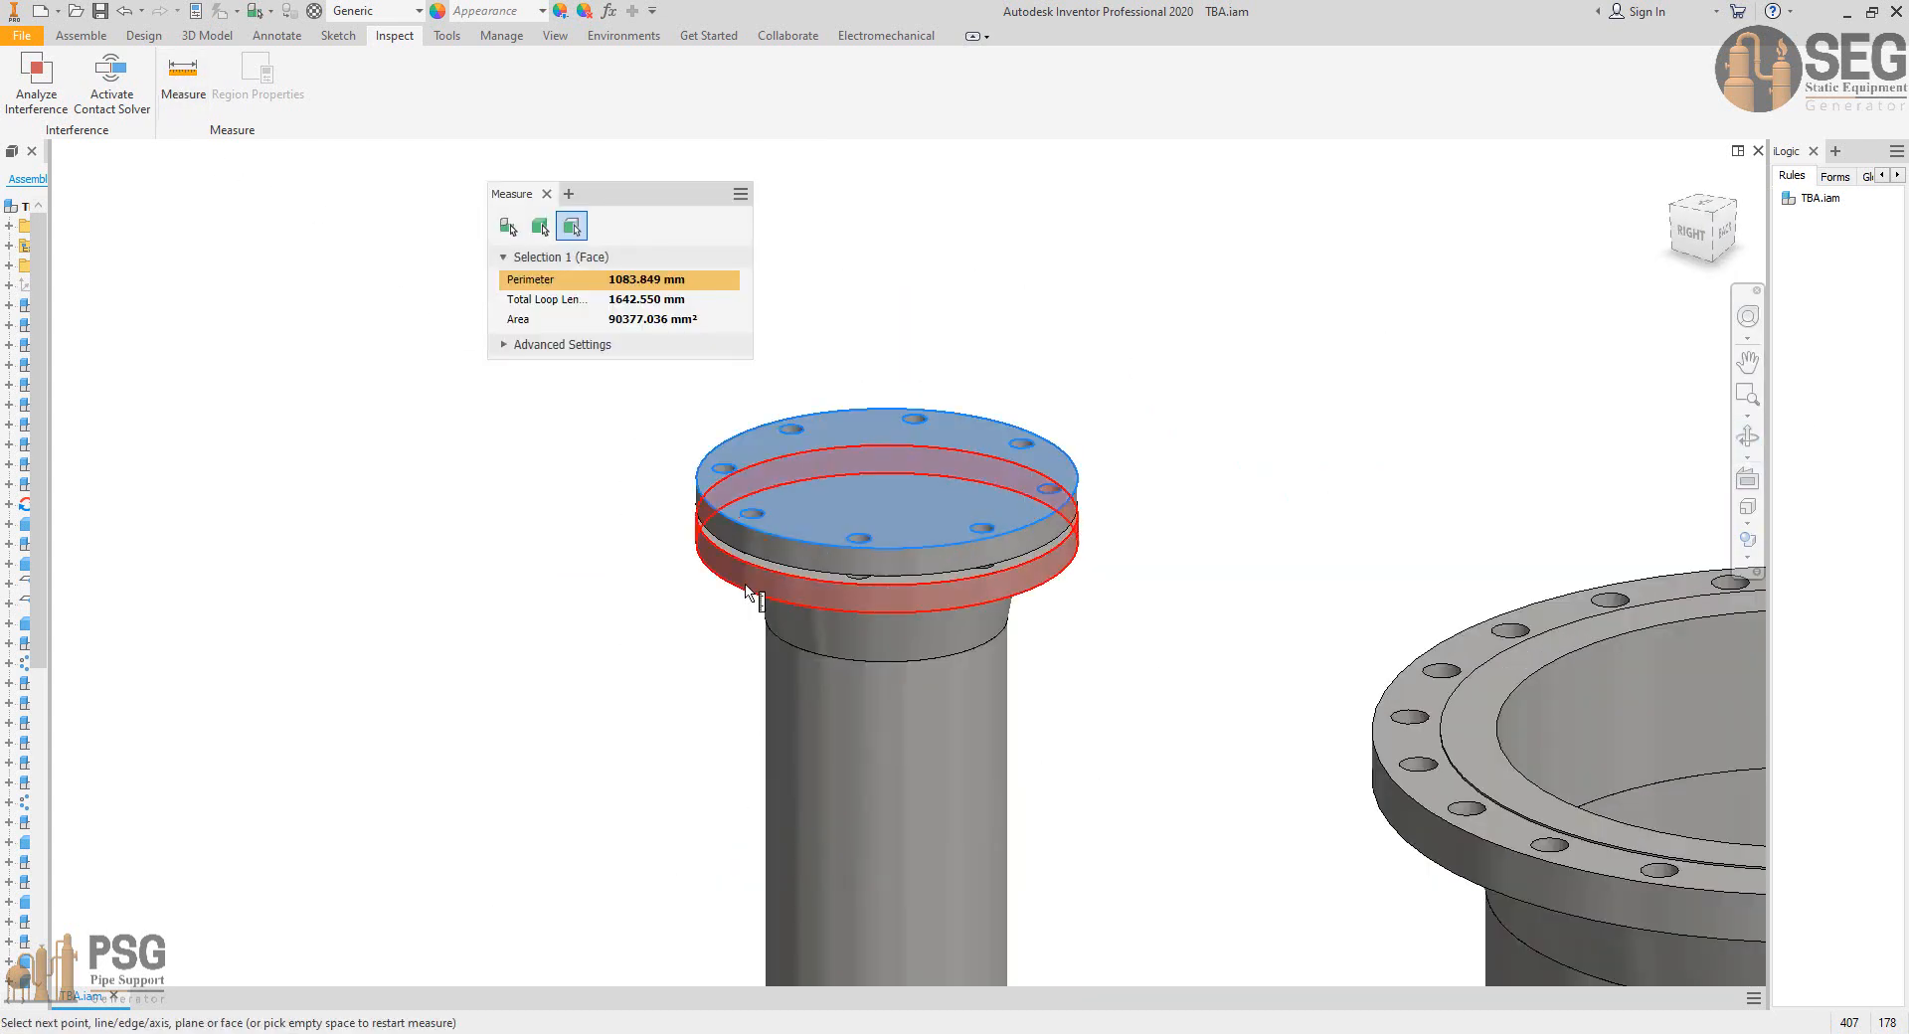
pyautogui.click(786, 600)
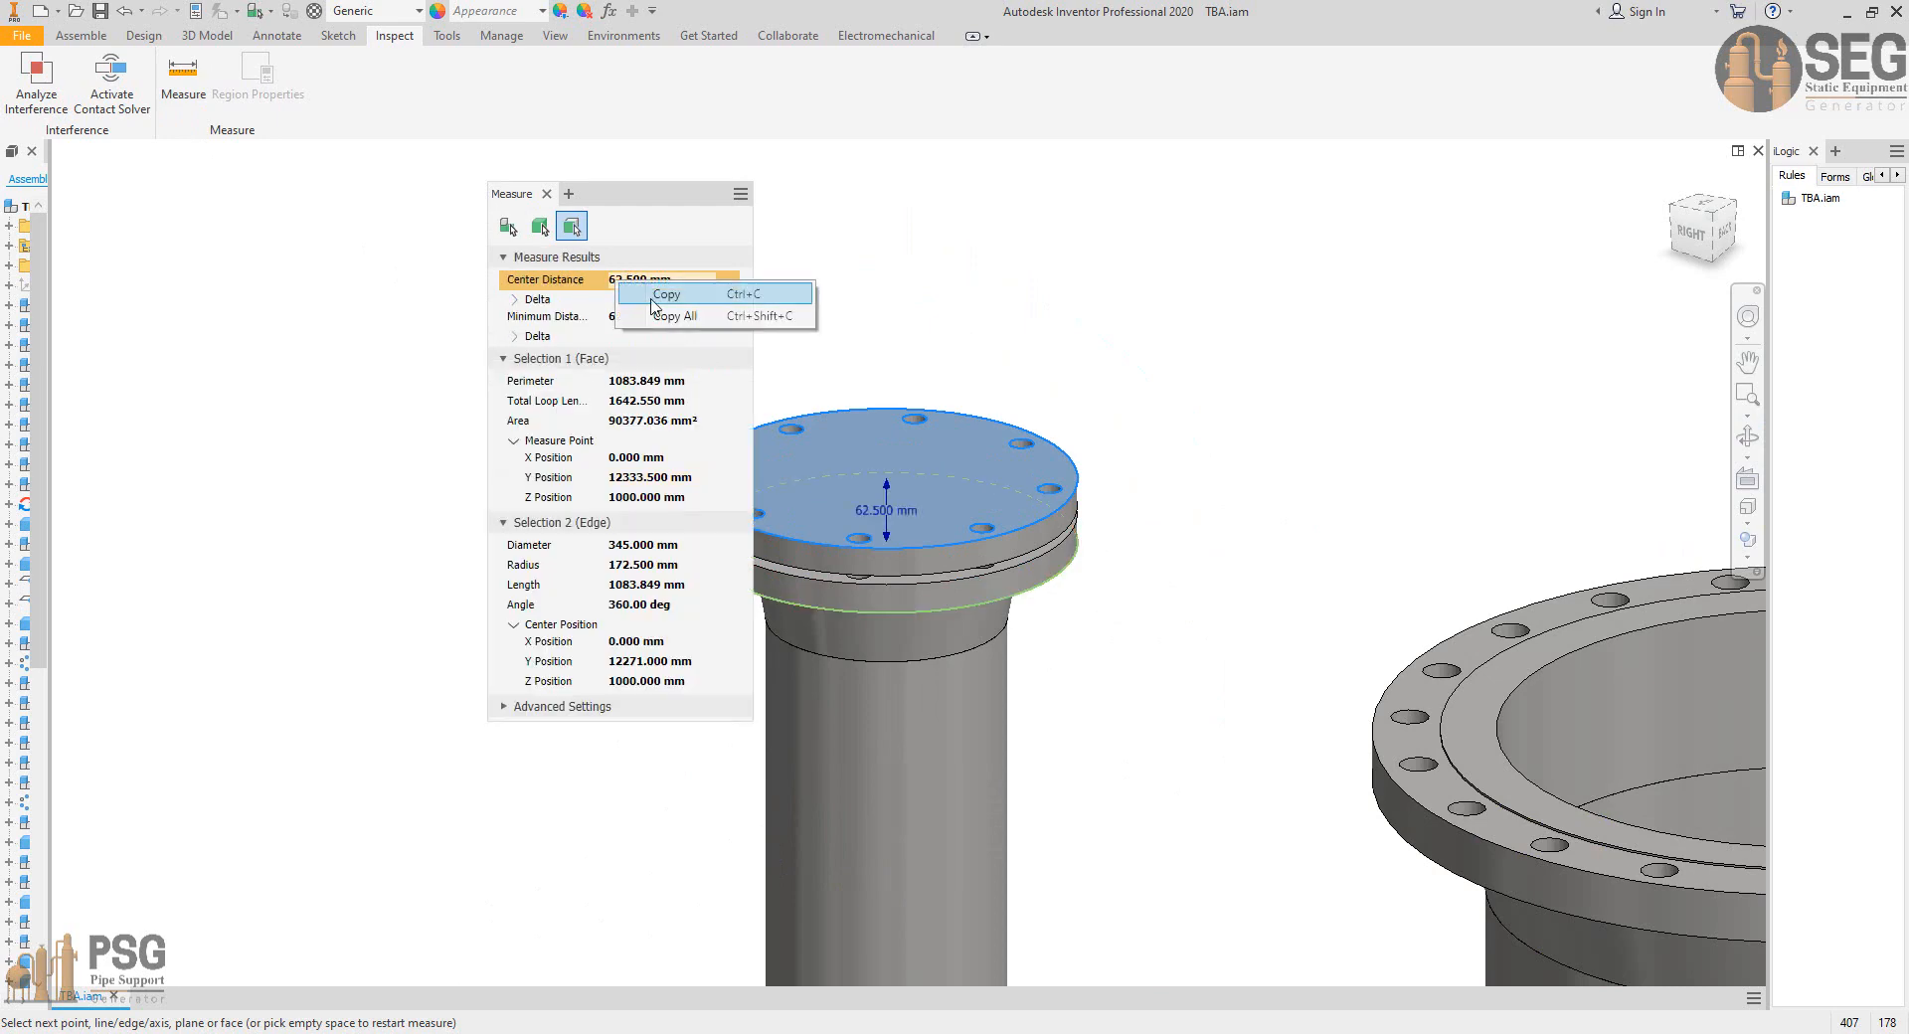
# Check the size 8 class 150 row of the PDF stud bolt table, then add a stud bolt named AN-Stud to AN-Blind and open its parameters.
pyautogui.hotkey('alt', 'Tab')
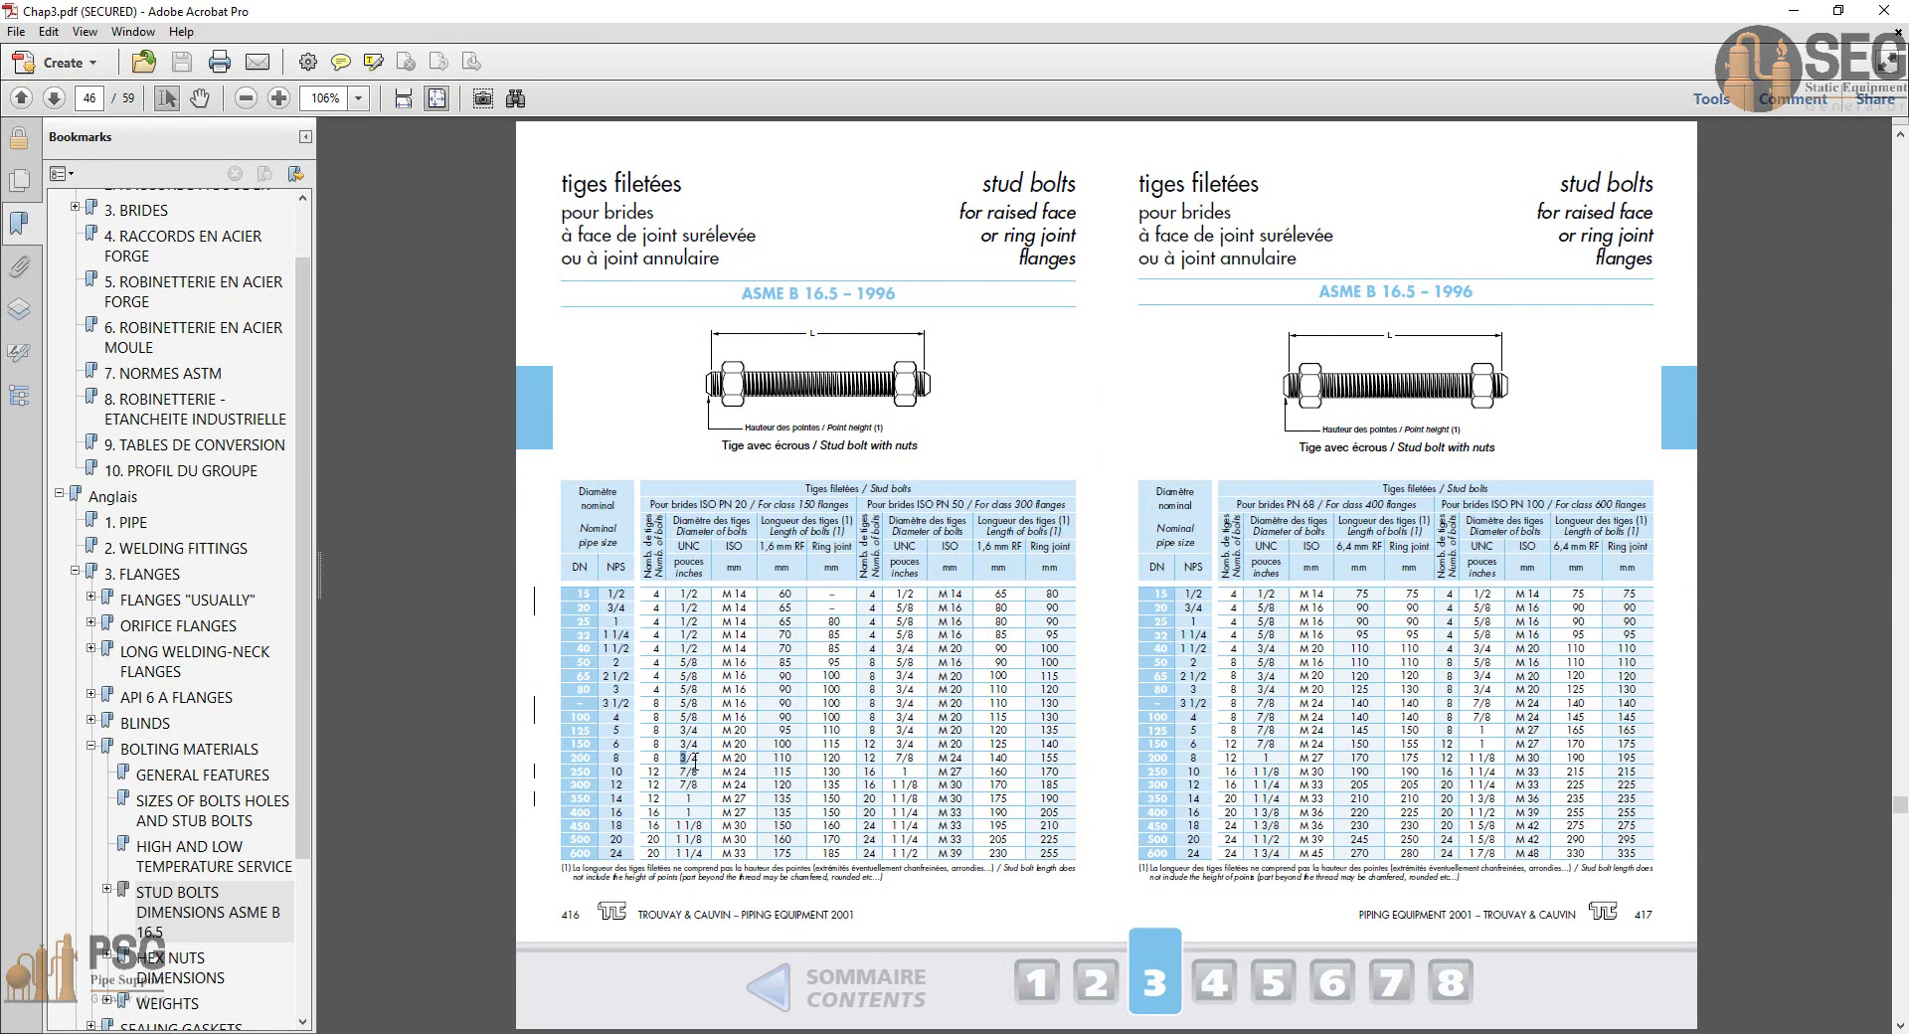
pyautogui.hotkey('alt', 'Tab')
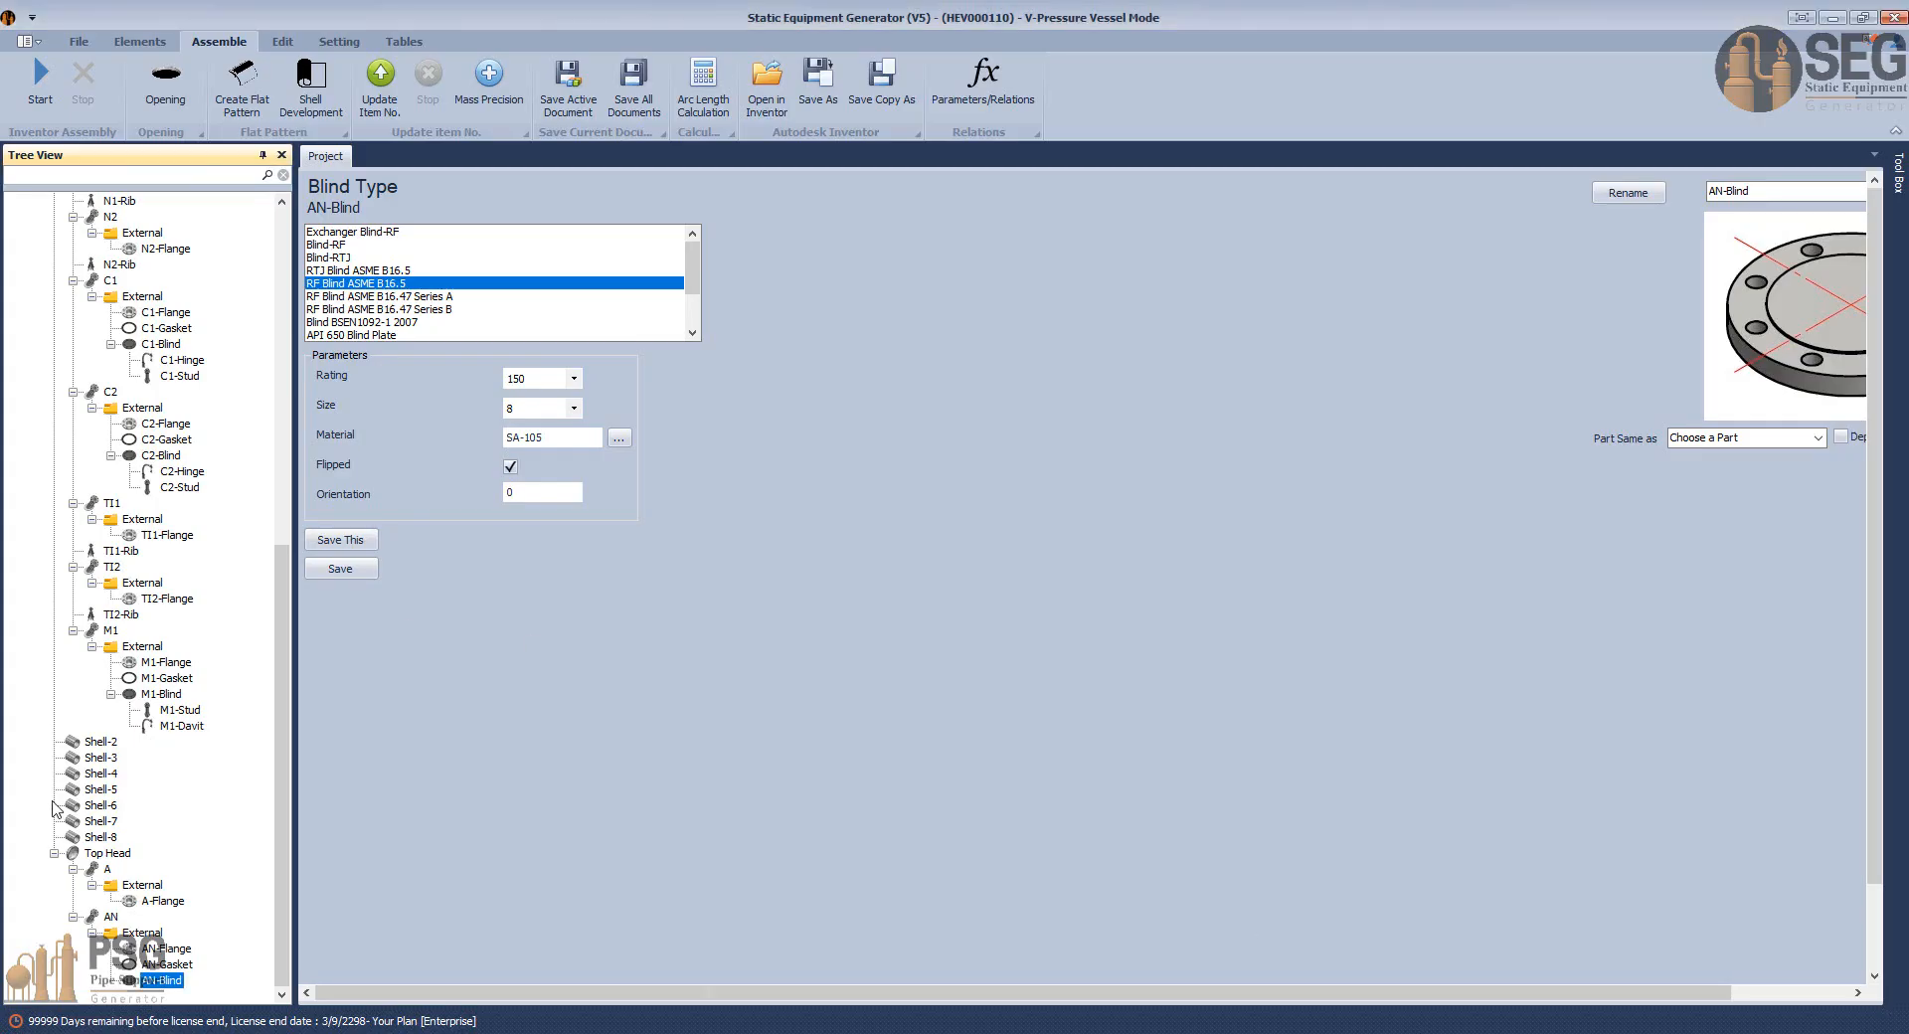
pyautogui.click(139, 41)
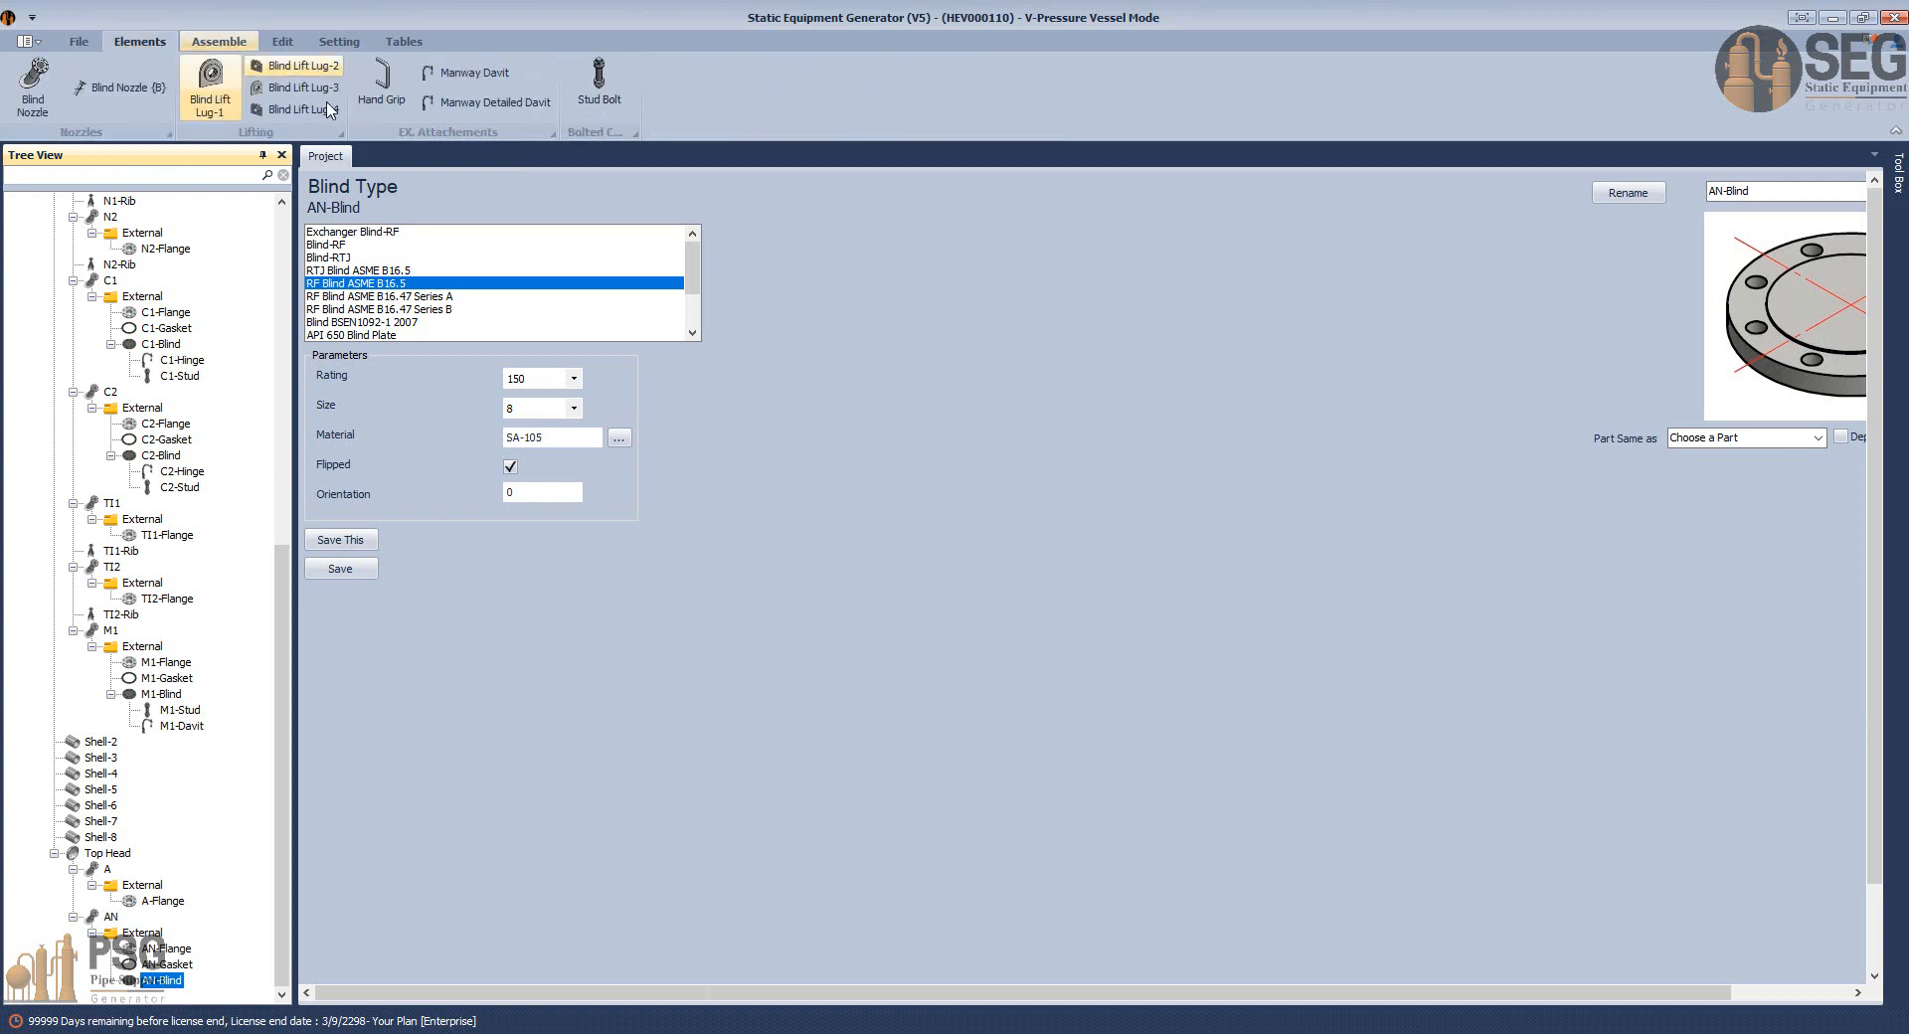
pyautogui.click(602, 84)
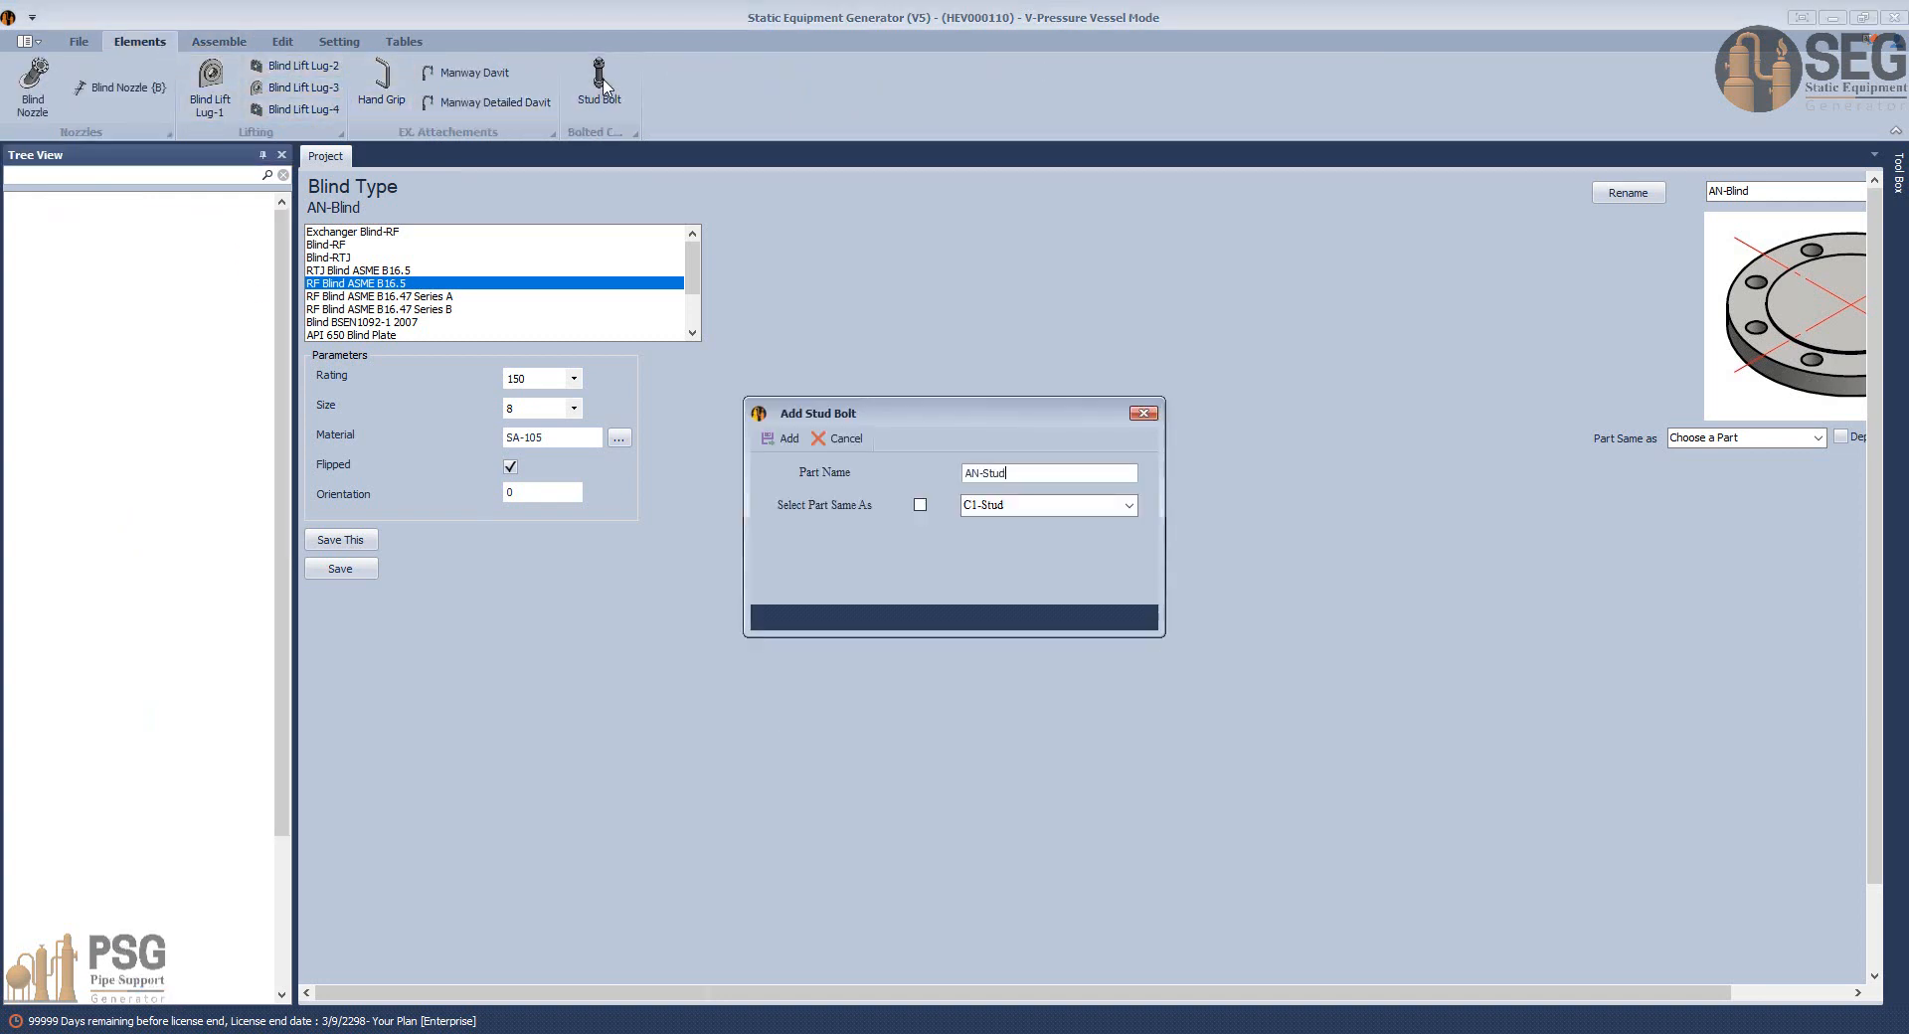
pyautogui.press('Return')
pyautogui.click(180, 981)
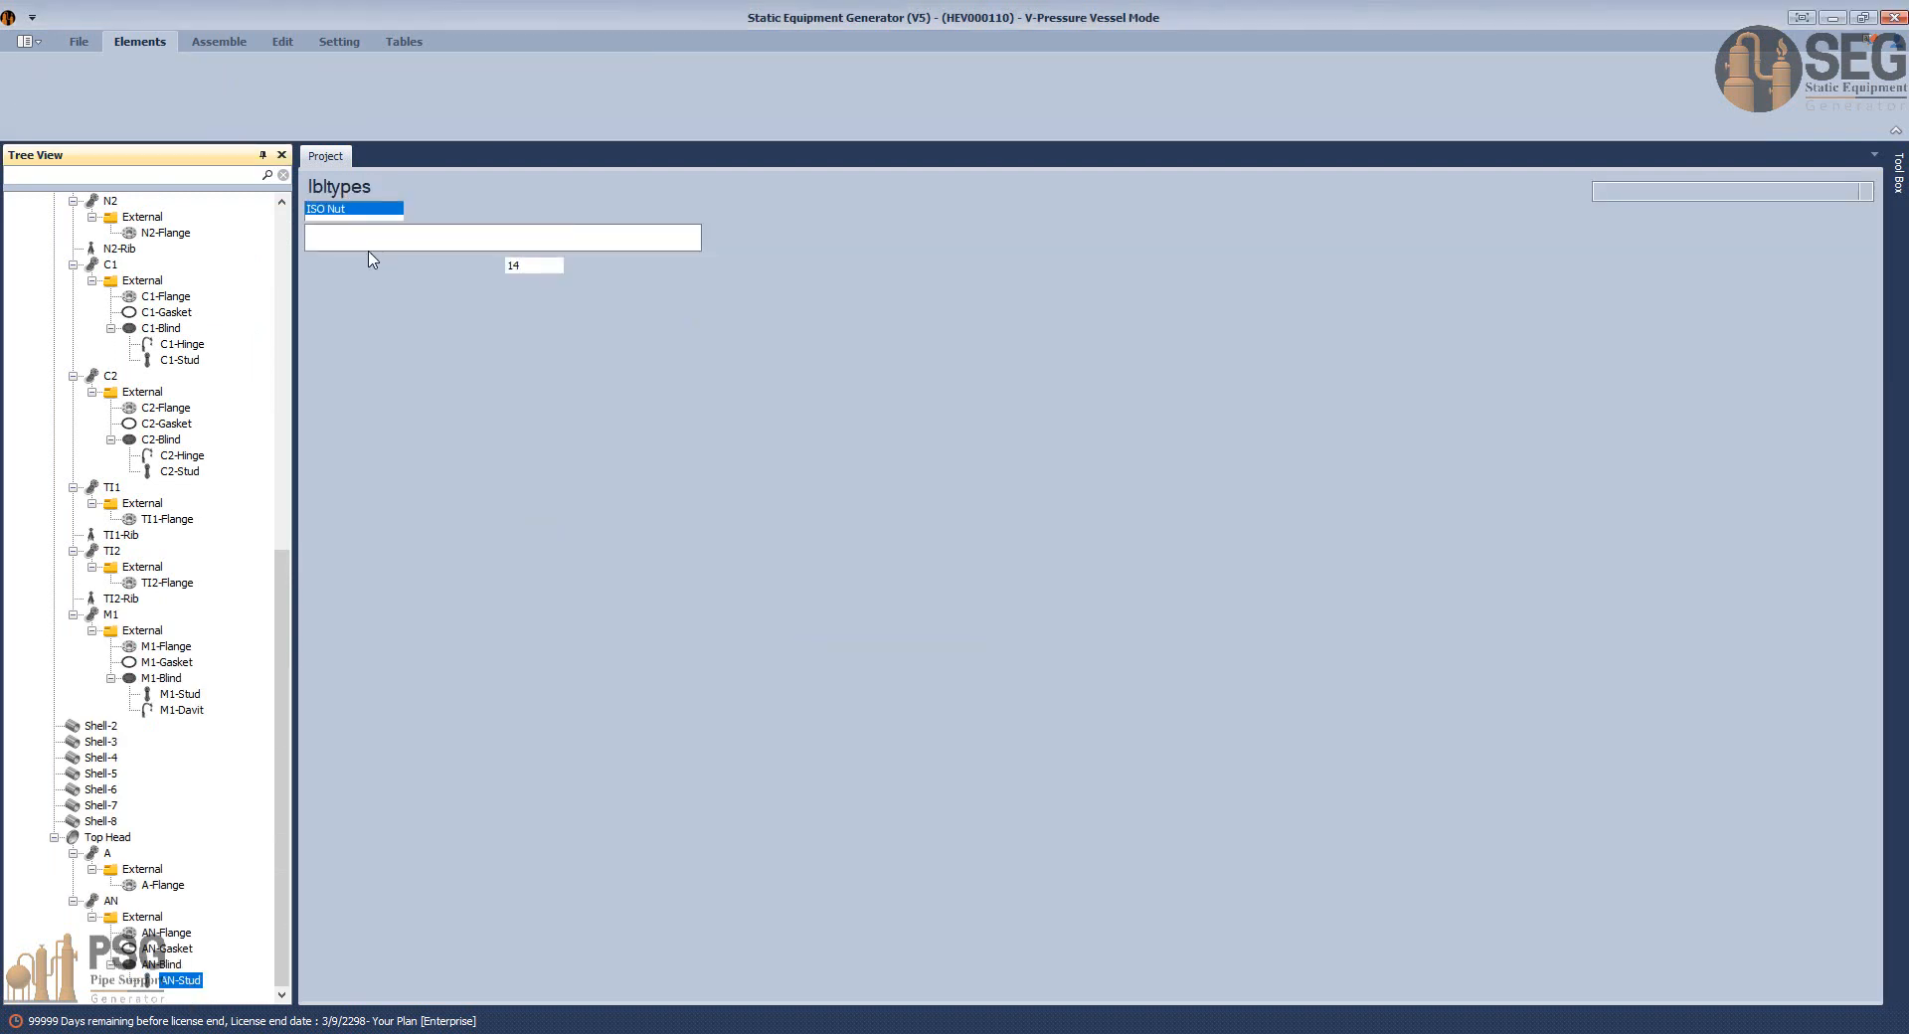
# Define AN-Stud as UNC Nut, size 3/4, with 110 mm stud length and 62.5 mm nut spacing, and save it.
pyautogui.click(370, 245)
pyautogui.click(574, 287)
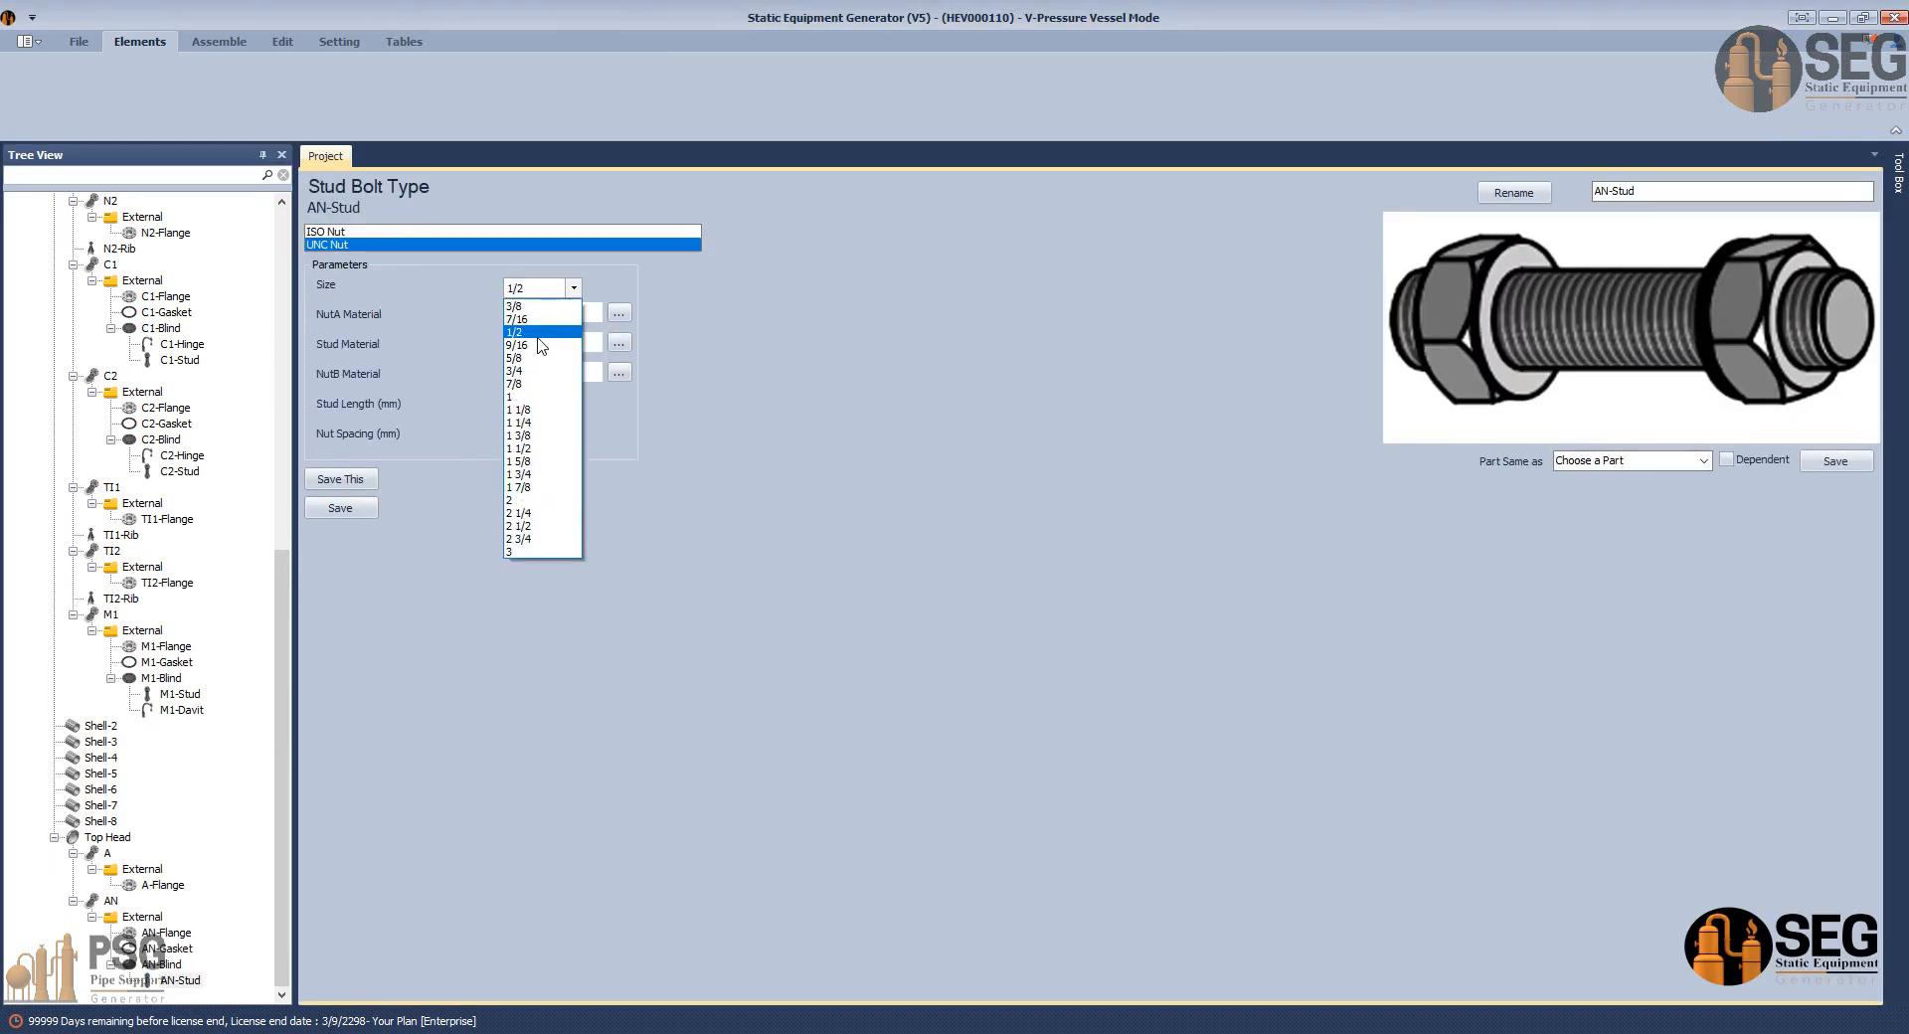
pyautogui.click(538, 377)
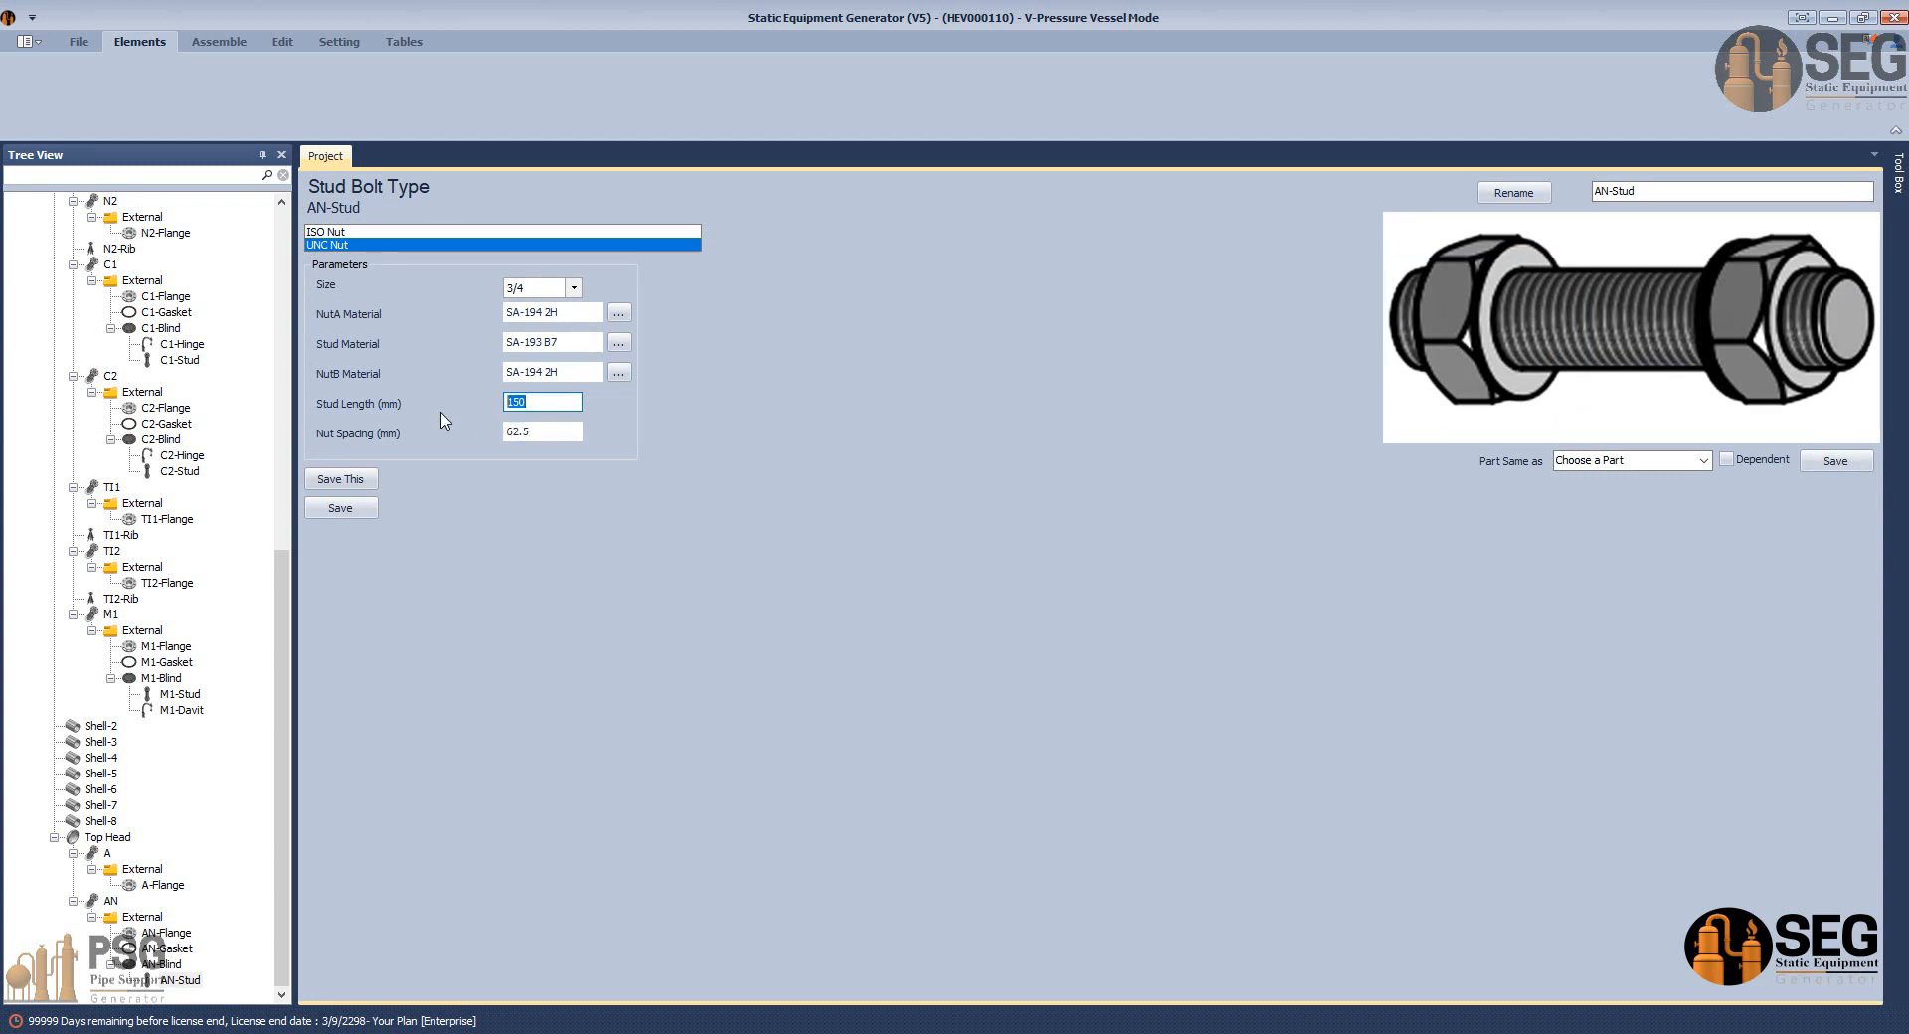
pyautogui.click(366, 511)
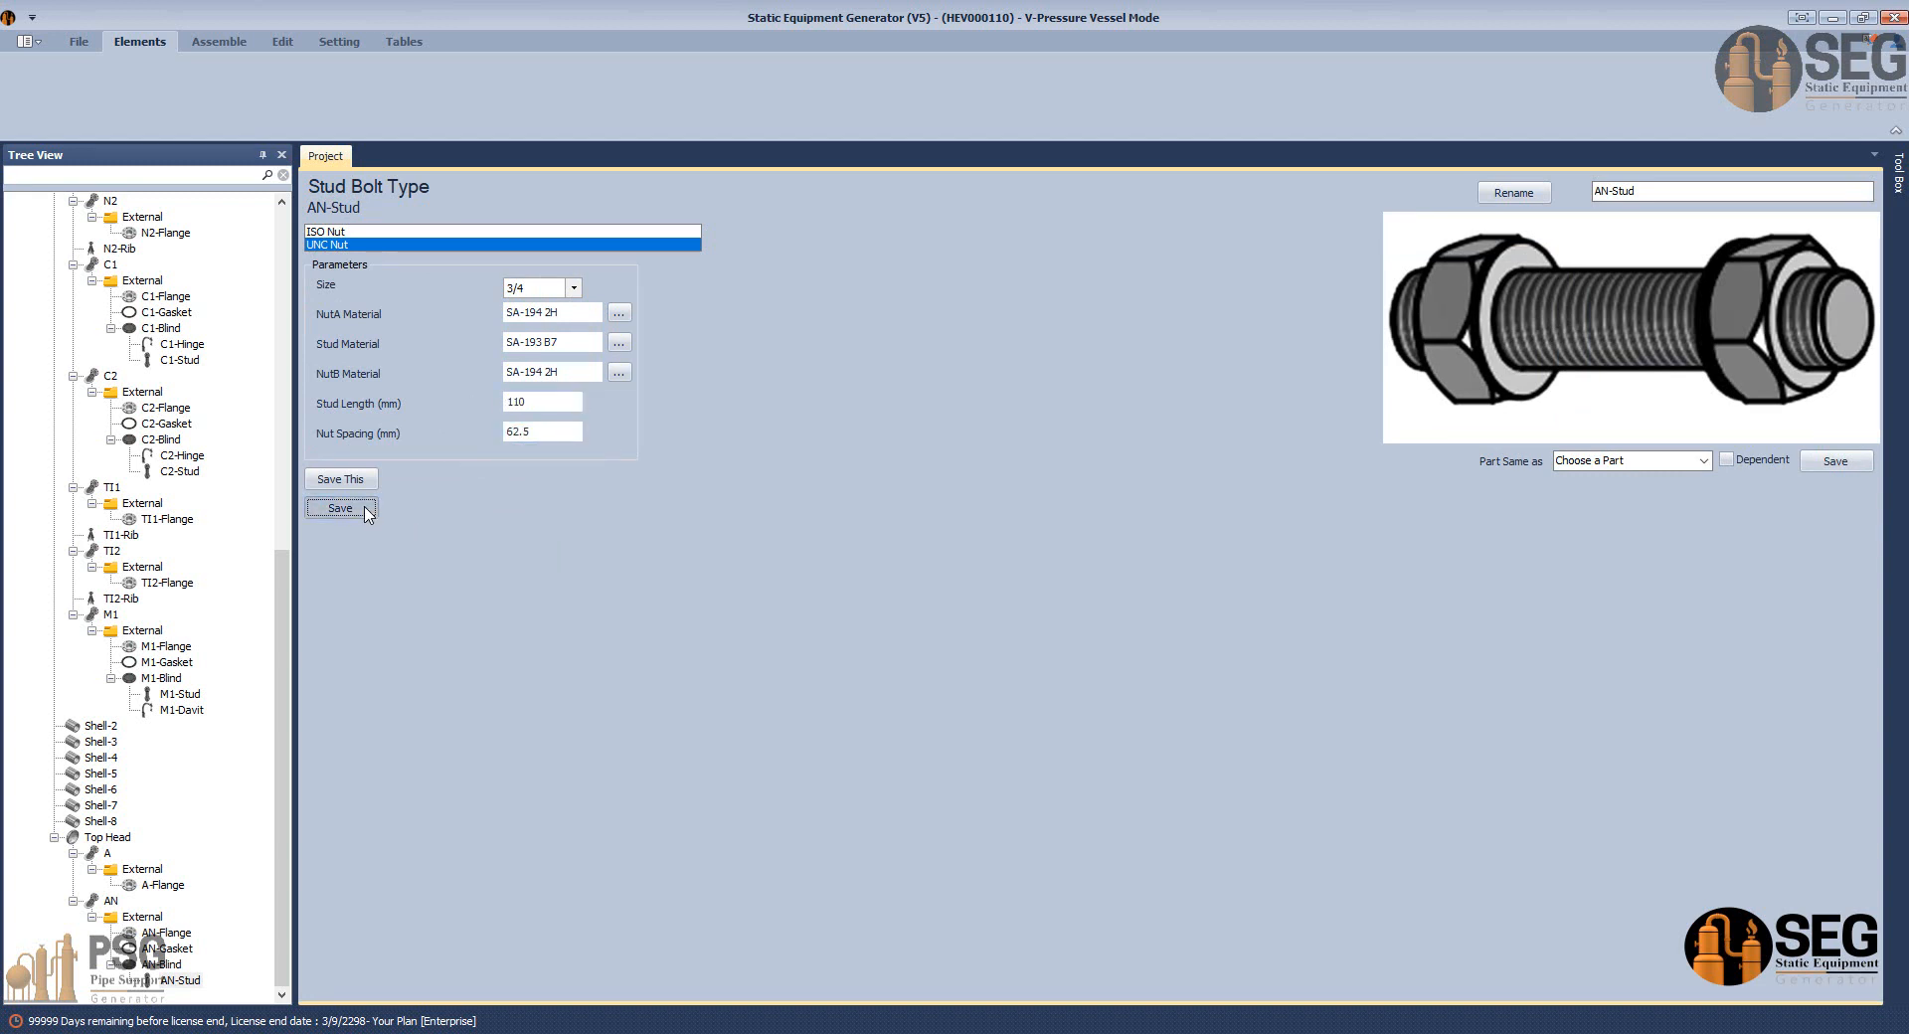
pyautogui.click(107, 838)
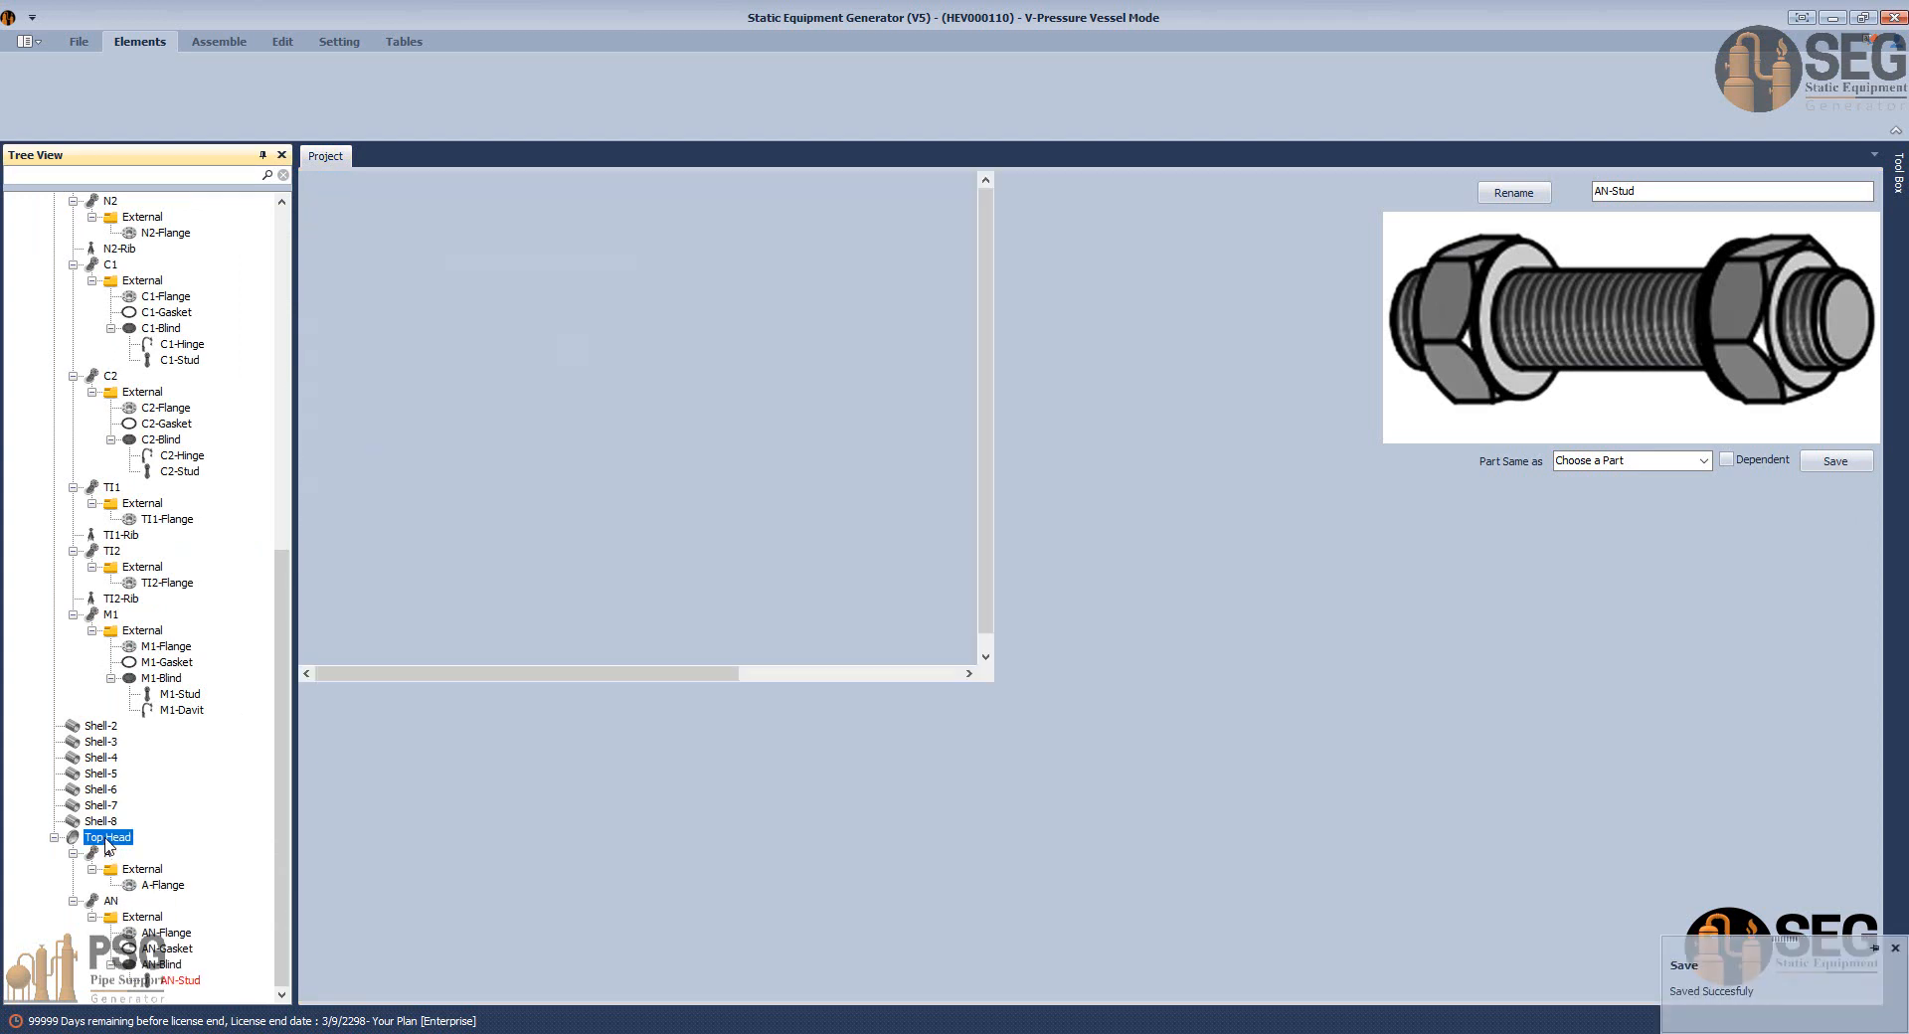
pyautogui.click(1333, 1031)
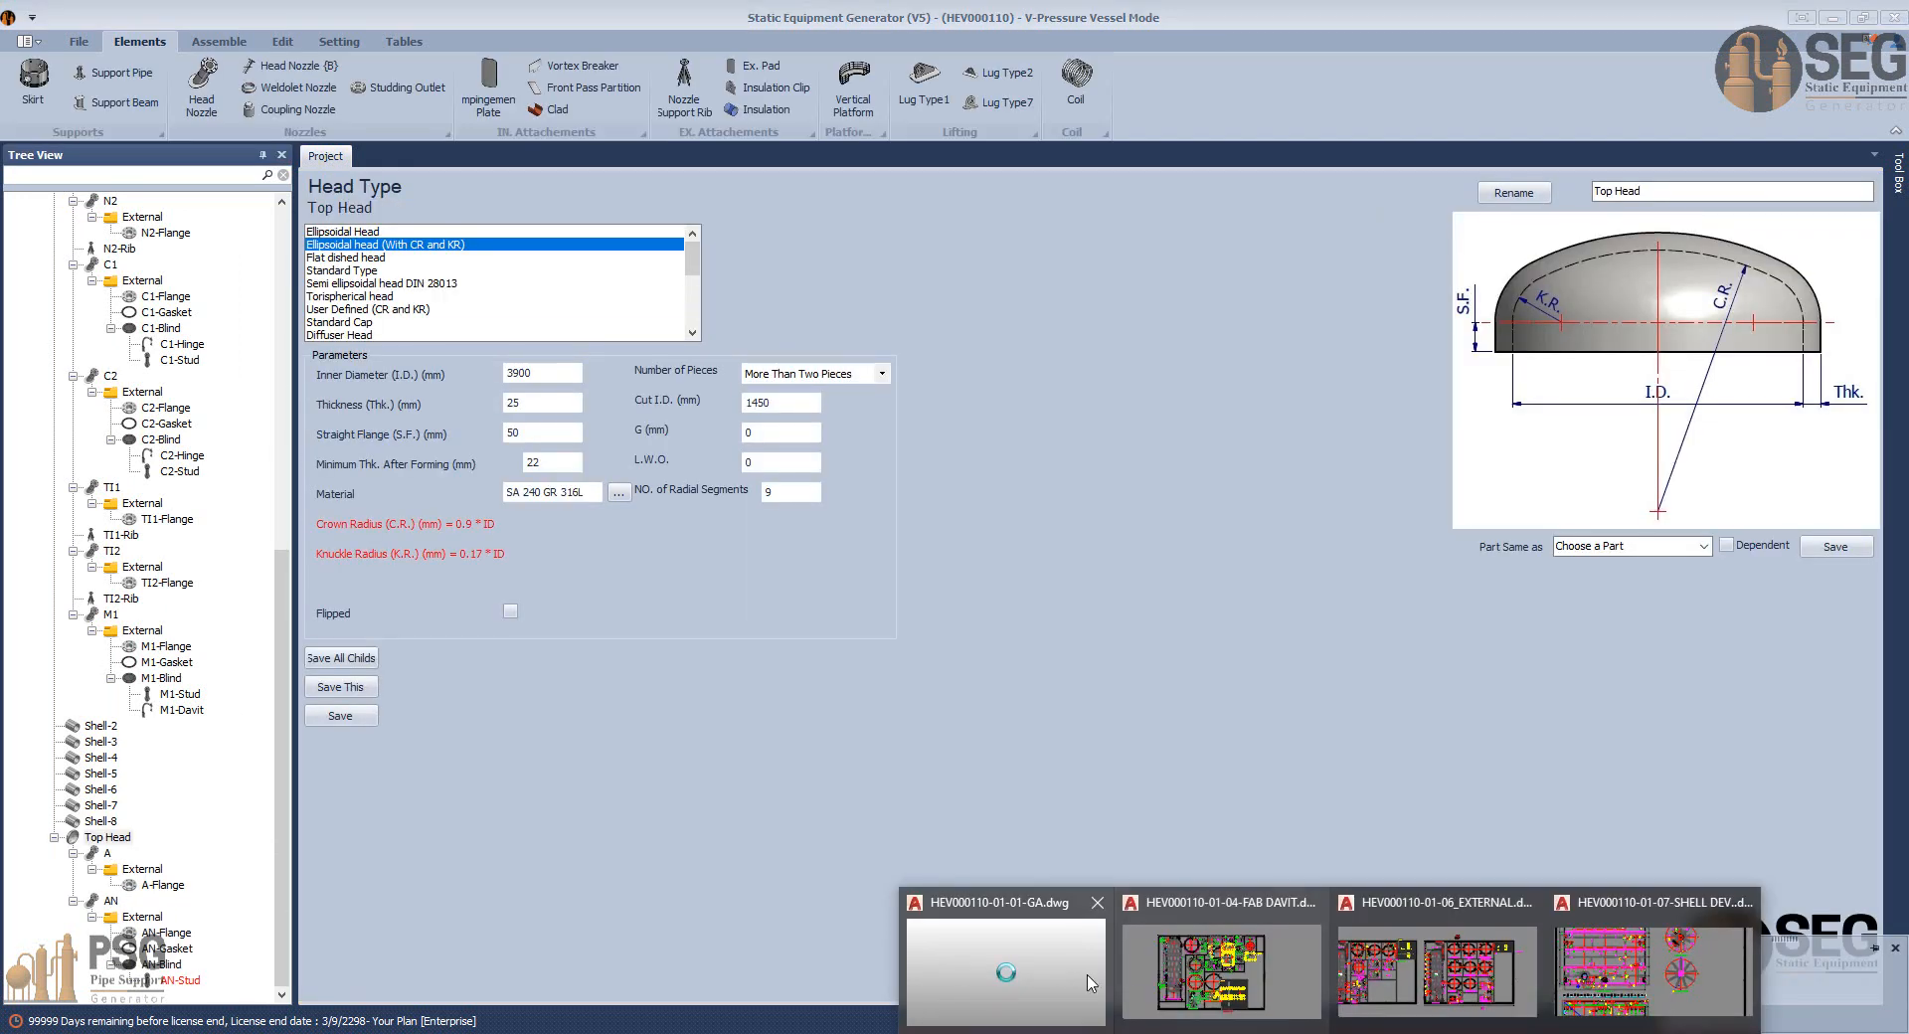
pyautogui.click(1064, 966)
pyautogui.scroll(-6, 865, 493)
pyautogui.moveTo(865, 492); pyautogui.dragTo(1263, 926, button='middle')
pyautogui.moveTo(451, 287)
pyautogui.mouseDown(button='middle')
pyautogui.moveTo(585, 400)
pyautogui.moveTo(895, 795)
pyautogui.mouseUp(button='middle')
pyautogui.scroll(-2, 672, 455)
pyautogui.scroll(8, 719, 553)
pyautogui.scroll(-6, 745, 557)
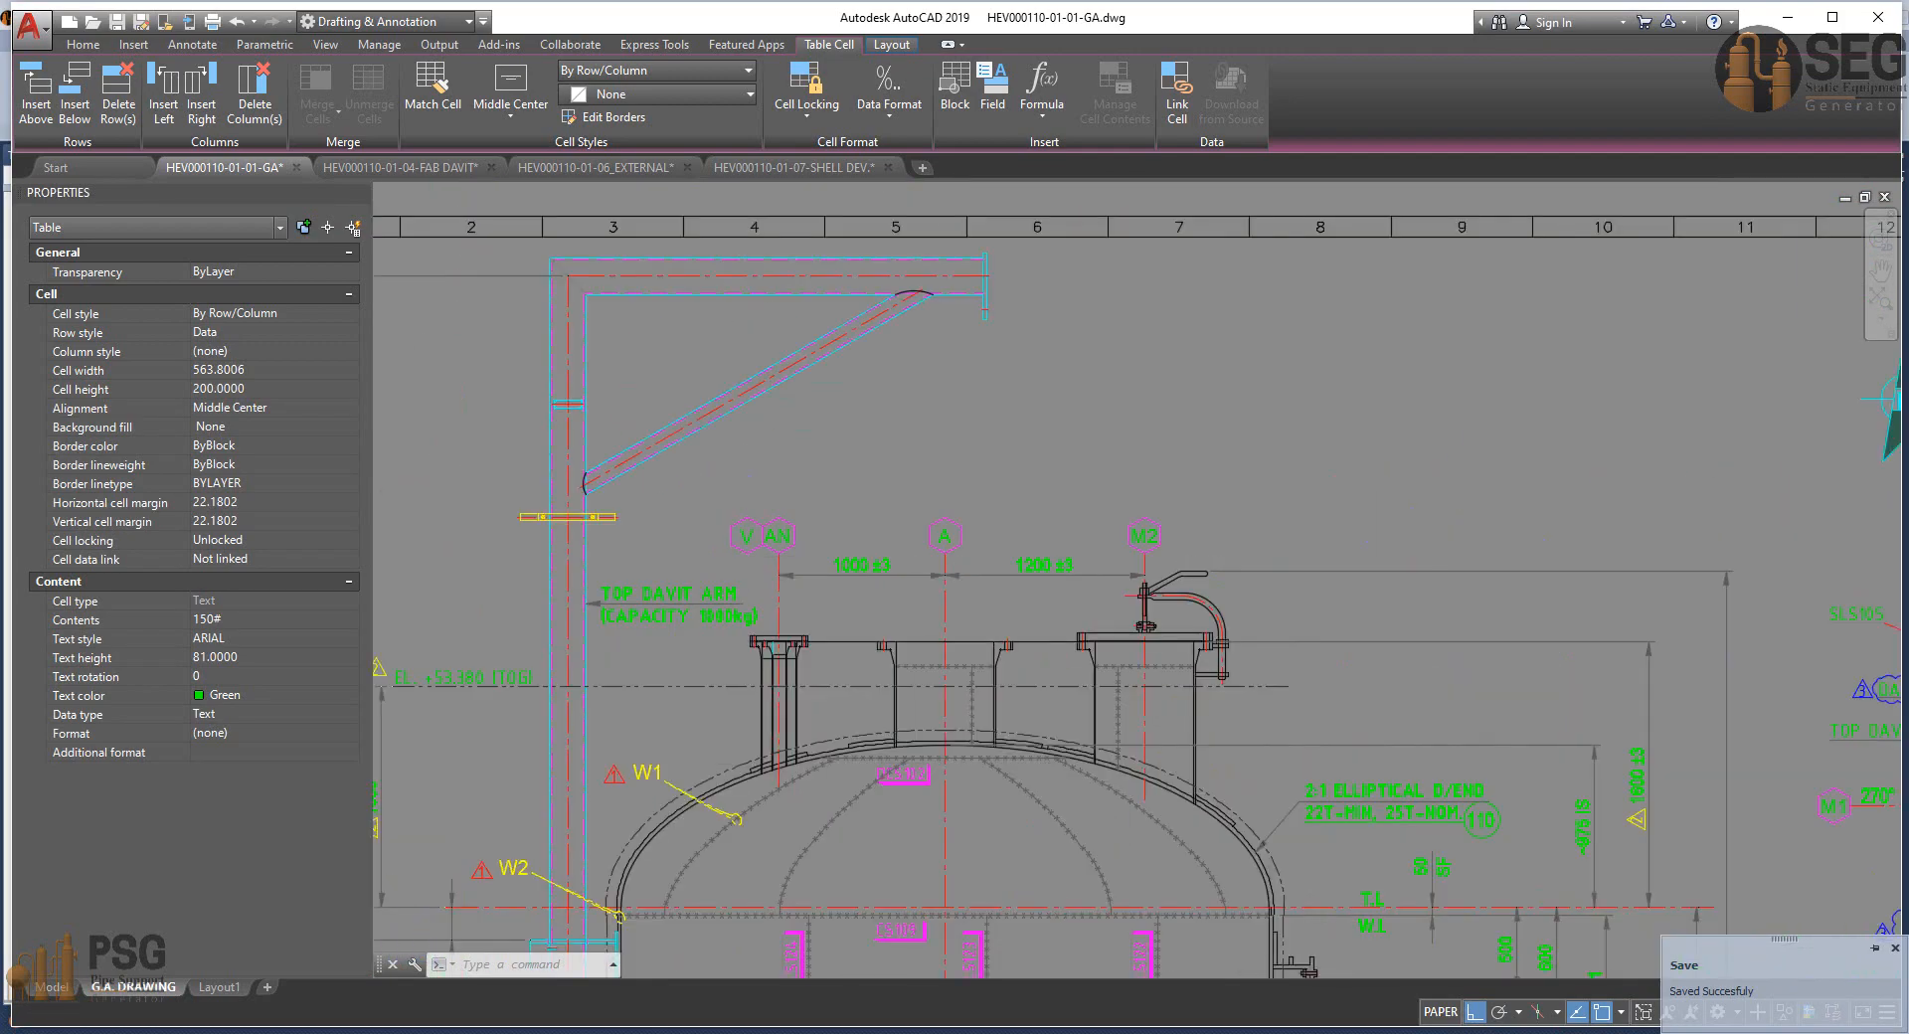
# Check vent nozzle V's size, schedule, rating and pad data in the drawing's nozzle schedule.
pyautogui.moveTo(1225, 463)
pyautogui.mouseDown(button='middle')
pyautogui.moveTo(1006, 354)
pyautogui.moveTo(920, 239)
pyautogui.mouseUp(button='middle')
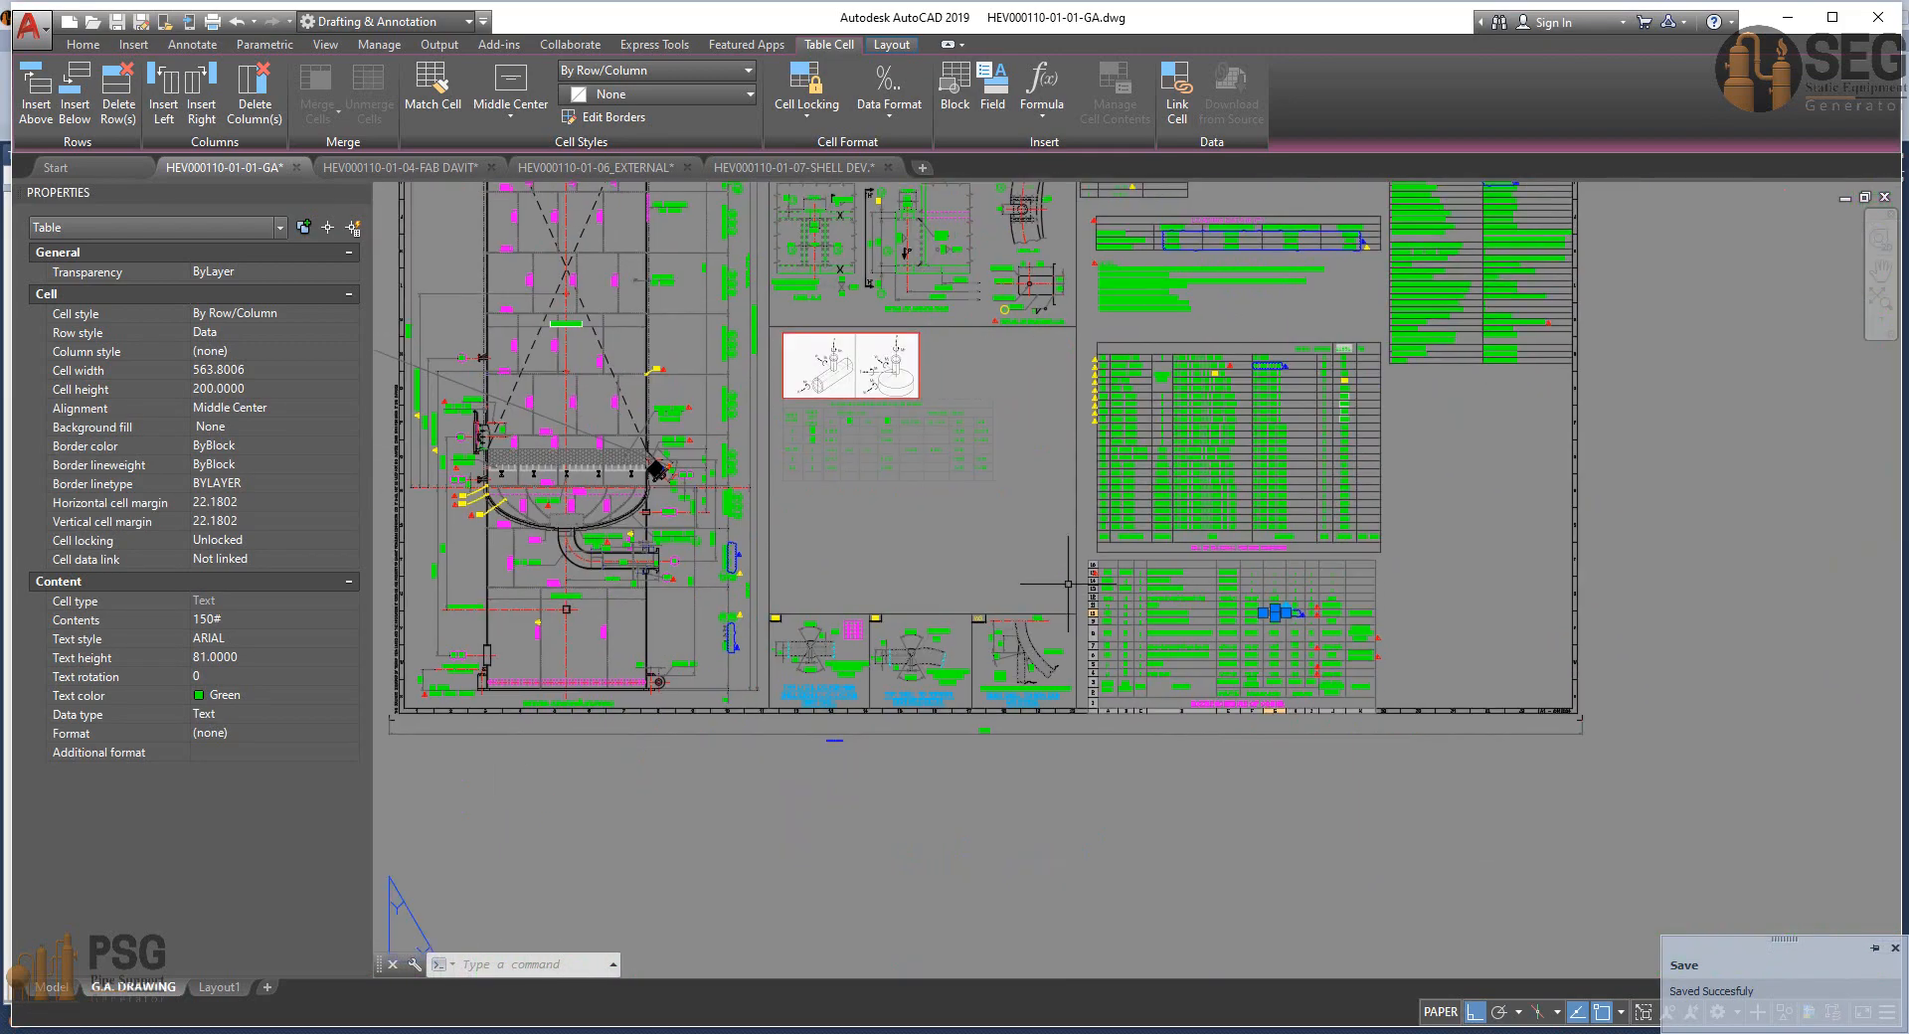
pyautogui.scroll(9, 1143, 671)
pyautogui.moveTo(1150, 665); pyautogui.dragTo(714, 601, button='middle')
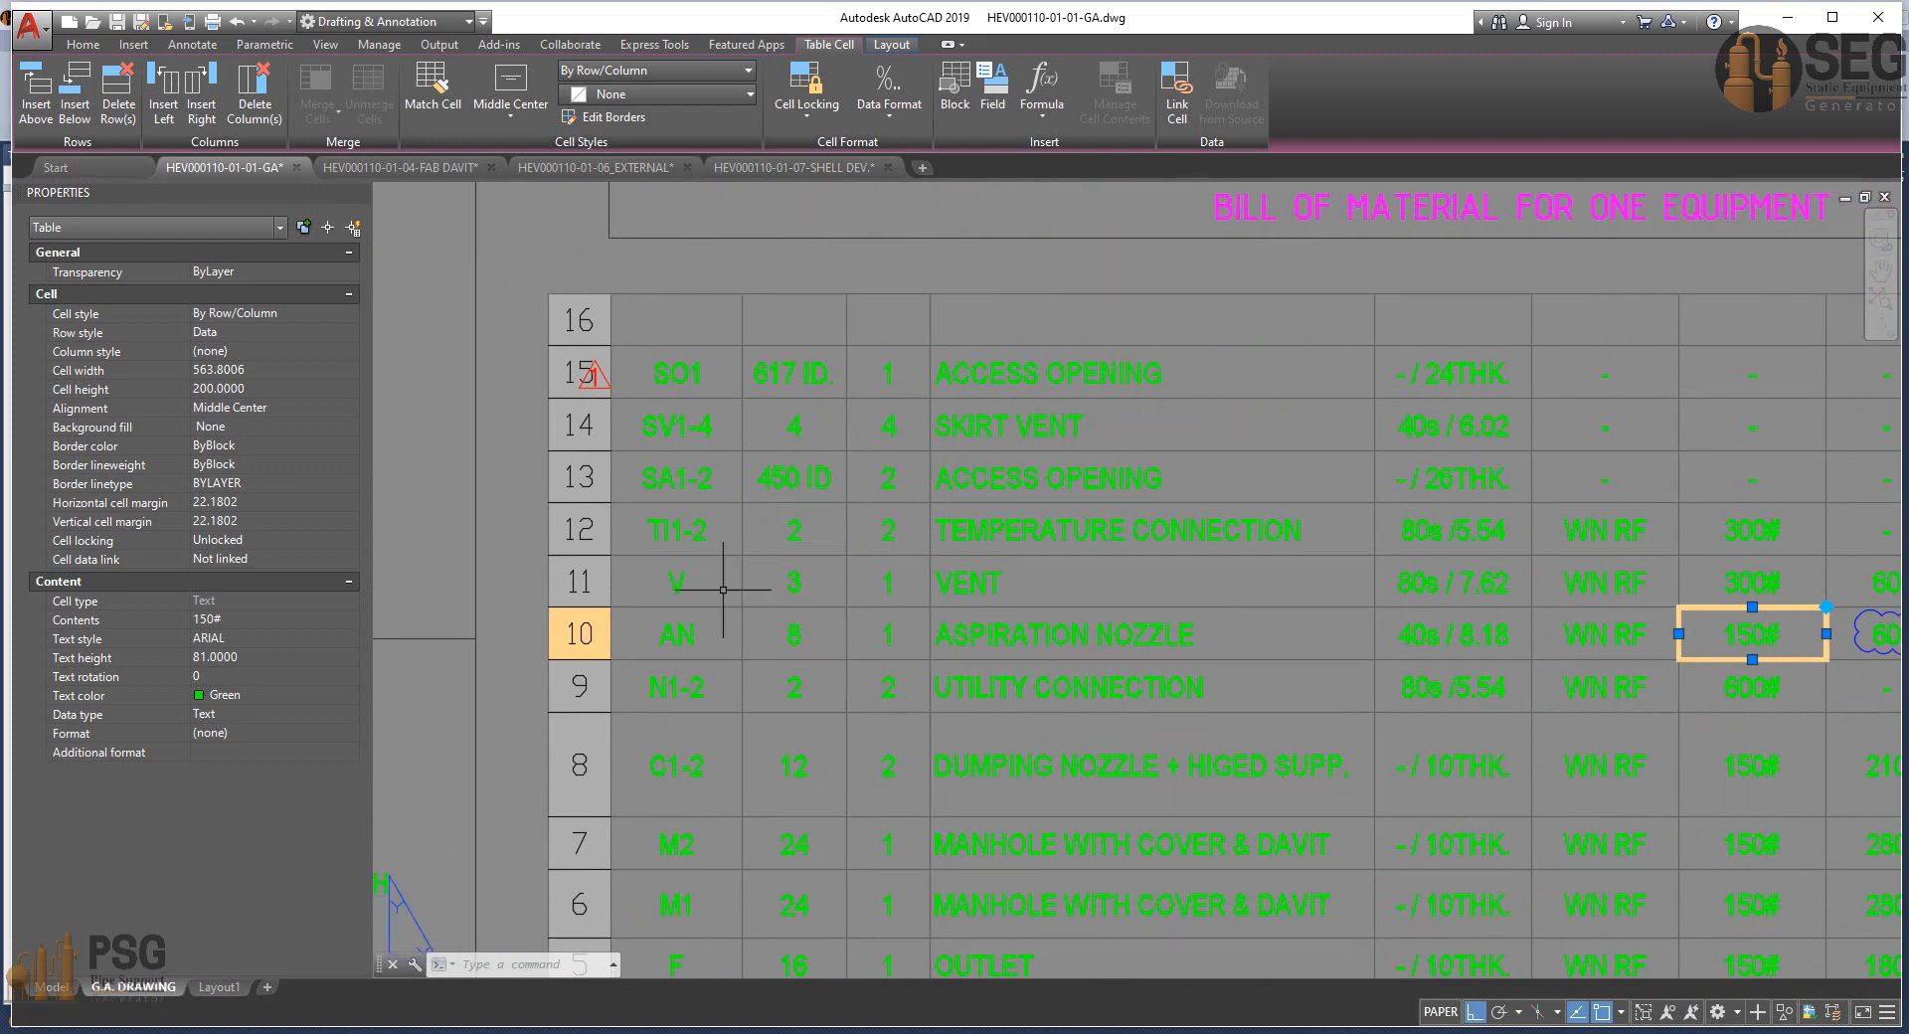
pyautogui.scroll(-3, 822, 601)
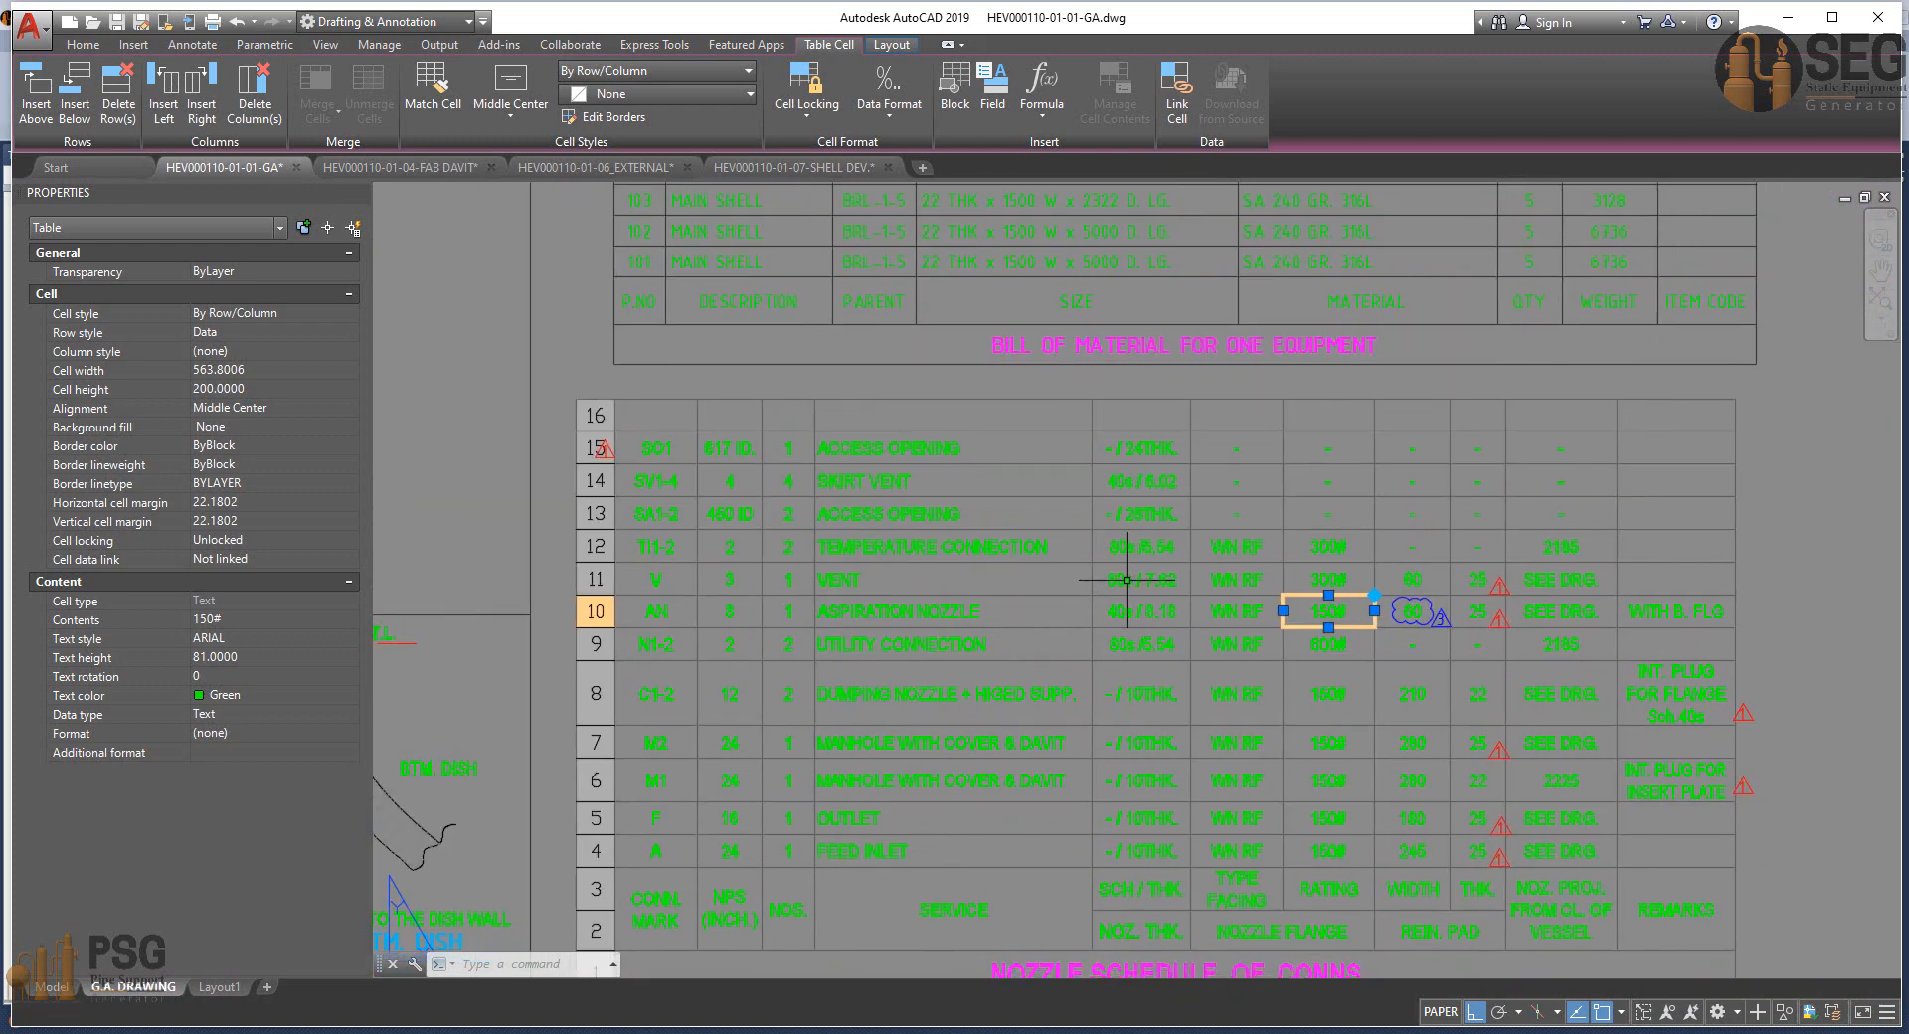
pyautogui.scroll(2, 1127, 579)
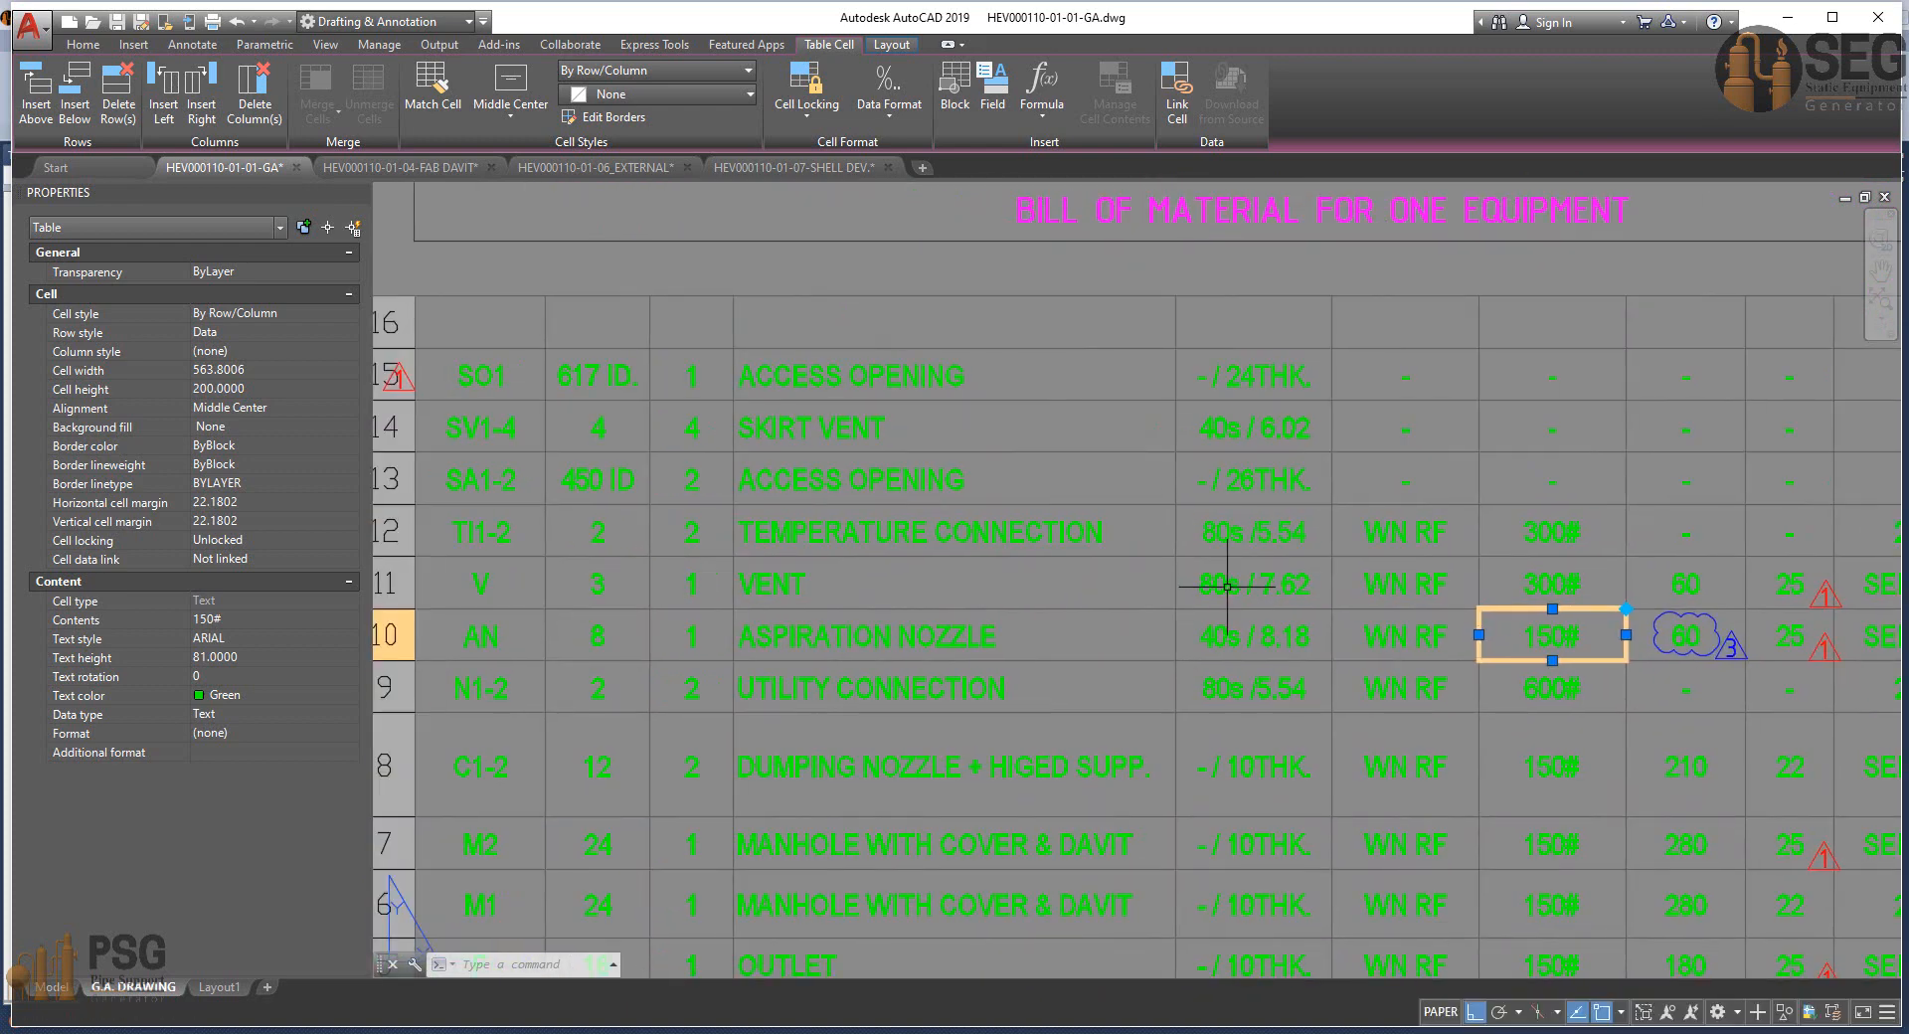
pyautogui.hotkey('alt', 'Tab')
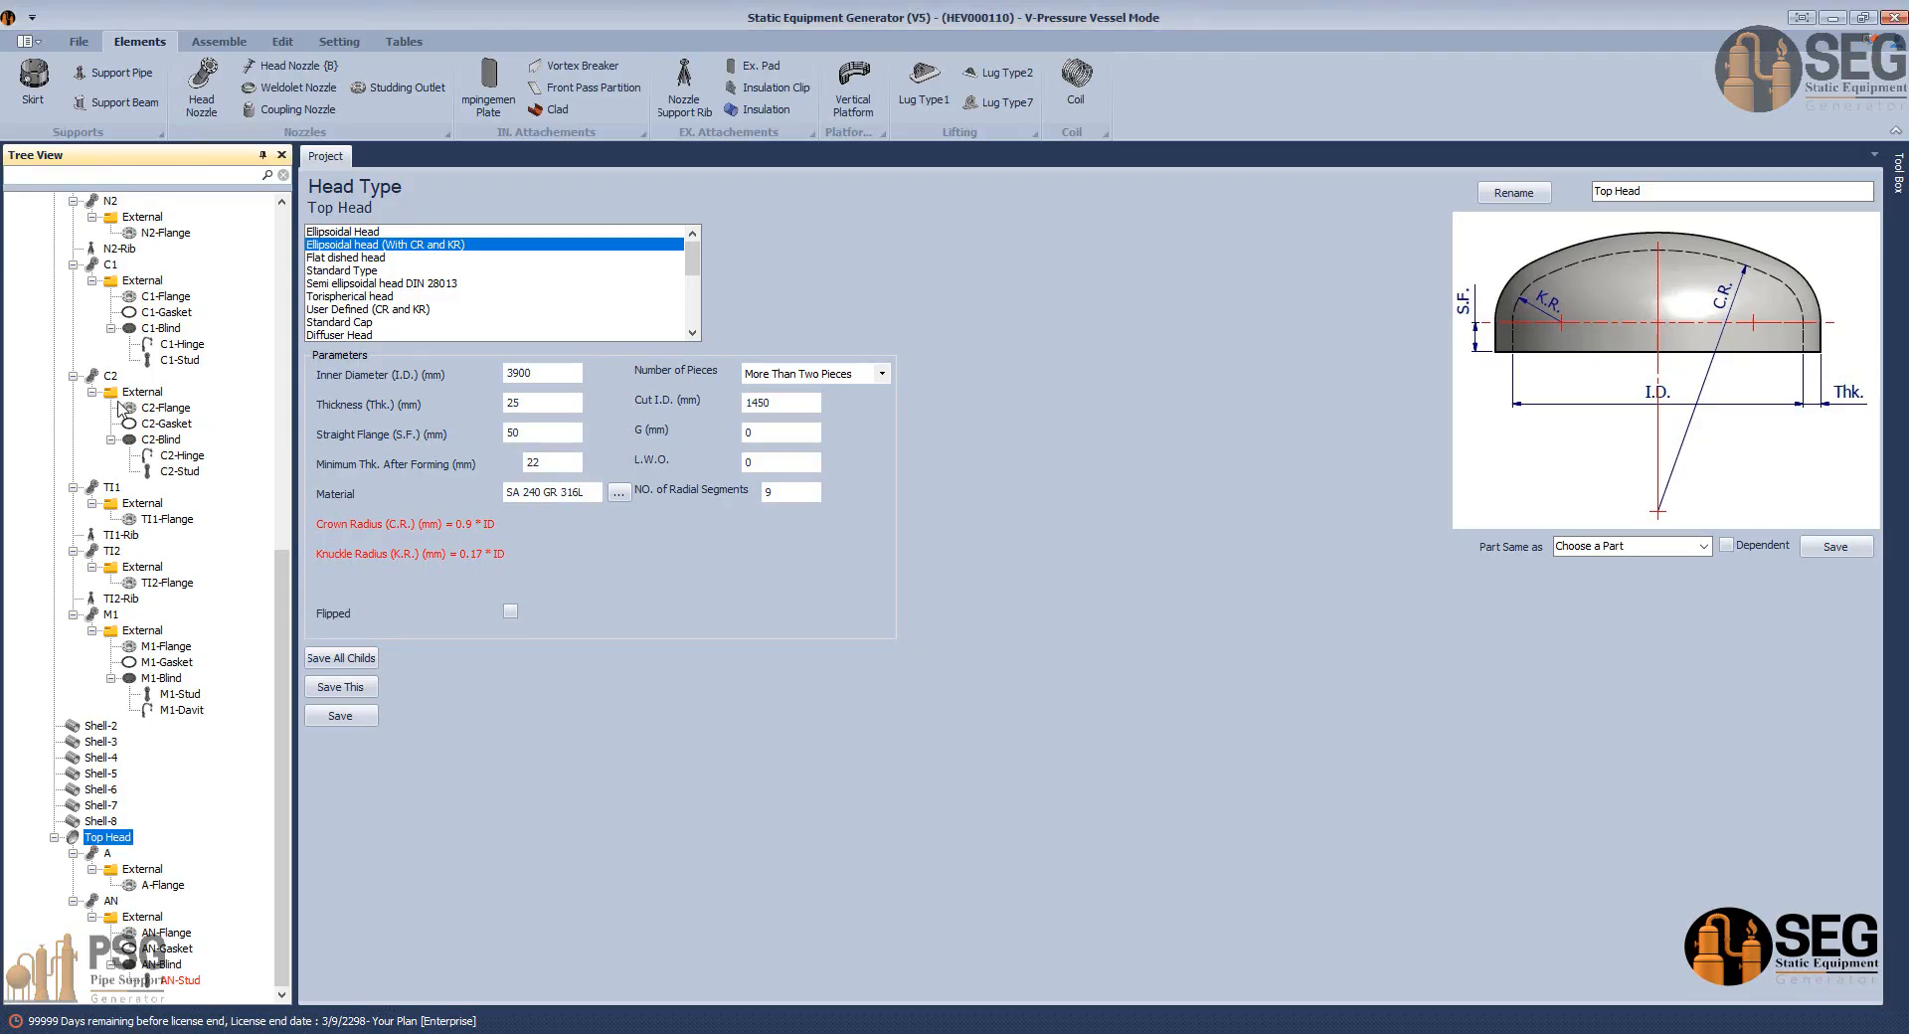
# Add a head nozzle named V to the Top Head with size 3, schedule 80s and a 1000 mm offset from C.L.
pyautogui.click(202, 87)
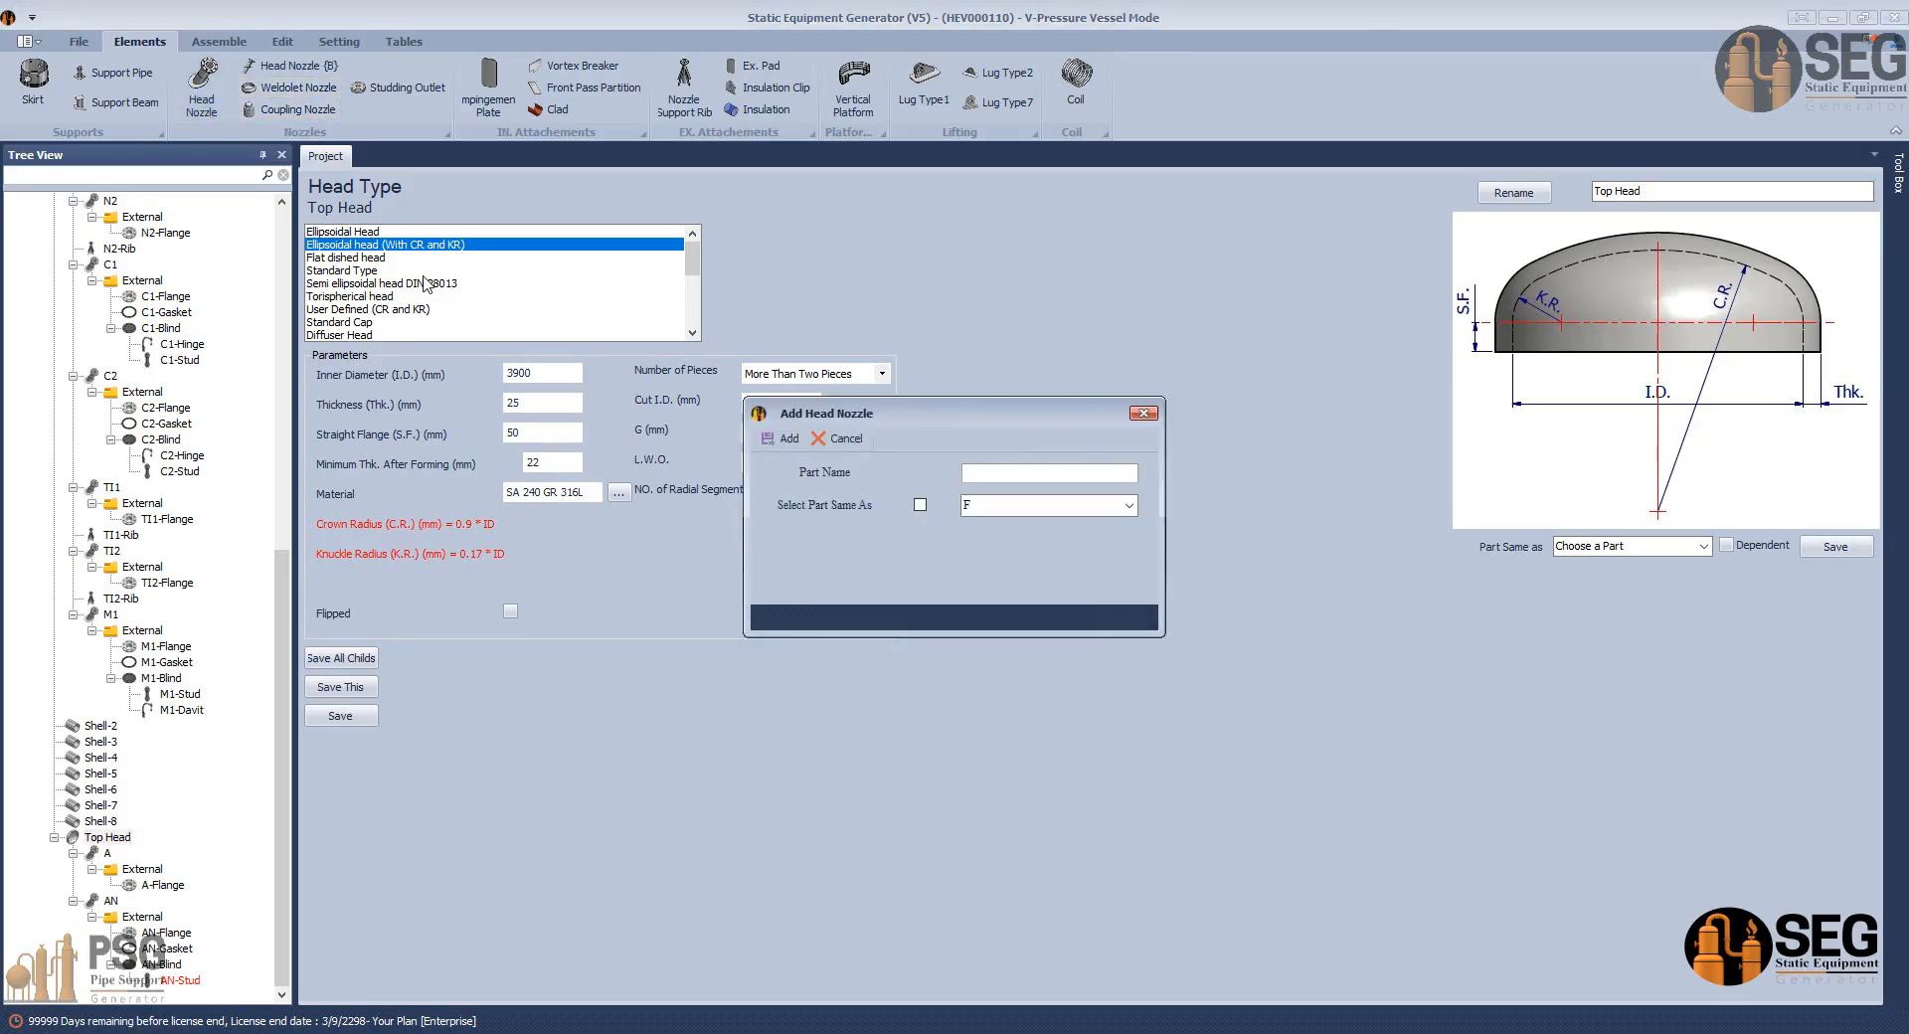
pyautogui.click(783, 441)
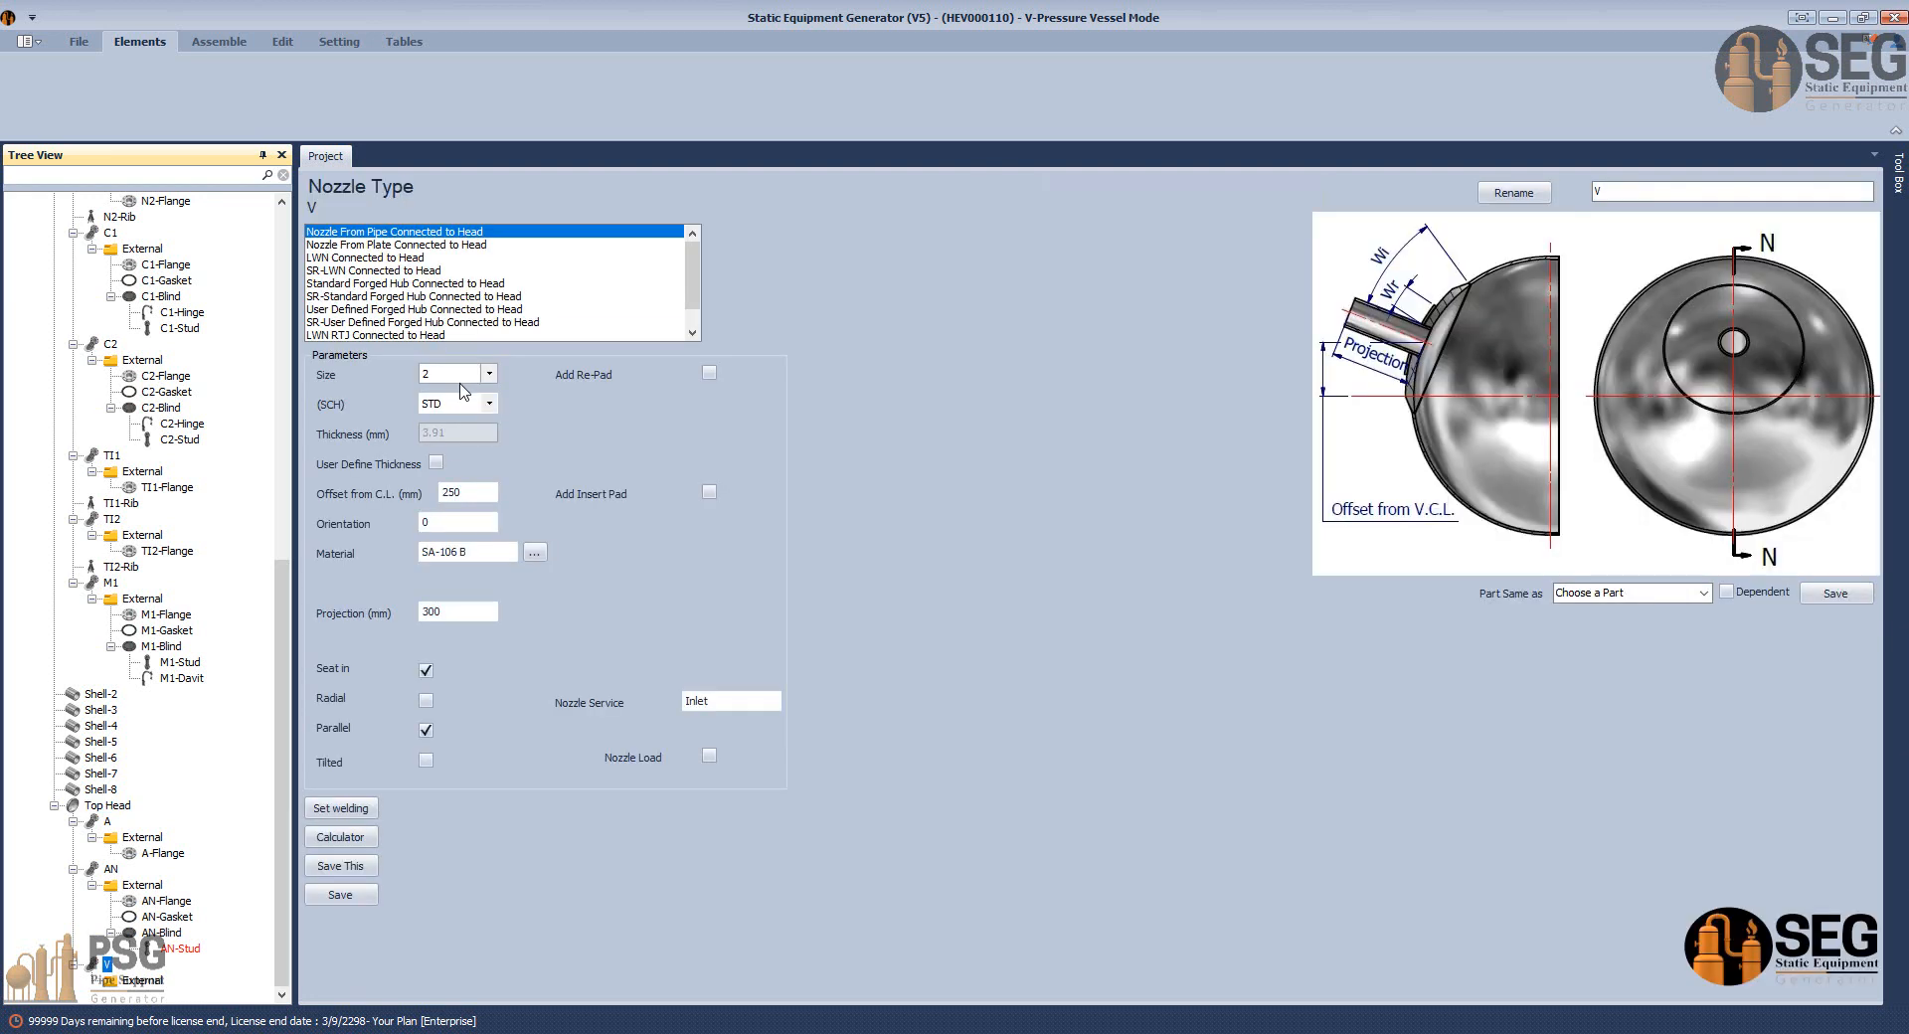
pyautogui.click(463, 376)
pyautogui.click(438, 417)
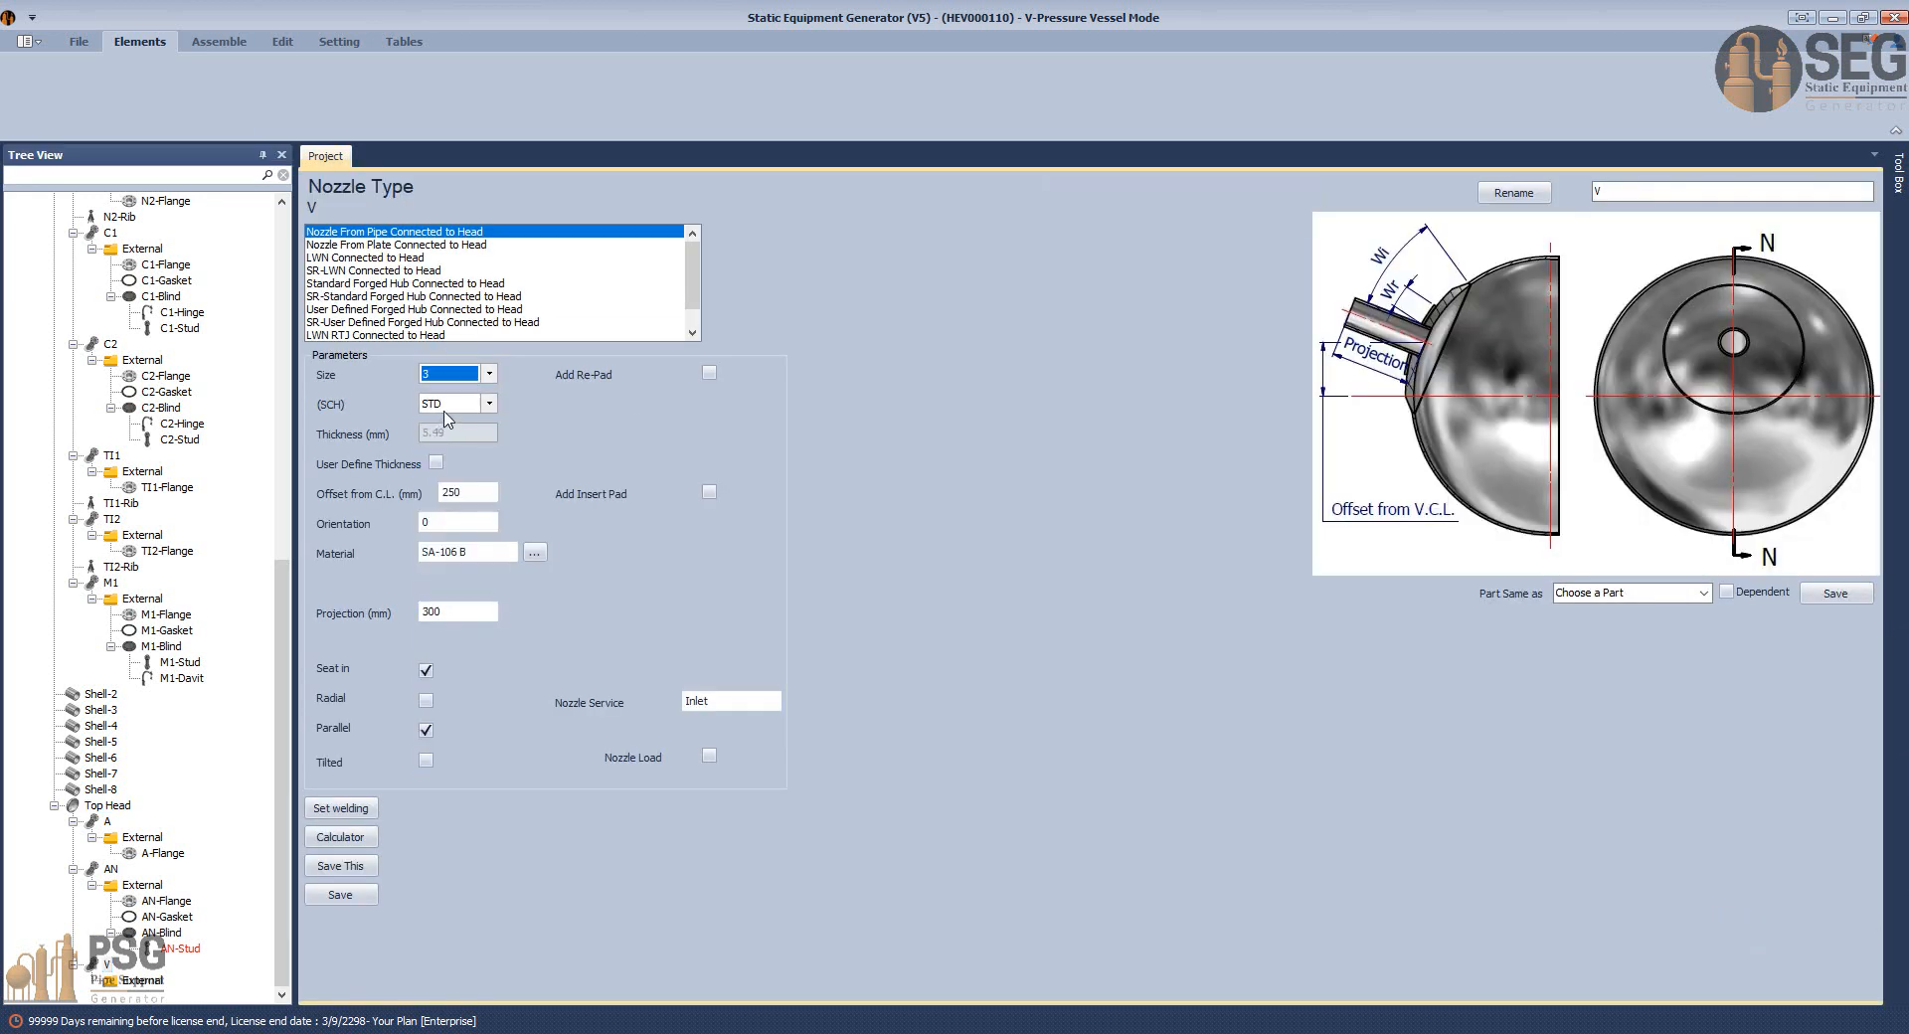
pyautogui.click(453, 403)
pyautogui.click(441, 525)
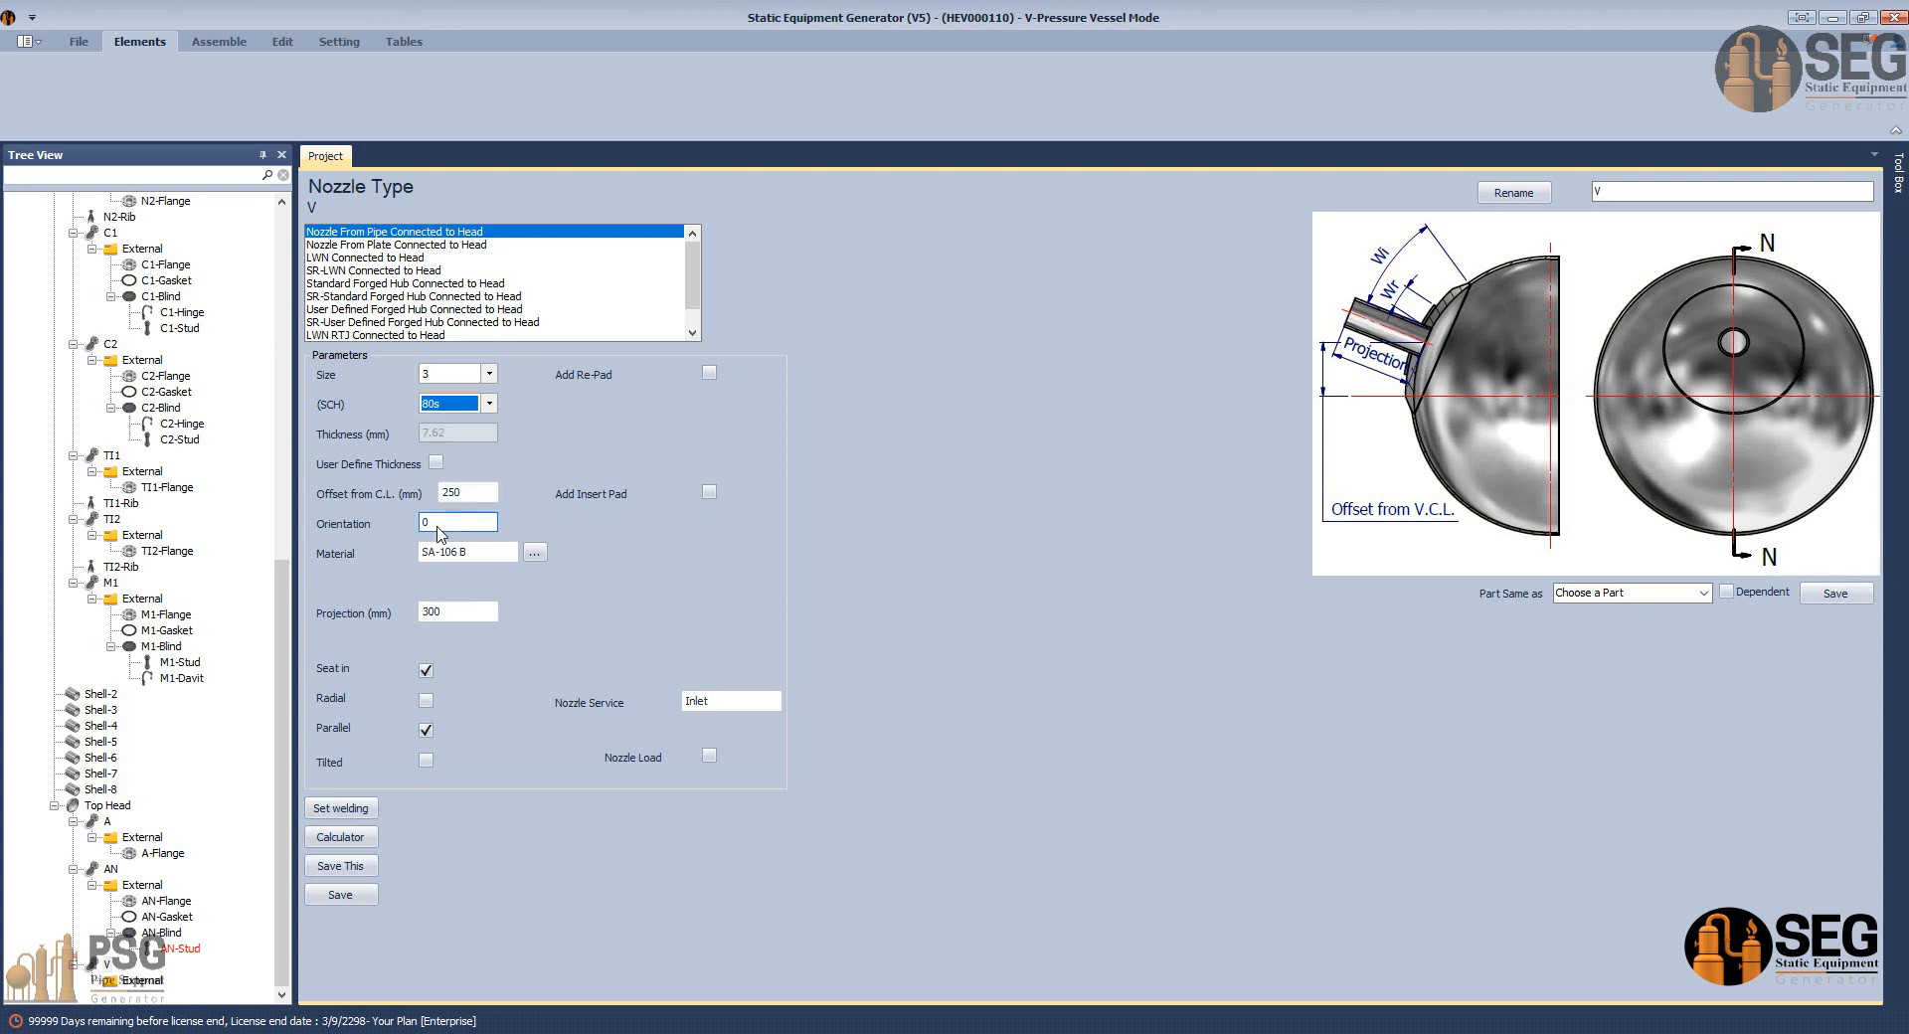
pyautogui.moveTo(462, 494); pyautogui.dragTo(449, 493)
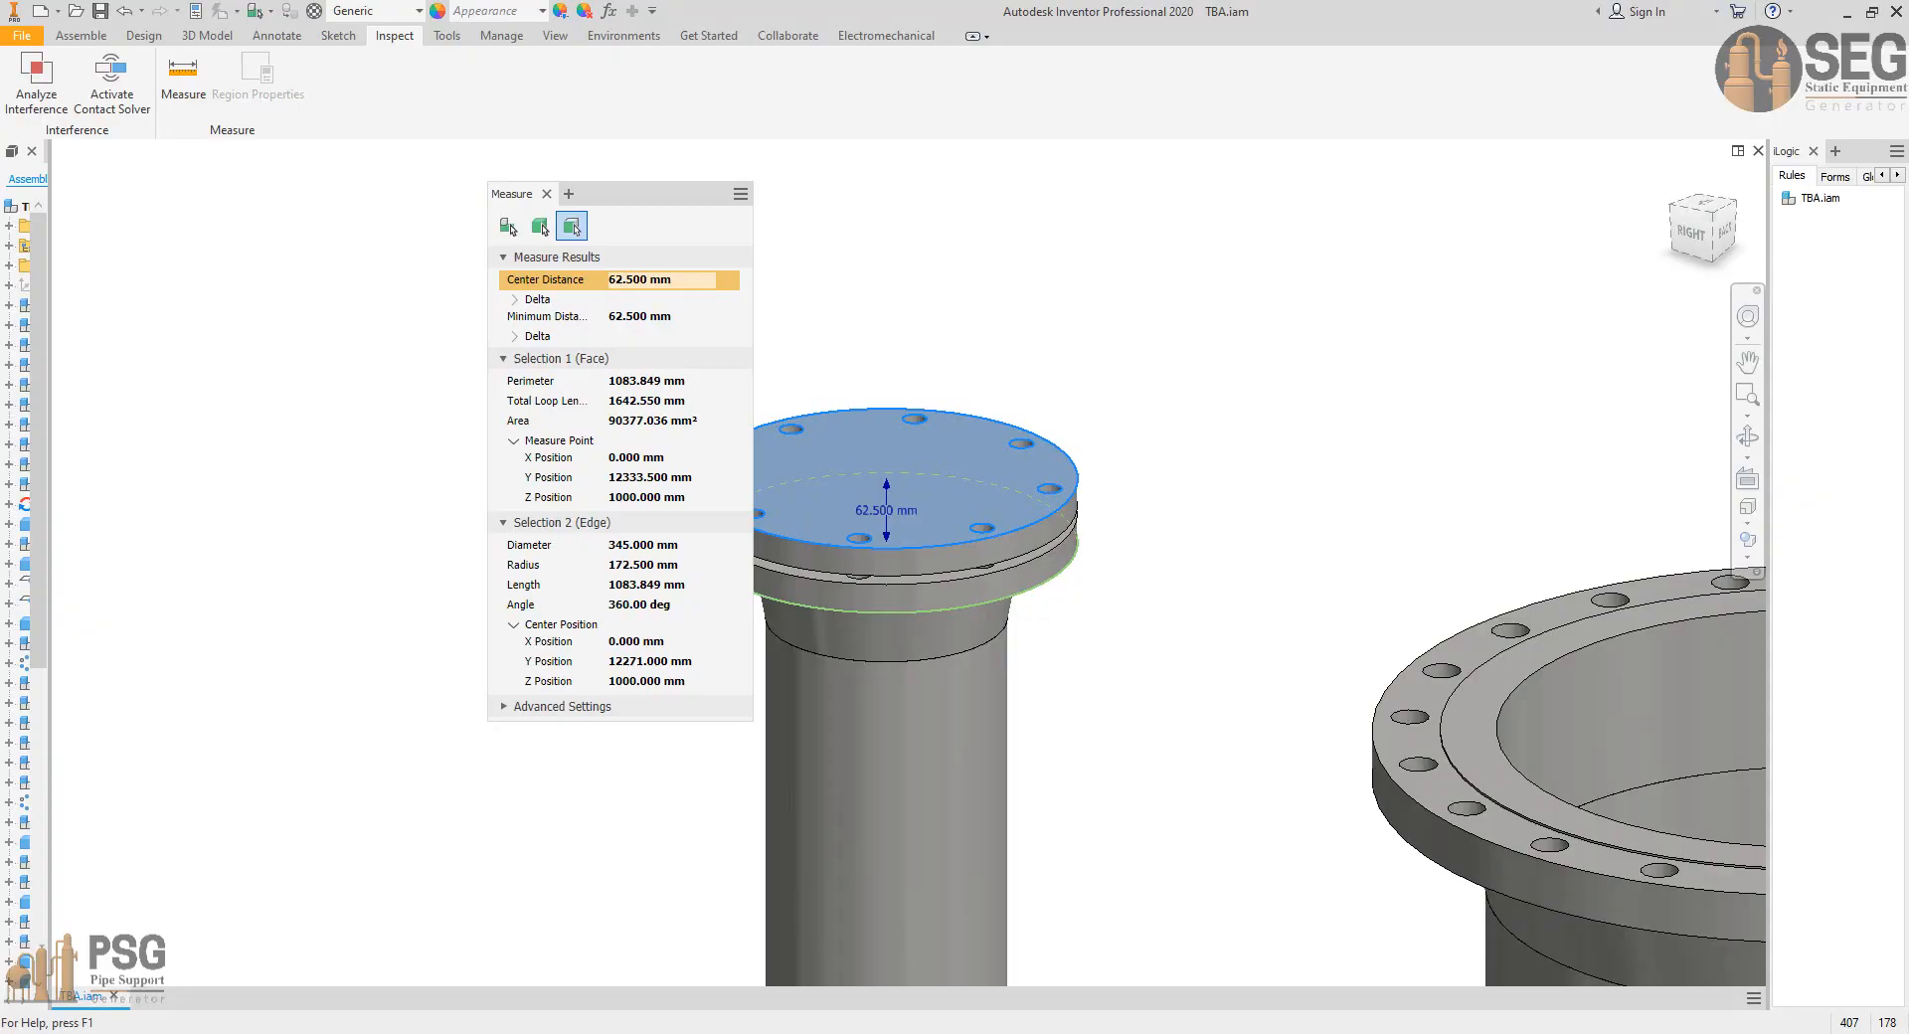
# Close the measurement in Inventor and examine the nozzle positions on the top head, then return to nozzle V's parameters.
pyautogui.click(546, 193)
pyautogui.scroll(5, 929, 404)
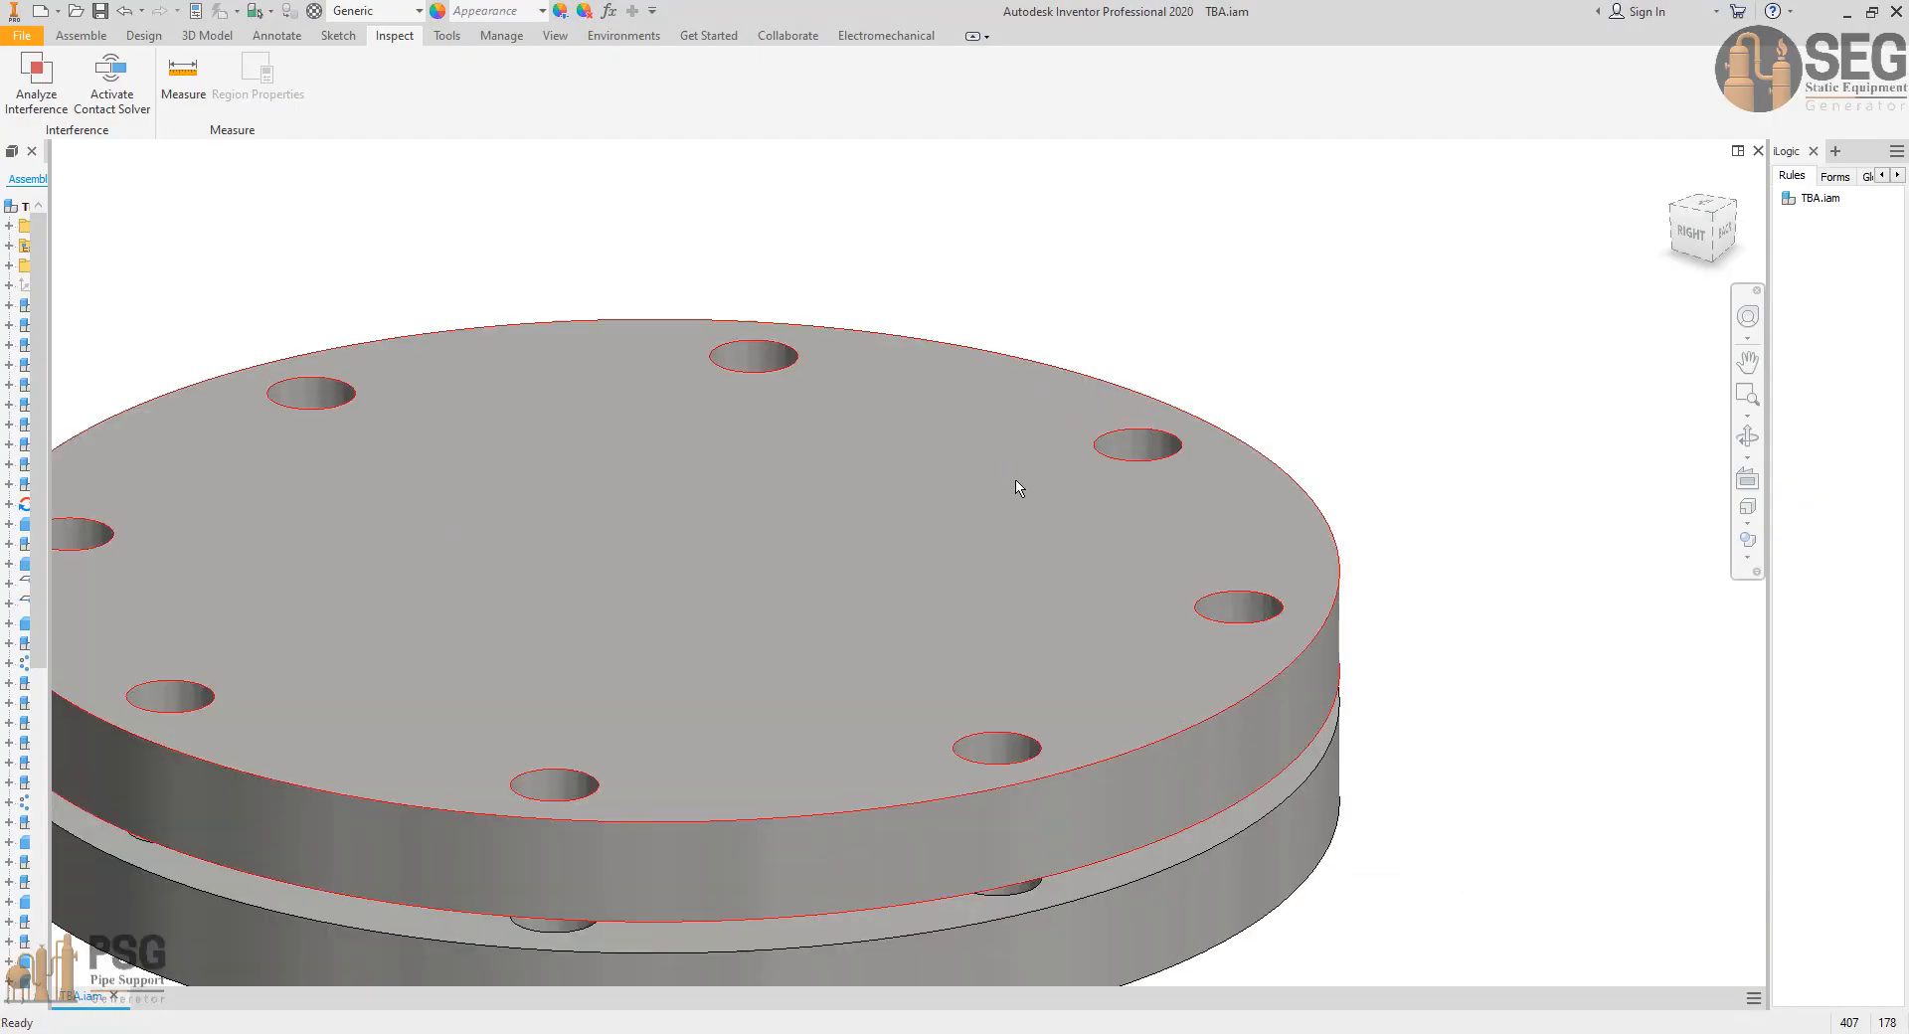
pyautogui.scroll(-10, 1014, 489)
pyautogui.scroll(-5, 1014, 490)
pyautogui.scroll(5, 932, 314)
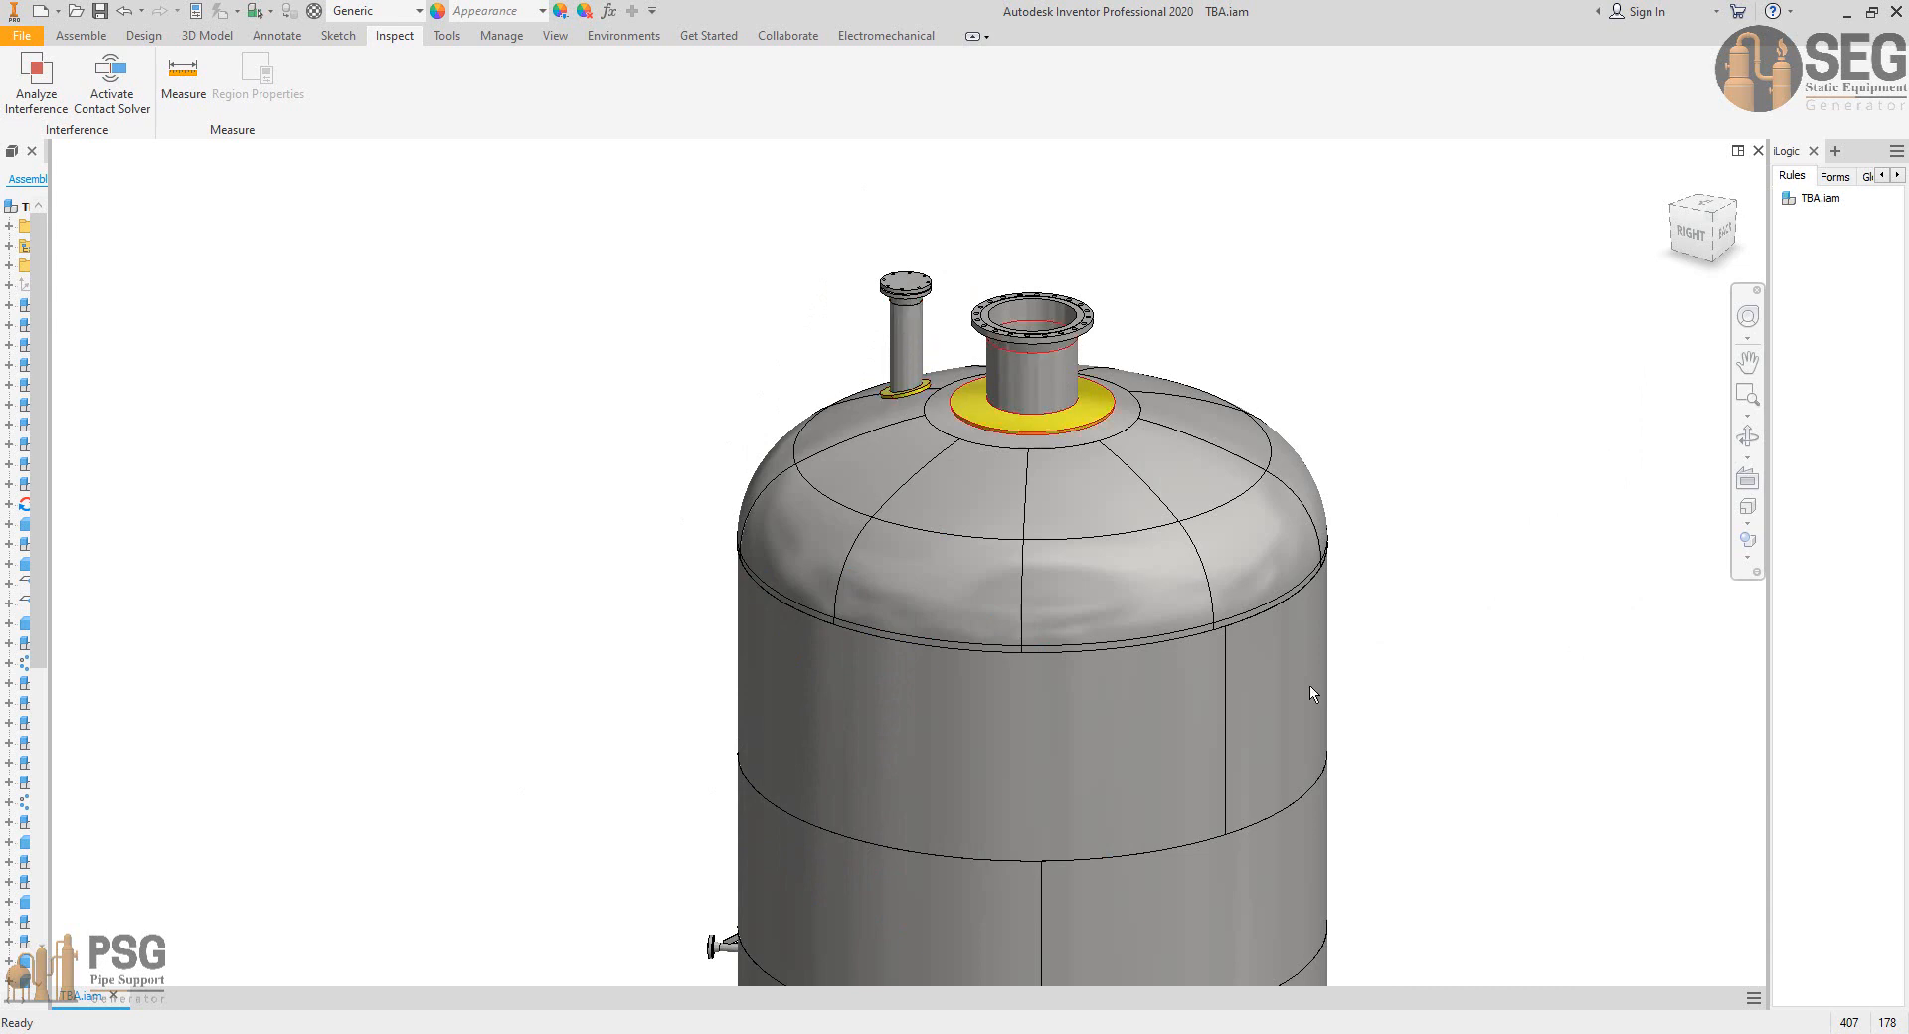
pyautogui.hotkey('alt', 'Tab')
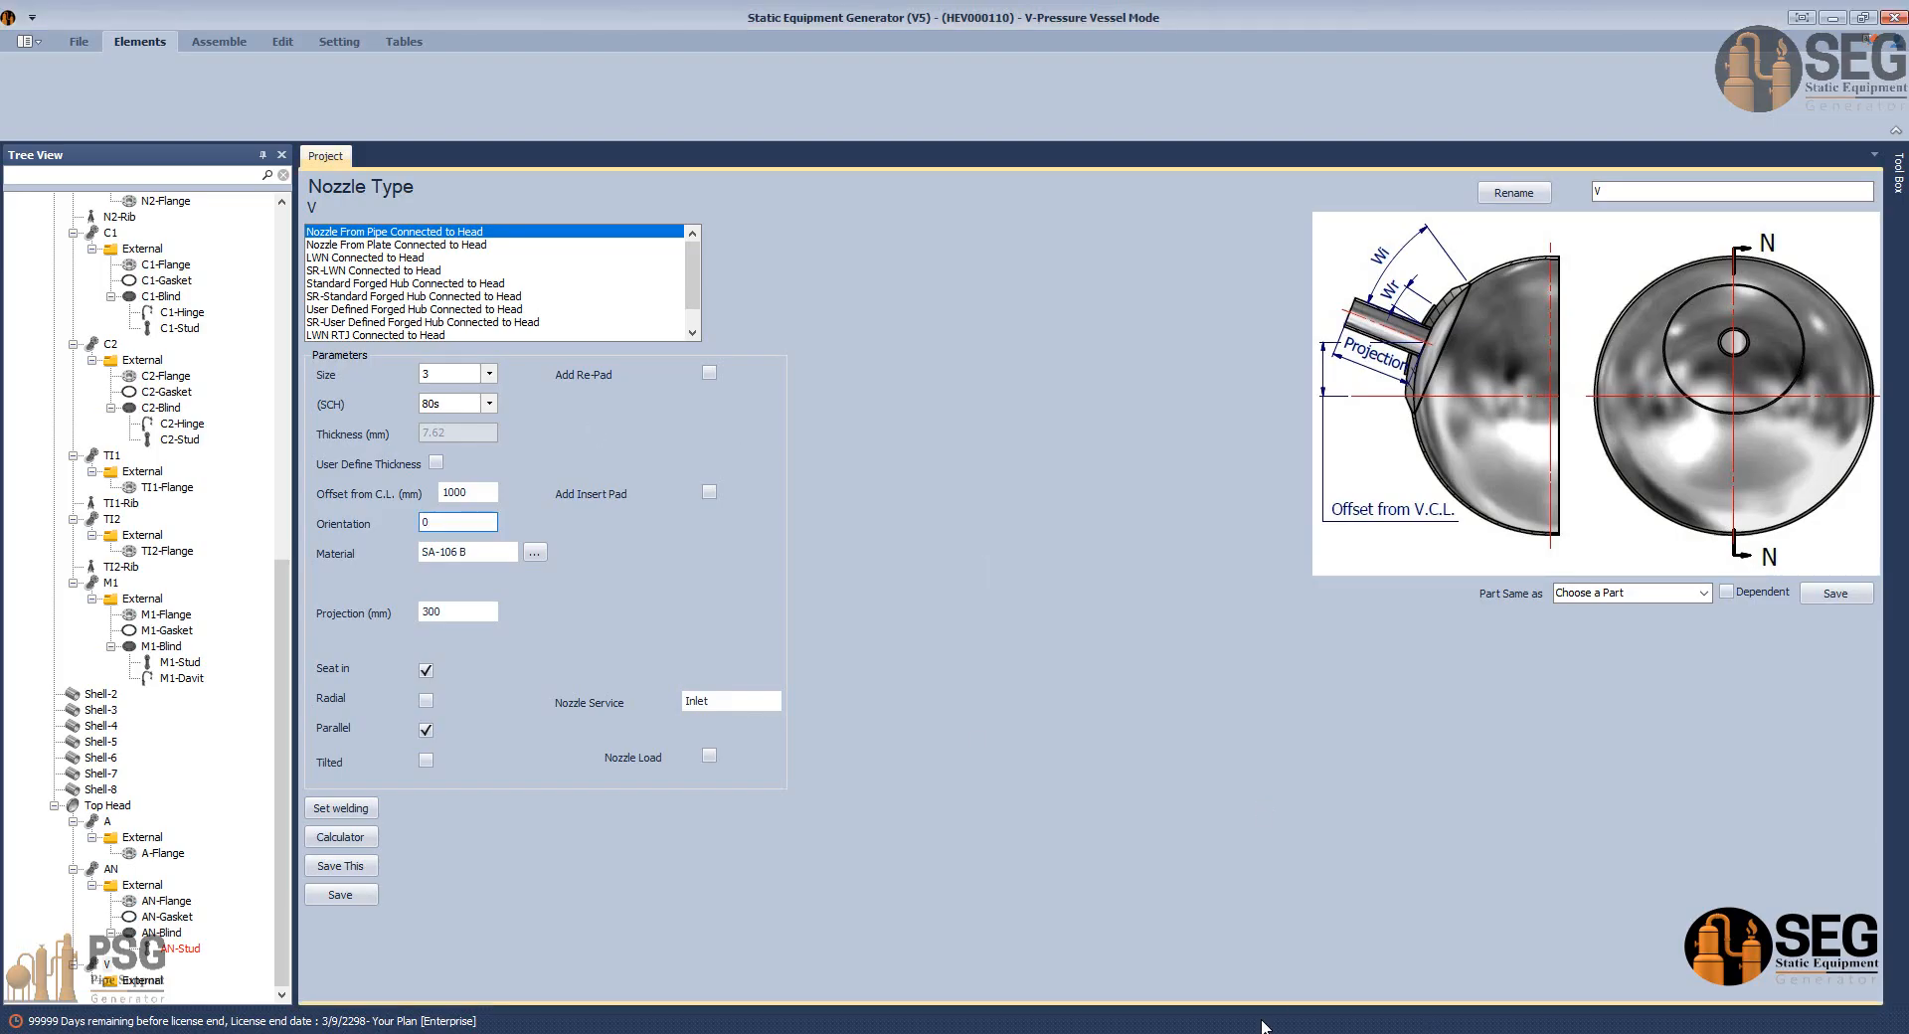
pyautogui.click(1332, 1032)
pyautogui.click(1005, 979)
pyautogui.scroll(-5, 991, 516)
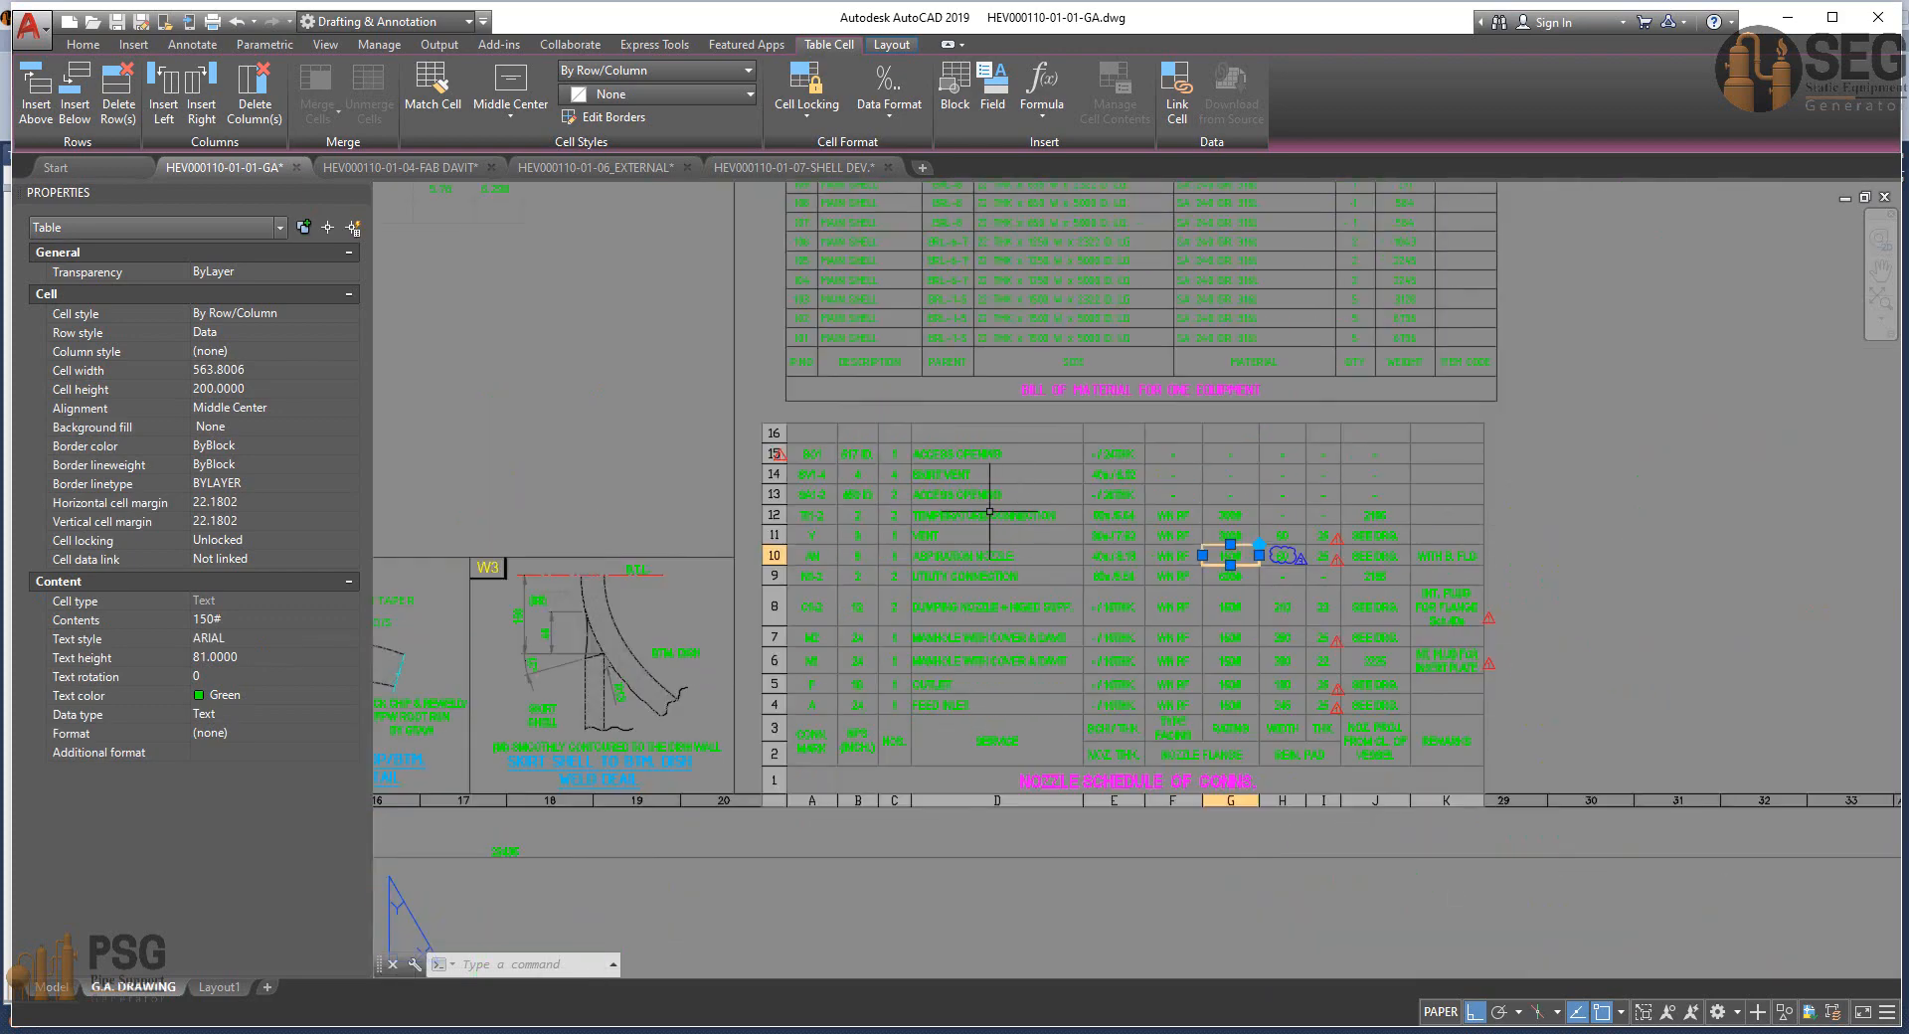
pyautogui.moveTo(988, 520)
pyautogui.mouseDown(button='middle')
pyautogui.moveTo(933, 519)
pyautogui.moveTo(926, 553)
pyautogui.mouseUp(button='middle')
pyautogui.scroll(4, 782, 570)
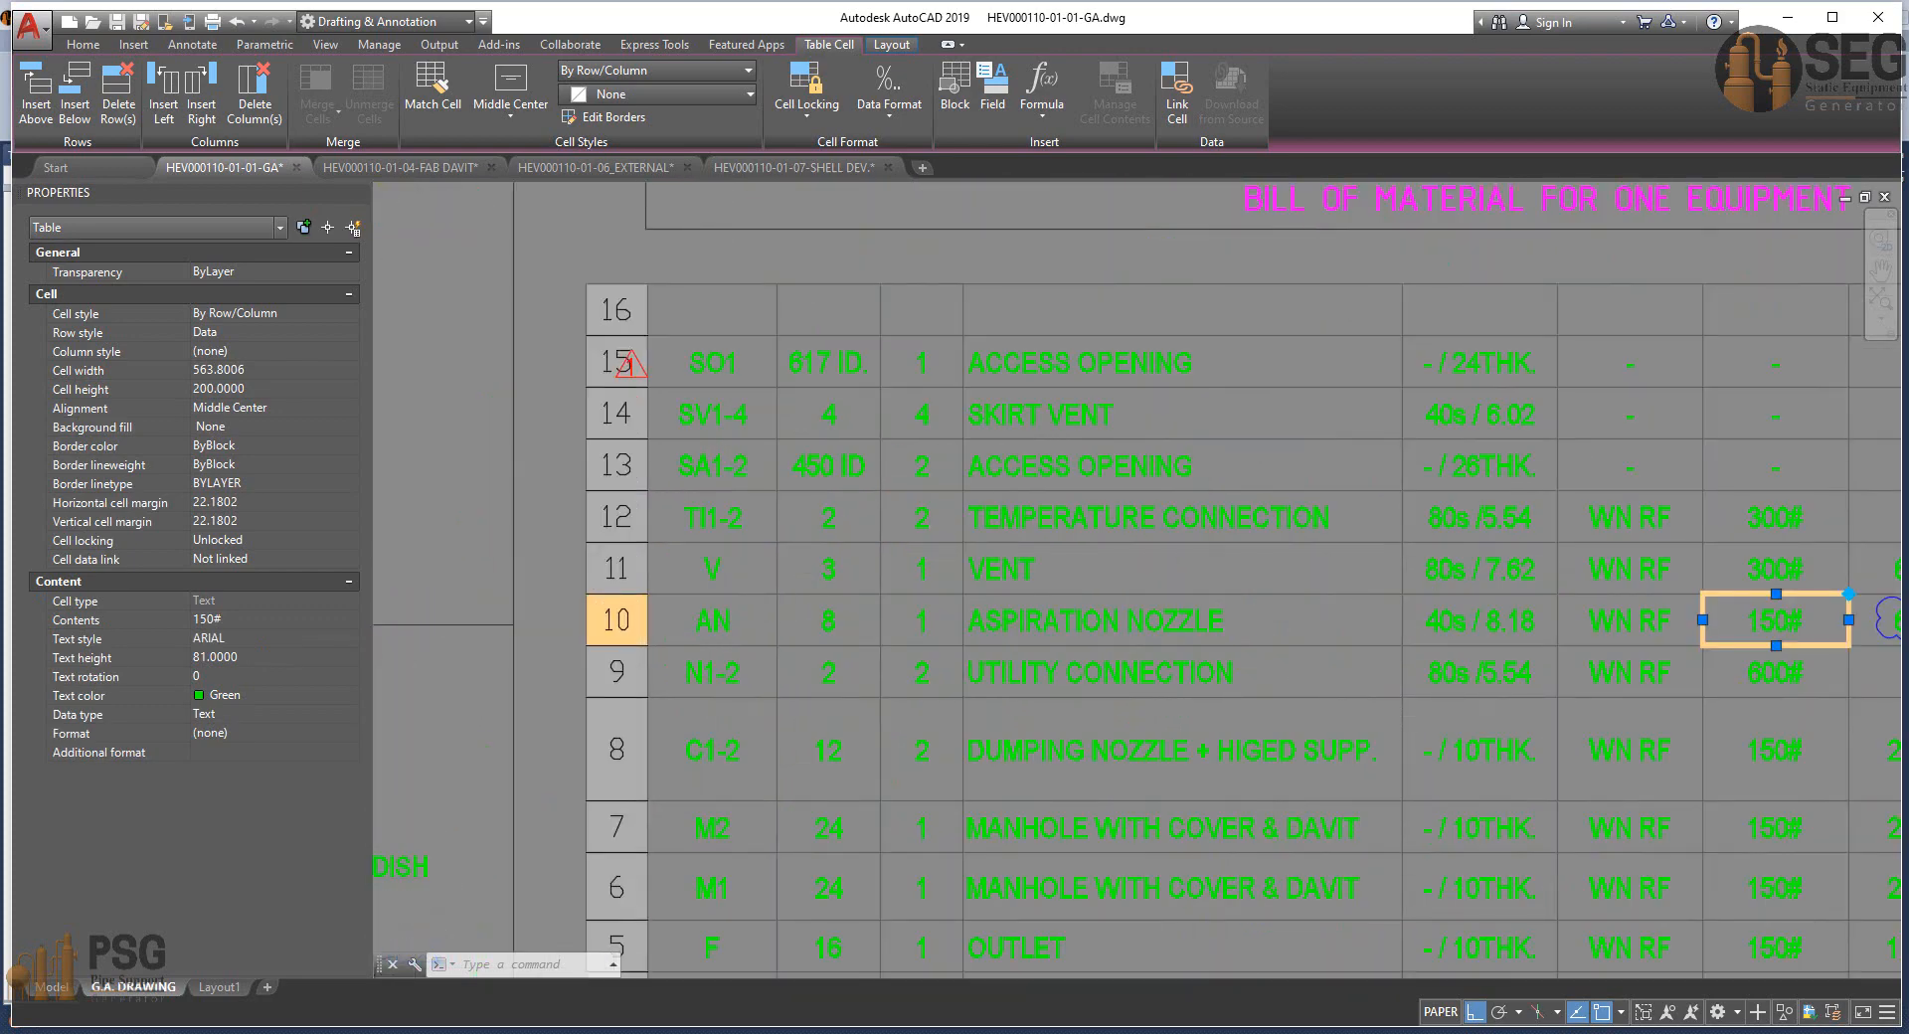
pyautogui.scroll(-4, 788, 558)
pyautogui.moveTo(789, 558); pyautogui.dragTo(930, 822, button='middle')
pyautogui.scroll(4, 853, 801)
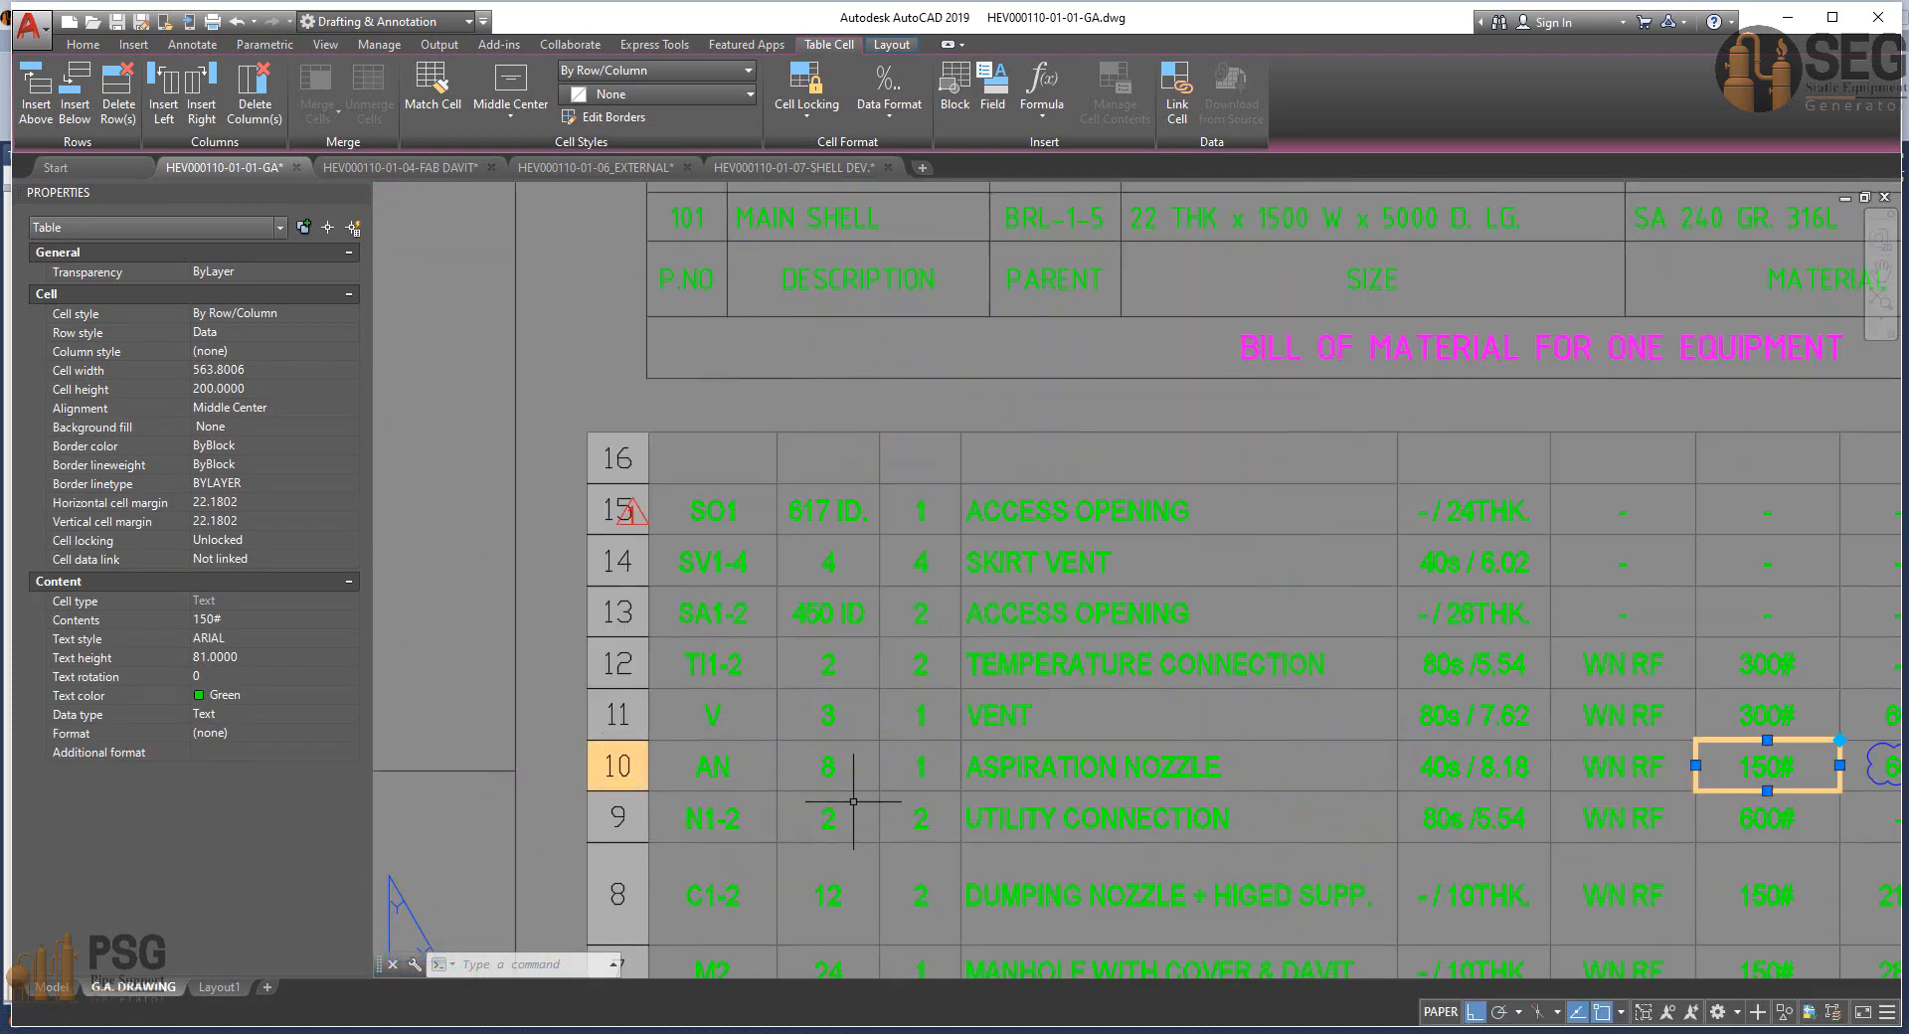
pyautogui.moveTo(1602, 755); pyautogui.dragTo(1243, 732, button='middle')
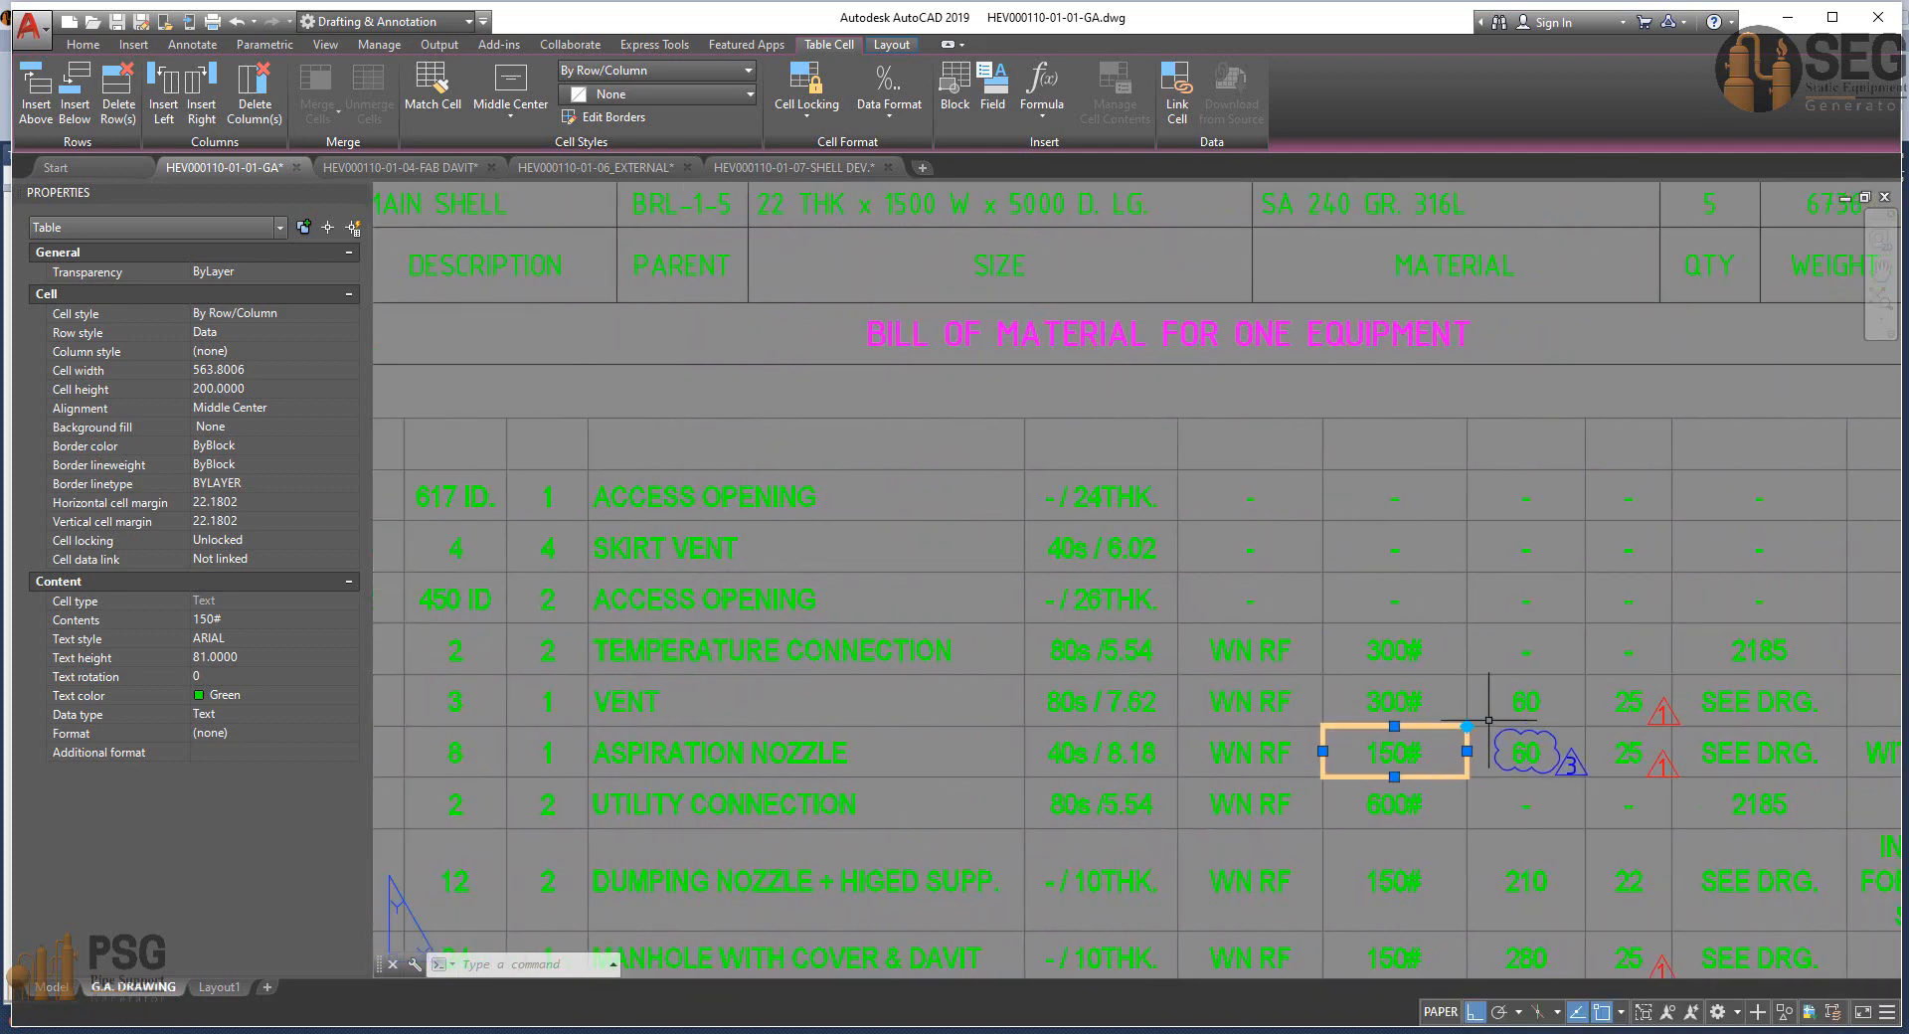
# Select nozzle V's mark in the schedule and follow its row across to the reinforcement pad width and thickness.
pyautogui.moveTo(860, 702); pyautogui.dragTo(1330, 677, button='middle')
pyautogui.click(833, 689)
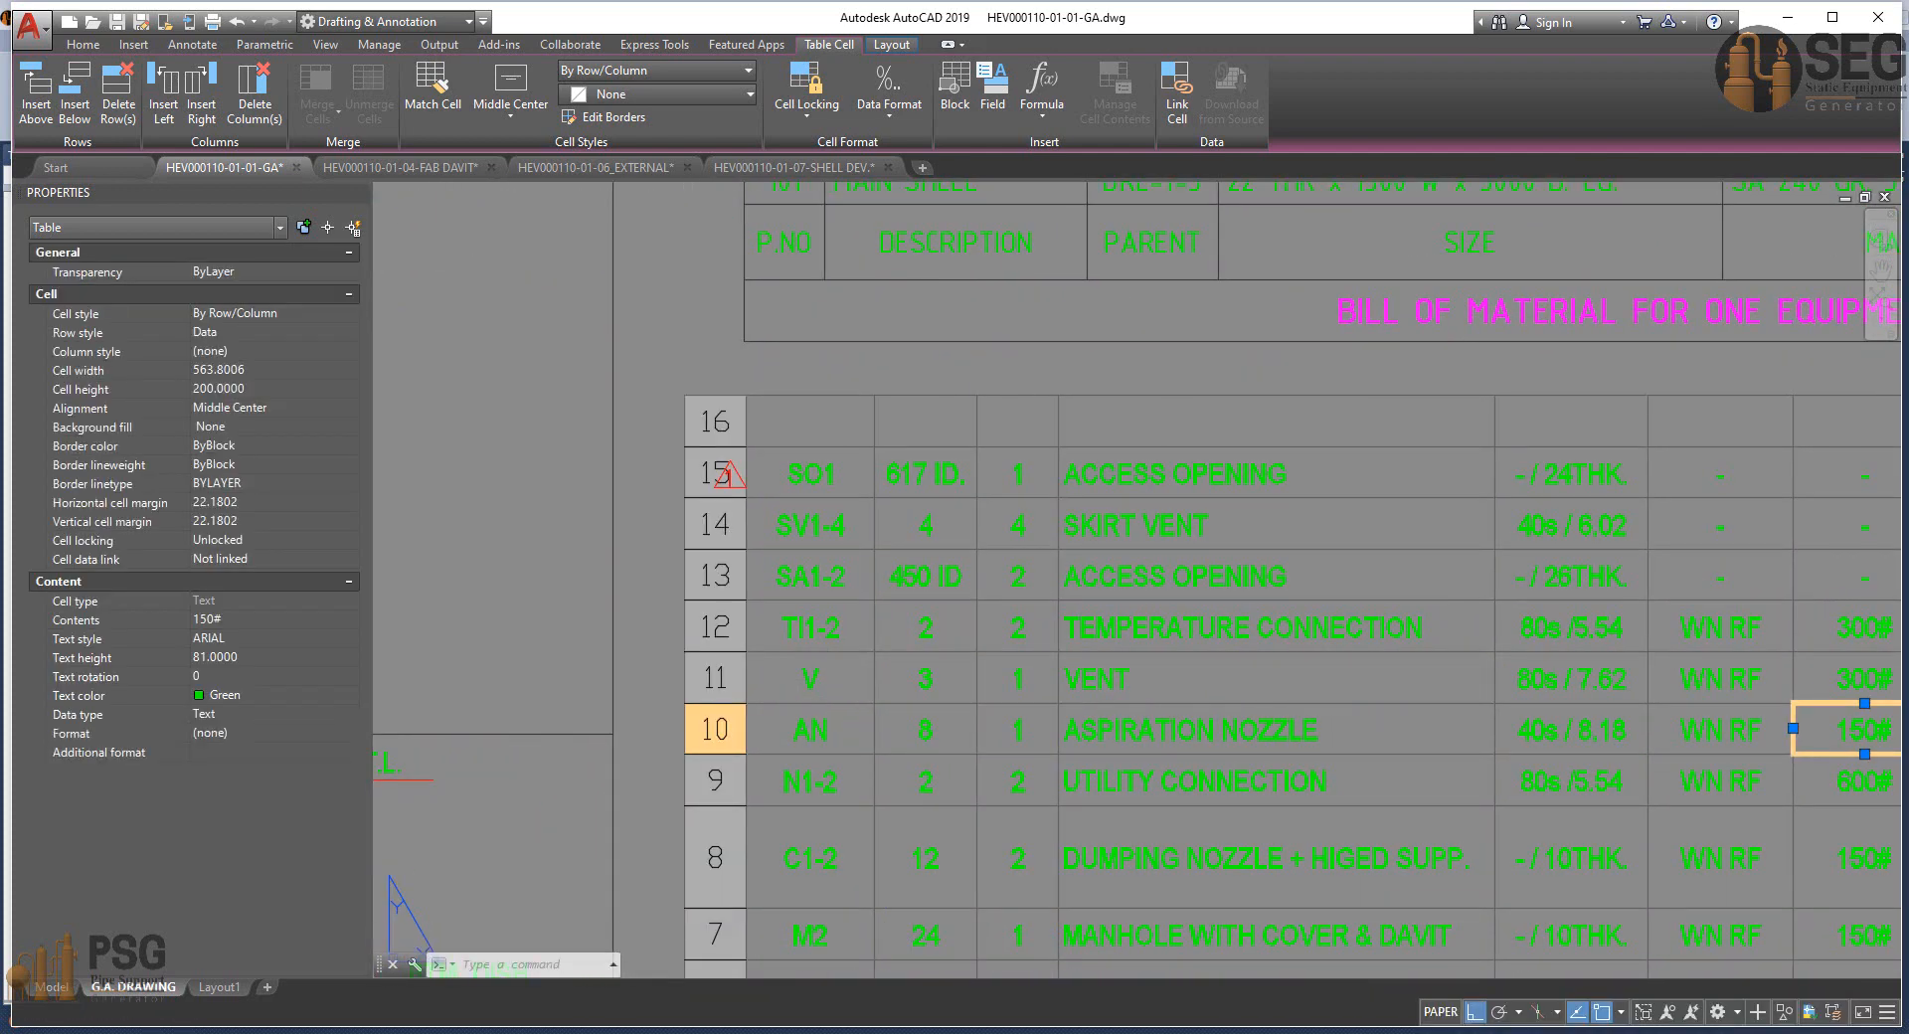
pyautogui.moveTo(1063, 701); pyautogui.dragTo(454, 694, button='middle')
pyautogui.moveTo(1563, 709); pyautogui.dragTo(1488, 706, button='middle')
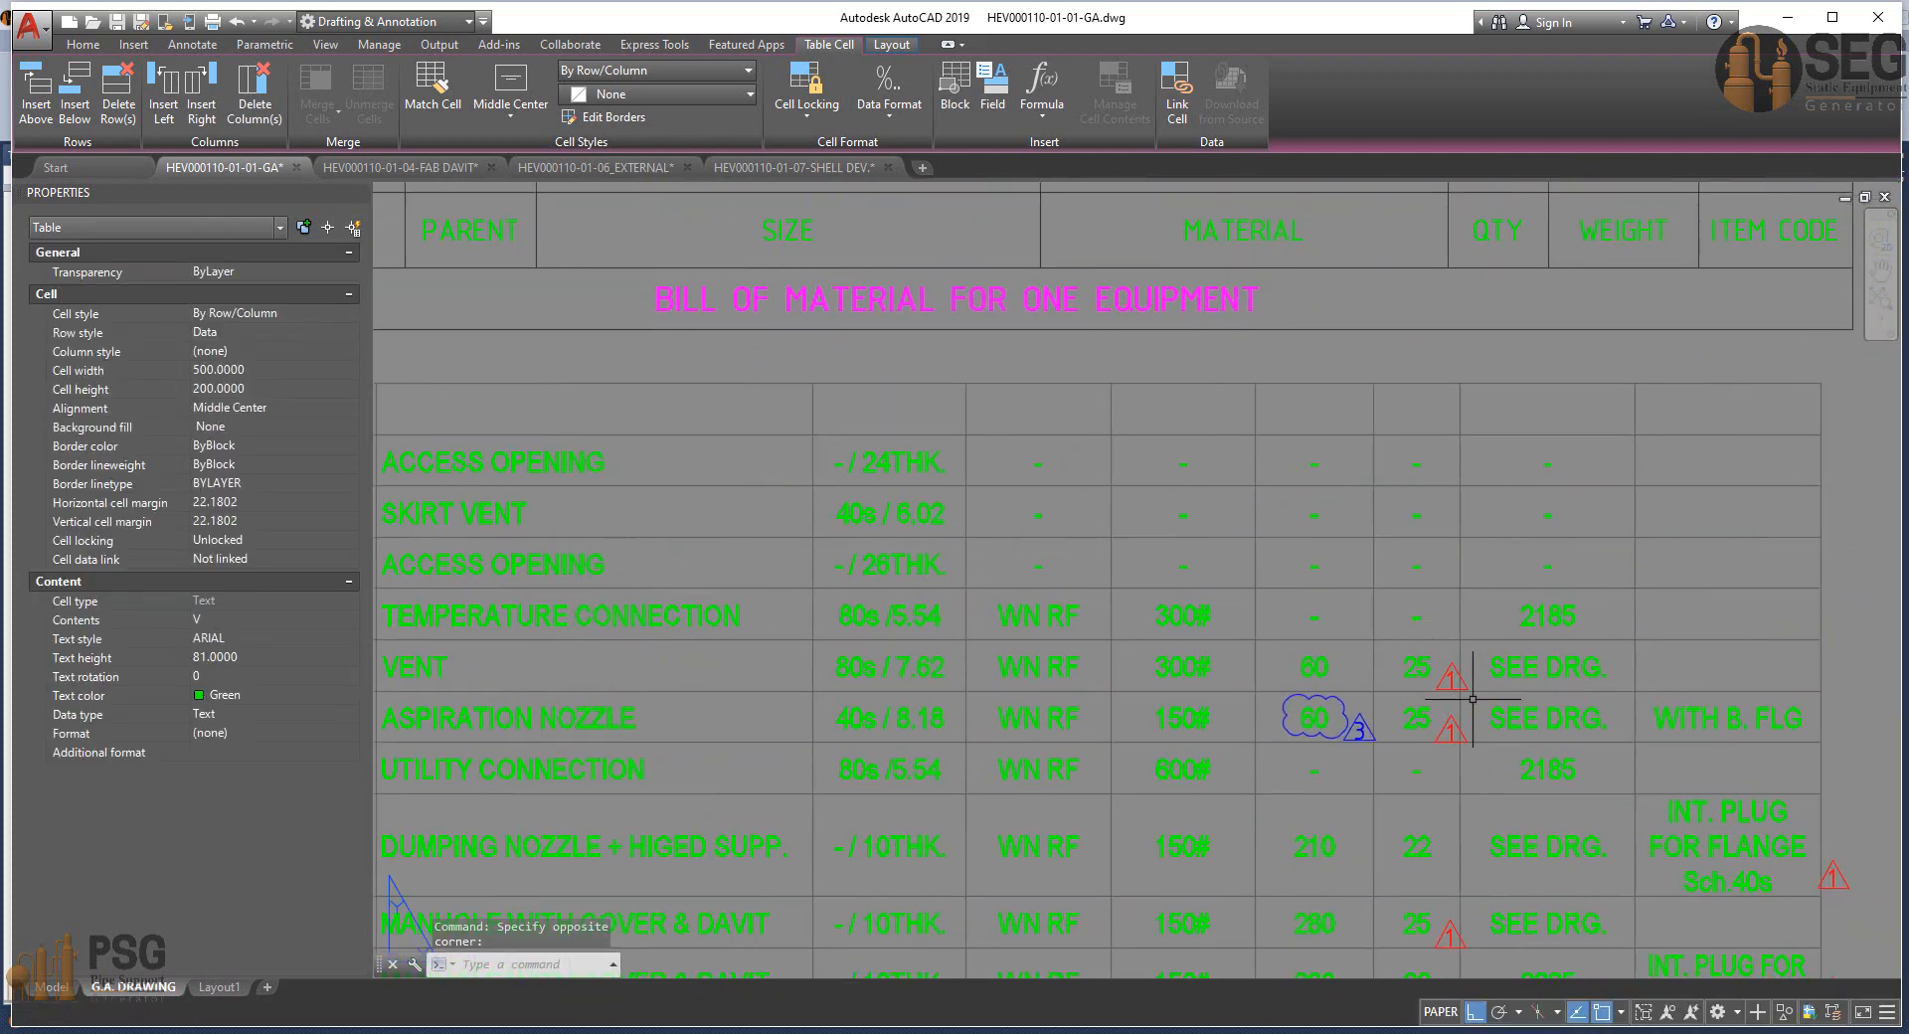
pyautogui.scroll(-2, 1489, 706)
pyautogui.press('Right')
pyautogui.press('Right')
pyautogui.press('Right')
pyautogui.press('Right')
pyautogui.press('Right')
pyautogui.press('Right')
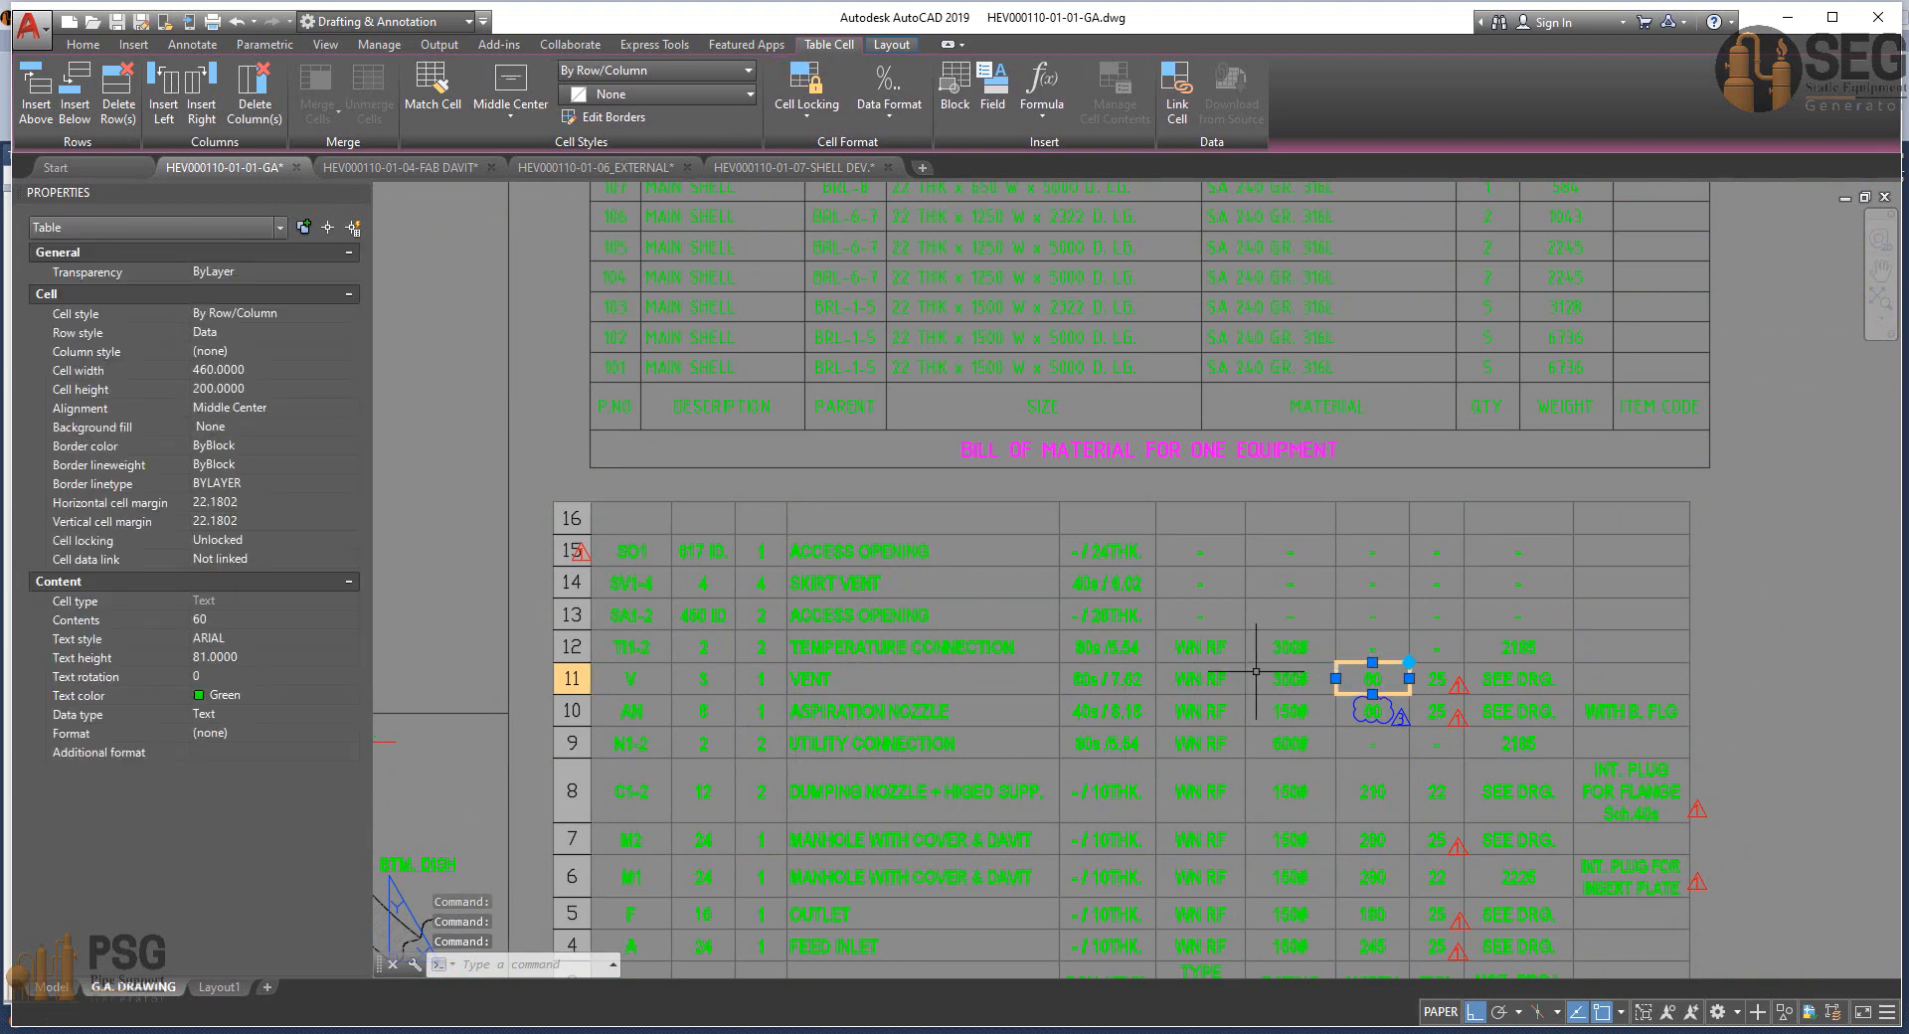
# Add a re-pad 60 mm wide and 25 mm thick to nozzle V, set the nozzle service to VENT and save.
pyautogui.hotkey('alt', 'Tab')
pyautogui.click(709, 373)
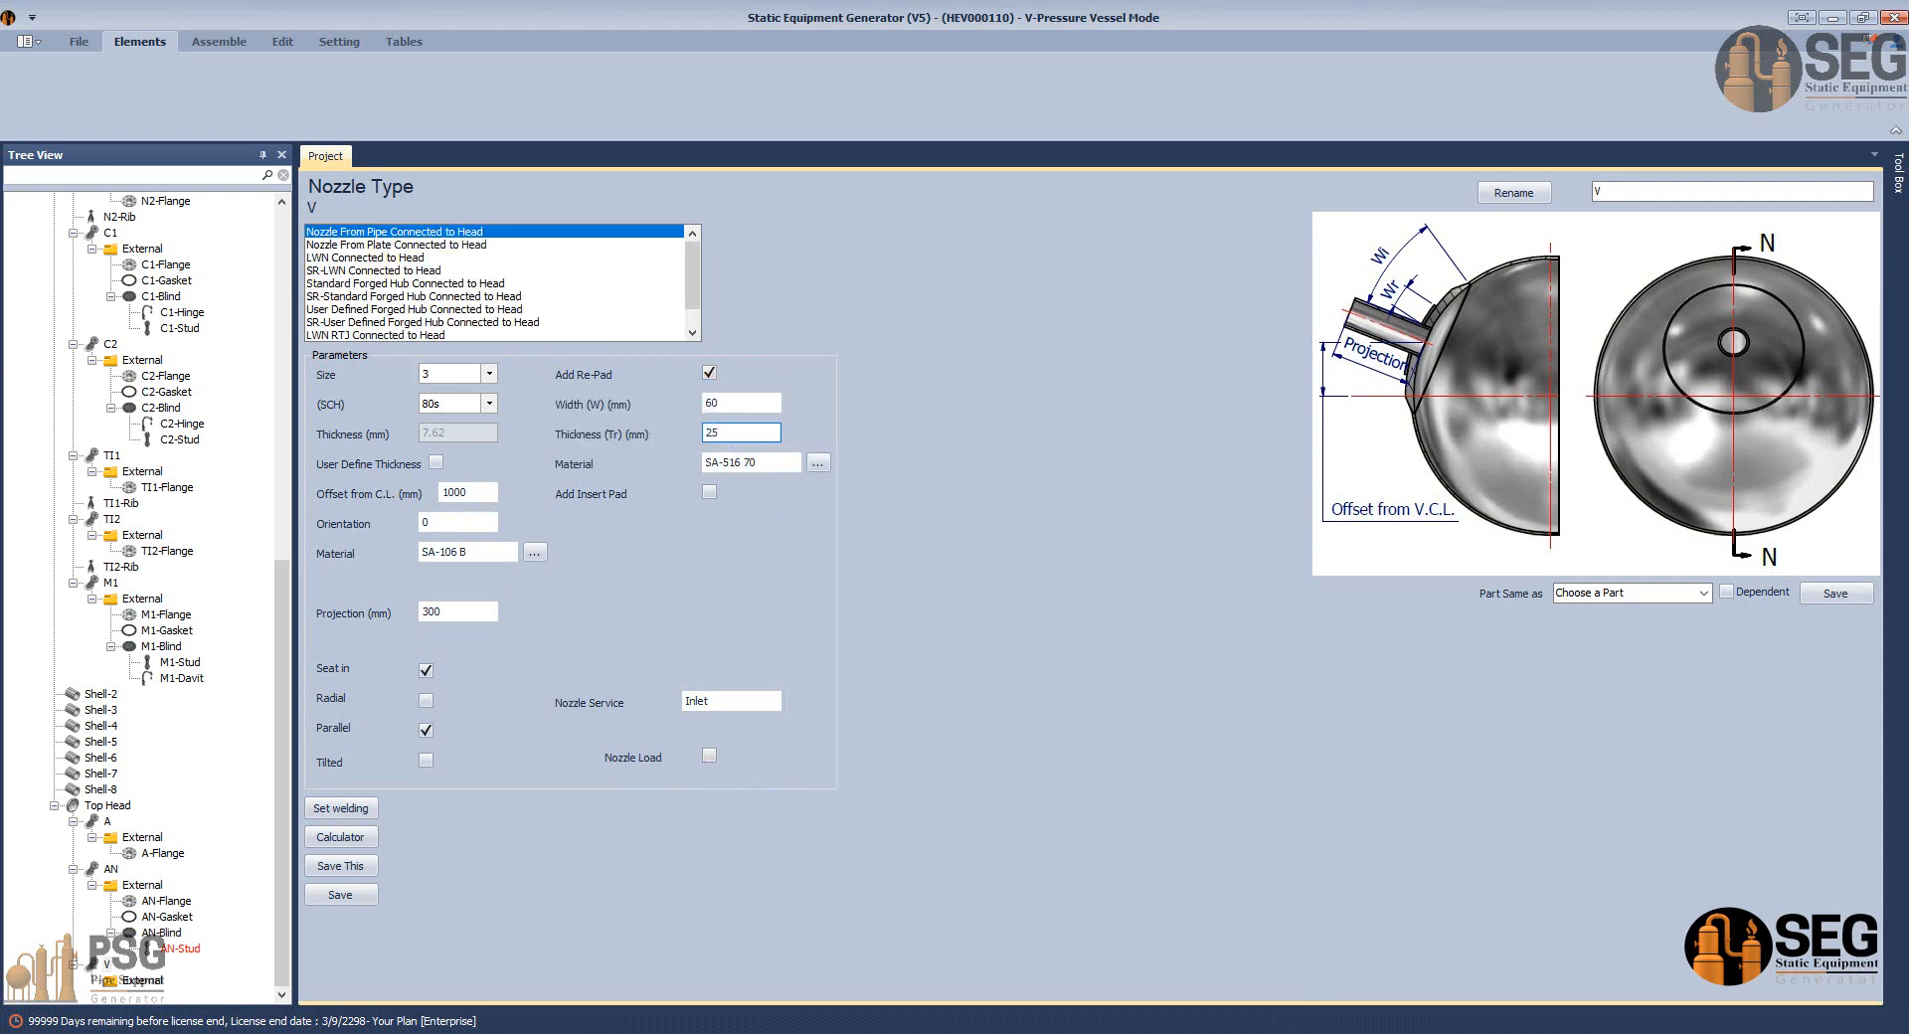
pyautogui.click(1005, 955)
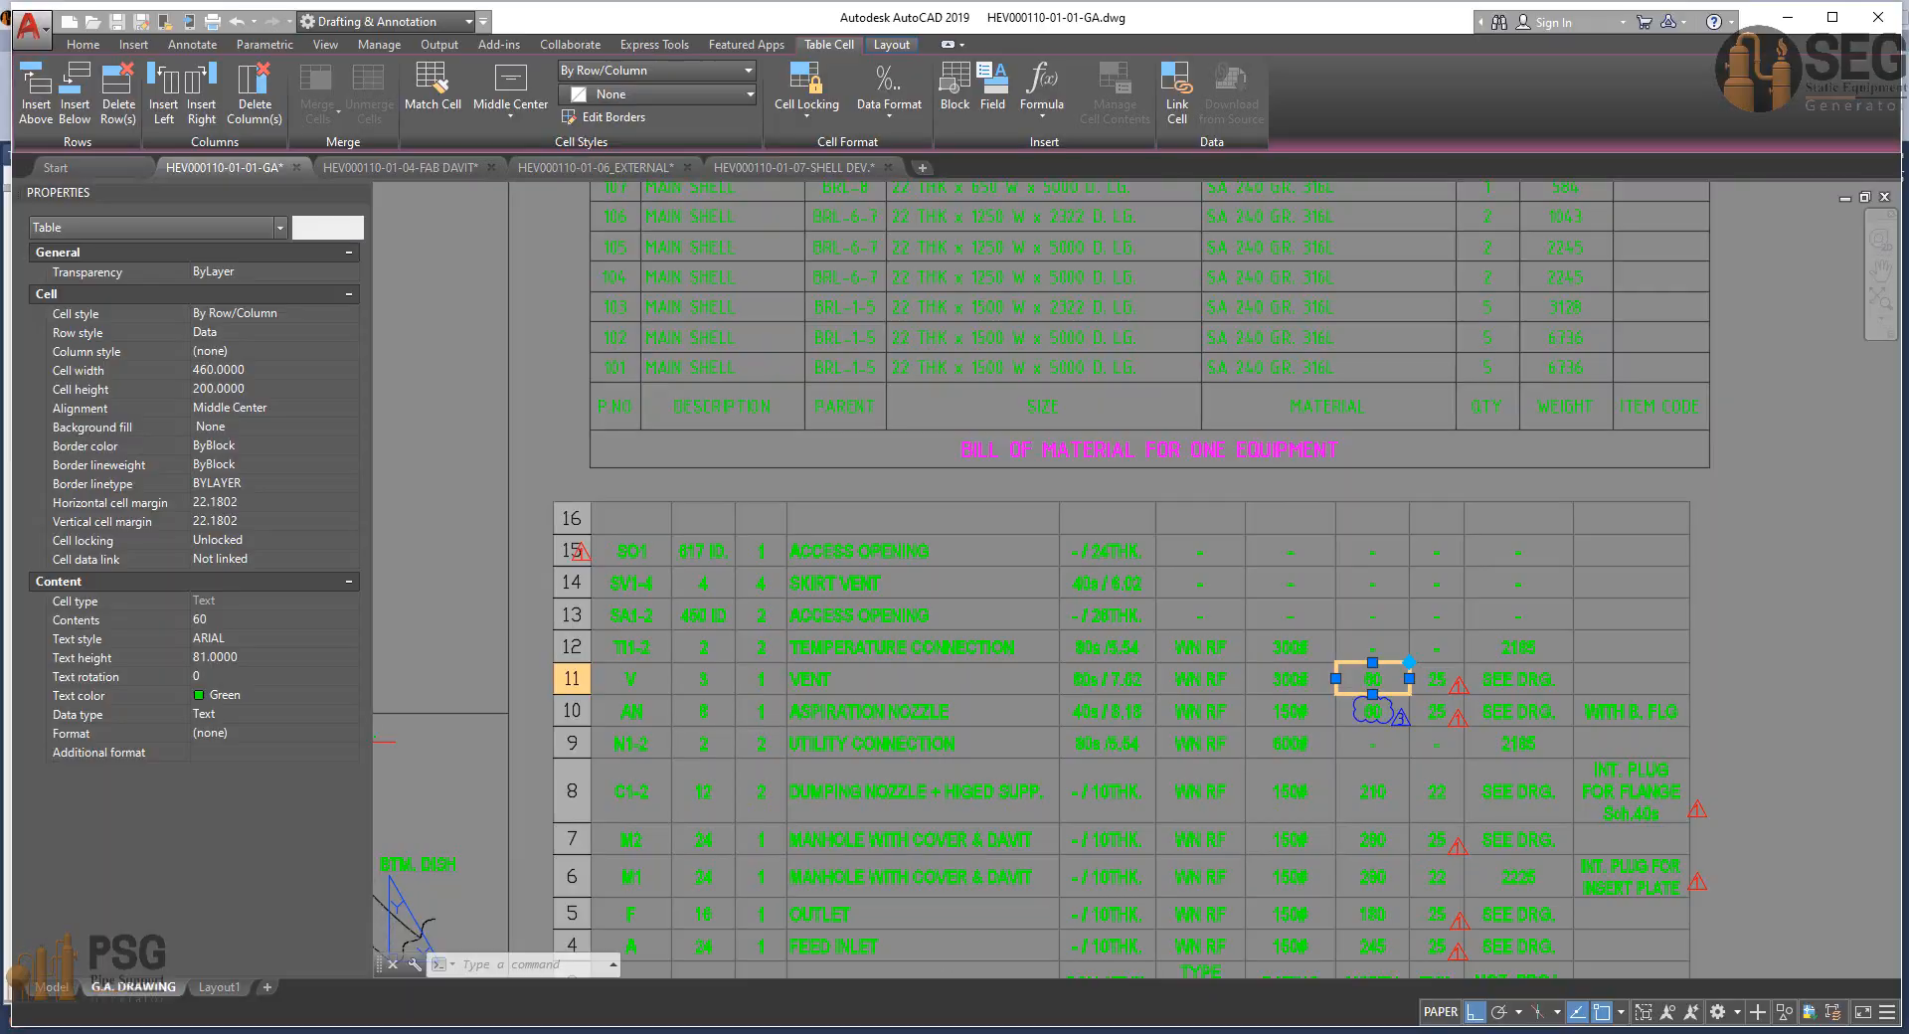
pyautogui.click(835, 683)
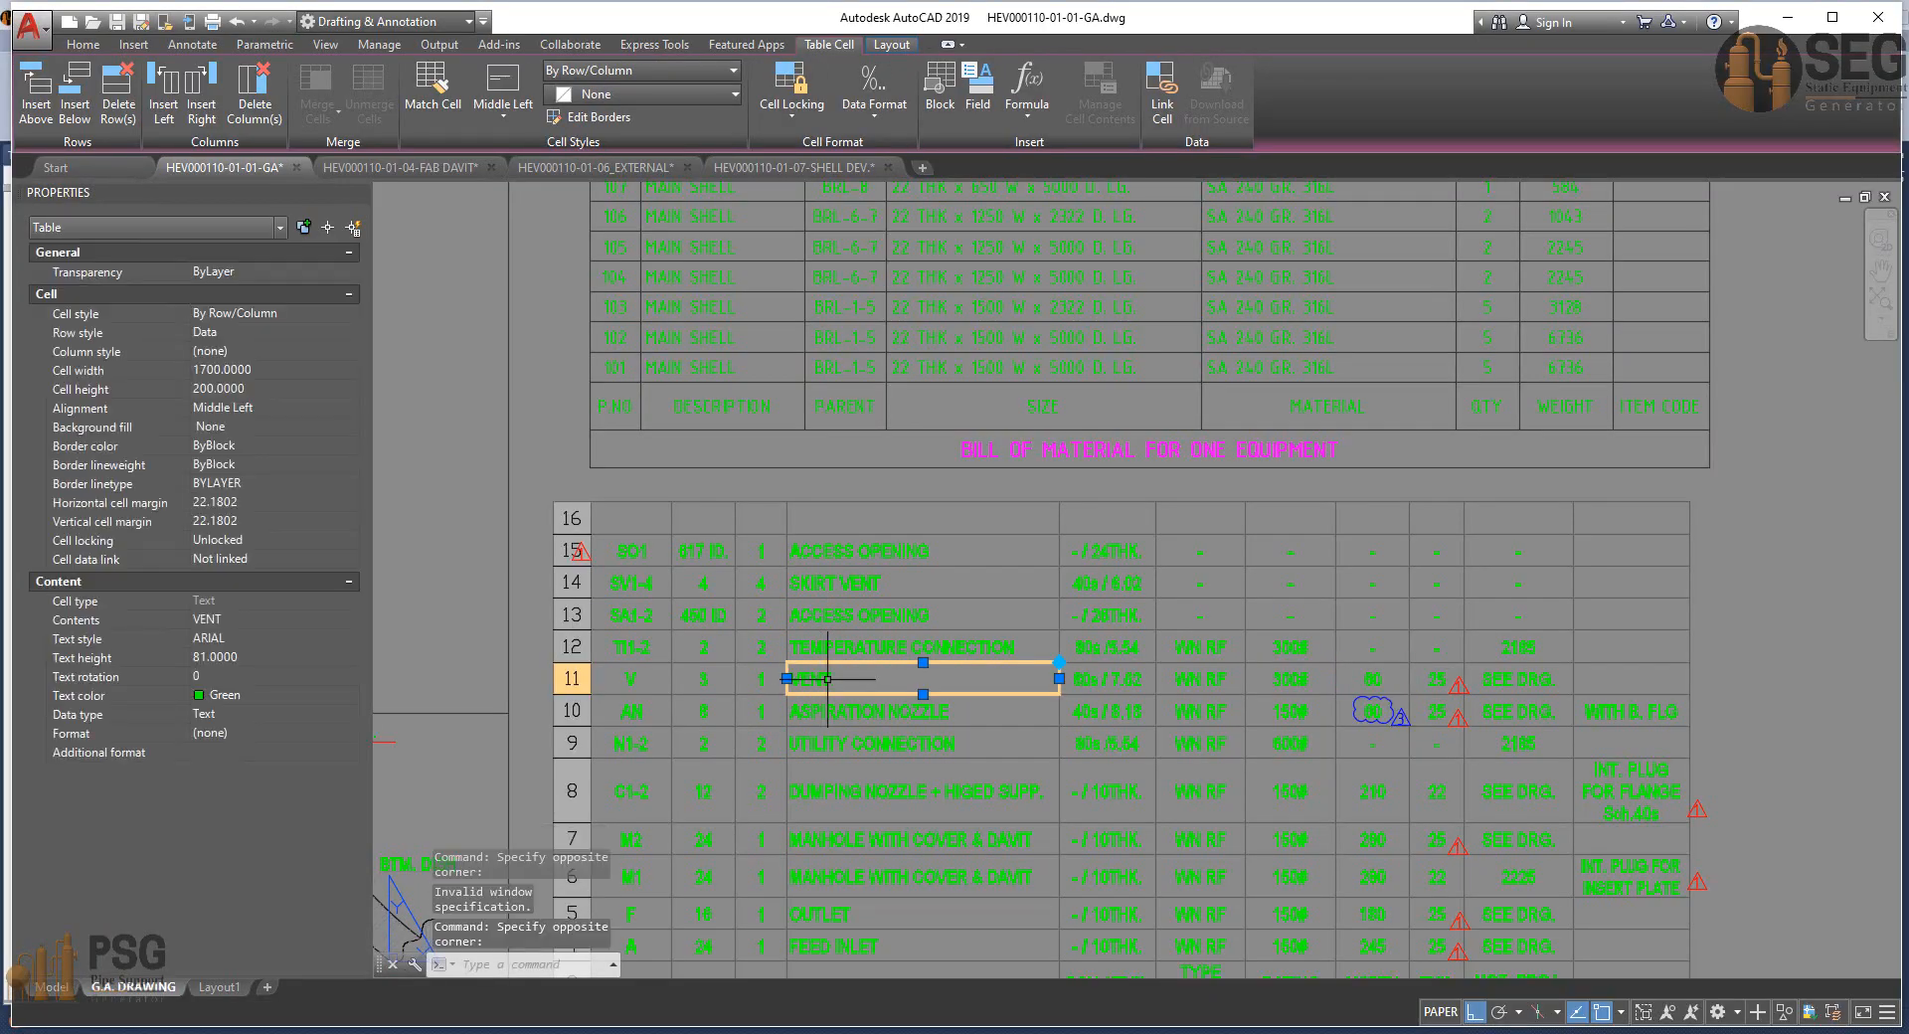
pyautogui.hotkey('alt', 'Tab')
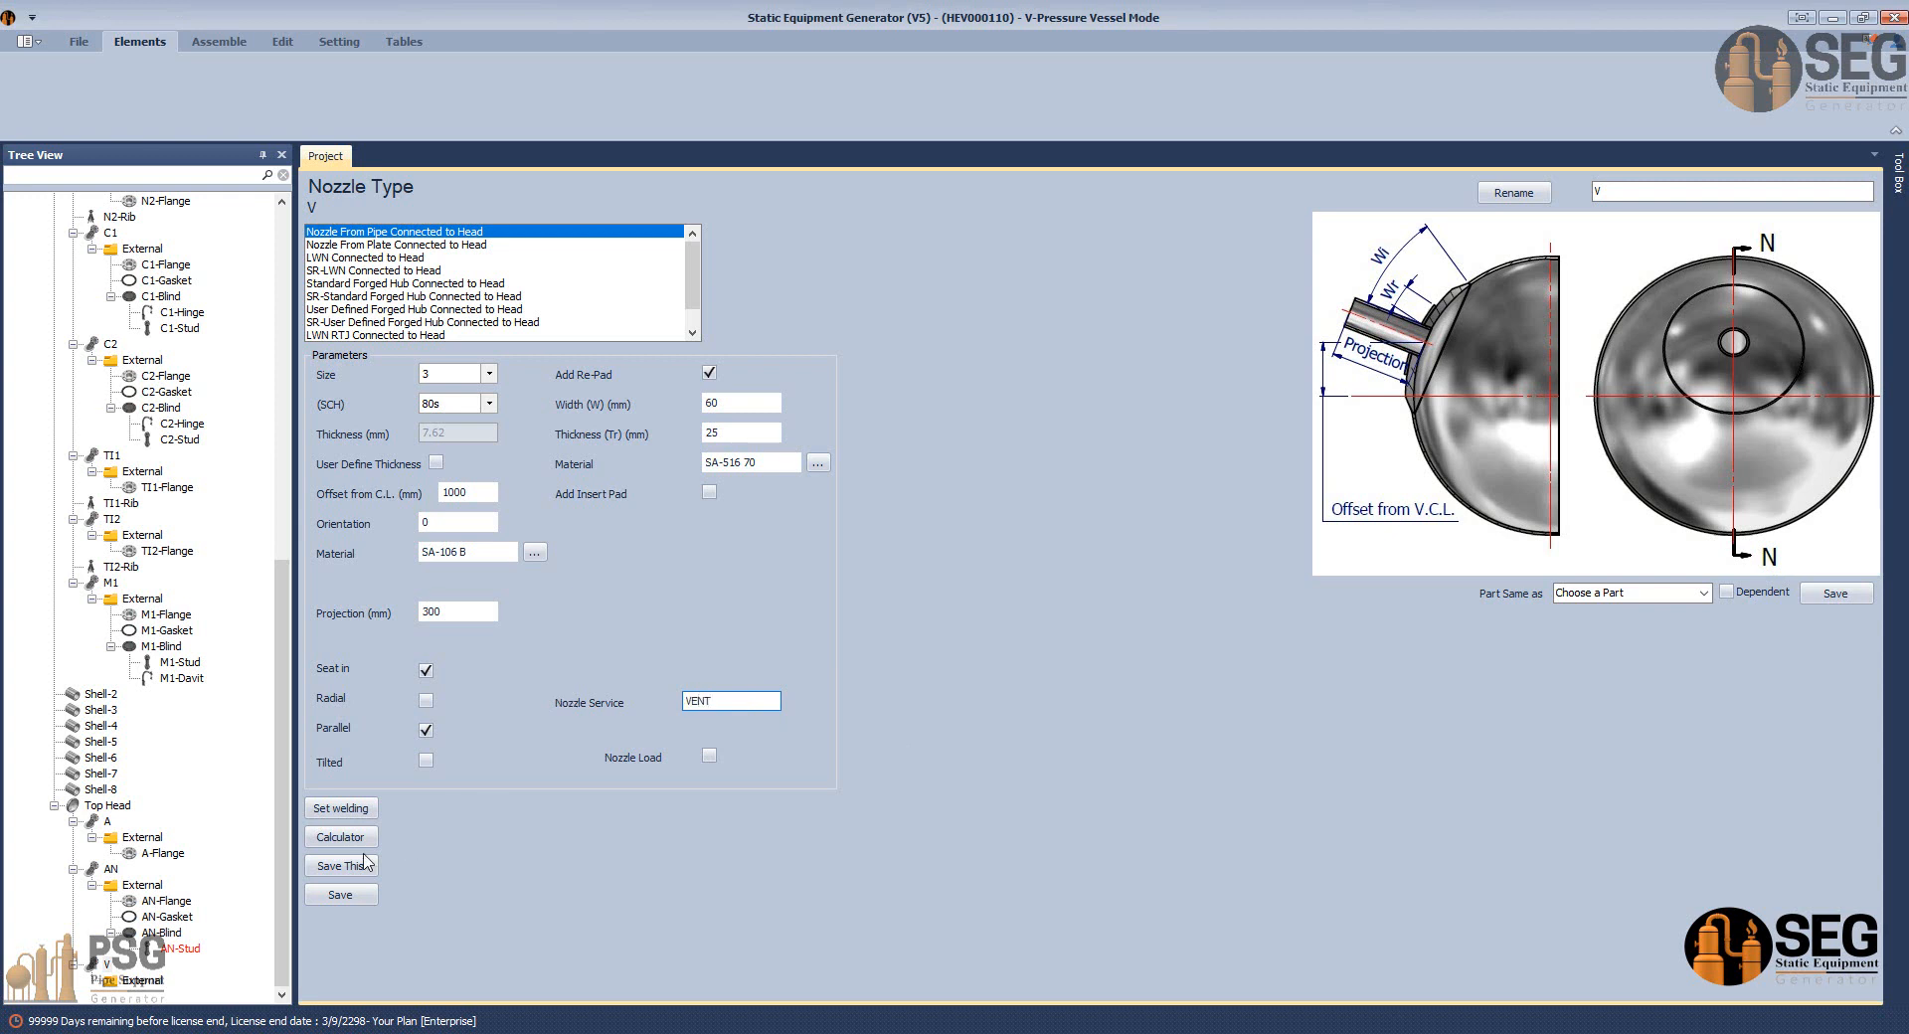
pyautogui.click(368, 898)
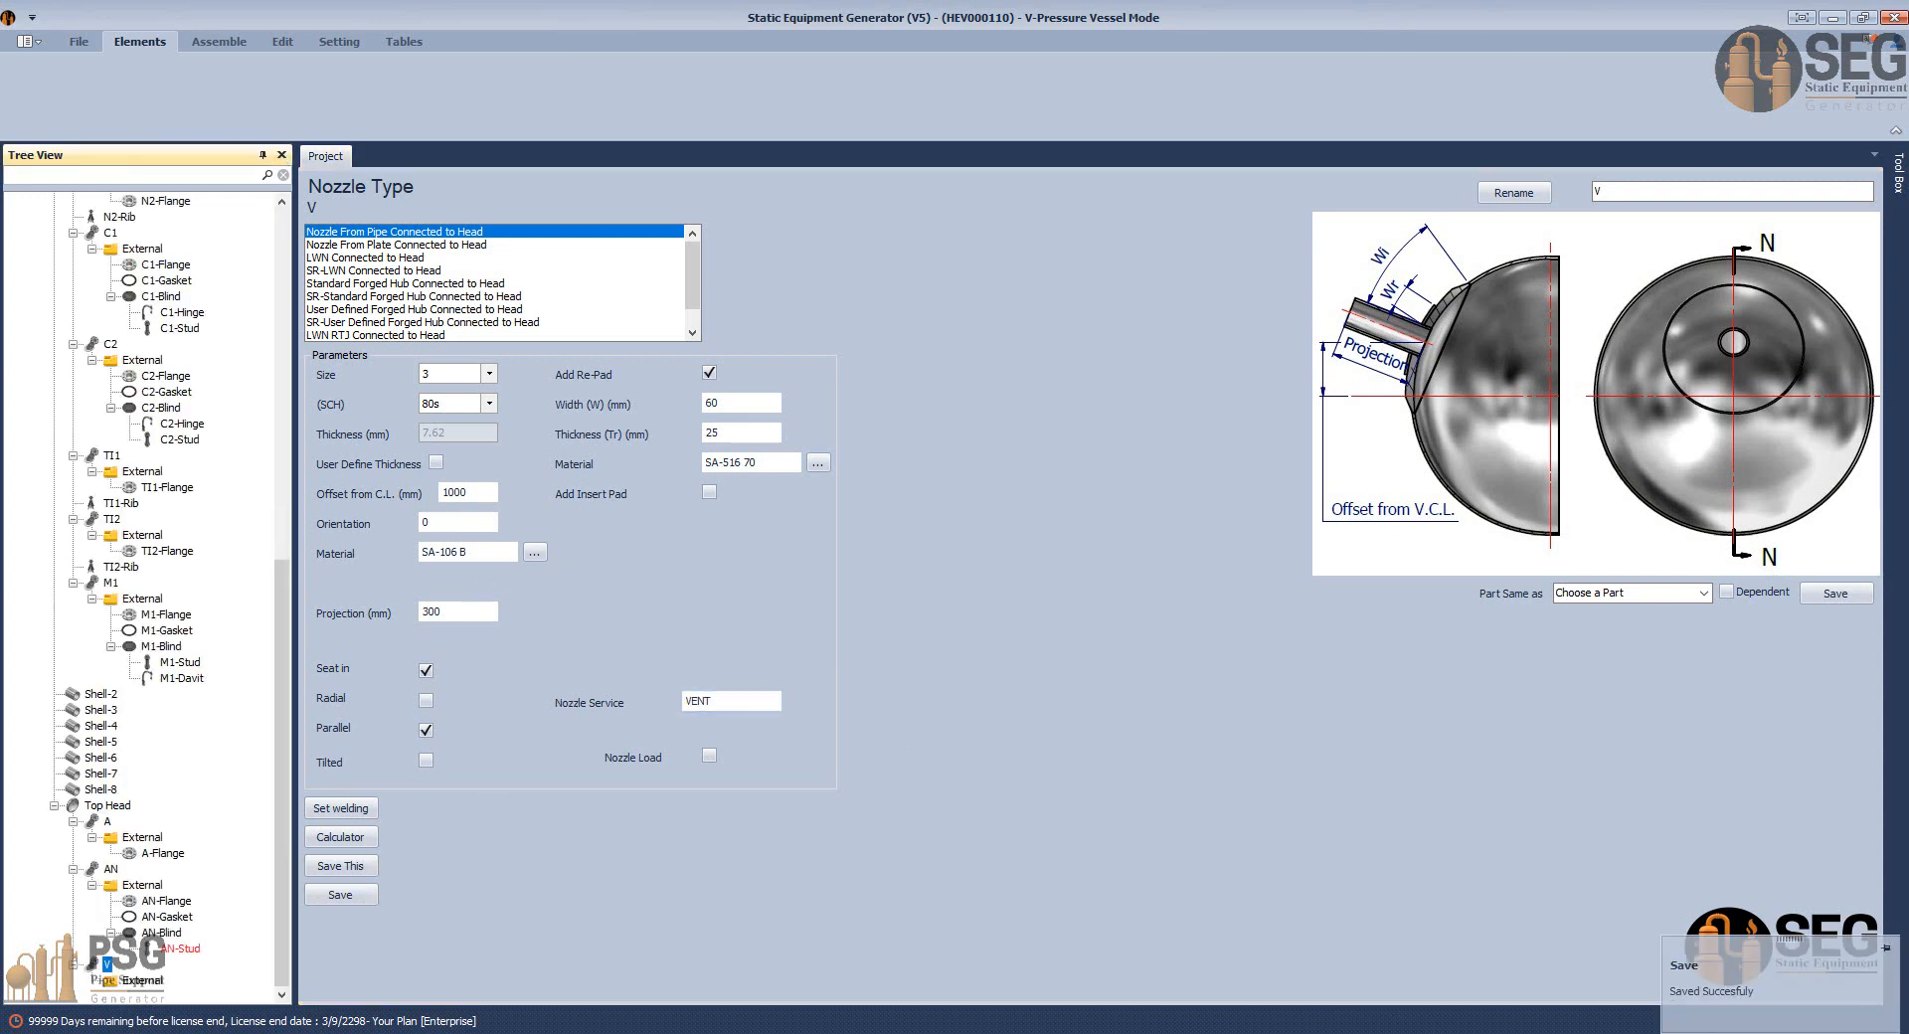
# Examine the orientation angles of nozzles V and AN on the drawing's Top Orientation Plan.
pyautogui.click(1333, 1032)
pyautogui.click(1001, 966)
pyautogui.click(949, 947)
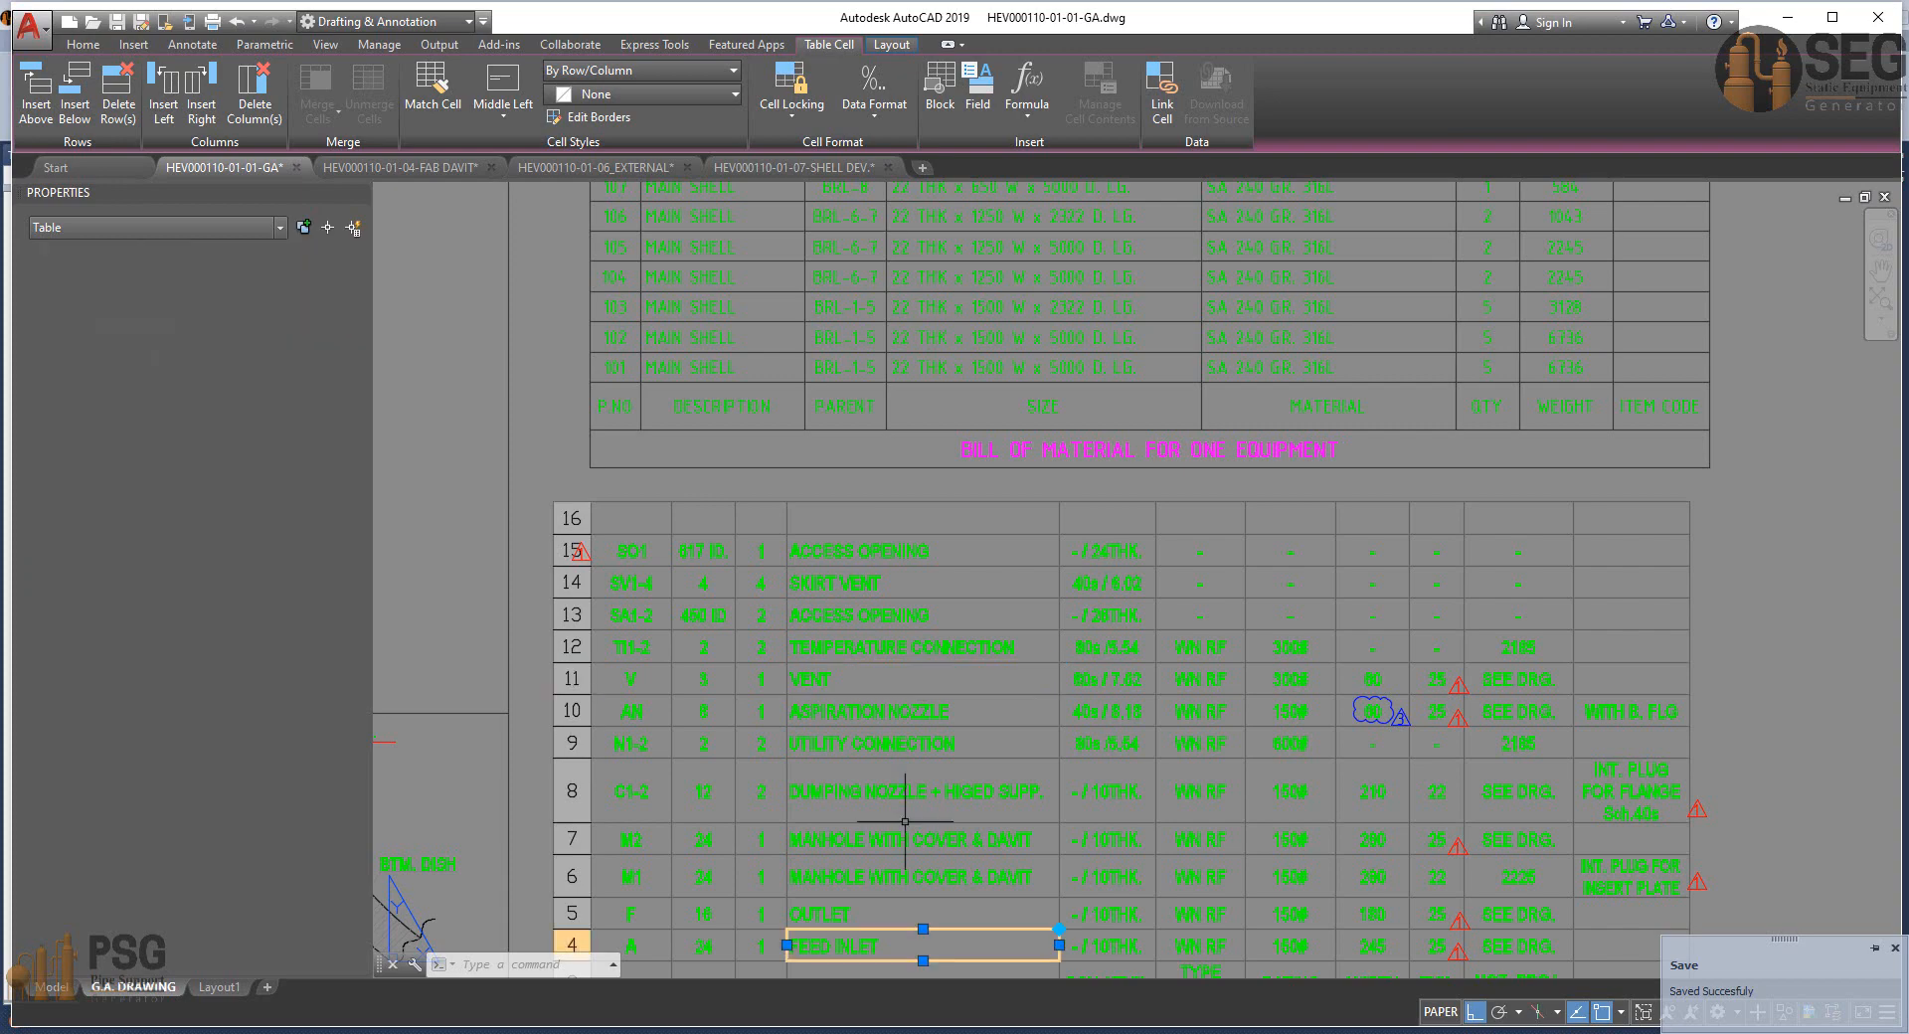
pyautogui.scroll(-4, 935, 586)
pyautogui.moveTo(940, 517)
pyautogui.mouseDown(button='middle')
pyautogui.moveTo(955, 508)
pyautogui.moveTo(986, 959)
pyautogui.mouseUp(button='middle')
pyautogui.moveTo(997, 453); pyautogui.dragTo(979, 704, button='middle')
pyautogui.moveTo(811, 453); pyautogui.dragTo(1184, 569, button='middle')
pyautogui.scroll(2, 755, 438)
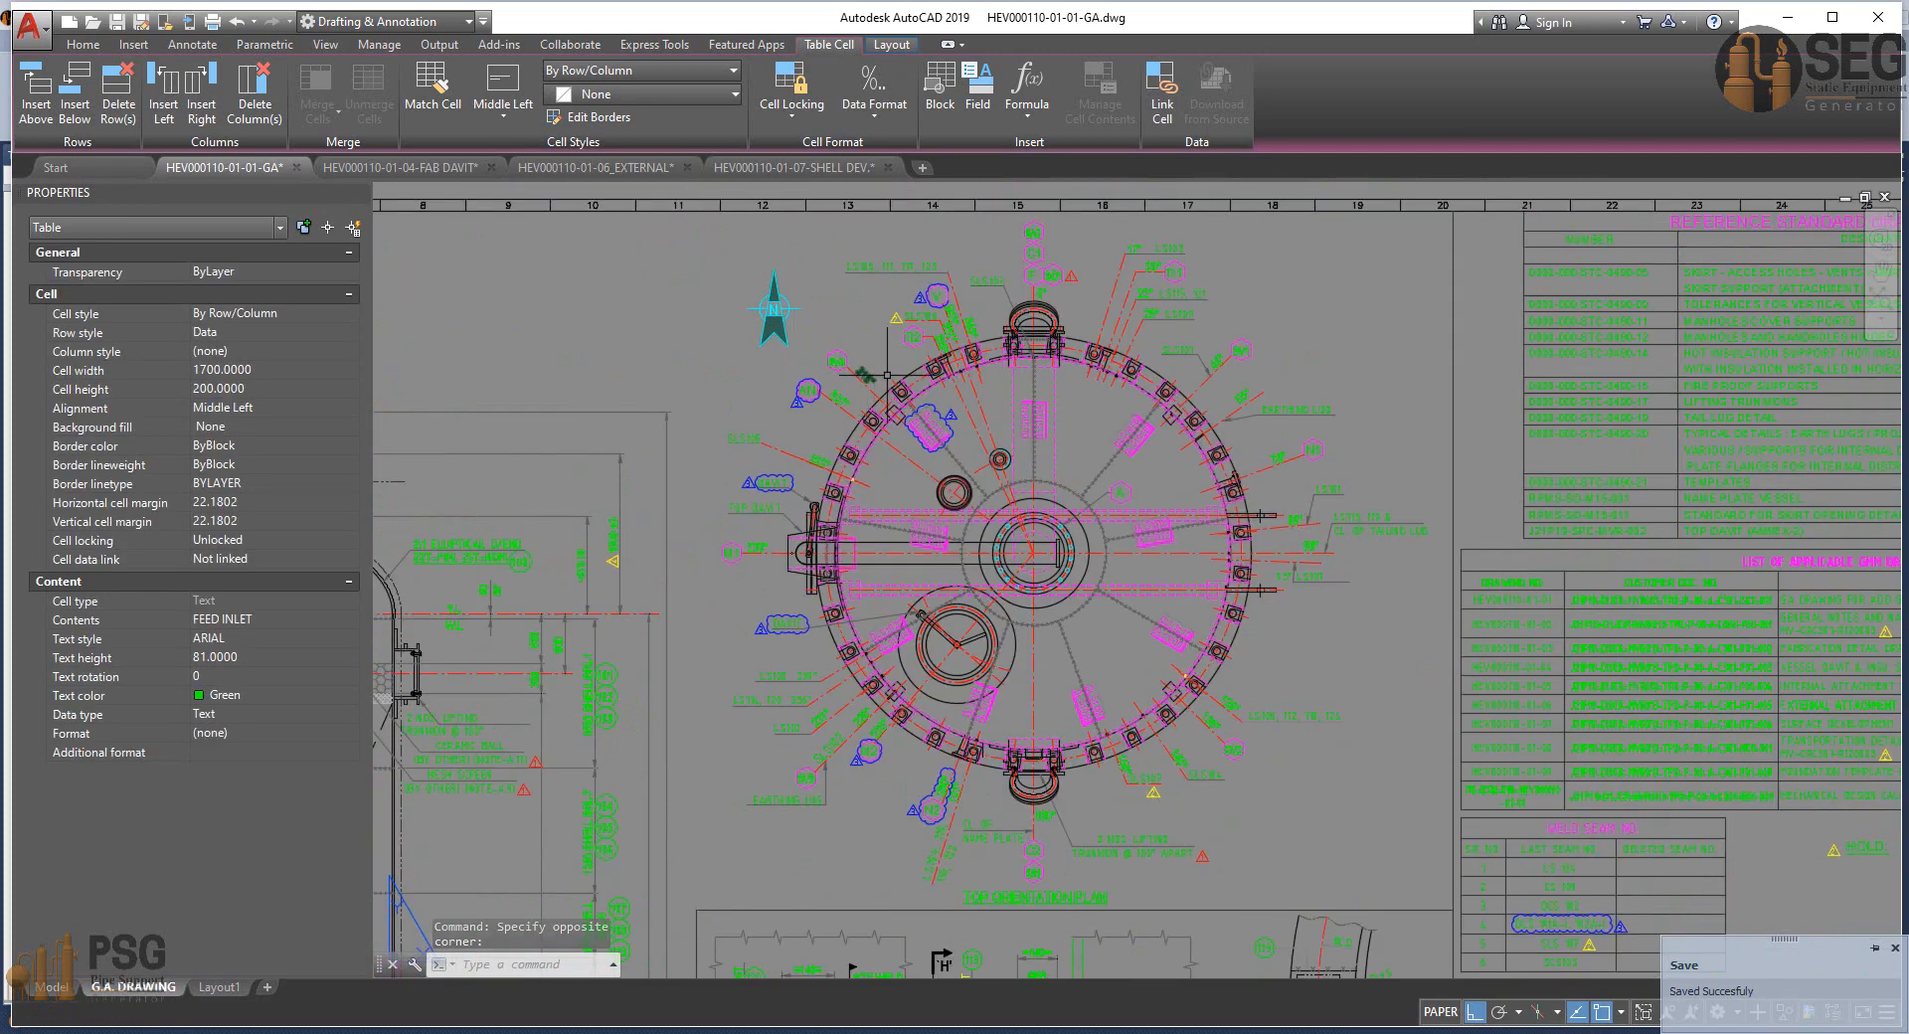
pyautogui.moveTo(887, 376); pyautogui.dragTo(833, 401, button='middle')
pyautogui.scroll(2, 963, 425)
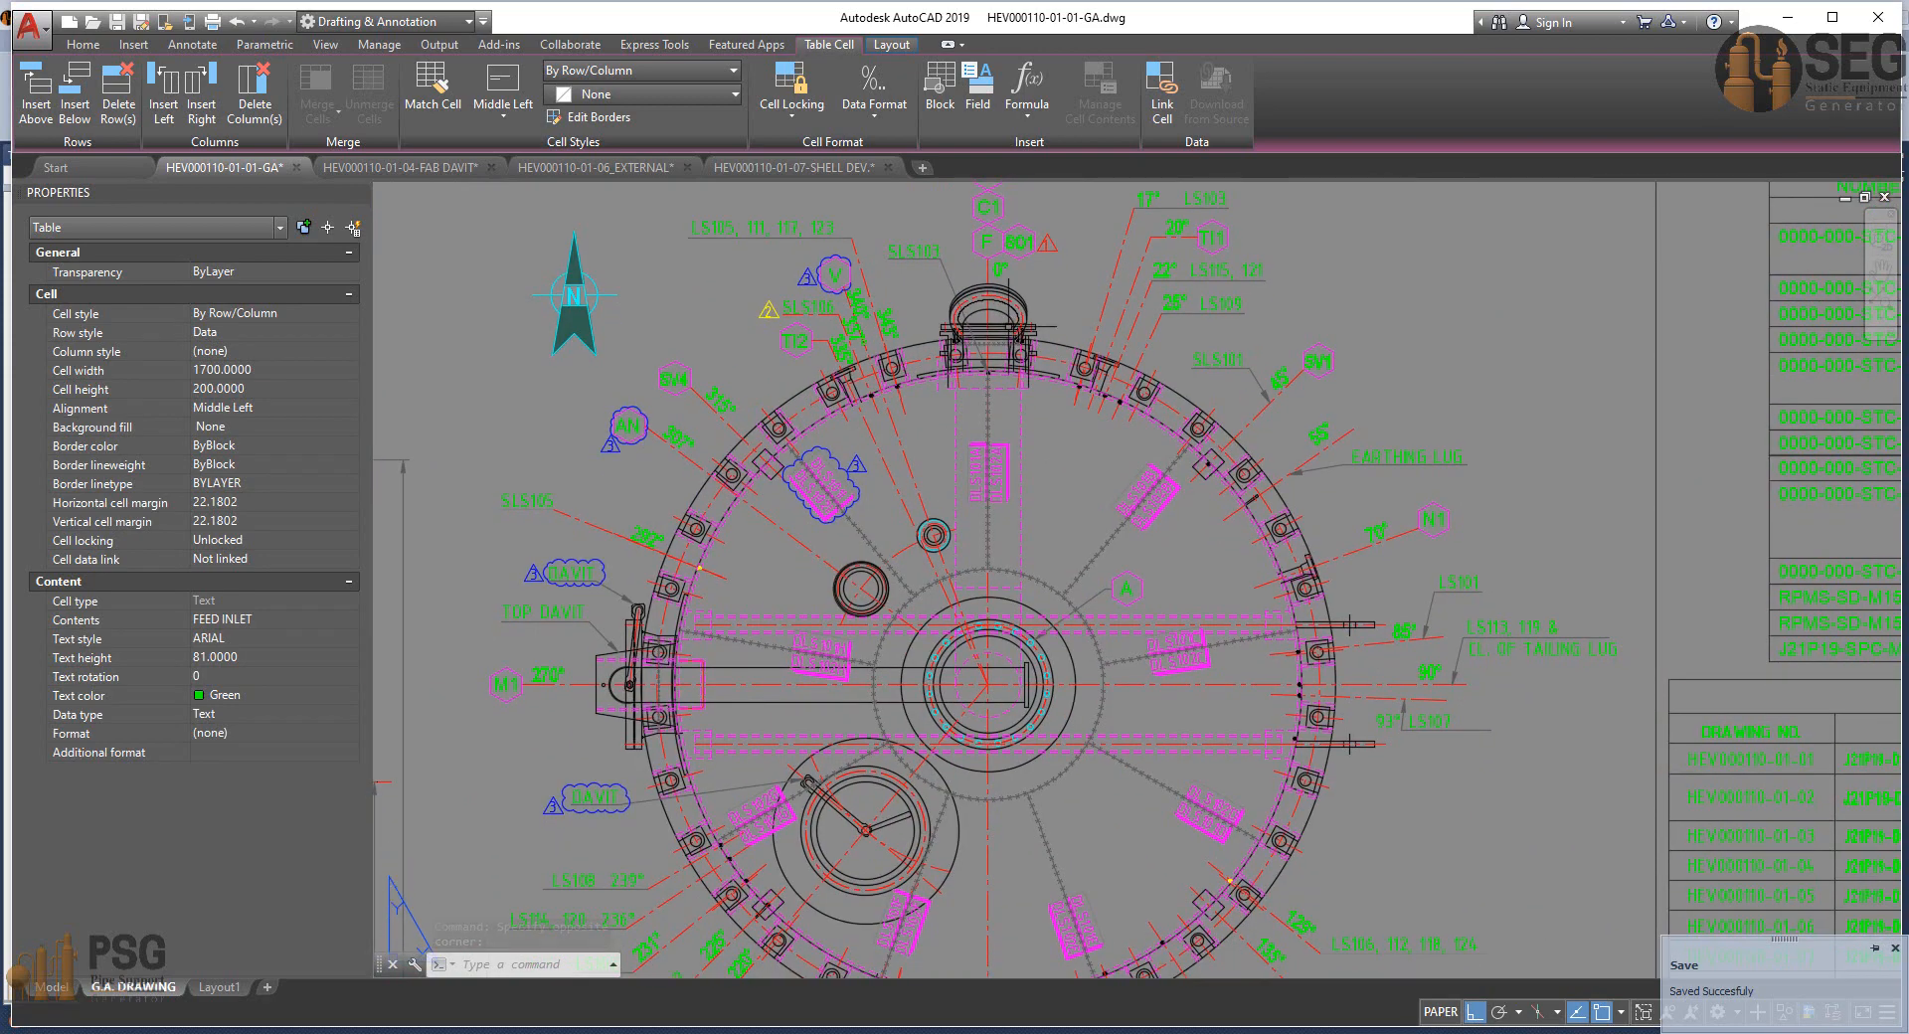
pyautogui.moveTo(1079, 522); pyautogui.dragTo(1082, 328, button='middle')
pyautogui.moveTo(1099, 703); pyautogui.dragTo(1102, 648, button='middle')
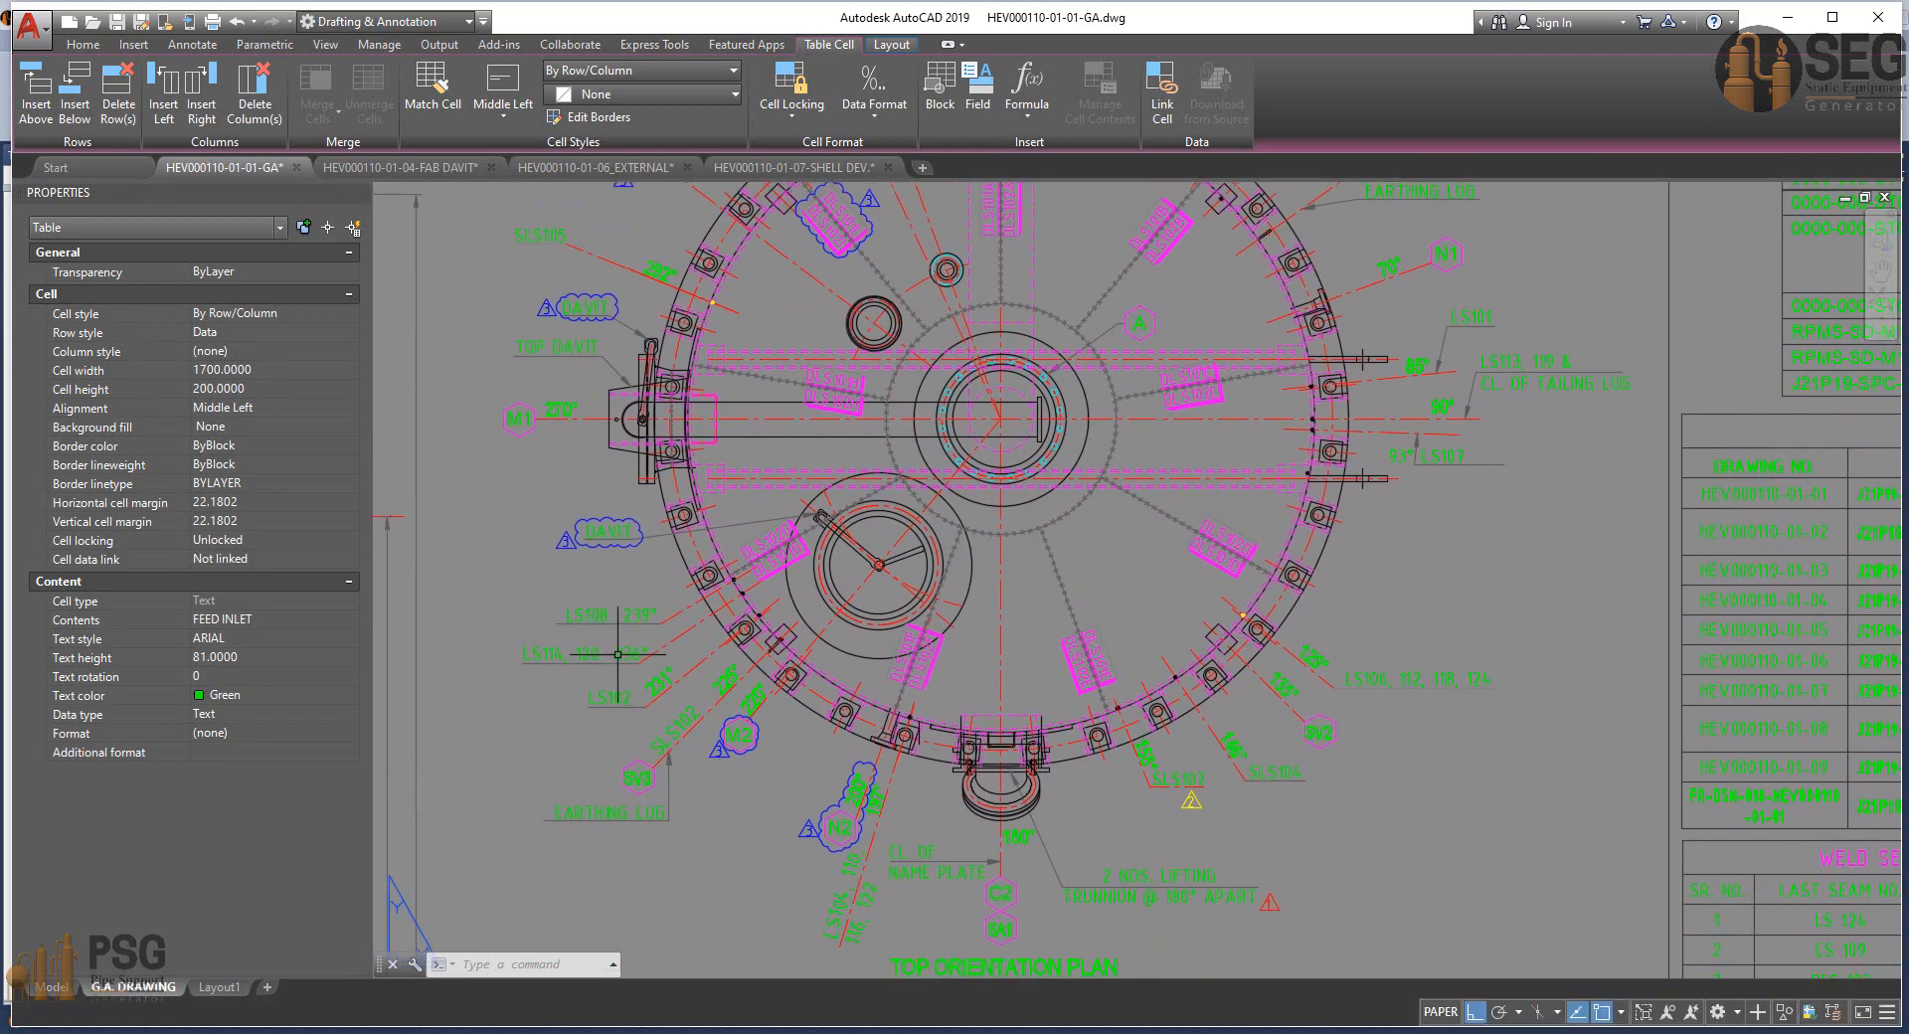
pyautogui.moveTo(709, 667); pyautogui.dragTo(709, 681, button='middle')
pyautogui.moveTo(688, 453); pyautogui.dragTo(686, 547, button='middle')
pyautogui.moveTo(686, 271); pyautogui.dragTo(684, 441, button='middle')
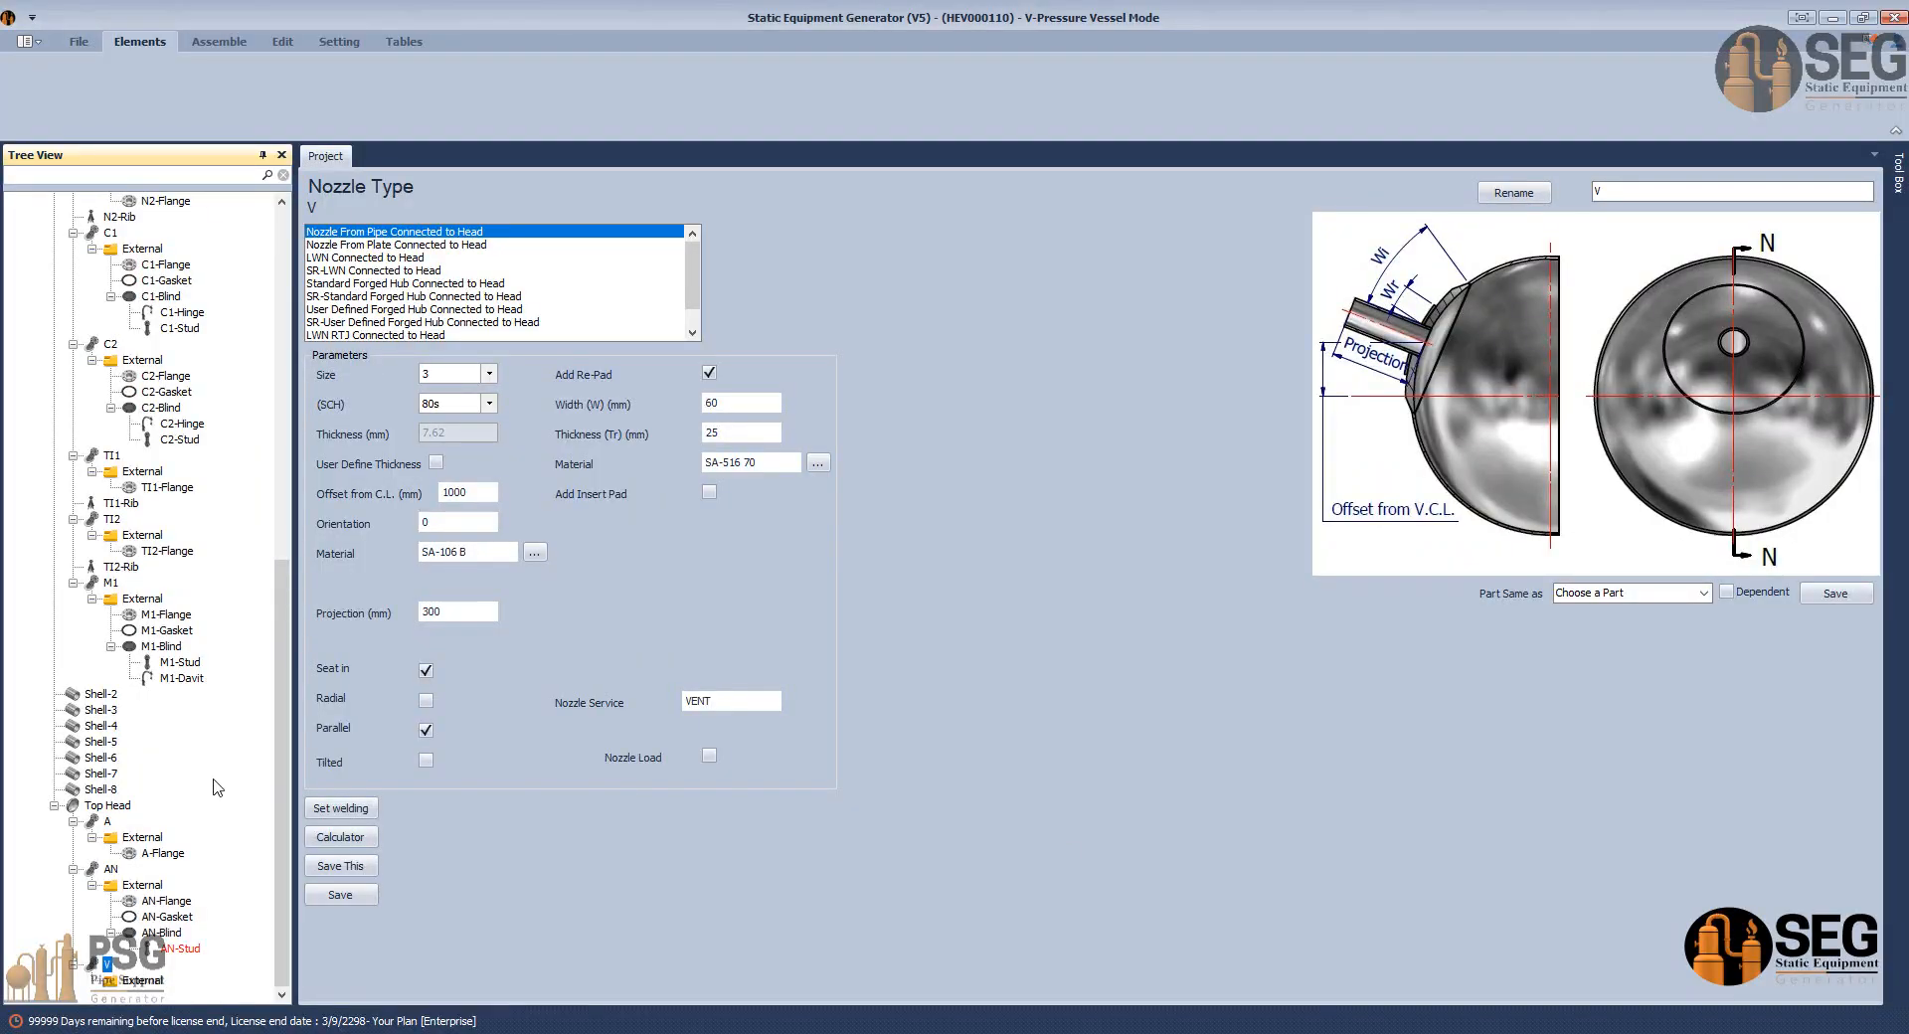
# Set aspiration nozzle AN's orientation to 307 and save it.
pyautogui.click(340, 894)
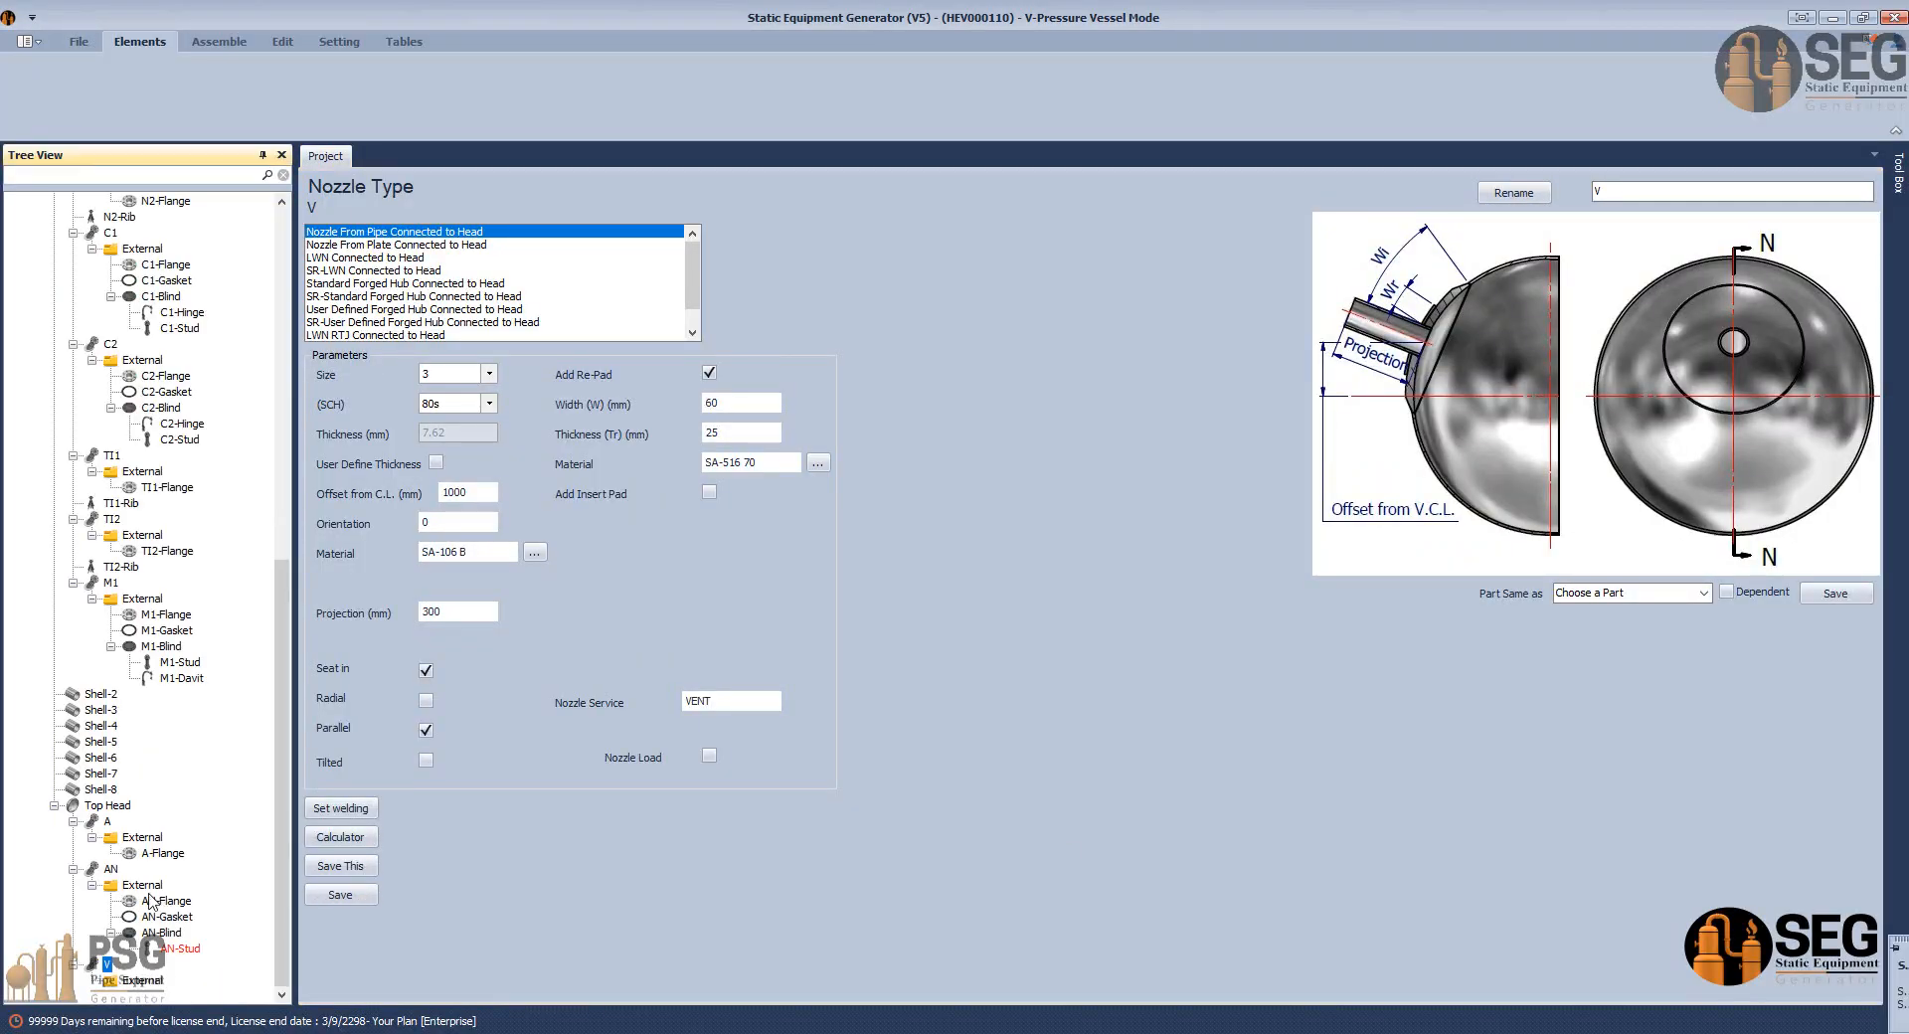
pyautogui.click(112, 871)
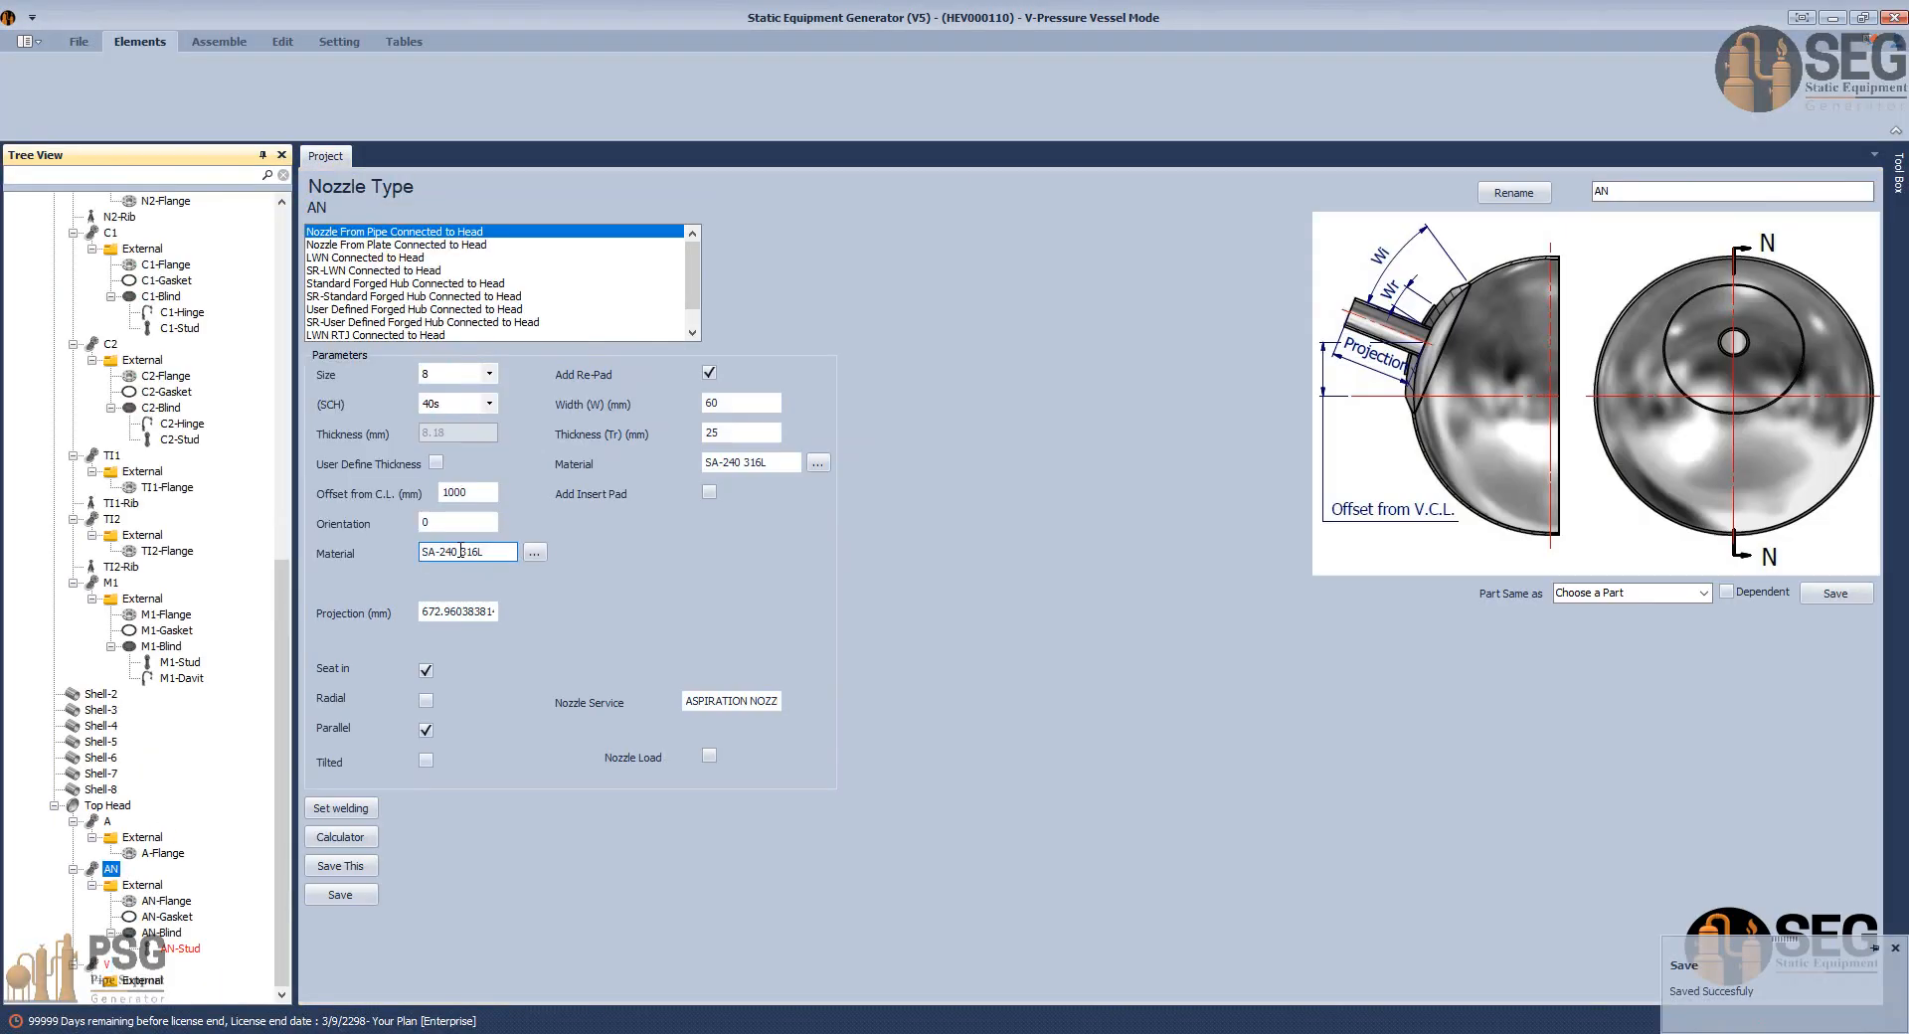
pyautogui.click(459, 523)
pyautogui.moveTo(460, 523); pyautogui.dragTo(397, 533)
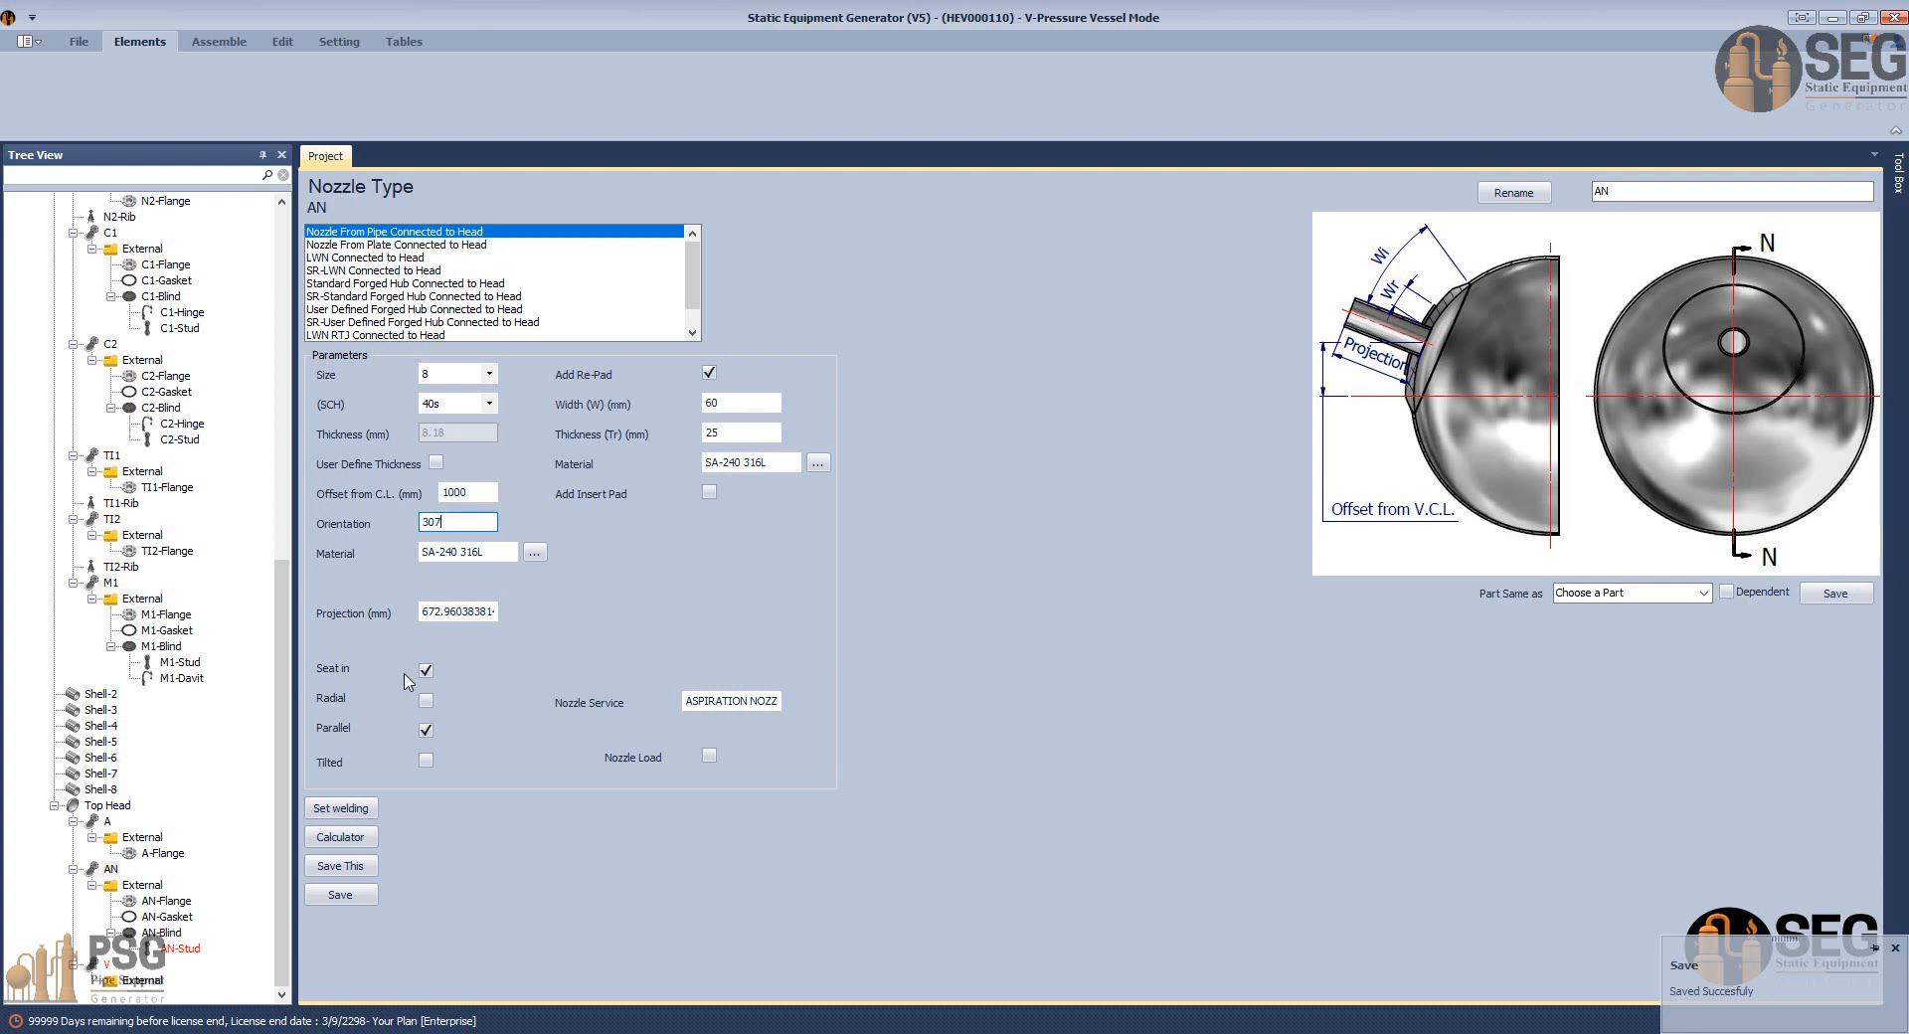
pyautogui.click(375, 898)
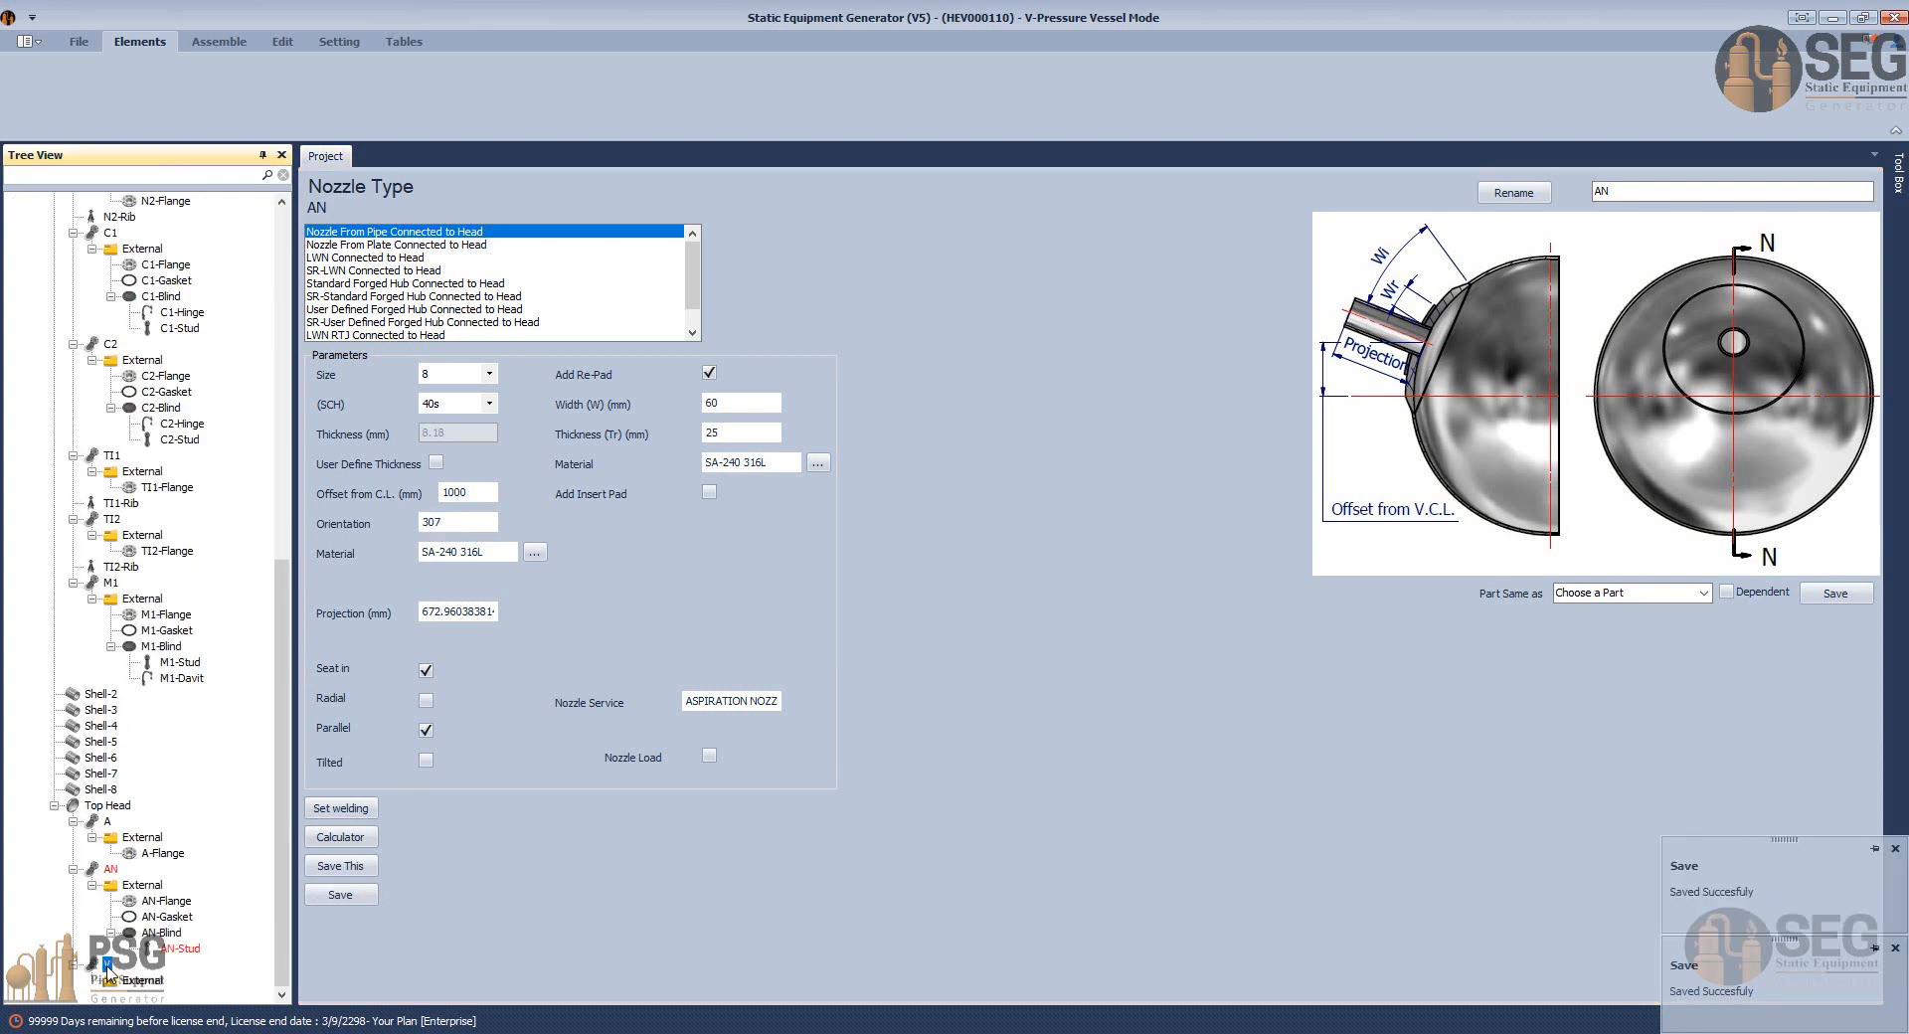
# Check vent nozzle V's angle on the Top Orientation Plan, set its orientation to 340 and save.
pyautogui.click(1312, 1032)
pyautogui.click(1006, 973)
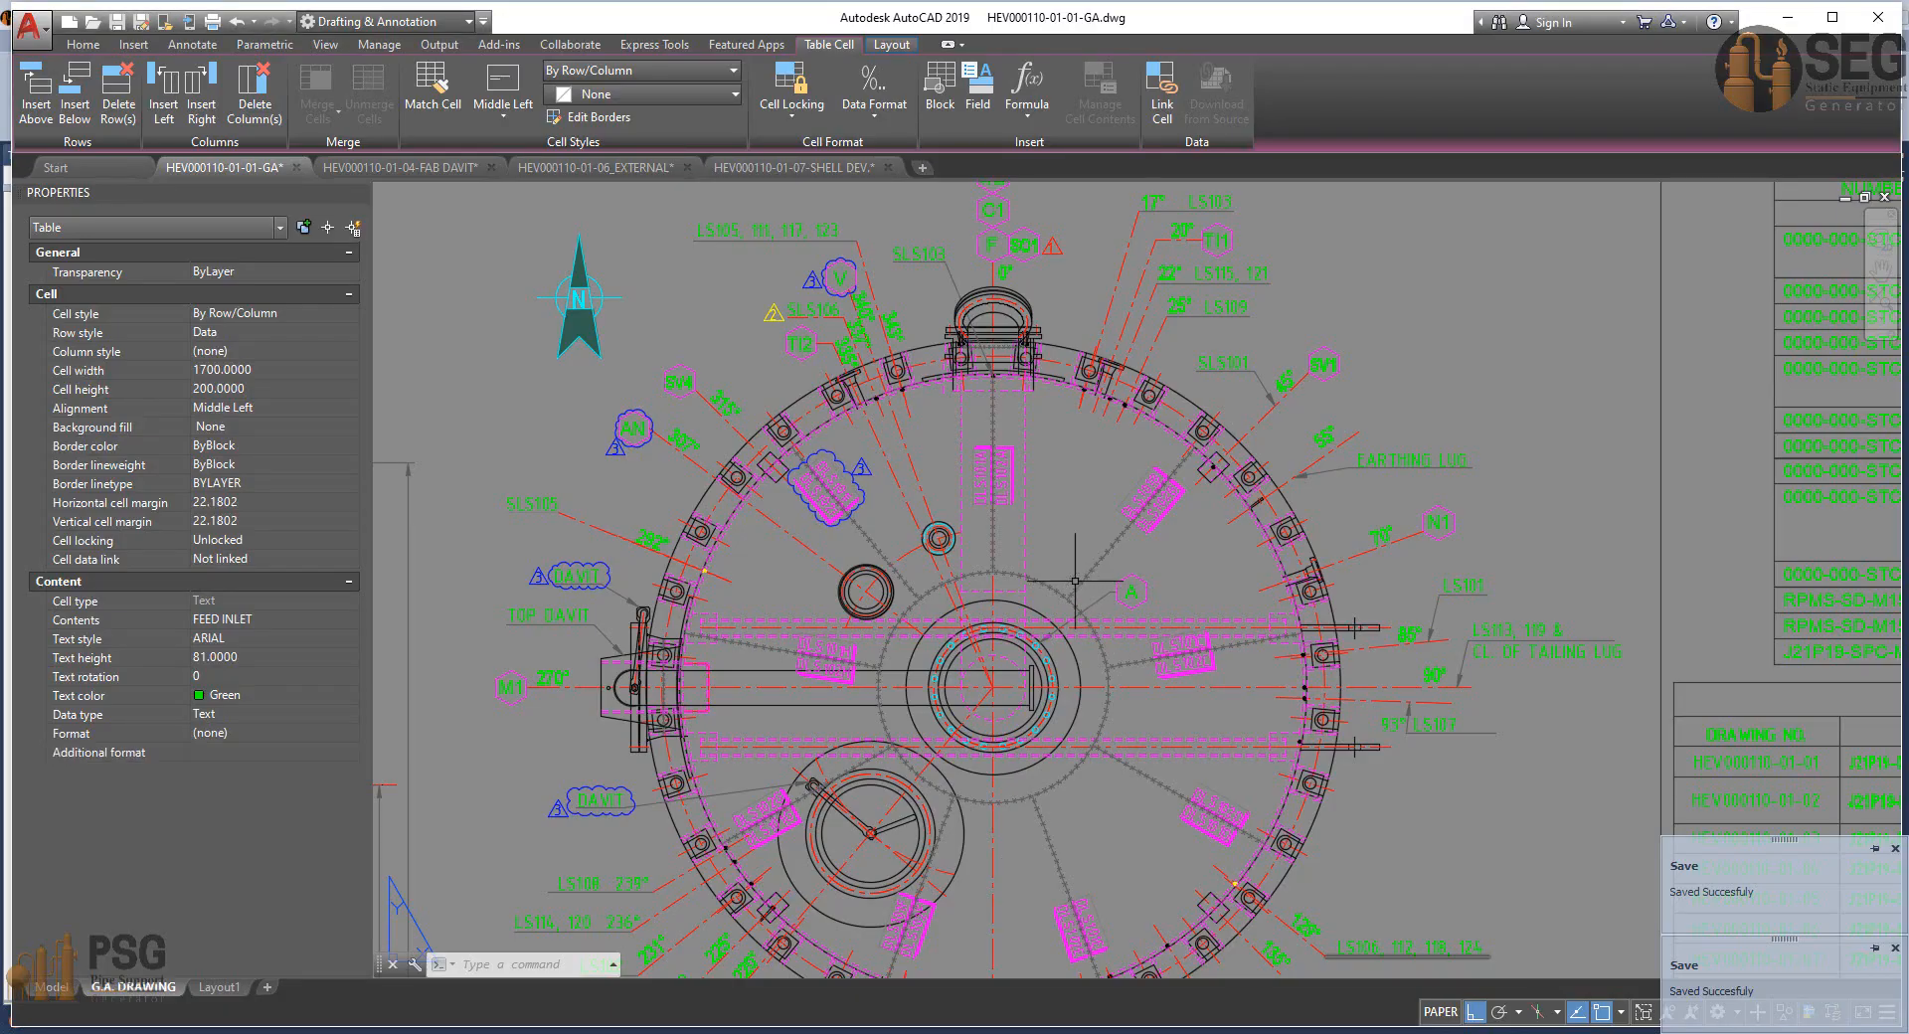
pyautogui.scroll(2, 864, 296)
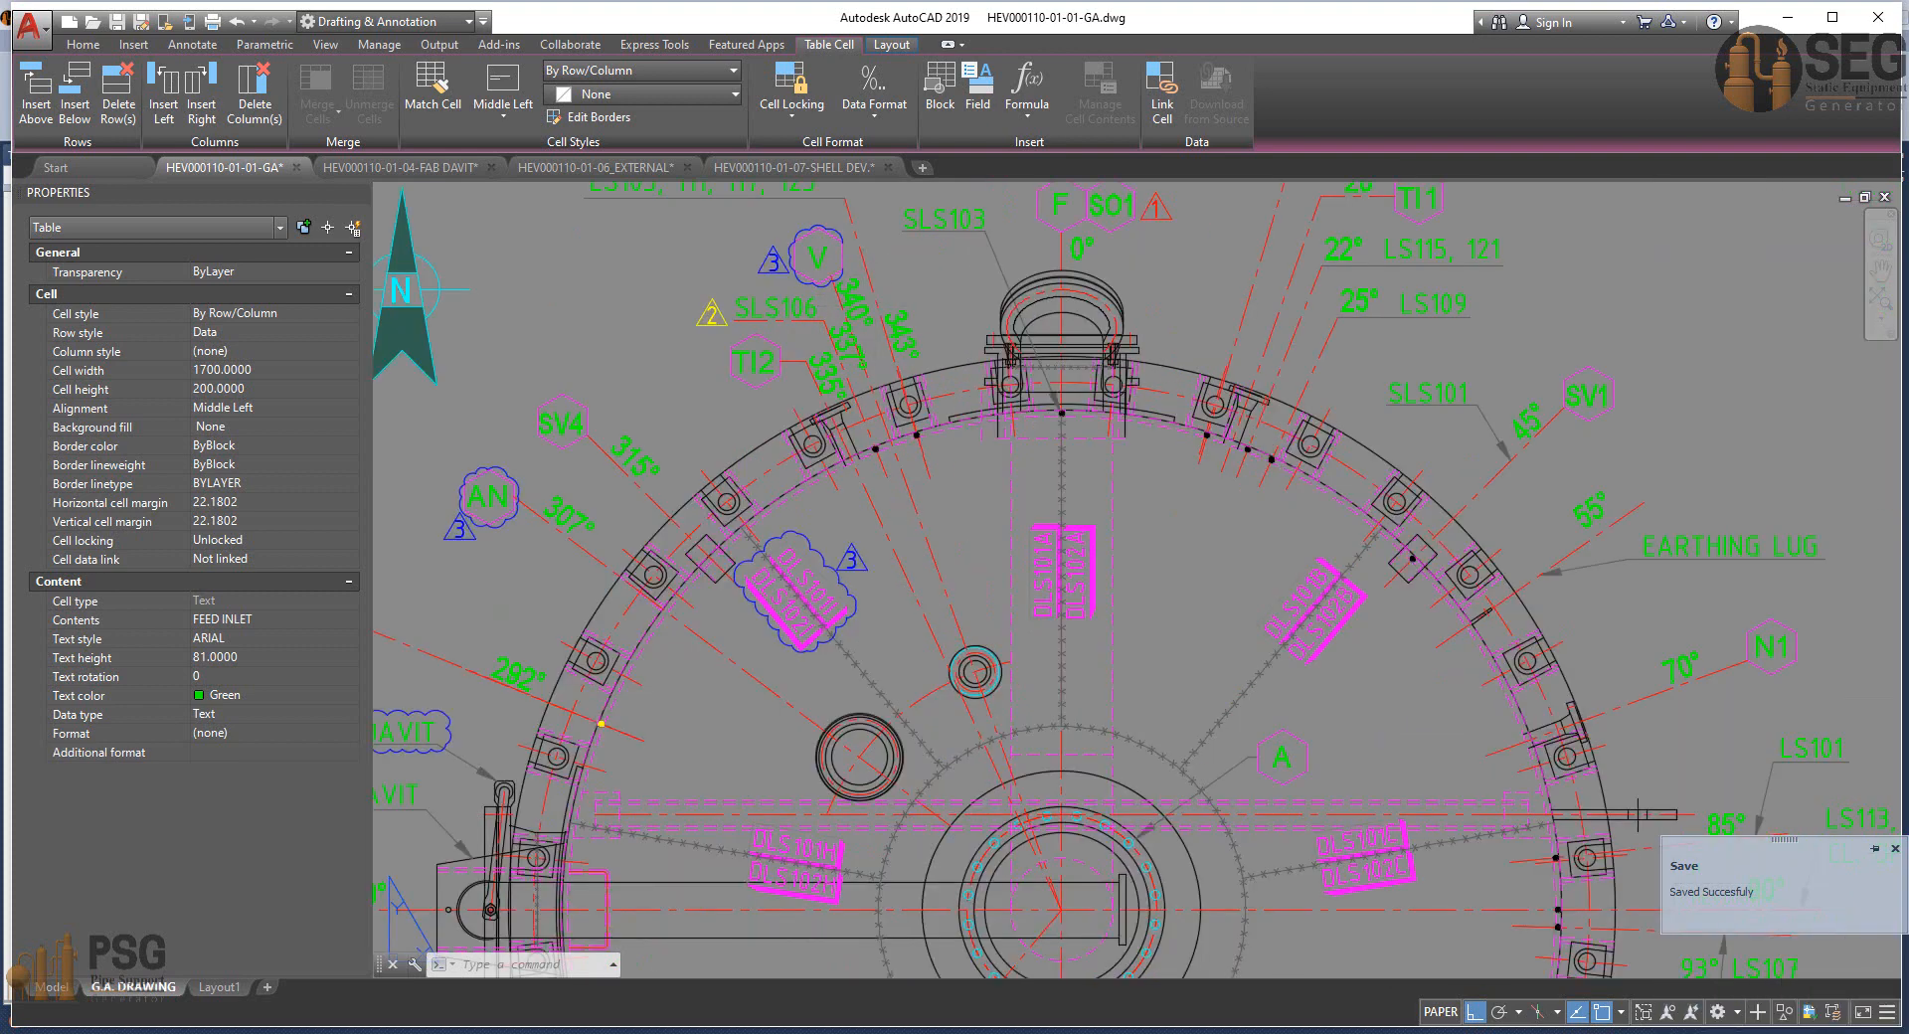
pyautogui.hotkey('alt', 'Tab')
pyautogui.click(429, 522)
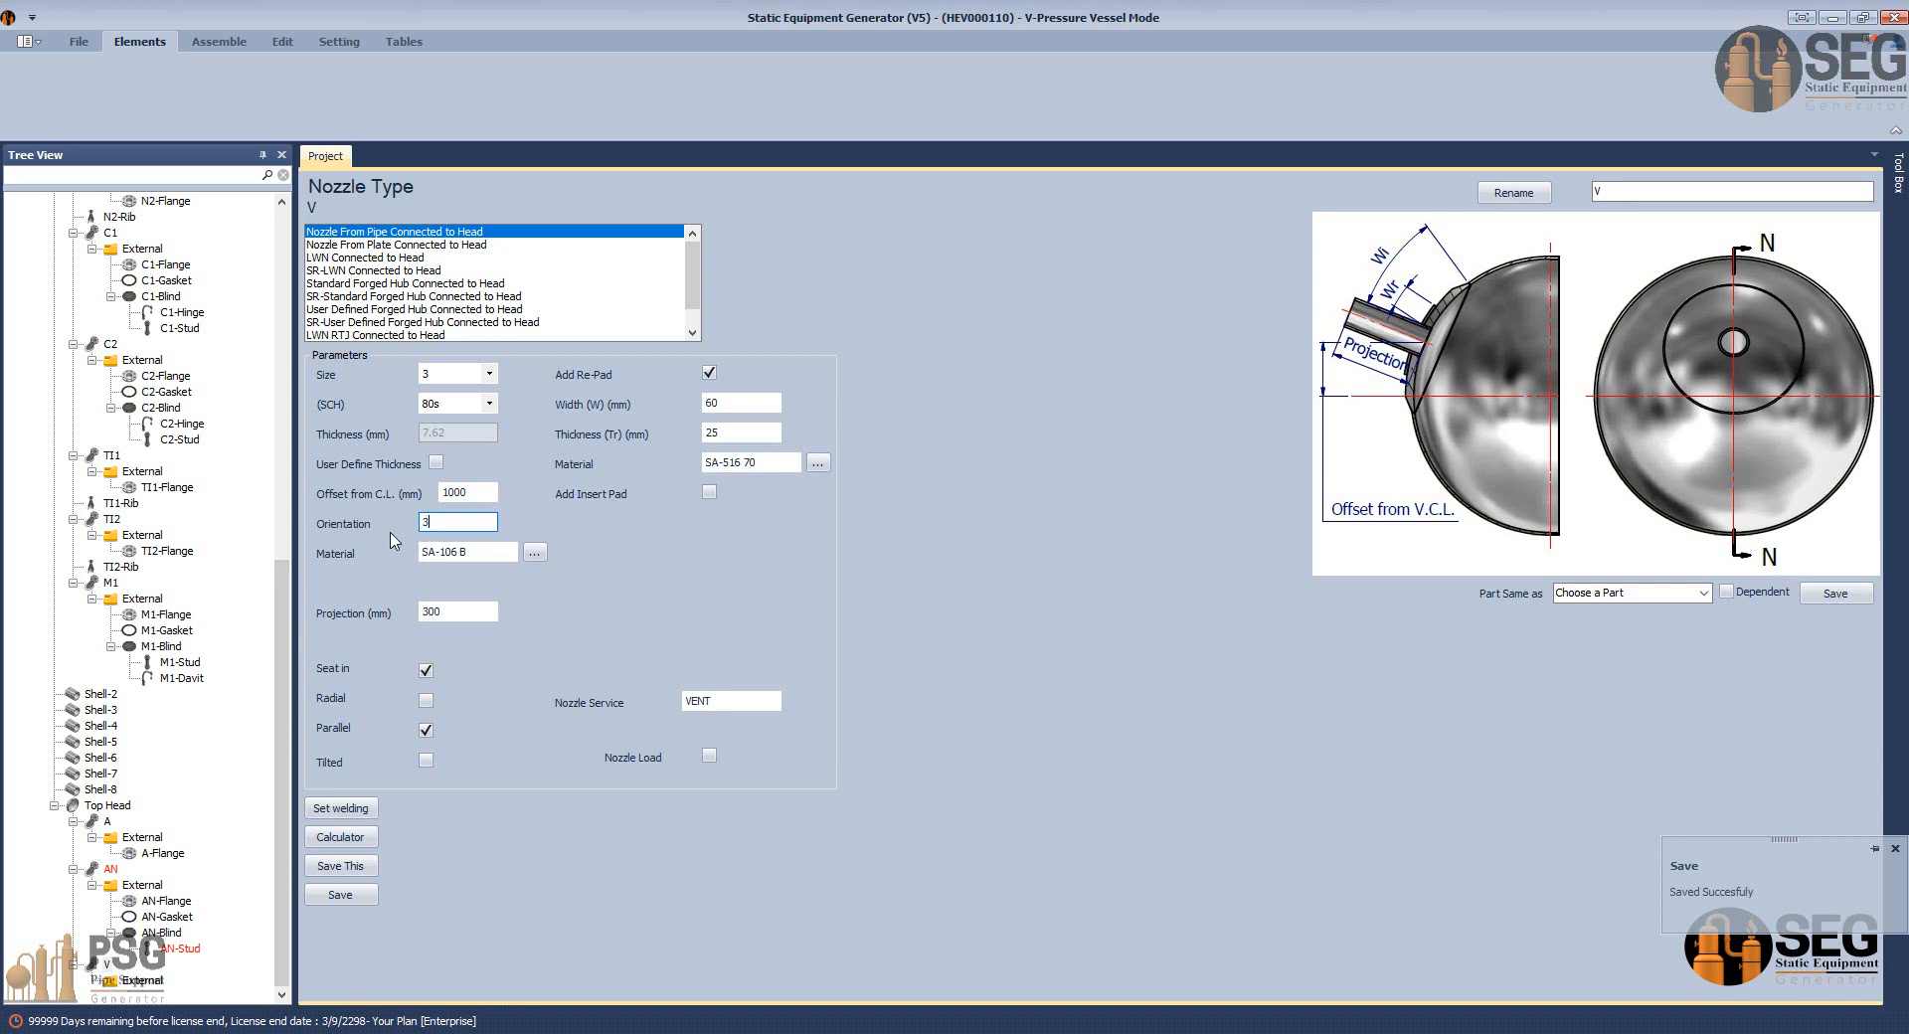
pyautogui.click(340, 895)
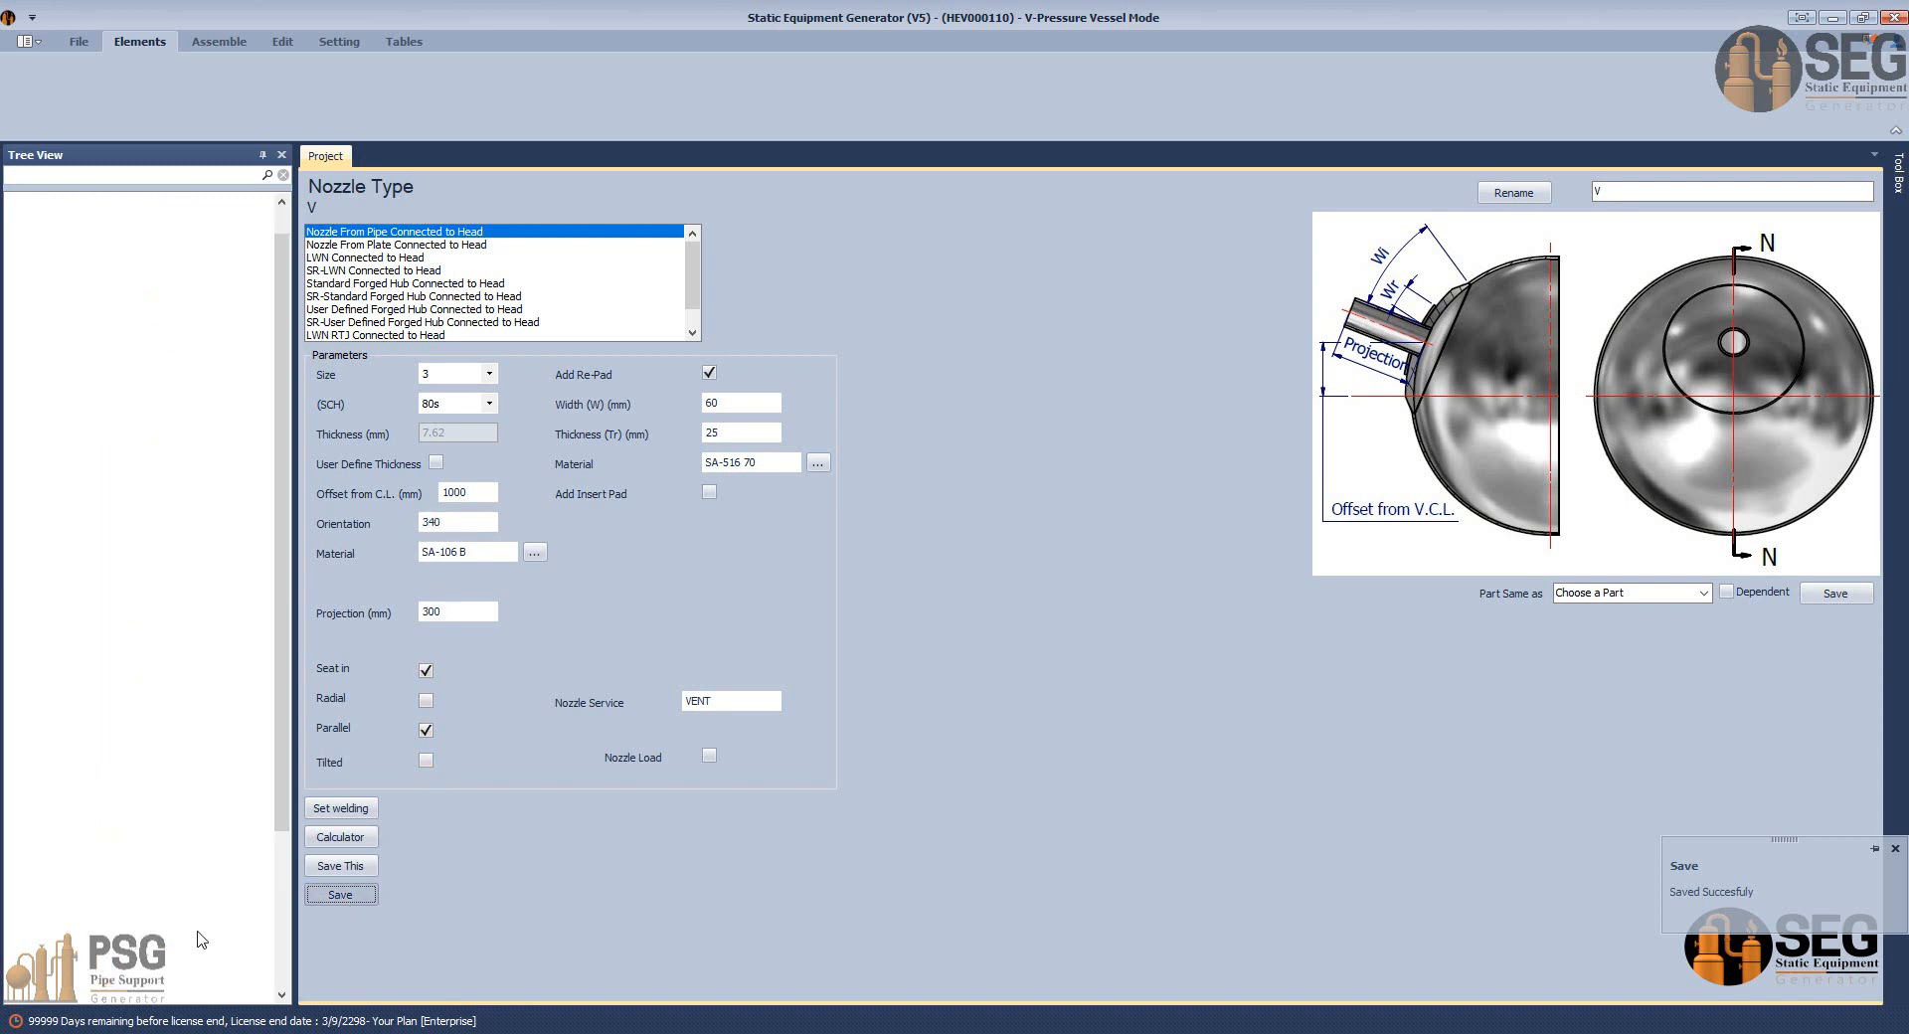
# Add a flange named V-Flange to nozzle V's External folder and set its type to WN-RF ASME B16.5.
pyautogui.click(127, 983)
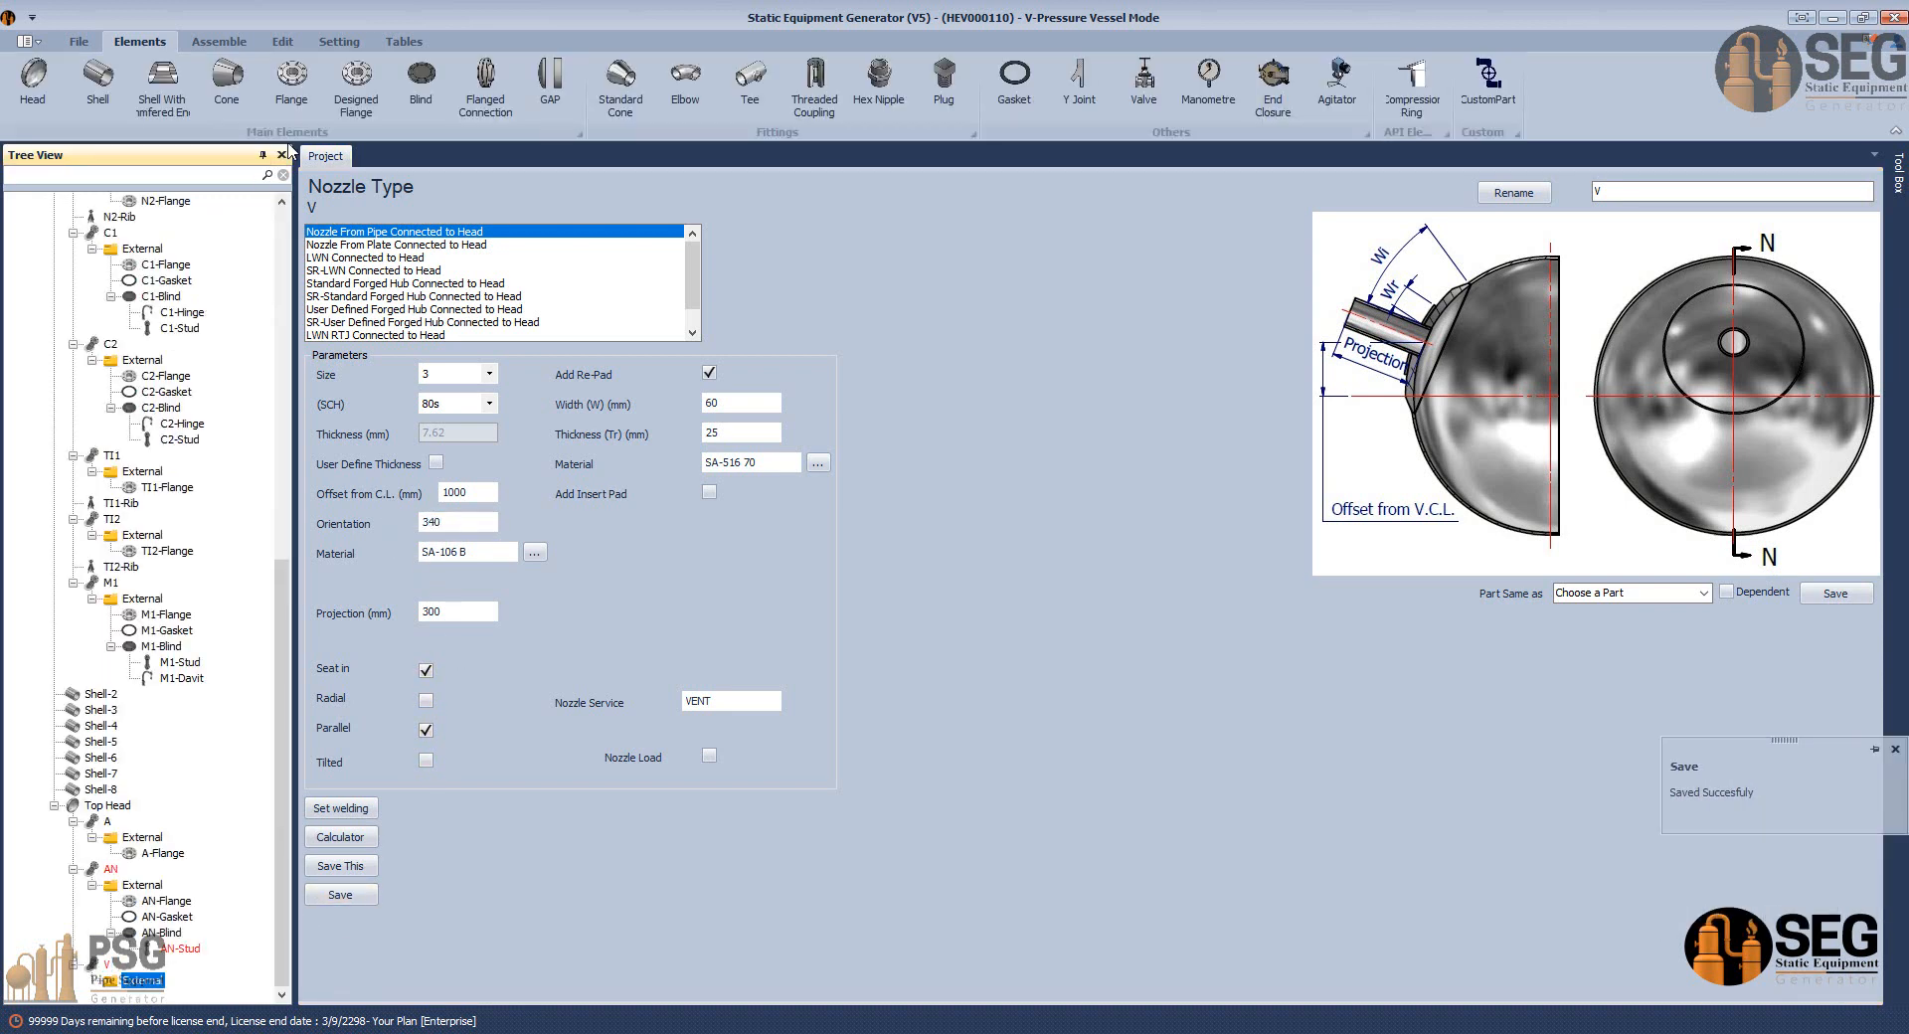
pyautogui.click(298, 100)
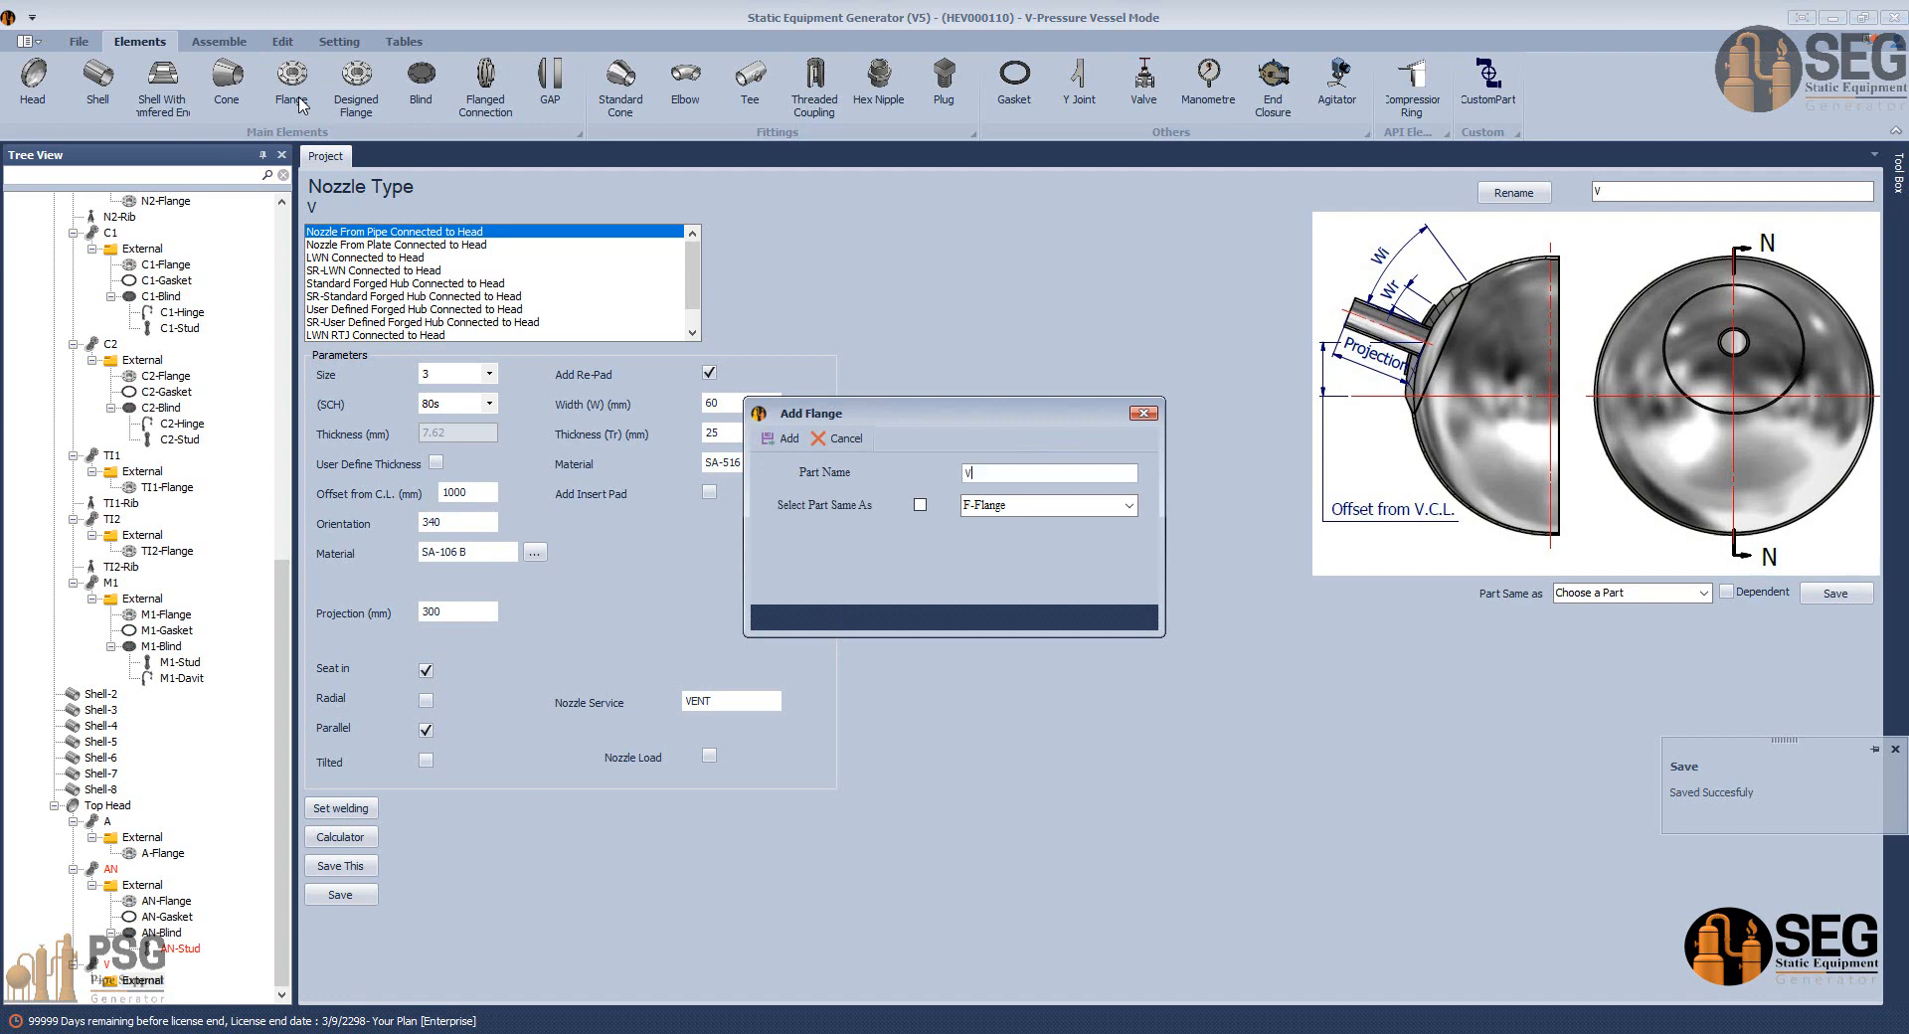
pyautogui.press('Return')
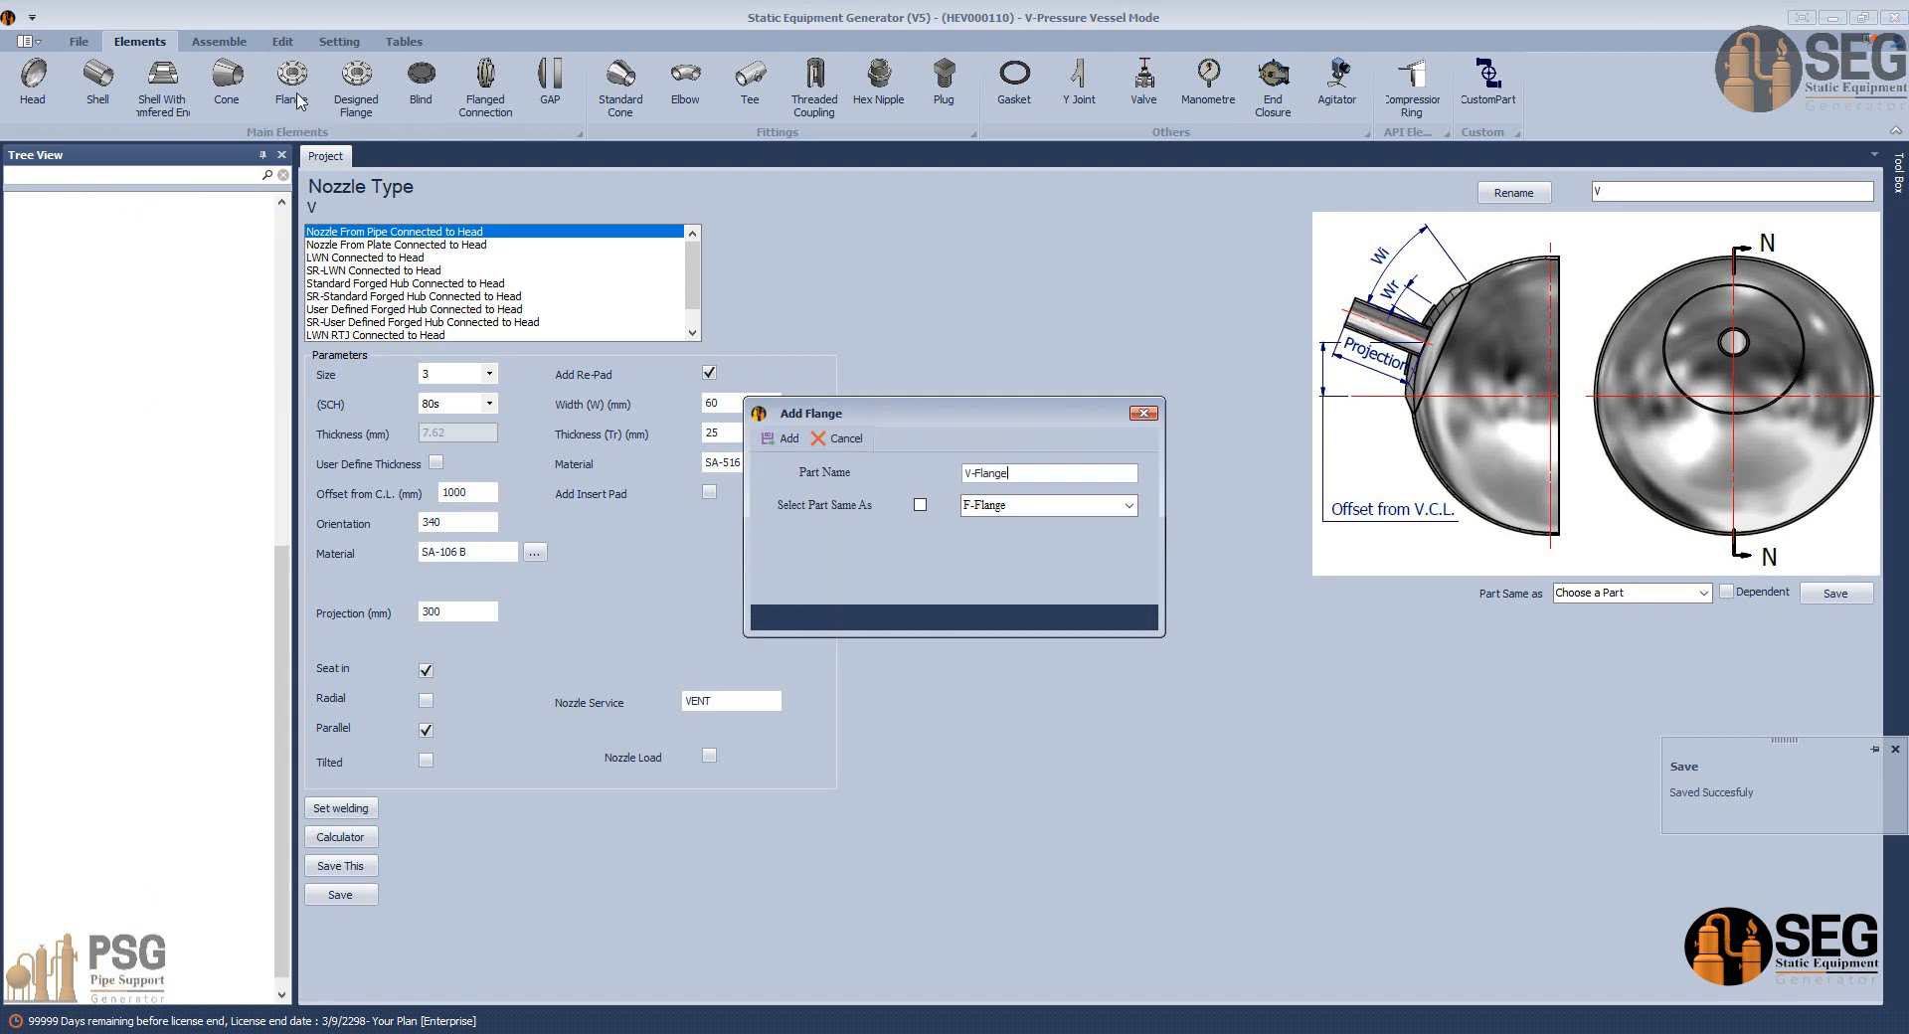
pyautogui.click(159, 980)
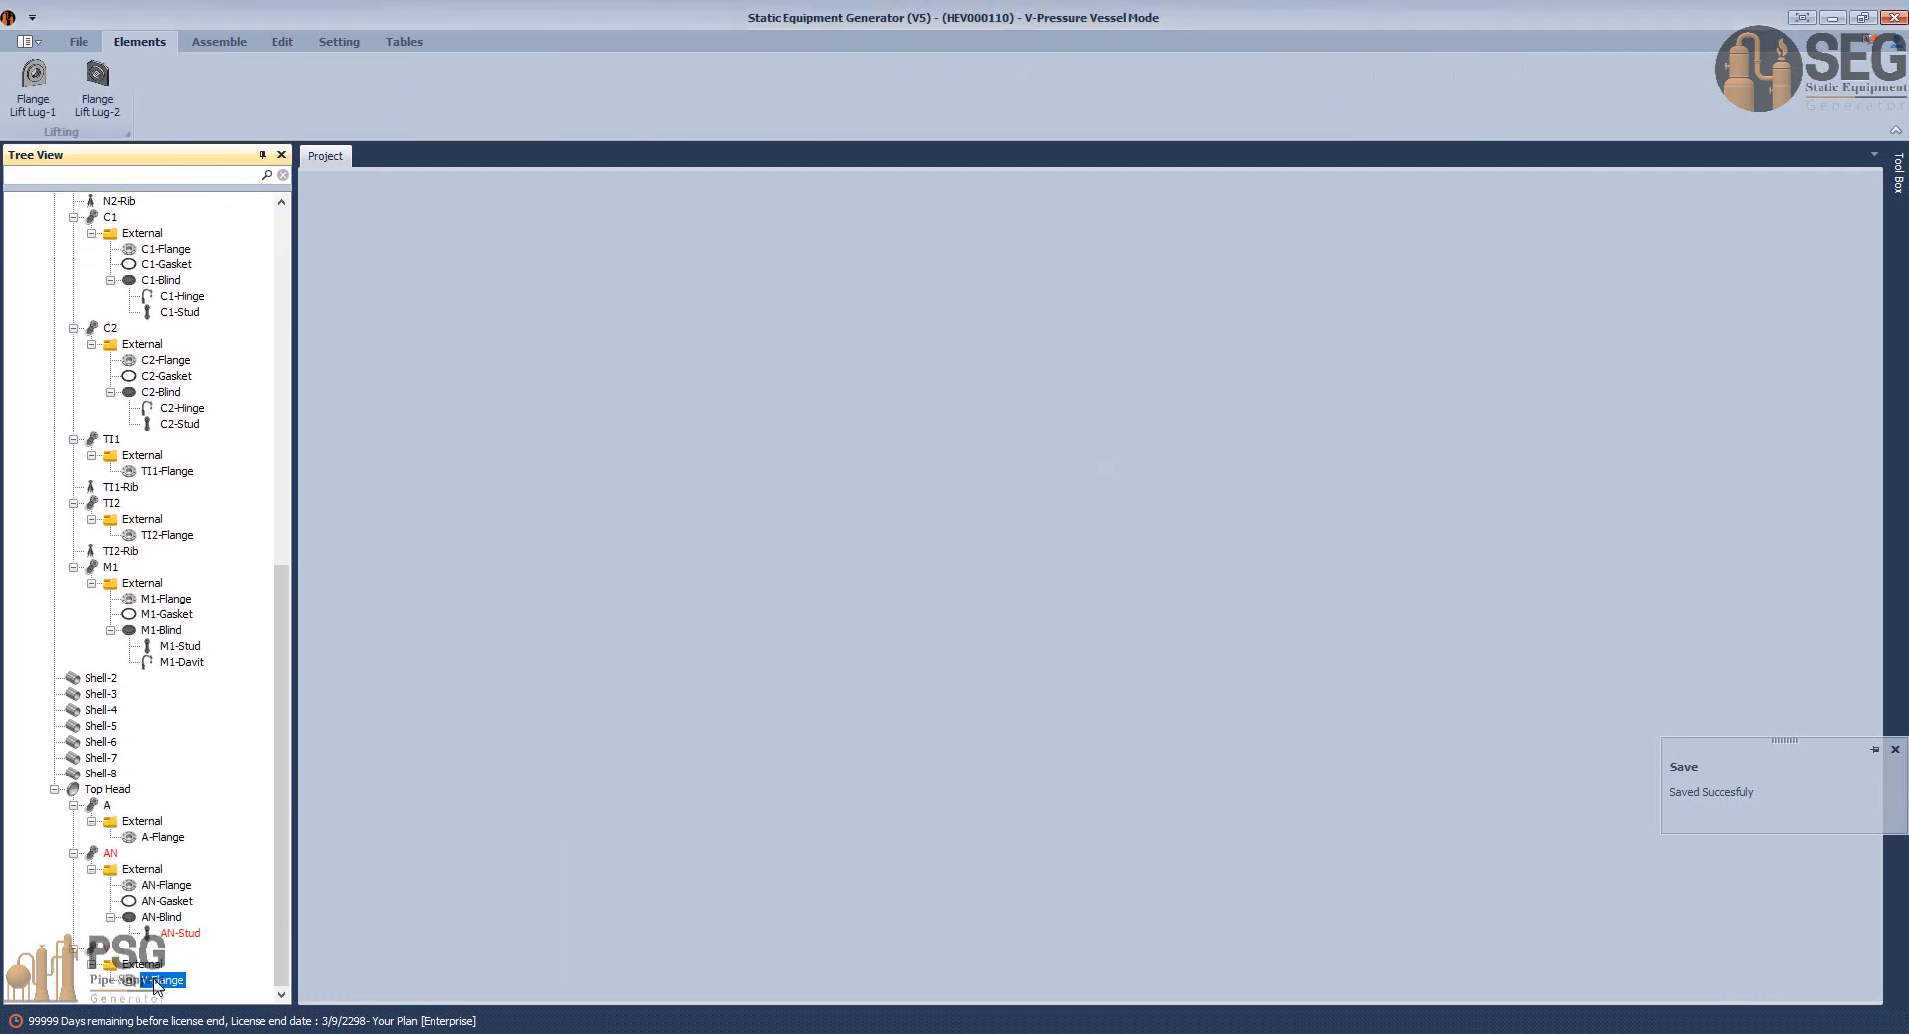
pyautogui.click(336, 309)
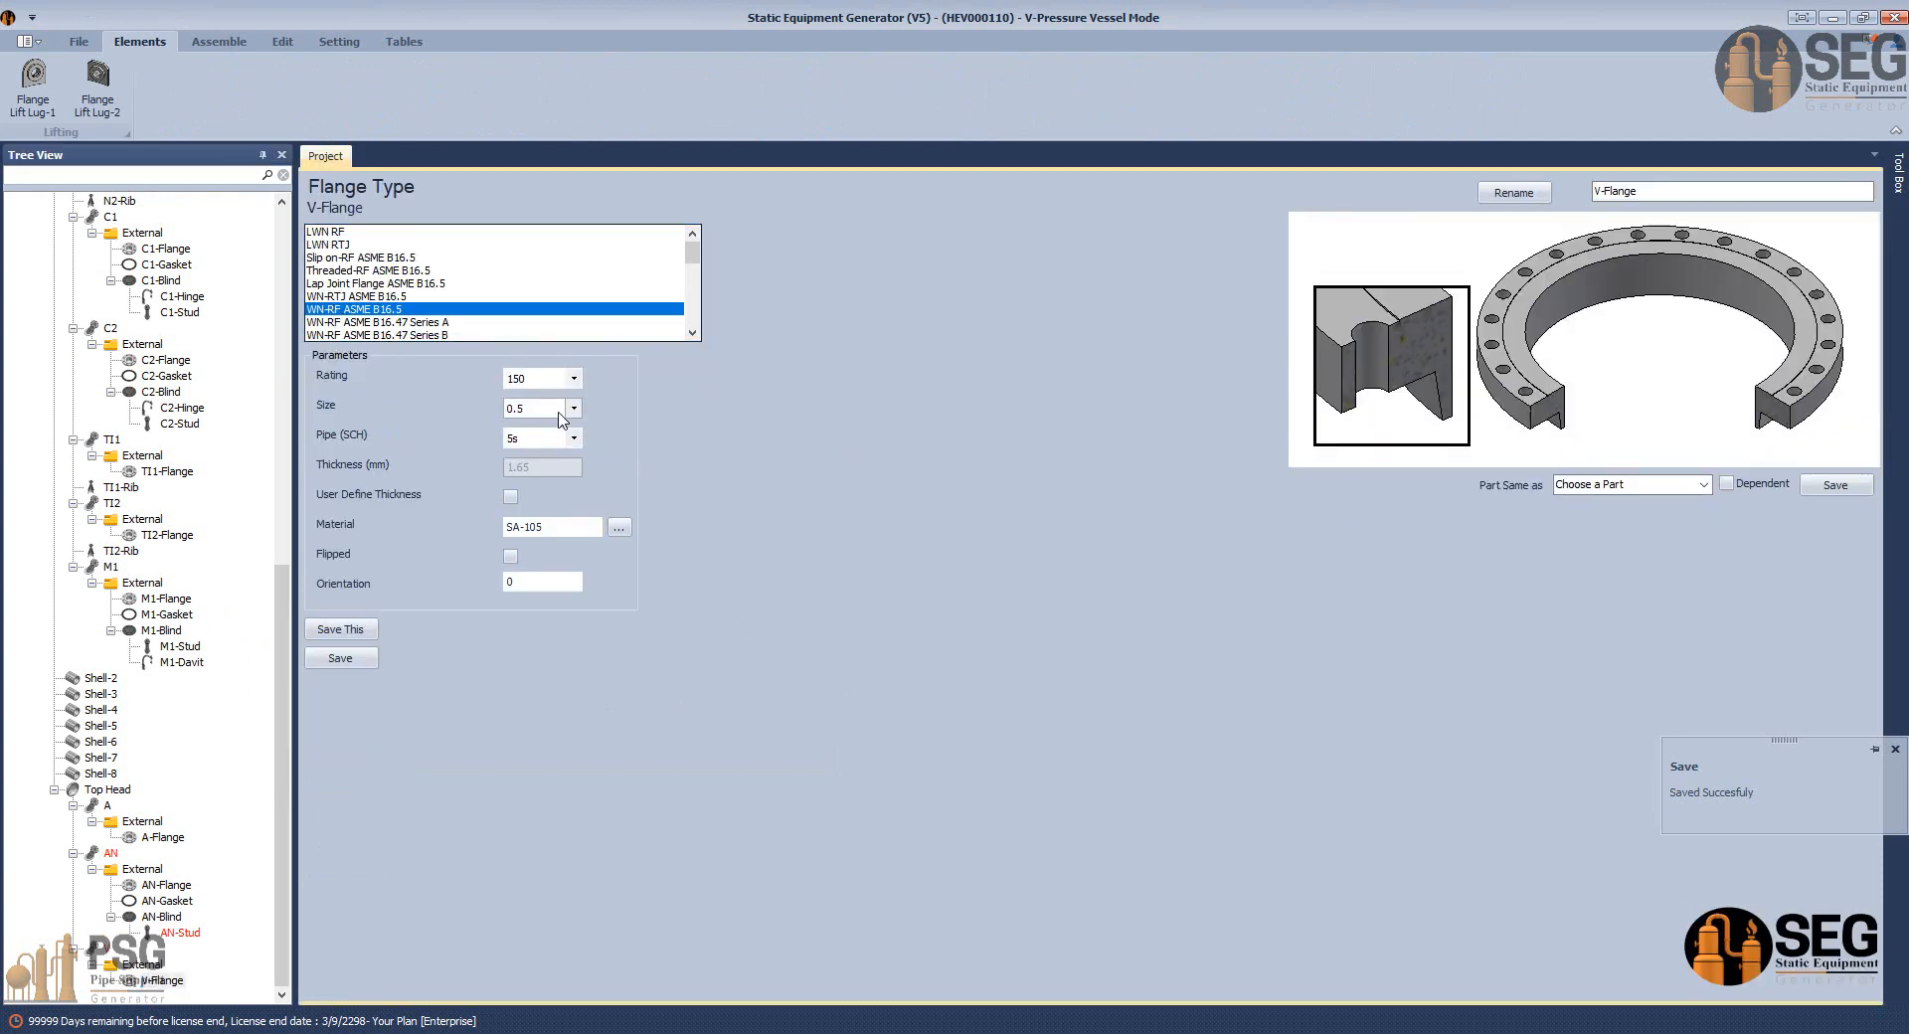
pyautogui.click(555, 409)
pyautogui.click(555, 409)
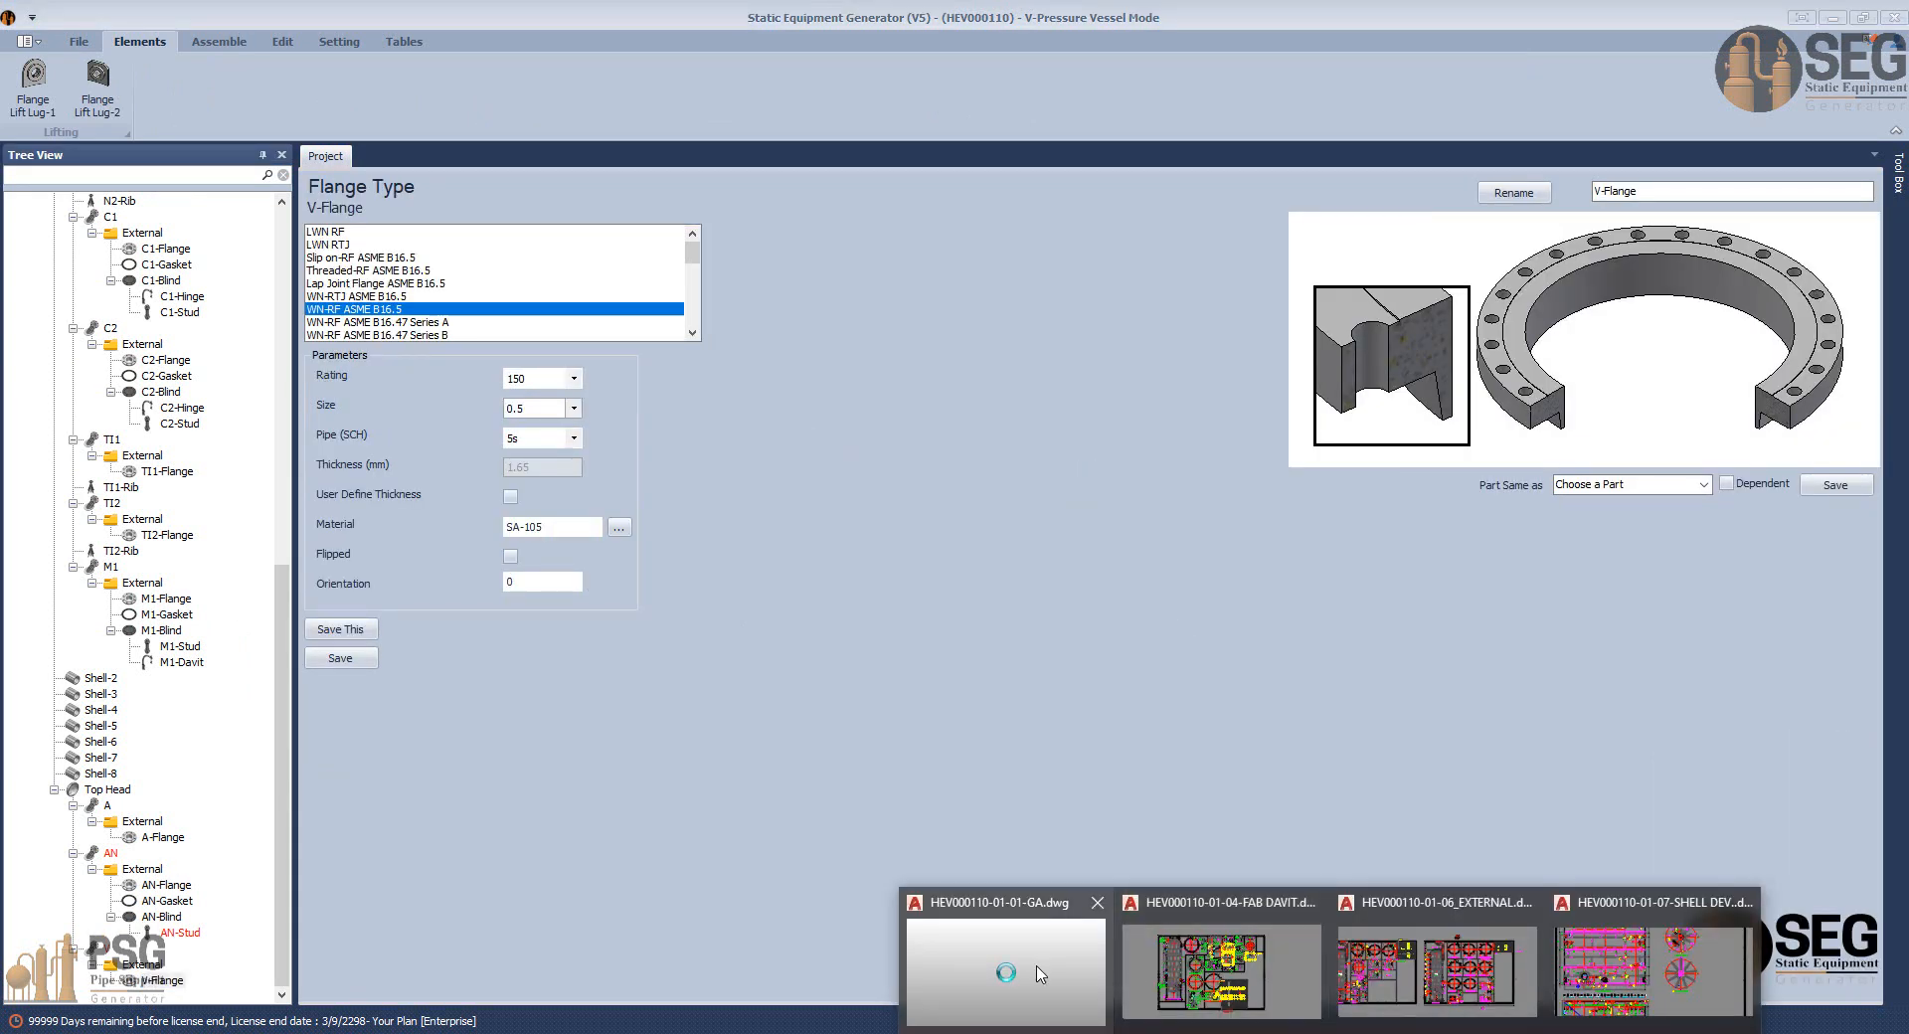
pyautogui.click(1047, 978)
pyautogui.scroll(-4, 948, 829)
pyautogui.moveTo(947, 829)
pyautogui.mouseDown(button='middle')
pyautogui.moveTo(925, 477)
pyautogui.moveTo(974, 298)
pyautogui.moveTo(1024, 676)
pyautogui.mouseUp(button='middle')
pyautogui.scroll(2, 1025, 676)
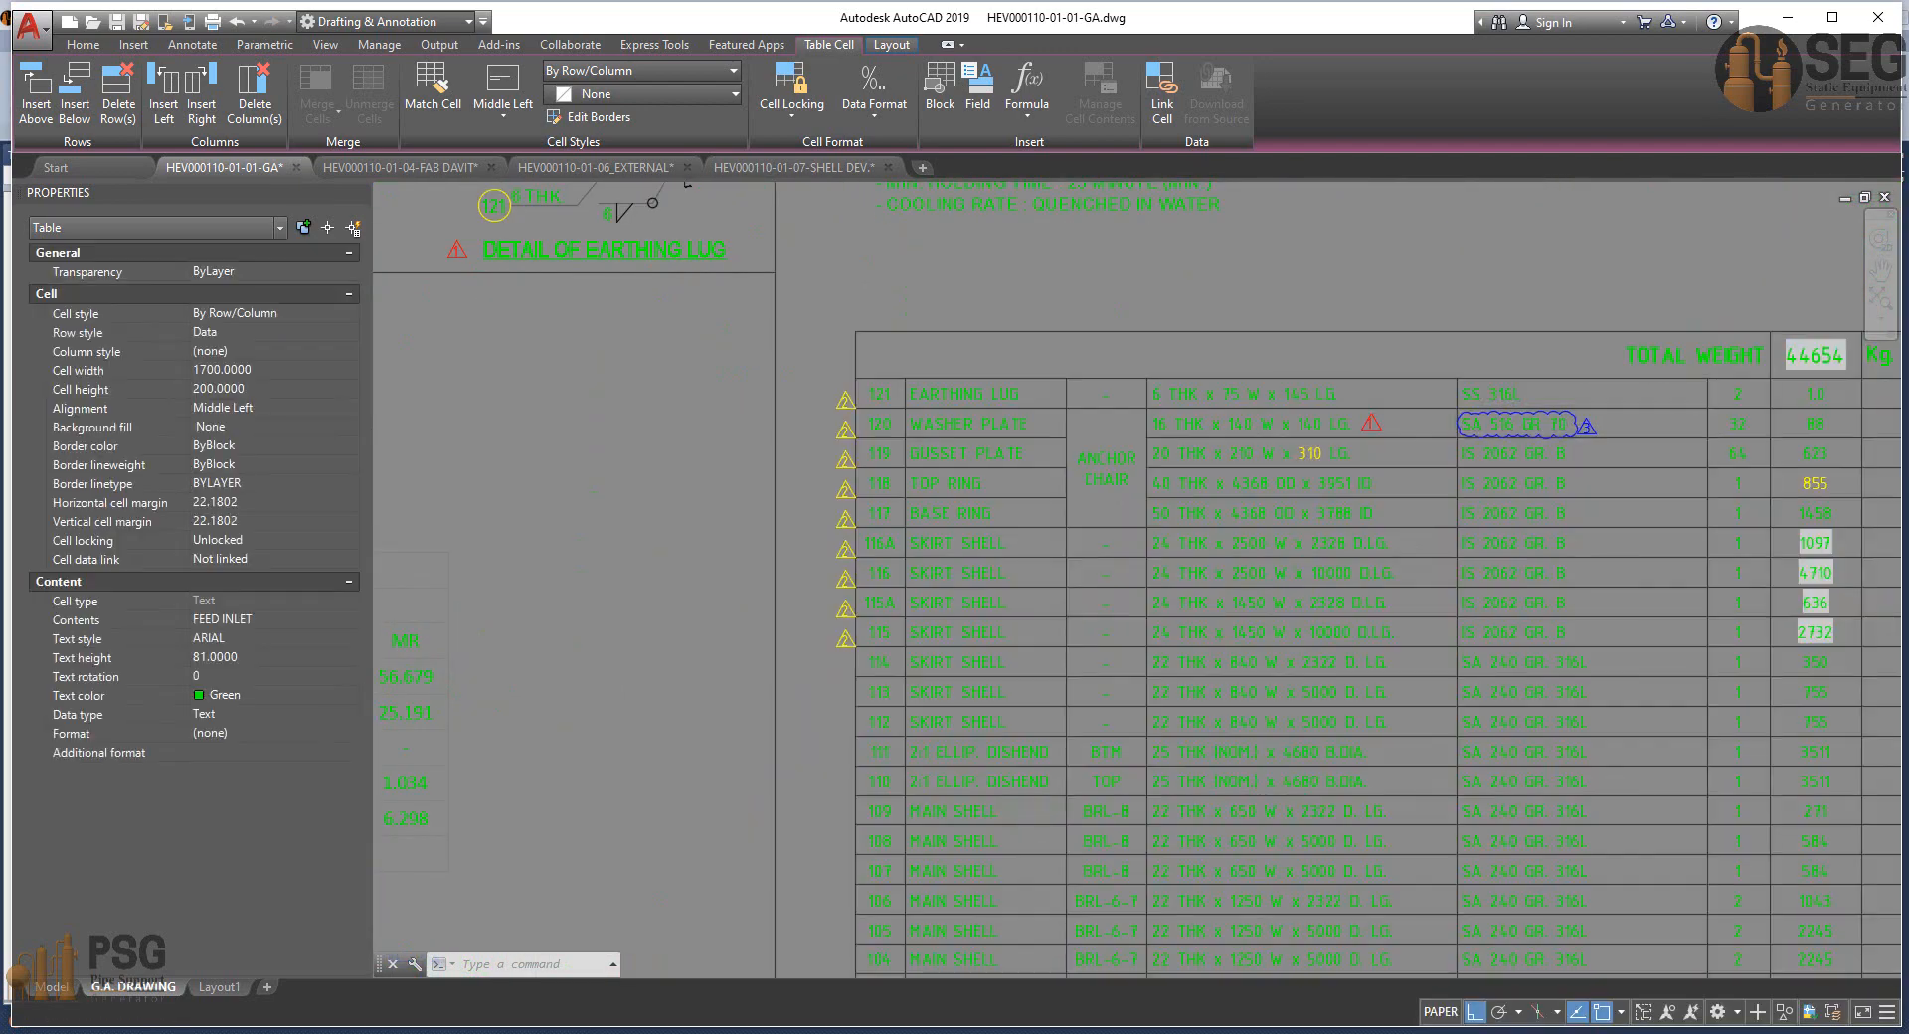
pyautogui.scroll(-3, 911, 370)
pyautogui.scroll(4, 725, 460)
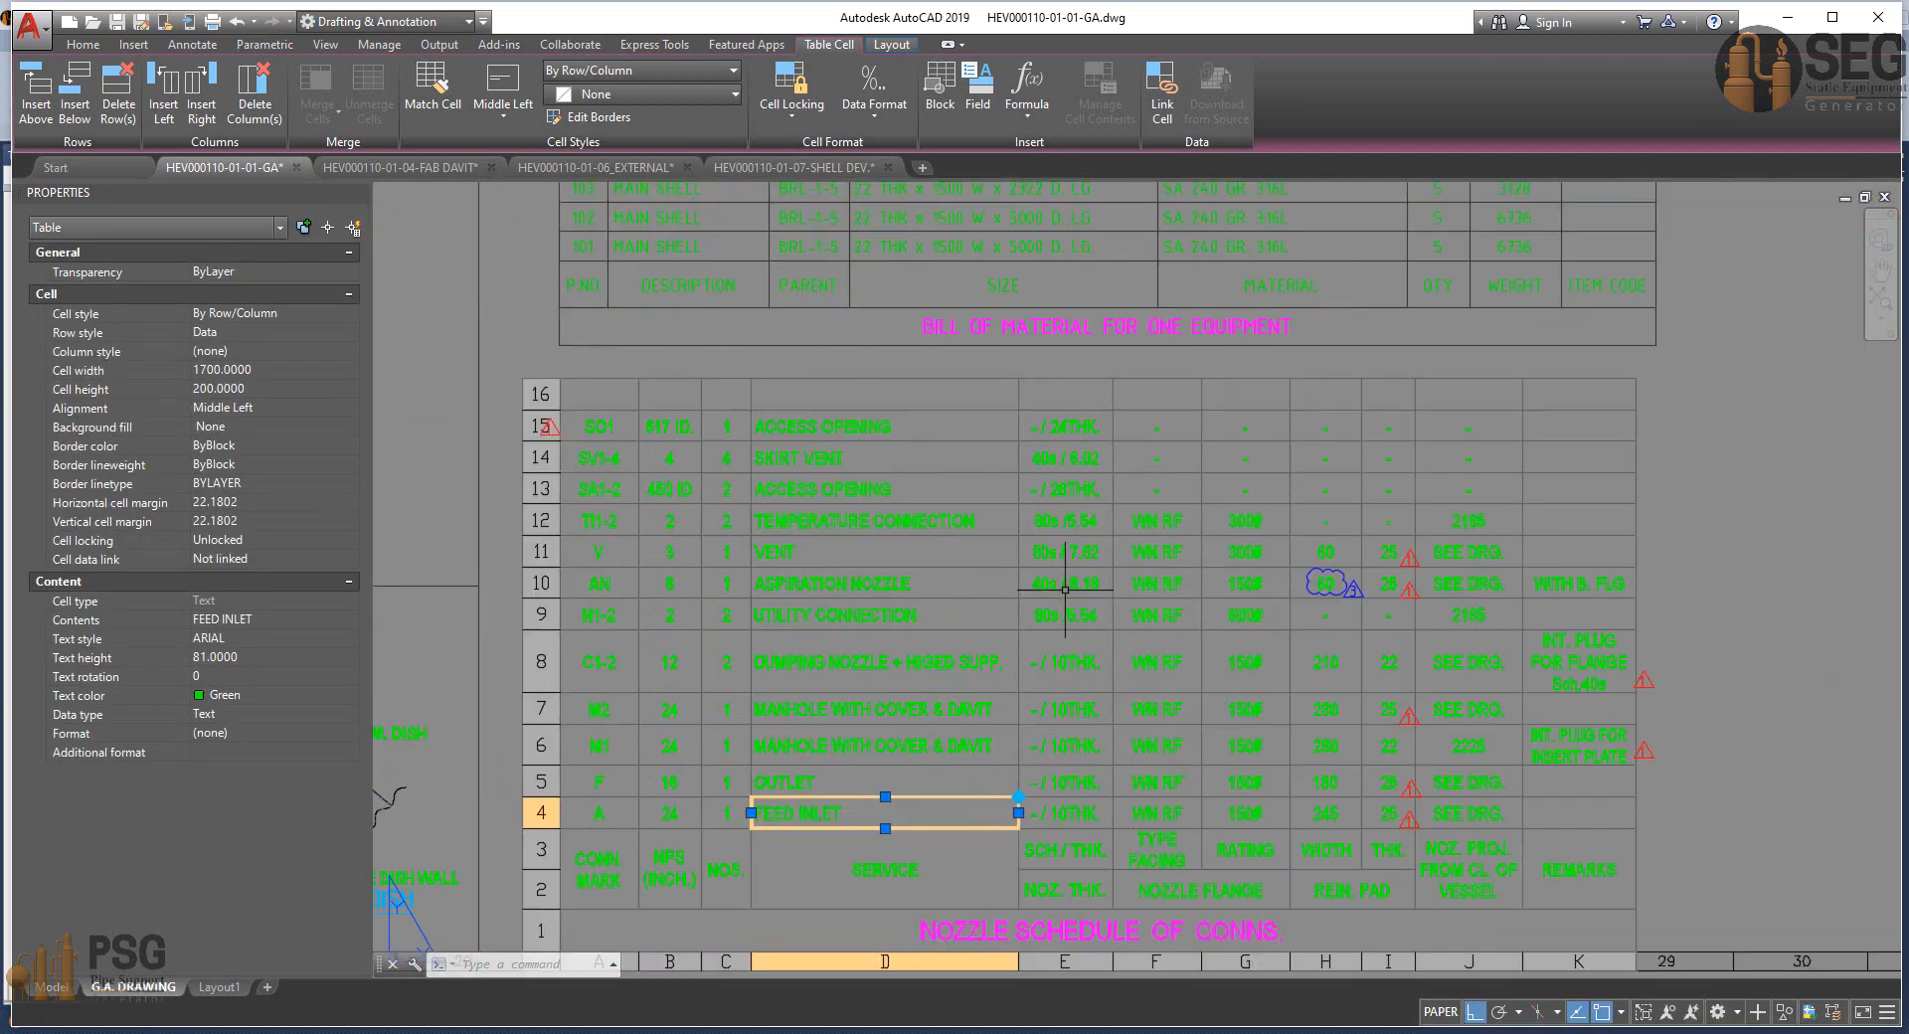
pyautogui.click(1240, 552)
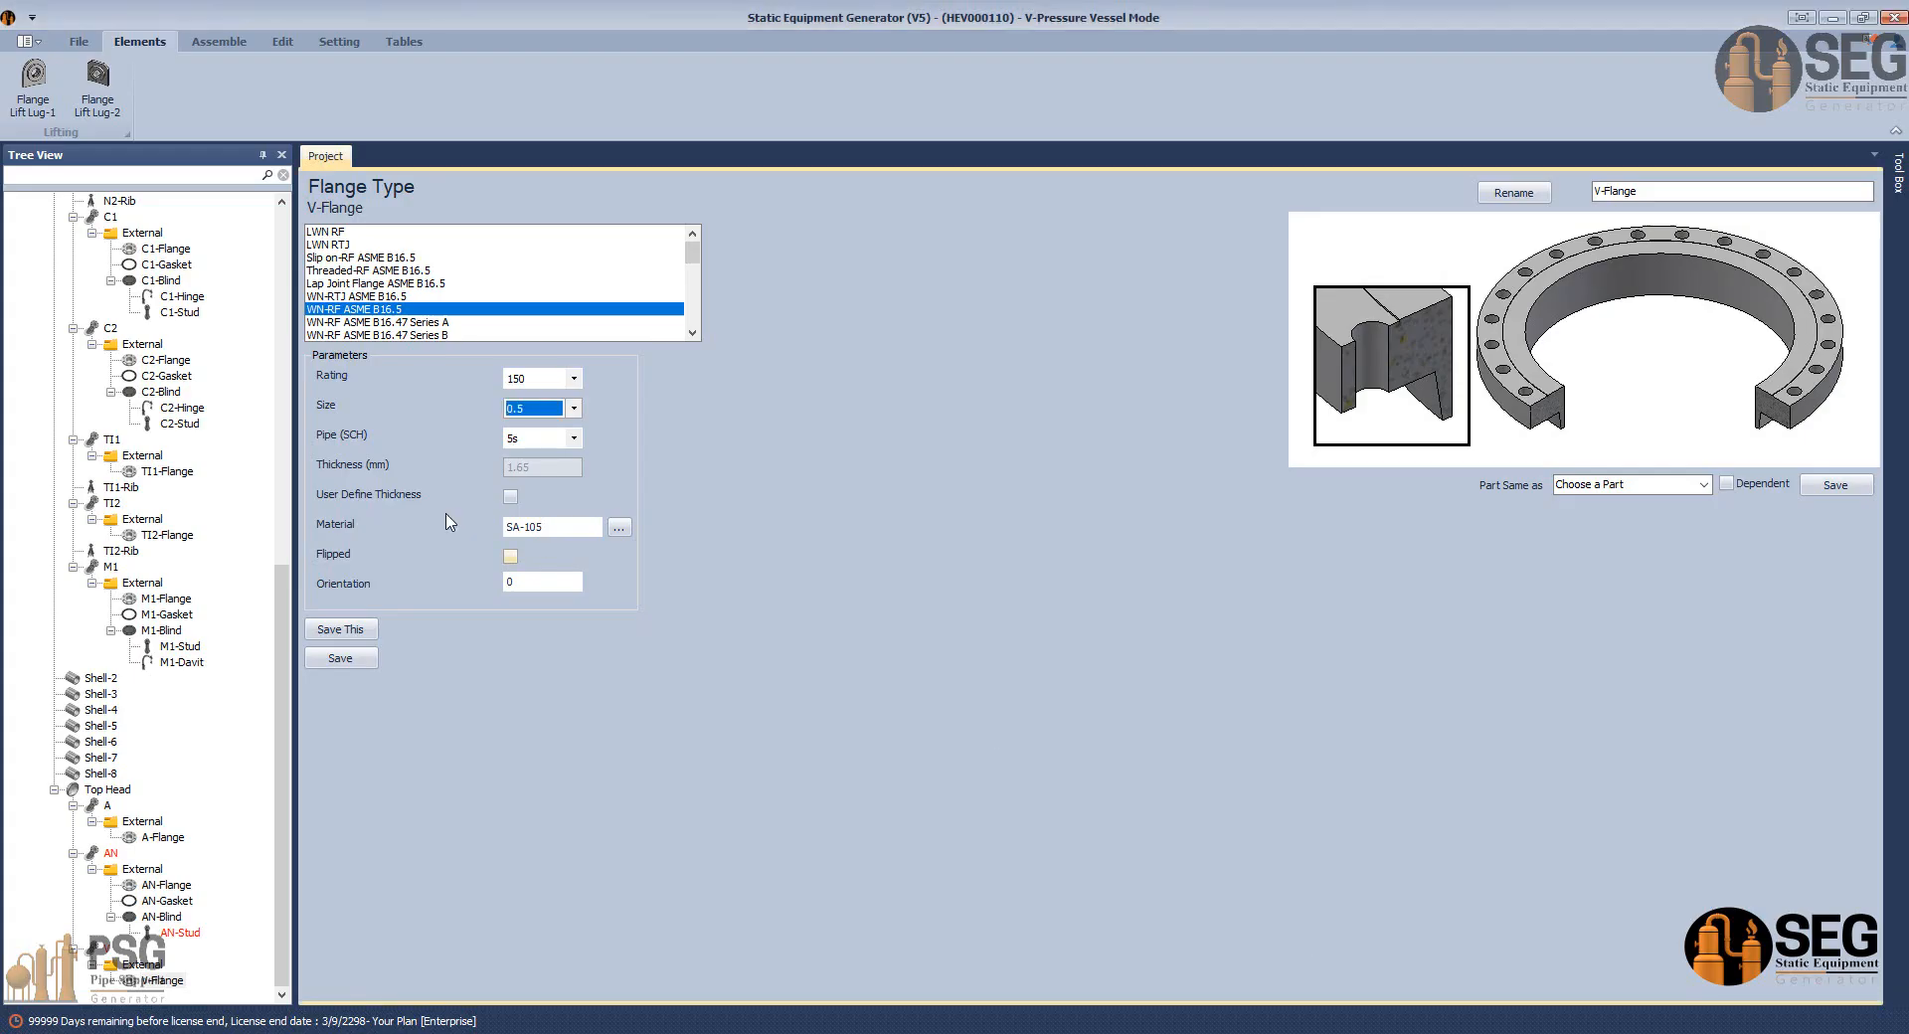
# Back in Static Equipment Generator, set V-Flange's rating to 300, size to 8 and pipe schedule to 80s, and save it.
pyautogui.click(574, 377)
pyautogui.click(527, 407)
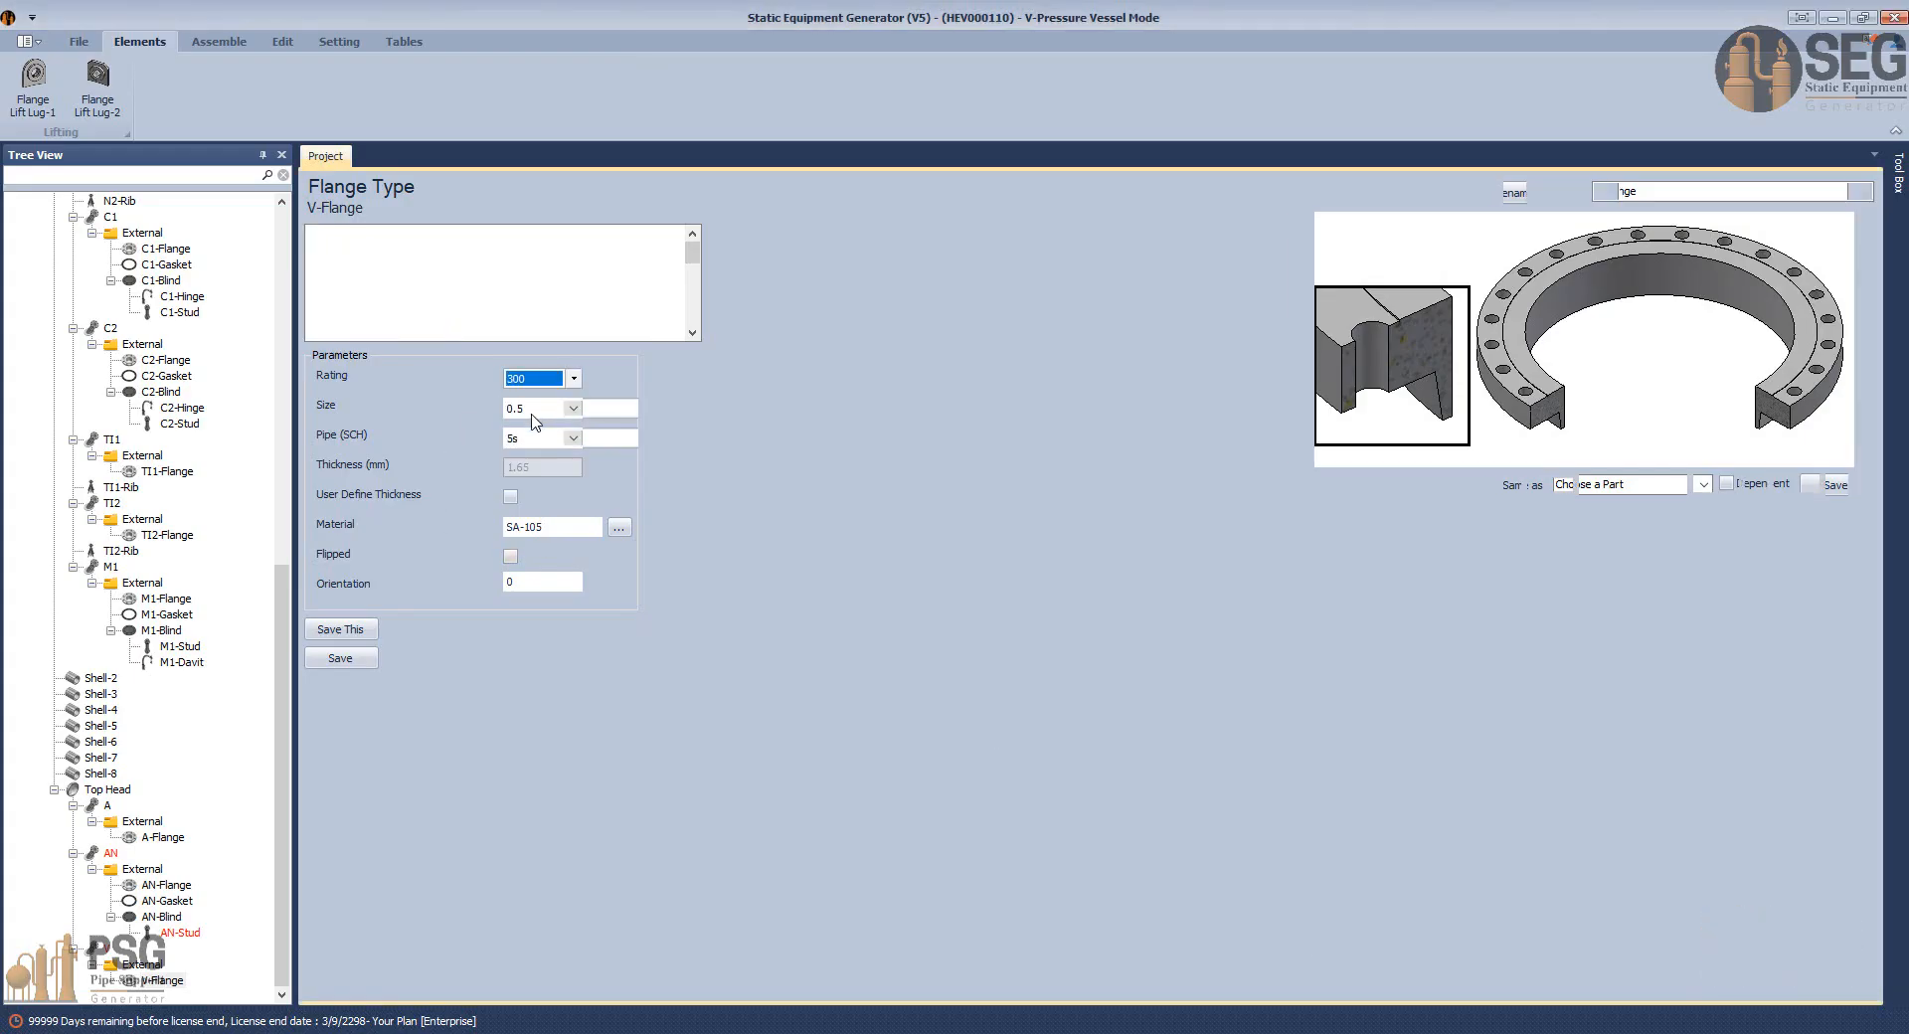
pyautogui.click(535, 410)
pyautogui.click(522, 582)
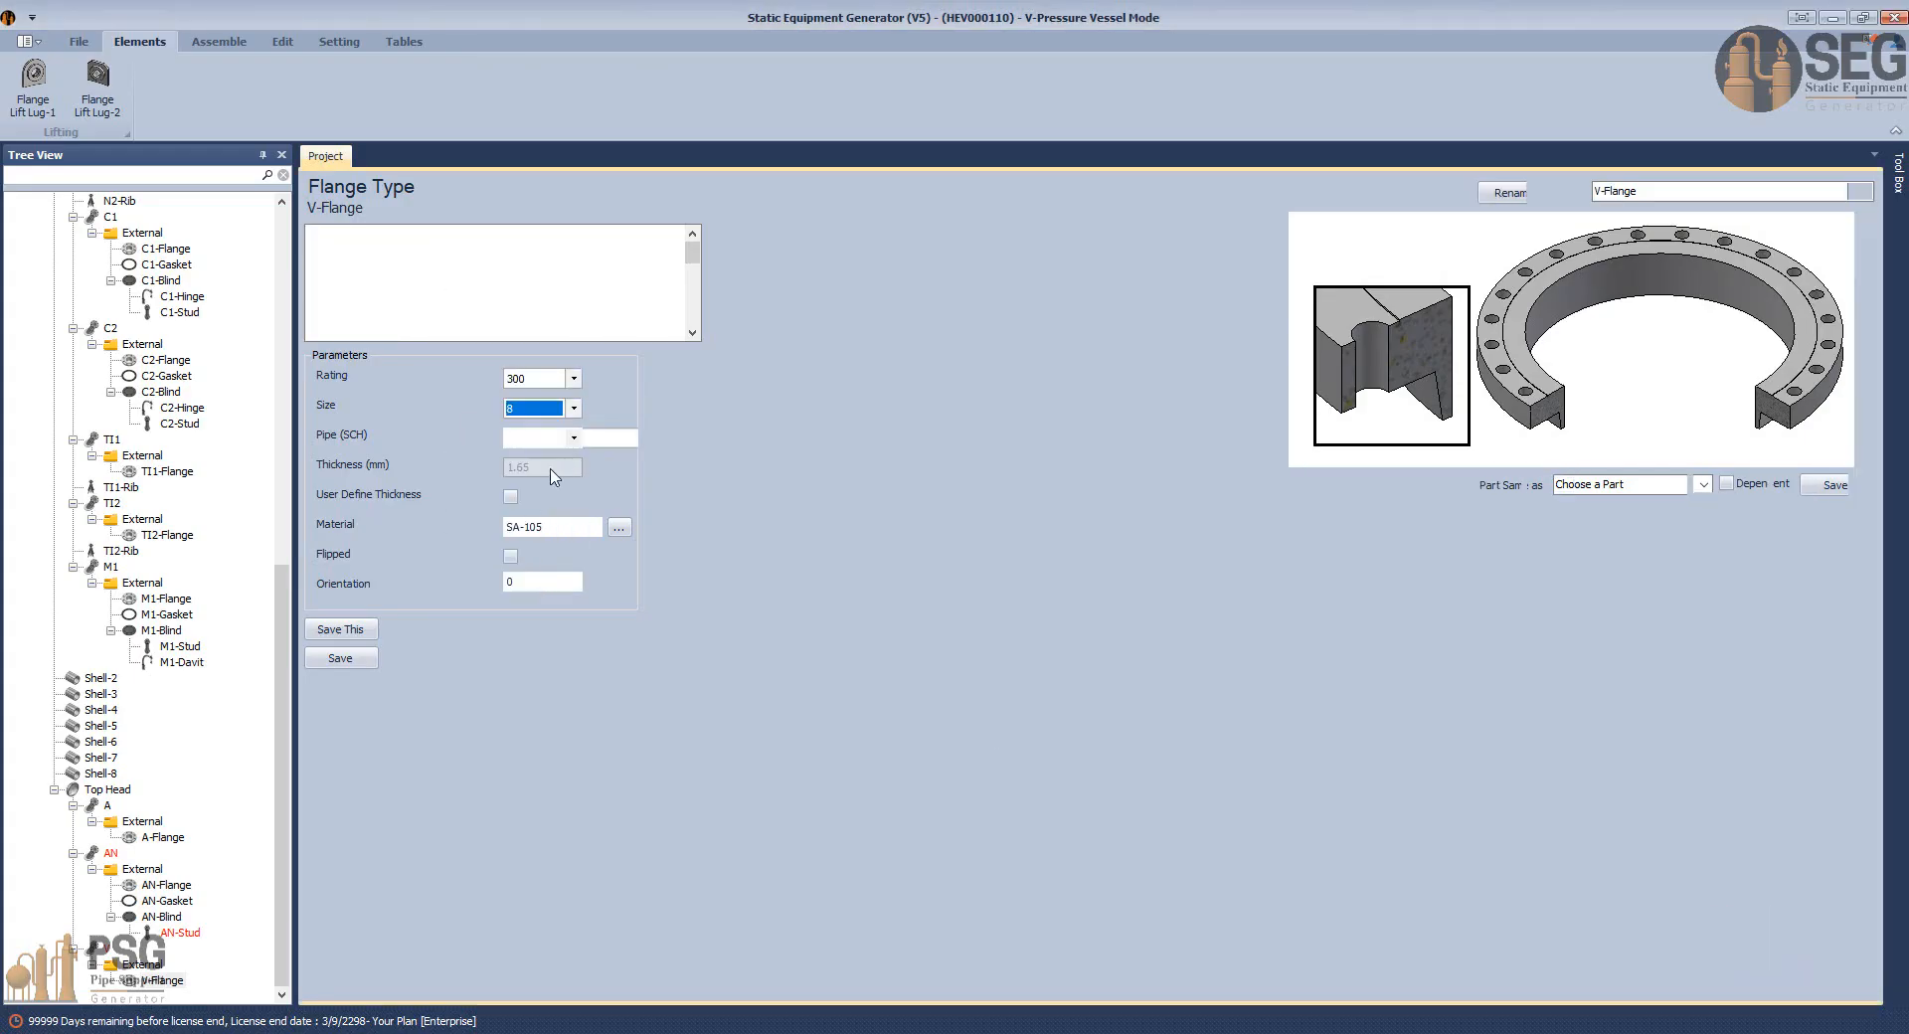
pyautogui.click(575, 442)
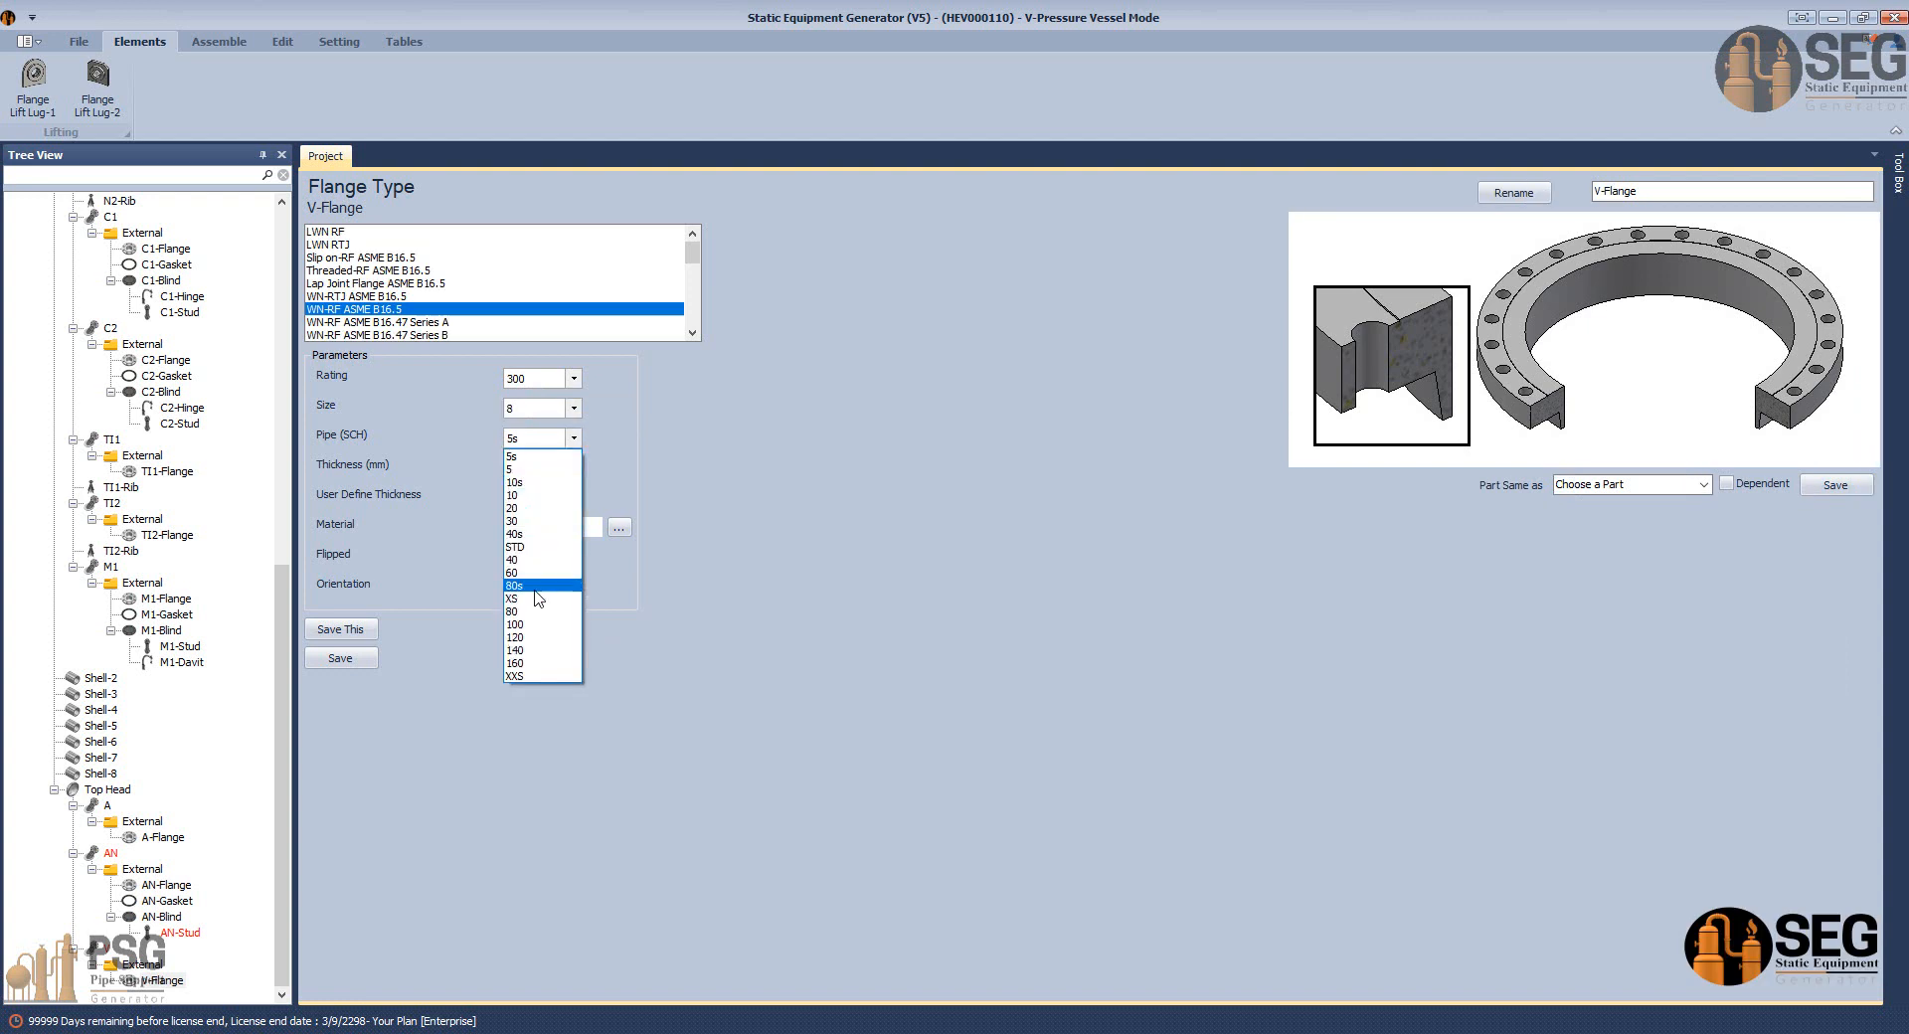
pyautogui.click(518, 585)
pyautogui.click(340, 658)
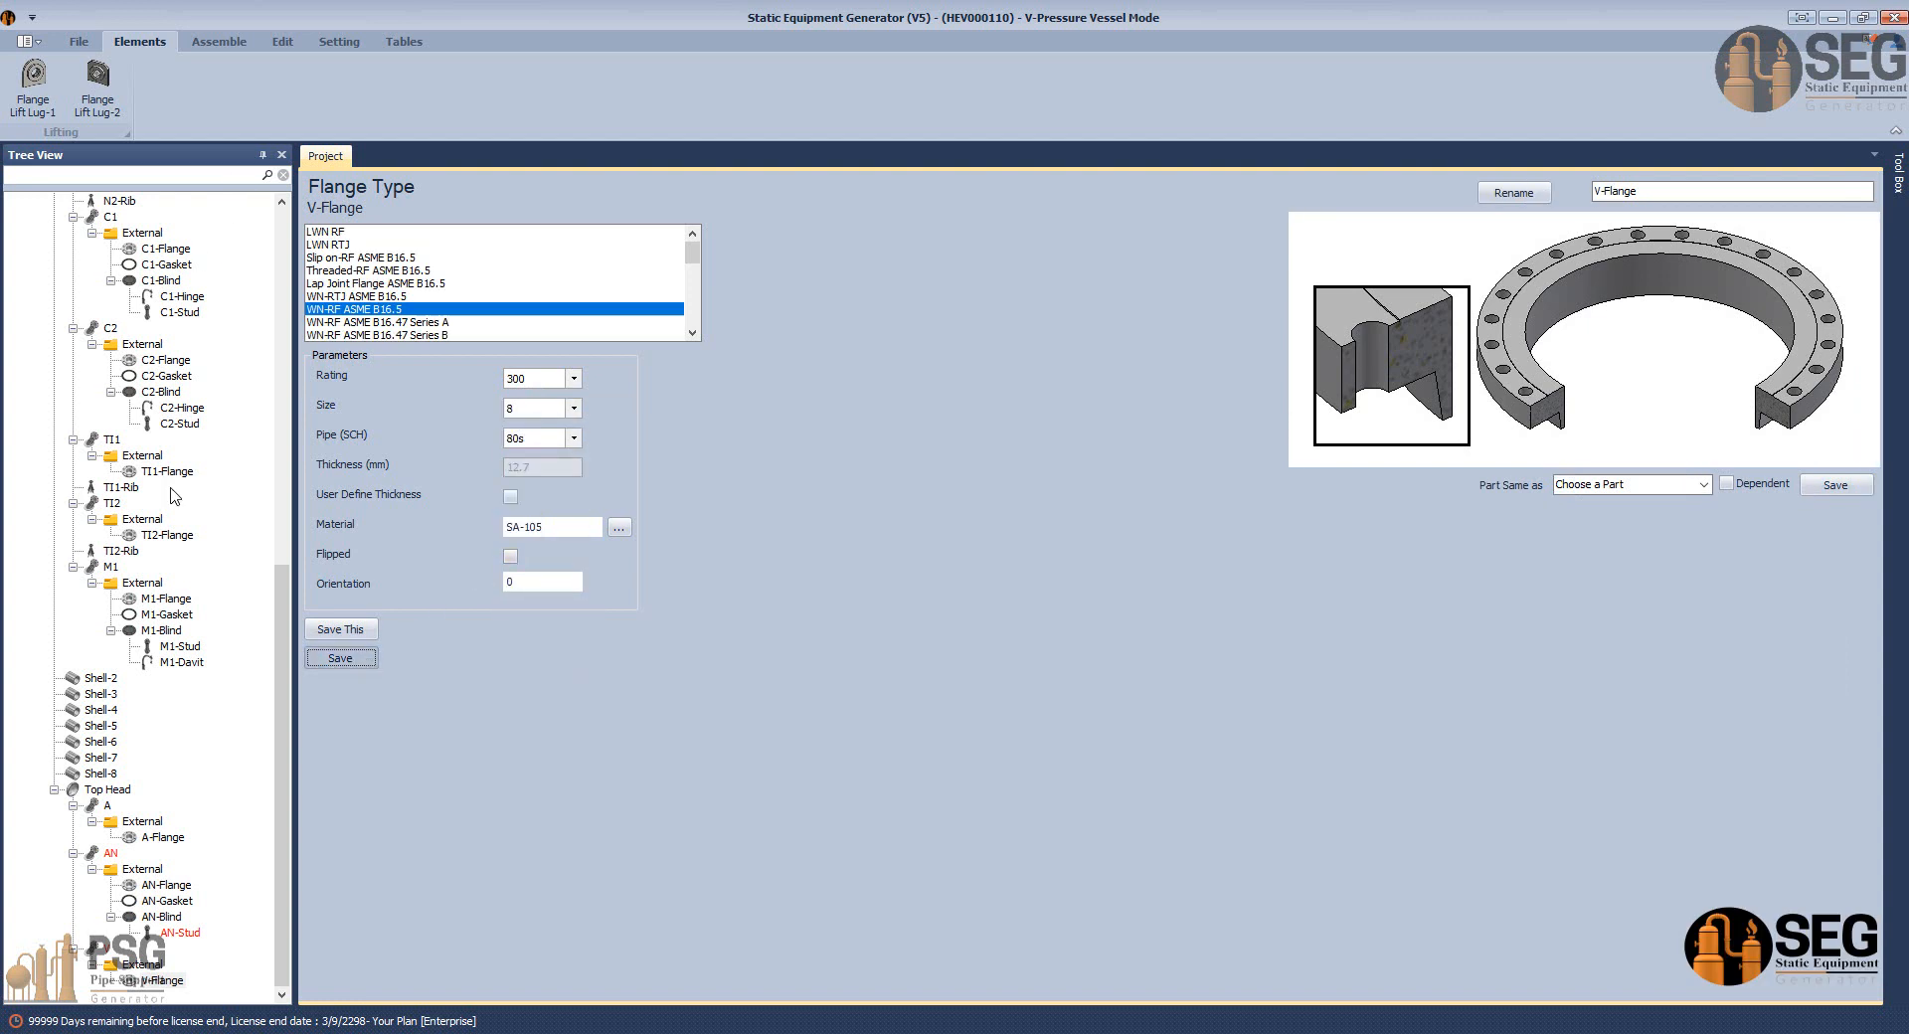
# Calculate nozzle V's projection from a V.C.L. projection of 1650 mm and save the result to the nozzle.
pyautogui.click(107, 948)
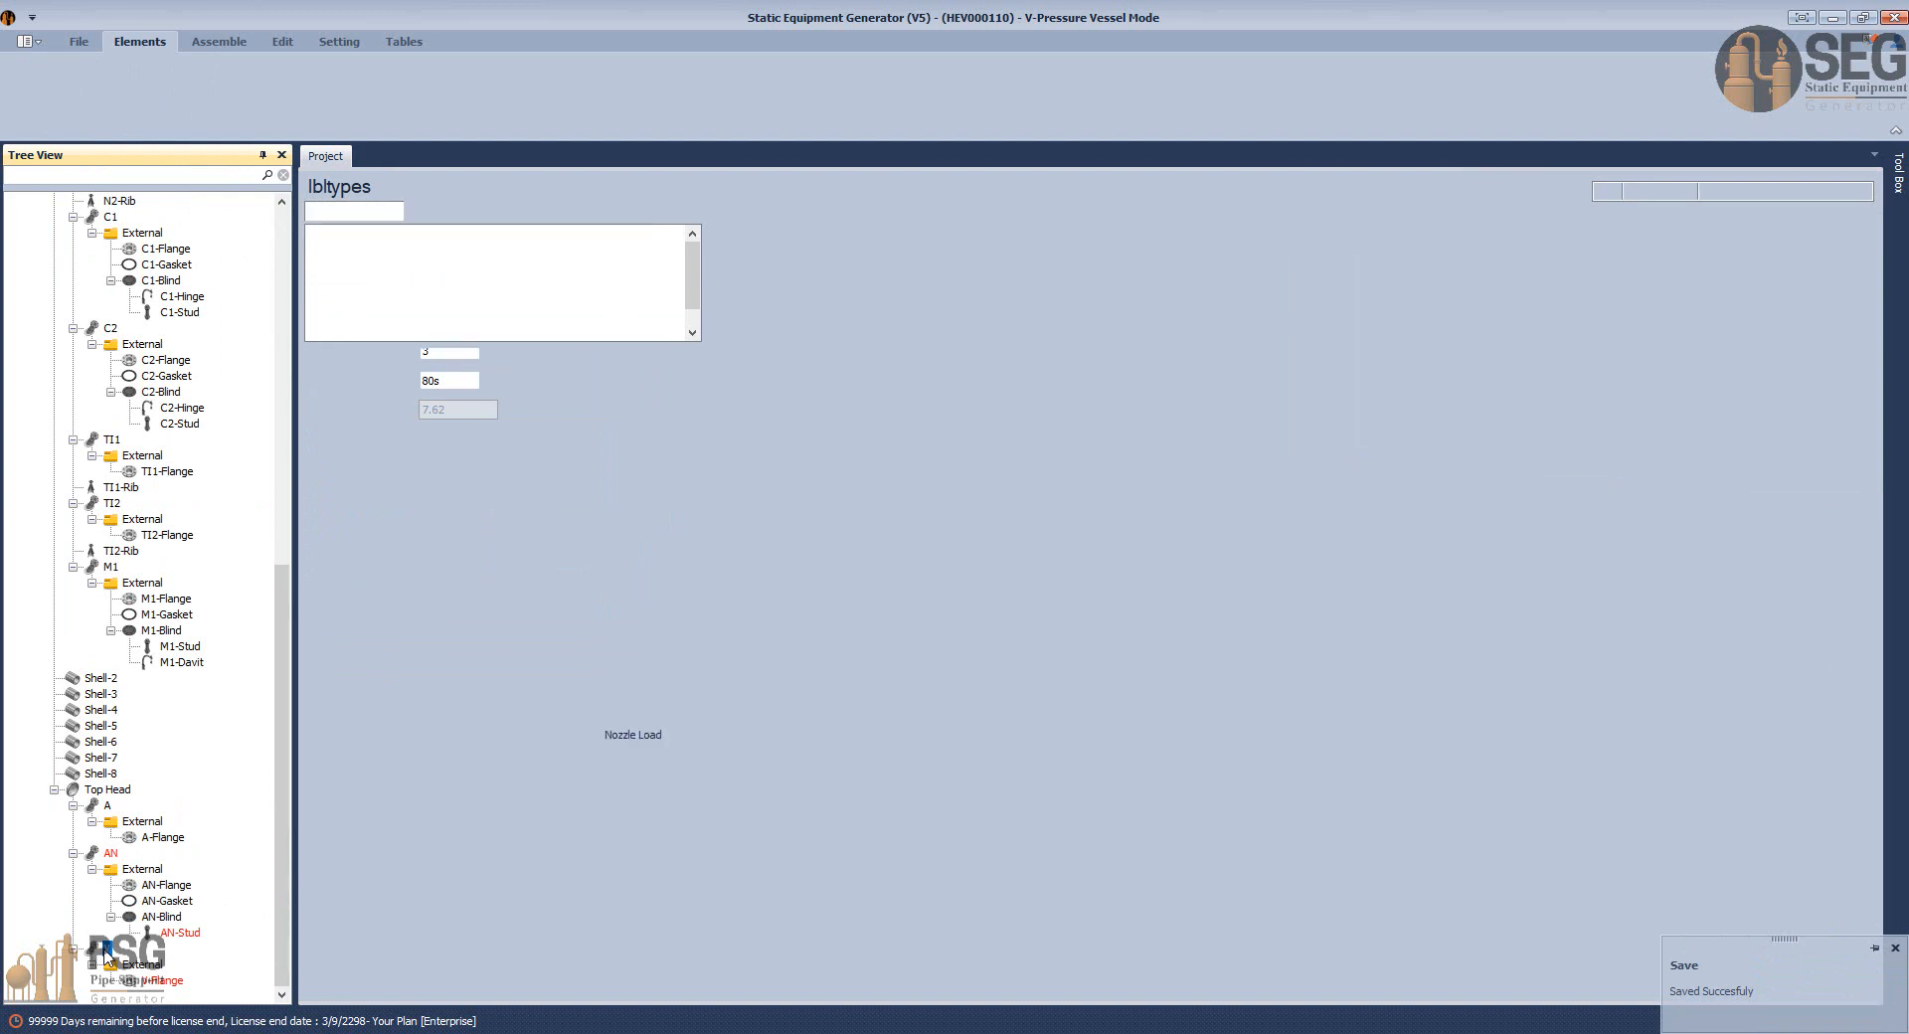
pyautogui.click(339, 841)
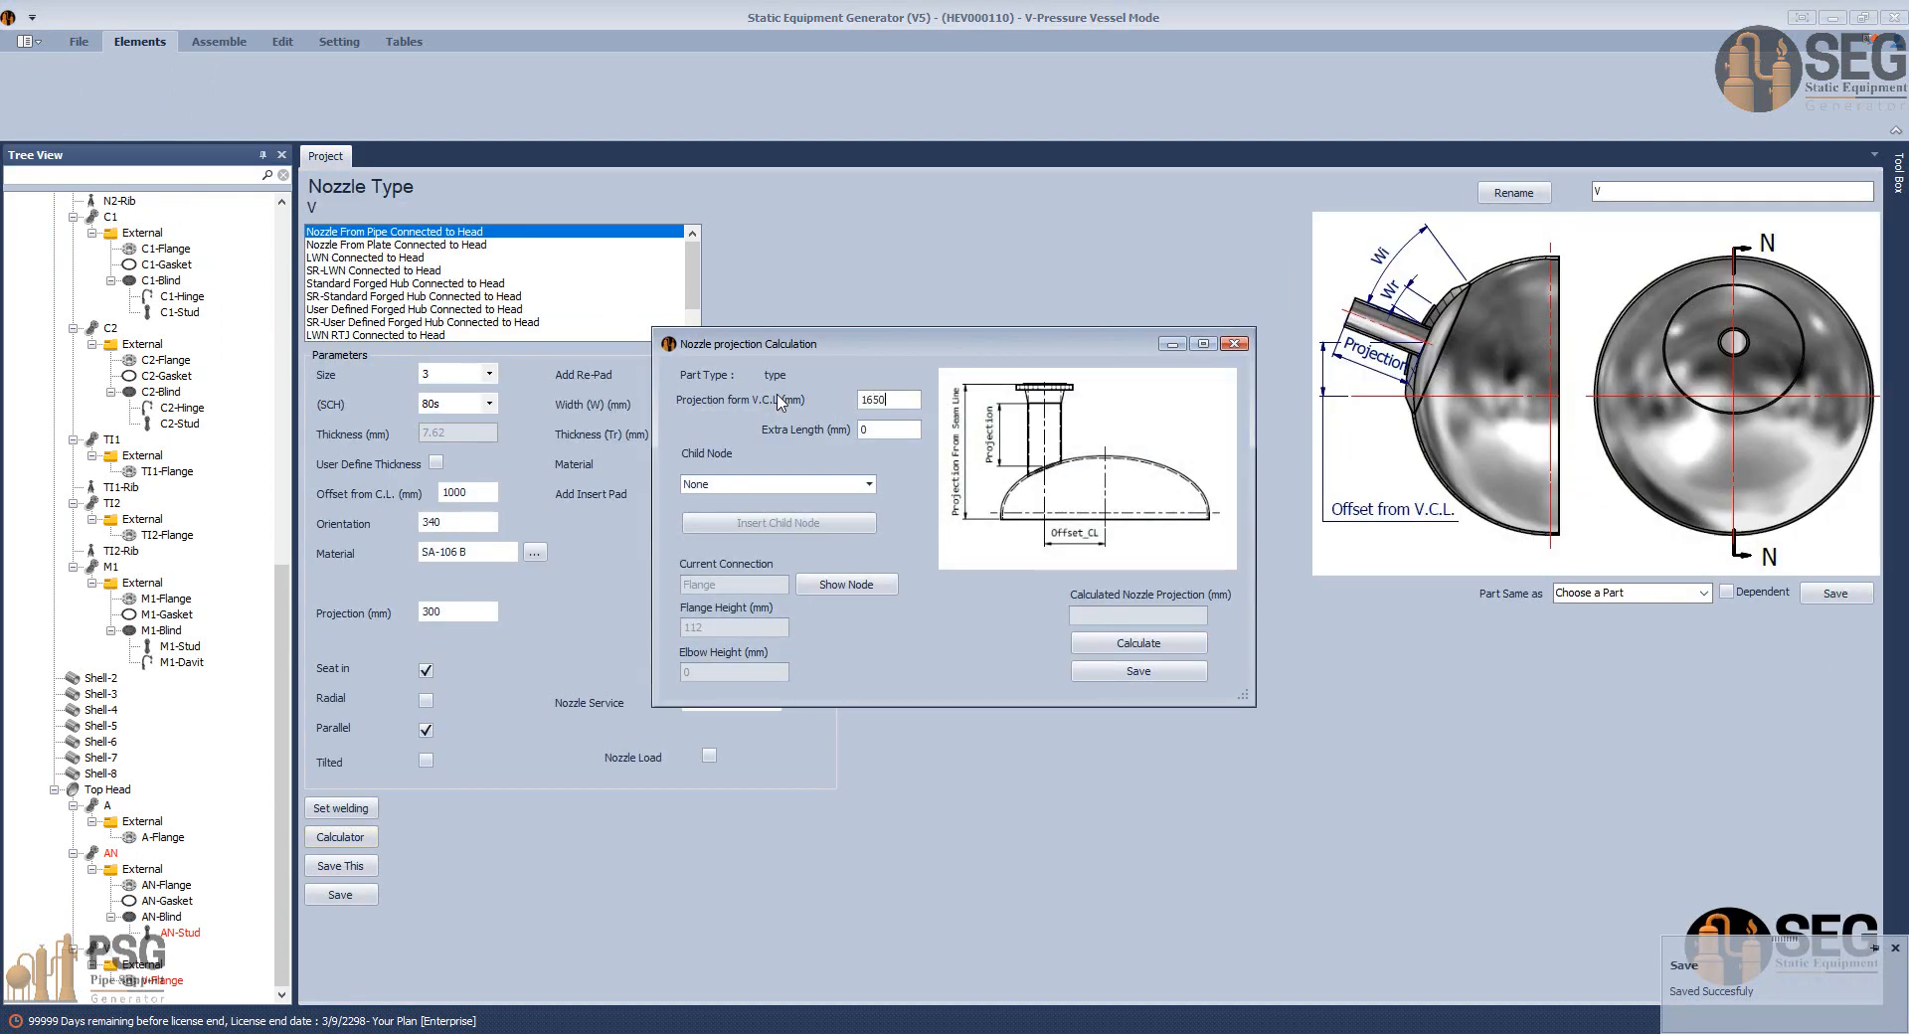
pyautogui.click(1166, 648)
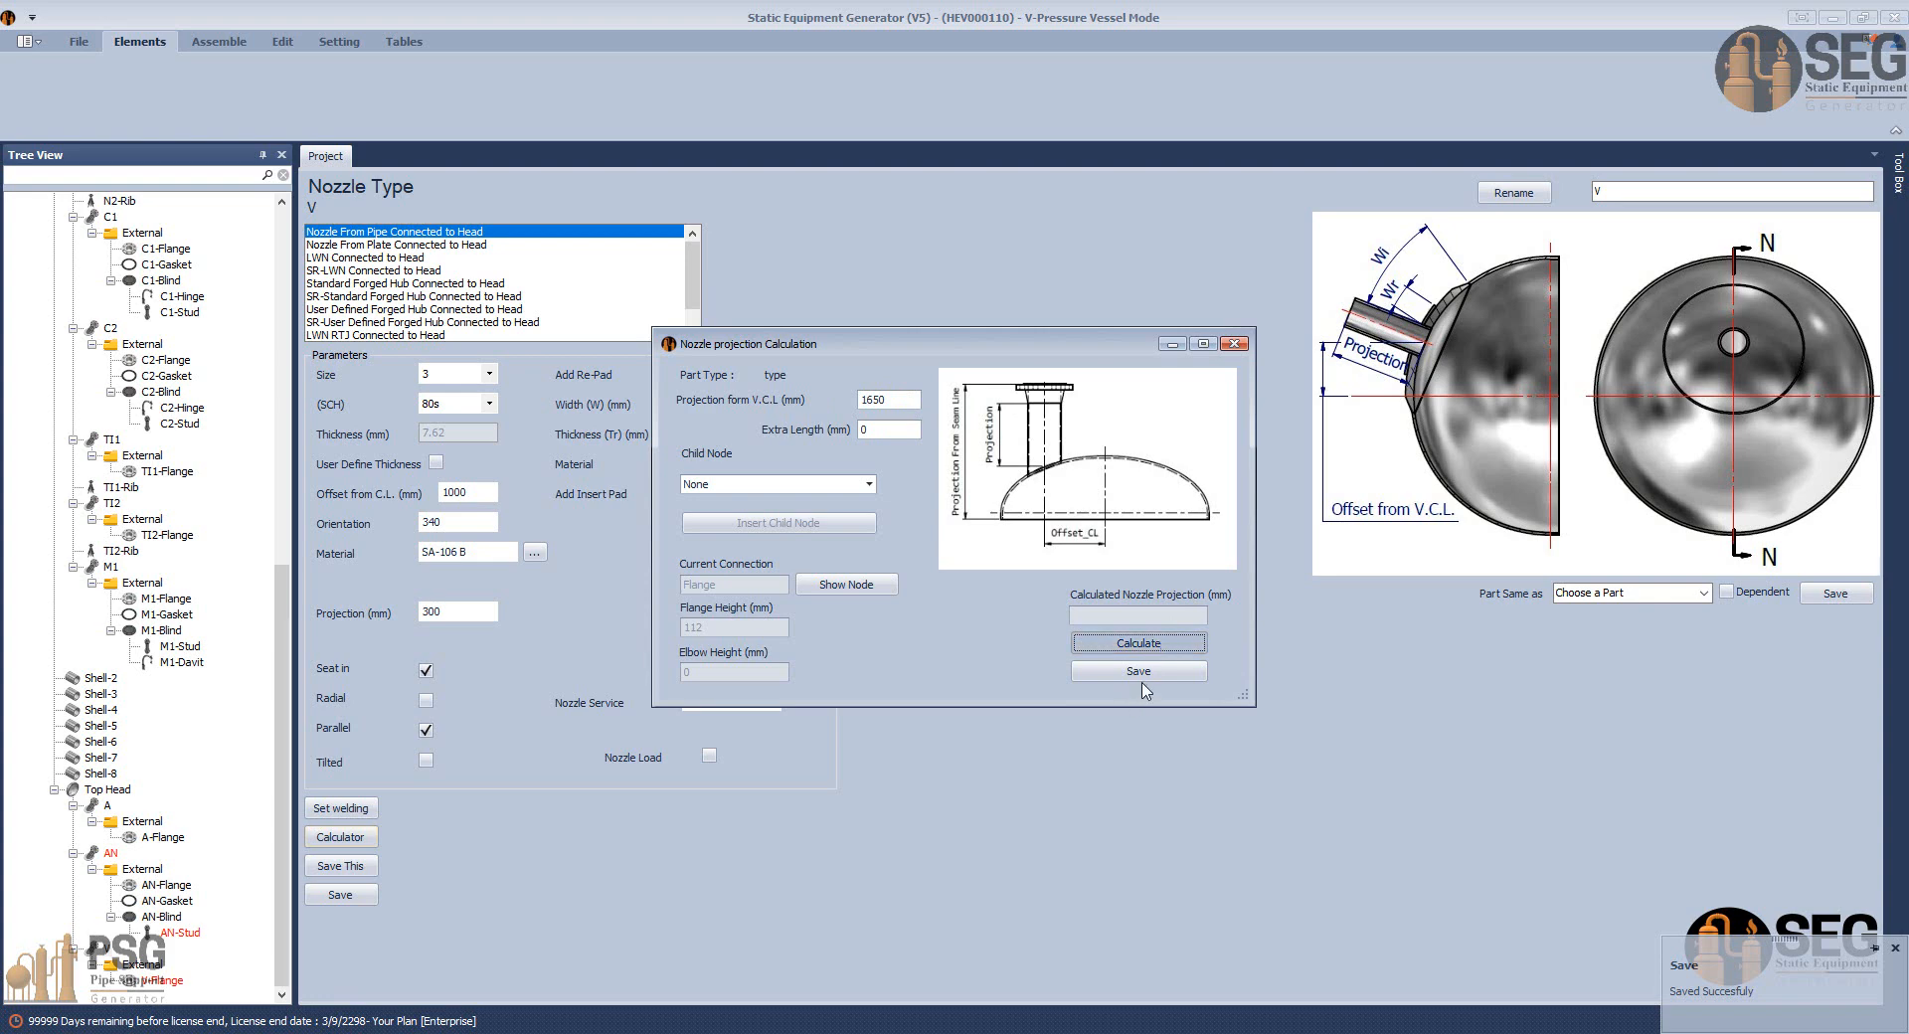
pyautogui.press('Return')
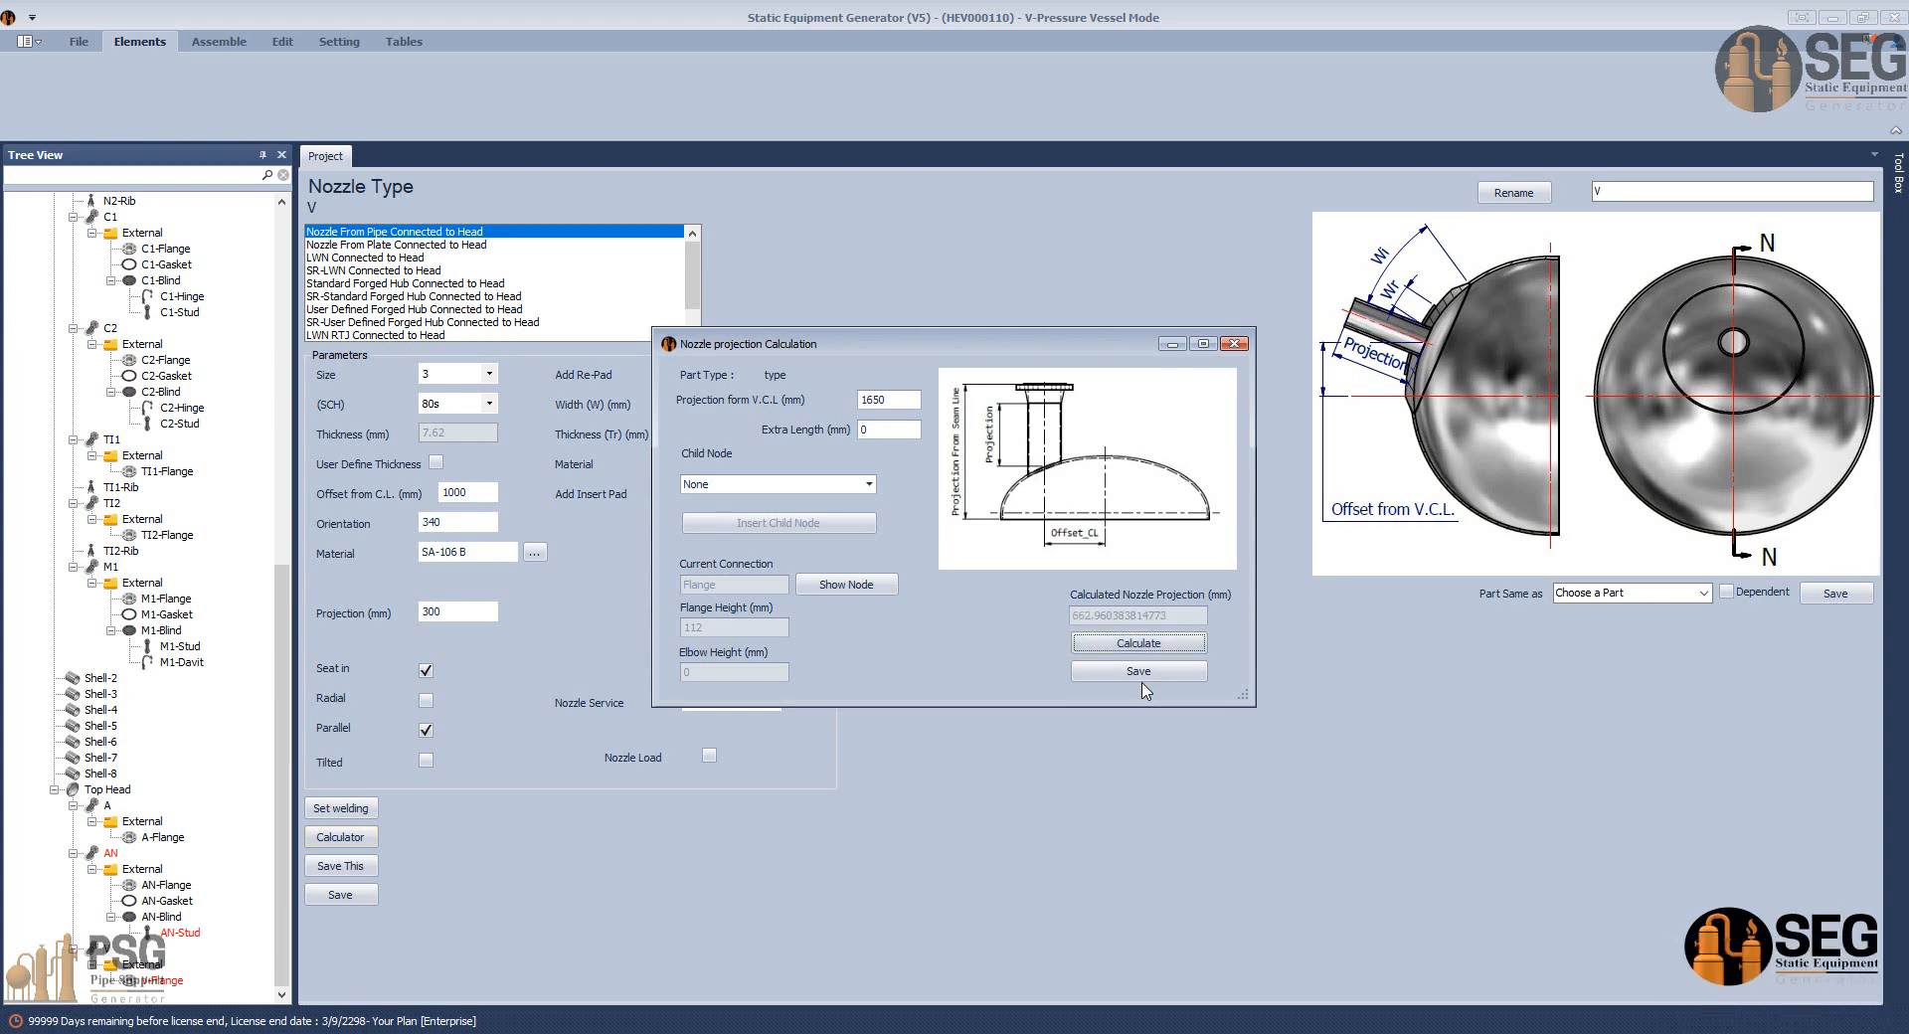
pyautogui.click(1134, 672)
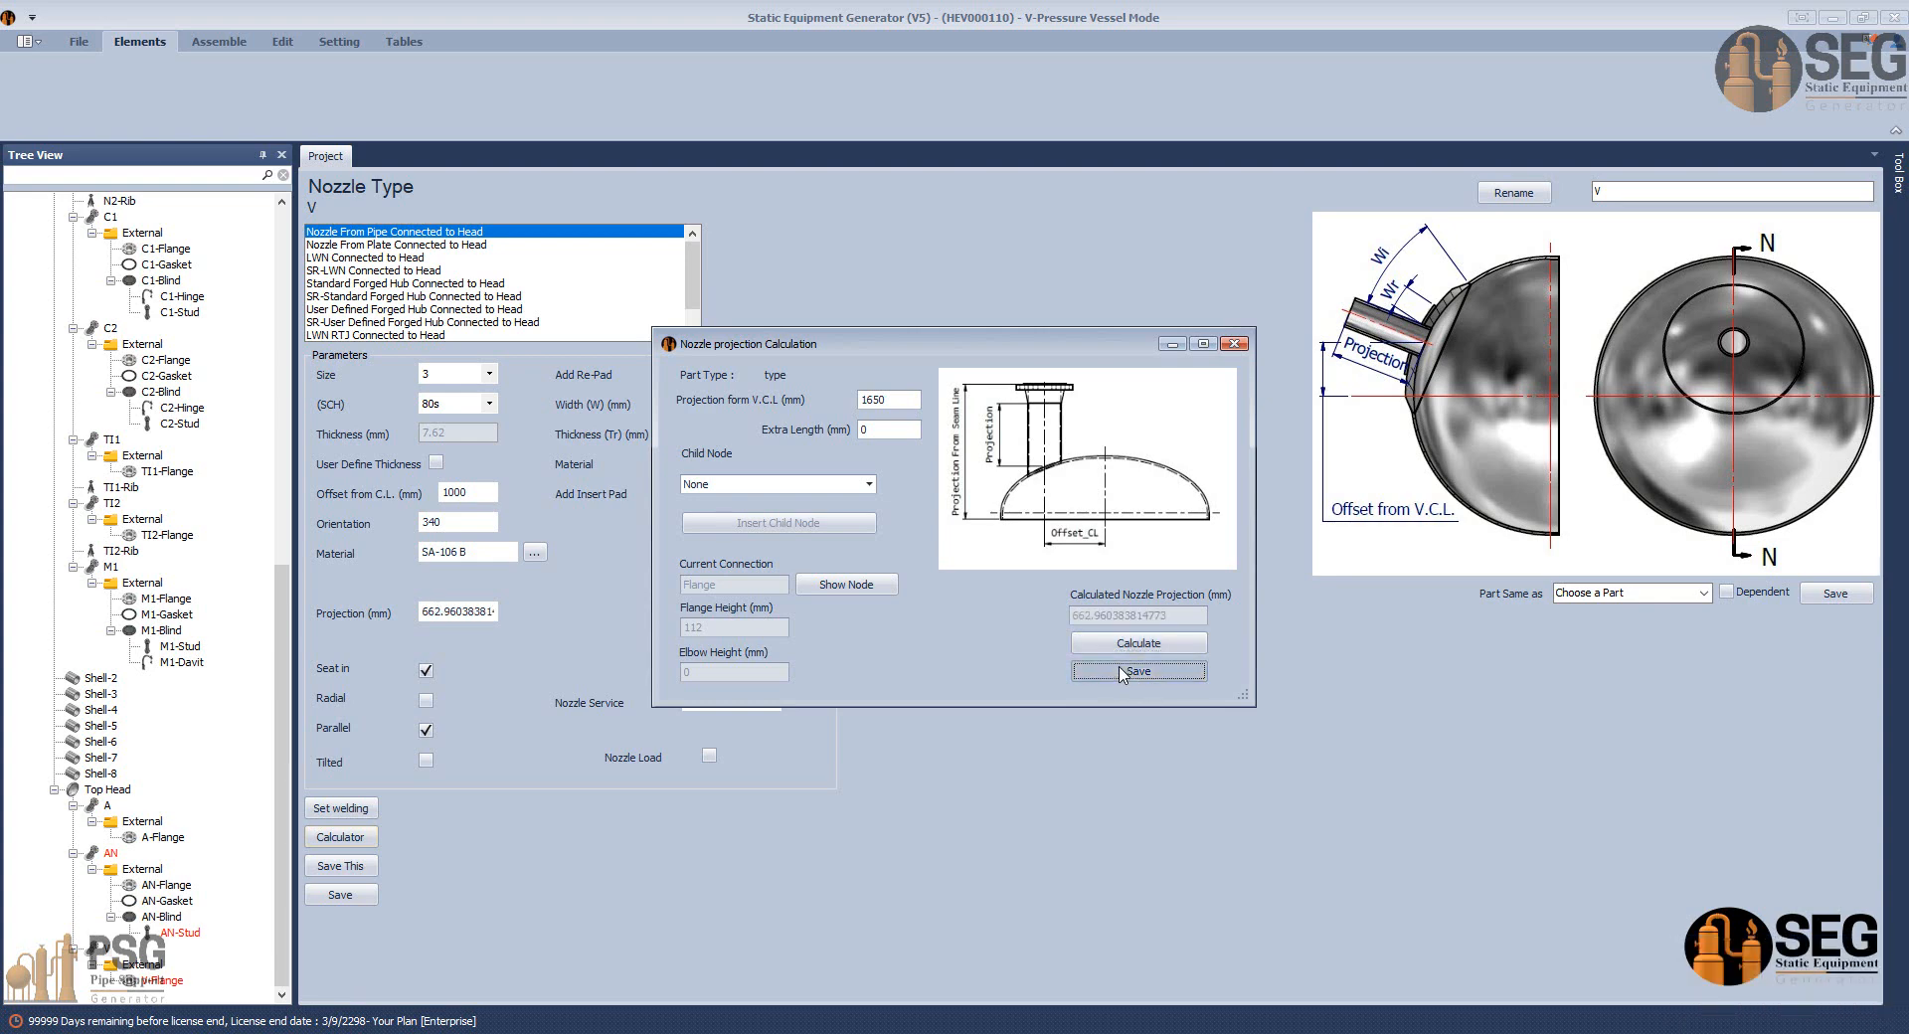
# Run the vessel assembly and examine the top head's vent nozzle and flange up close in Inventor.
pyautogui.click(219, 41)
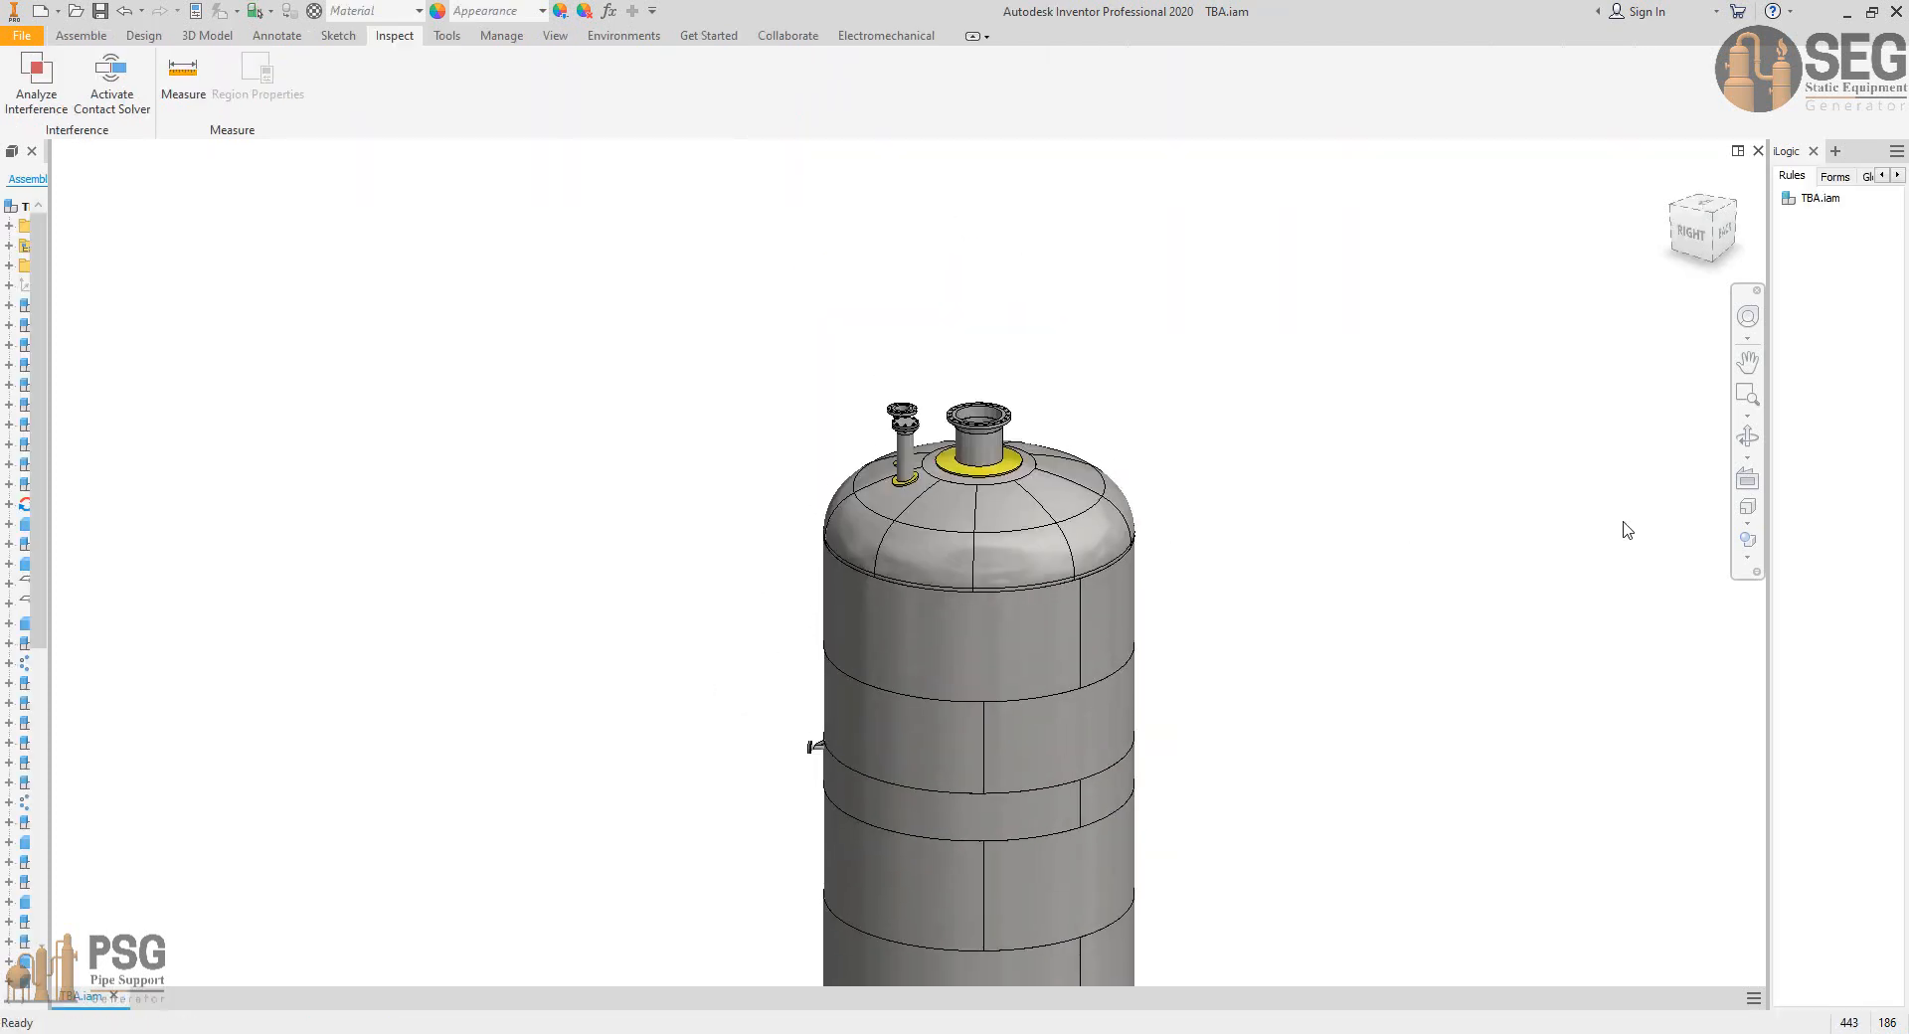
pyautogui.click(1746, 438)
pyautogui.moveTo(1004, 543); pyautogui.dragTo(1129, 567)
pyautogui.scroll(6, 951, 533)
pyautogui.scroll(5, 954, 534)
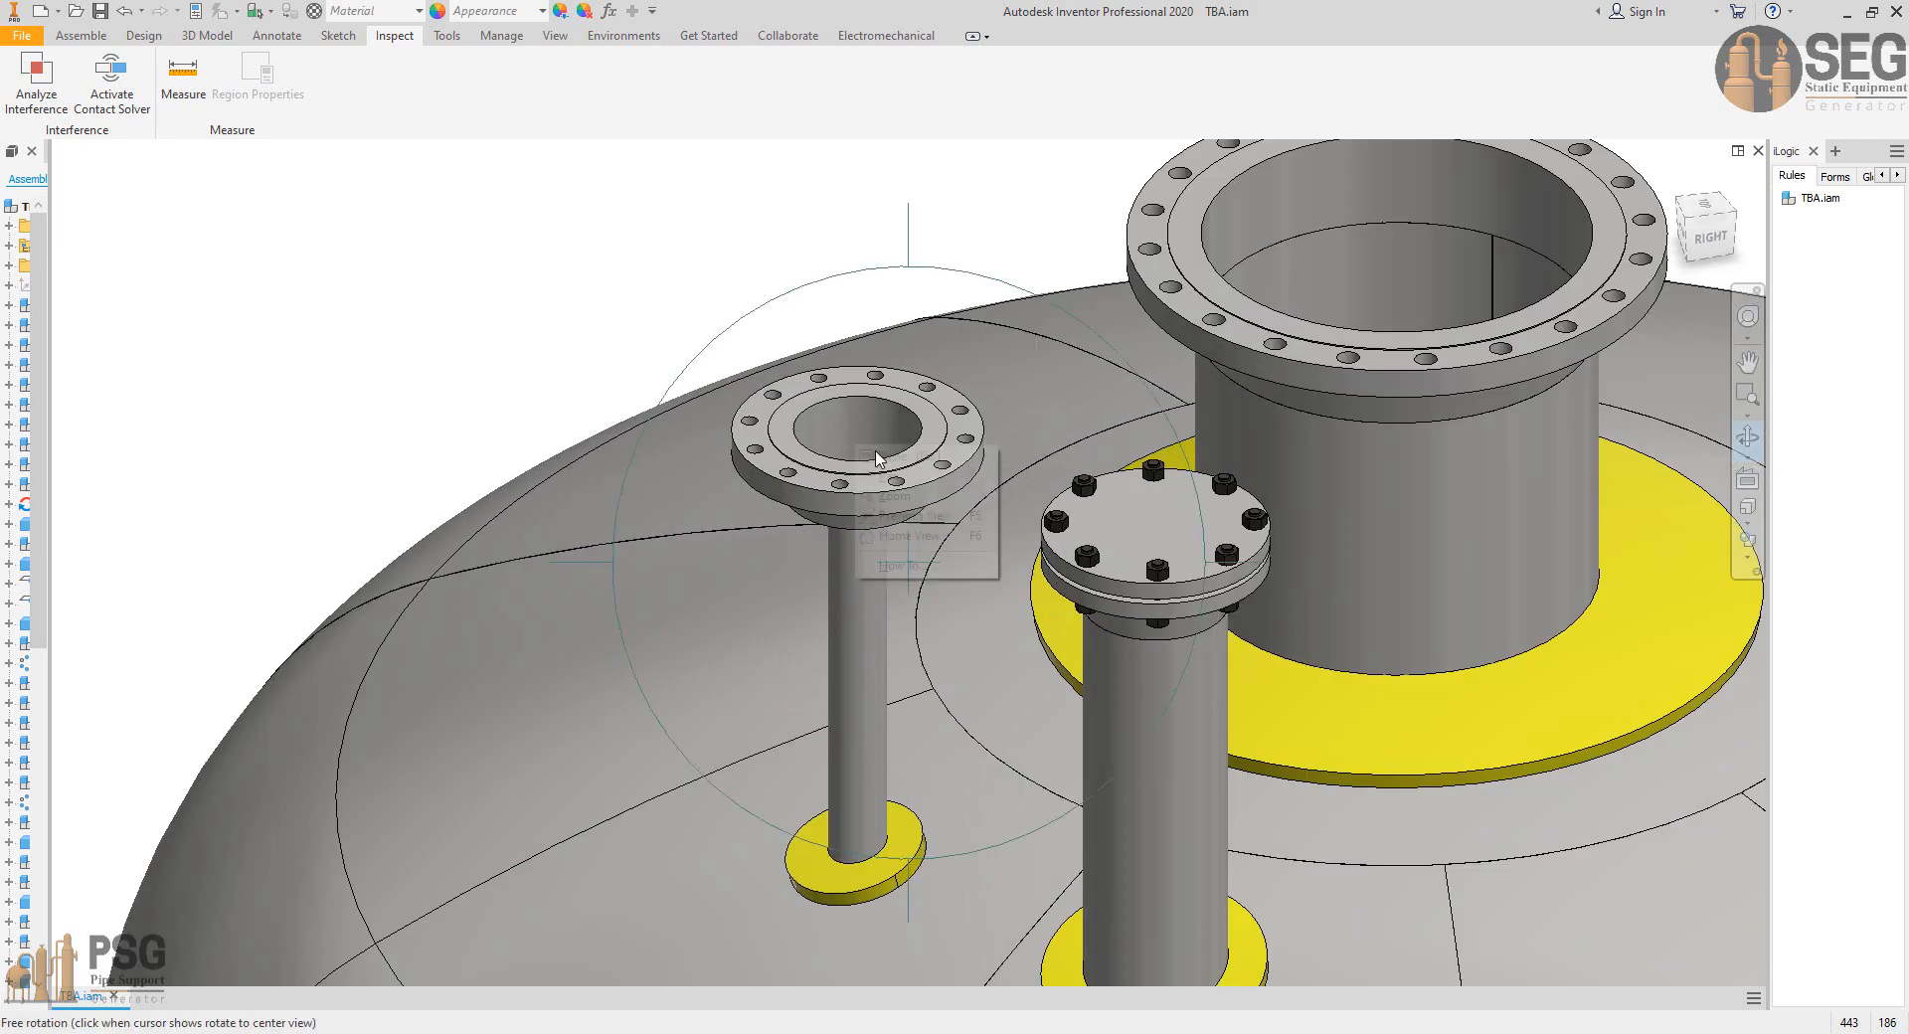
pyautogui.press('Escape')
pyautogui.scroll(-3, 872, 485)
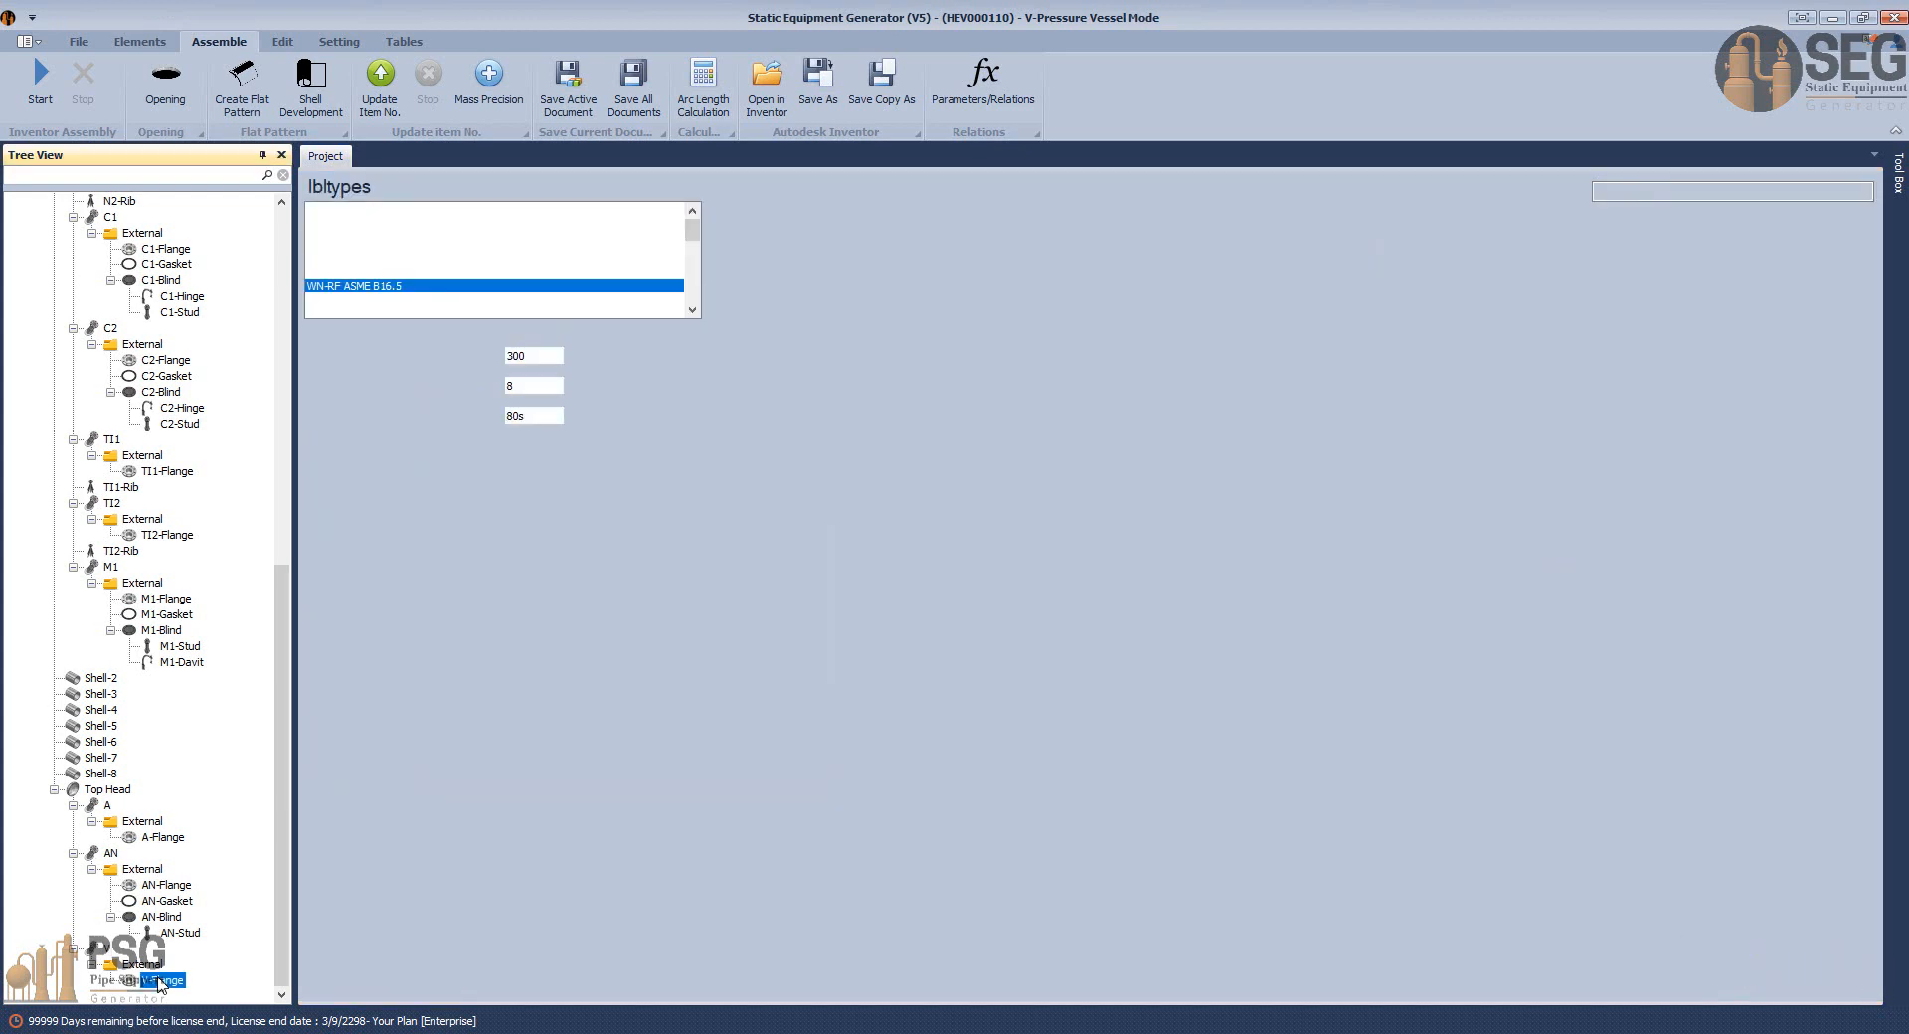
# In Static Equipment Generator, correct V-Flange's size to 3 and save it.
pyautogui.click(550, 409)
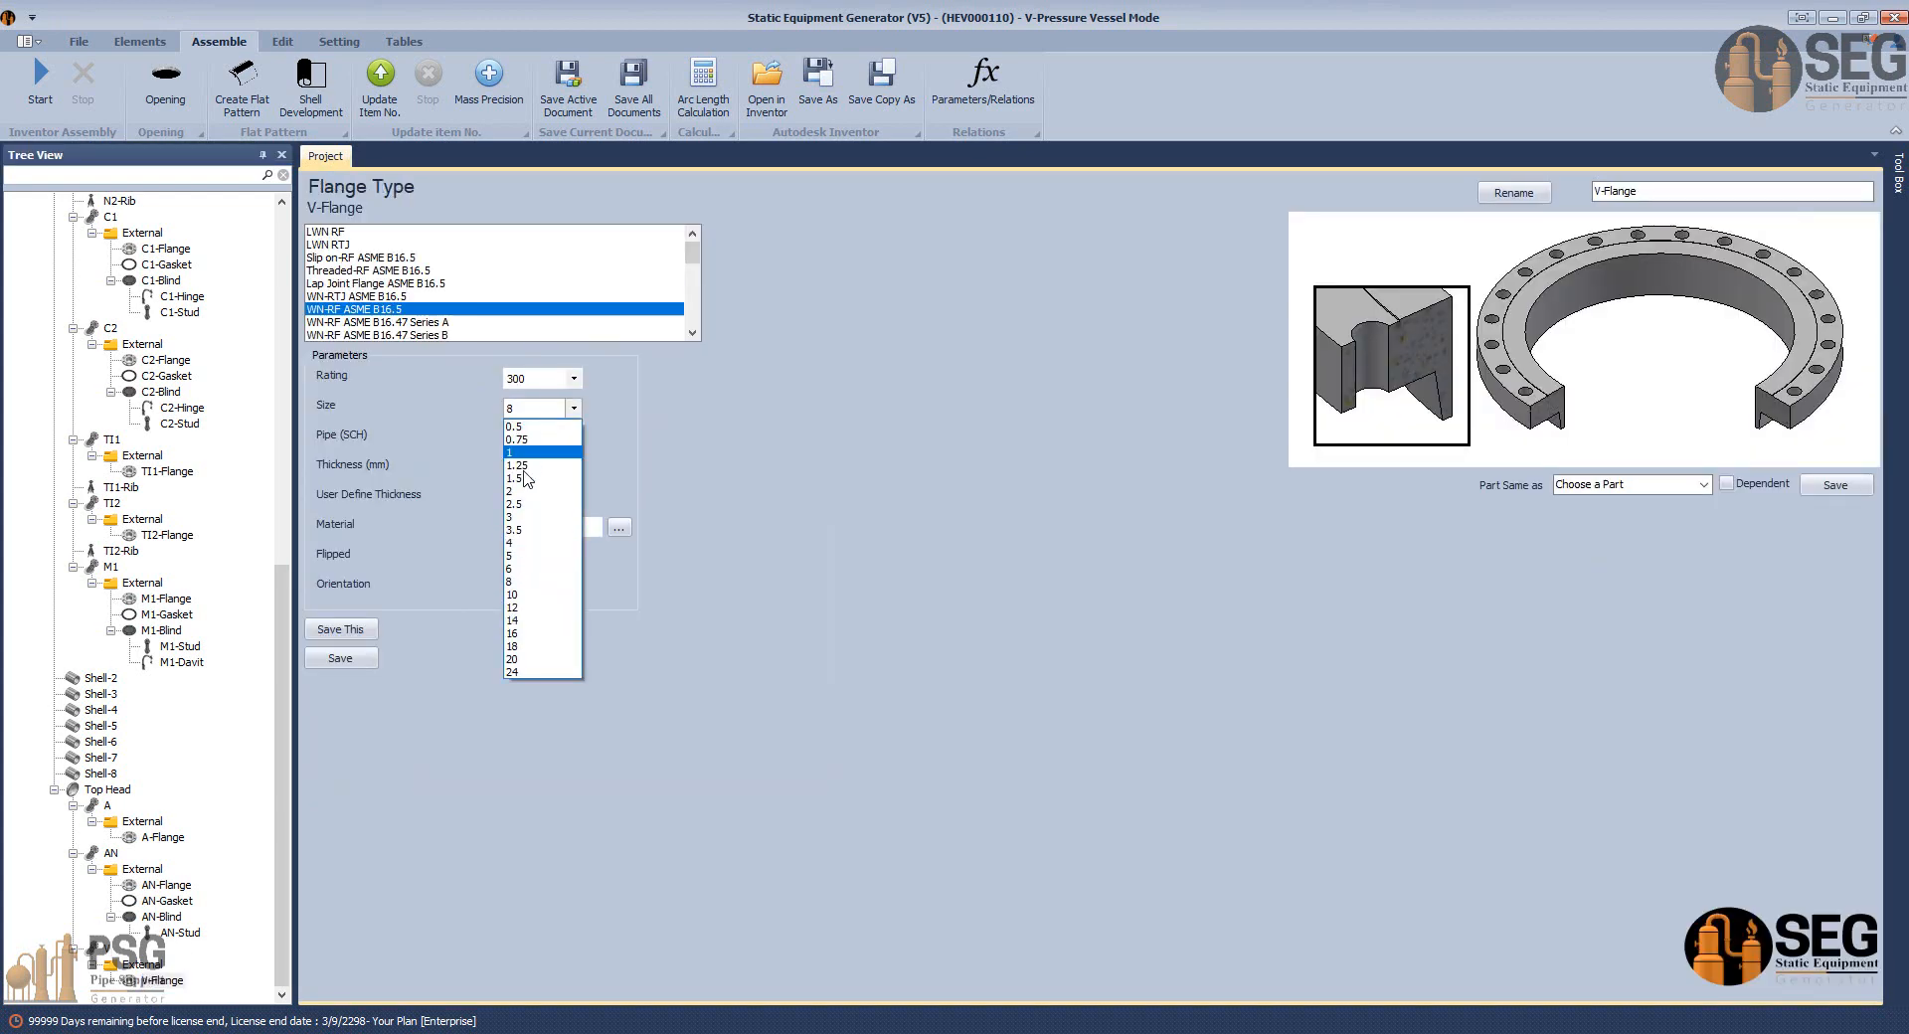
pyautogui.click(547, 517)
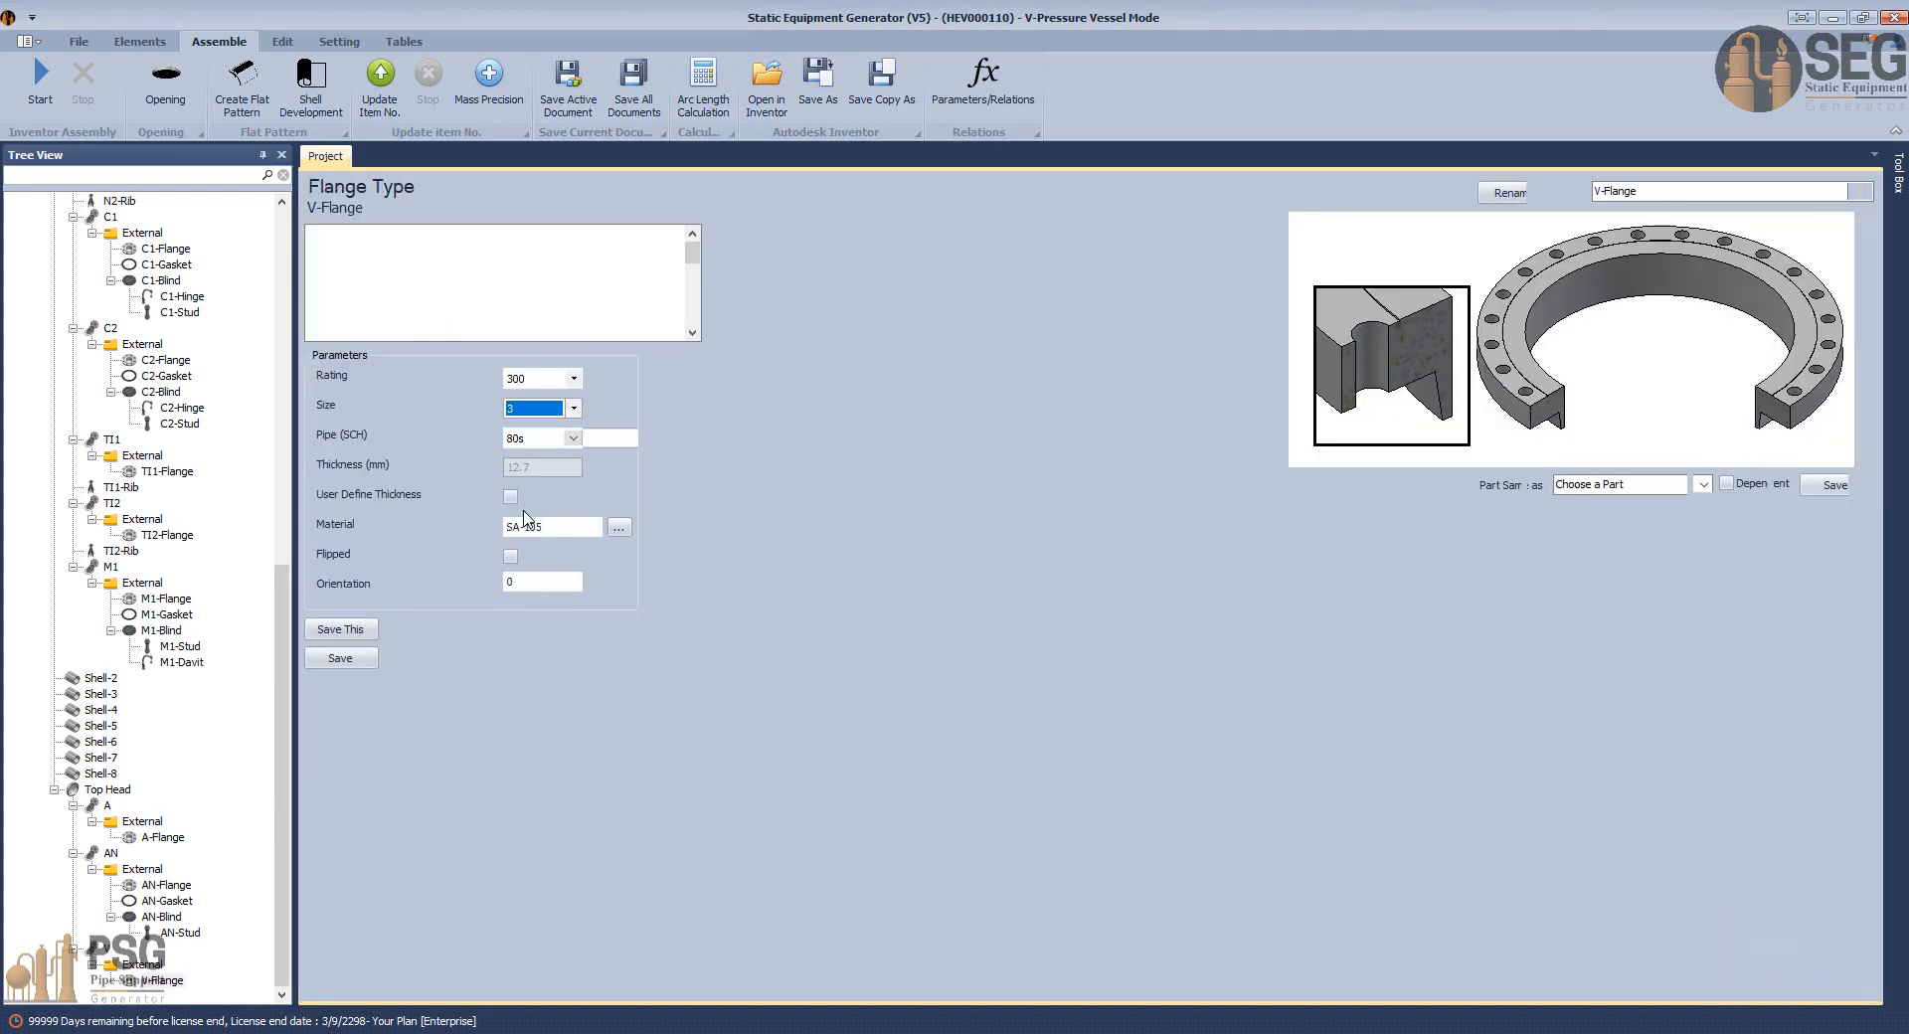
pyautogui.click(341, 659)
# Recalculate nozzle V's projection with the corrected flange, save it to the nozzle and start the assembly run.
pyautogui.click(107, 950)
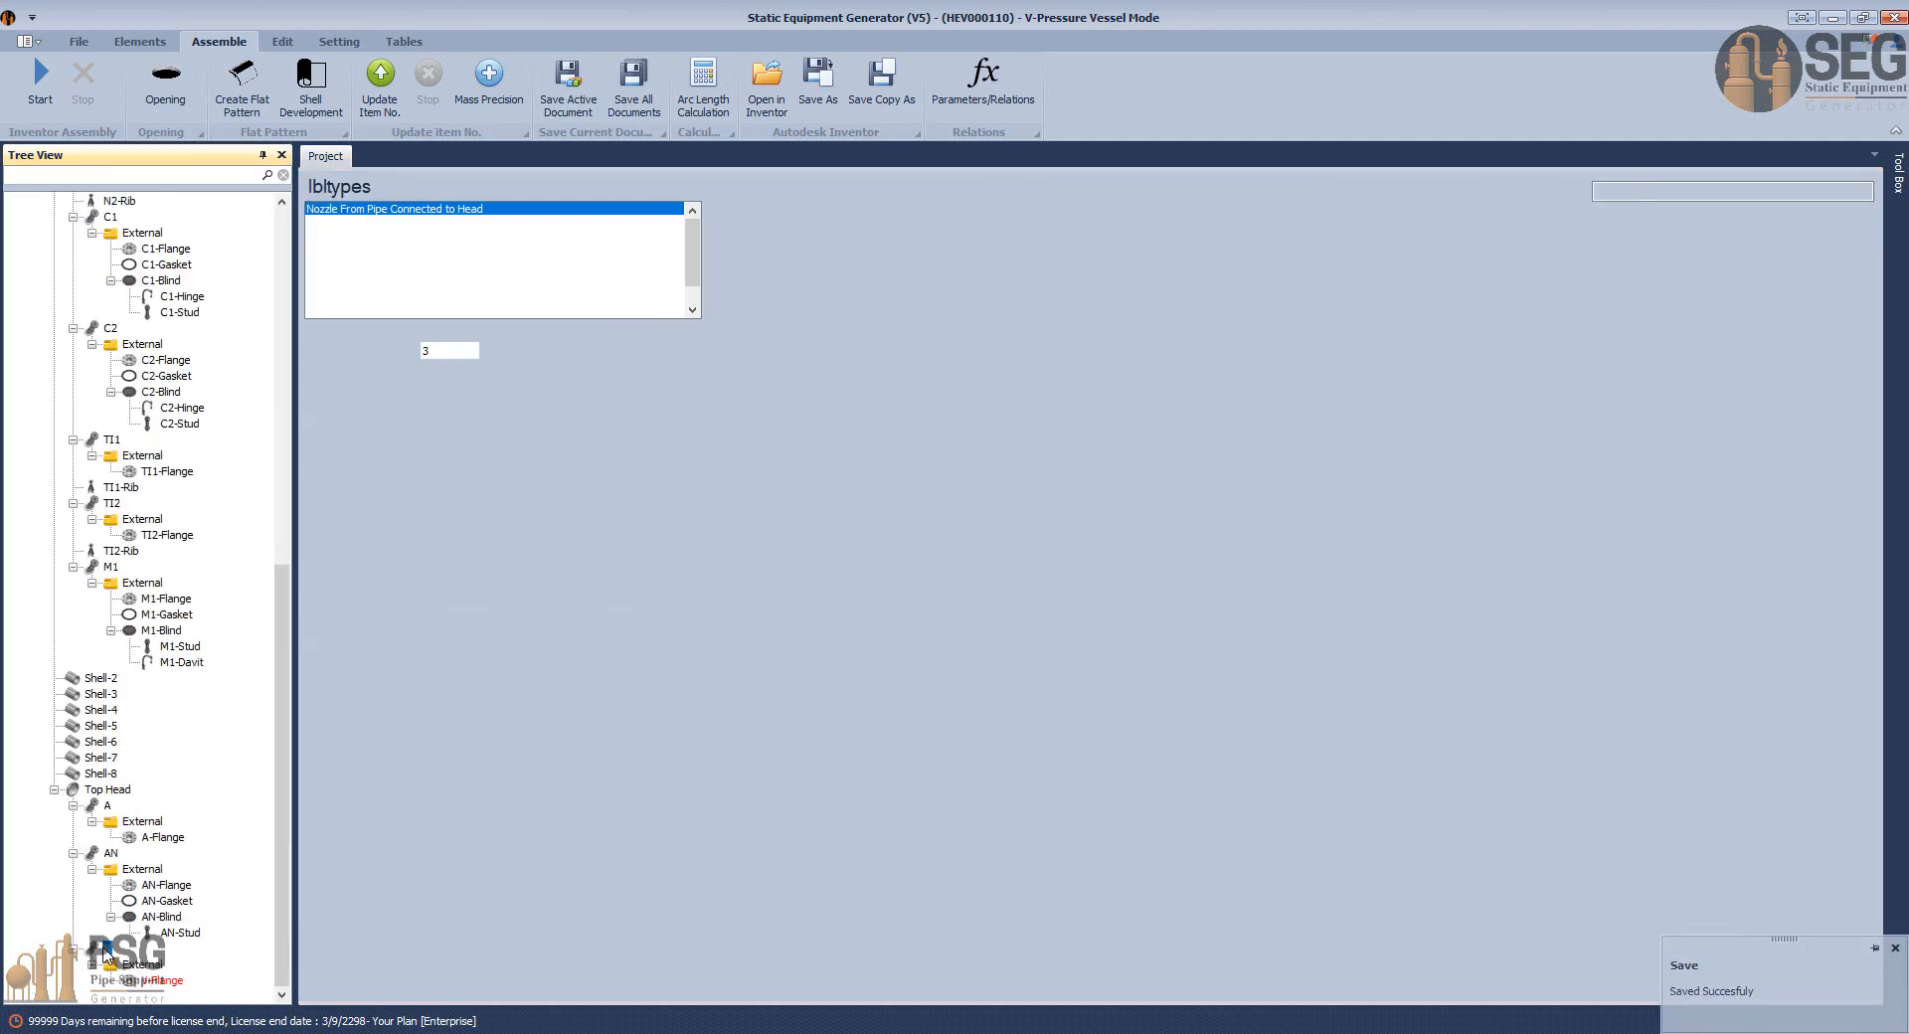
pyautogui.click(357, 841)
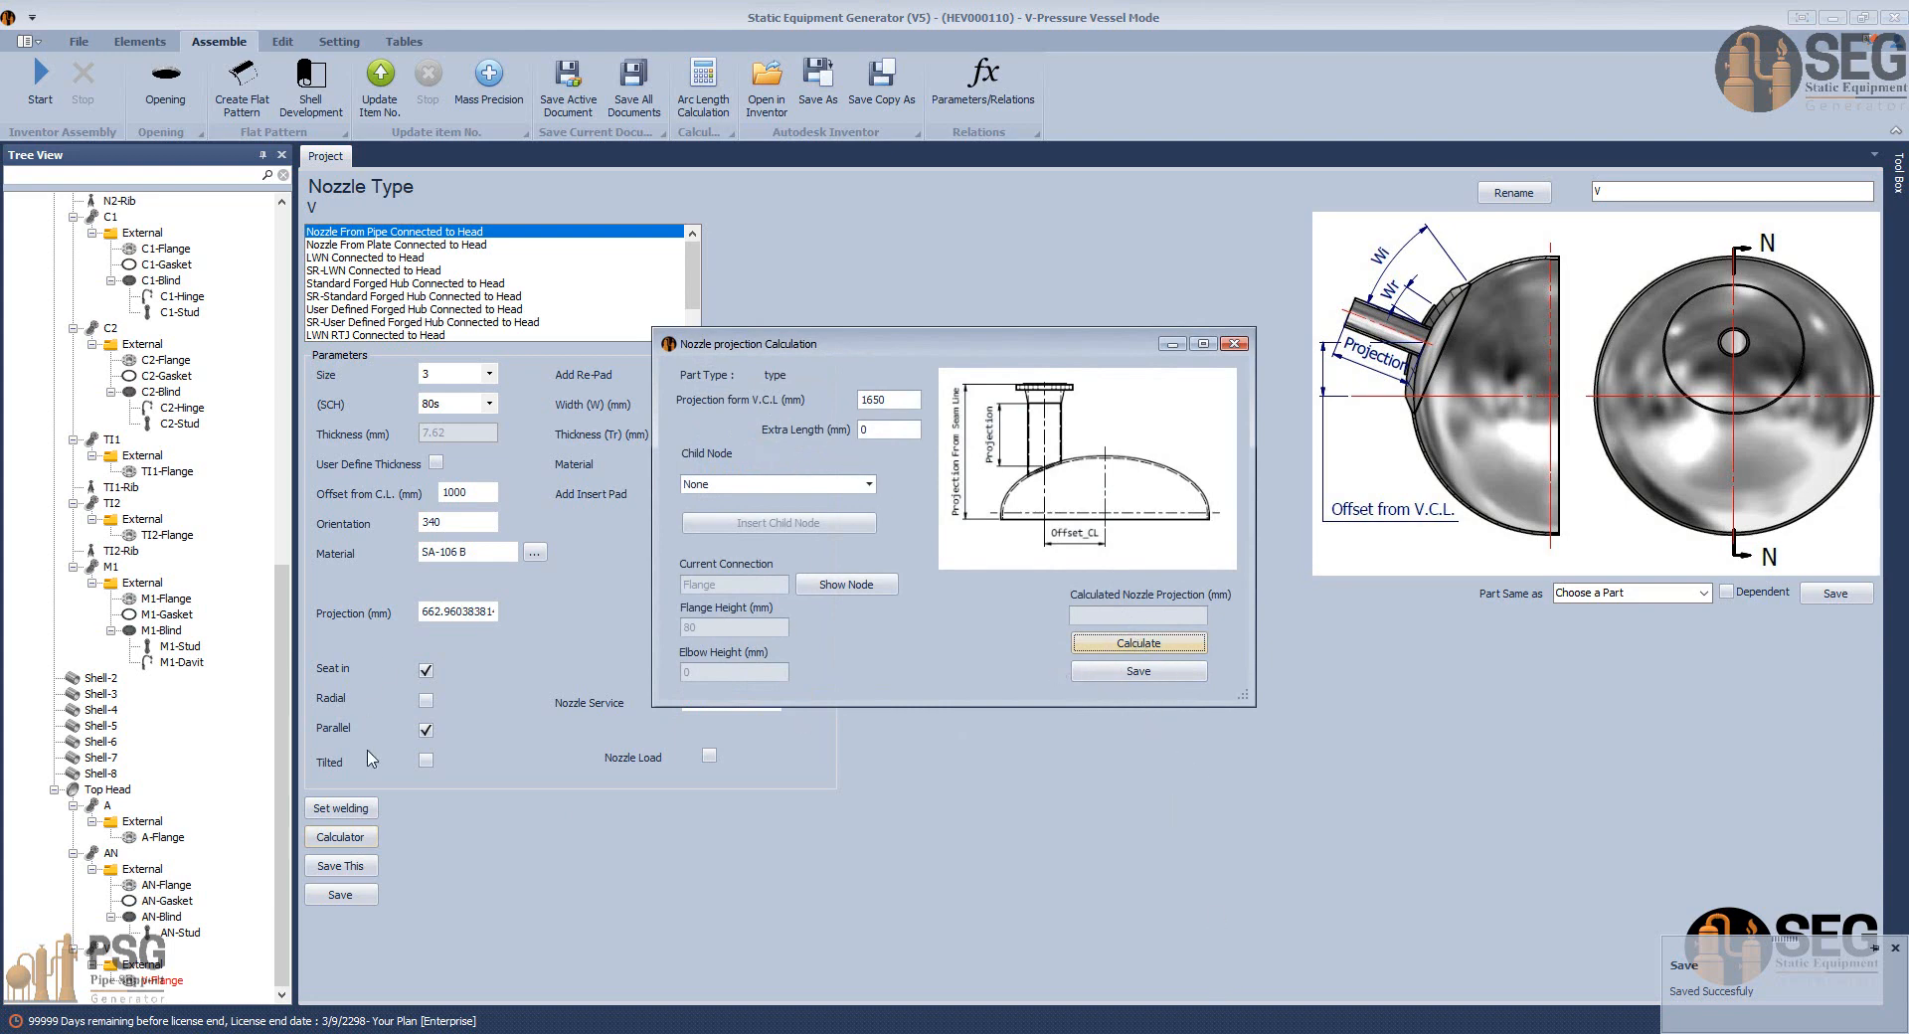
pyautogui.click(1116, 637)
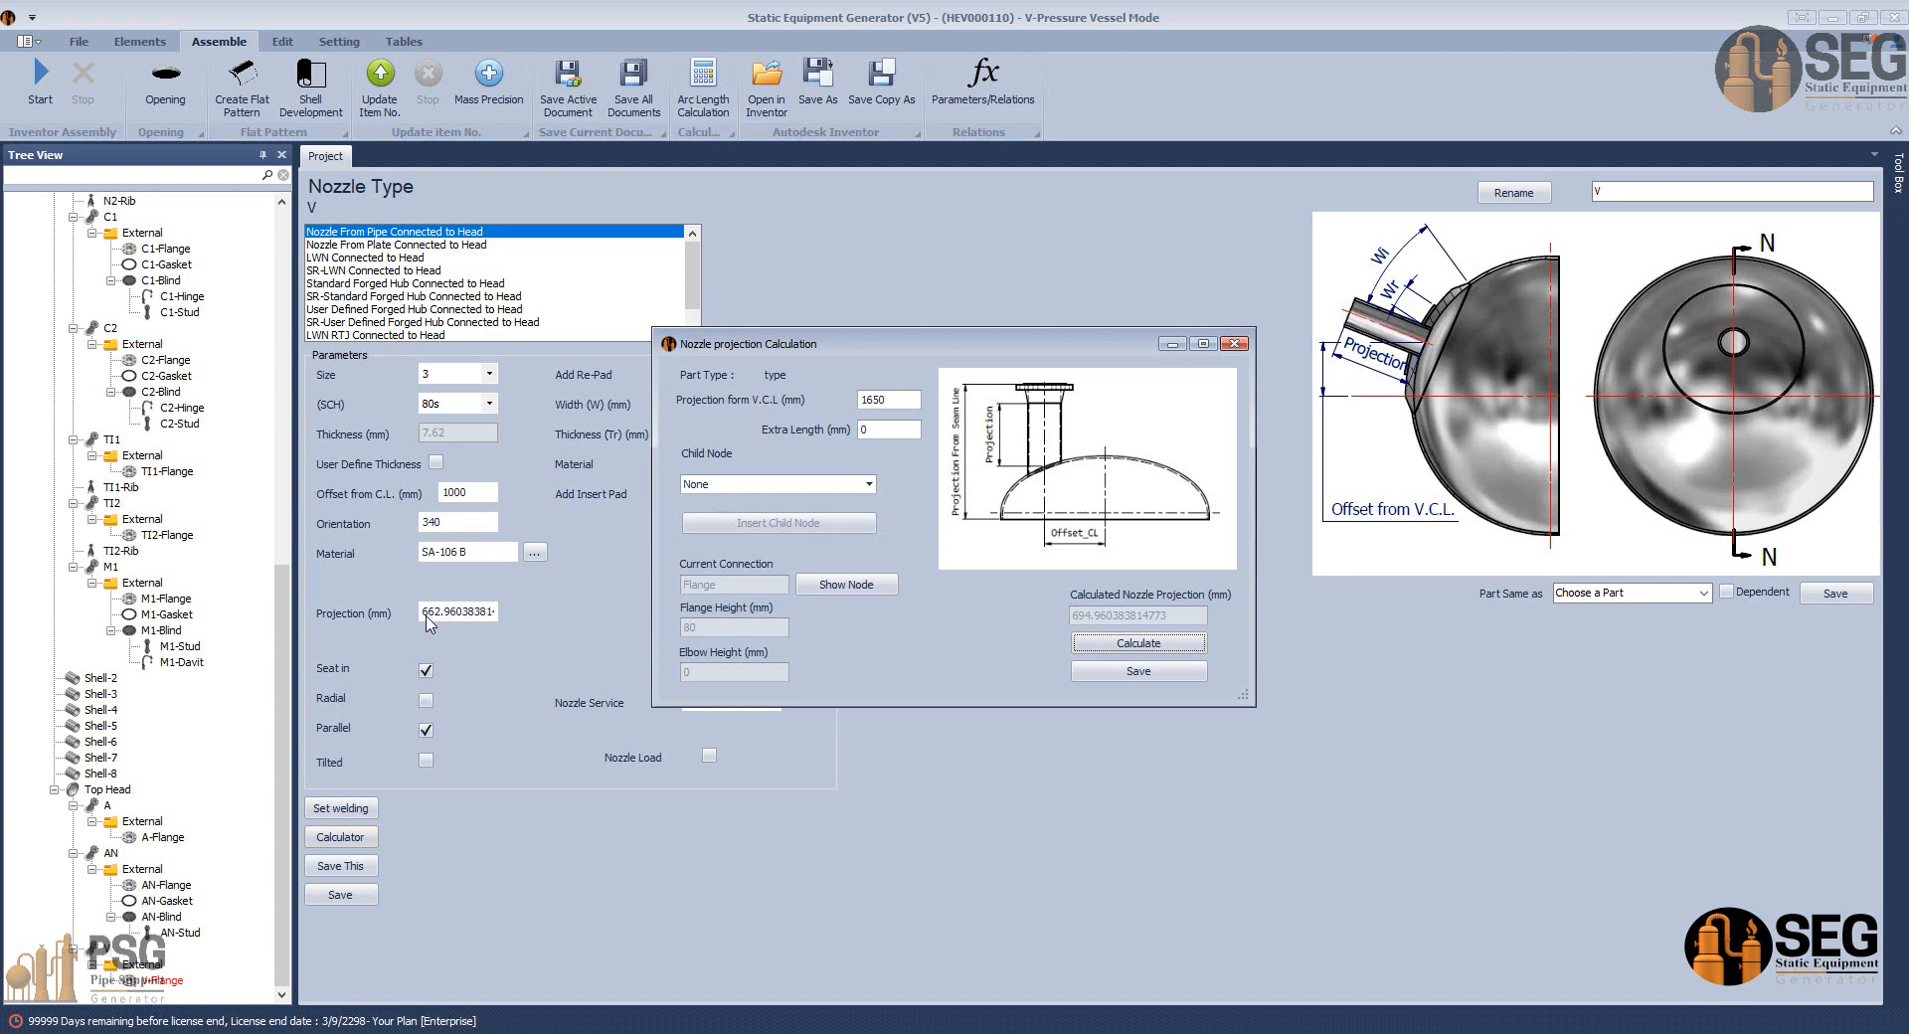
pyautogui.click(1109, 671)
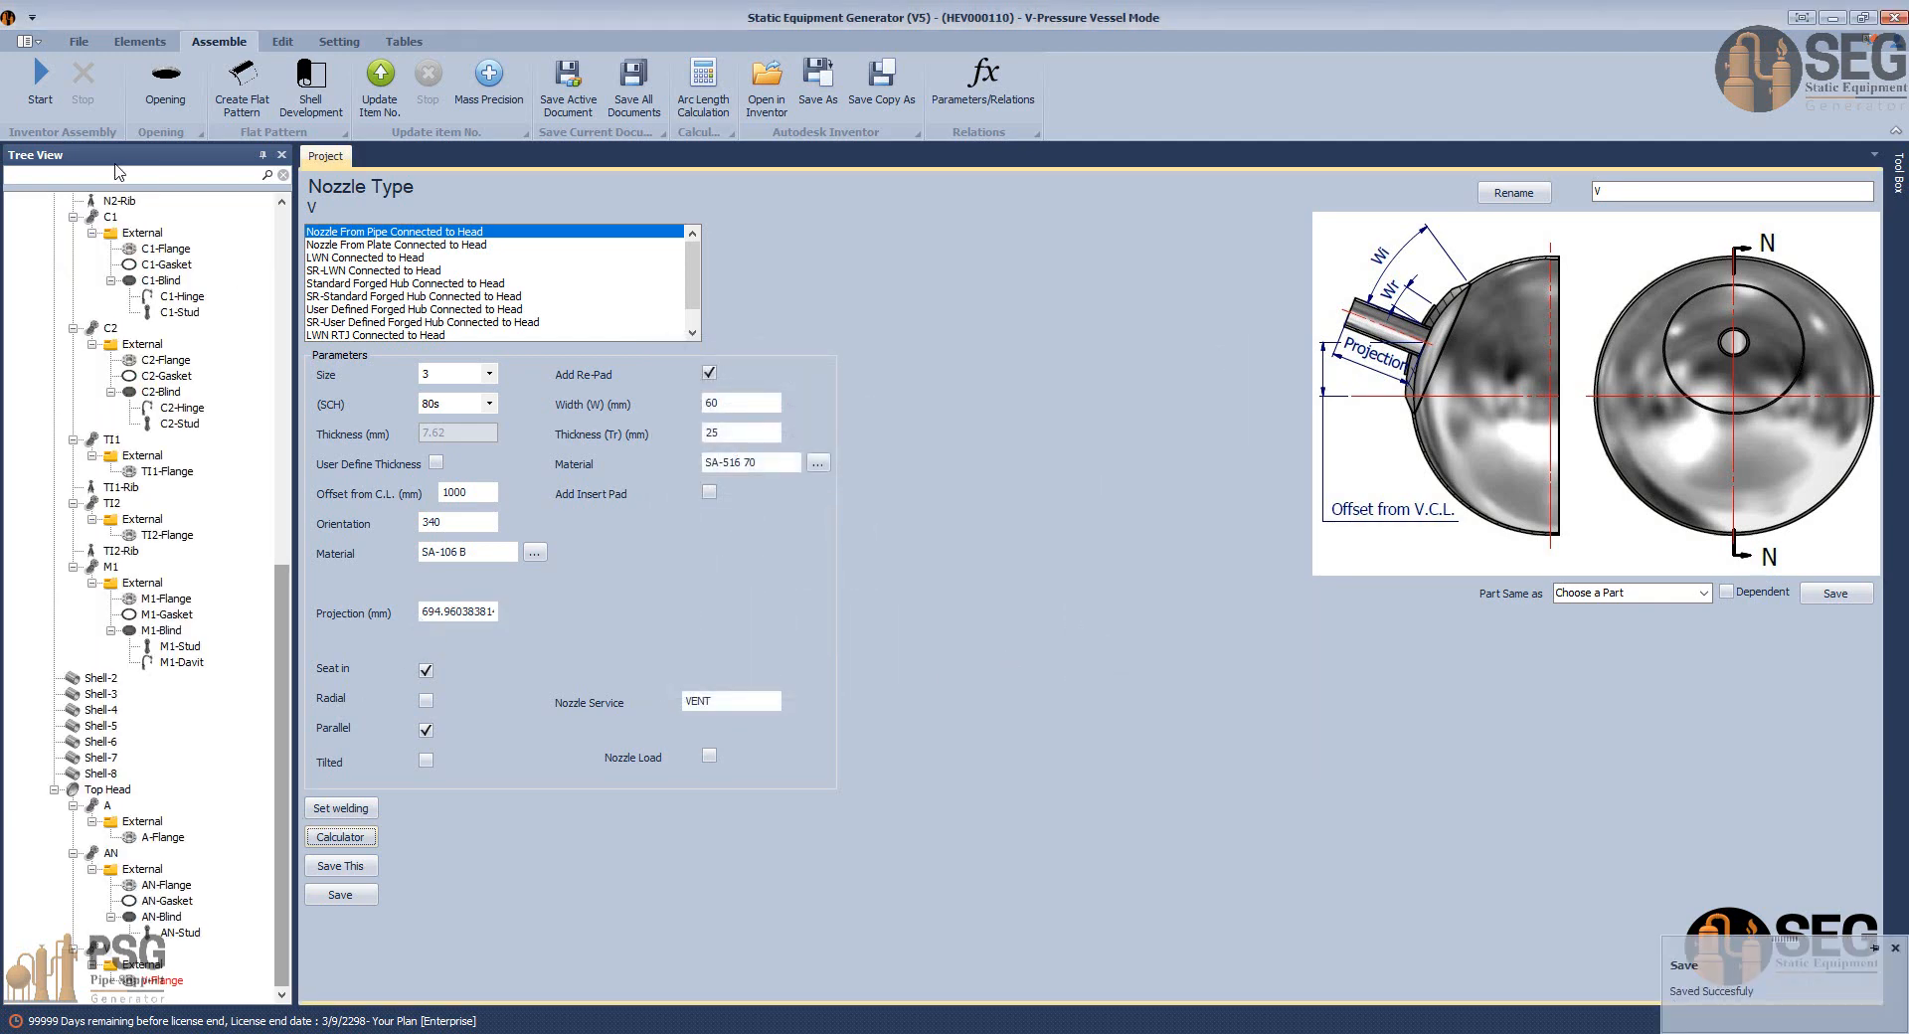
pyautogui.click(37, 88)
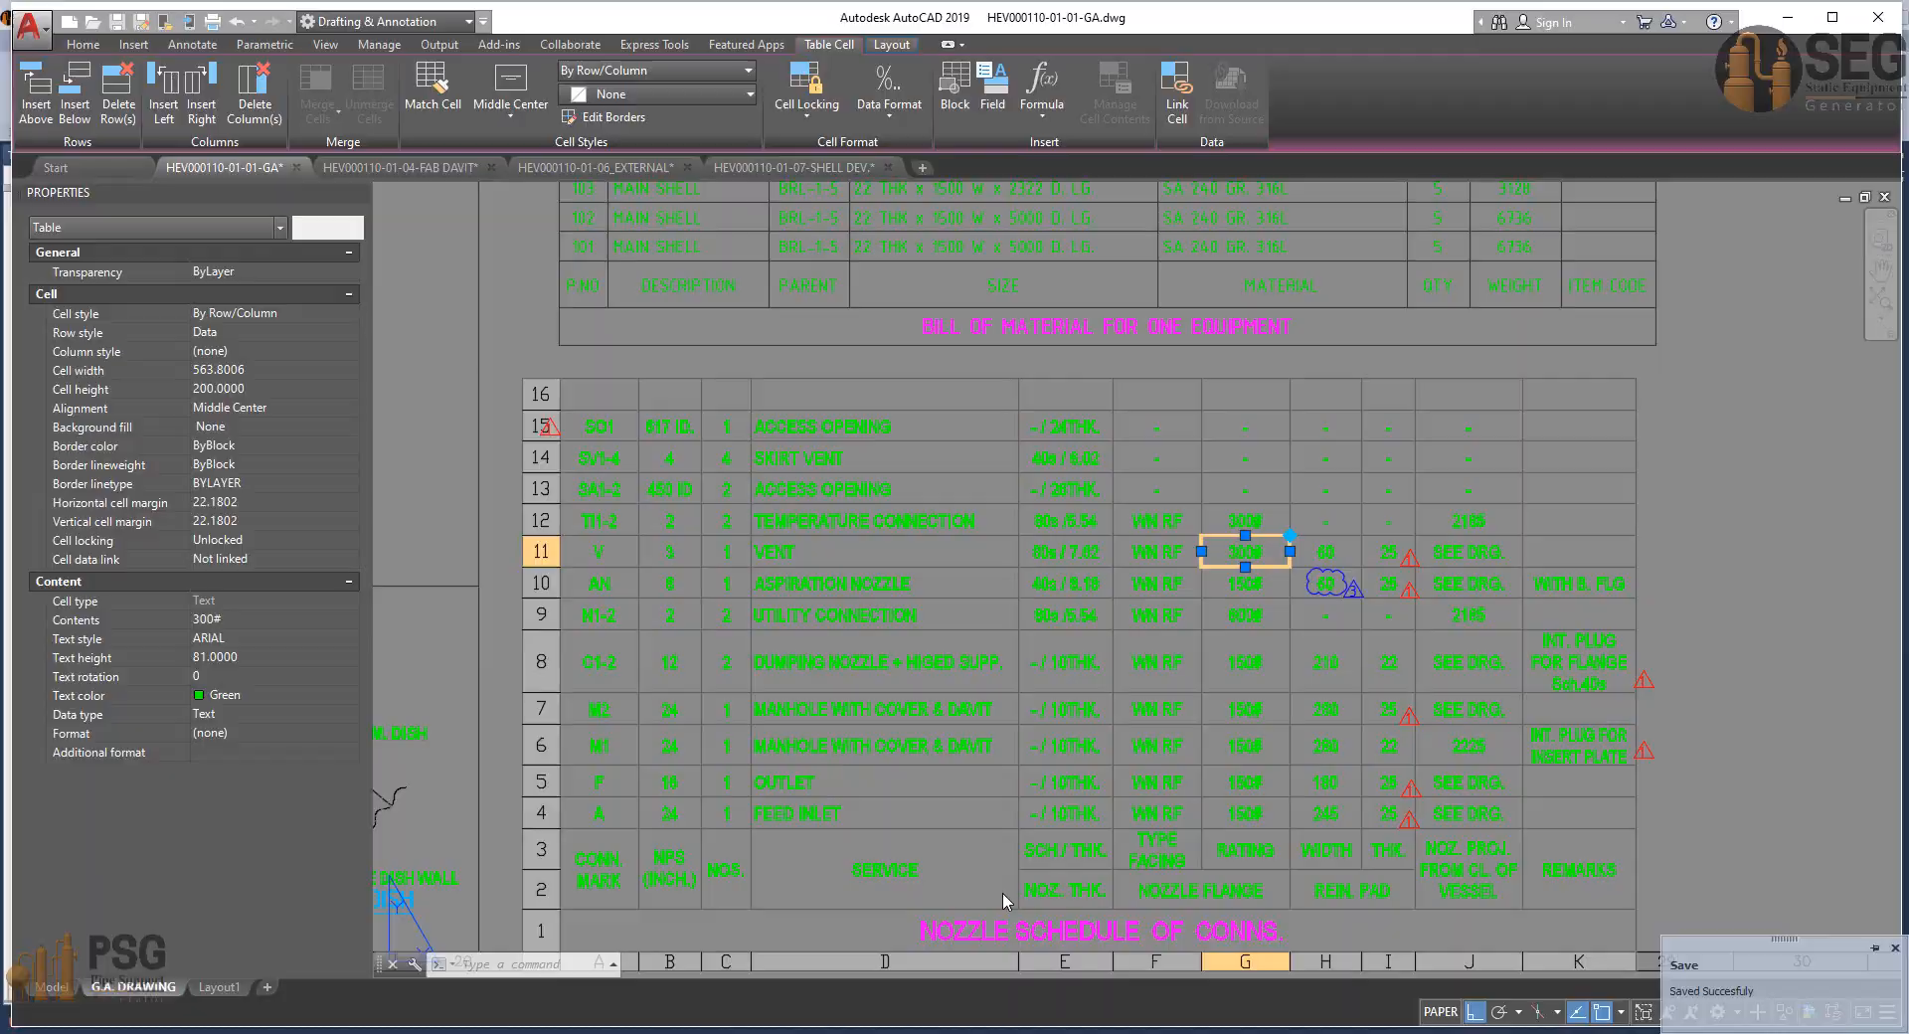
# Examine manhole M2's offset, height and davit on the top head in the GA drawing's elevation view.
pyautogui.scroll(-2, 800, 353)
pyautogui.moveTo(800, 353); pyautogui.dragTo(1053, 831, button='middle')
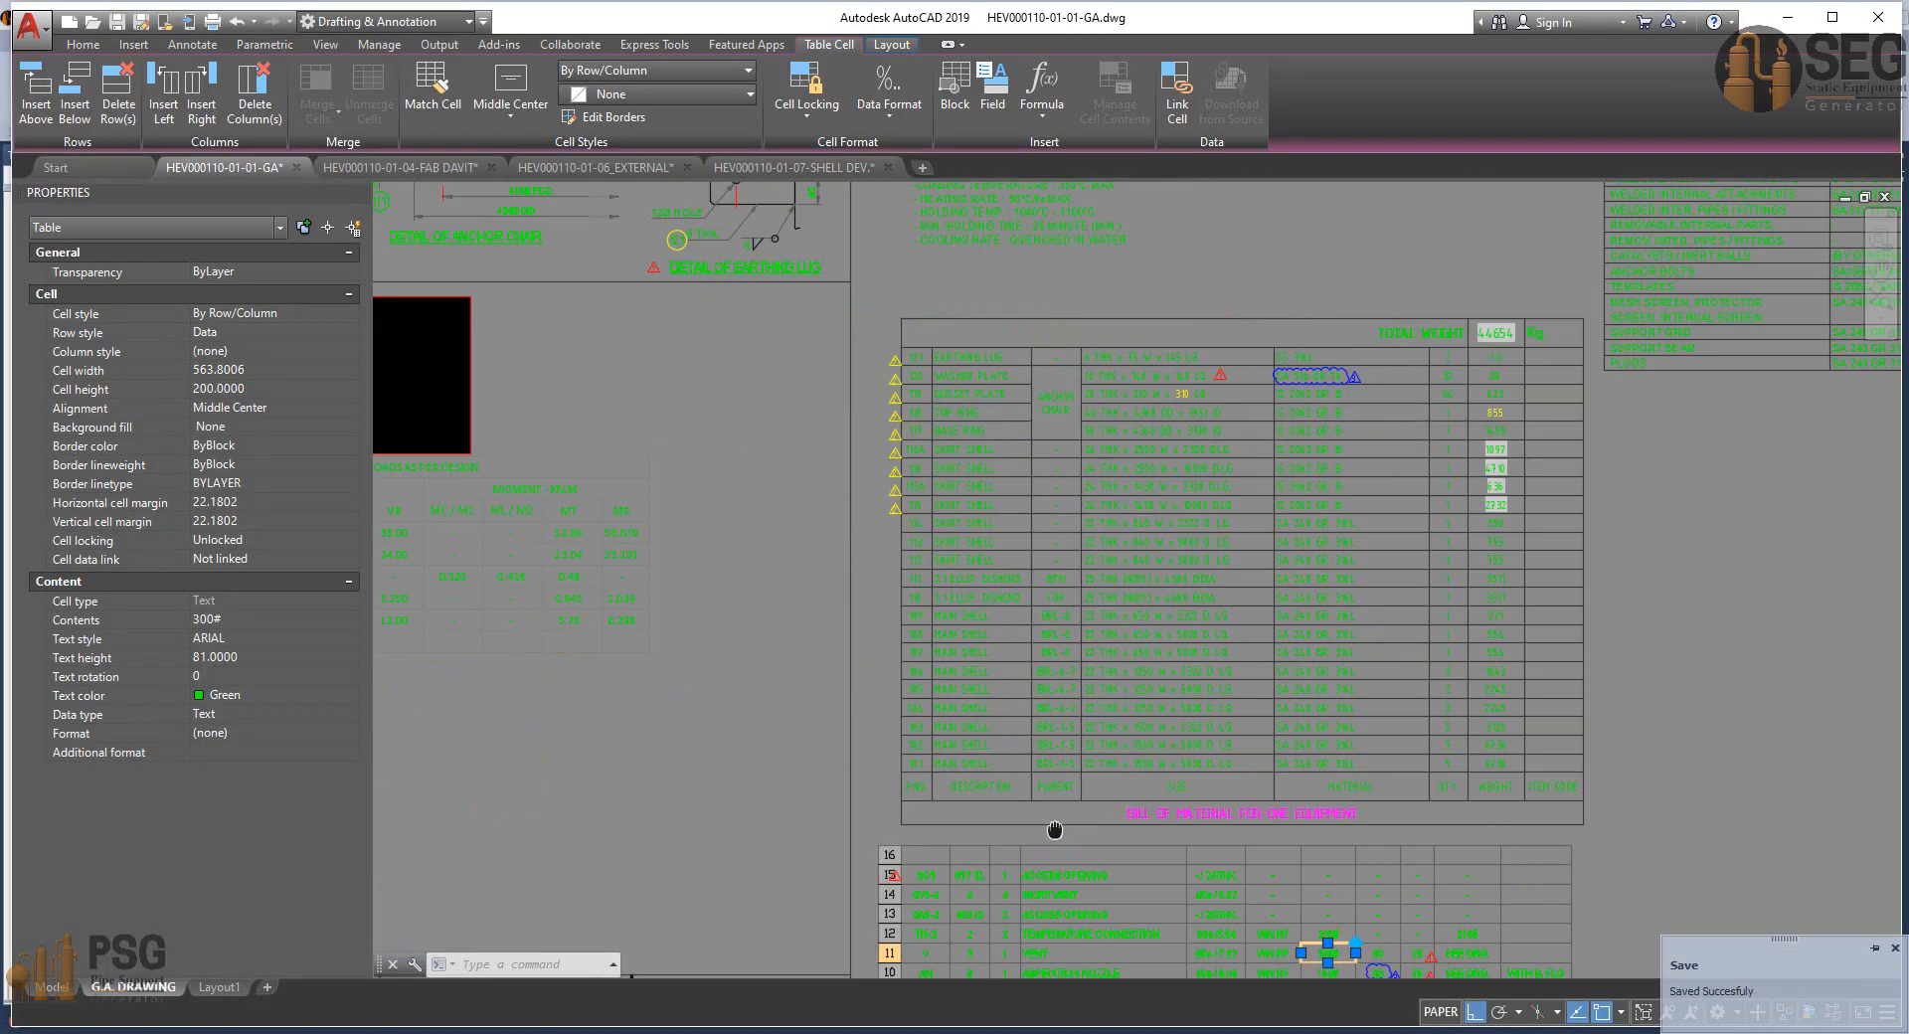
pyautogui.scroll(-4, 748, 706)
pyautogui.scroll(2, 590, 475)
pyautogui.moveTo(591, 476); pyautogui.dragTo(756, 764, button='middle')
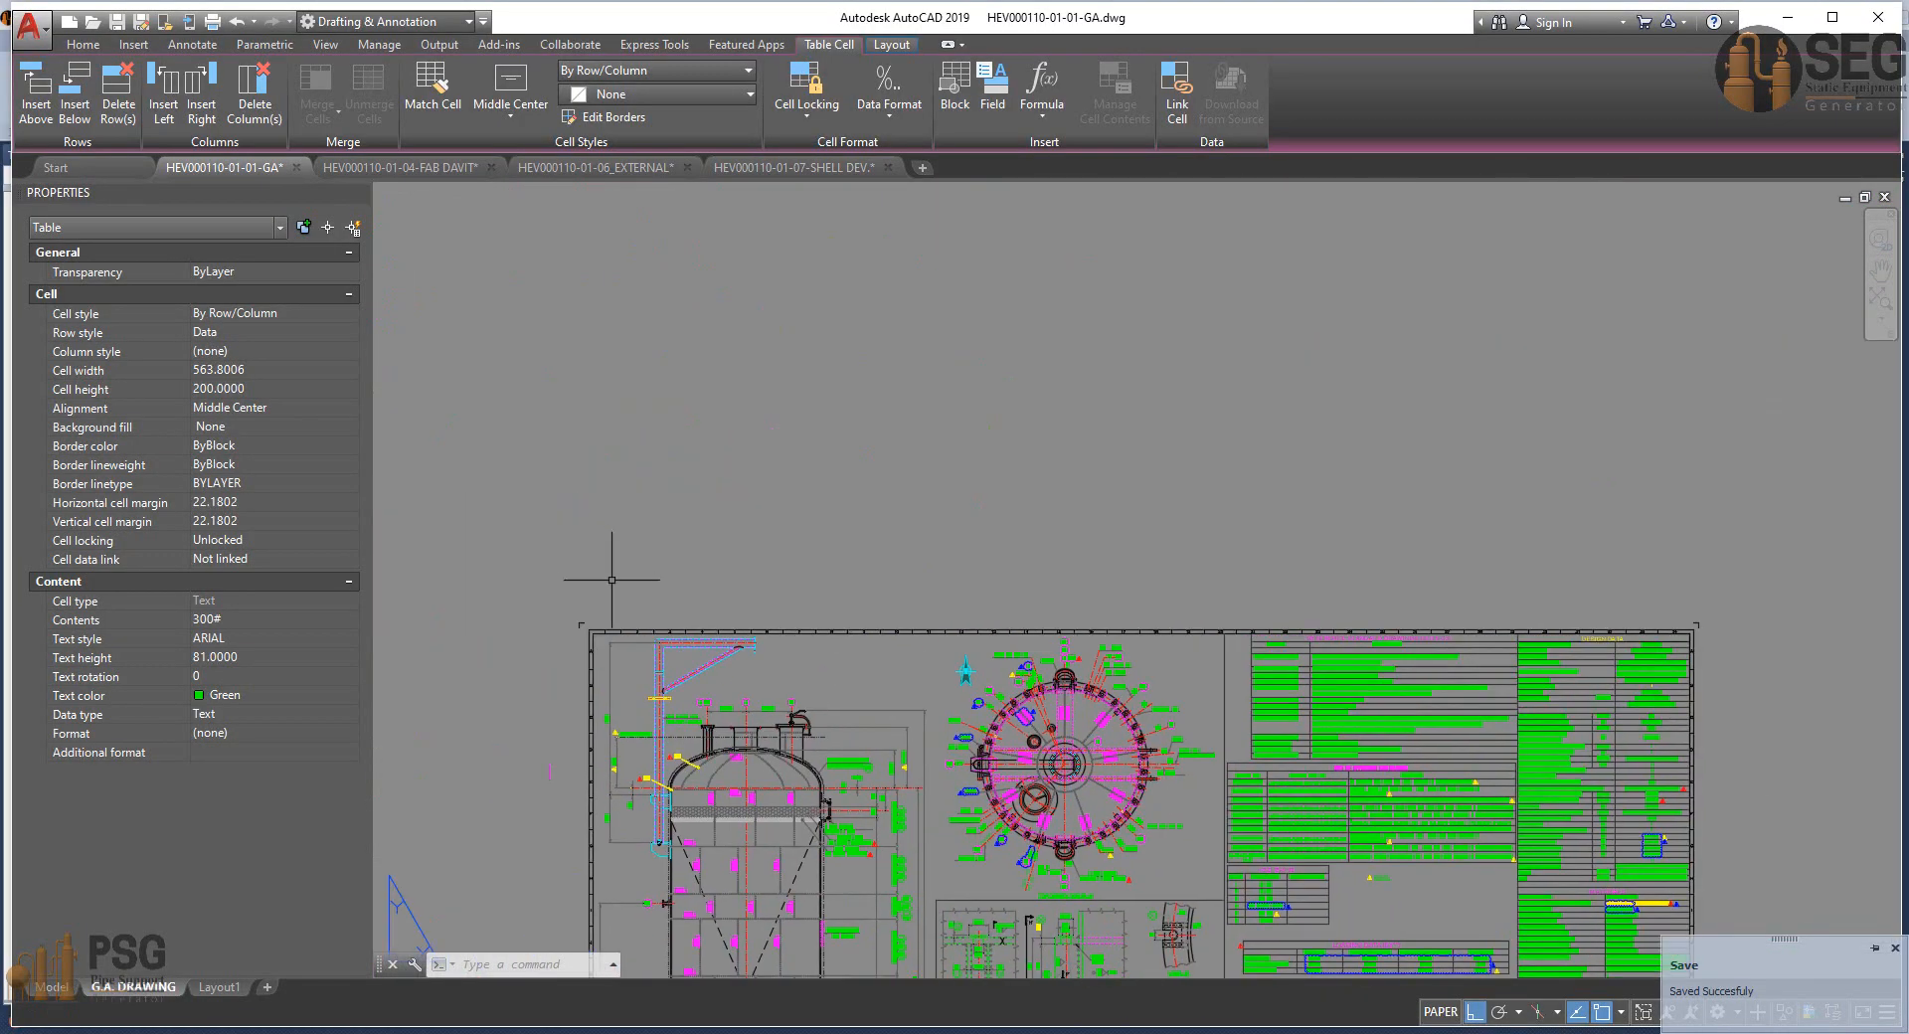
pyautogui.scroll(6, 637, 755)
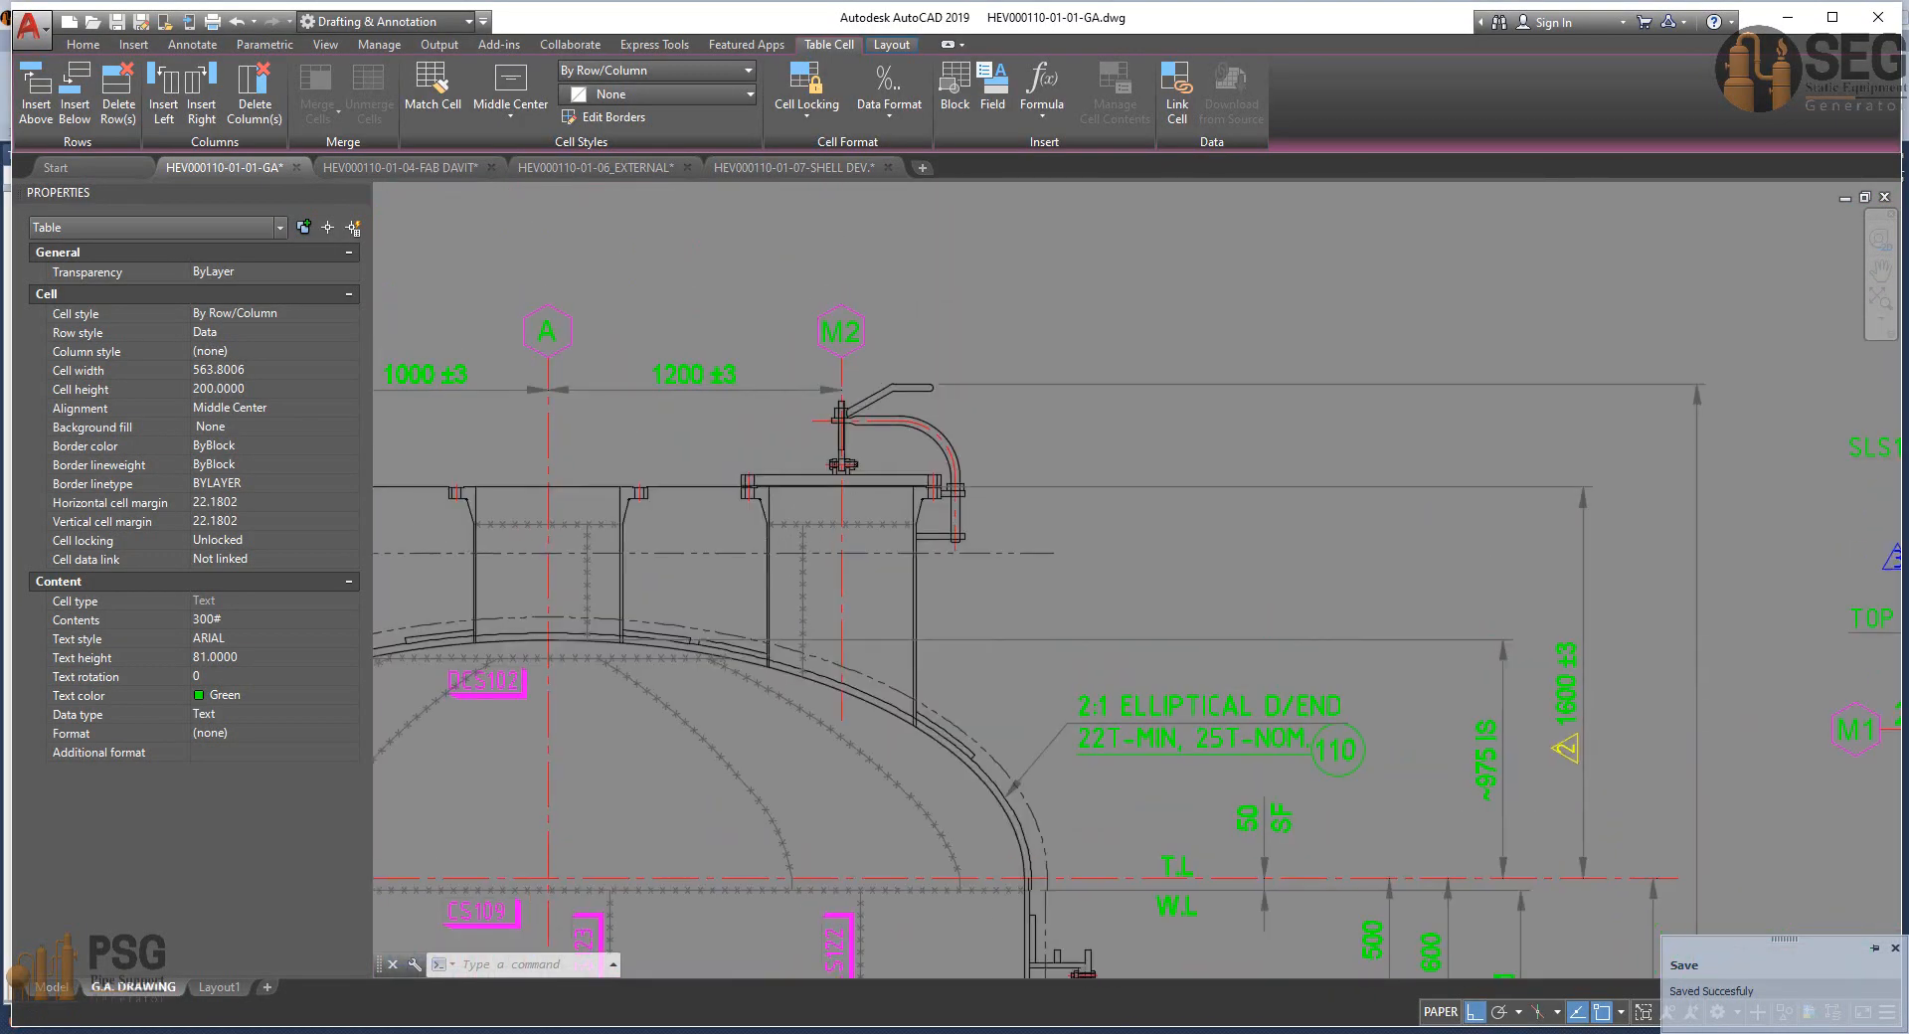
pyautogui.scroll(3, 728, 497)
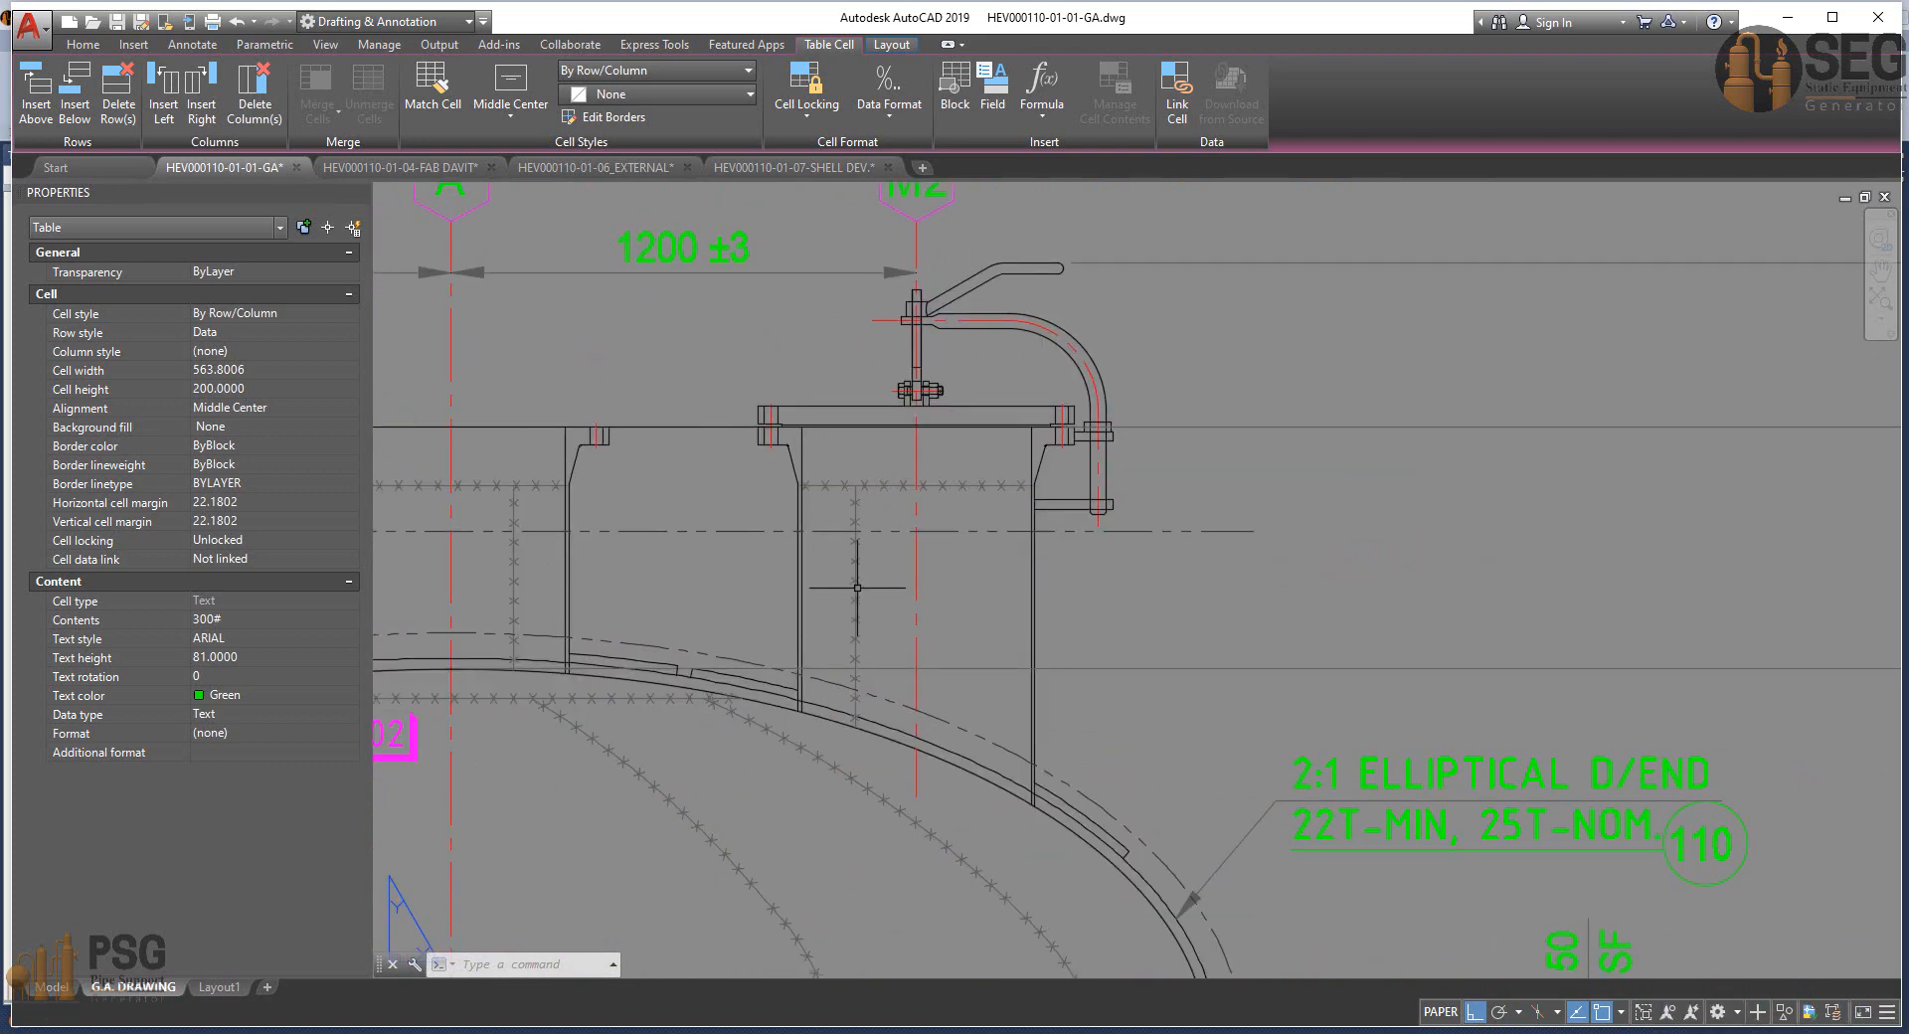
pyautogui.moveTo(857, 588)
pyautogui.mouseDown(button='middle')
pyautogui.moveTo(1374, 668)
pyautogui.moveTo(1033, 586)
pyautogui.moveTo(946, 526)
pyautogui.moveTo(818, 586)
pyautogui.mouseUp(button='middle')
pyautogui.moveTo(982, 394); pyautogui.dragTo(987, 485, button='middle')
pyautogui.scroll(-4, 985, 299)
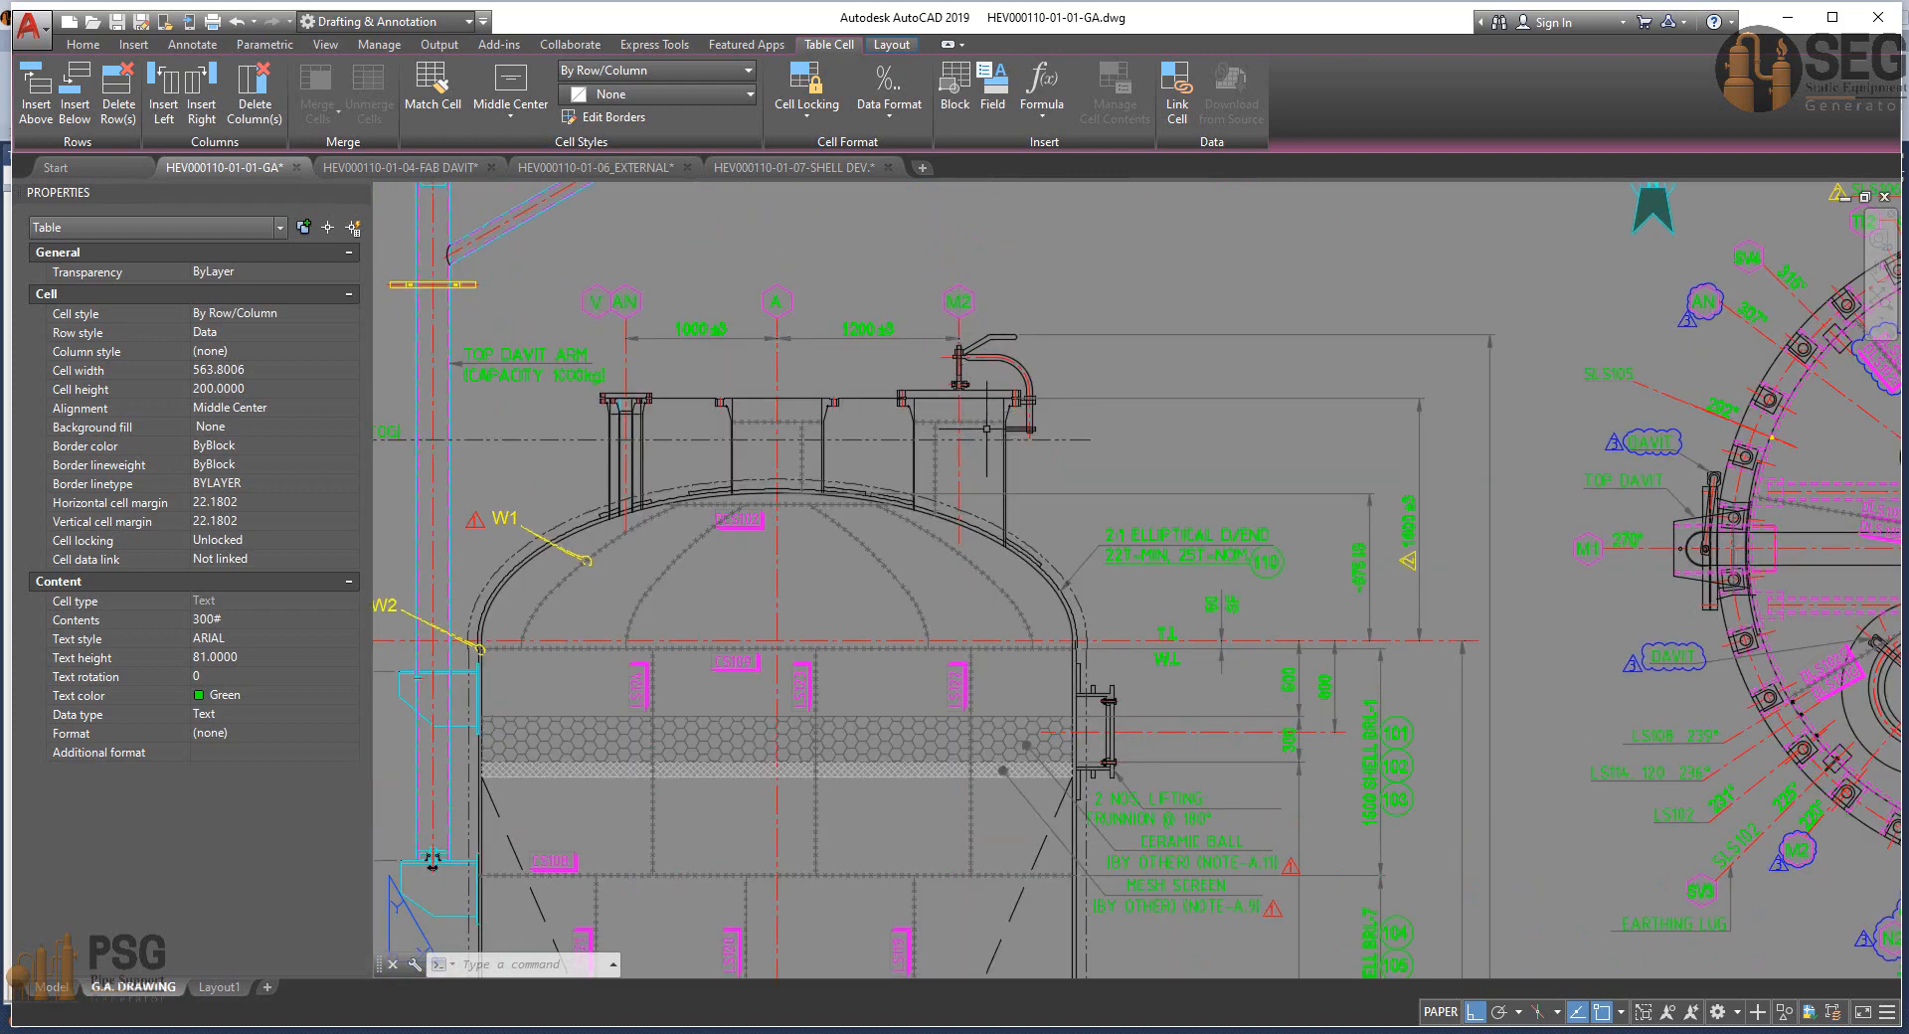
pyautogui.scroll(4, 977, 413)
# Examine manhole M2's size, thickness, flange rating and reinforcement pad in the GA drawing's nozzle schedule.
pyautogui.scroll(-5, 974, 418)
pyautogui.scroll(3, 1074, 575)
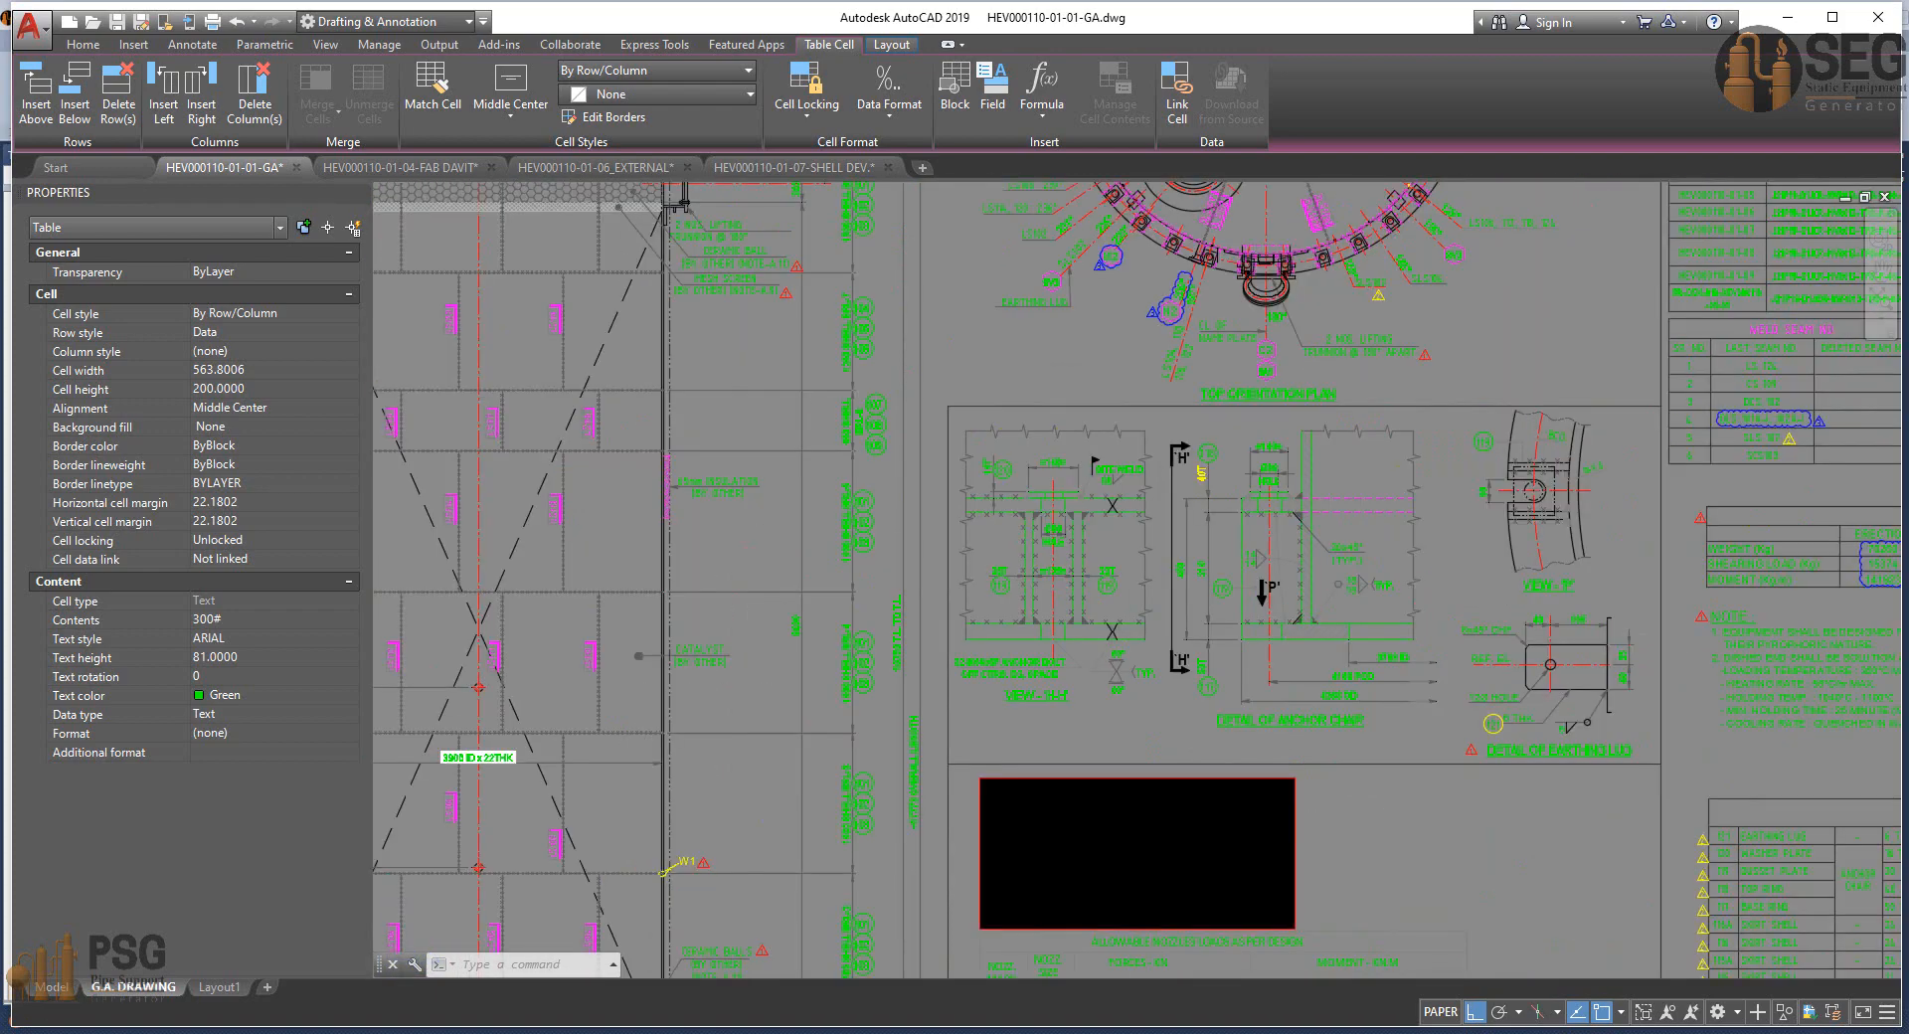
pyautogui.scroll(-2, 1074, 574)
pyautogui.moveTo(1270, 665); pyautogui.dragTo(824, 317, button='middle')
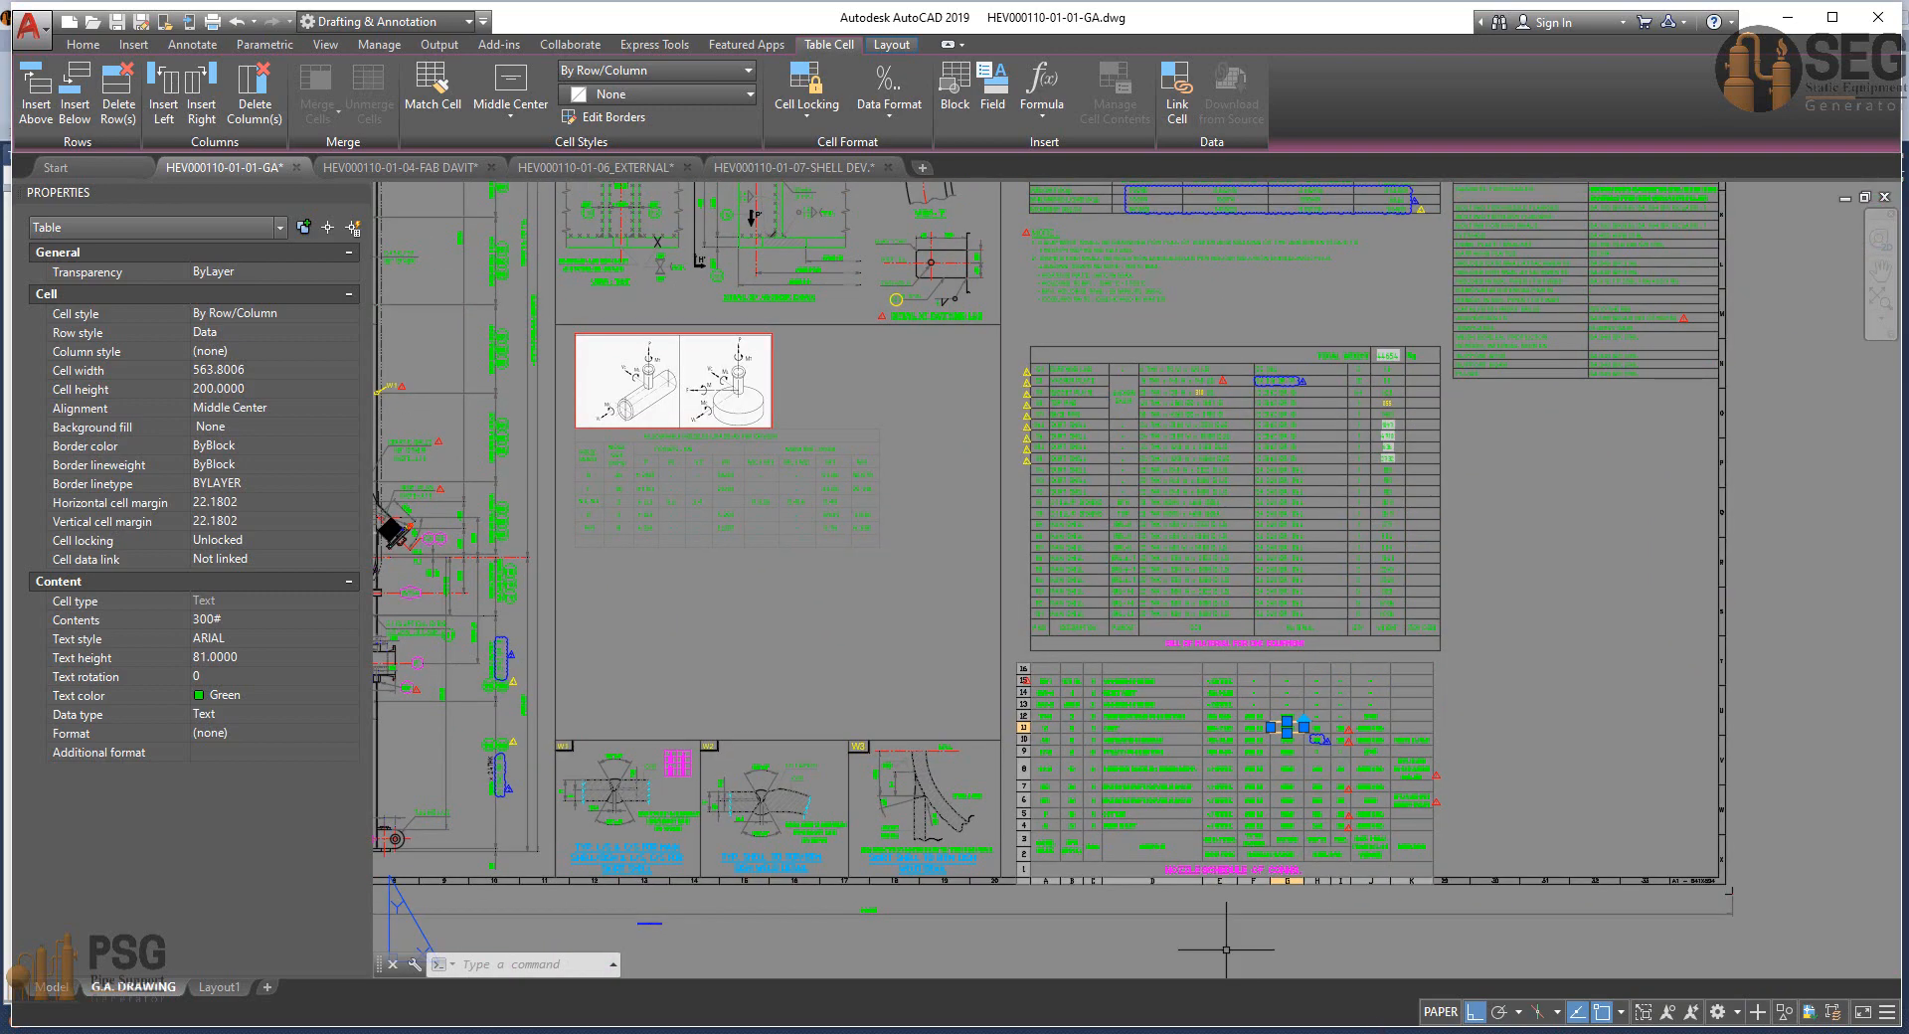
pyautogui.scroll(6, 1223, 945)
pyautogui.moveTo(1223, 946); pyautogui.dragTo(921, 810, button='middle')
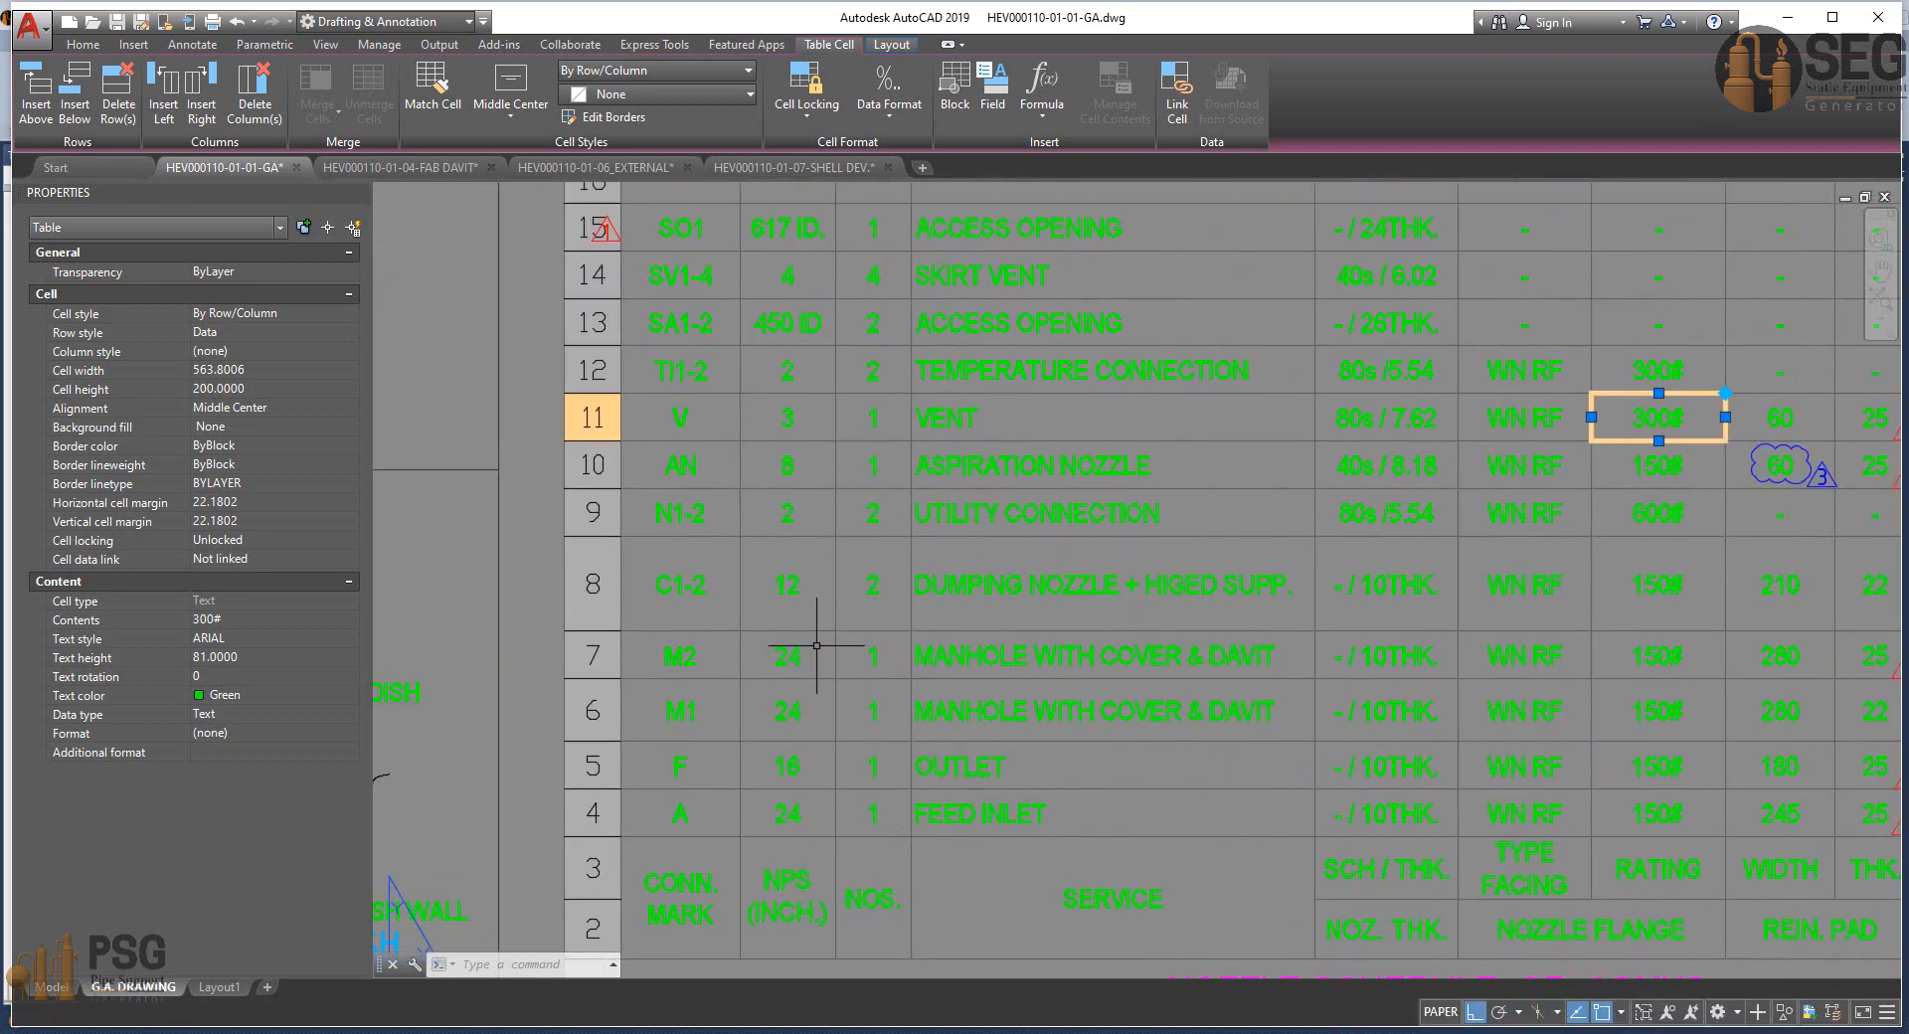
pyautogui.moveTo(1263, 678); pyautogui.dragTo(1187, 672, button='middle')
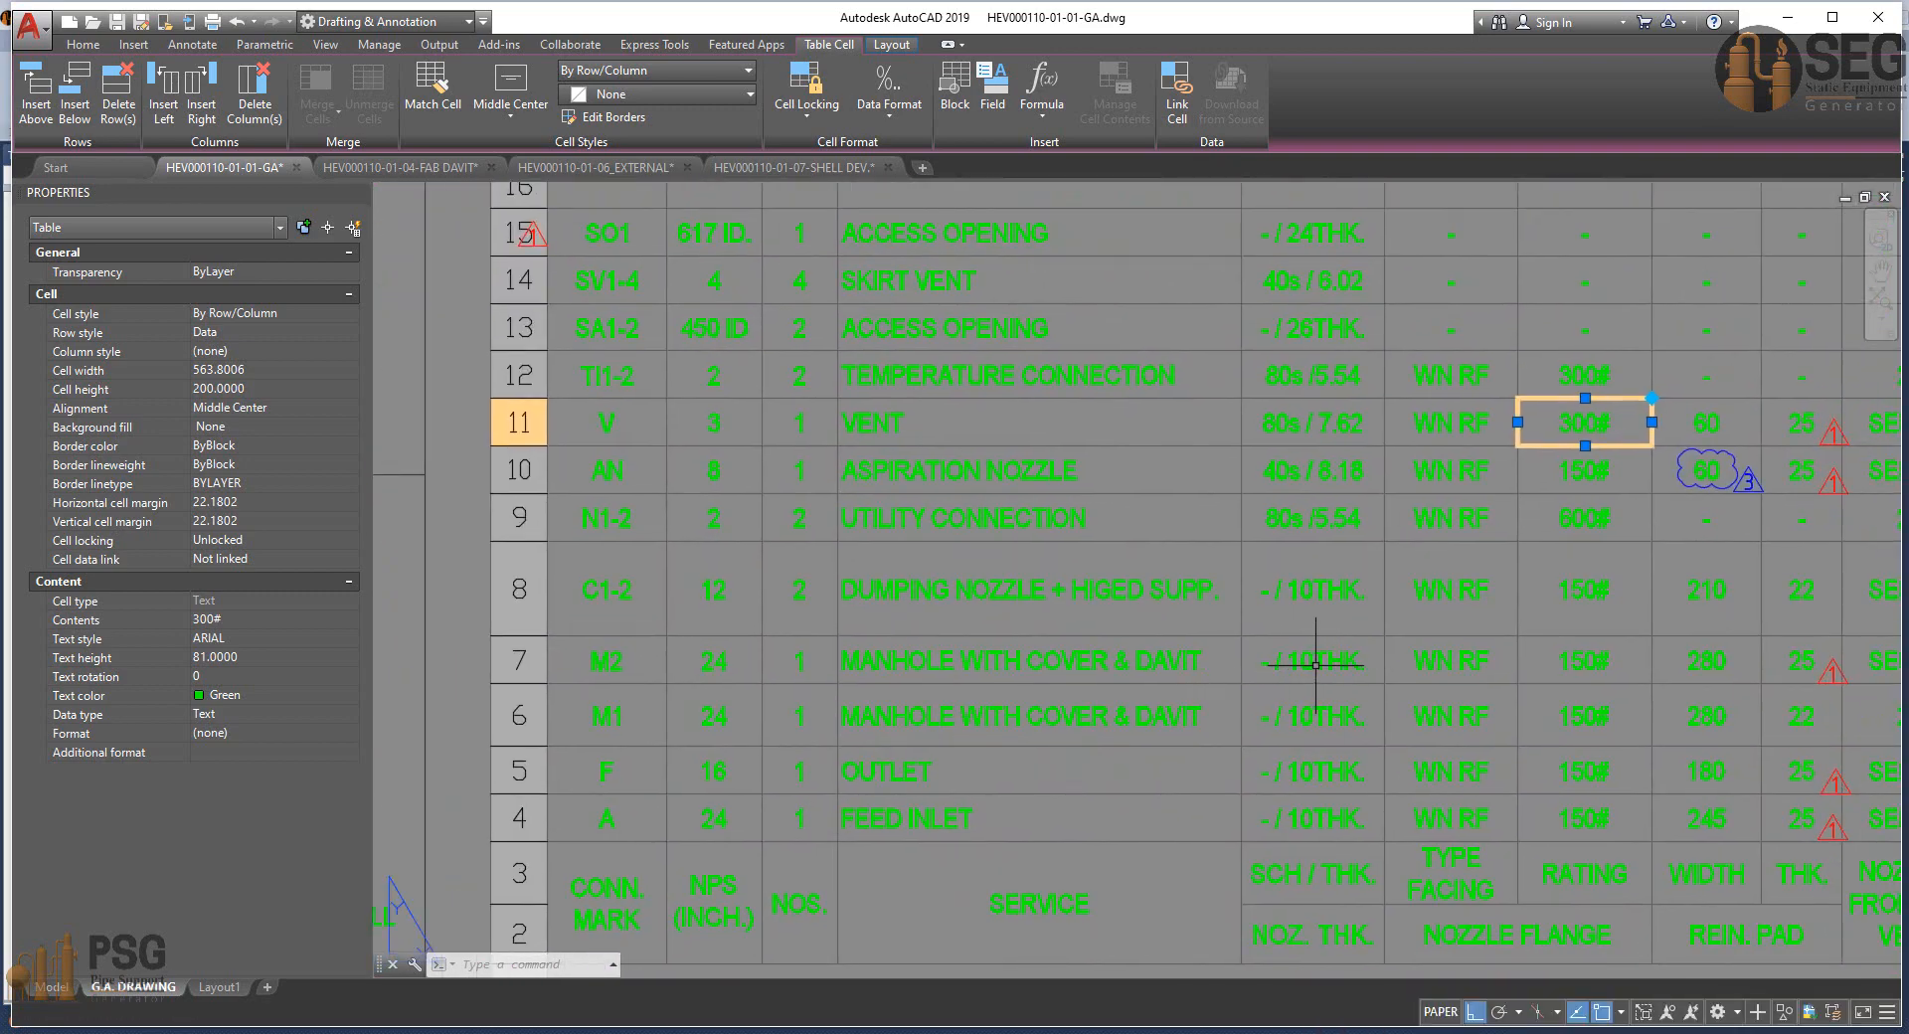
pyautogui.moveTo(1325, 664); pyautogui.dragTo(1233, 653, button='middle')
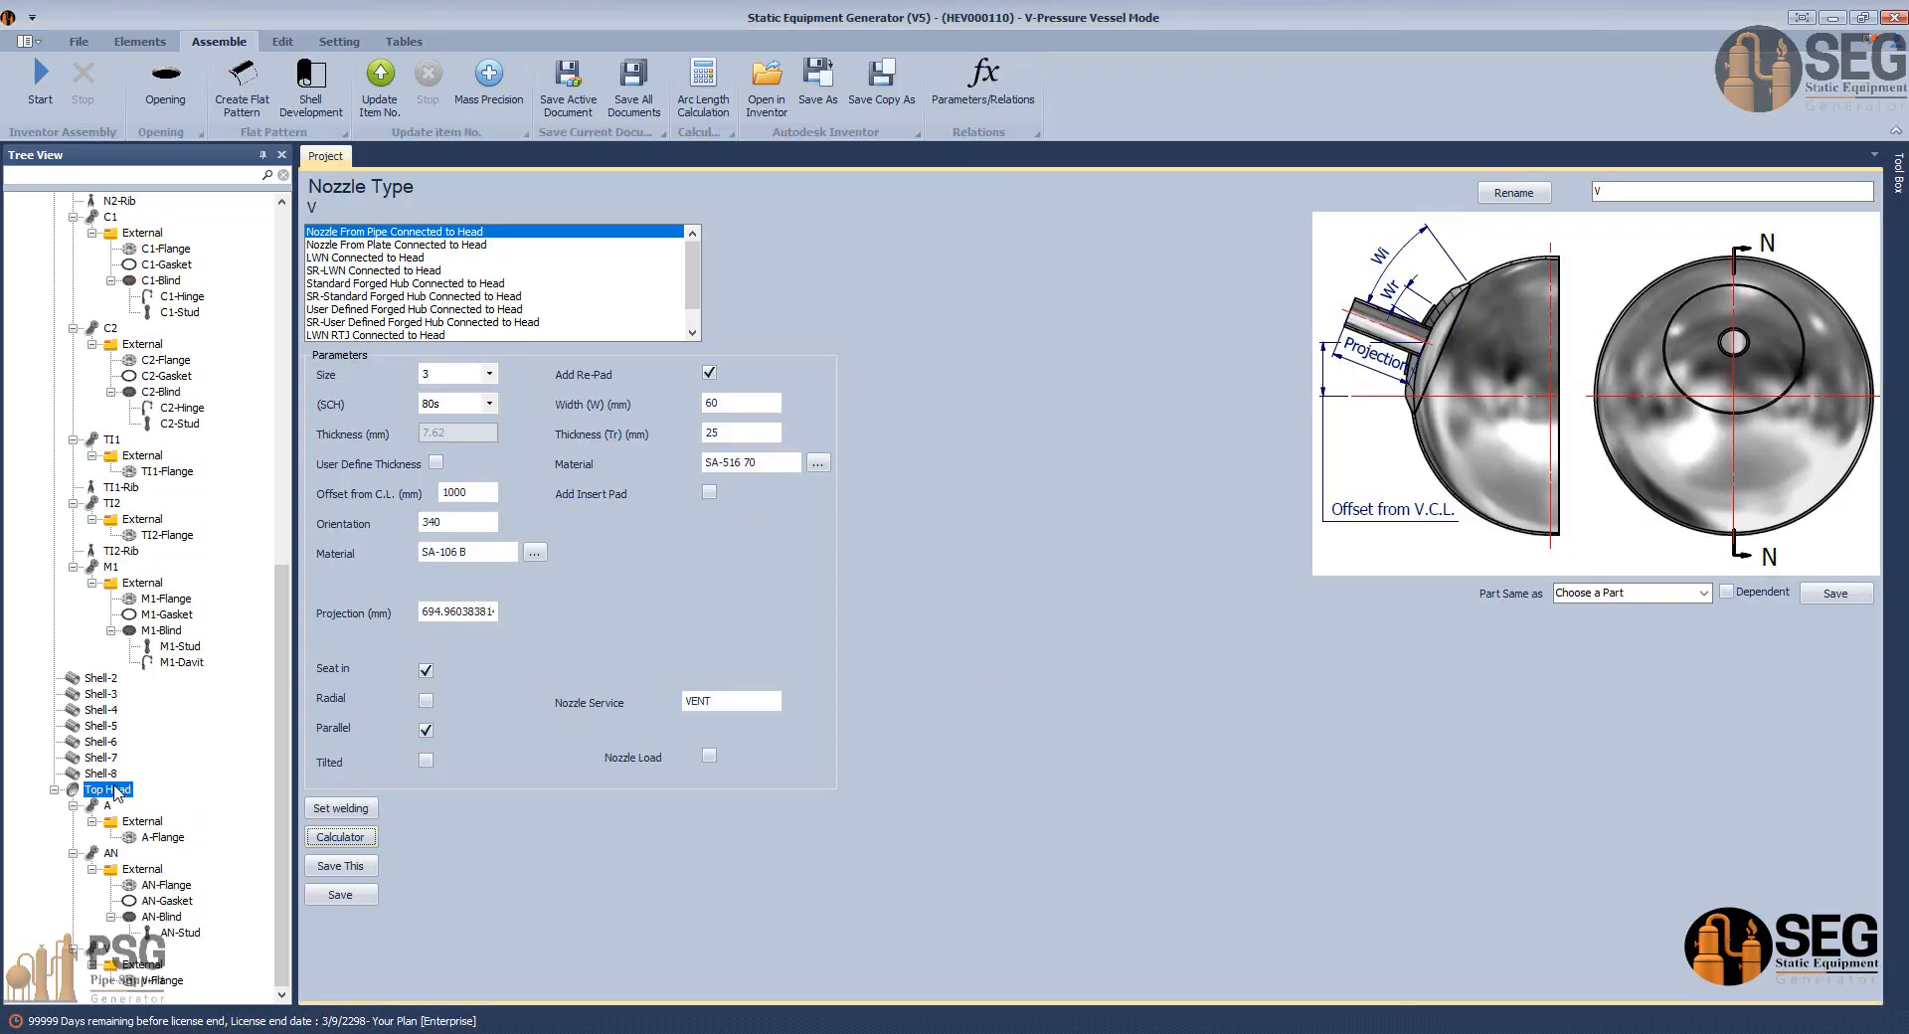
# Add a head nozzle named M2 to the Top Head and set its type to Nozzle From Plate Connected to Head.
pyautogui.click(139, 41)
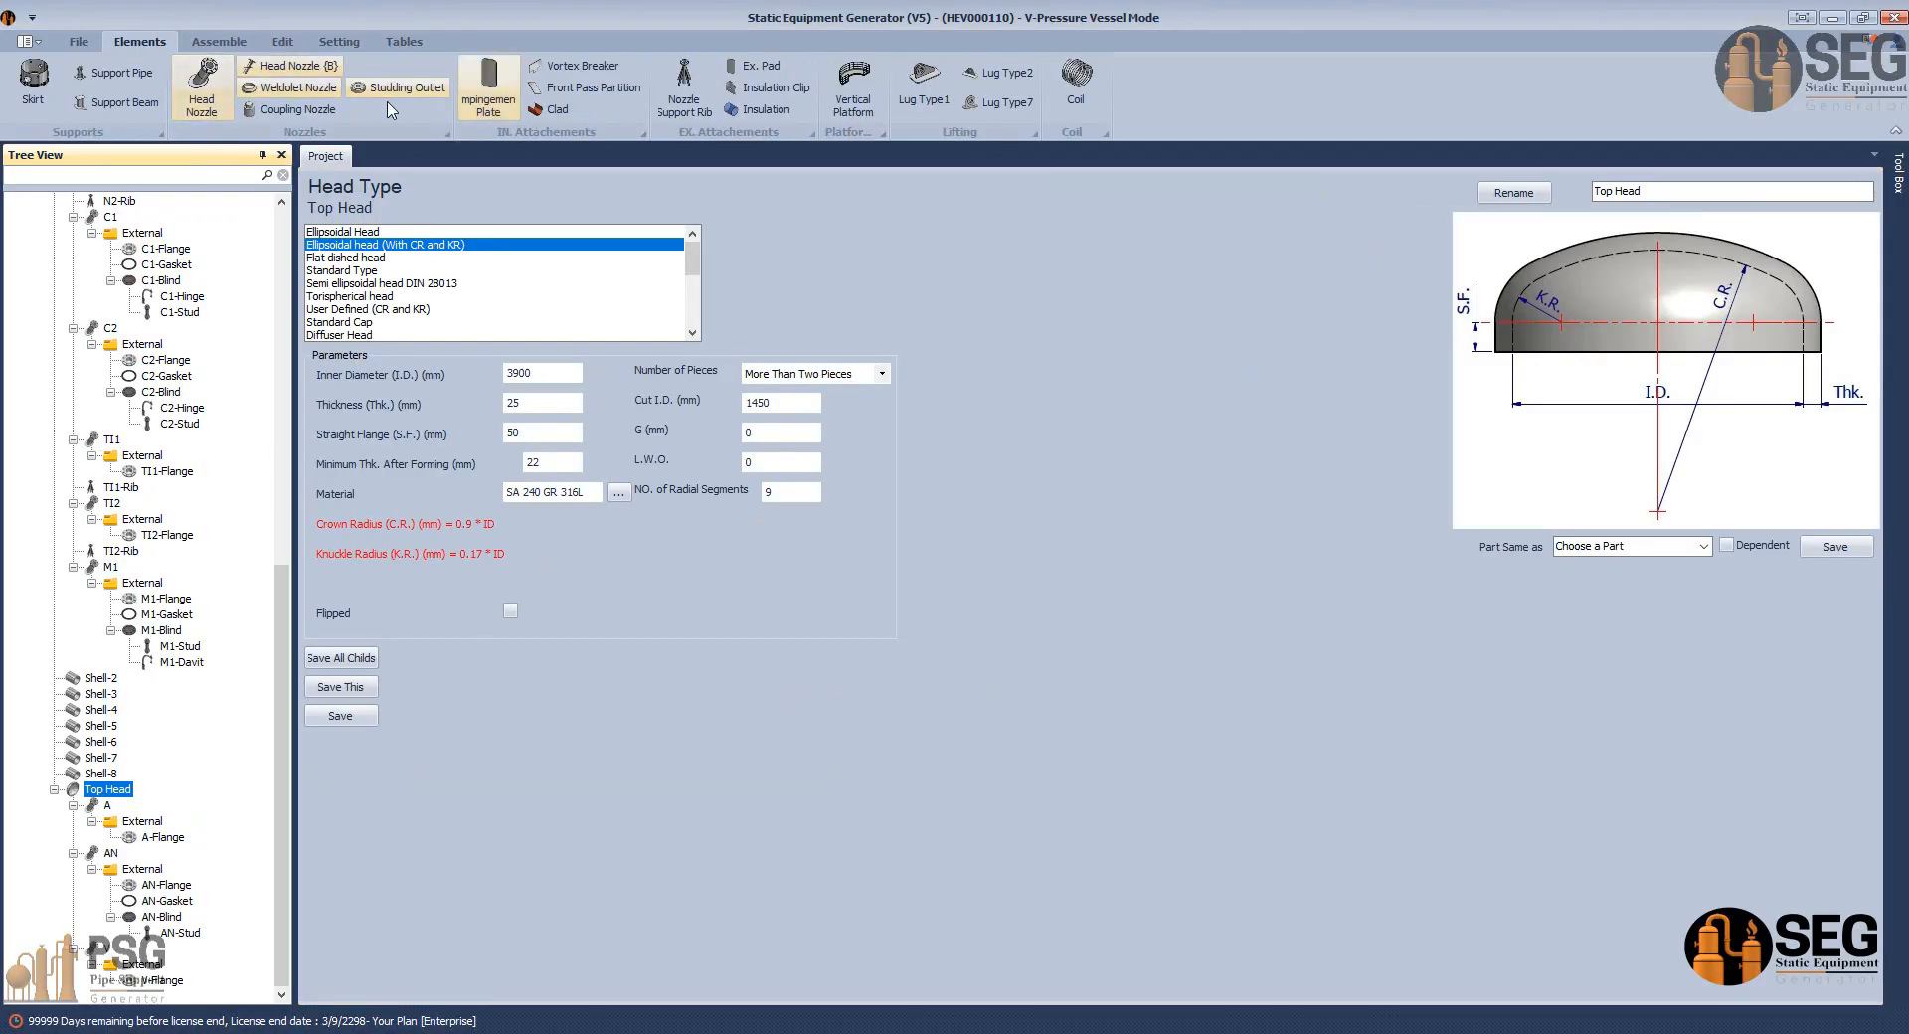
pyautogui.click(204, 89)
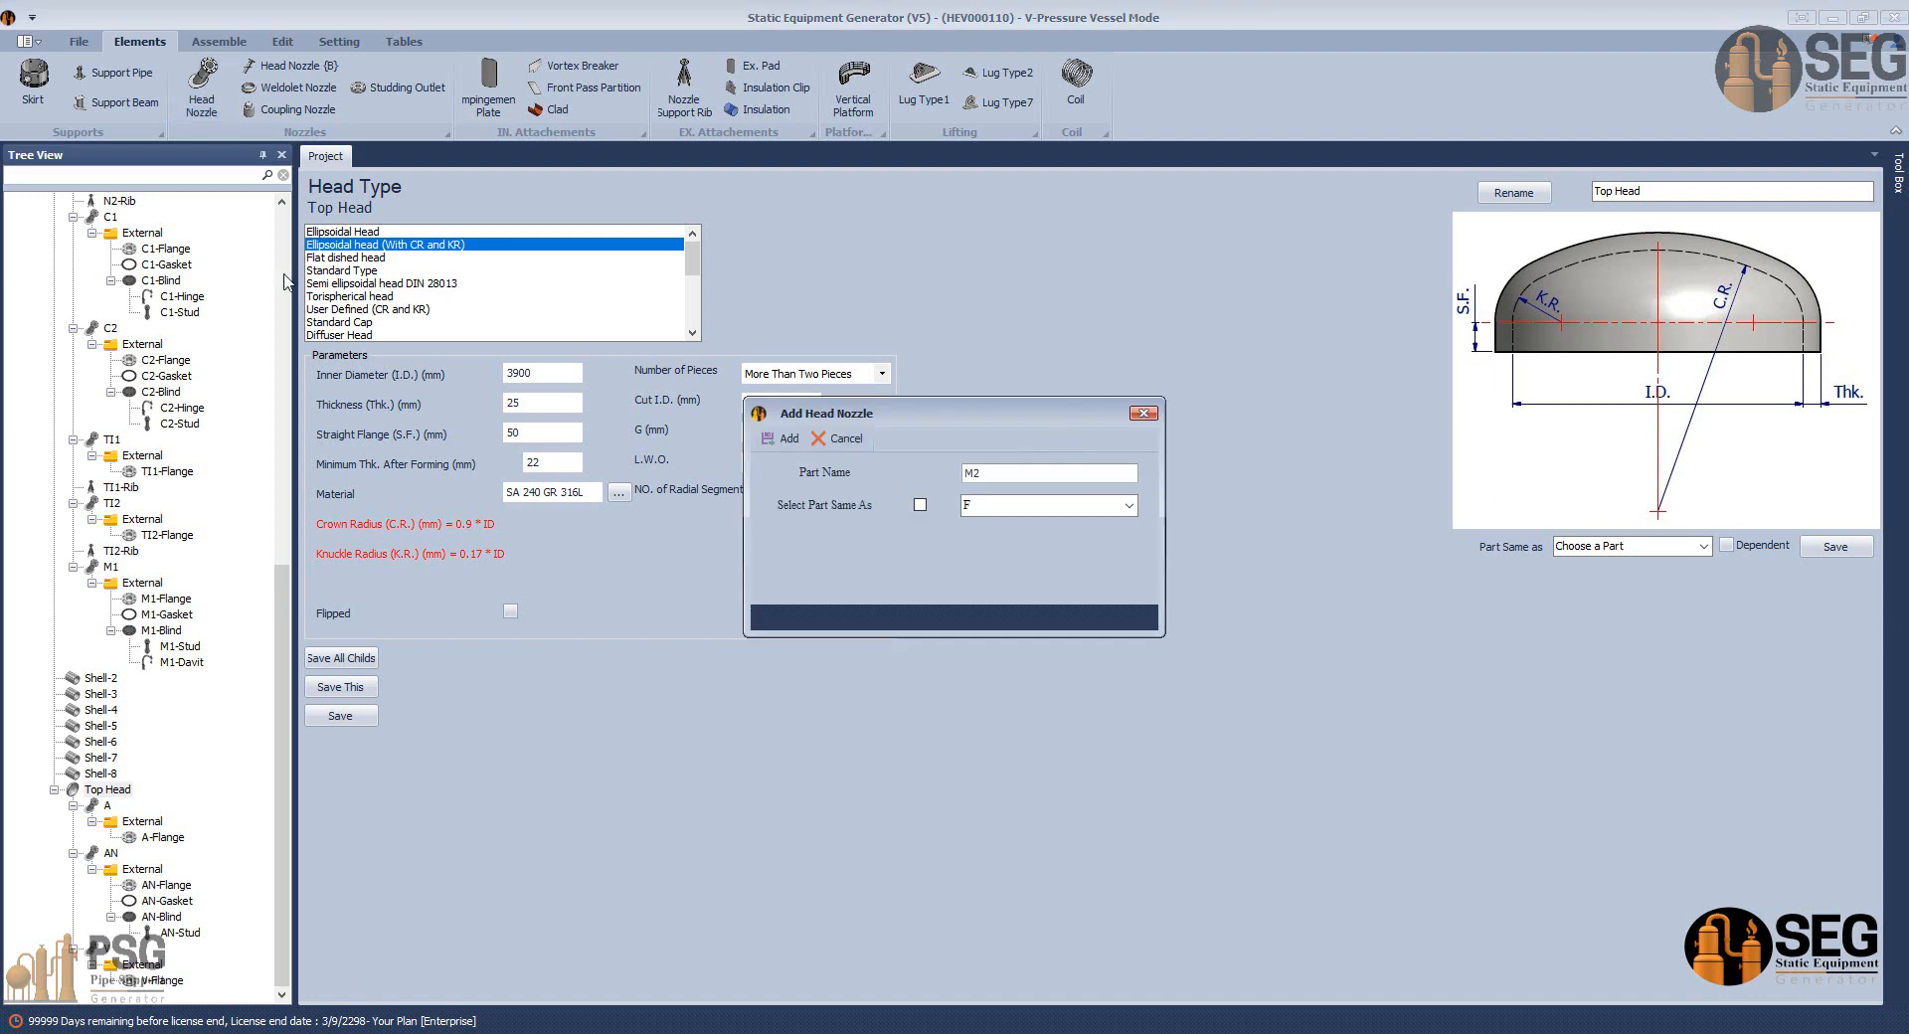
pyautogui.click(782, 437)
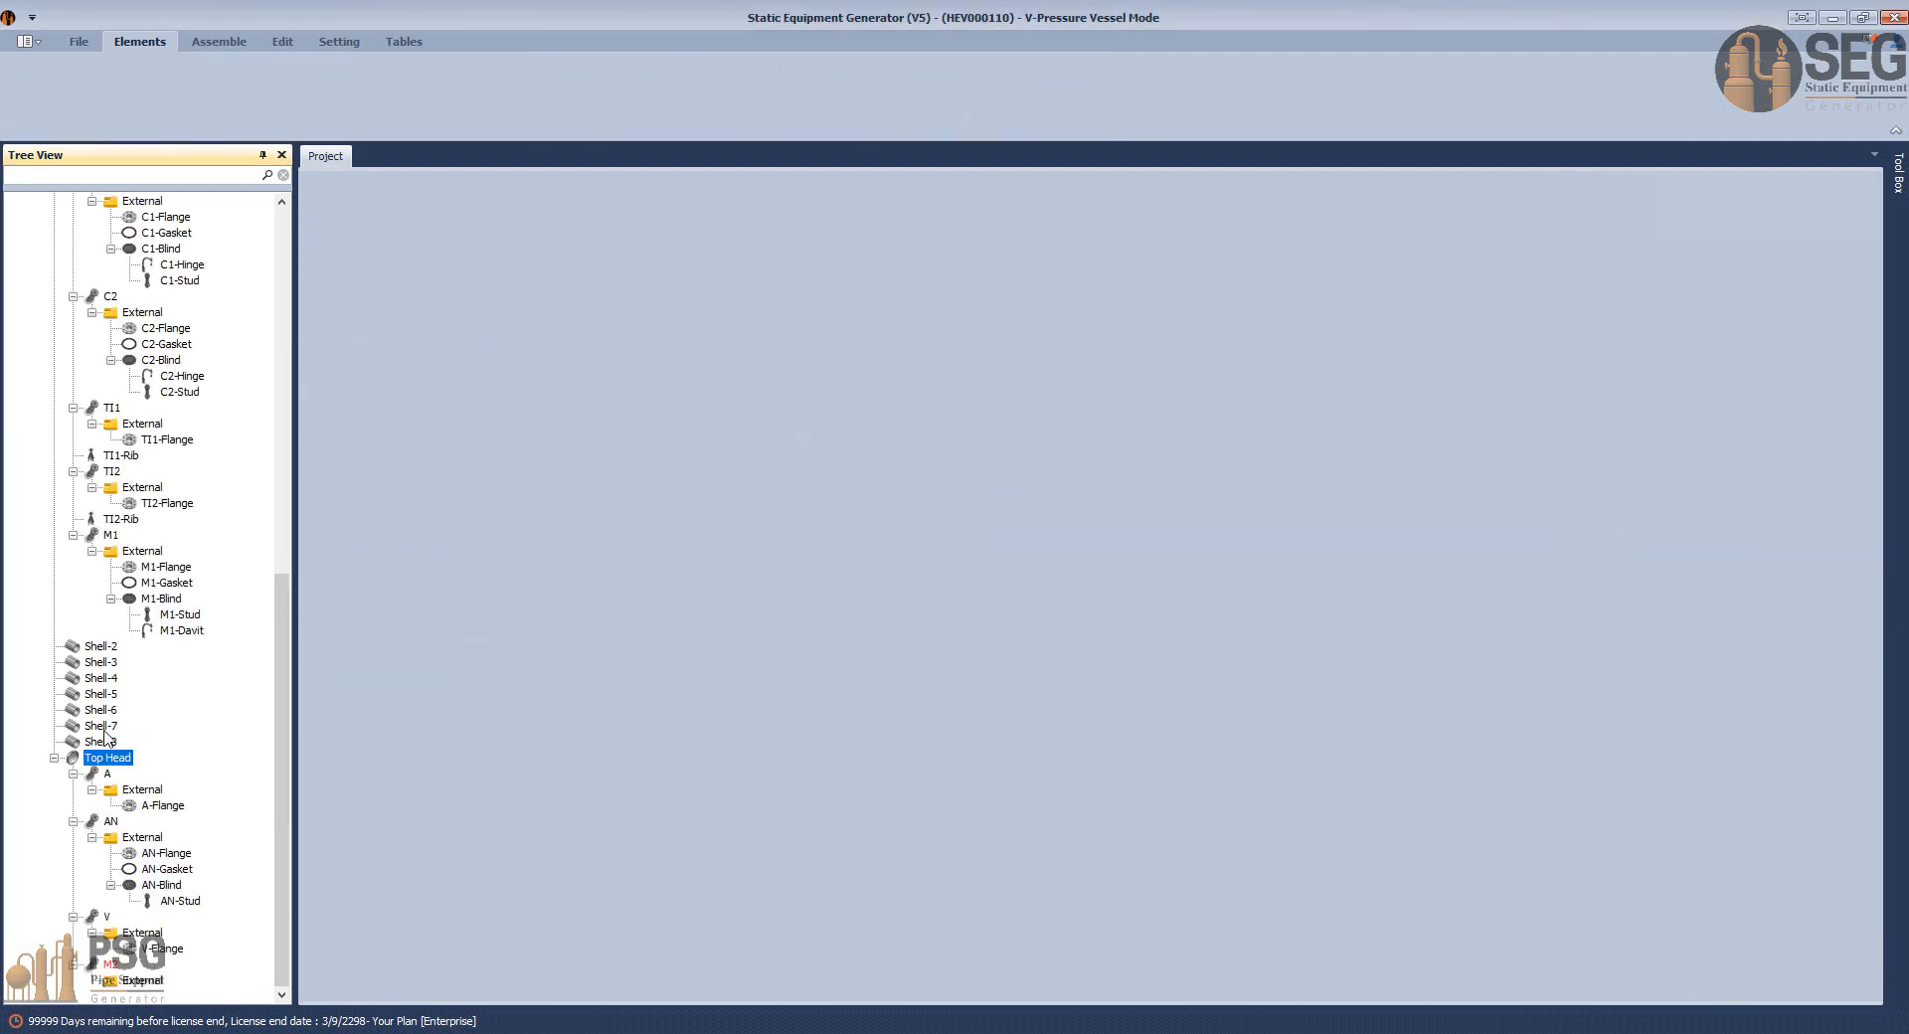
pyautogui.click(113, 964)
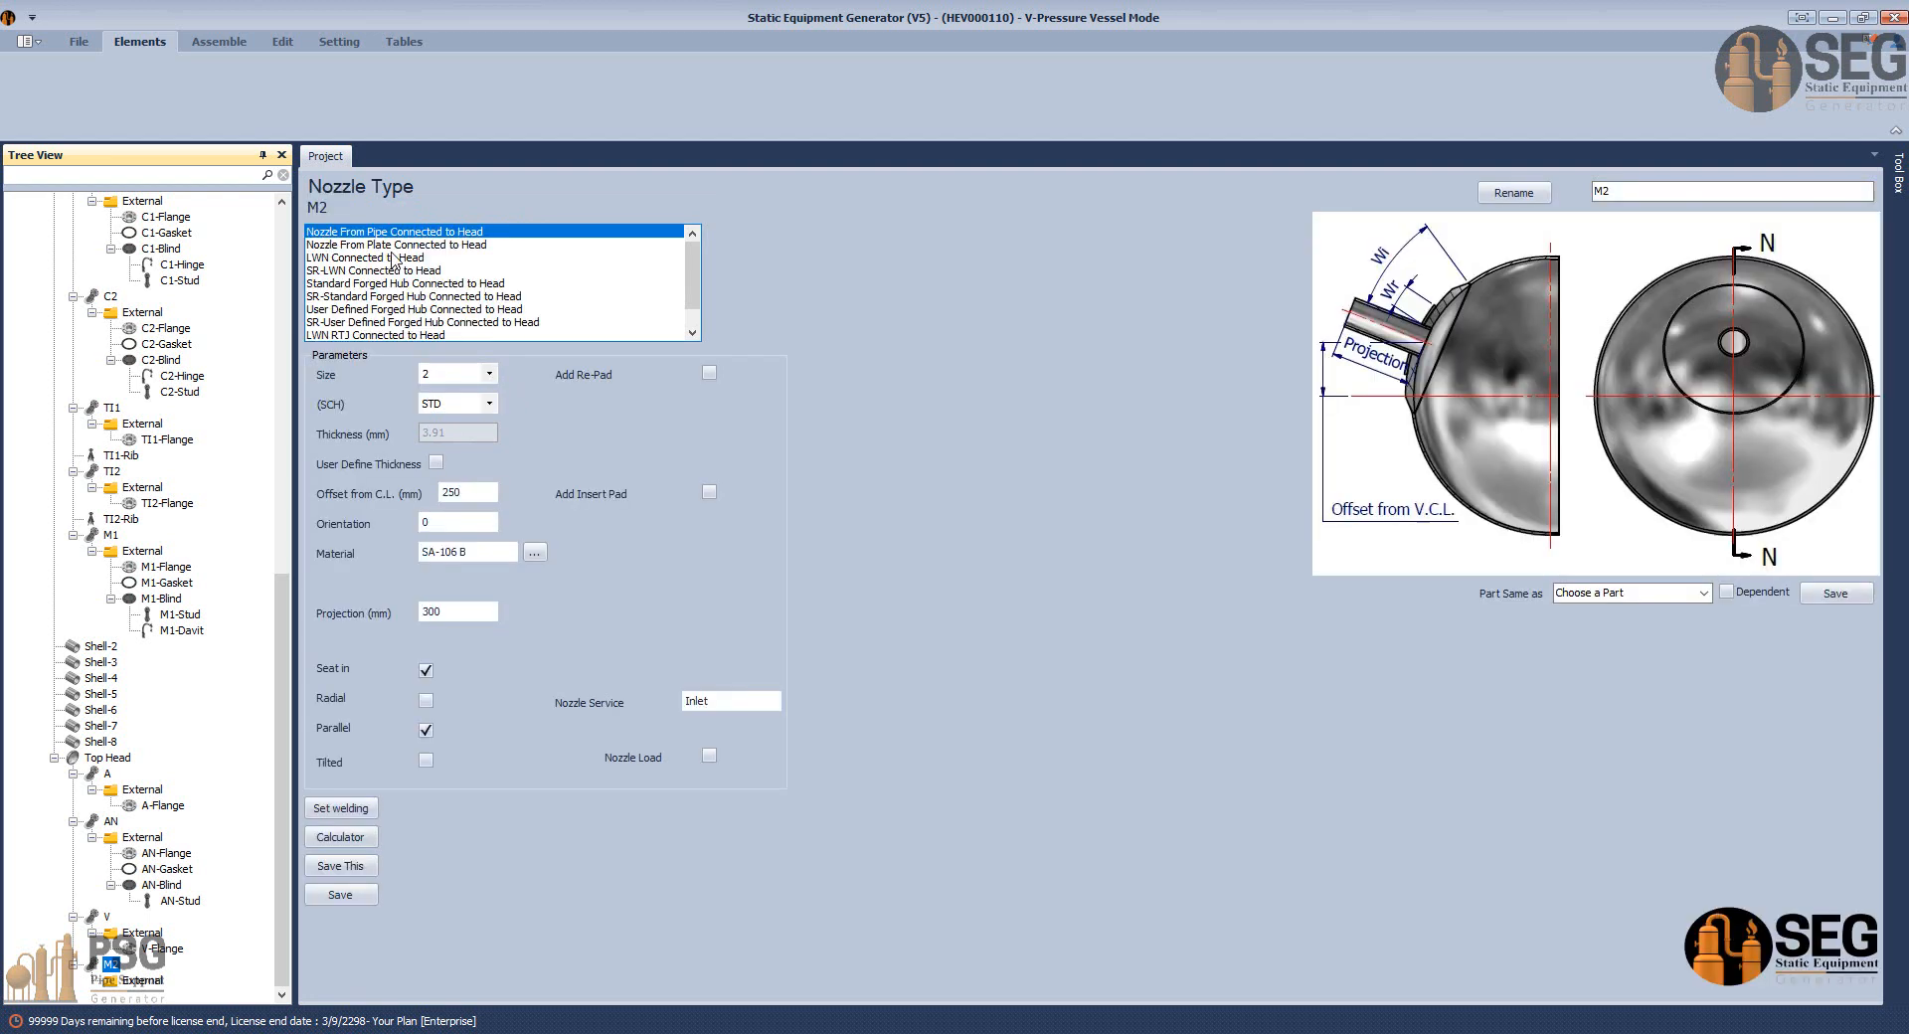
pyautogui.click(394, 244)
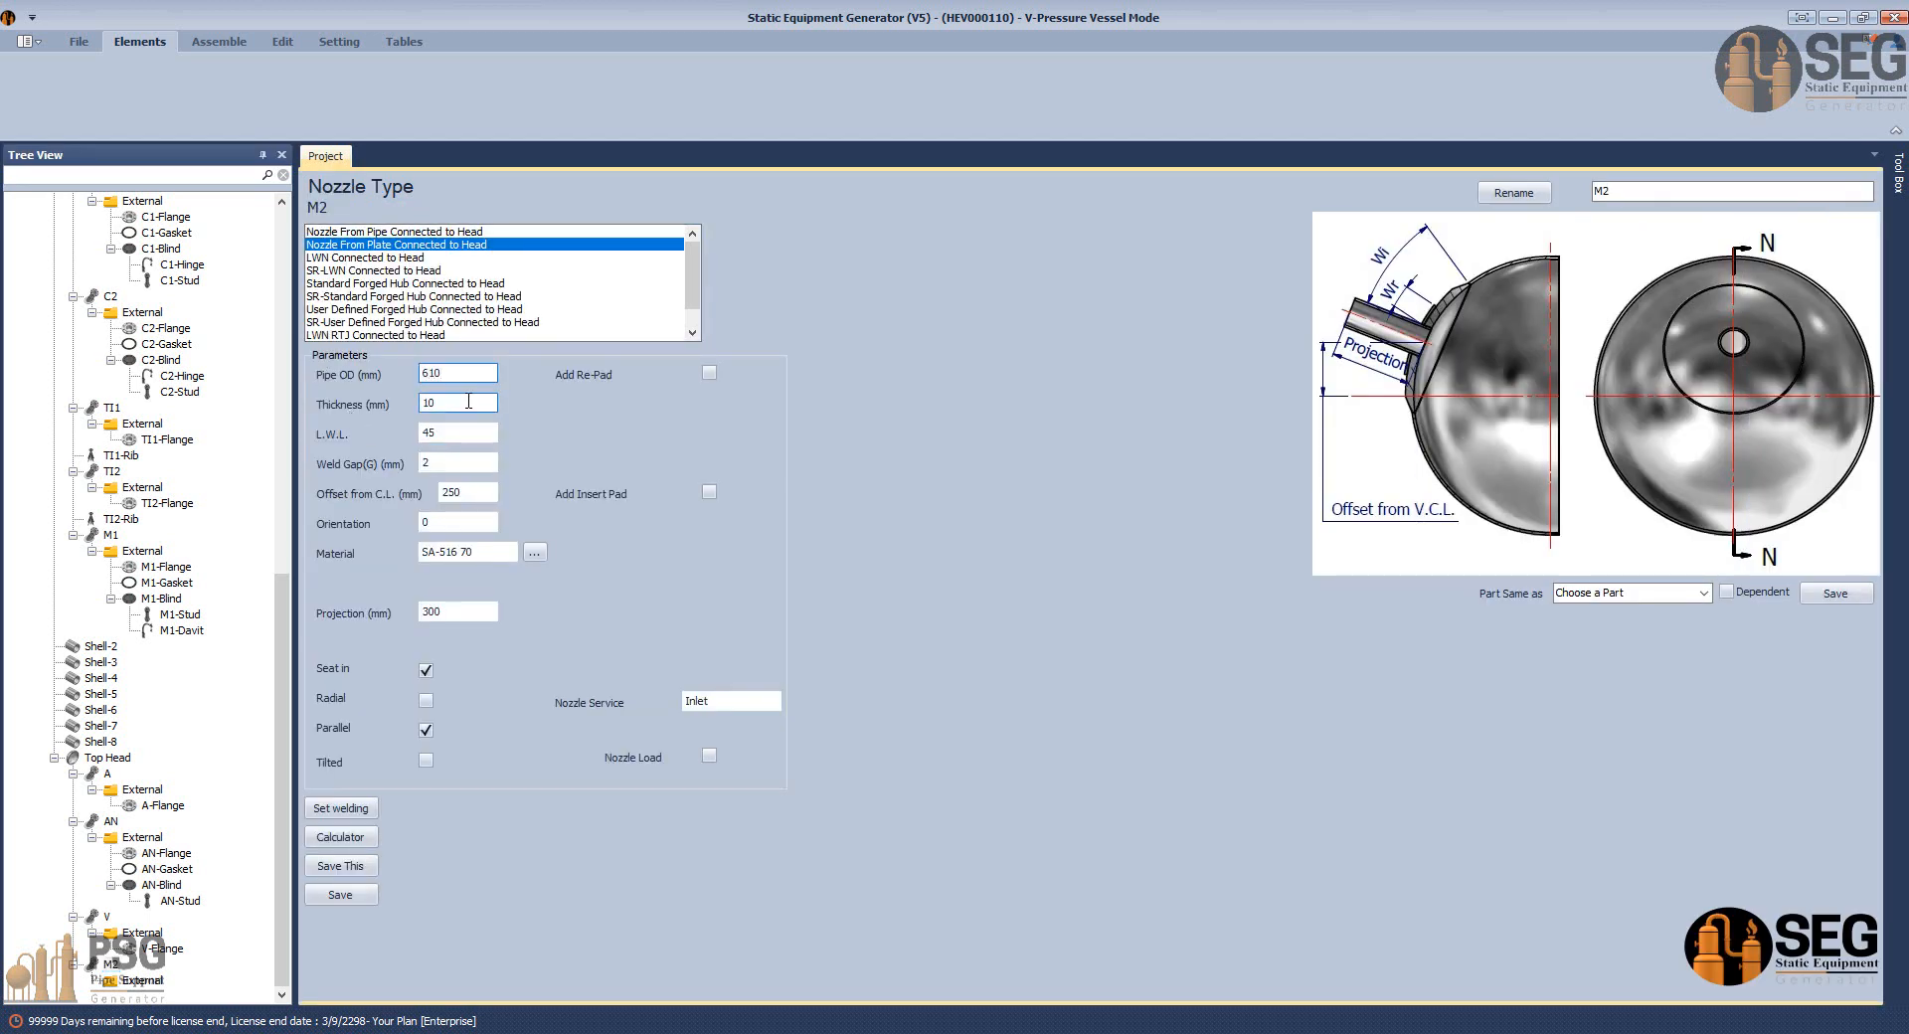
# Look up manhole M2's offset in the AutoCAD GA drawing and set its offset from C.L. to 1200 mm in Static Equipment Generator.
pyautogui.click(456, 431)
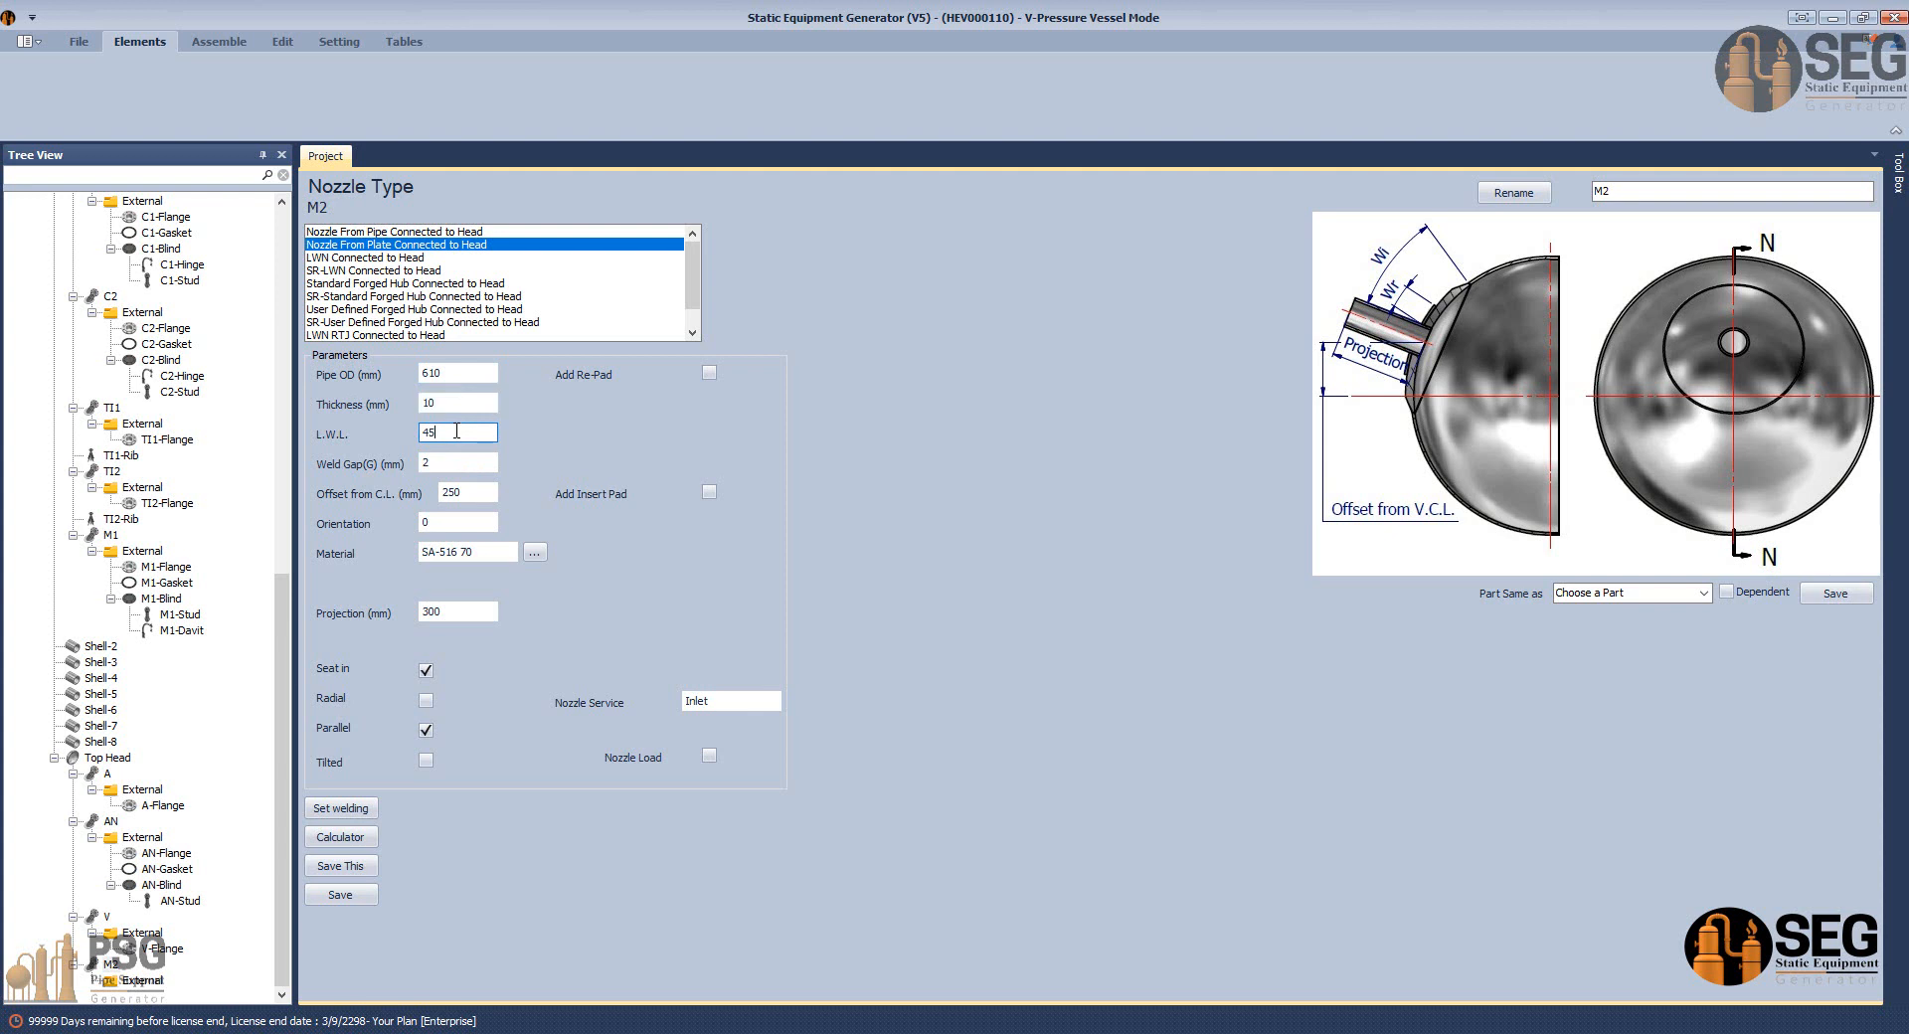
pyautogui.click(477, 493)
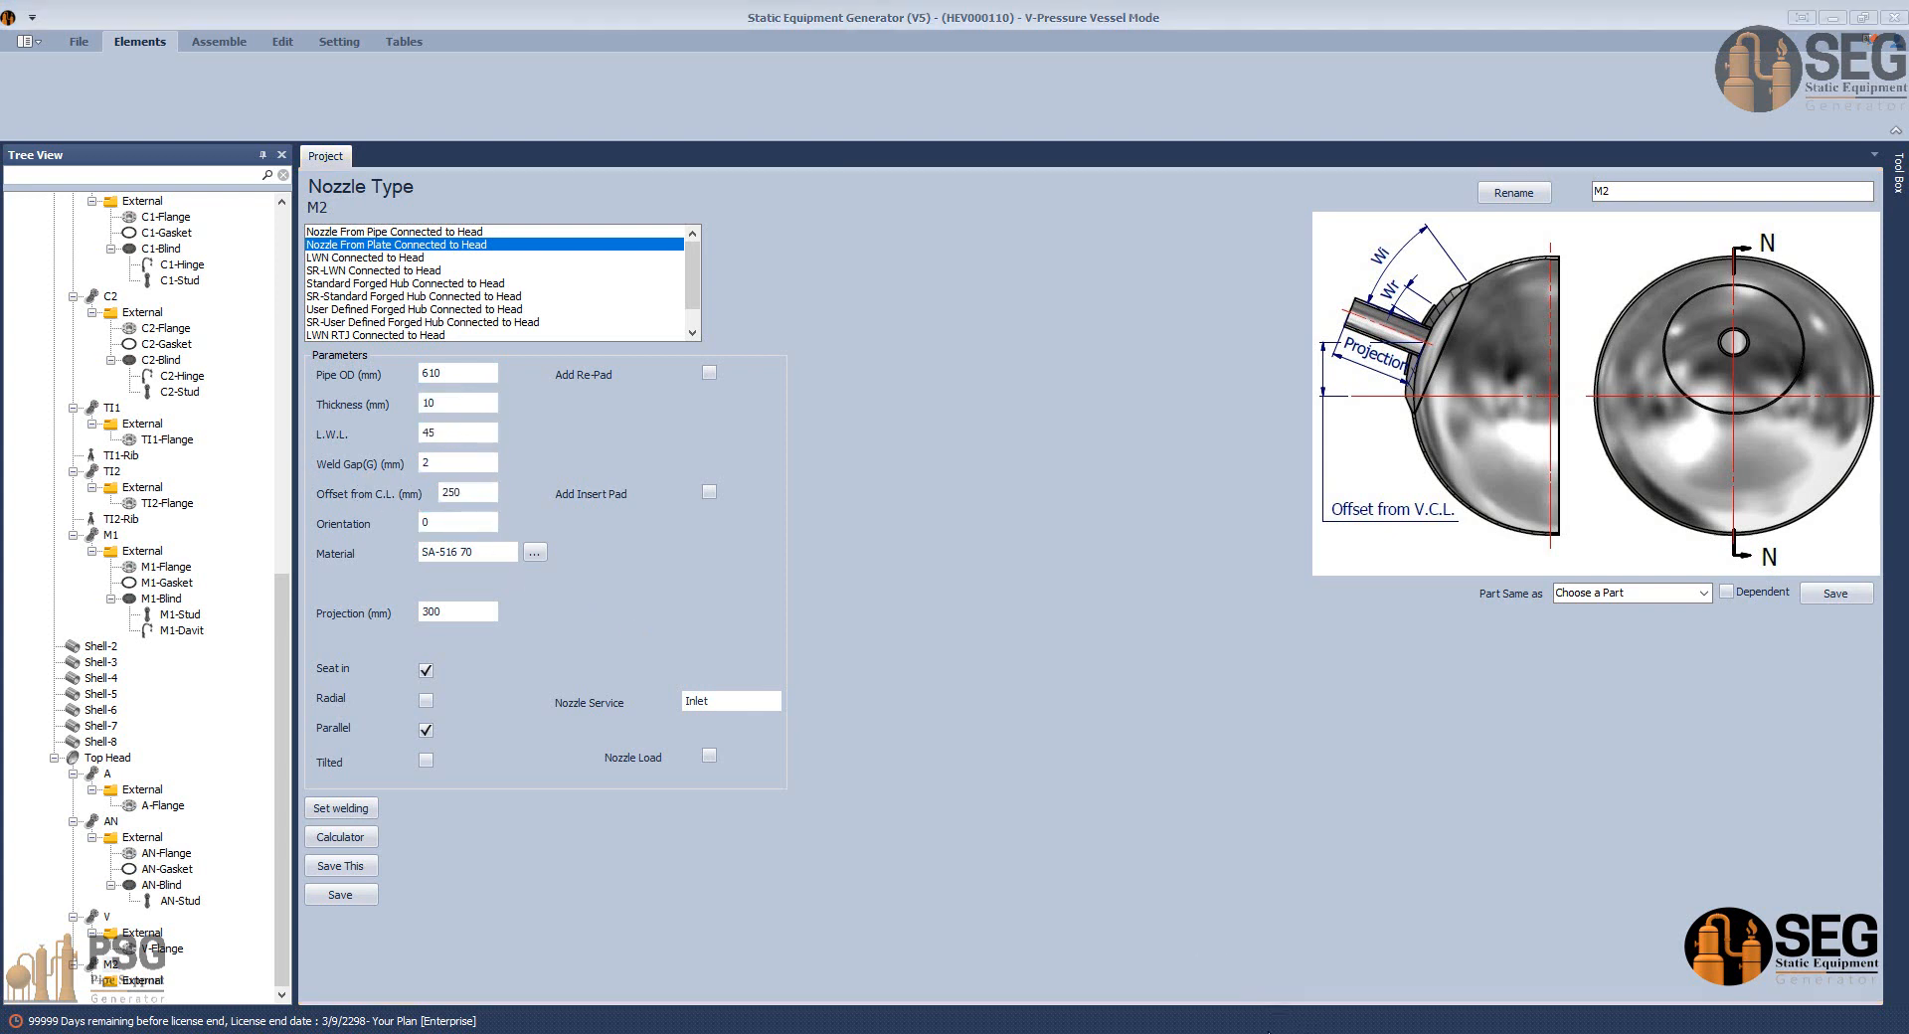
pyautogui.moveTo(1293, 1025)
pyautogui.click(1009, 949)
pyautogui.scroll(-5, 537, 298)
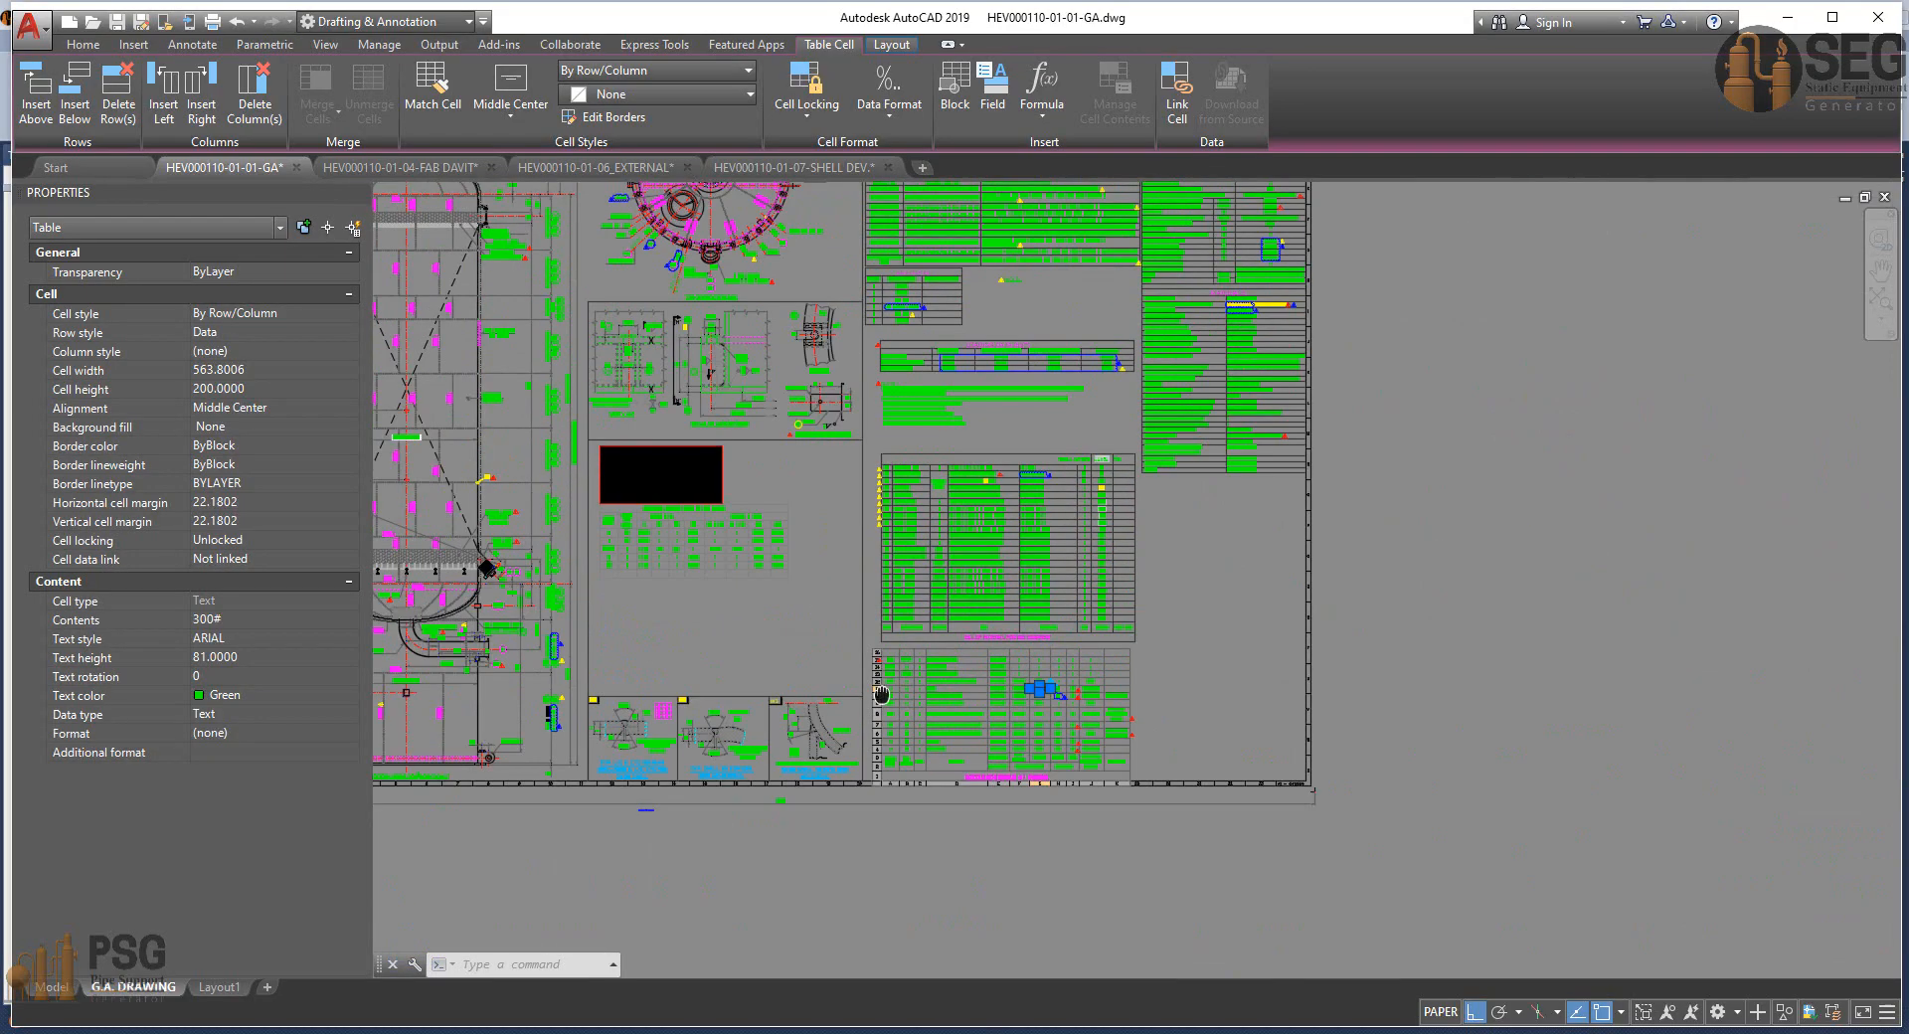
pyautogui.scroll(4, 537, 297)
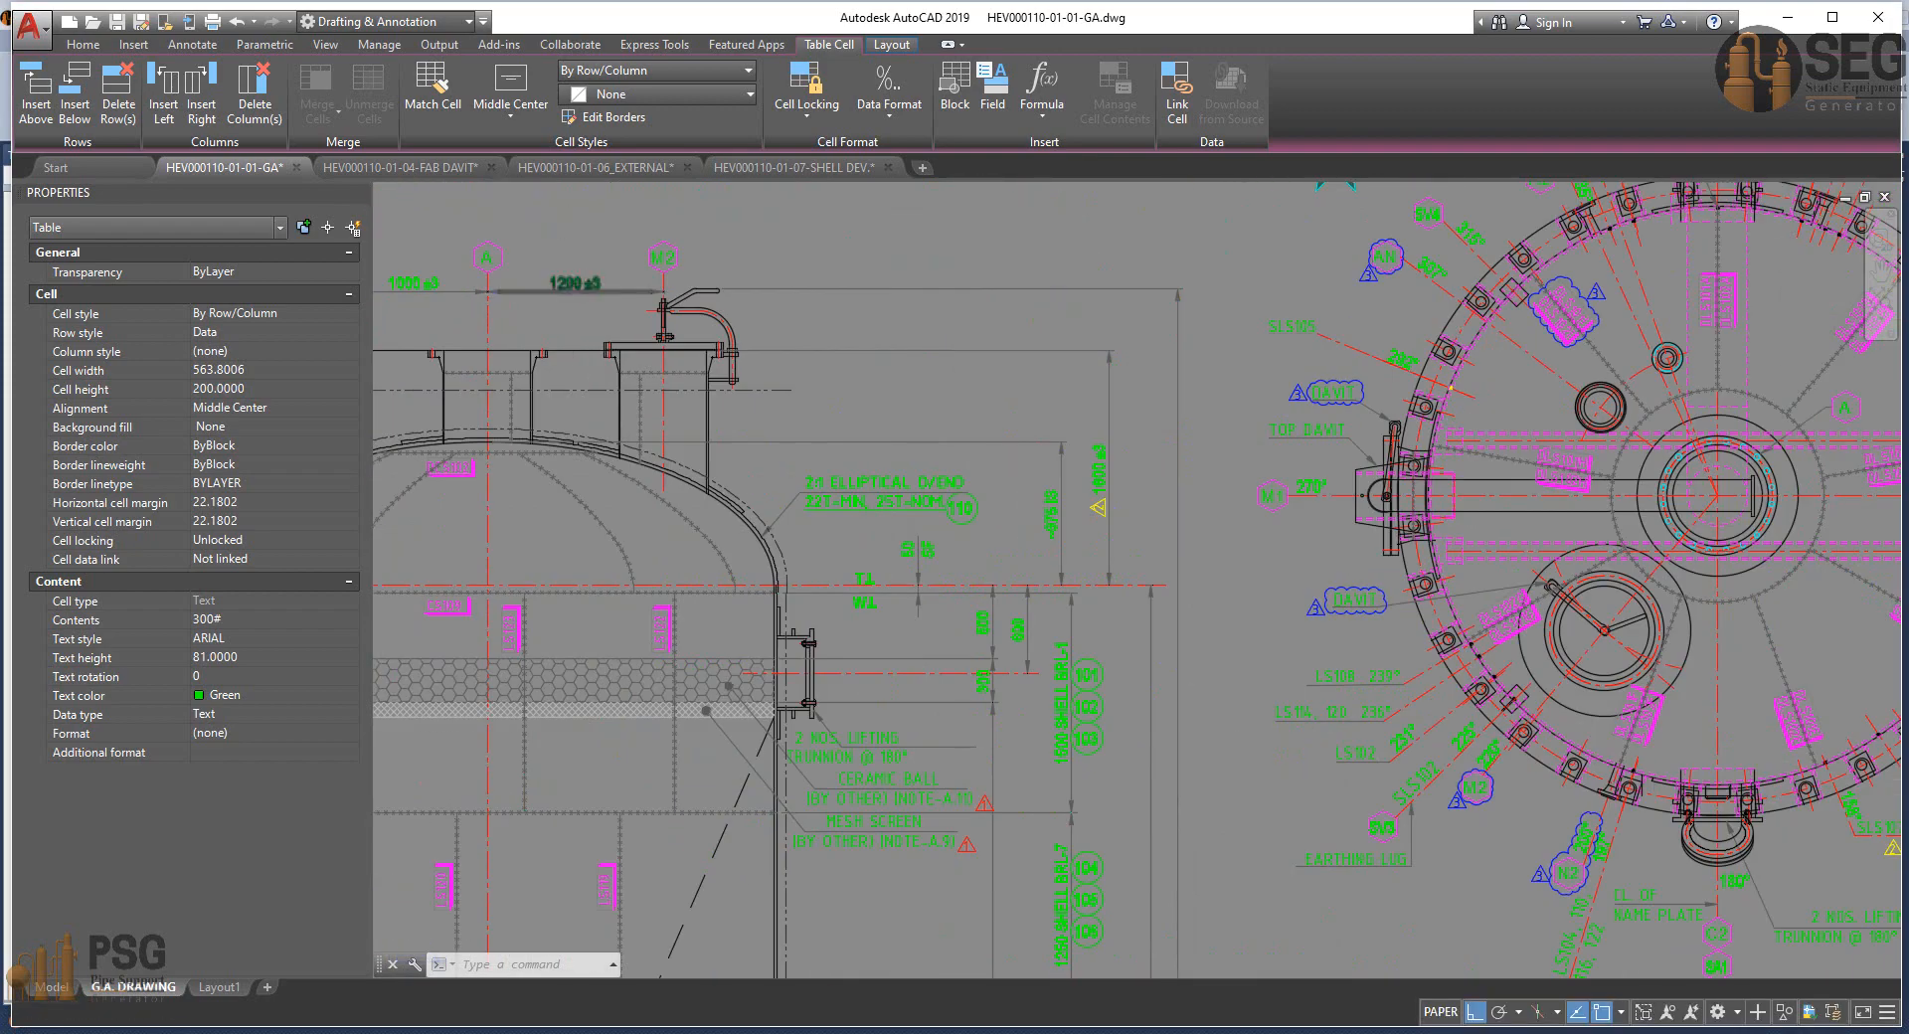
pyautogui.scroll(-6, 537, 297)
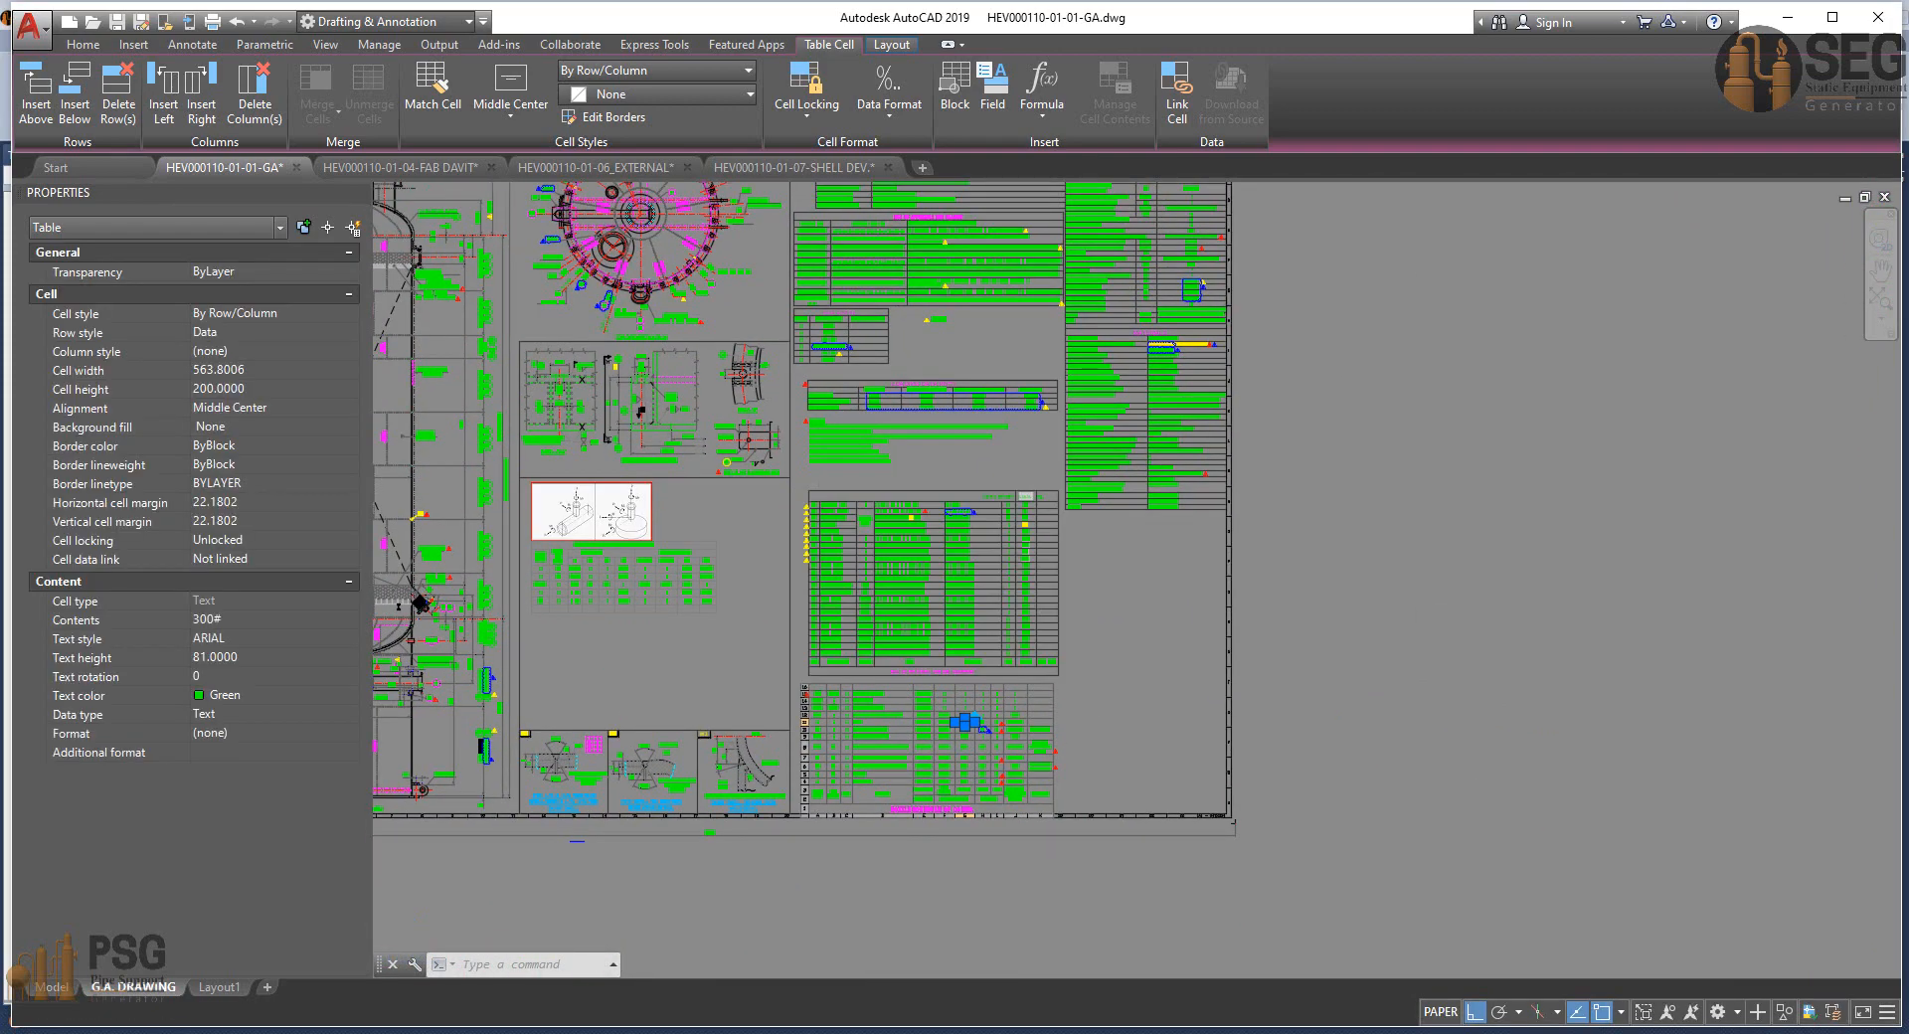
pyautogui.scroll(5, 945, 753)
pyautogui.scroll(3, 916, 789)
pyautogui.scroll(-1, 936, 698)
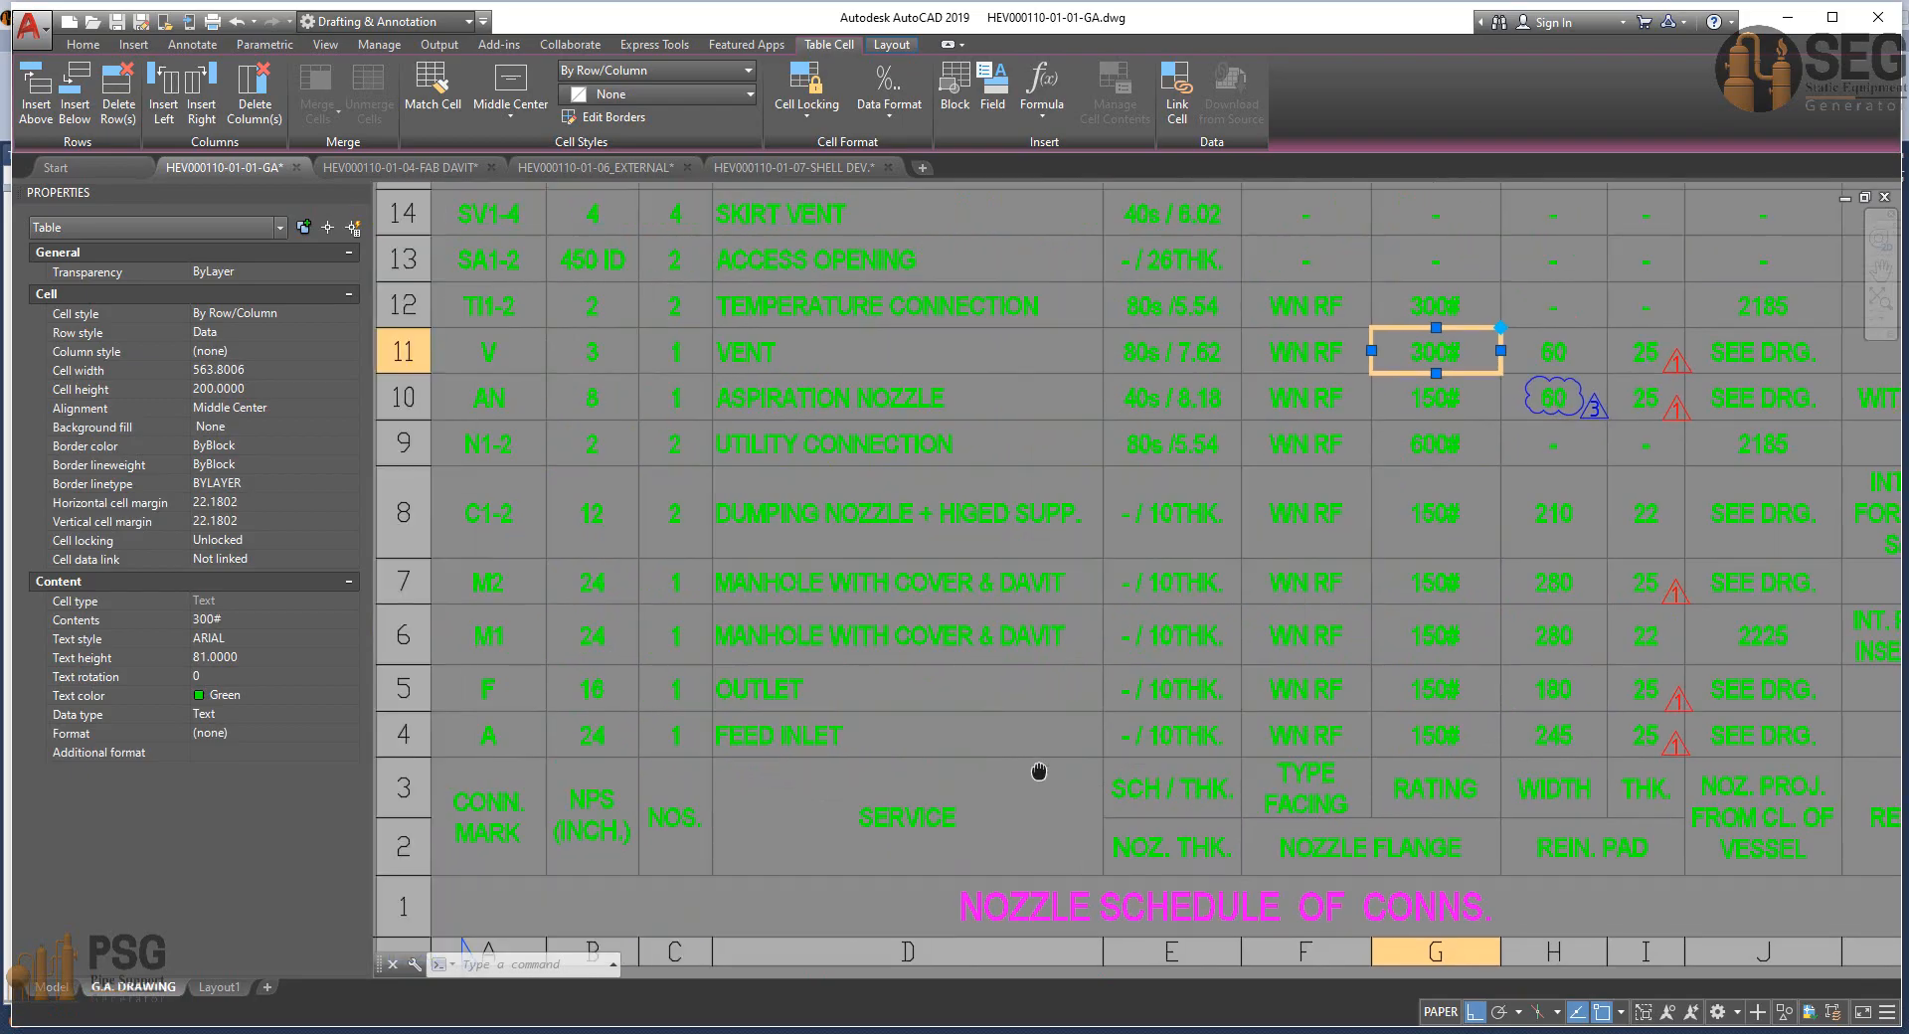
pyautogui.hotkey('alt', 'Tab')
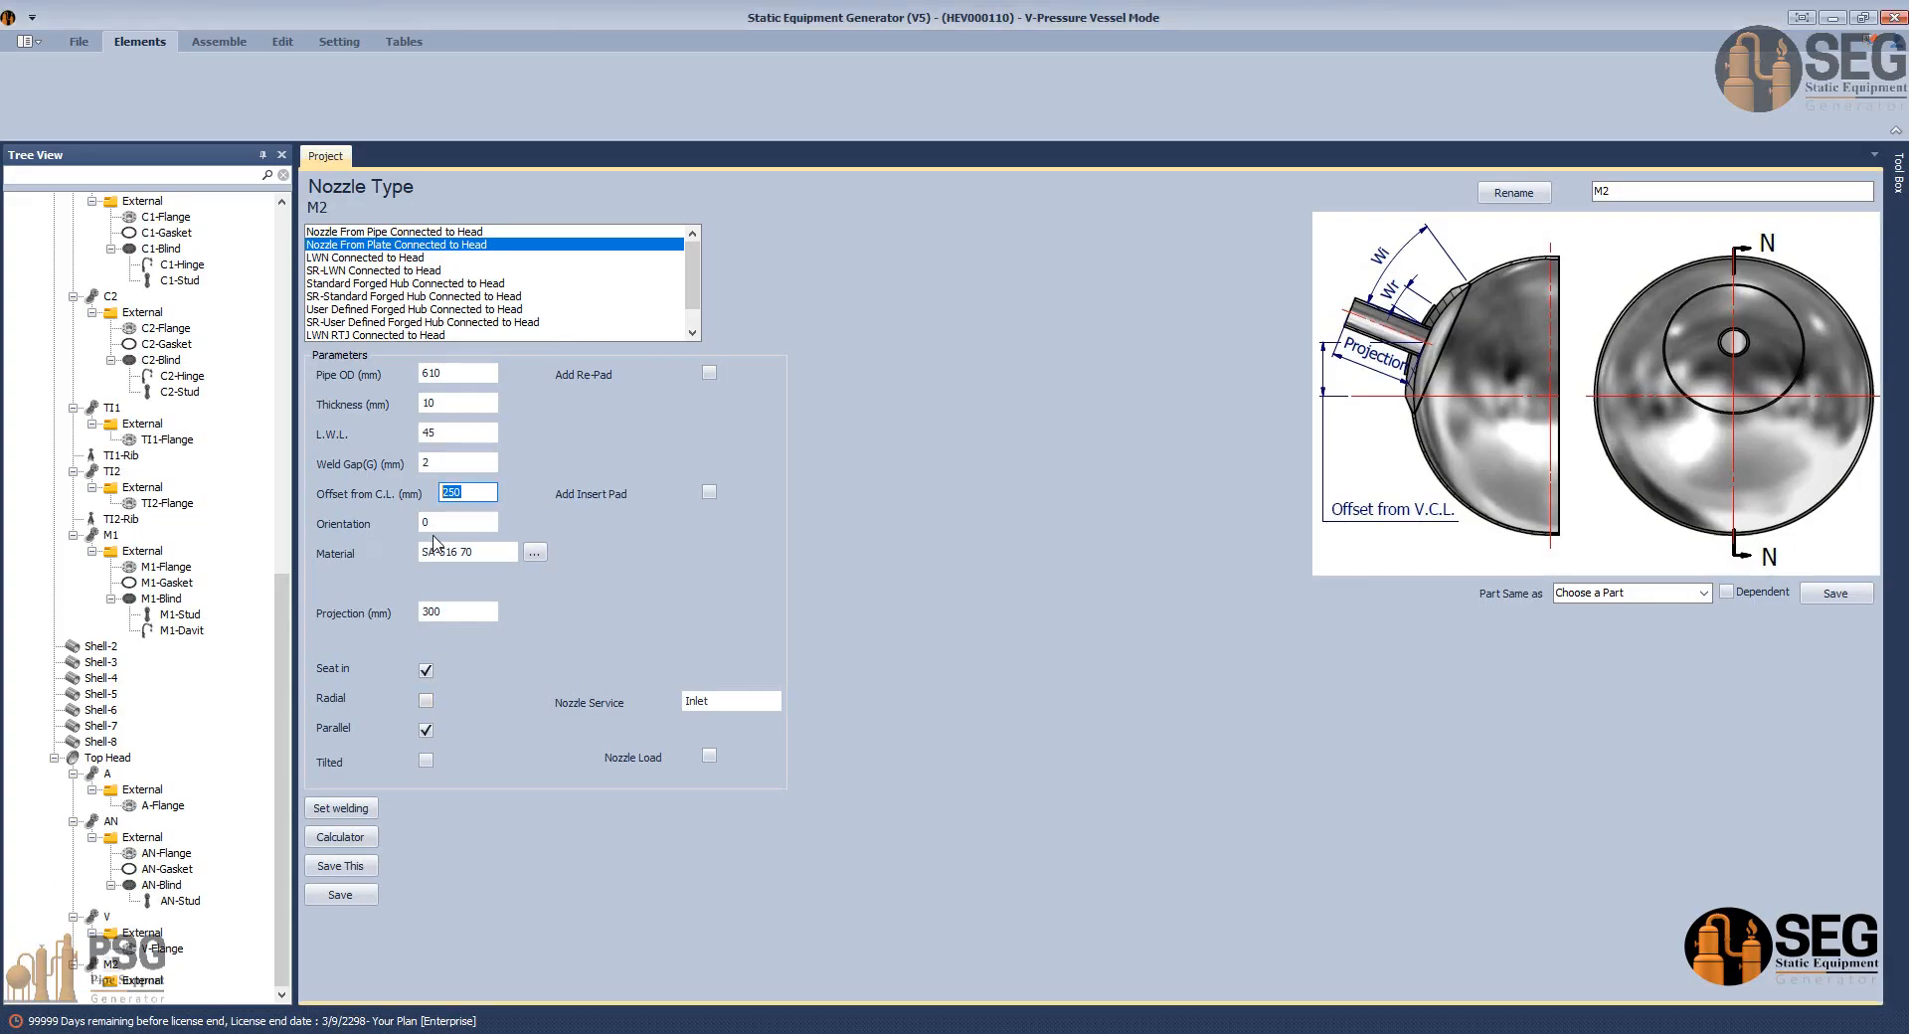
pyautogui.write('1200')
# Find manhole M2's angle in the AutoCAD GA drawing's plan view and set its orientation to 220 in Static Equipment Generator.
pyautogui.moveTo(1333, 1033)
pyautogui.click(1006, 973)
pyautogui.scroll(-6, 1004, 616)
pyautogui.moveTo(1027, 650); pyautogui.dragTo(1018, 1033, button='middle')
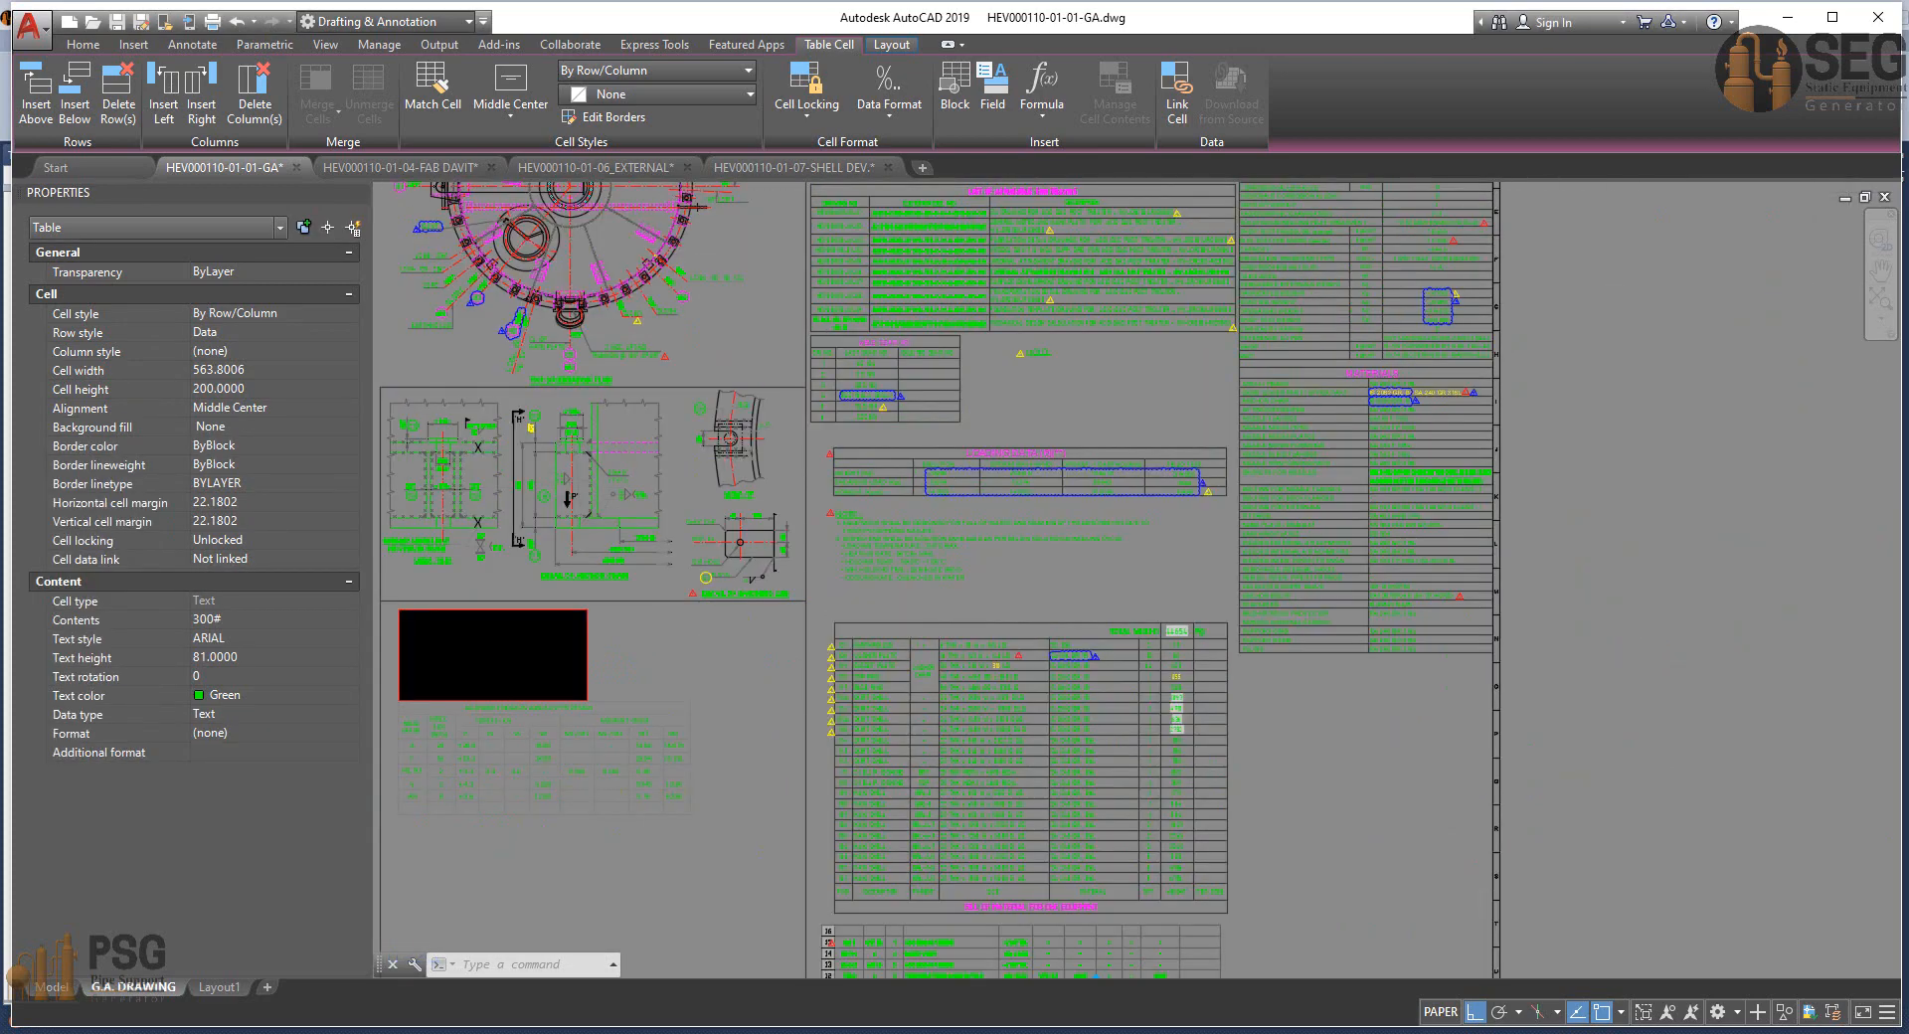
pyautogui.moveTo(542, 392); pyautogui.dragTo(542, 517, button='middle')
pyautogui.scroll(6, 537, 514)
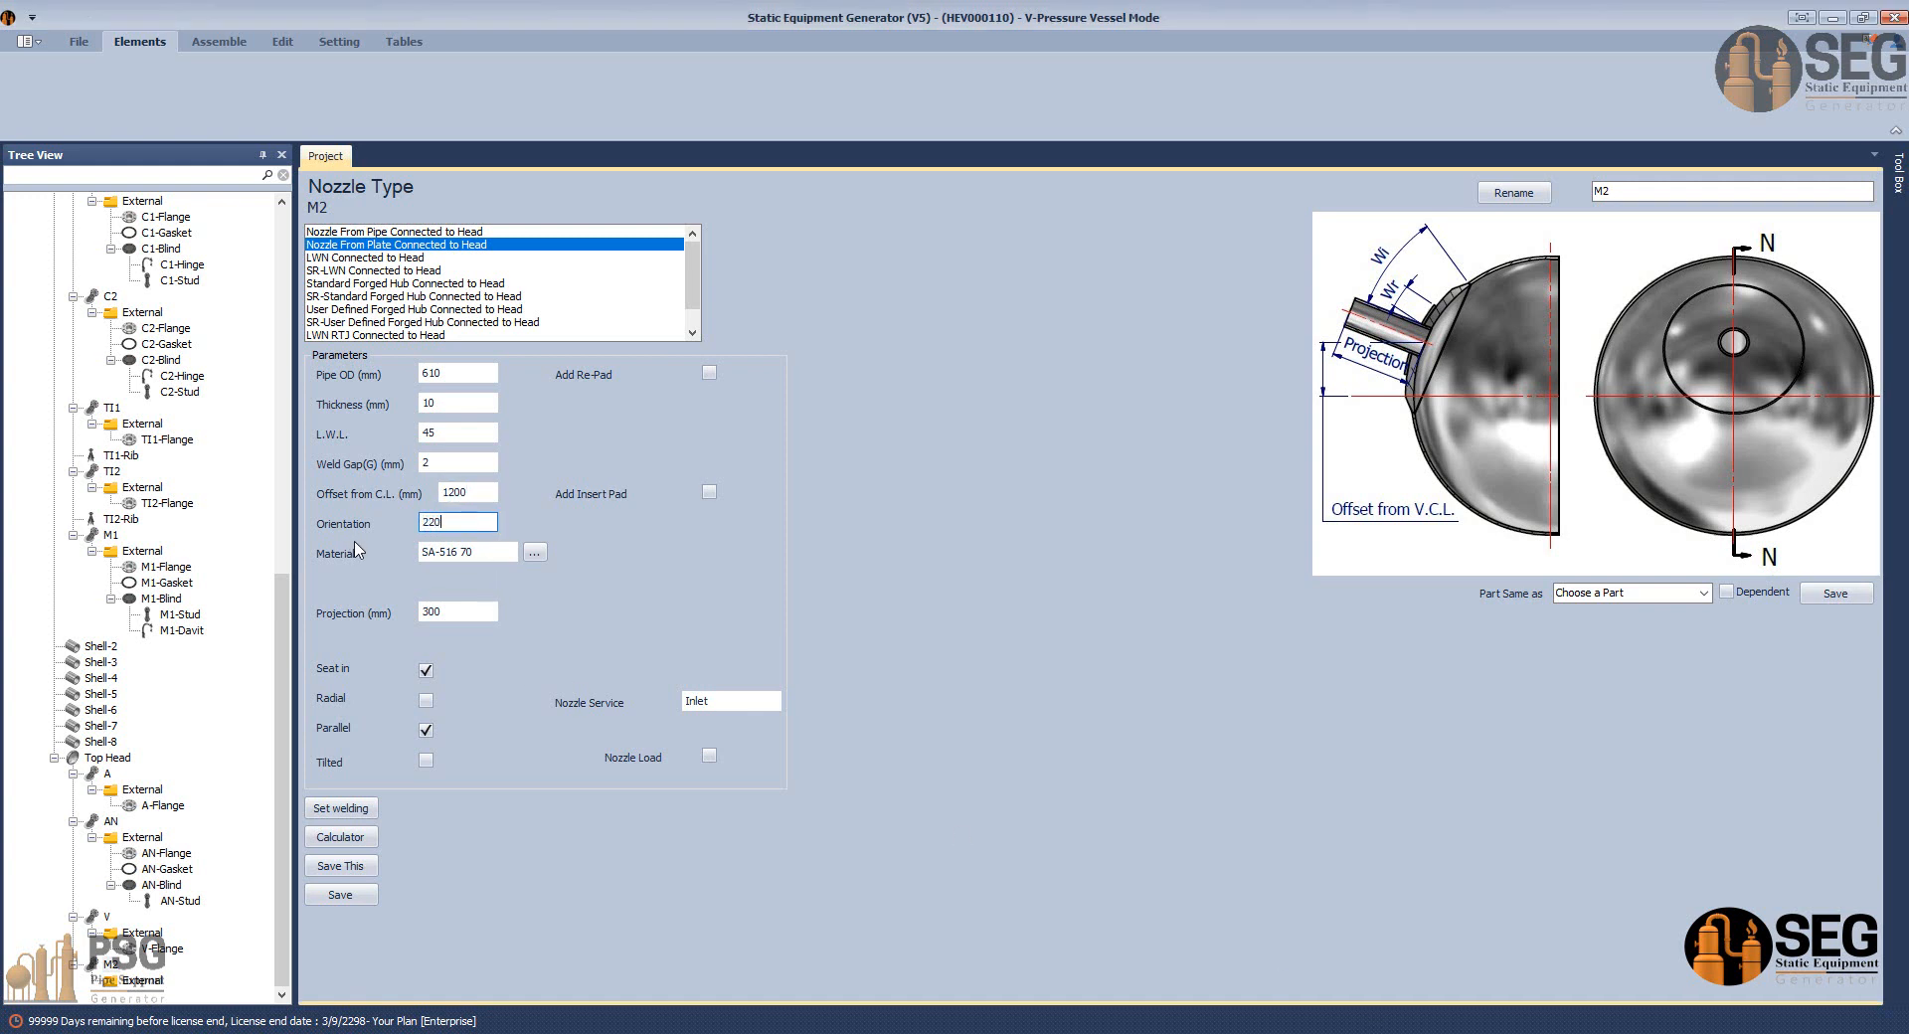
# Add a re-pad to manhole M2 with a width of 280 mm and a thickness of 25 mm.
pyautogui.click(709, 372)
pyautogui.click(738, 404)
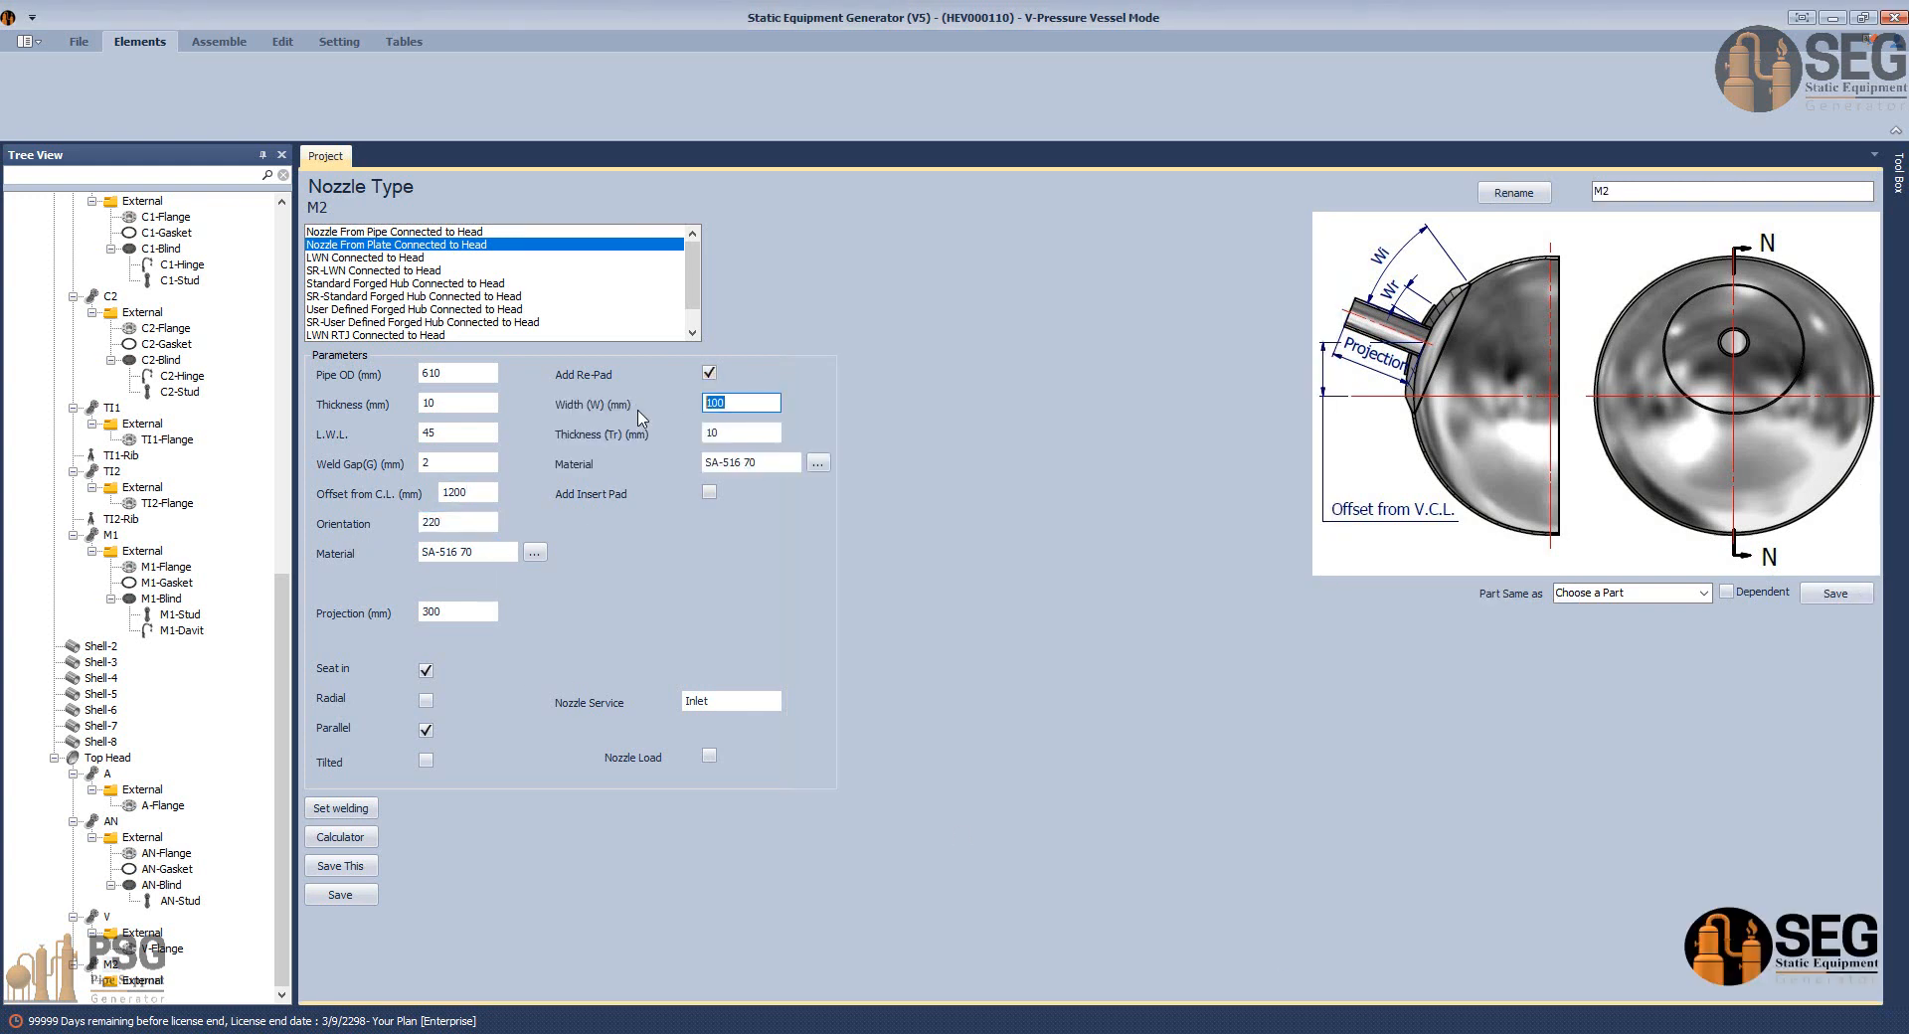
pyautogui.write('280')
pyautogui.press('Tab')
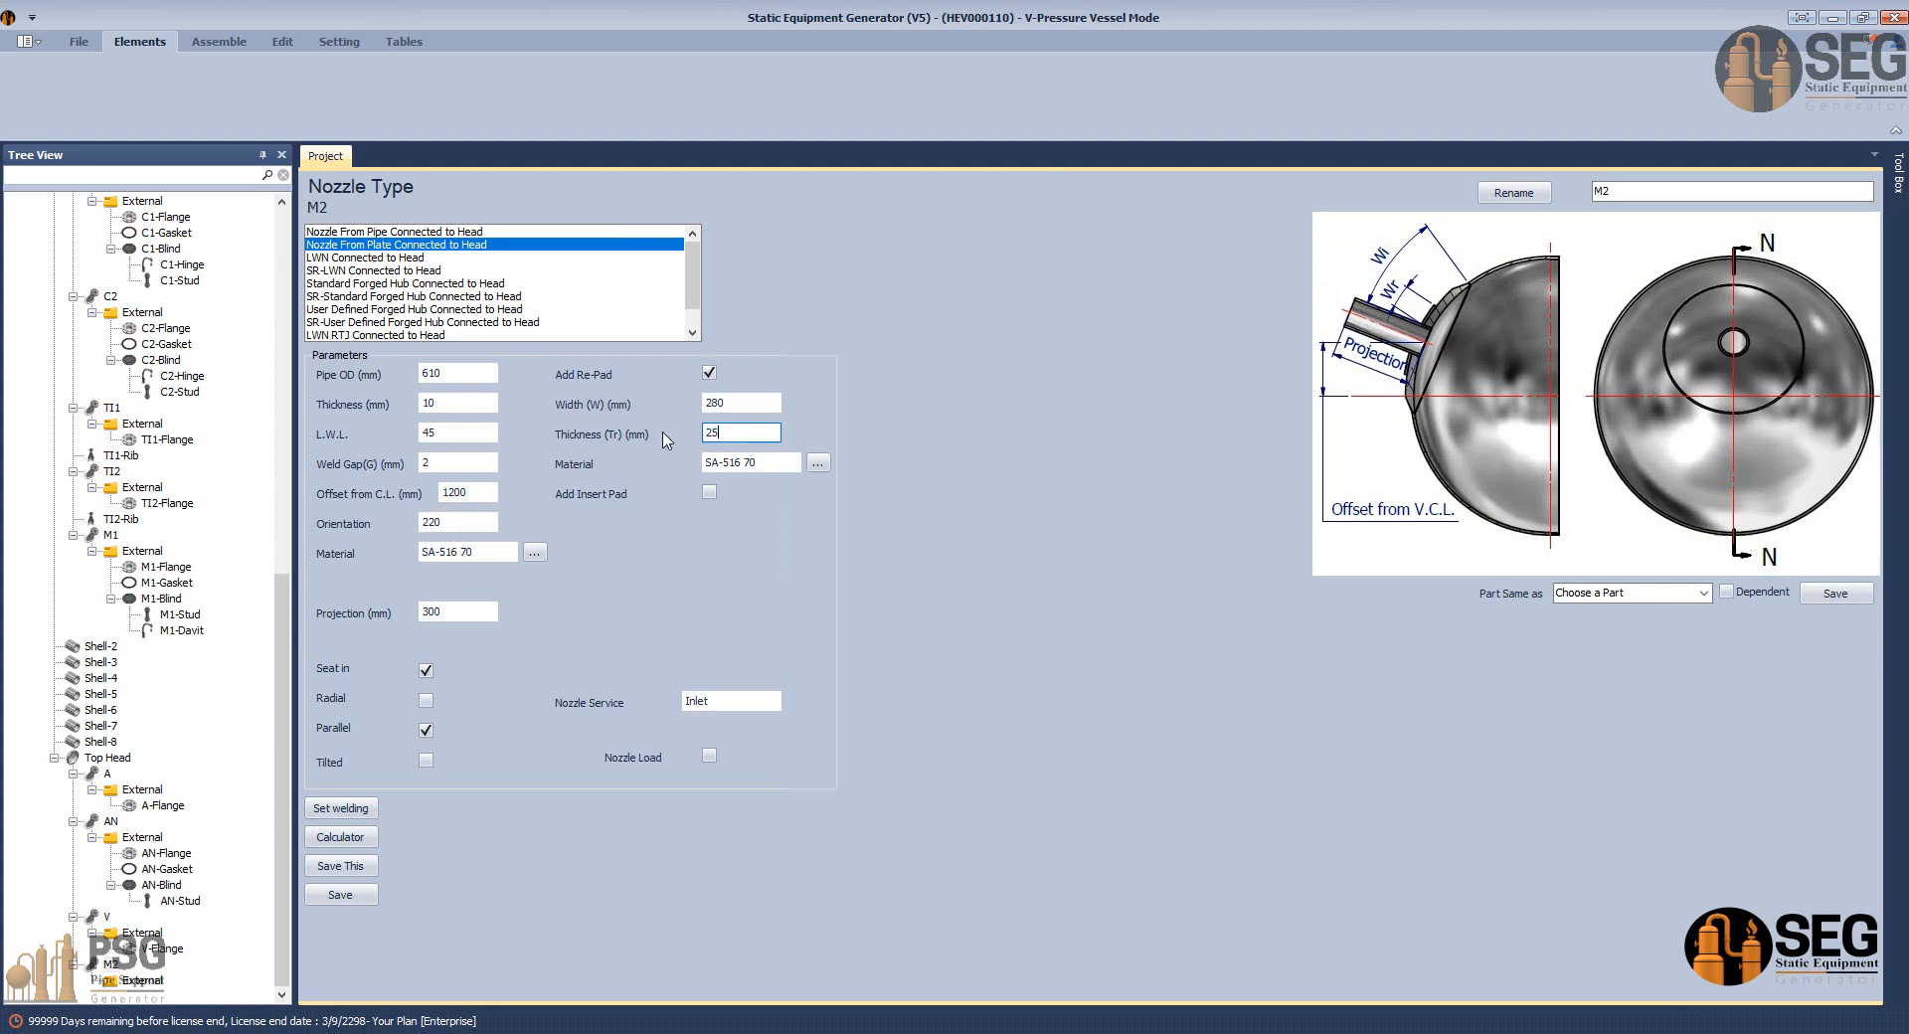
# Assign SA-240 316L from ASME Table-1A as the material of M2's re-pad and of the nozzle itself.
pyautogui.click(817, 463)
pyautogui.write('sa')
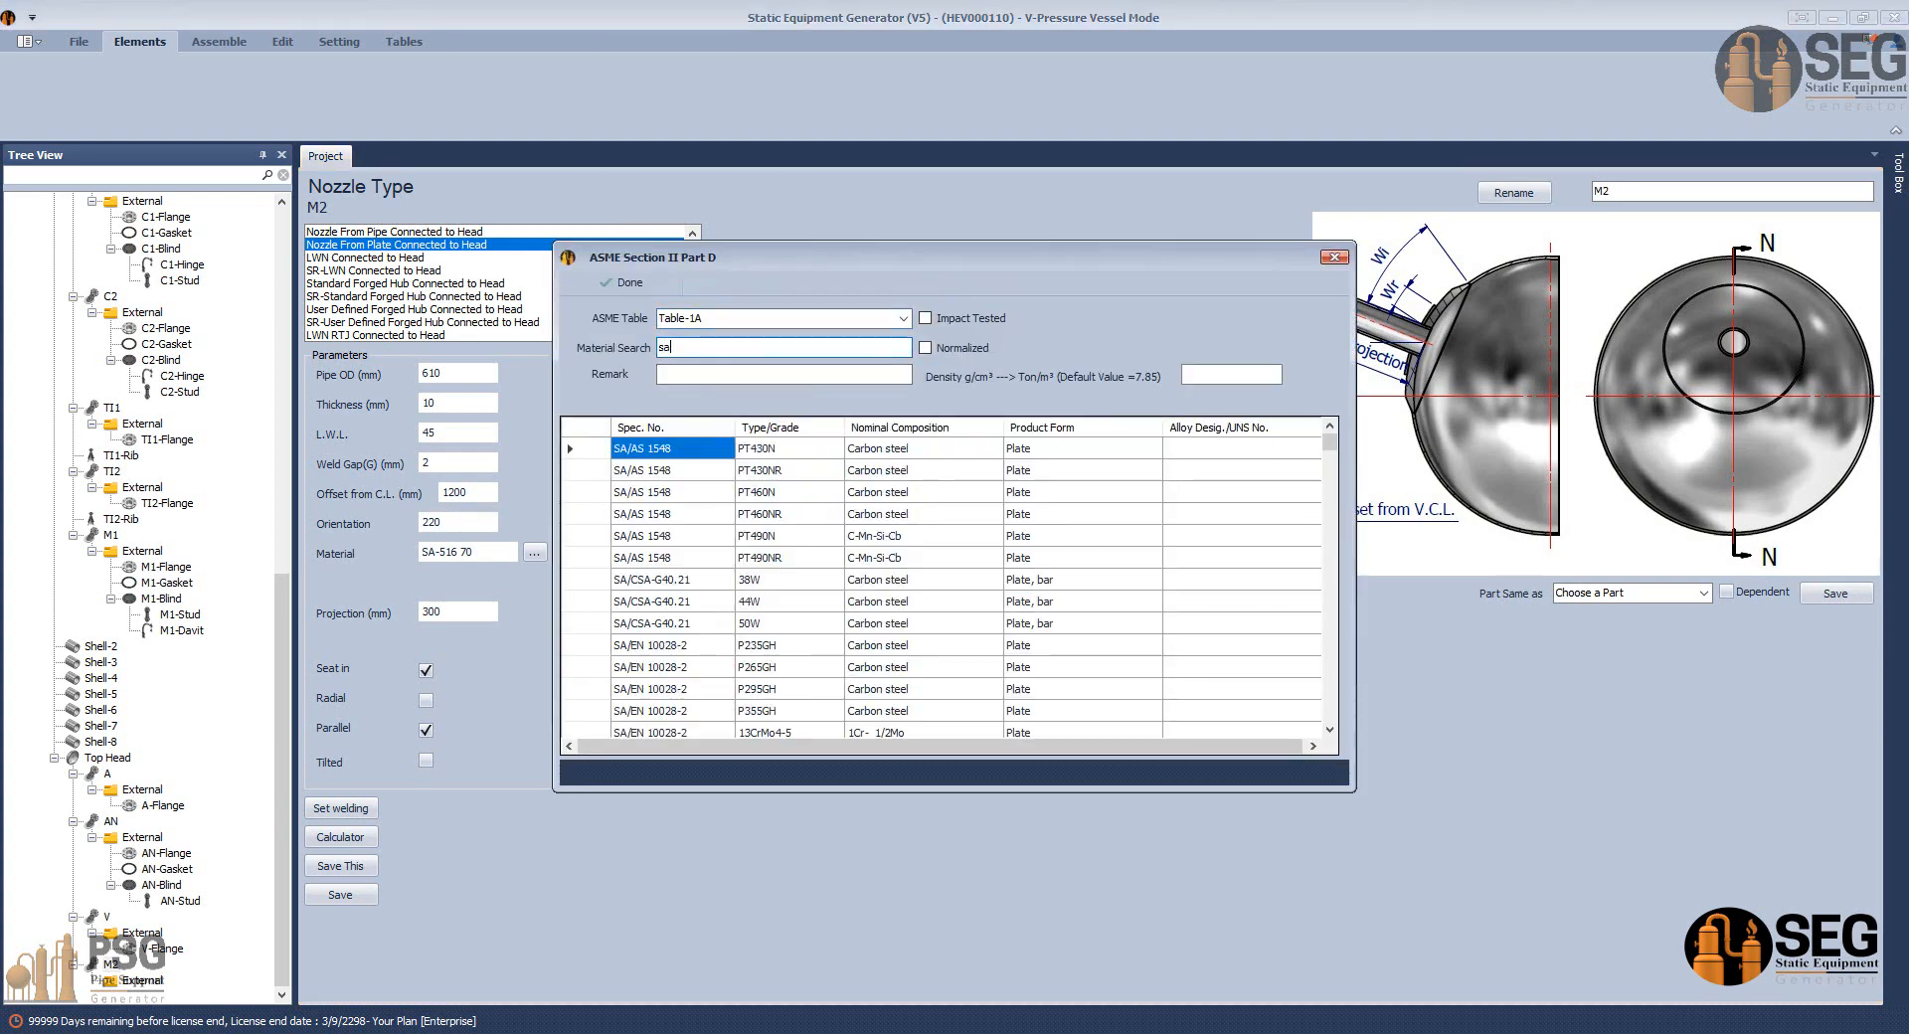
pyautogui.write('-240')
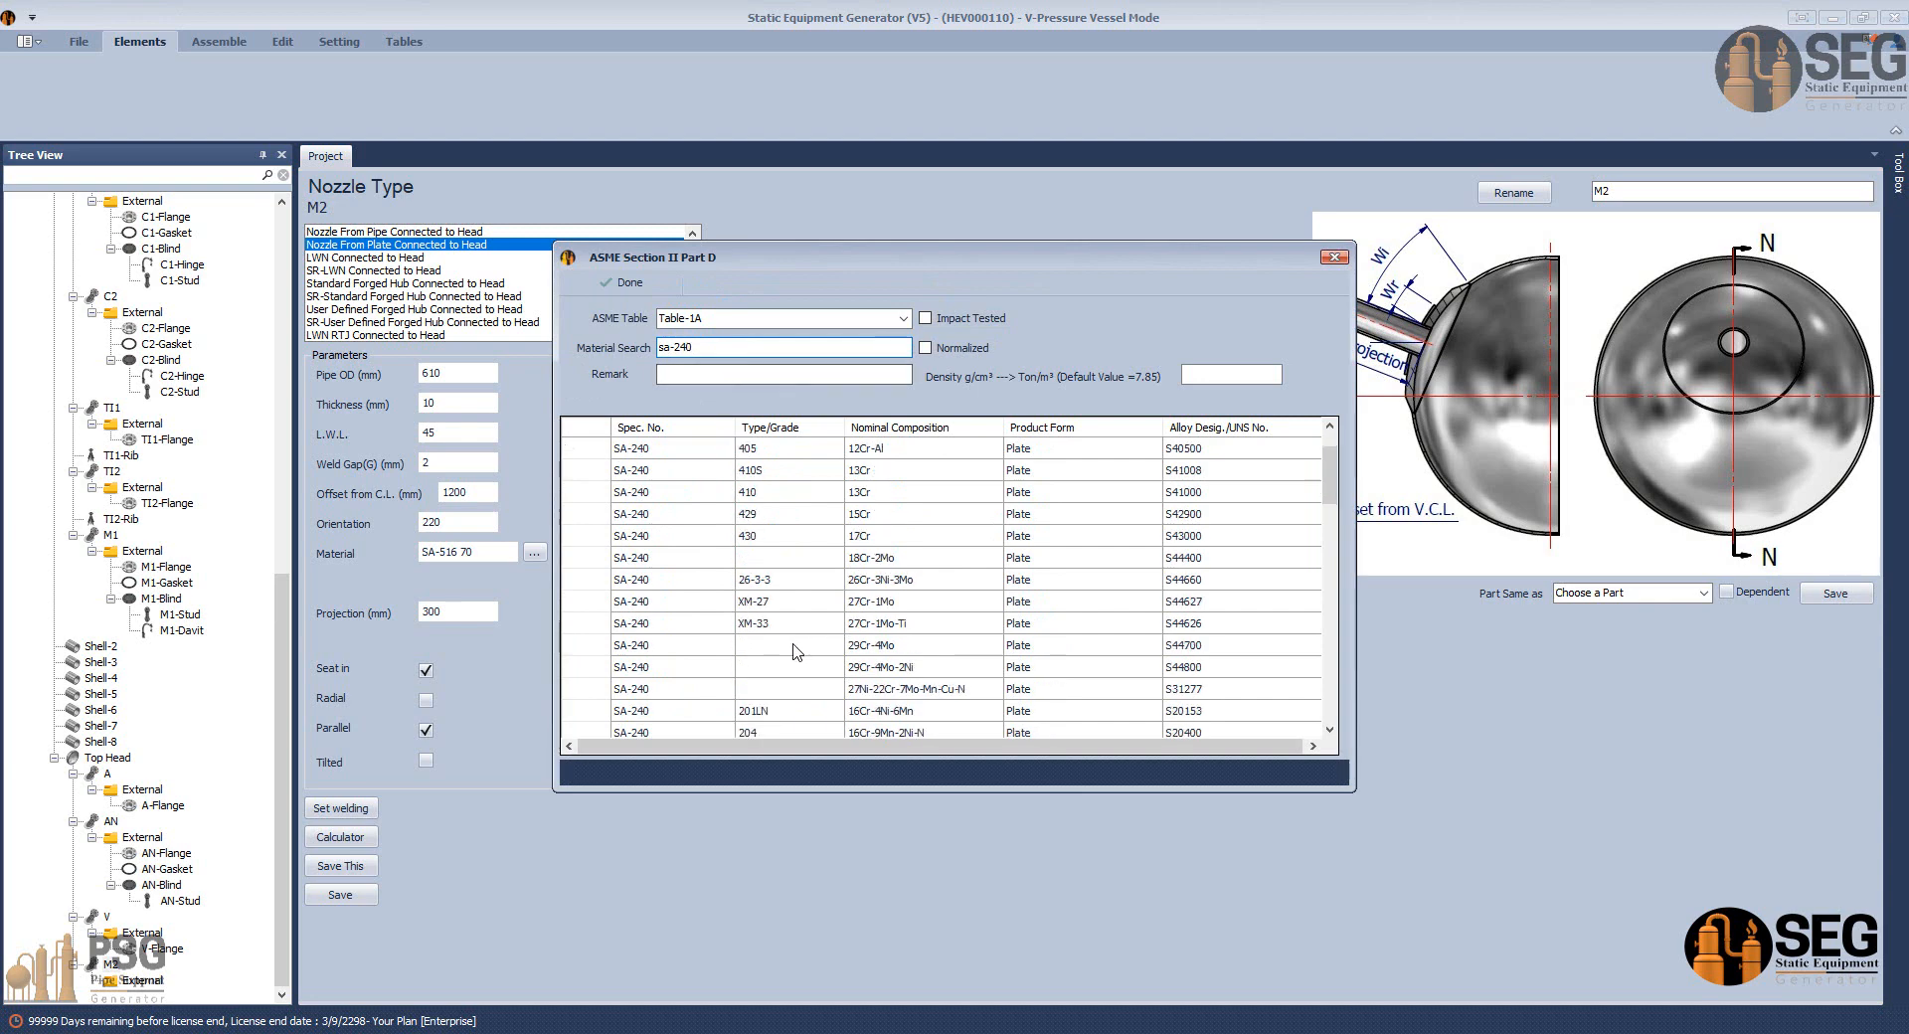
pyautogui.scroll(-1, 663, 689)
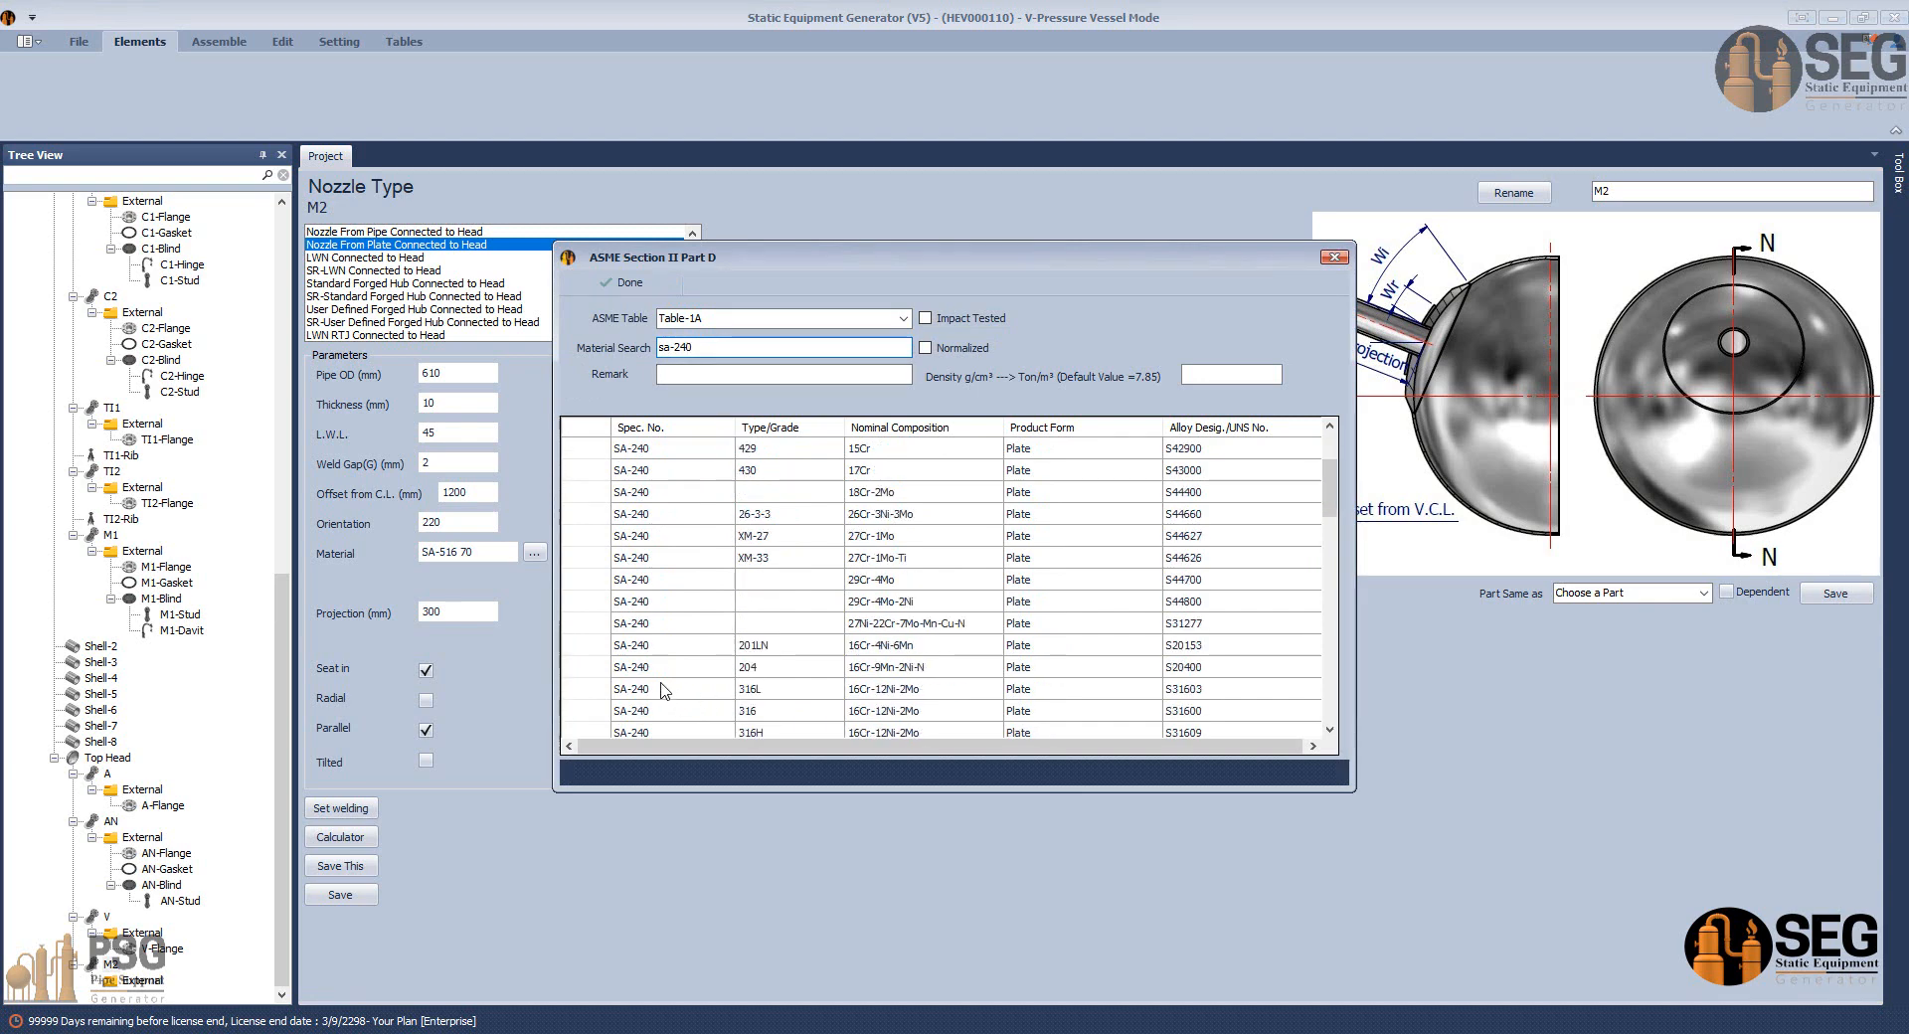
pyautogui.click(608, 689)
pyautogui.click(625, 282)
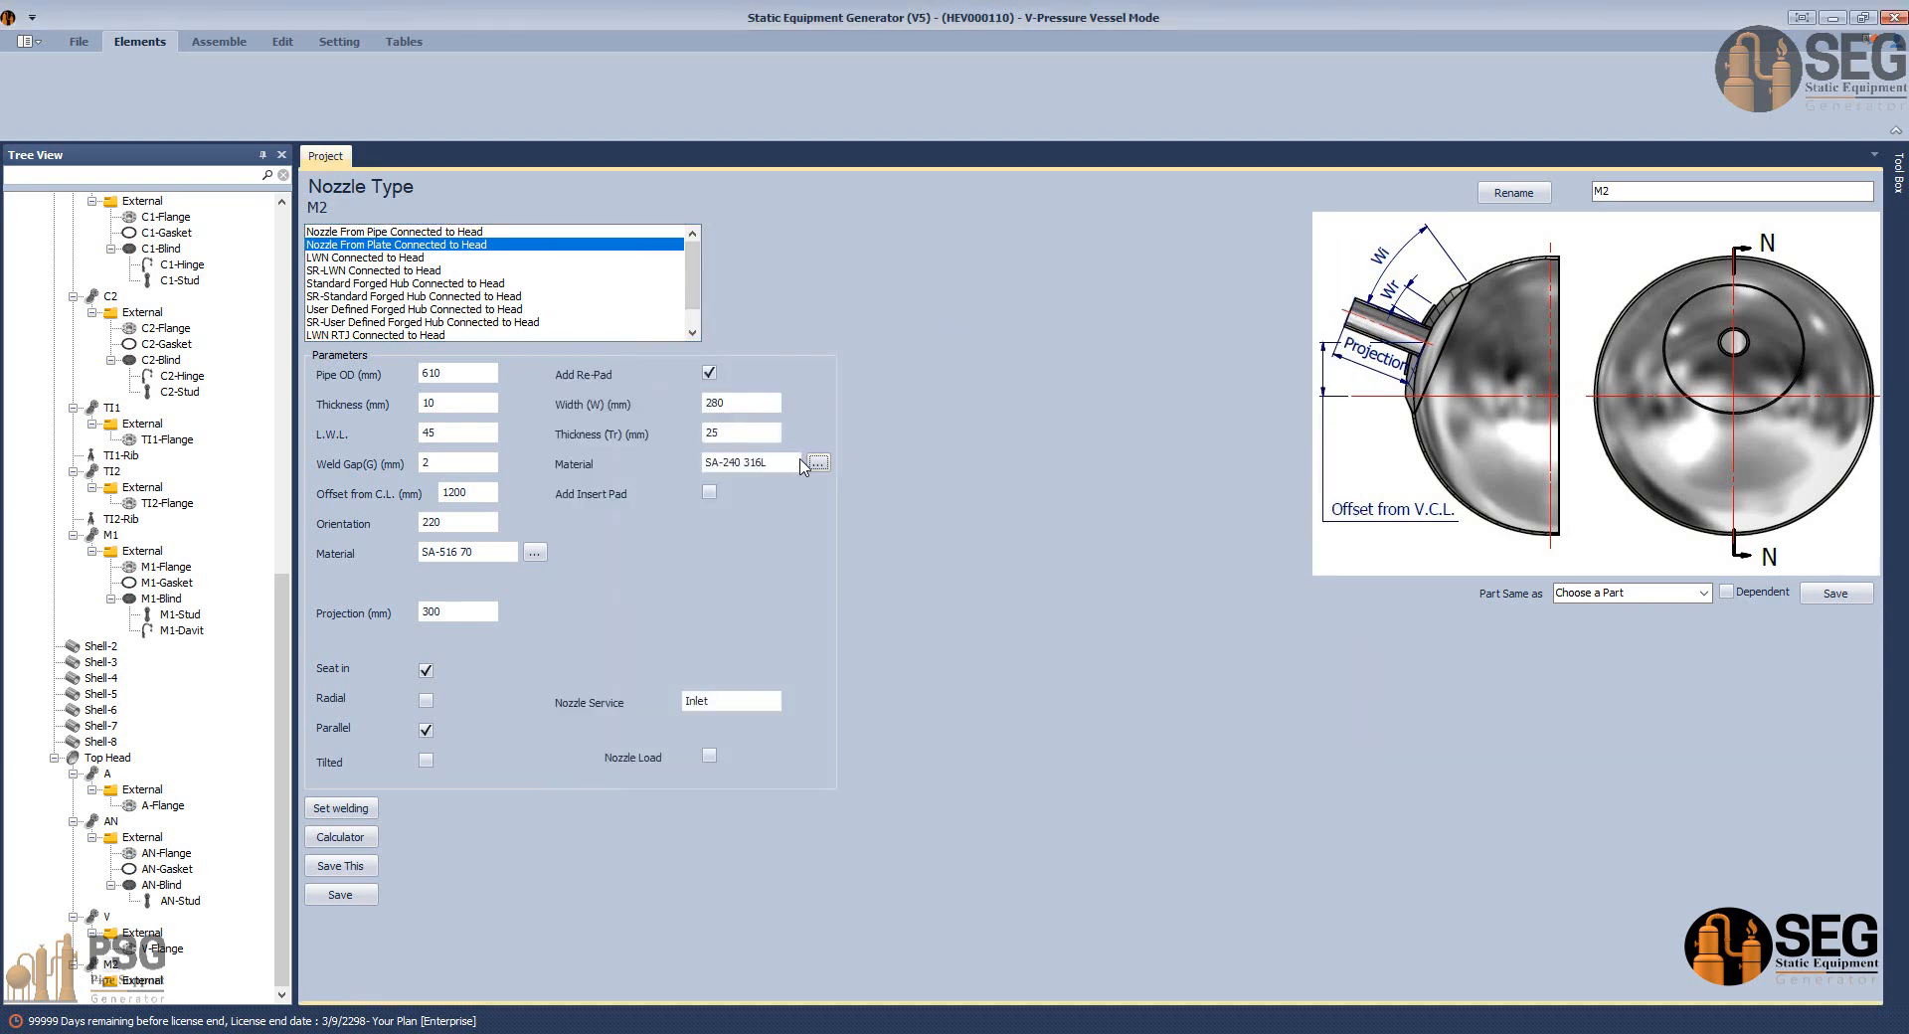
pyautogui.write('SA-240 316L')
# Copy M2's service text "MANHOLE WITH COVER & DAVIT" from AutoCAD's nozzle schedule into its Nozzle Service in Static Equipment Generator and save M2.
pyautogui.click(457, 611)
pyautogui.click(1221, 955)
pyautogui.scroll(-10, 1269, 813)
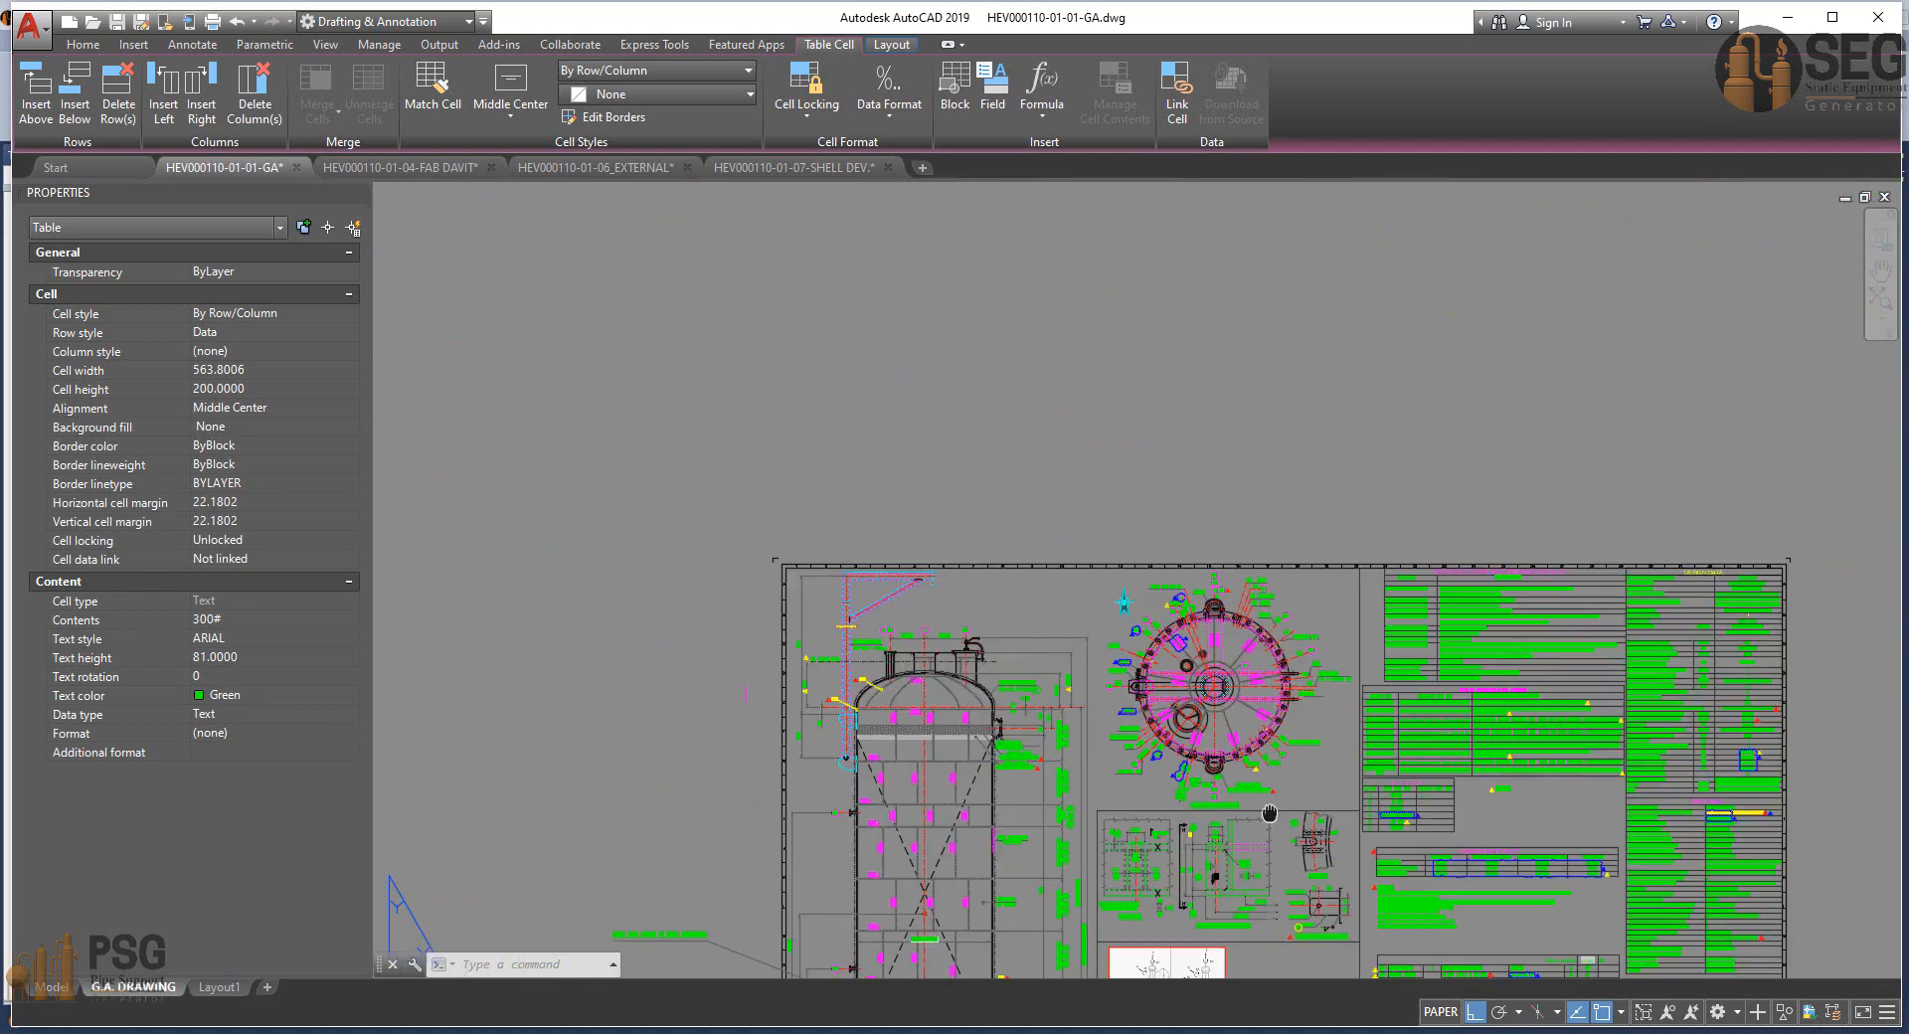
pyautogui.moveTo(1270, 813); pyautogui.dragTo(1222, 736, button='middle')
pyautogui.scroll(8, 1055, 591)
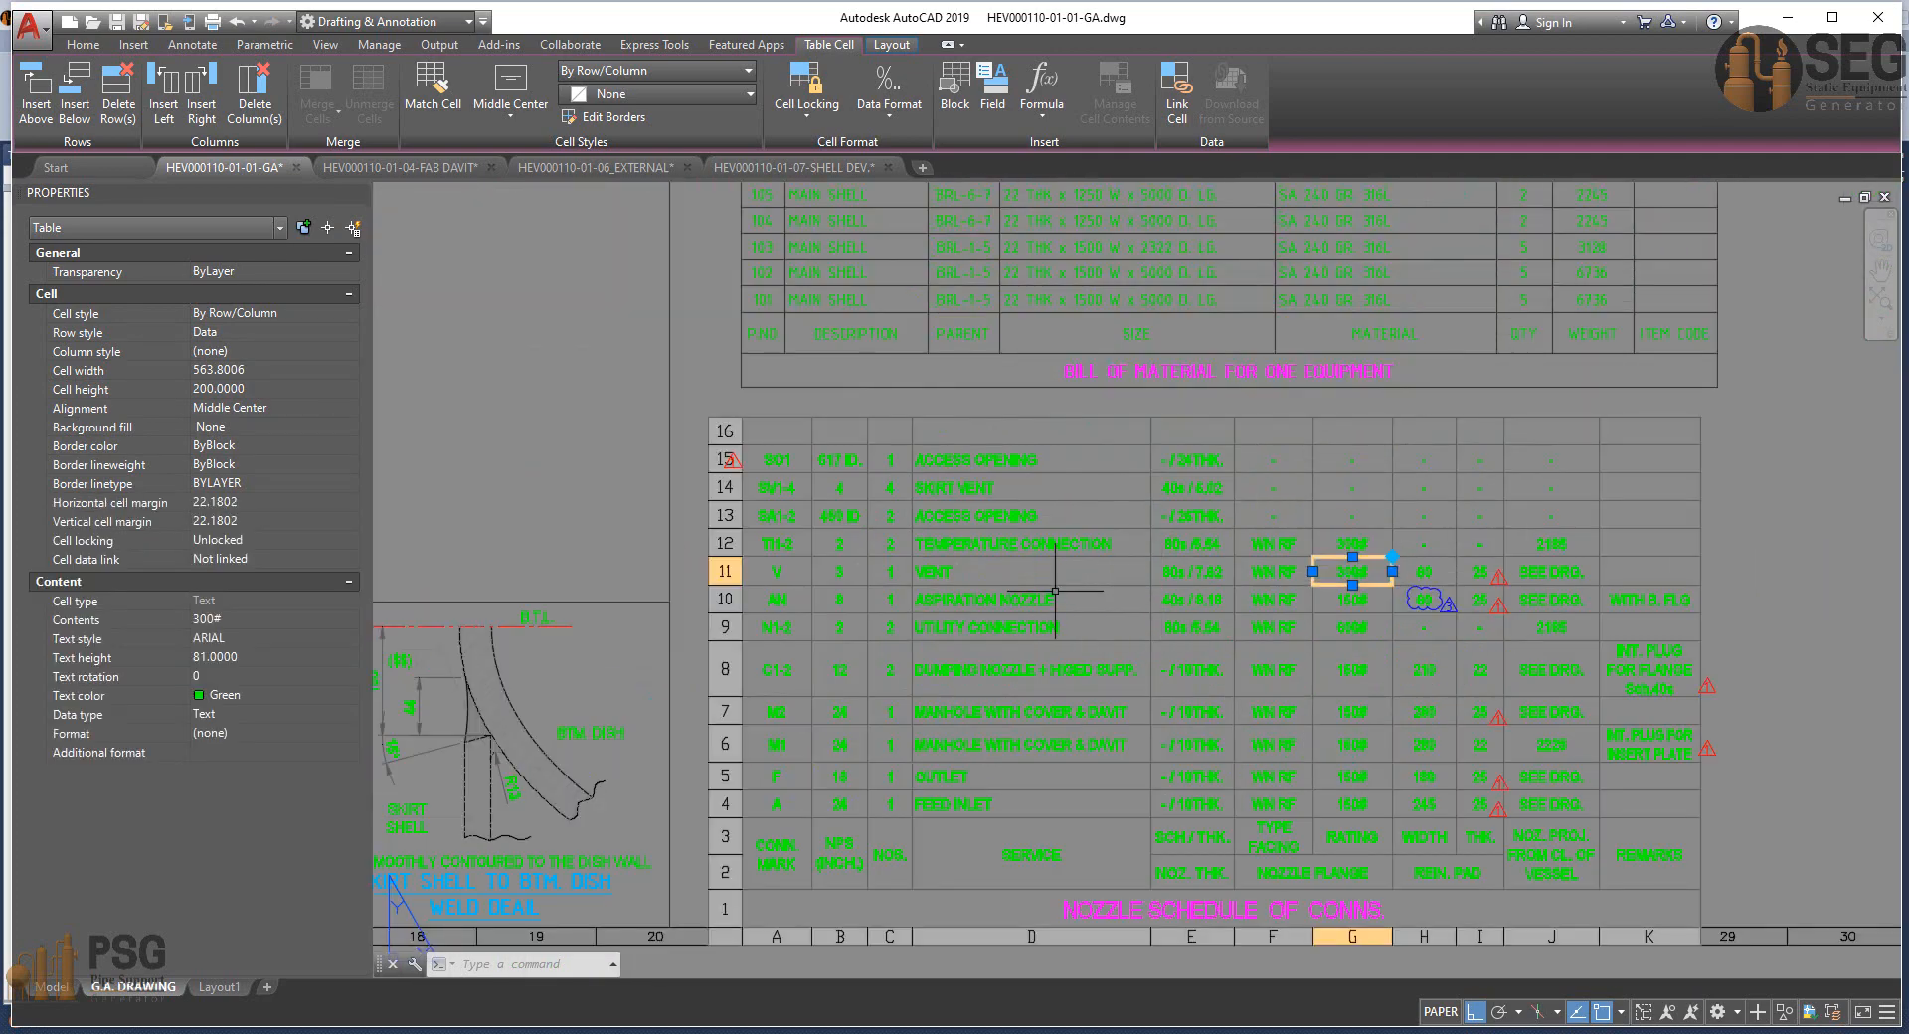
pyautogui.click(999, 712)
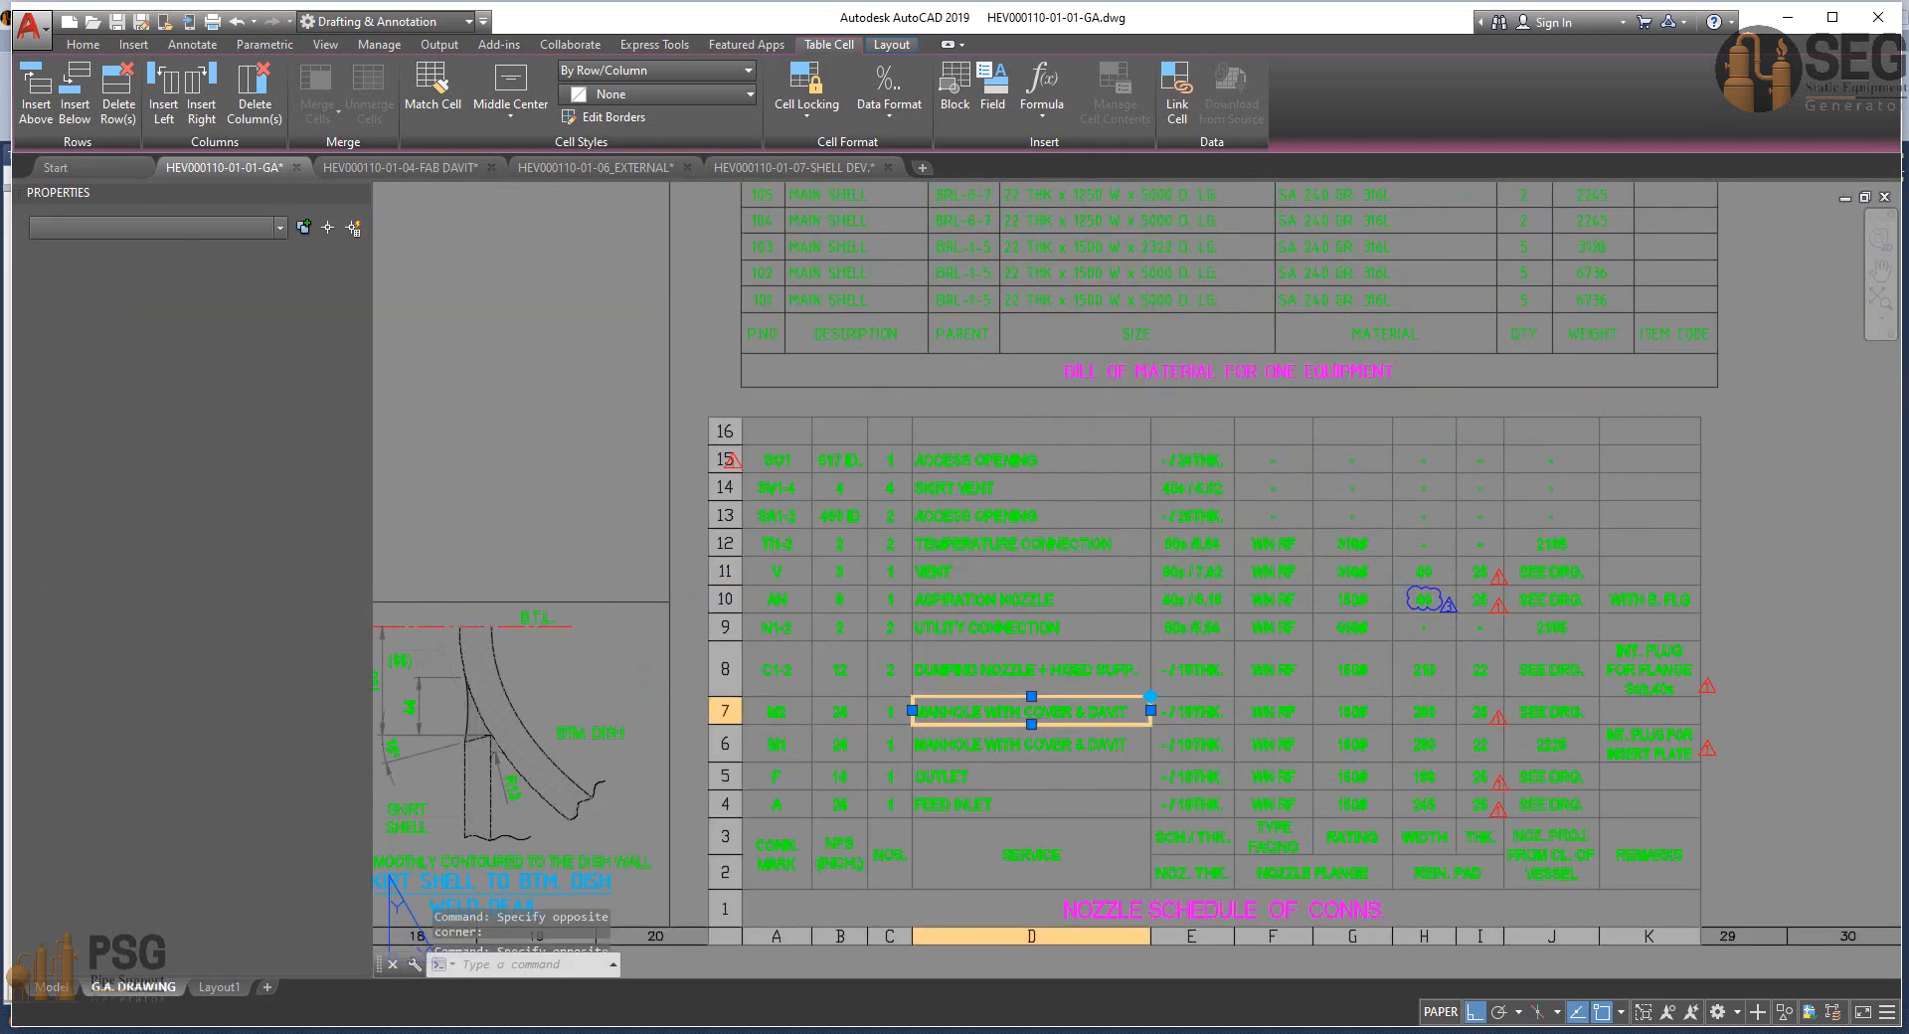
pyautogui.doubleClick(999, 712)
pyautogui.hotkey('ctrl', 'a')
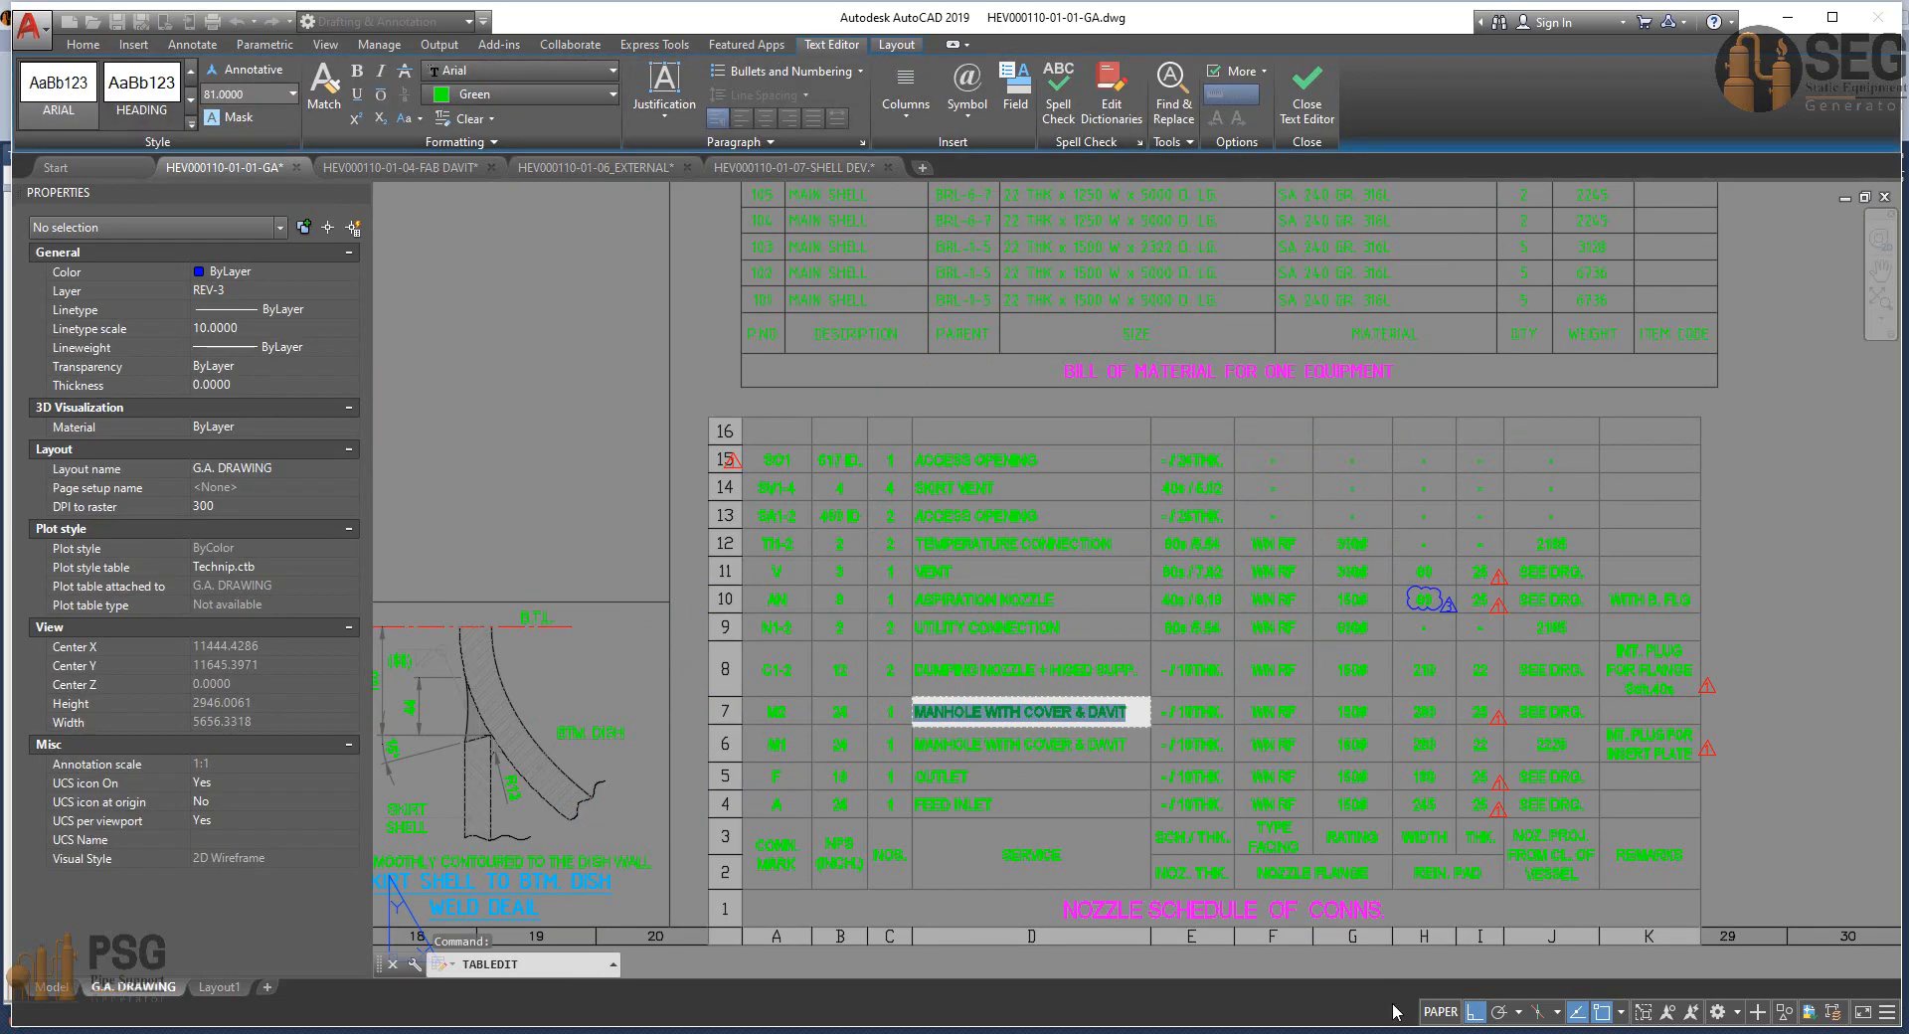
pyautogui.hotkey('ctrl', 'c')
pyautogui.hotkey('alt', 'Tab')
pyautogui.hotkey('ctrl', 'v')
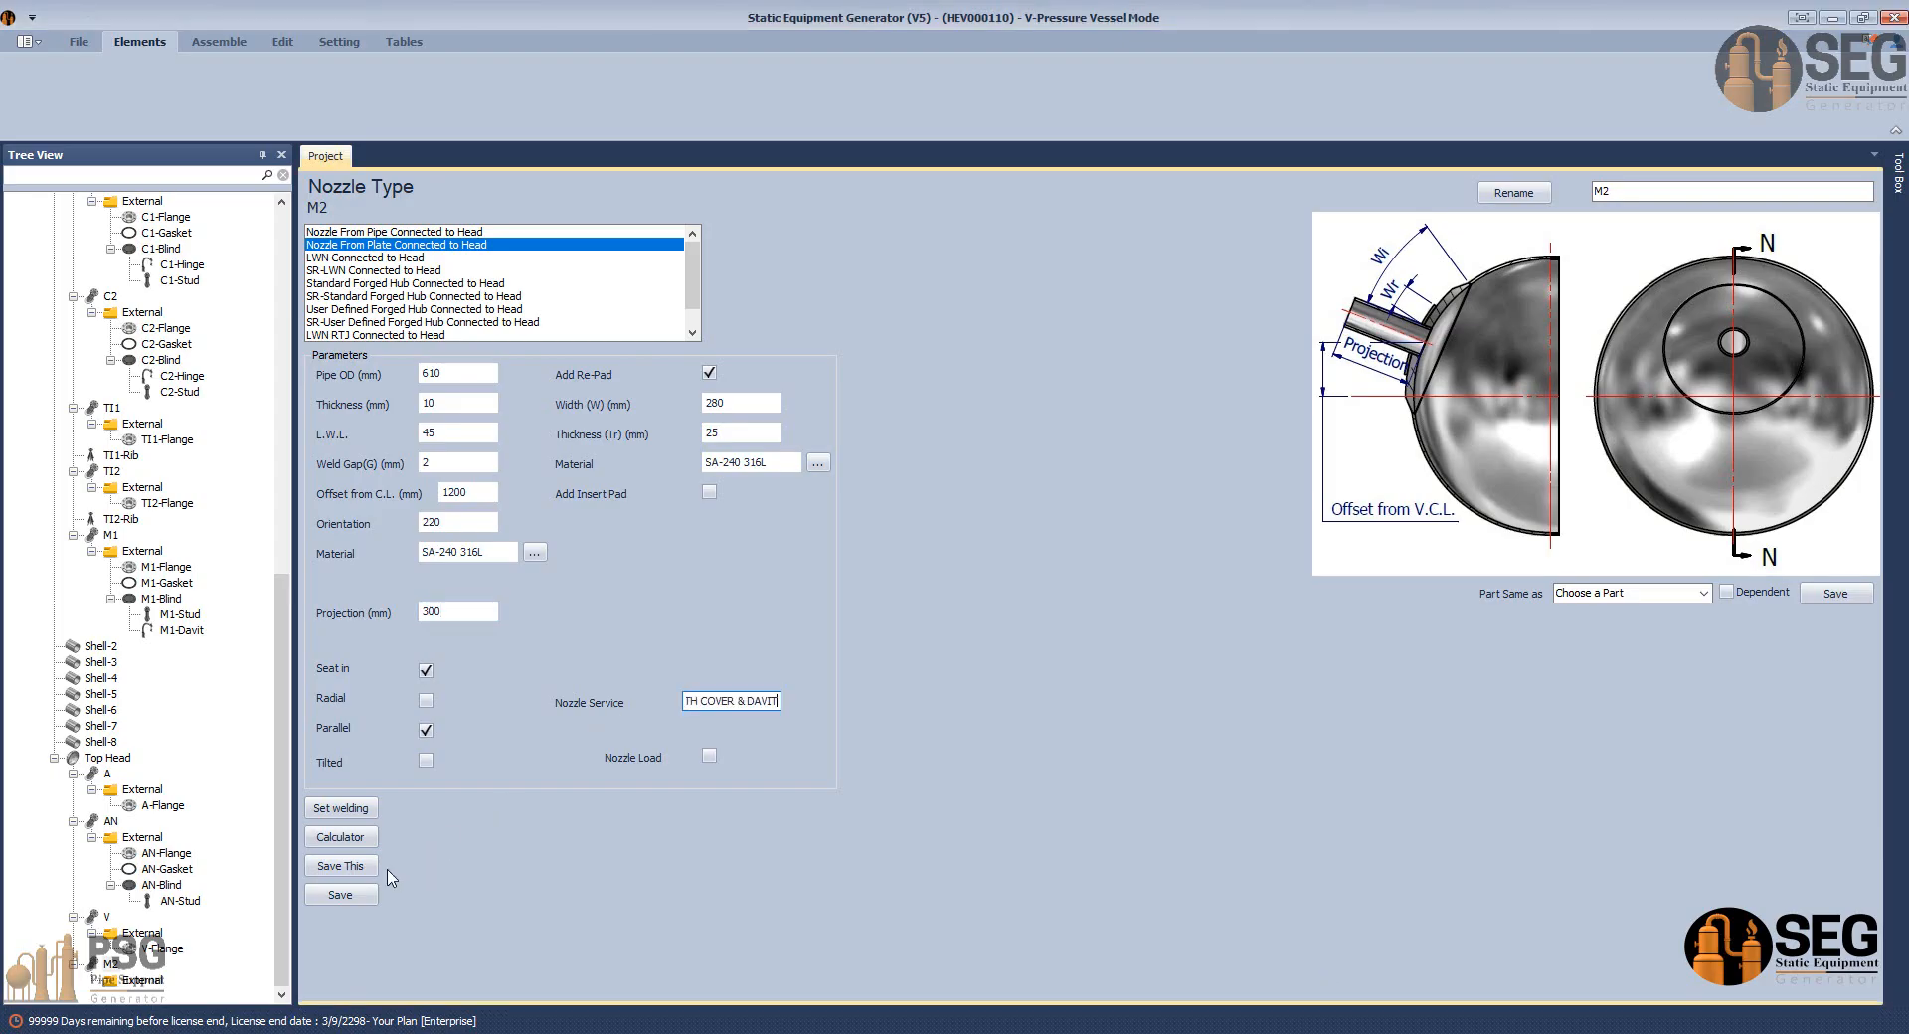
pyautogui.click(368, 896)
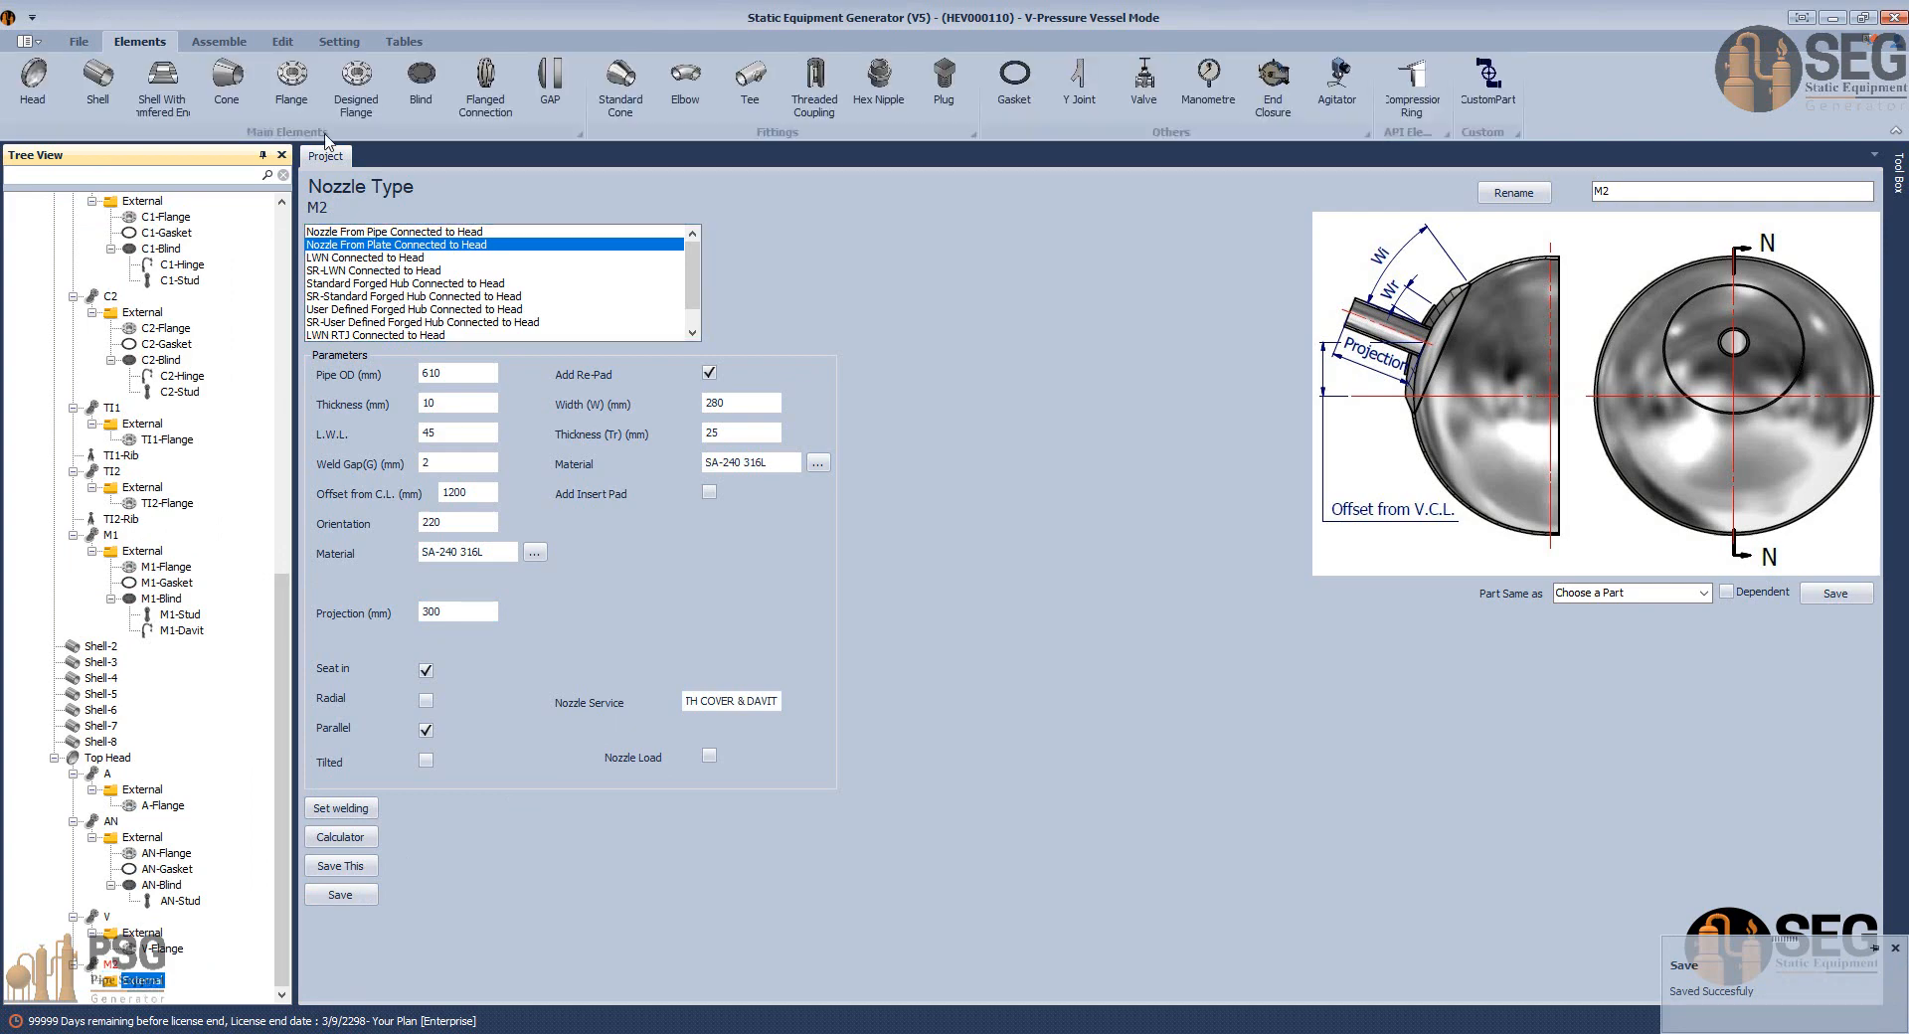
# Add an external flange named M2 to manhole M2 and set its type to WN-RF ASME B16.5.
pyautogui.click(294, 79)
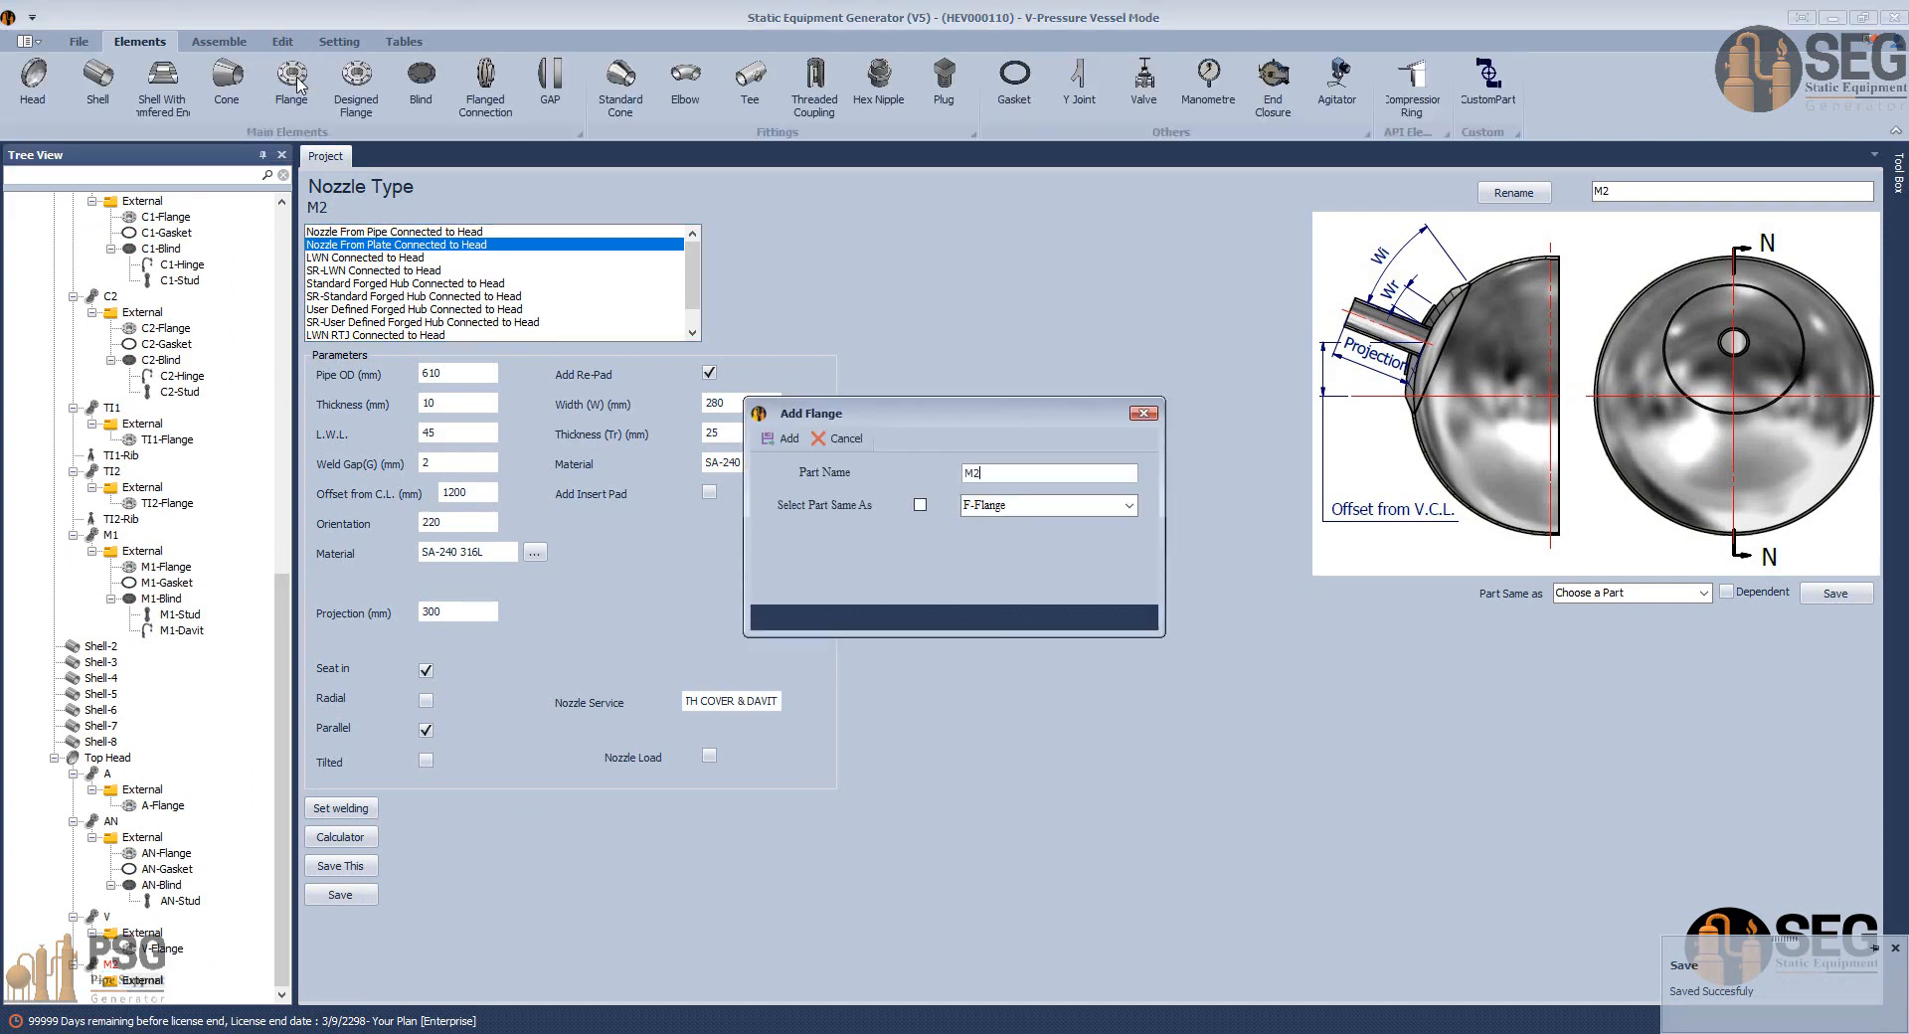
pyautogui.press('Return')
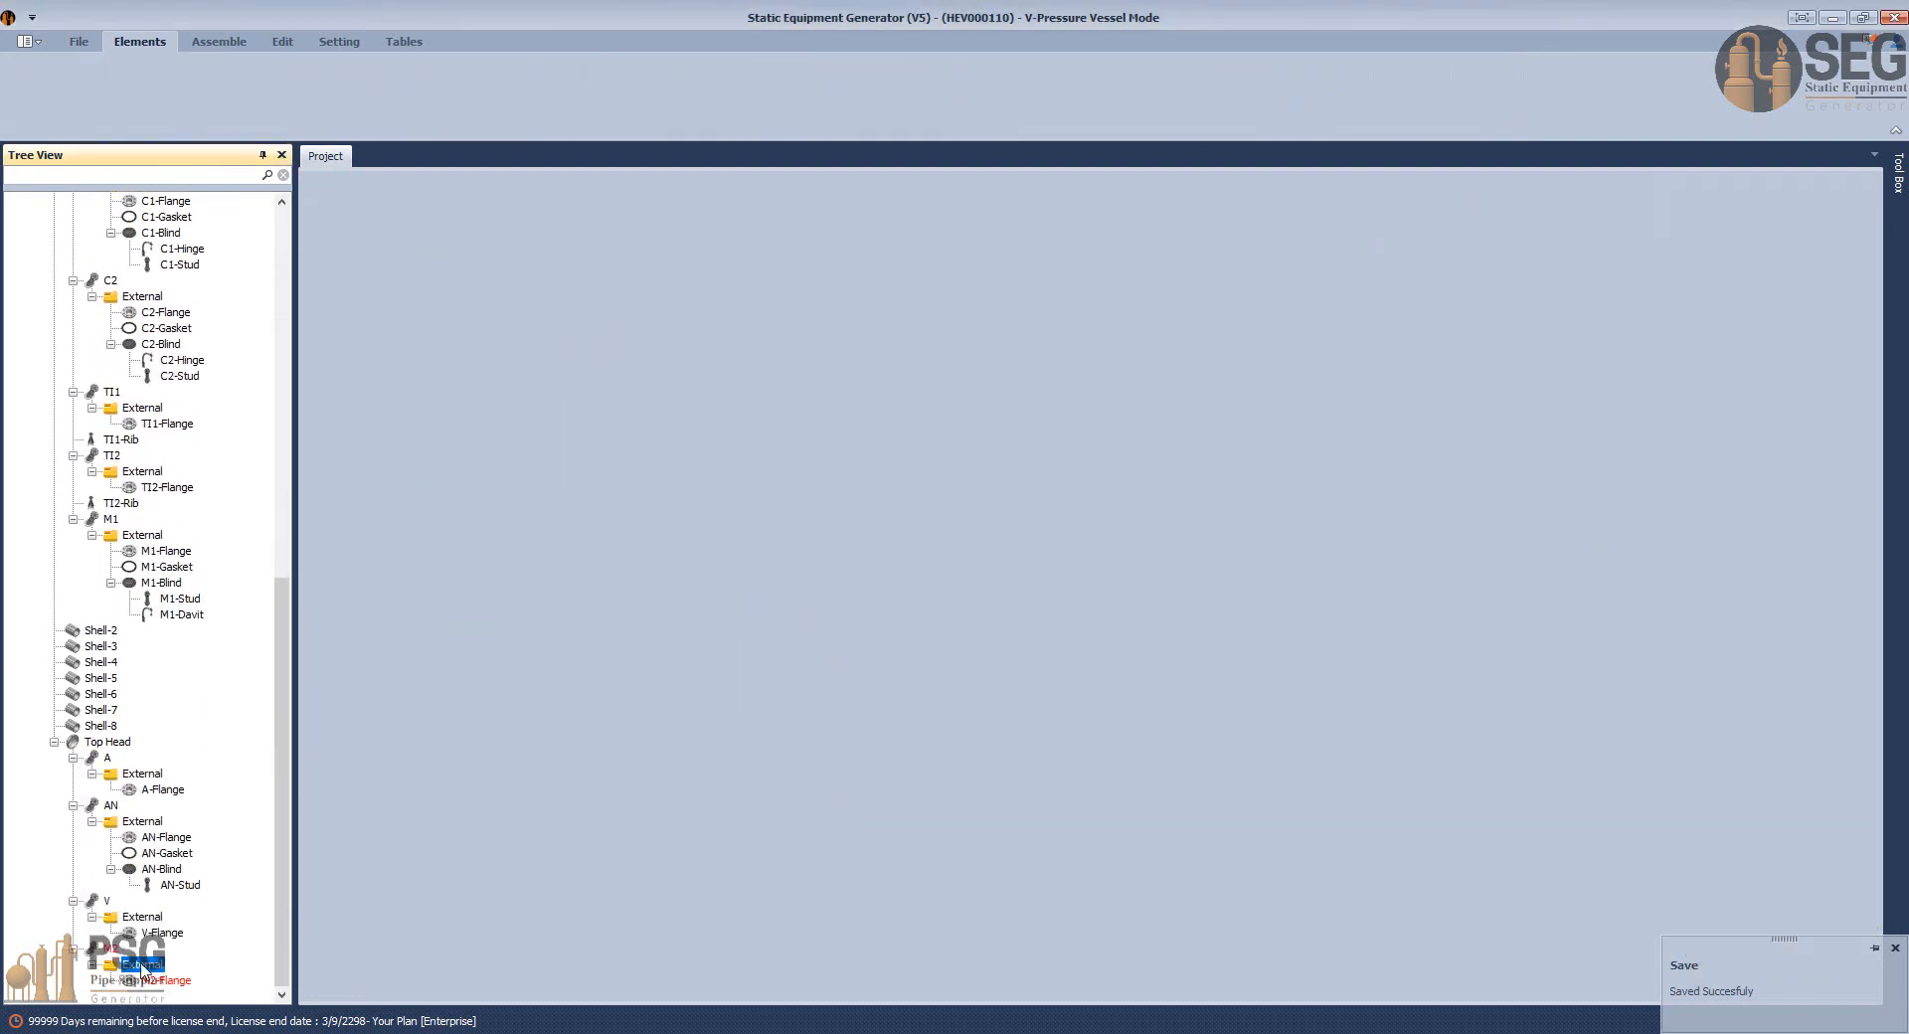
pyautogui.click(159, 981)
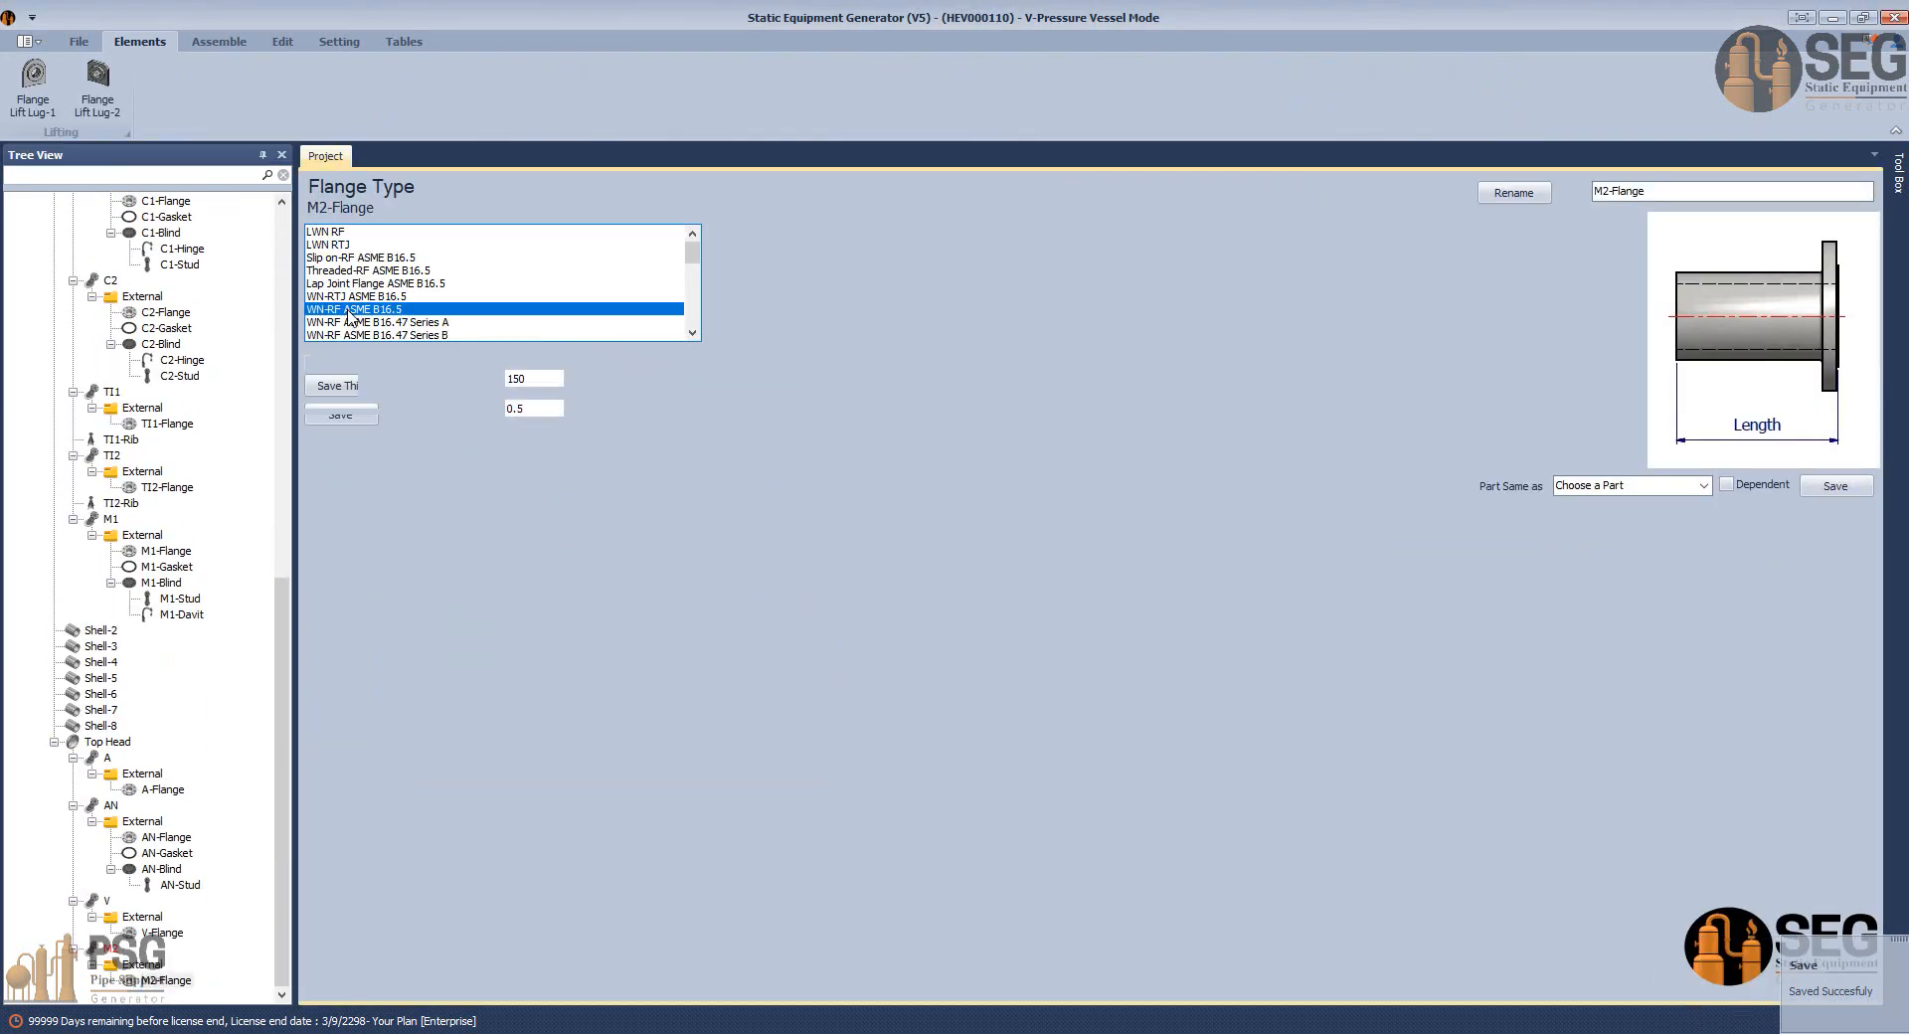
# Set M2-Flange to size 24 with a user-defined thickness of 10 mm and save it.
pyautogui.click(573, 407)
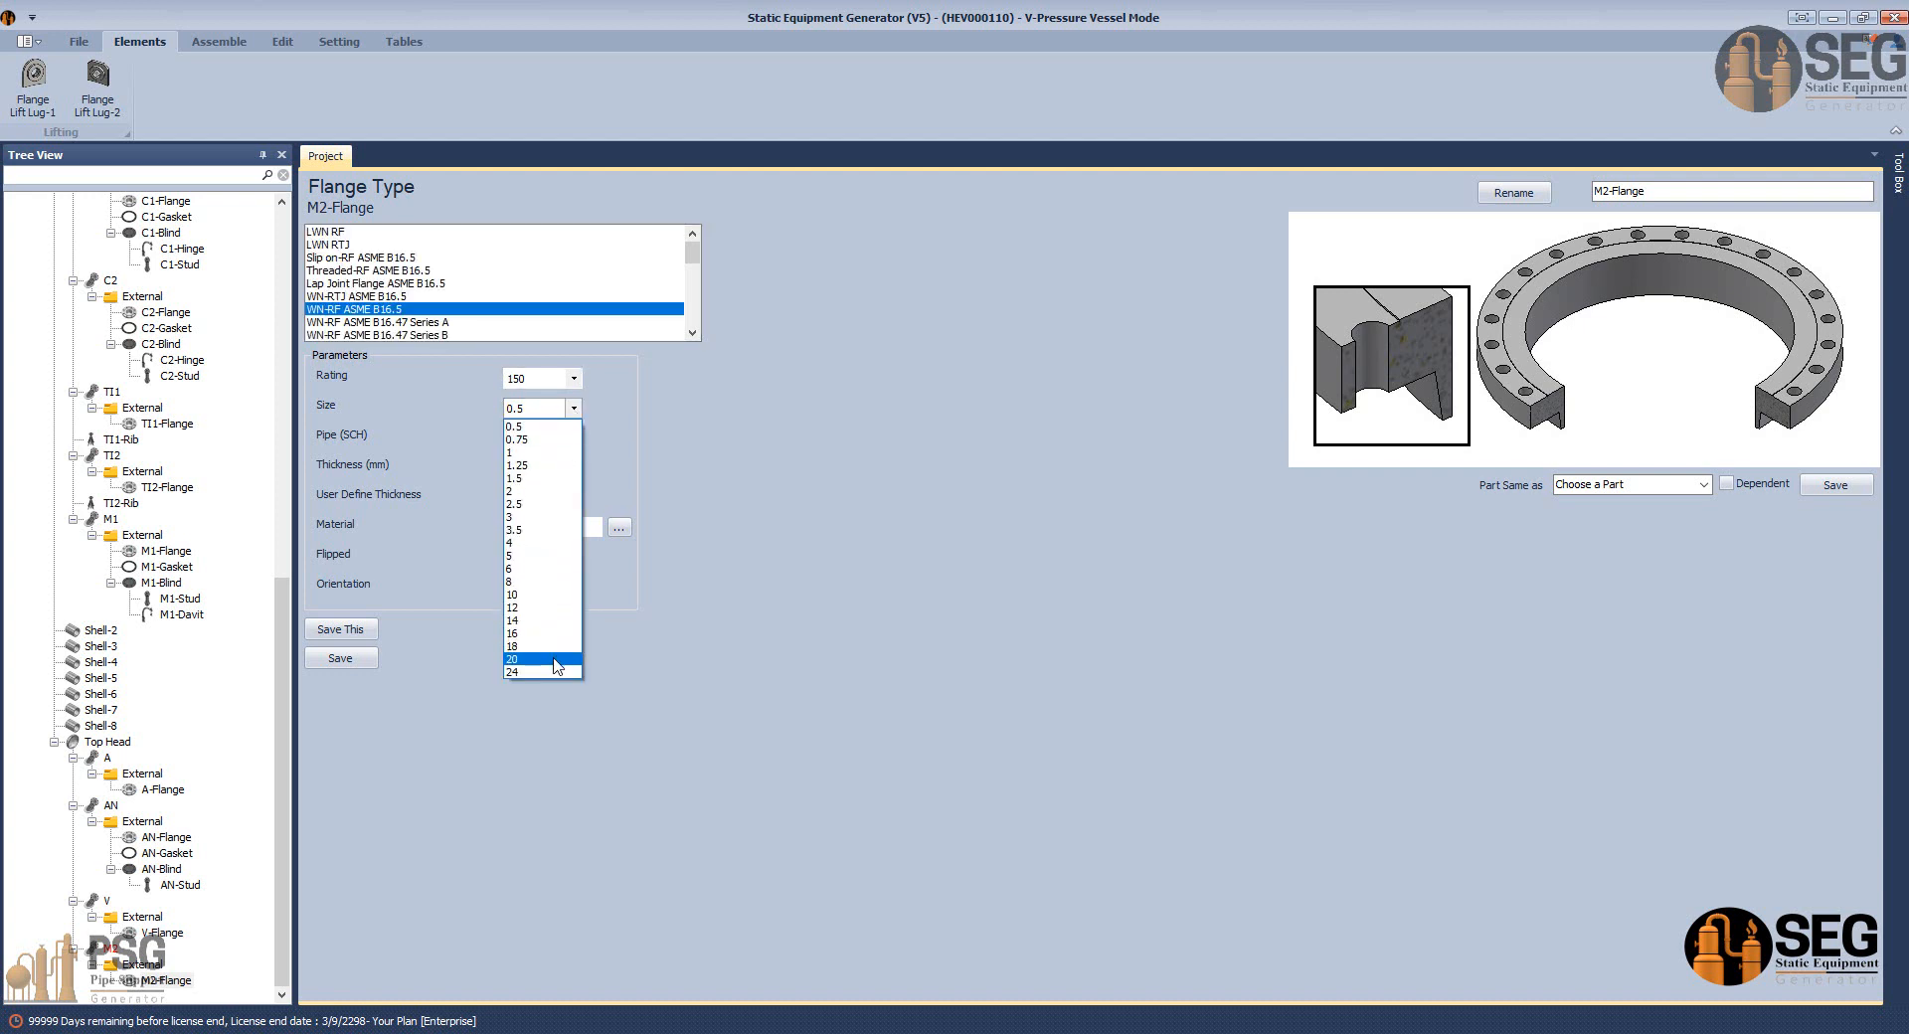
pyautogui.click(542, 677)
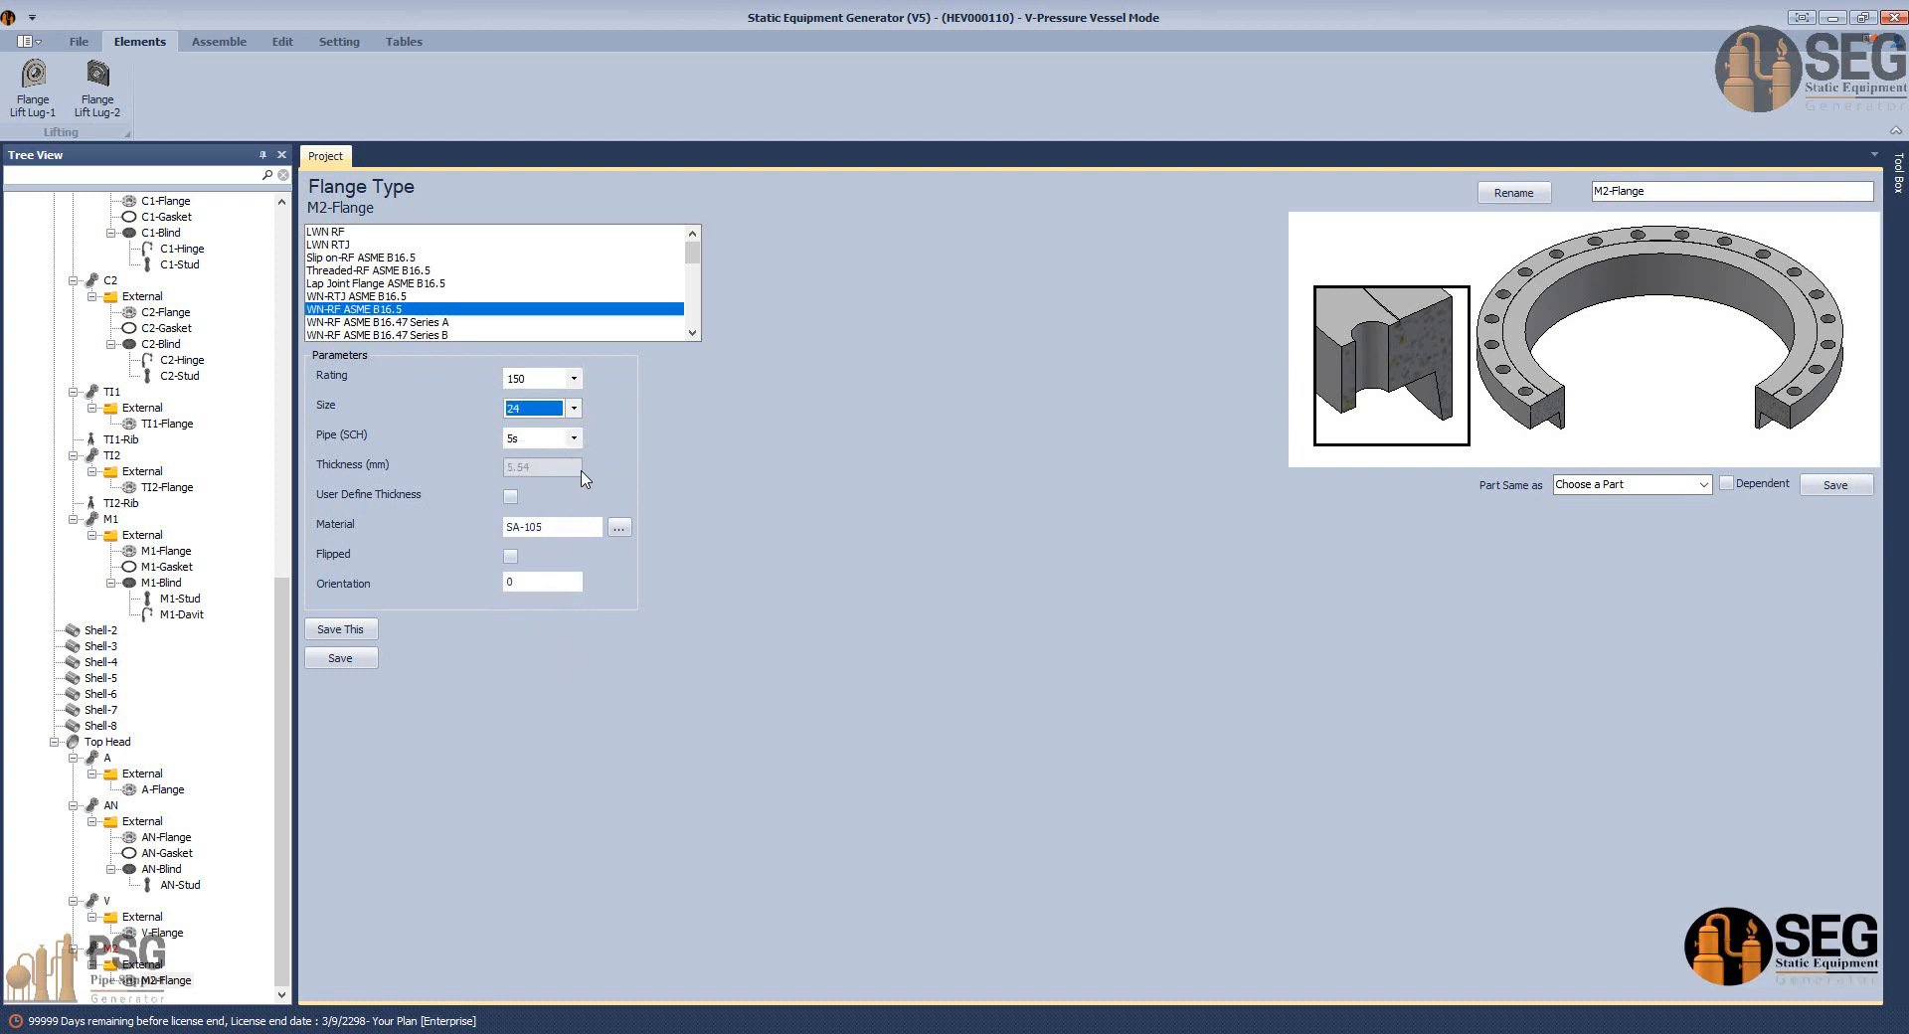
pyautogui.click(510, 496)
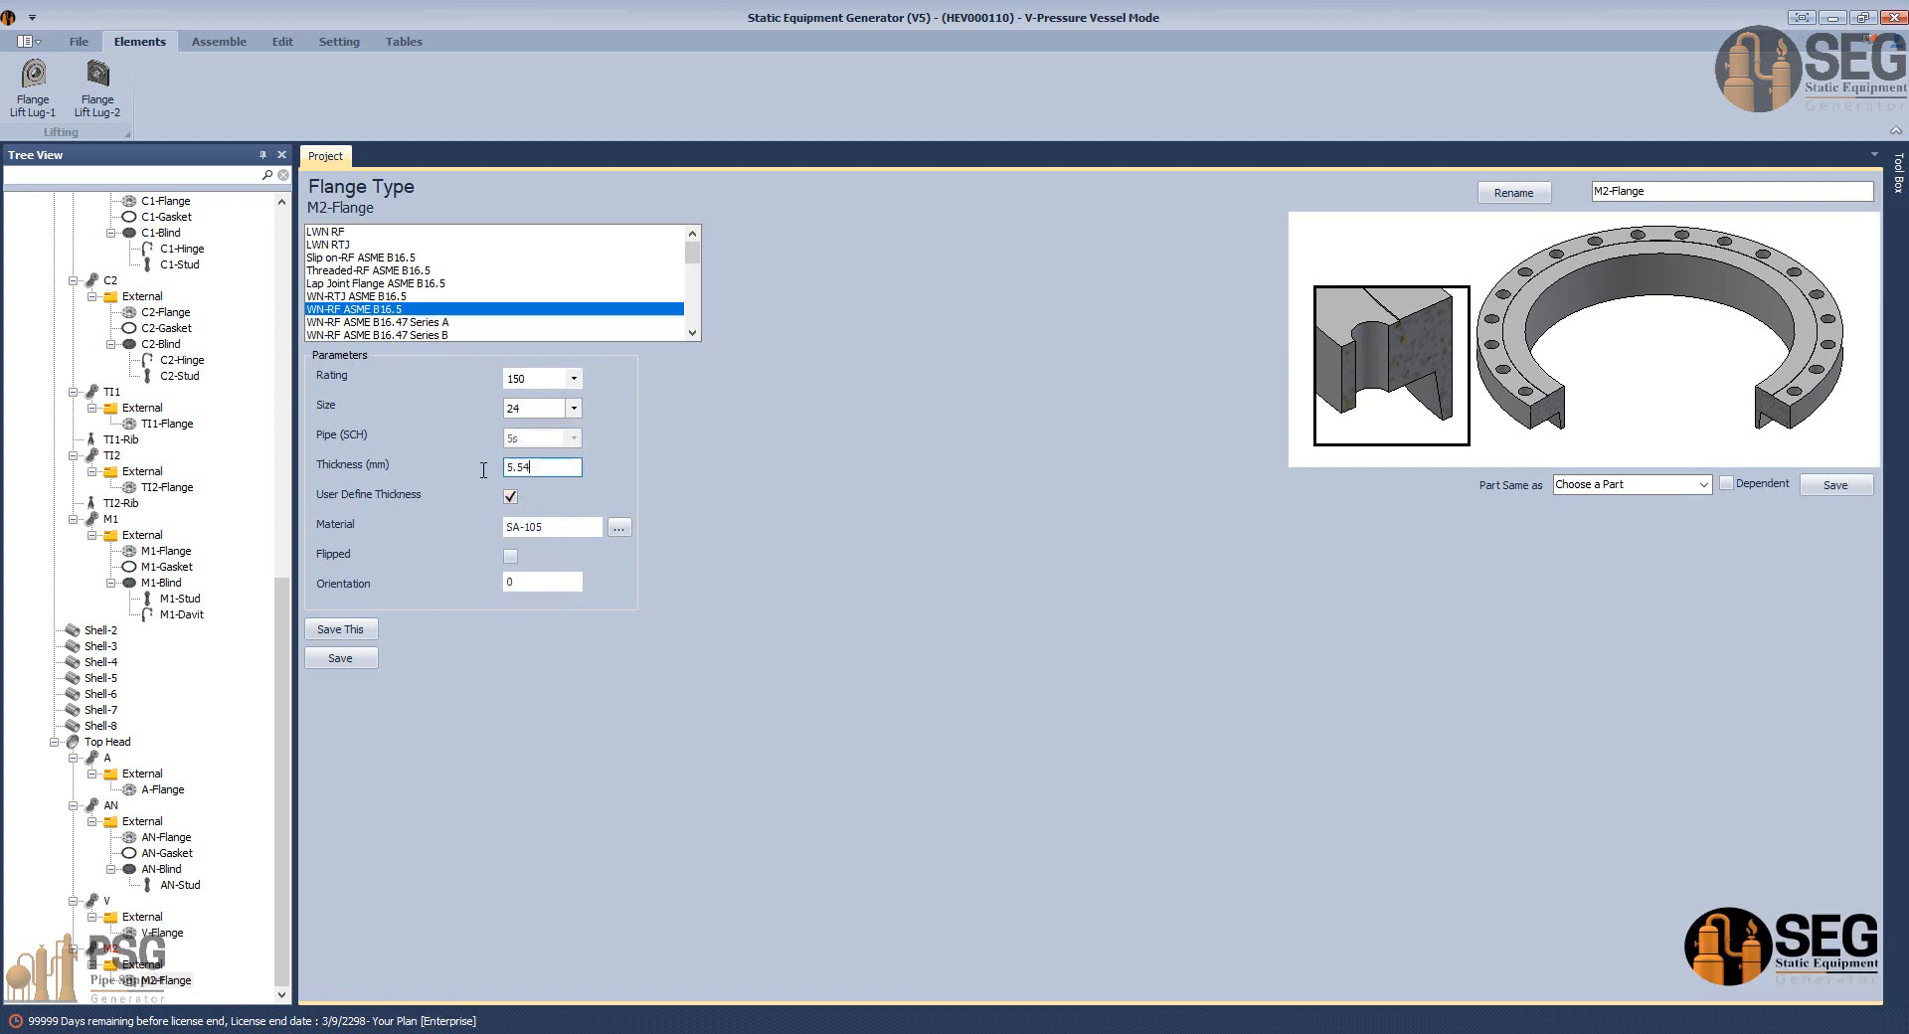
pyautogui.click(343, 658)
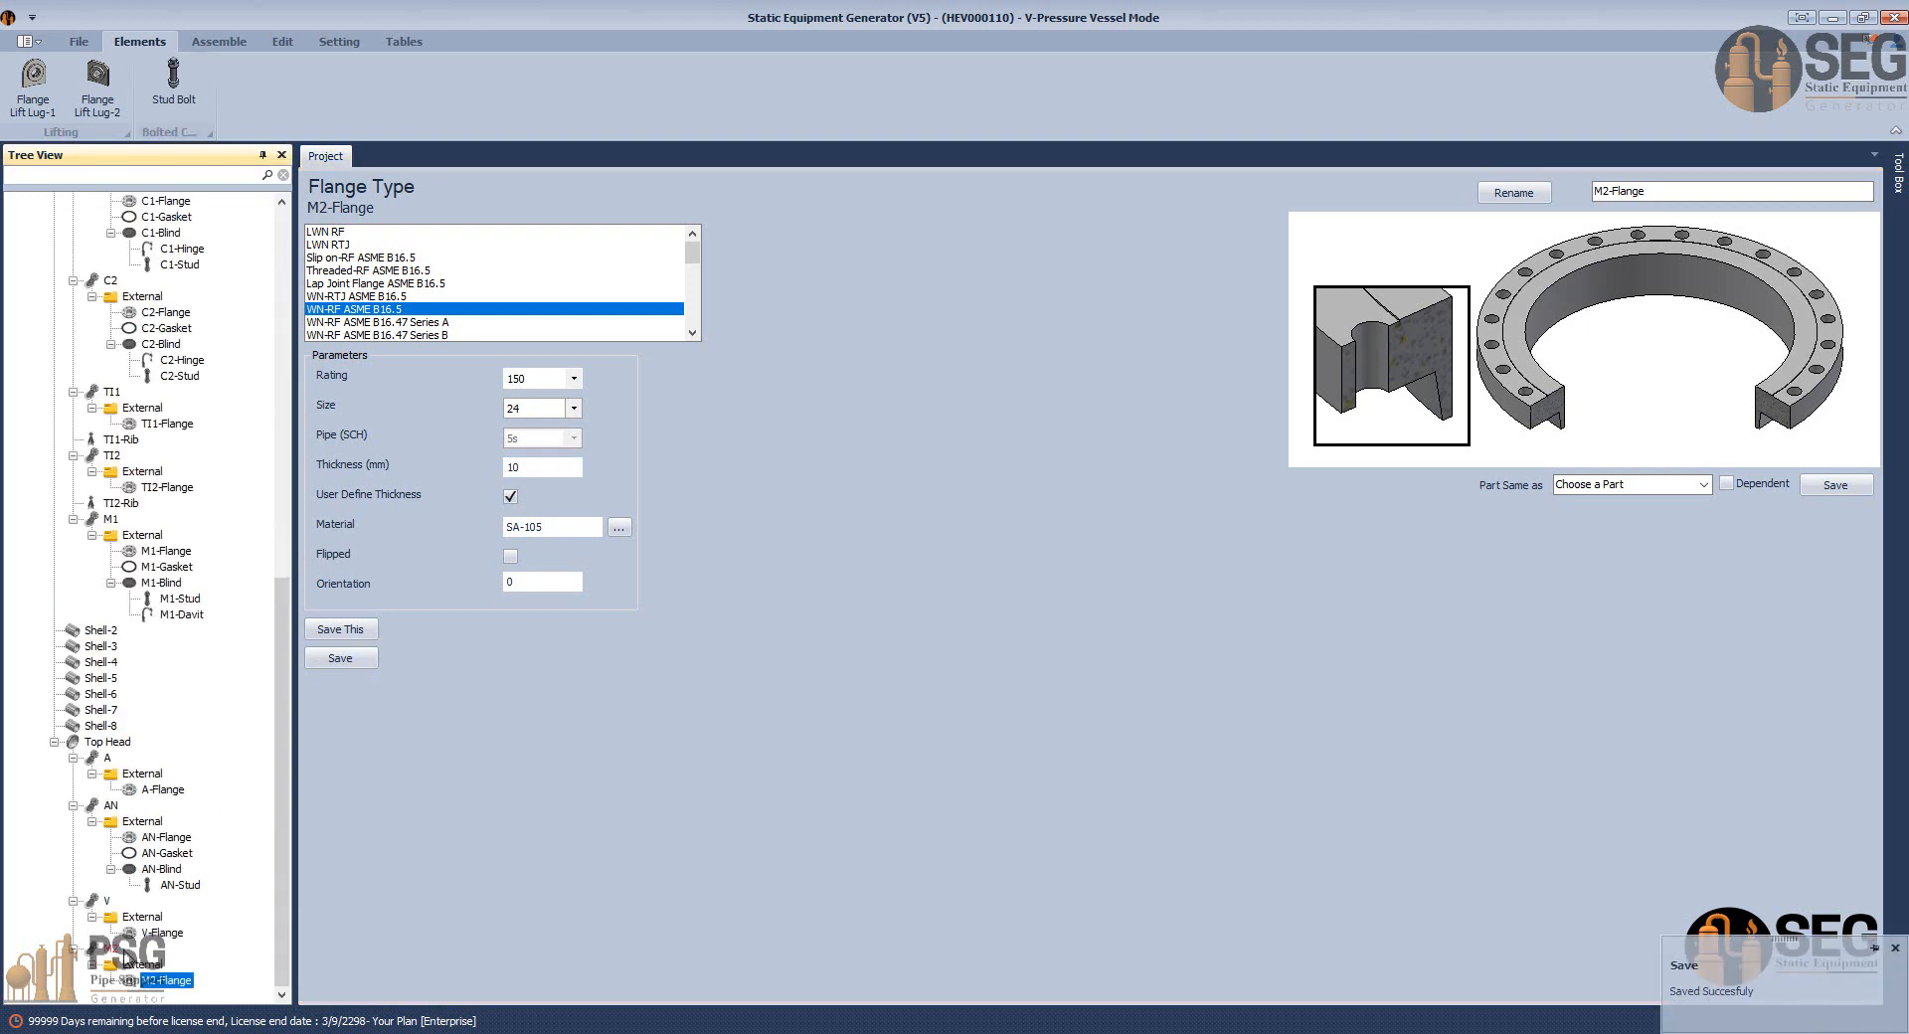
# Calculate manhole M2's nozzle projection from a projection from V.C.L. of 1650 mm and save the calculated value to the nozzle.
pyautogui.click(113, 950)
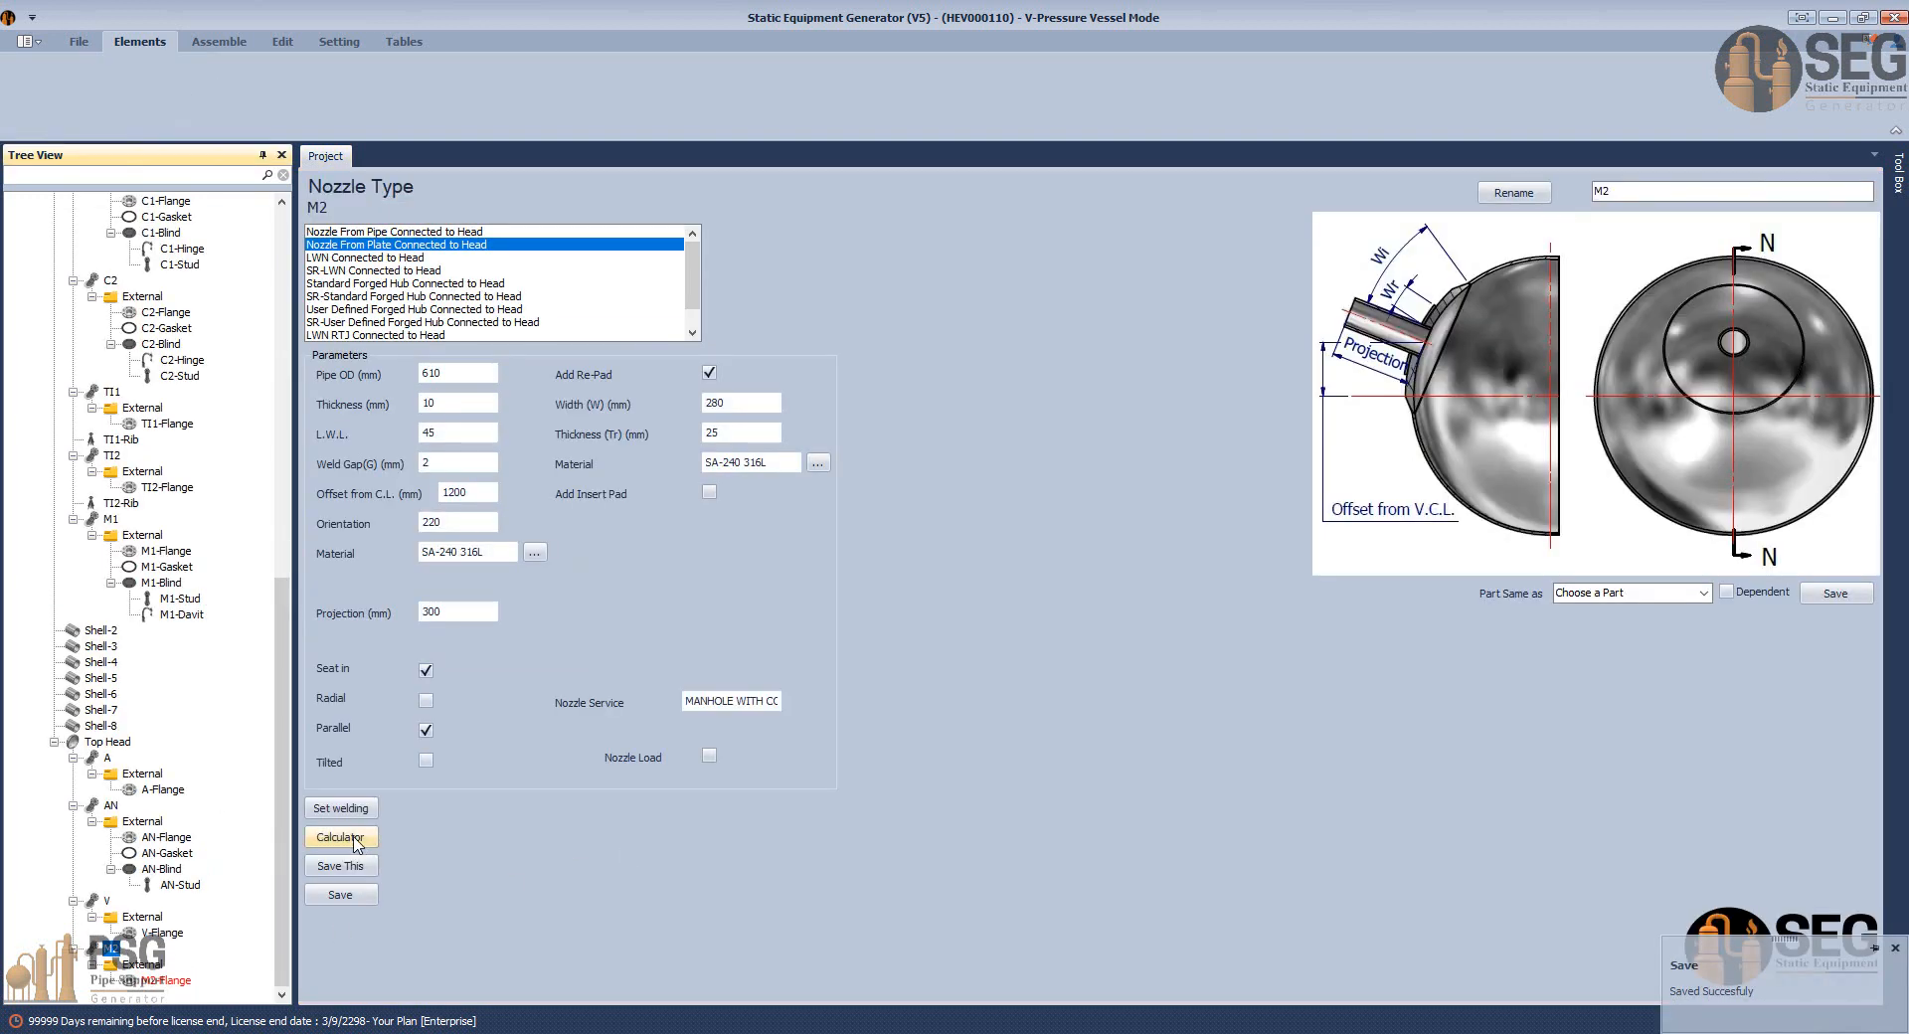
pyautogui.click(340, 837)
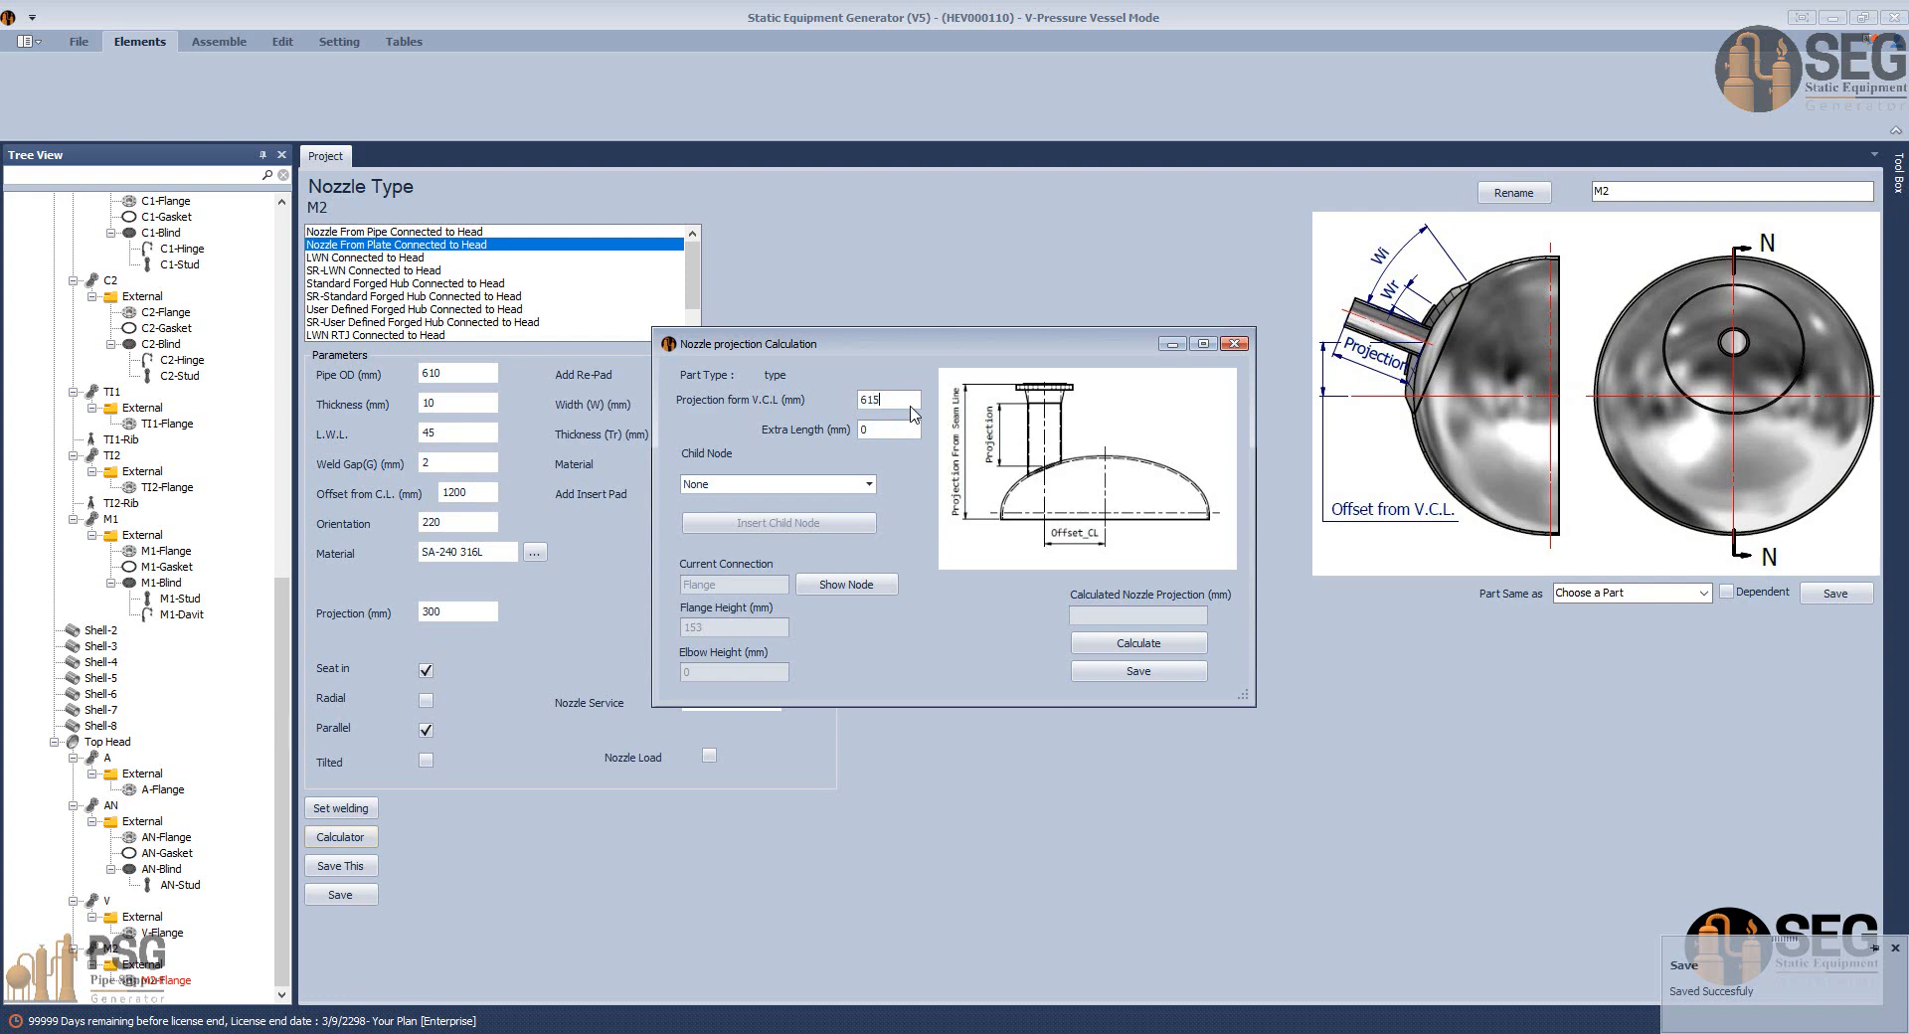
pyautogui.click(1200, 646)
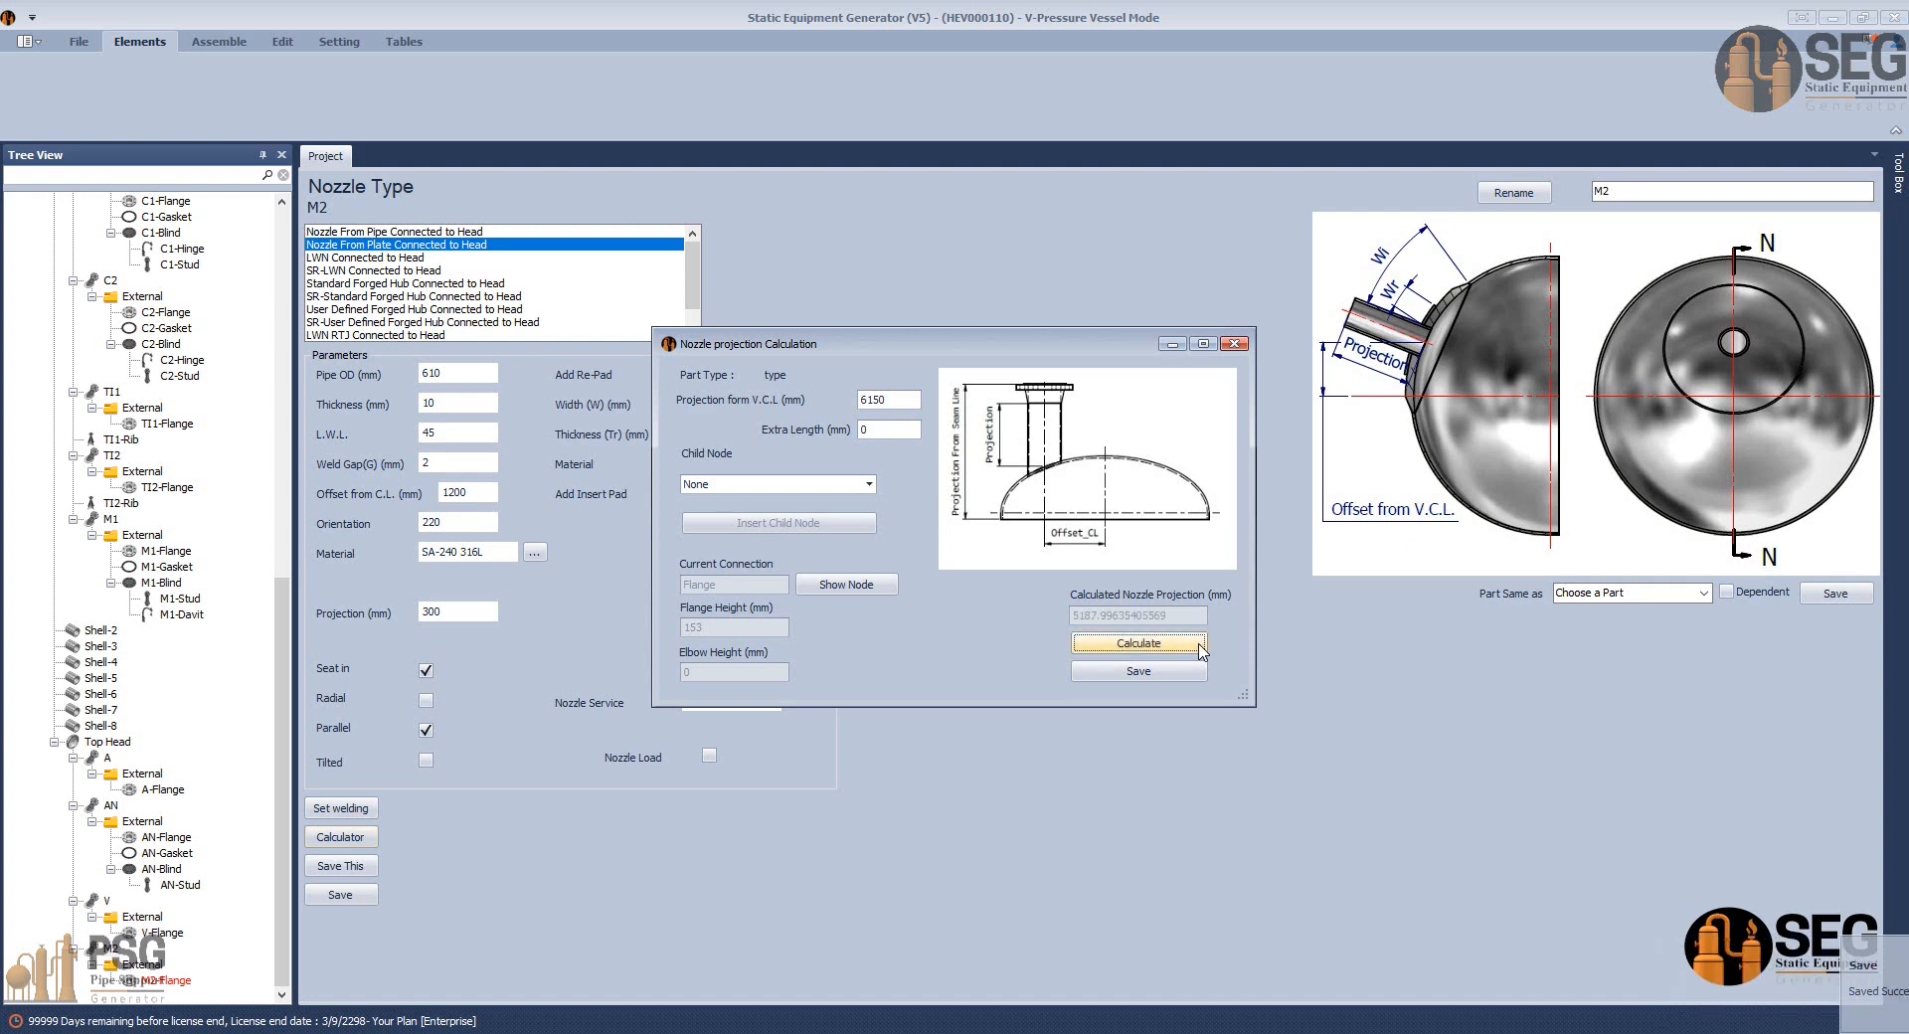
pyautogui.click(1106, 647)
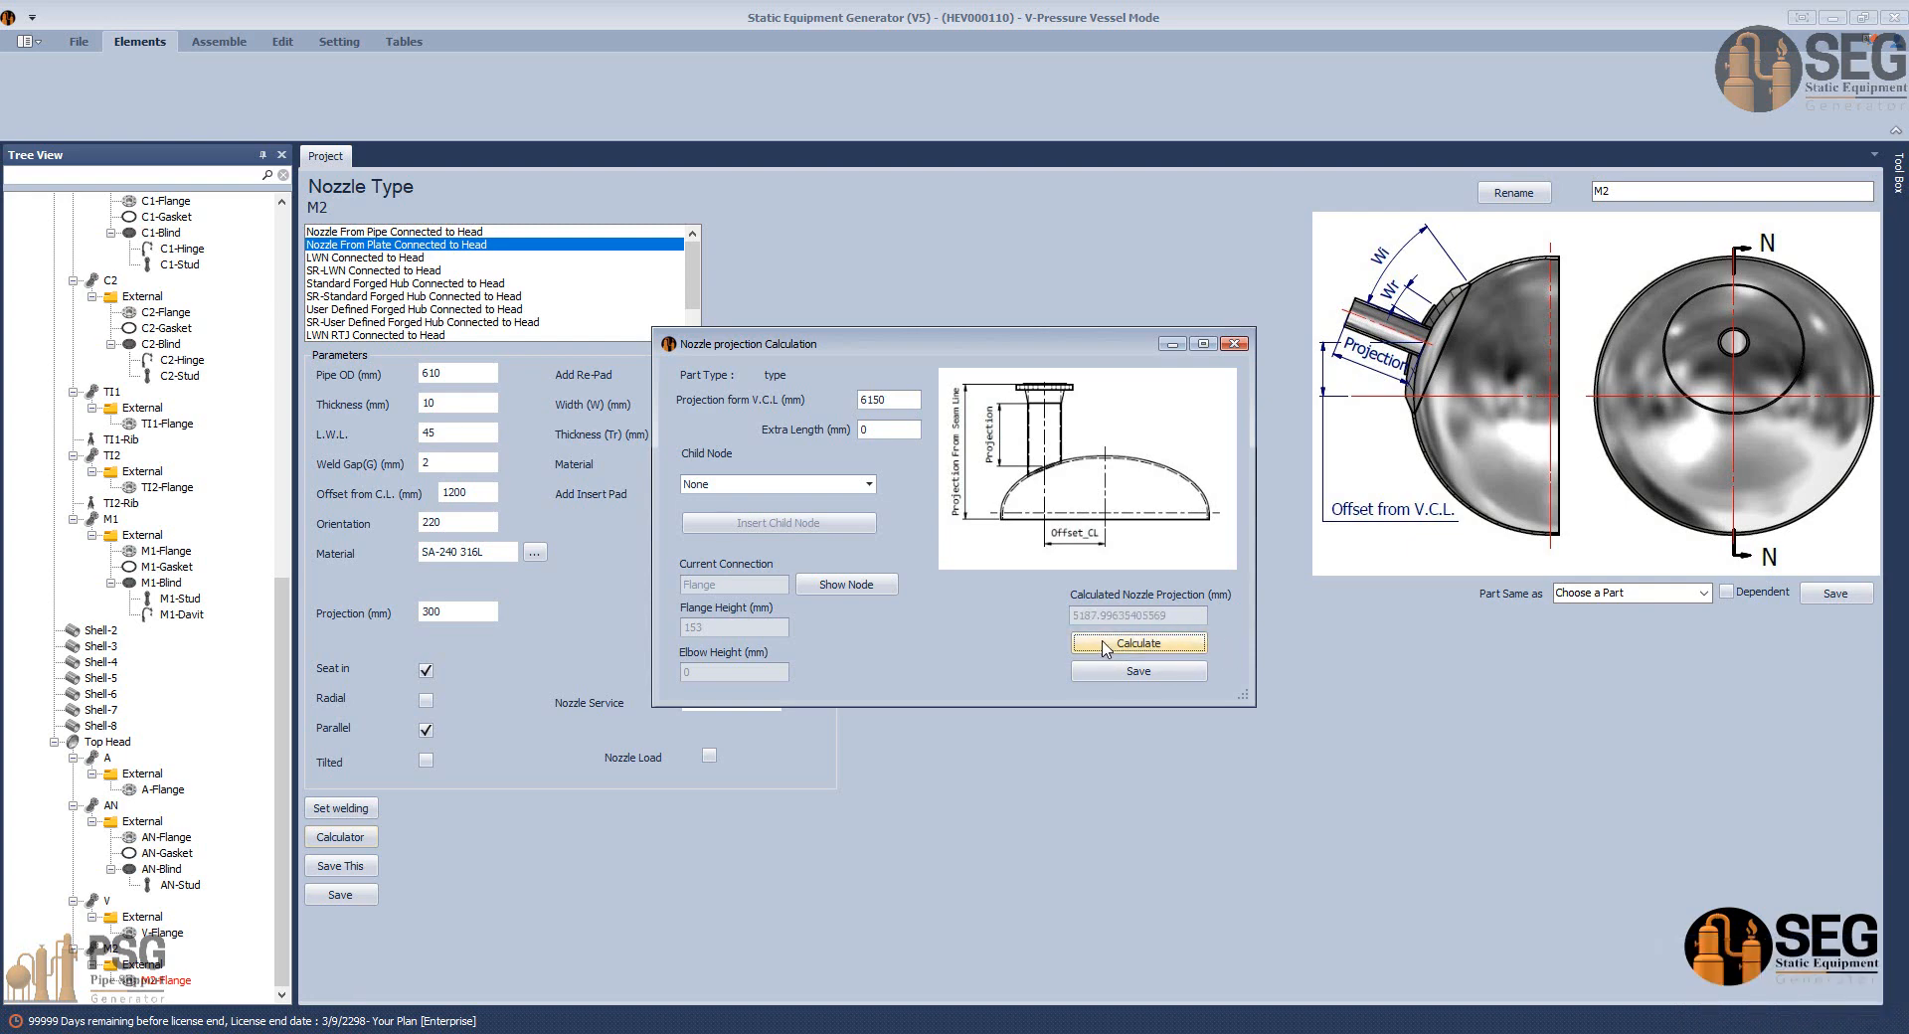
pyautogui.moveTo(889, 401); pyautogui.dragTo(817, 396)
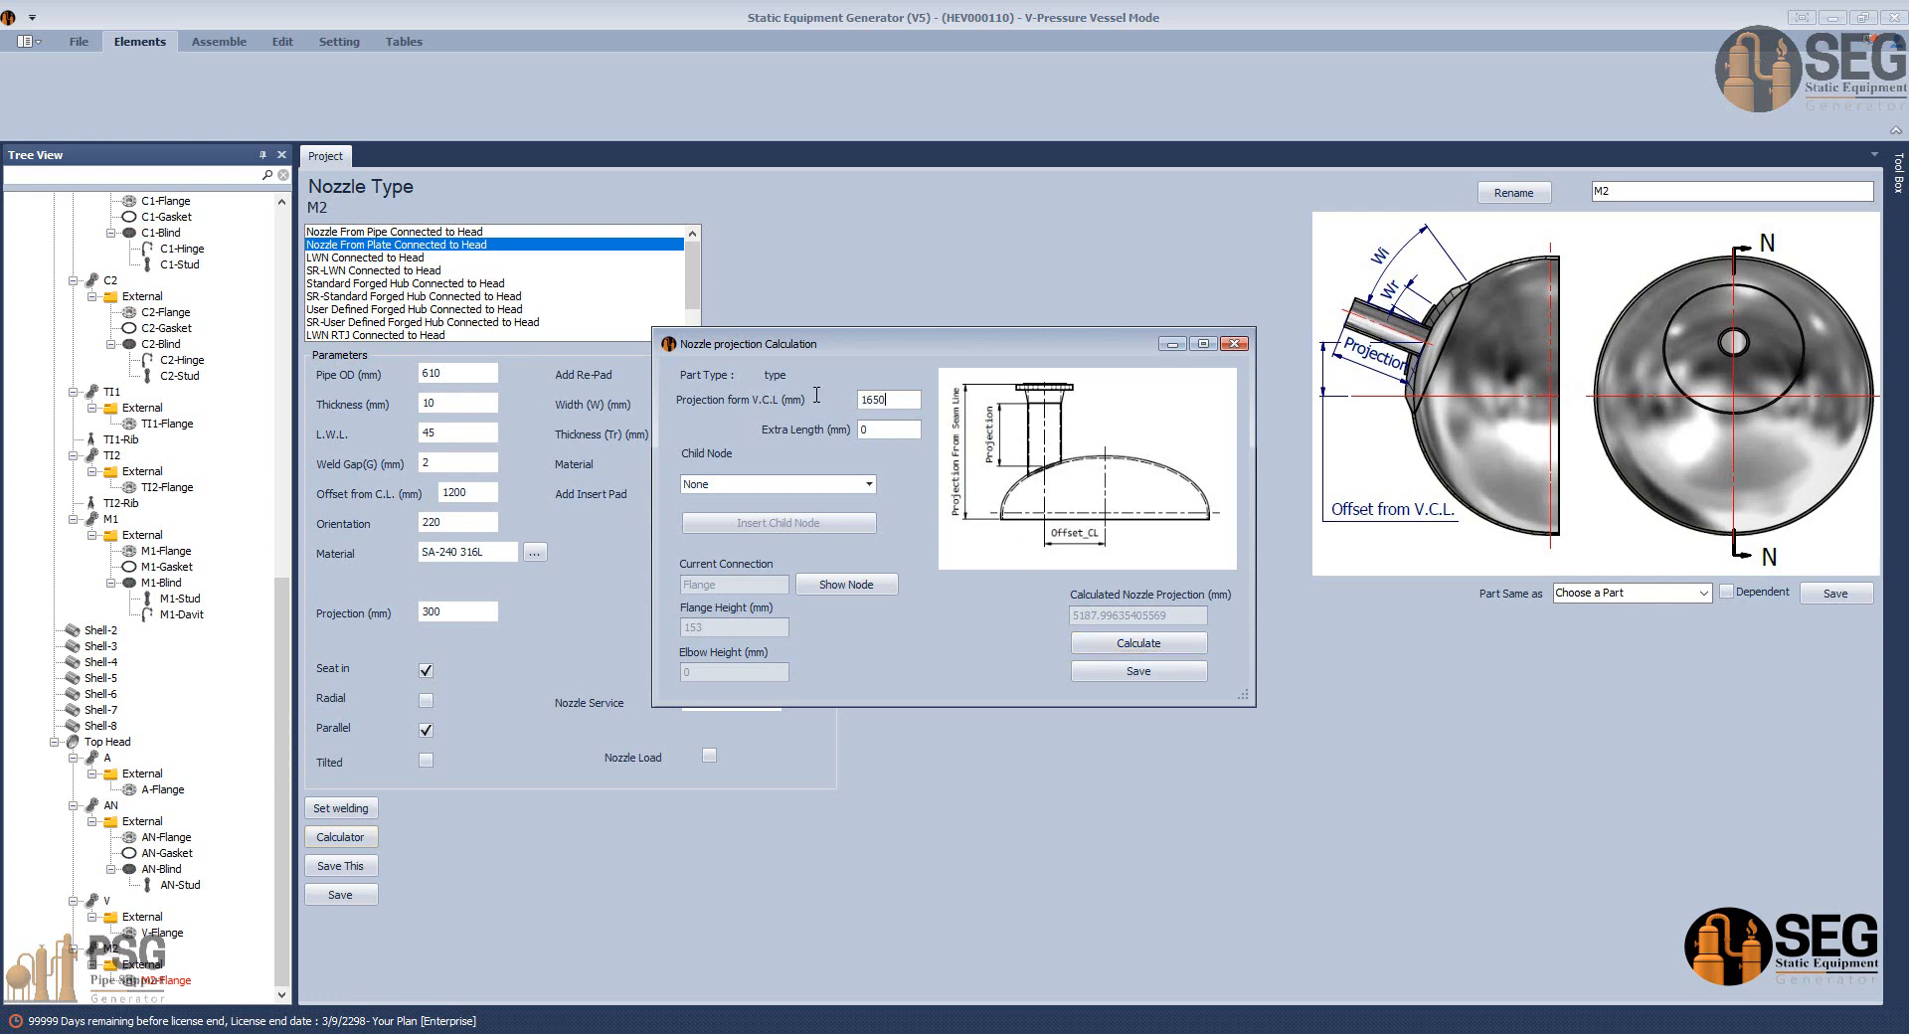
pyautogui.click(1133, 647)
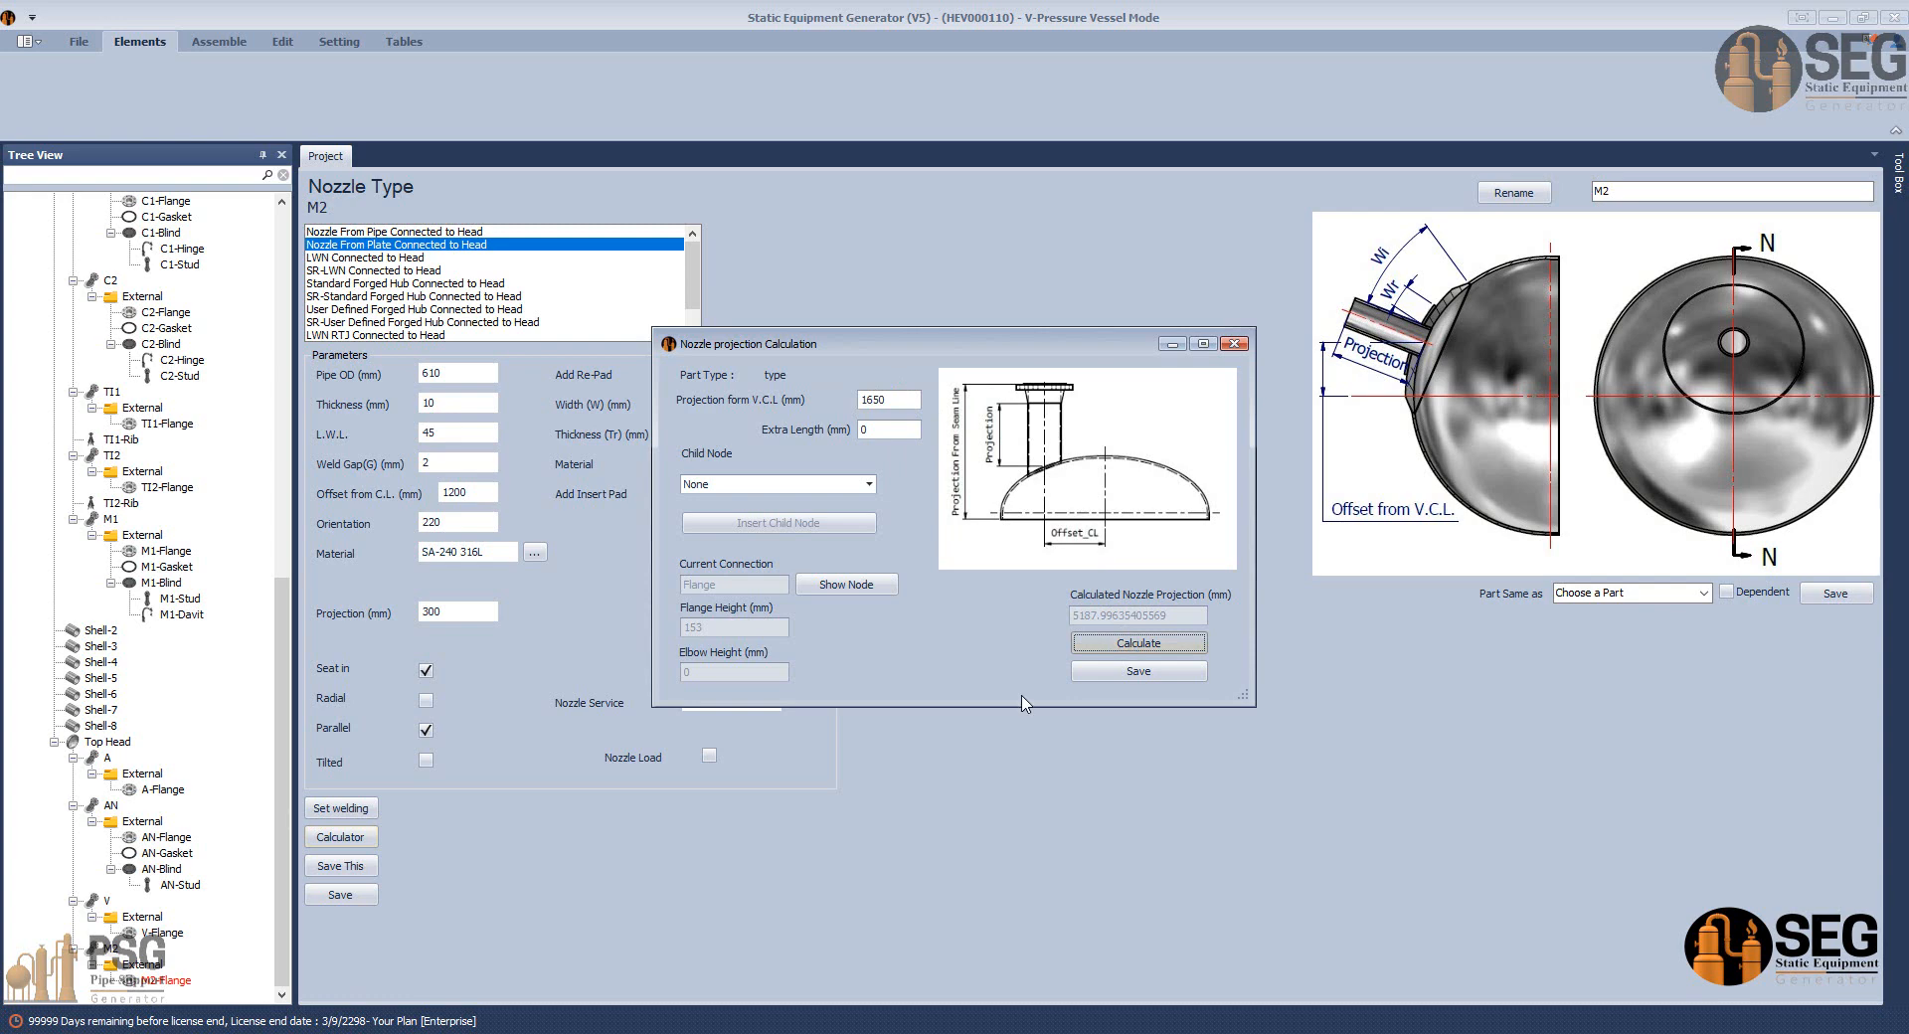
pyautogui.click(1158, 675)
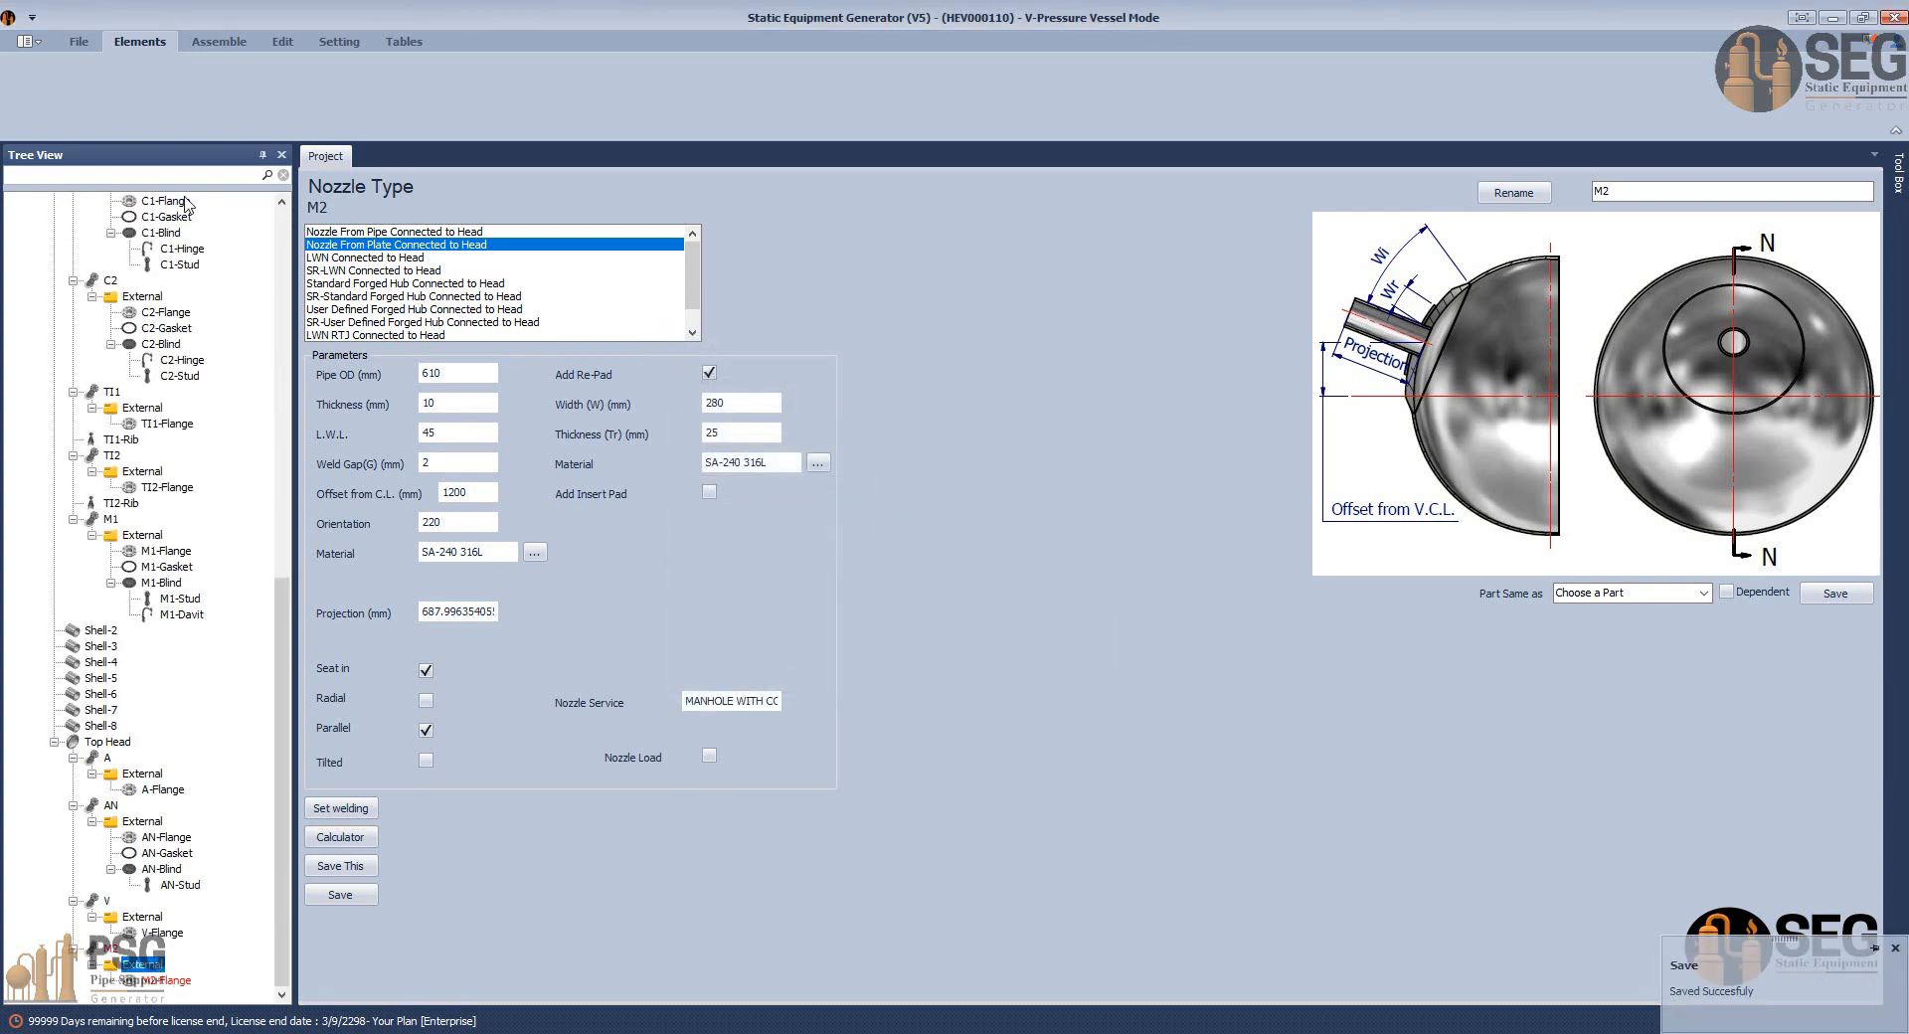
# Add a gasket named M2-Gasket to manhole M2's external parts.
pyautogui.click(1033, 83)
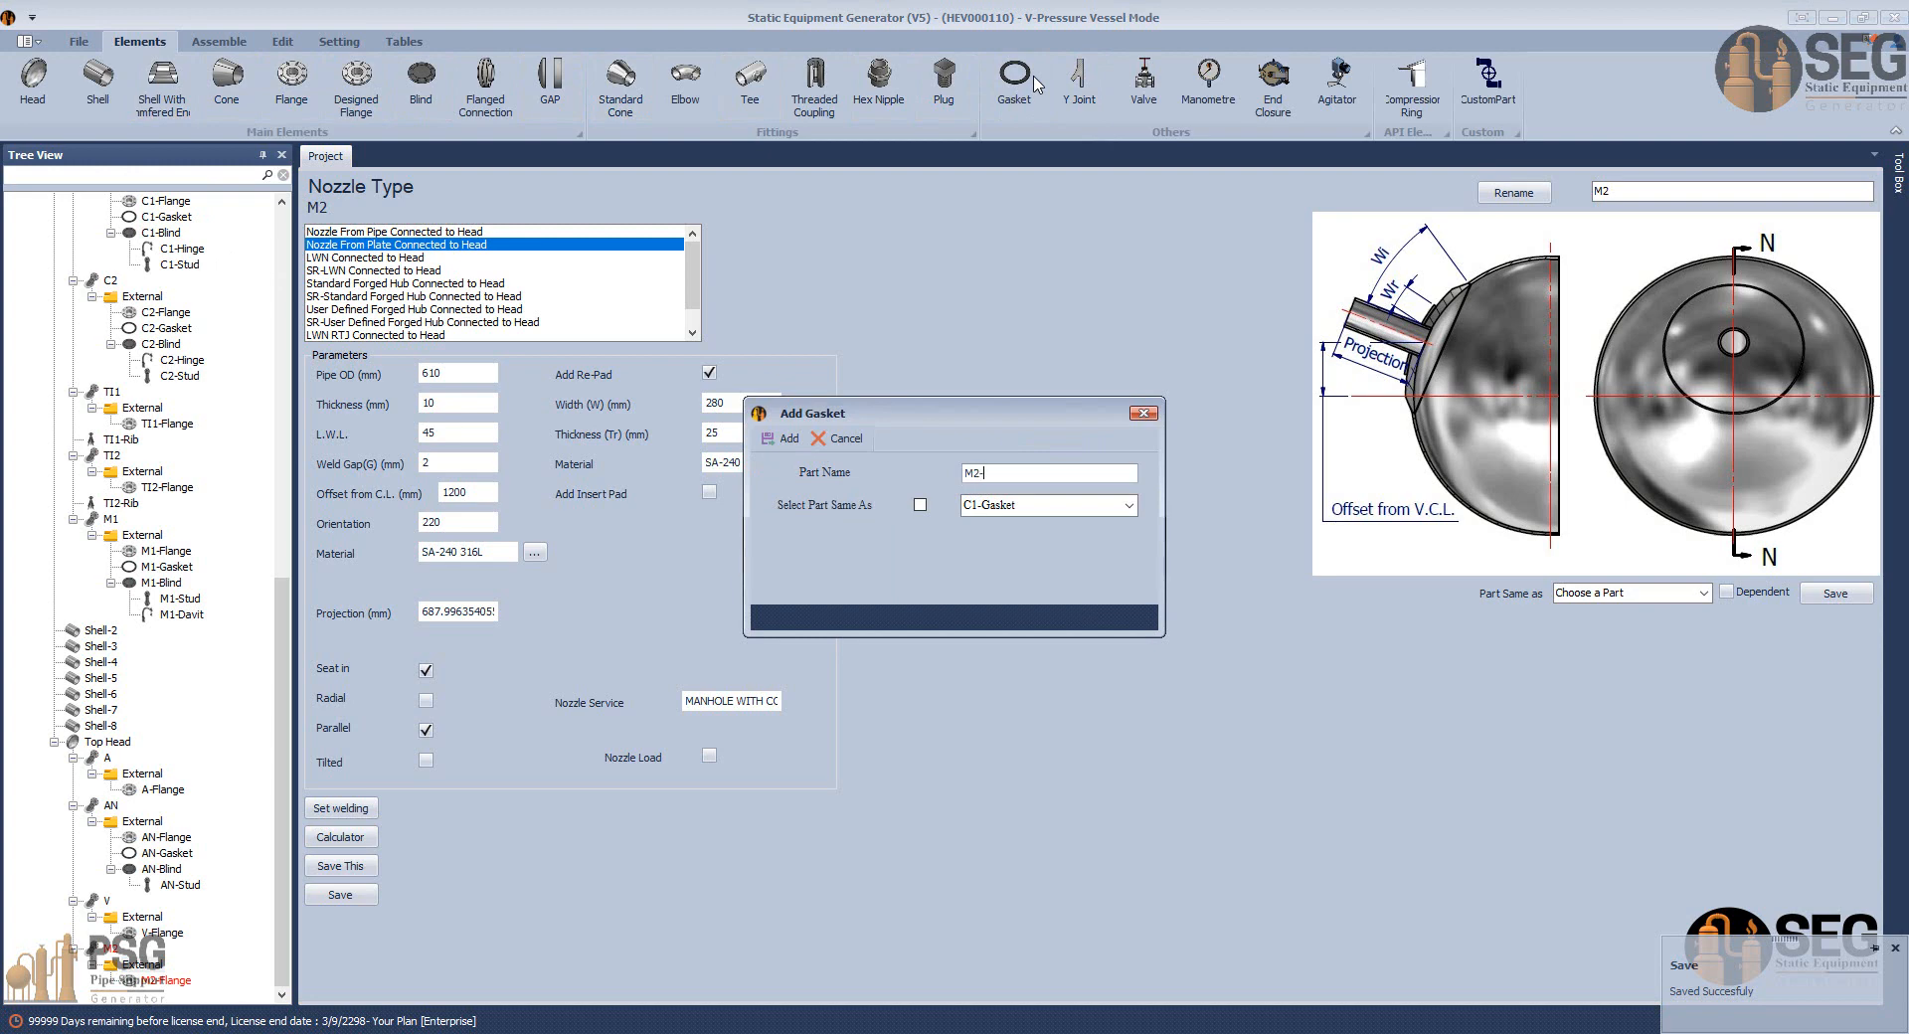
pyautogui.write('M2-Gasket')
pyautogui.press('Return')
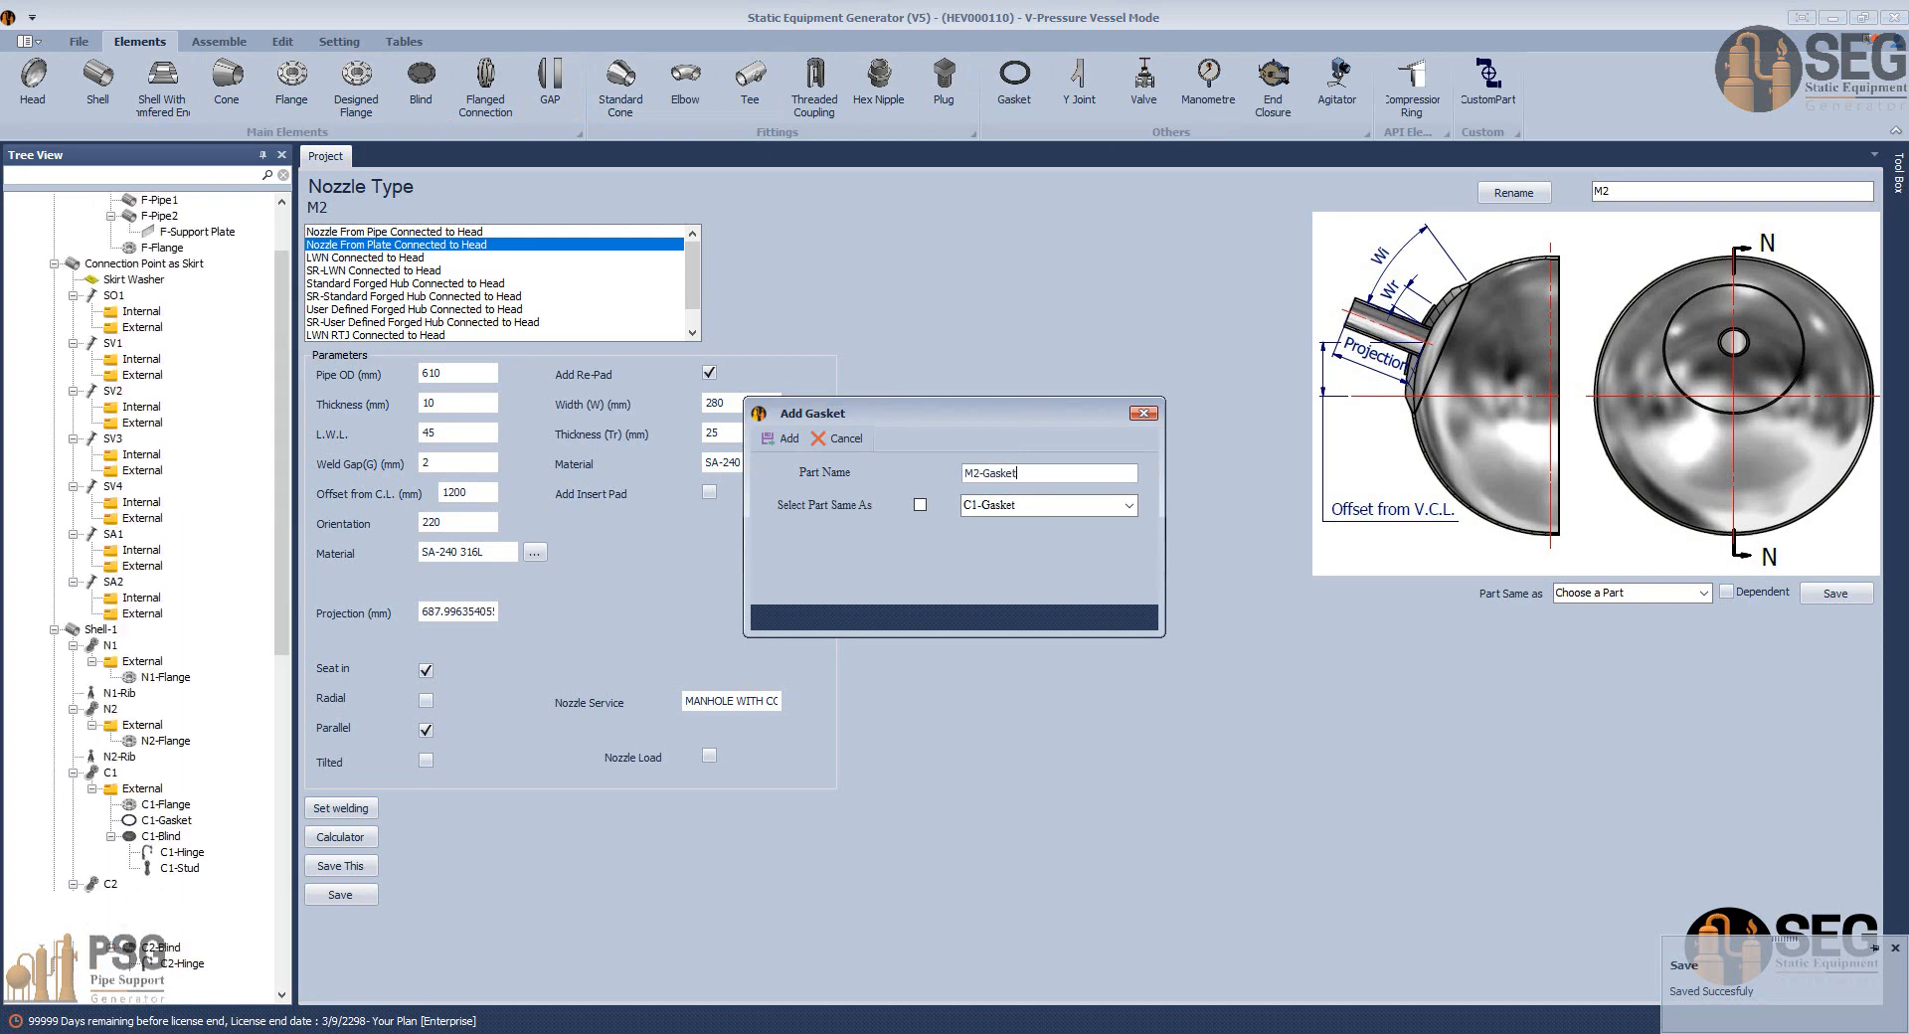
# Define M2-Gasket as an RF Gasket For ASME B16.5 Flanges in size 24 and save it.
pyautogui.scroll(-1, 249, 997)
pyautogui.click(162, 981)
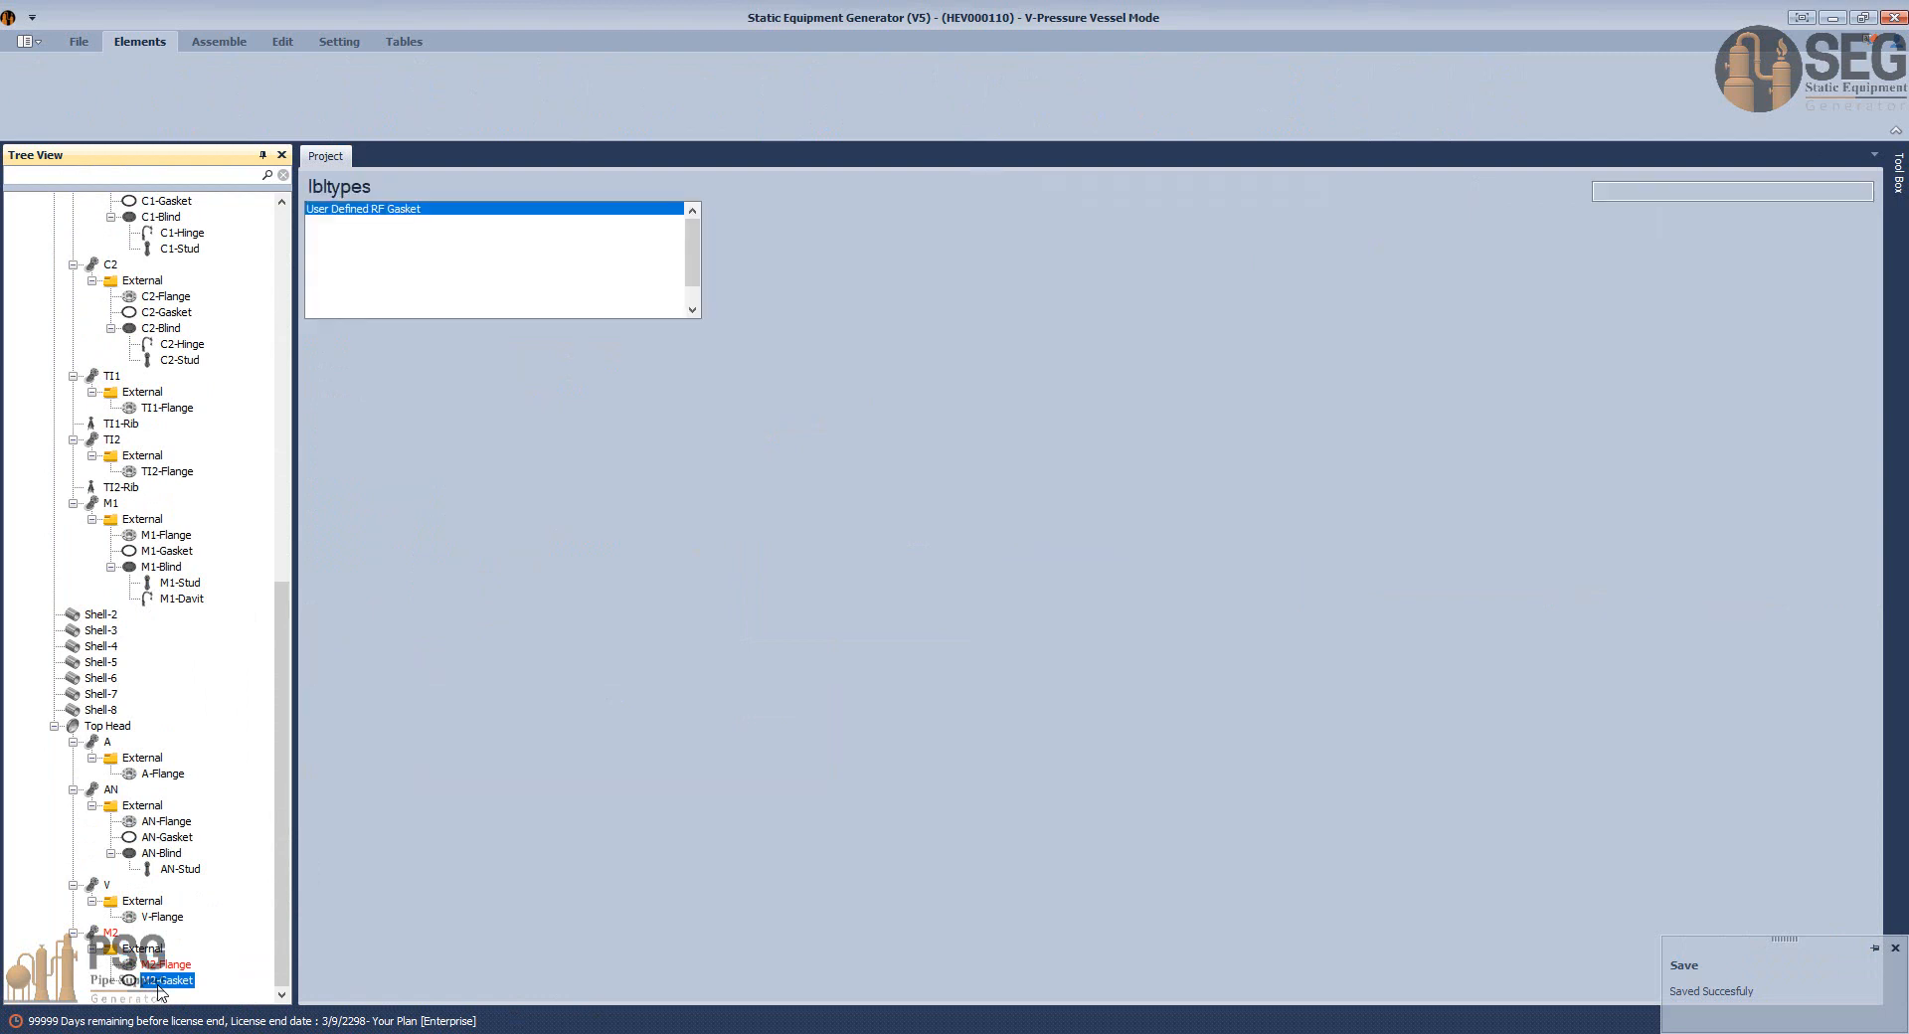
pyautogui.click(430, 257)
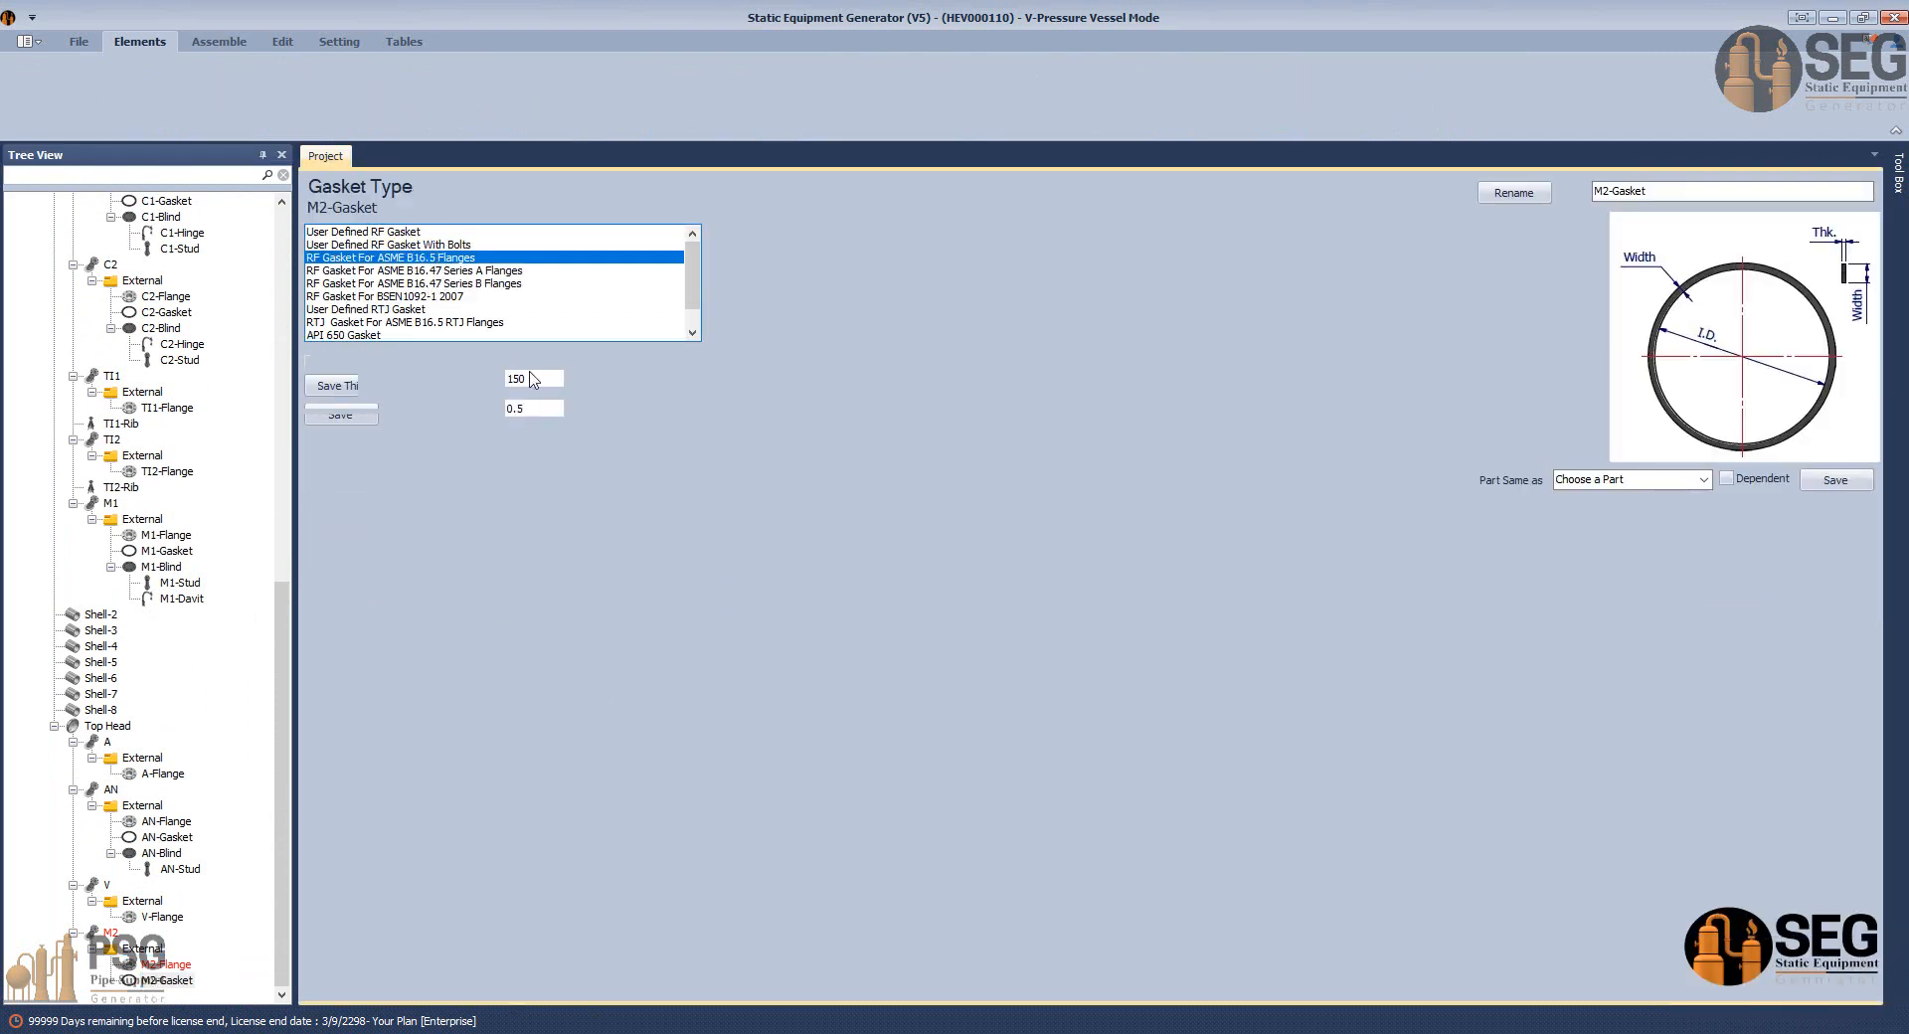
pyautogui.click(542, 408)
pyautogui.click(513, 672)
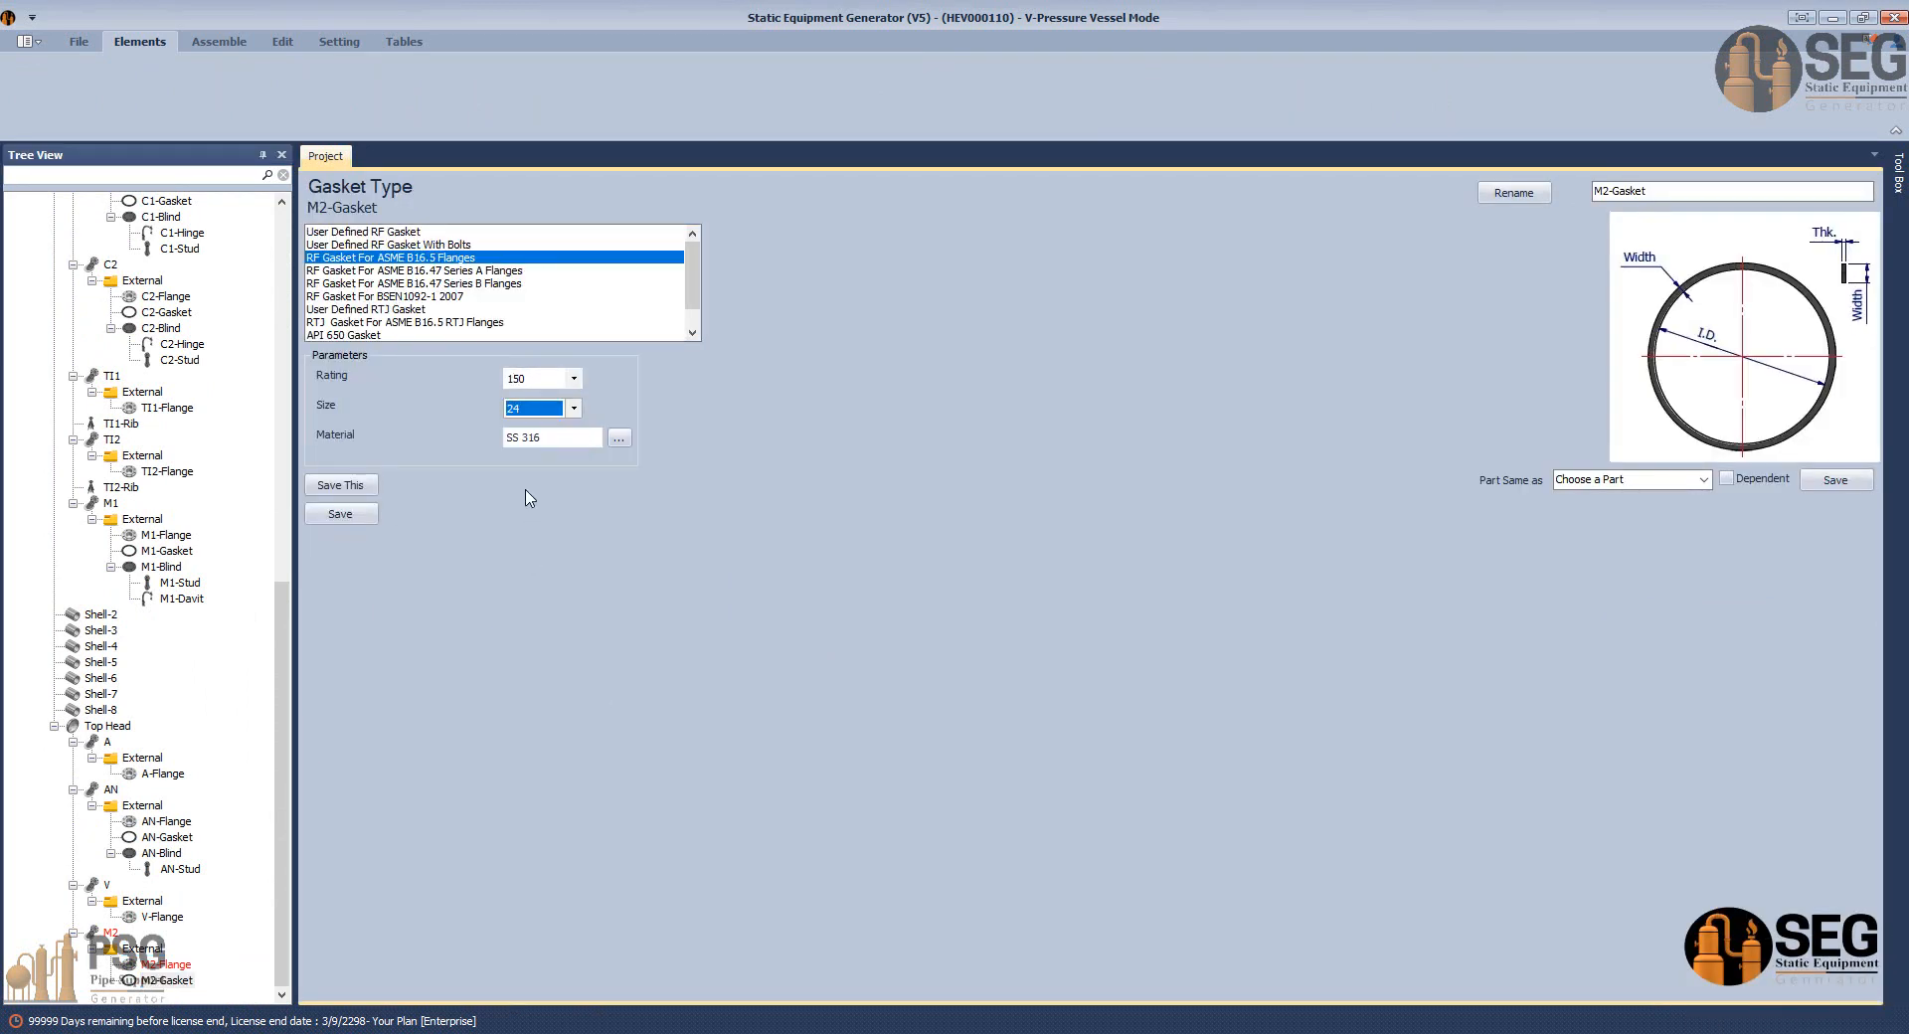
pyautogui.click(344, 514)
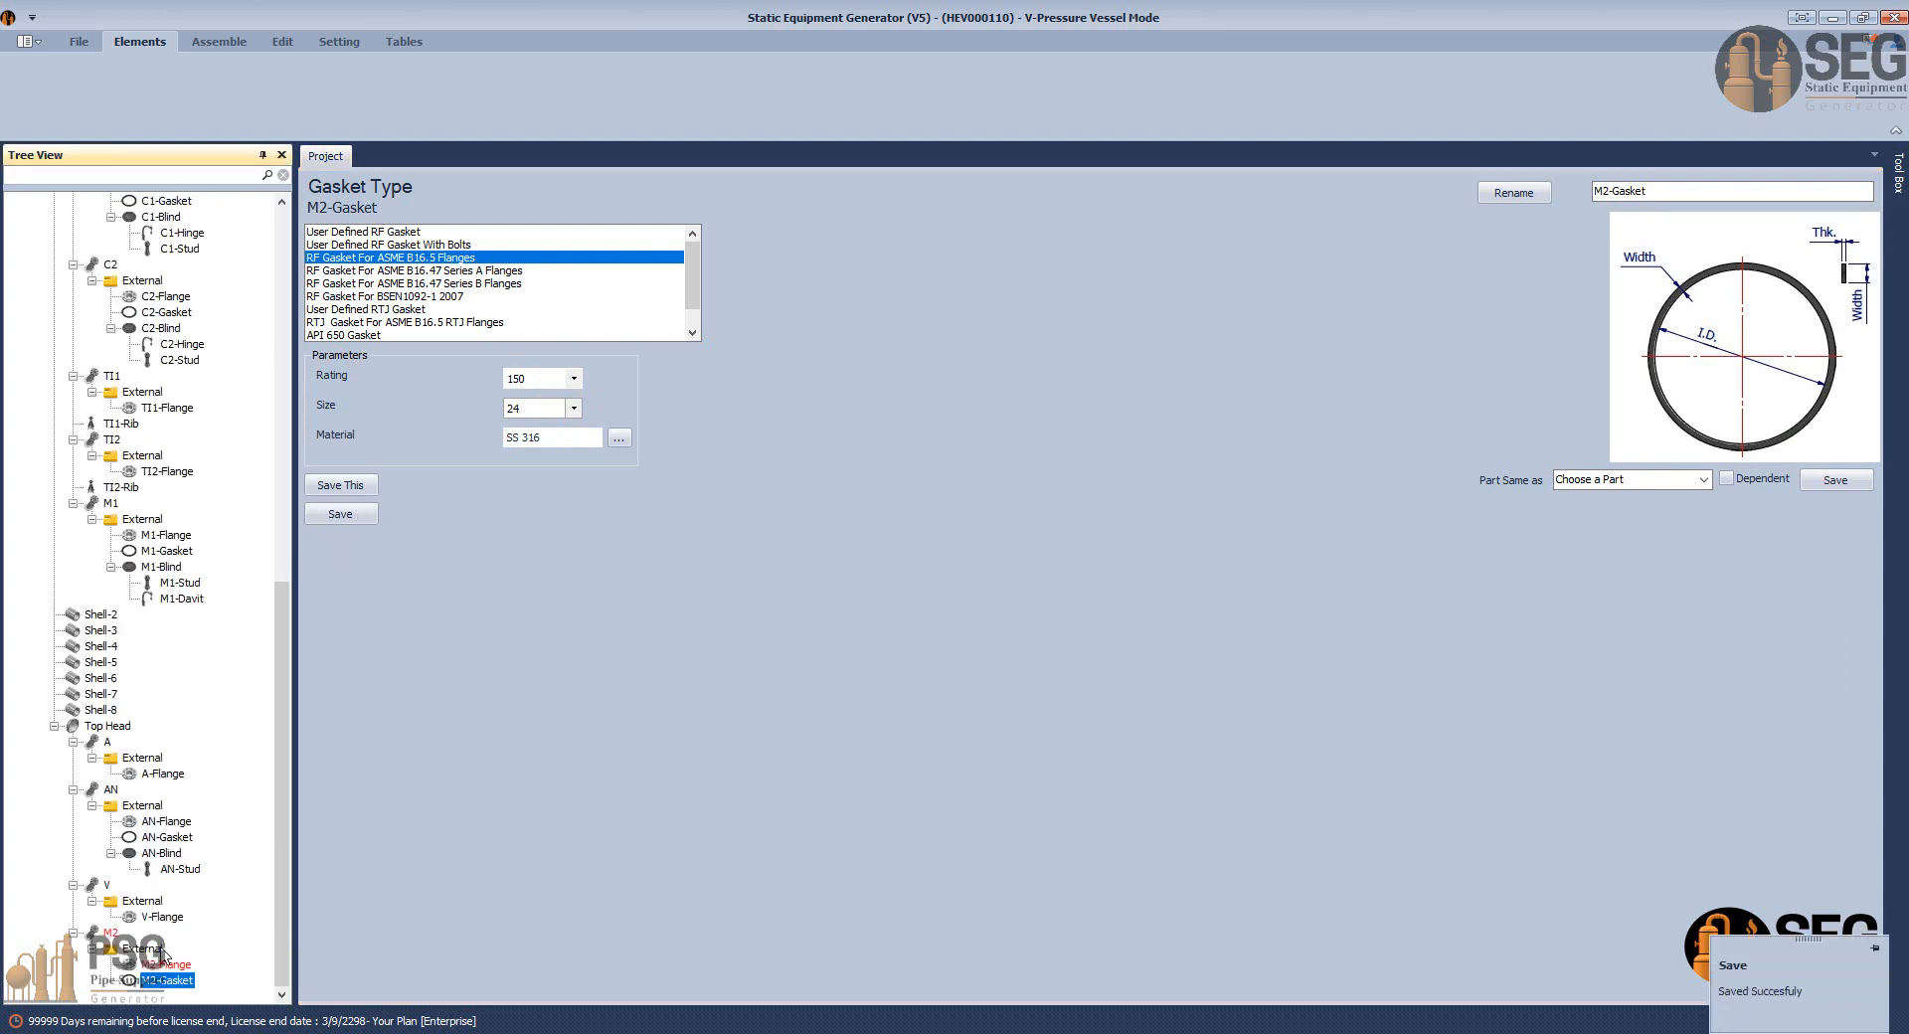
# Add a blind named M2-Blind to manhole M2's external parts.
pyautogui.click(439, 88)
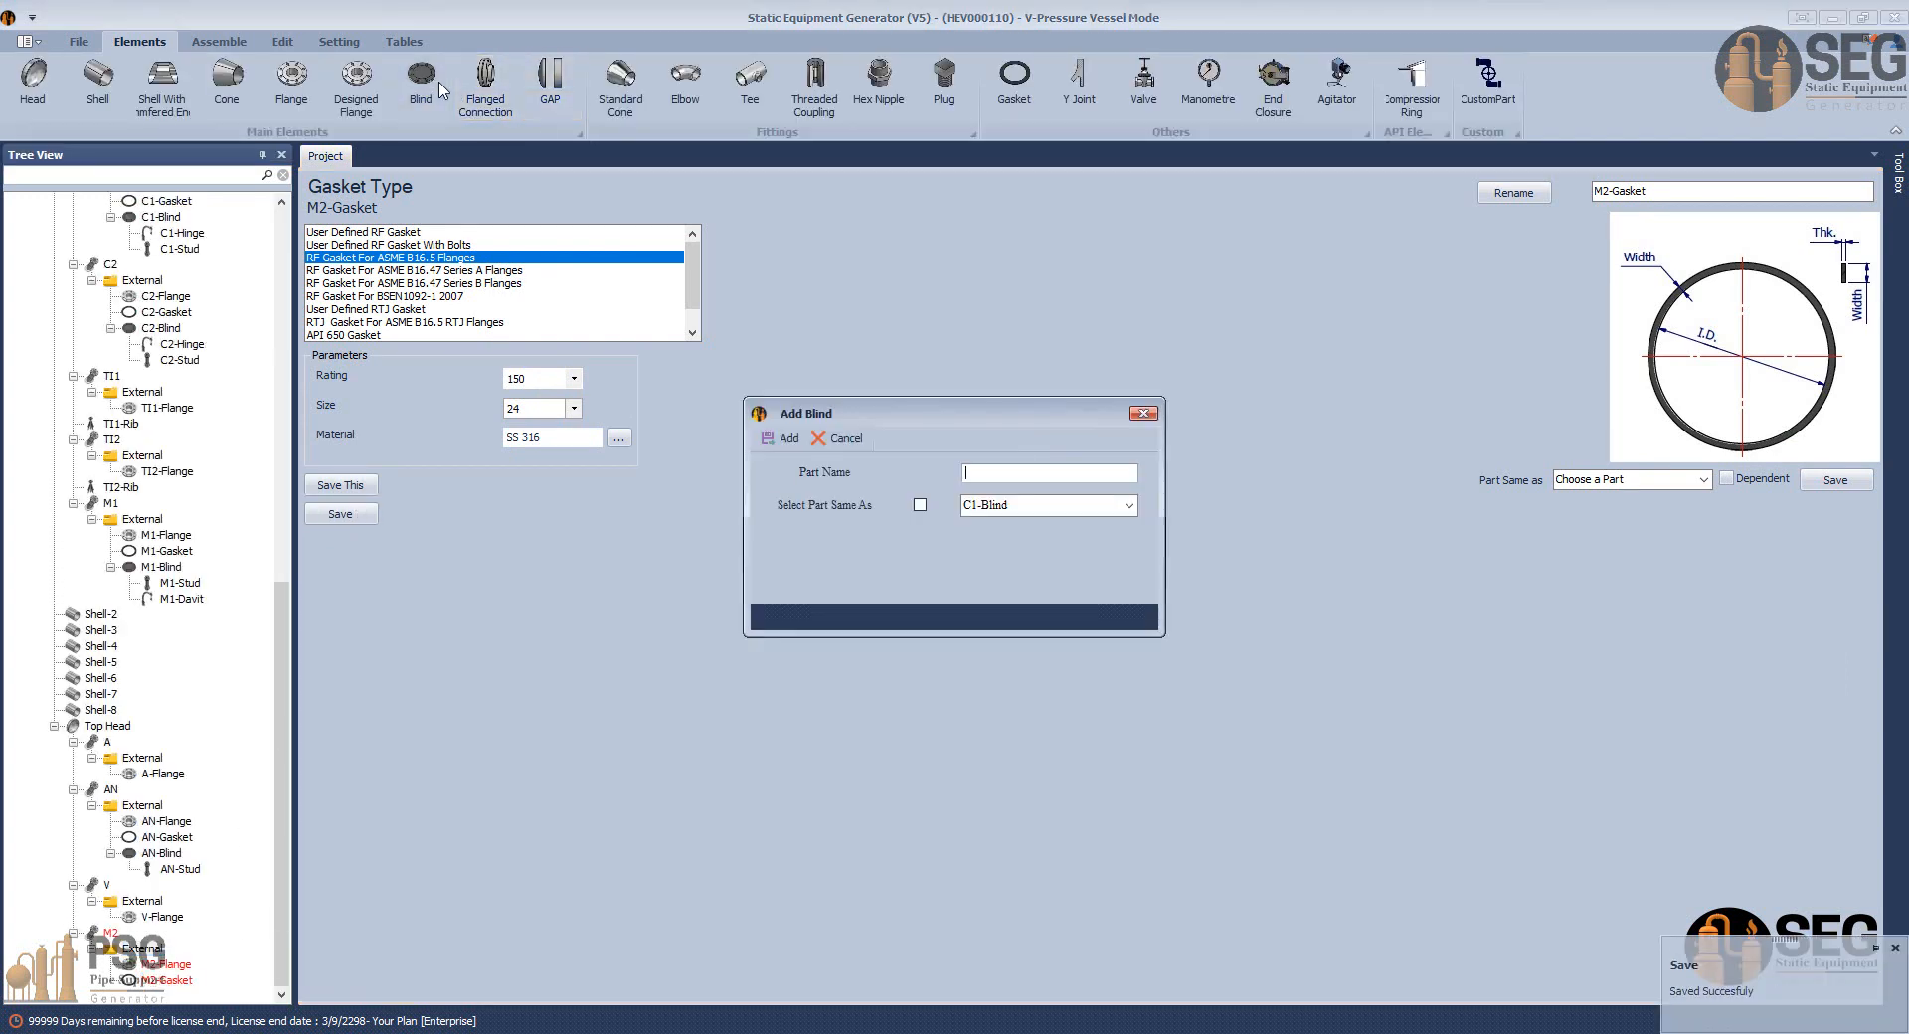
pyautogui.write('M2-Blind')
pyautogui.press('Return')
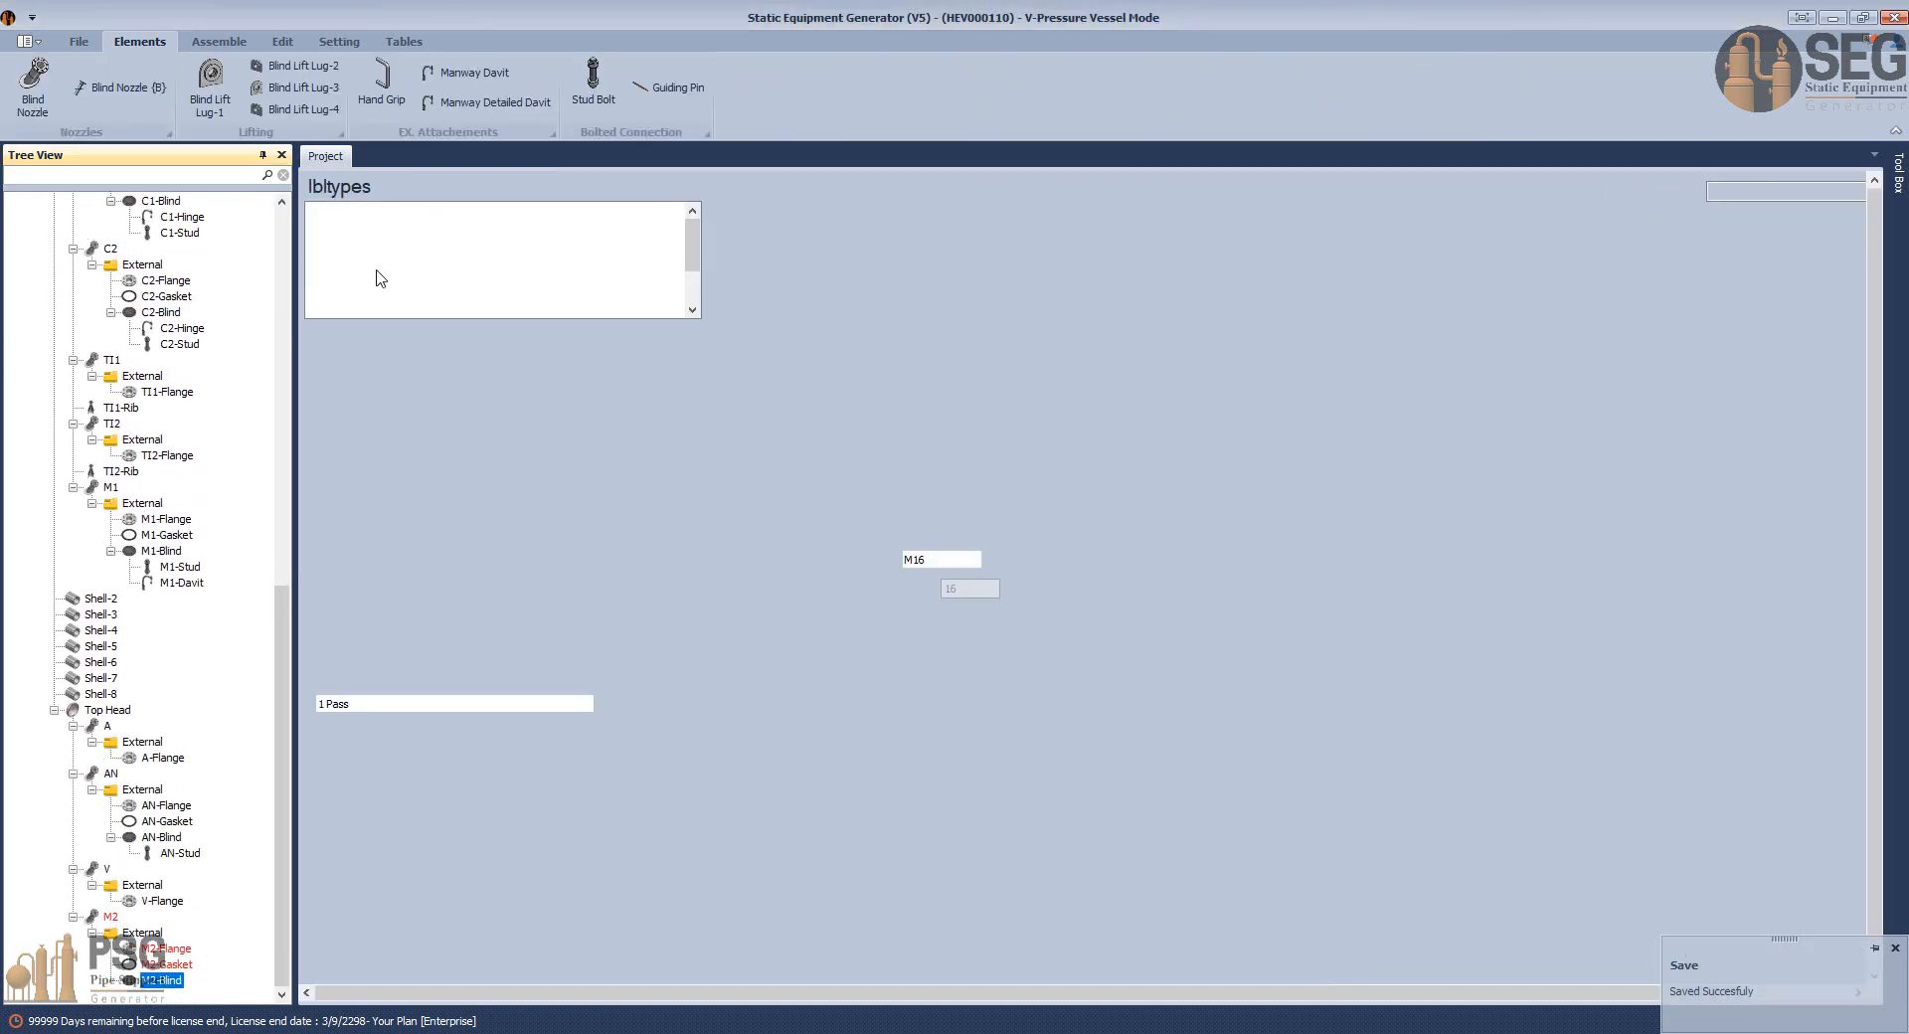
# Define M2-Blind as a flipped RF Blind ASME B16.5 in size 24 and save it.
pyautogui.click(365, 284)
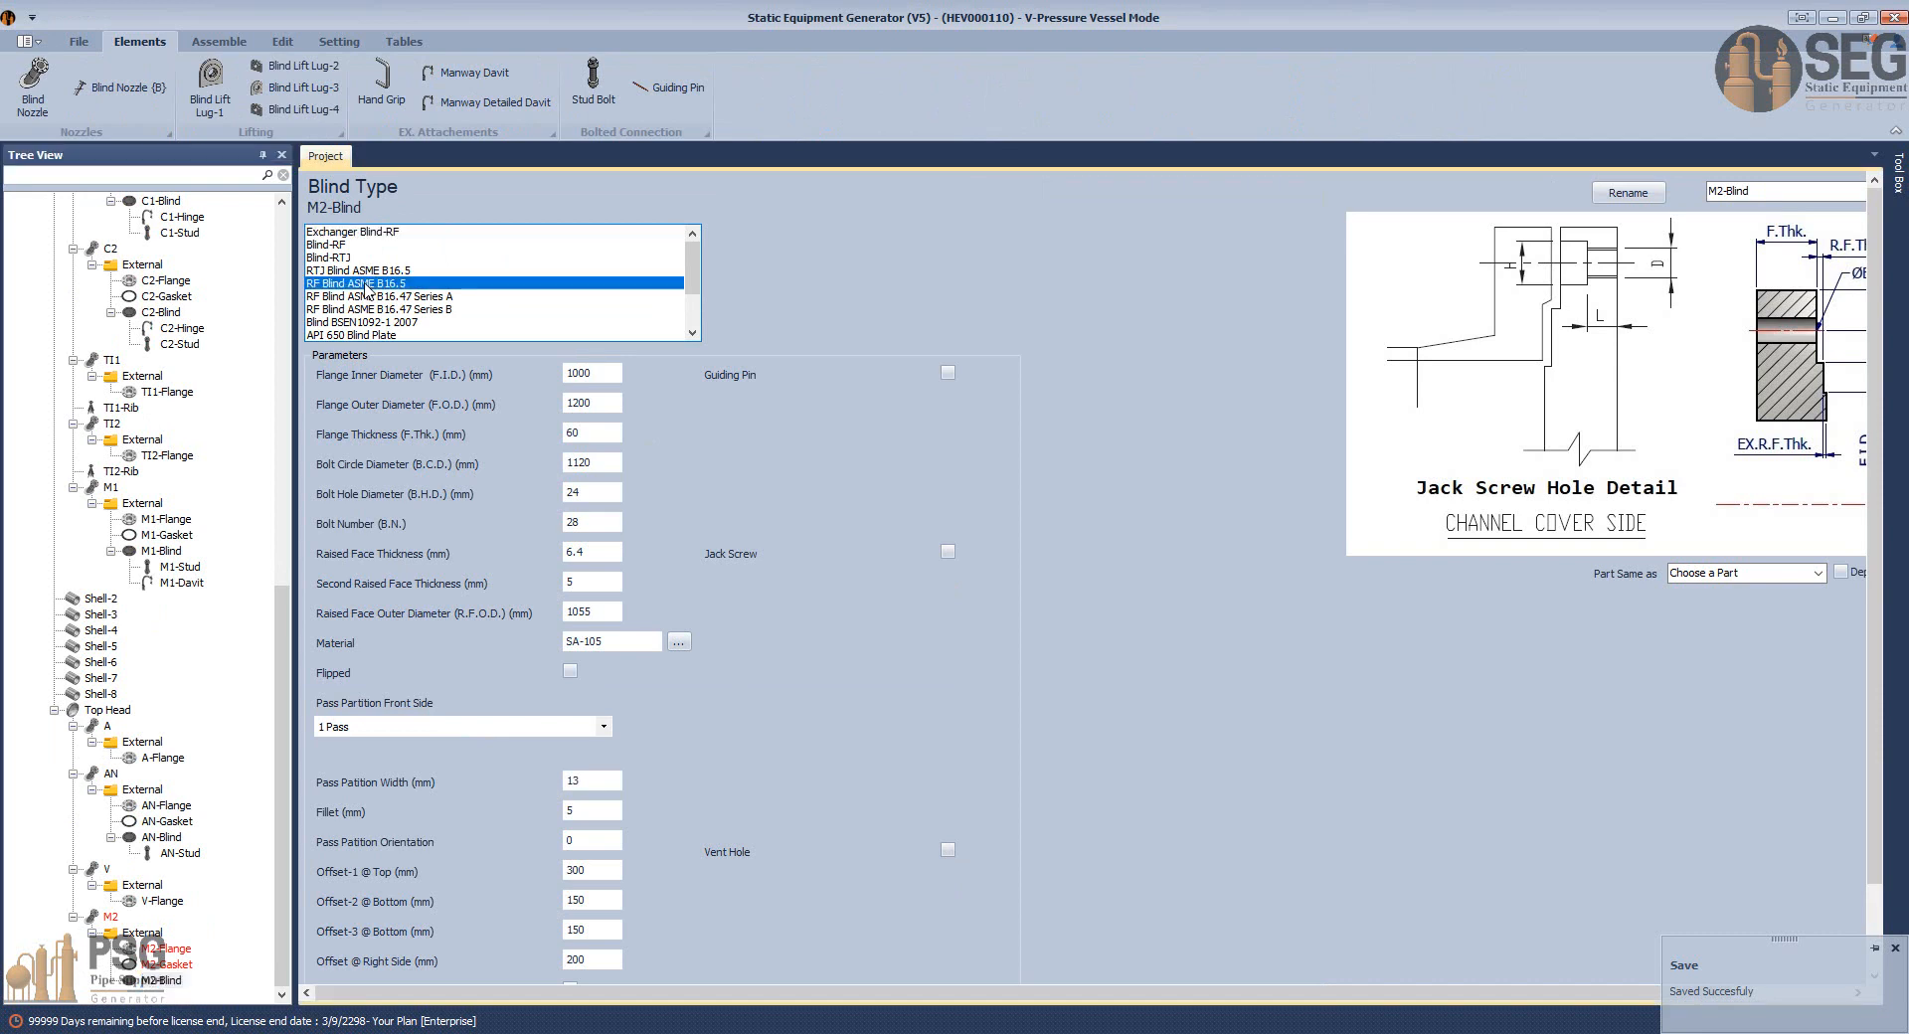
pyautogui.click(574, 408)
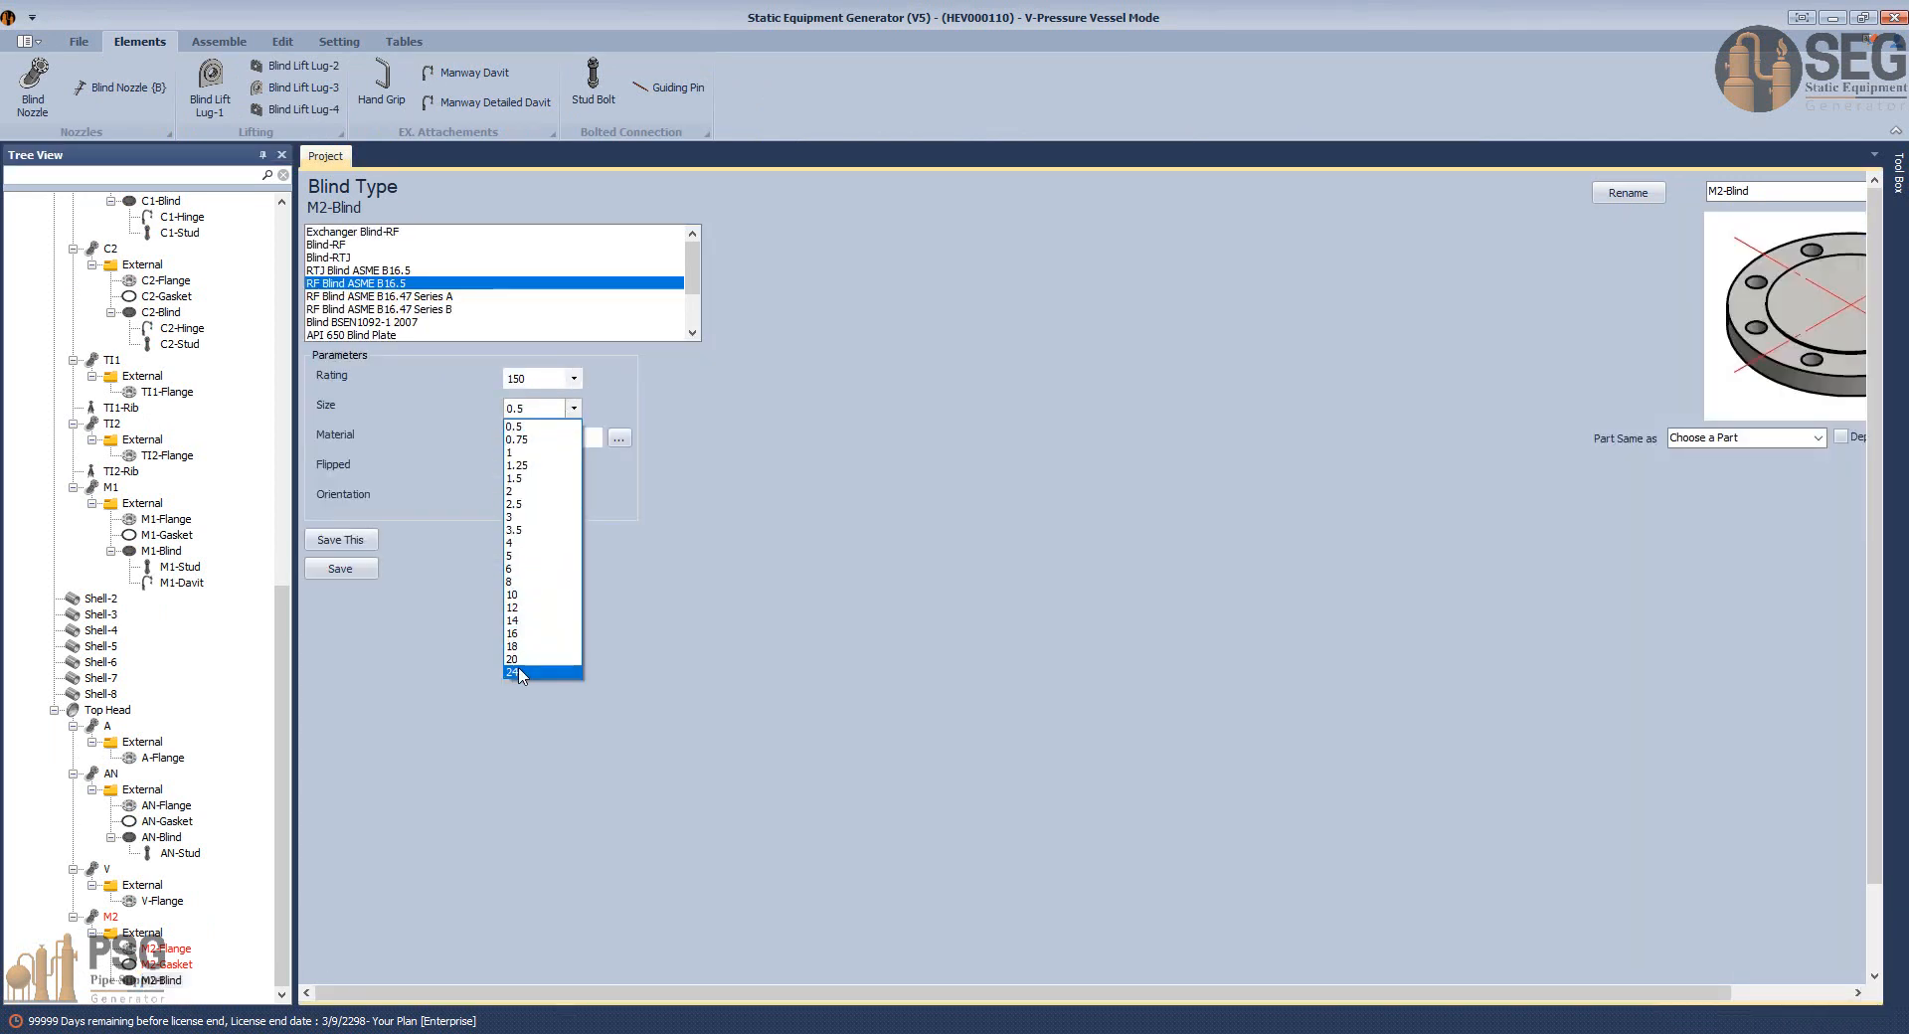
pyautogui.click(518, 672)
pyautogui.click(511, 467)
pyautogui.click(340, 568)
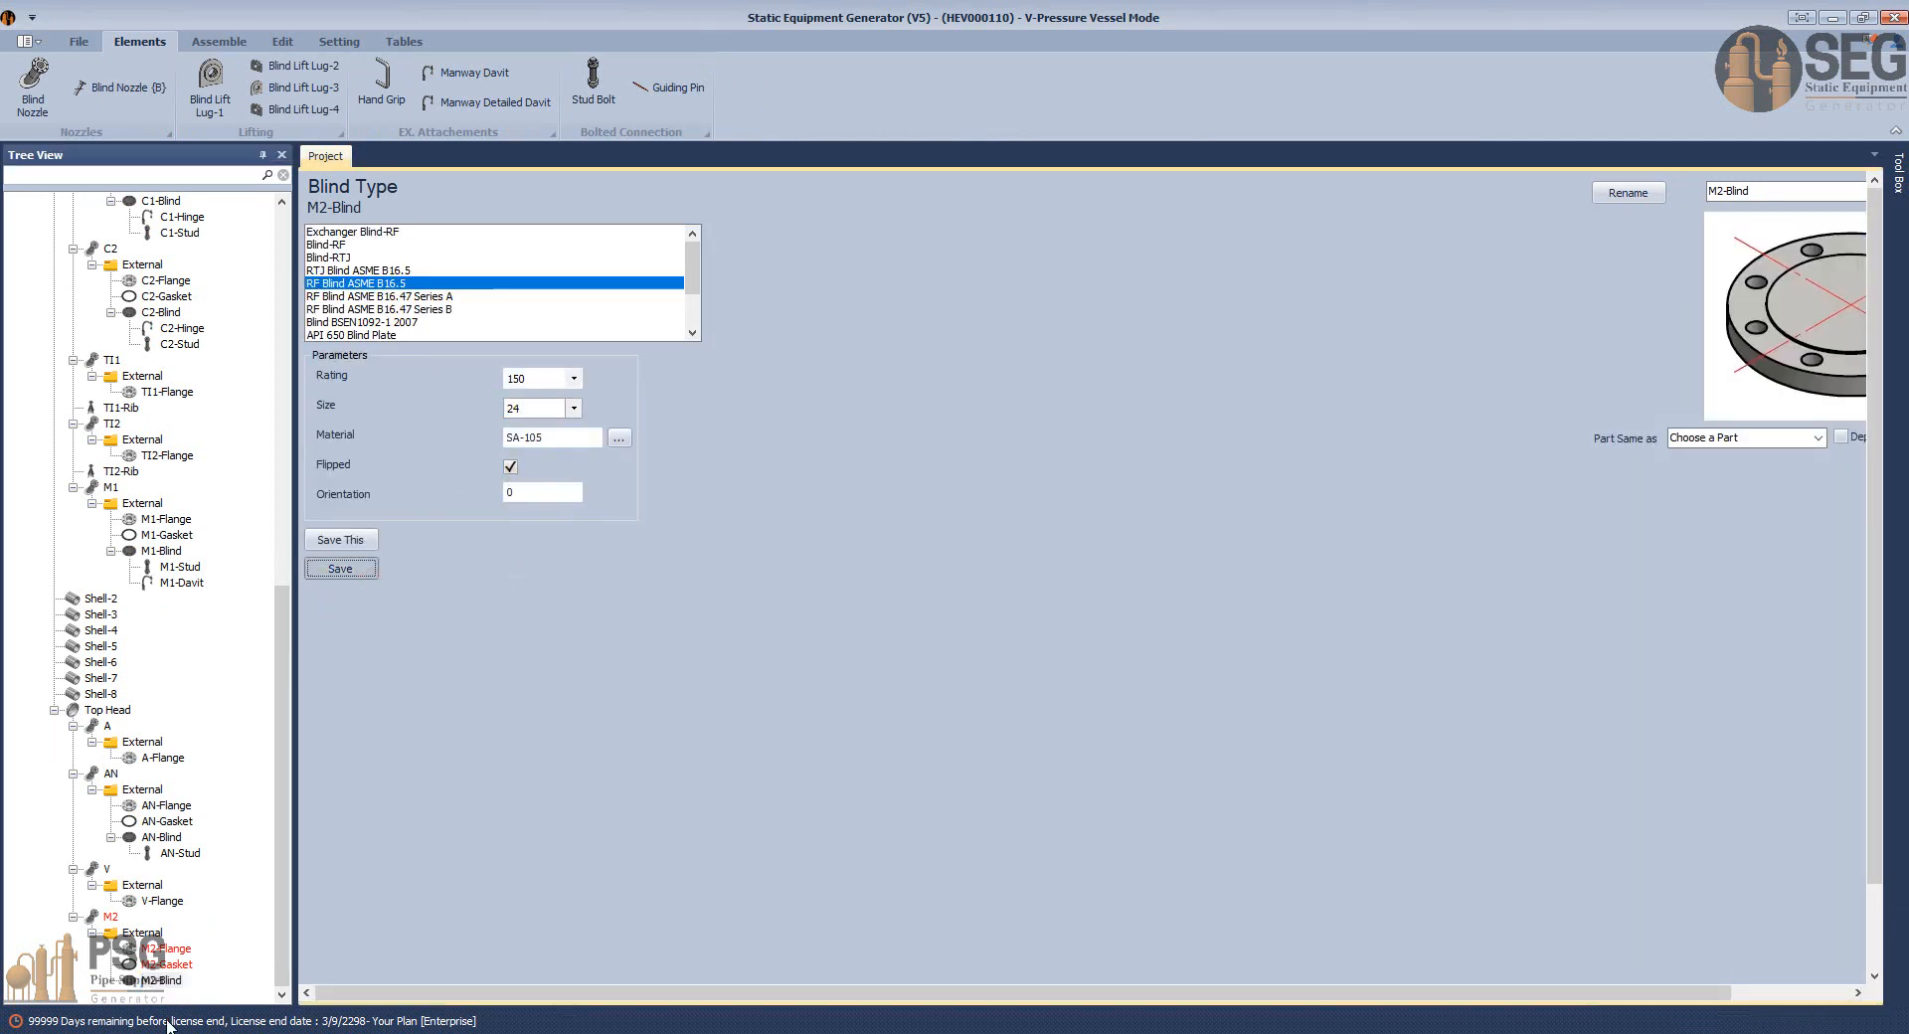
# Add a stud bolt named M2-Stud to M2-Blind.
pyautogui.click(601, 89)
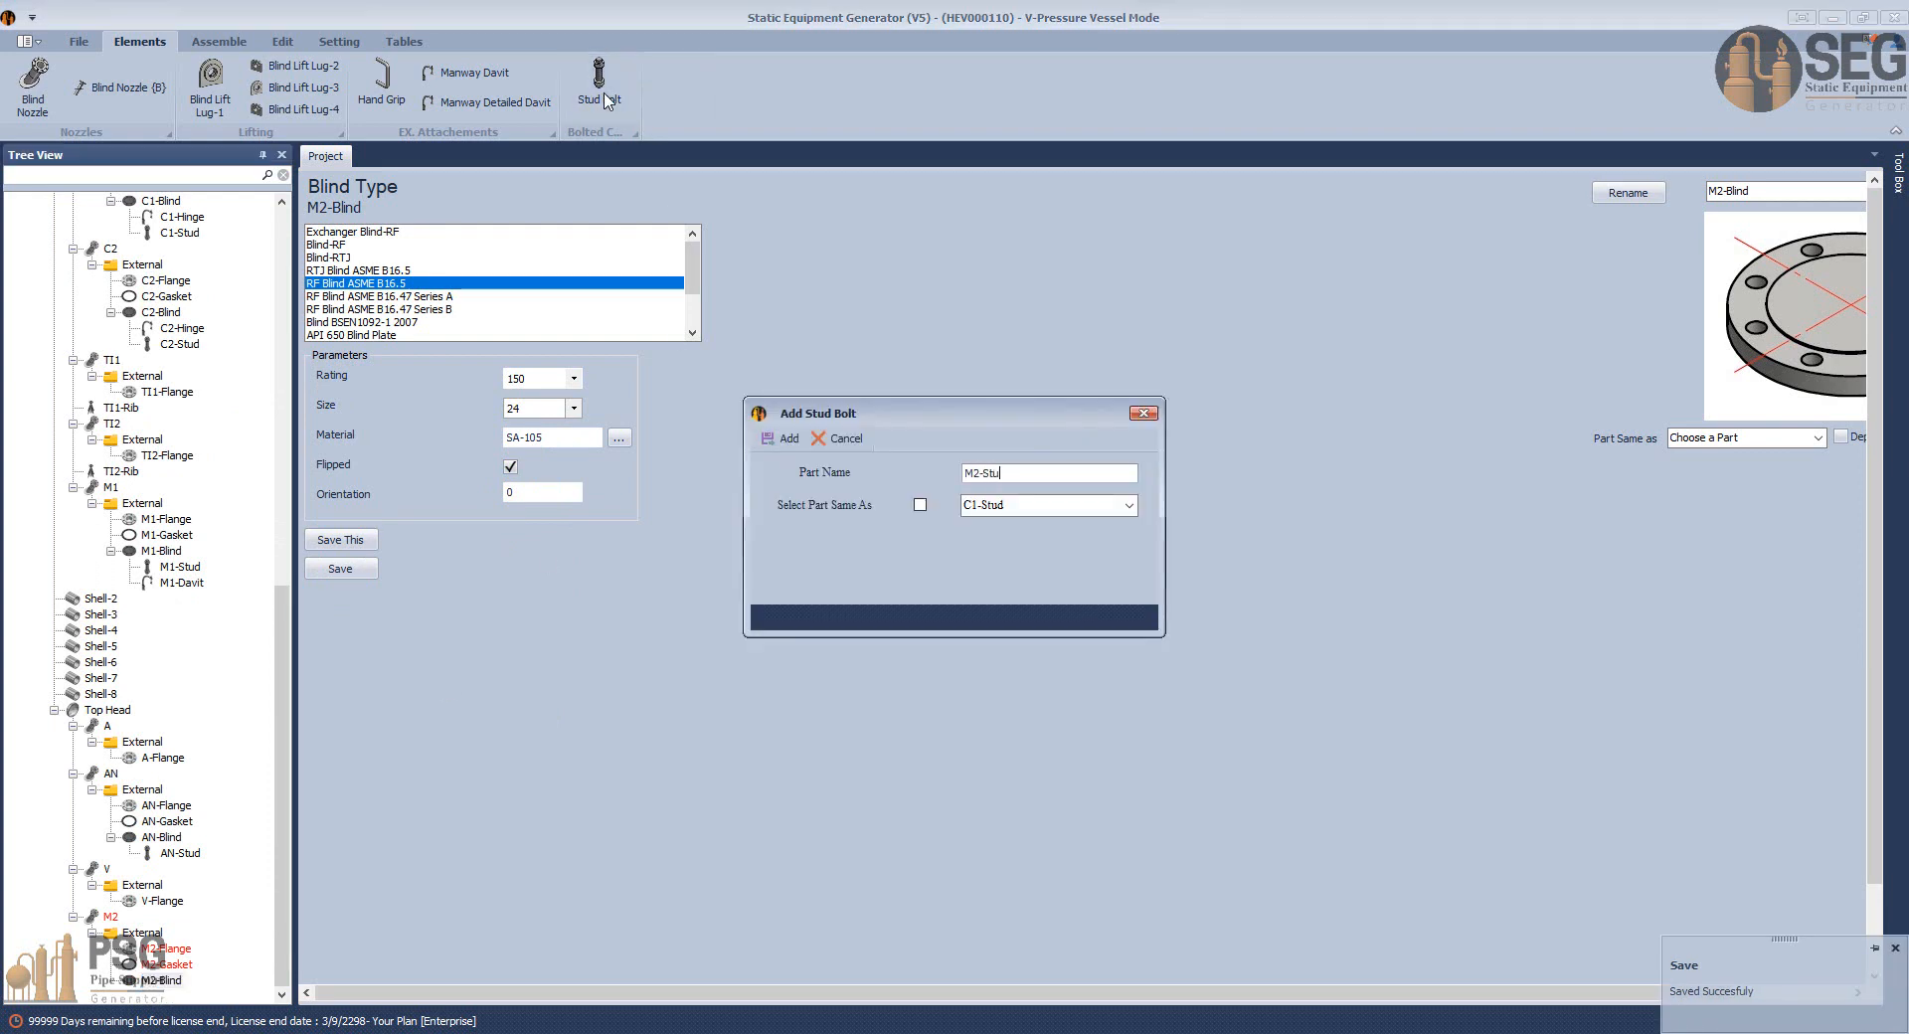
pyautogui.write('M2-Stud')
pyautogui.press('Return')
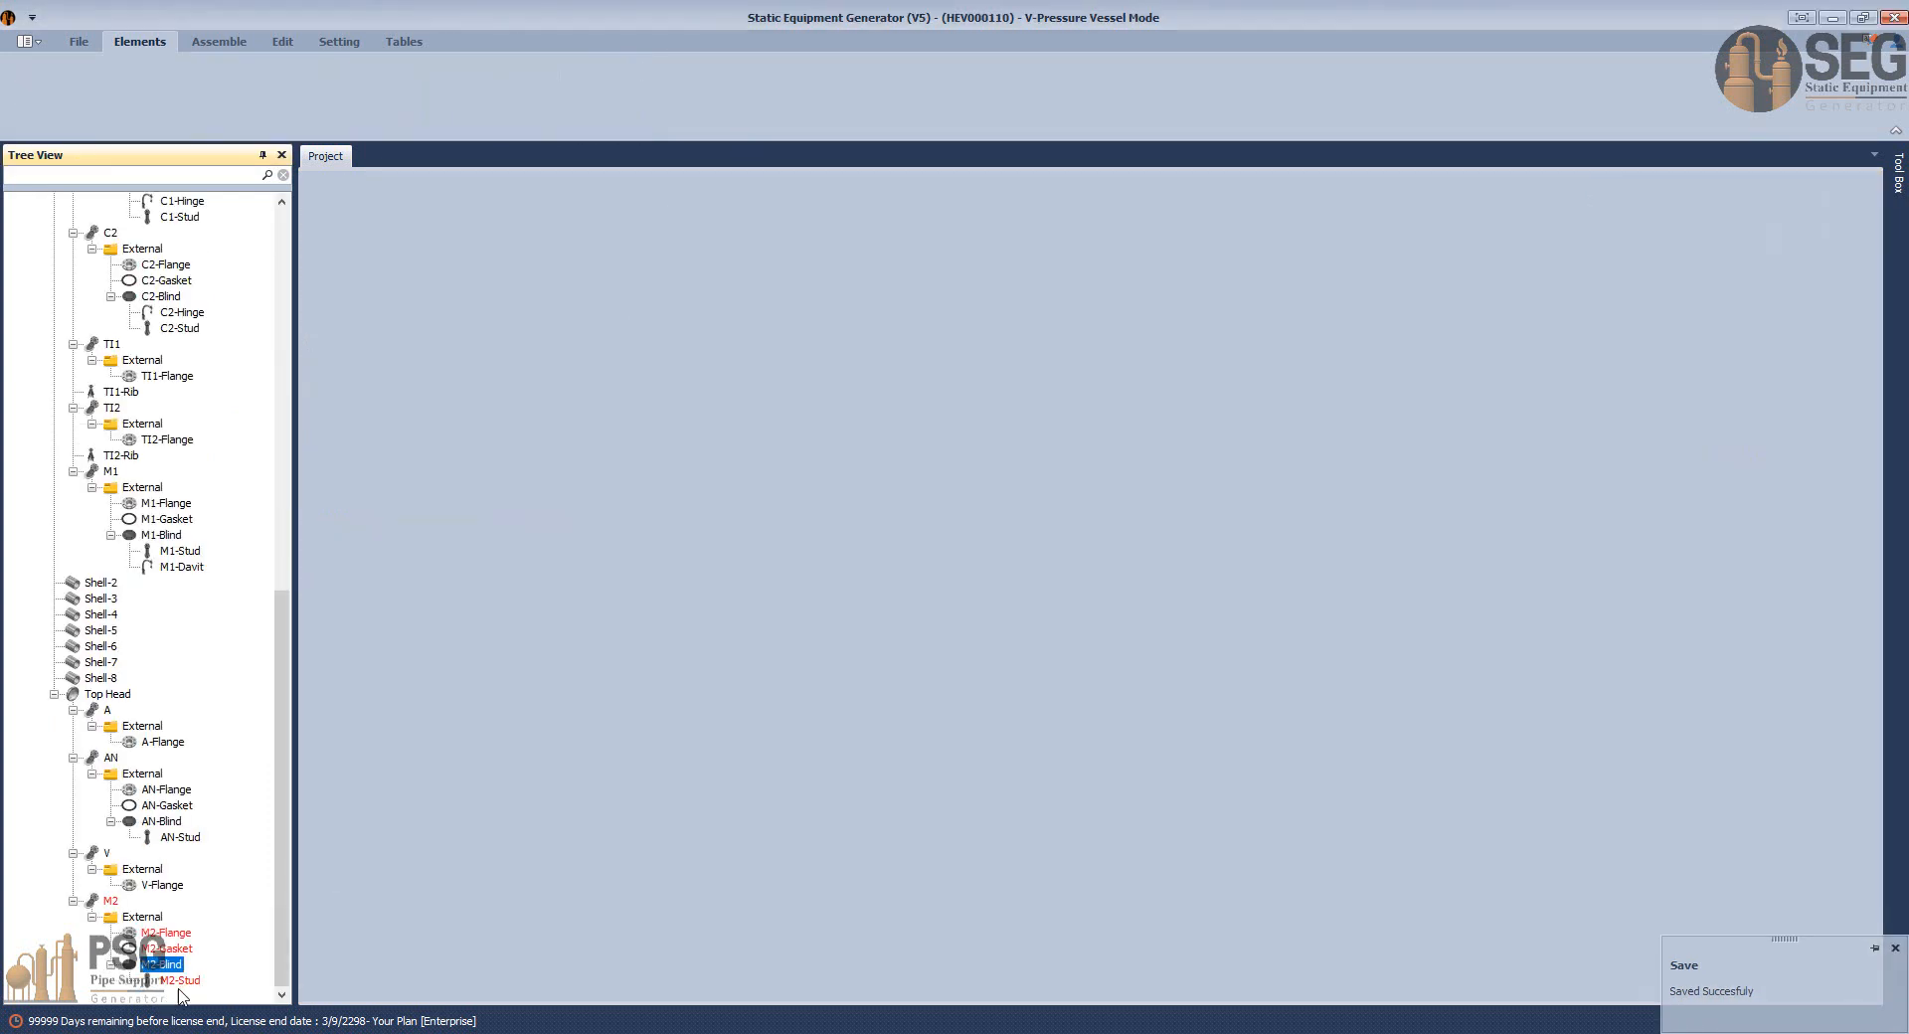
# Define M2-Stud as UNC Nut, size 1 1/4, with 175 mm stud length and 100.7 mm nut spacing, and save it.
pyautogui.click(180, 981)
pyautogui.click(343, 237)
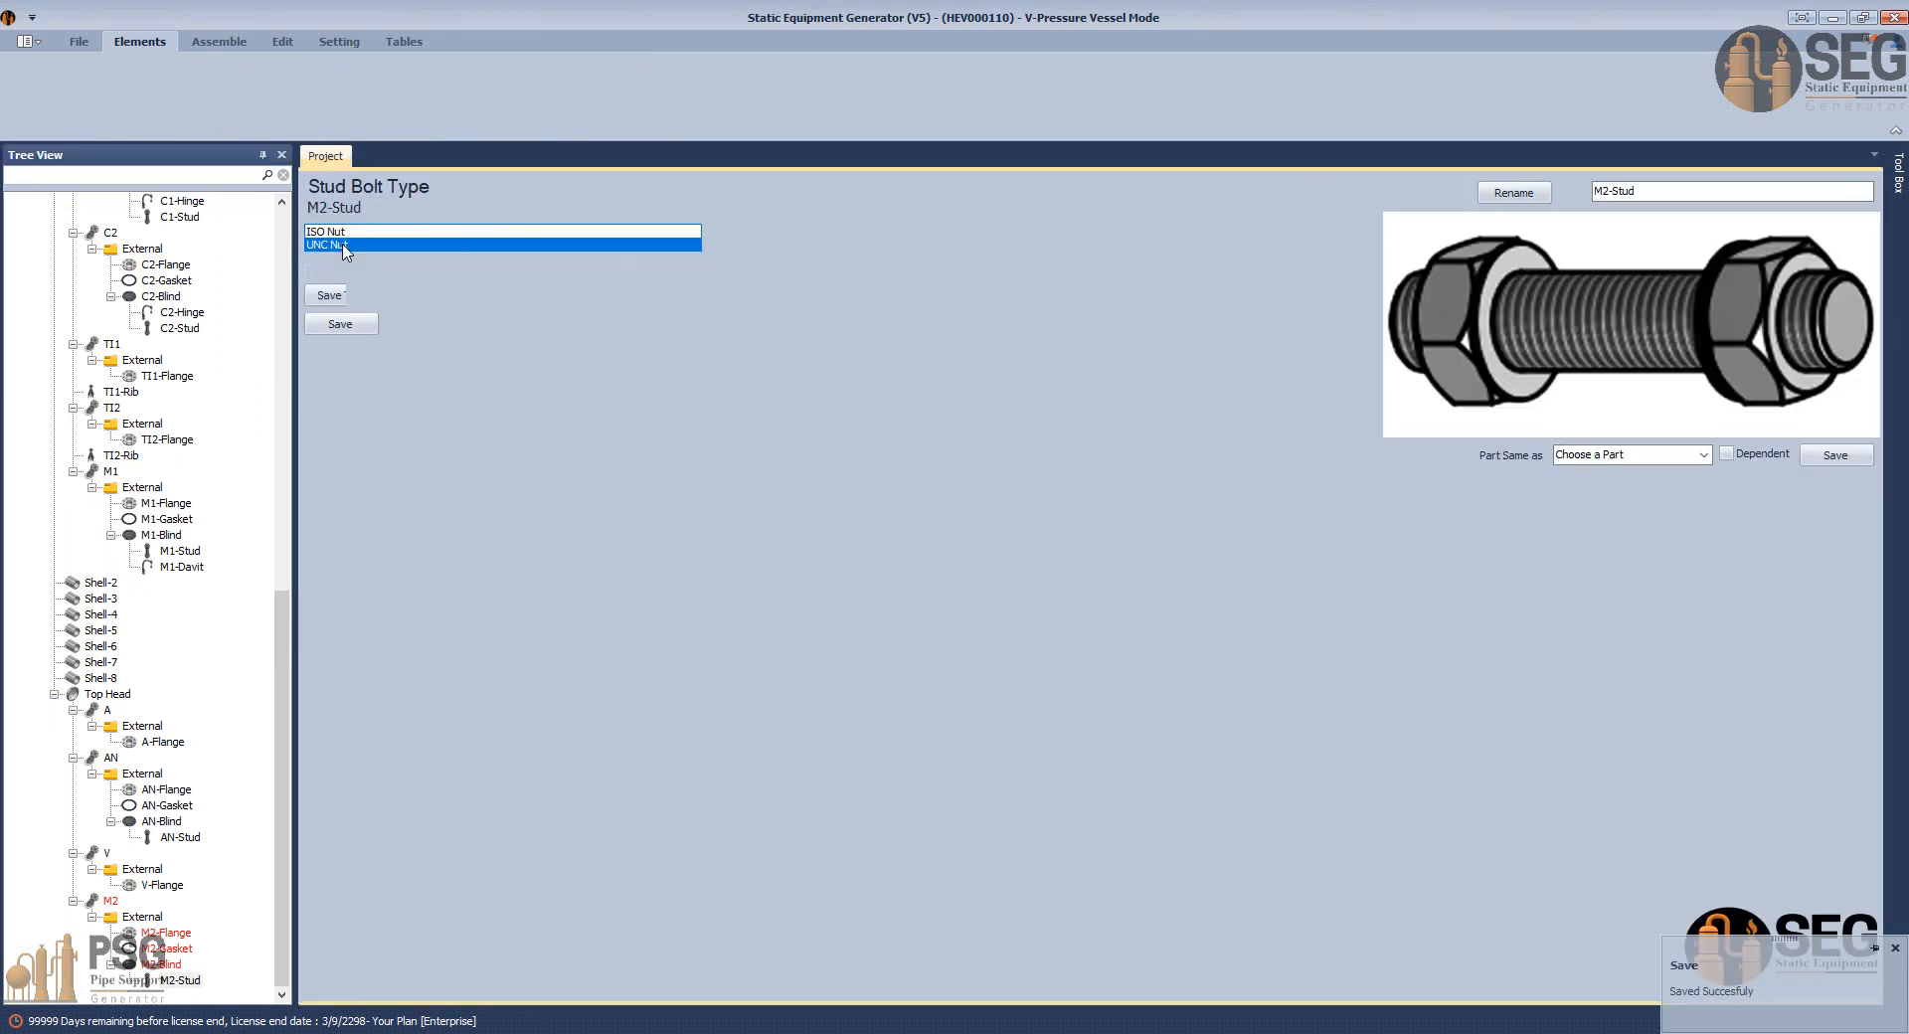
pyautogui.click(343, 245)
pyautogui.click(541, 287)
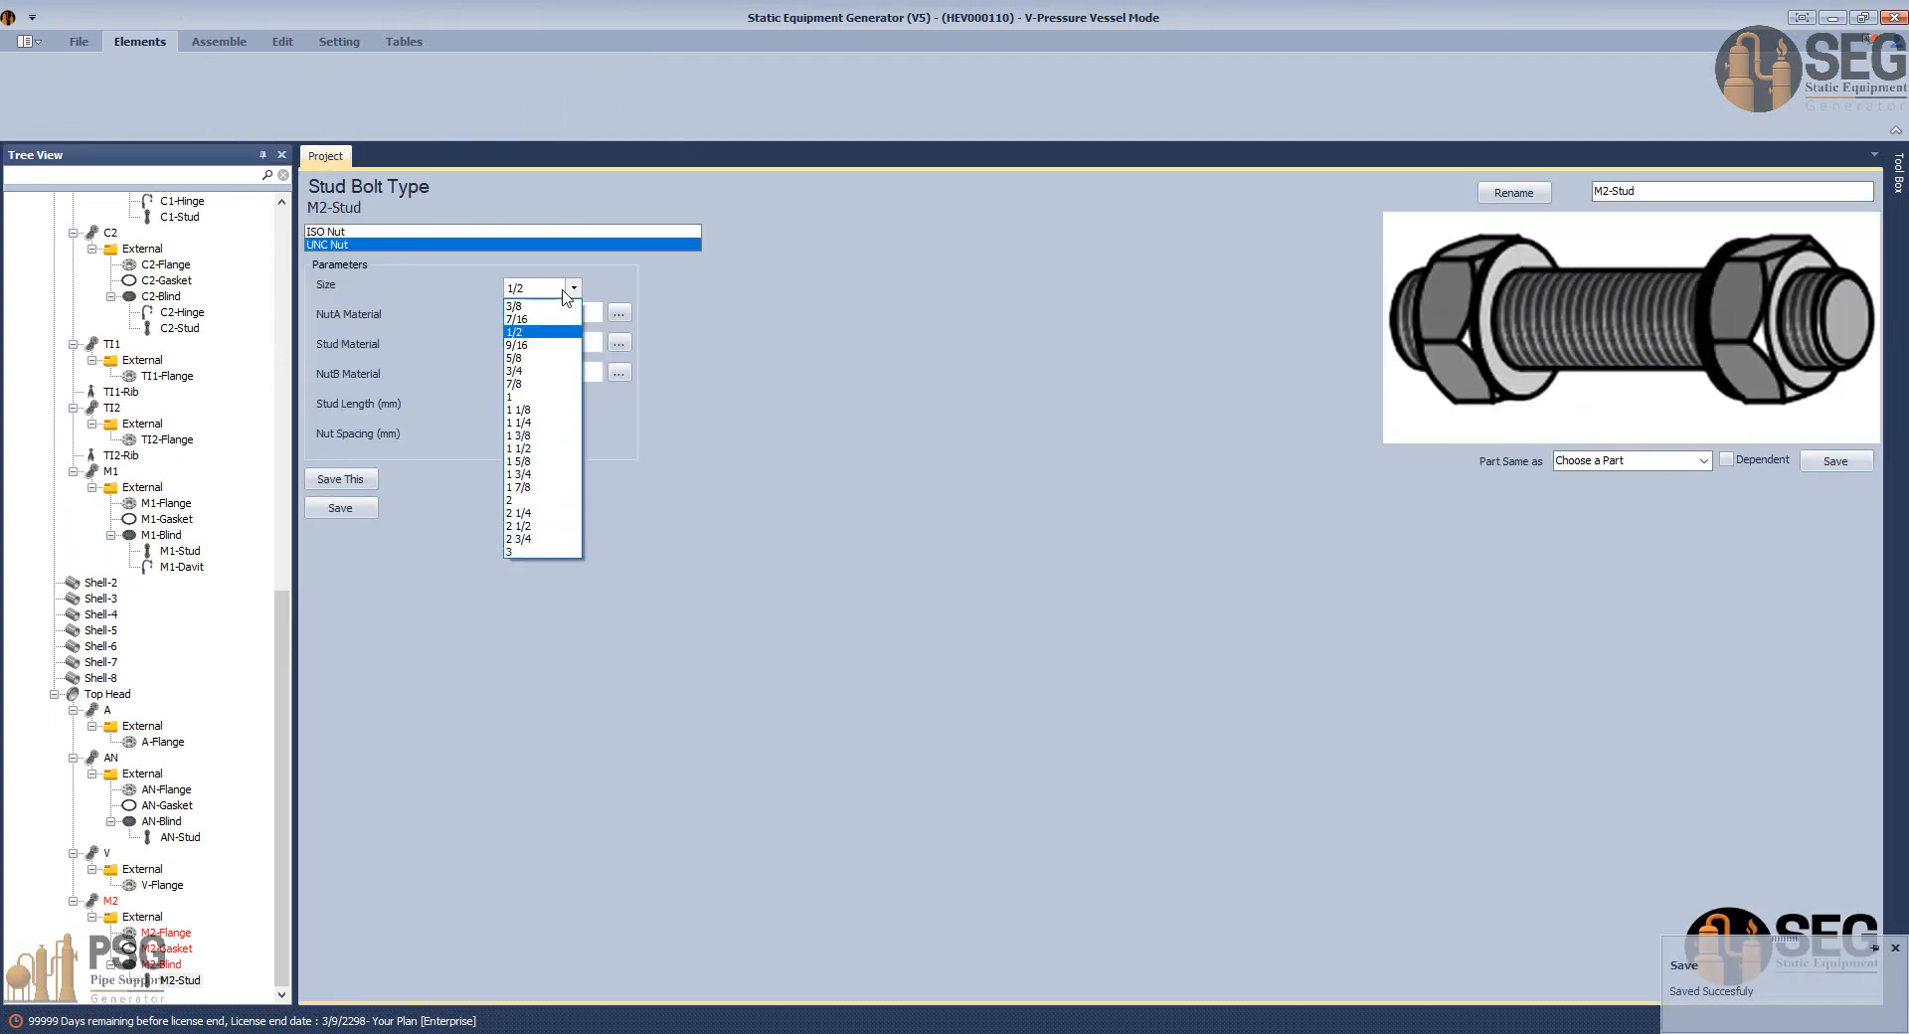
pyautogui.click(549, 426)
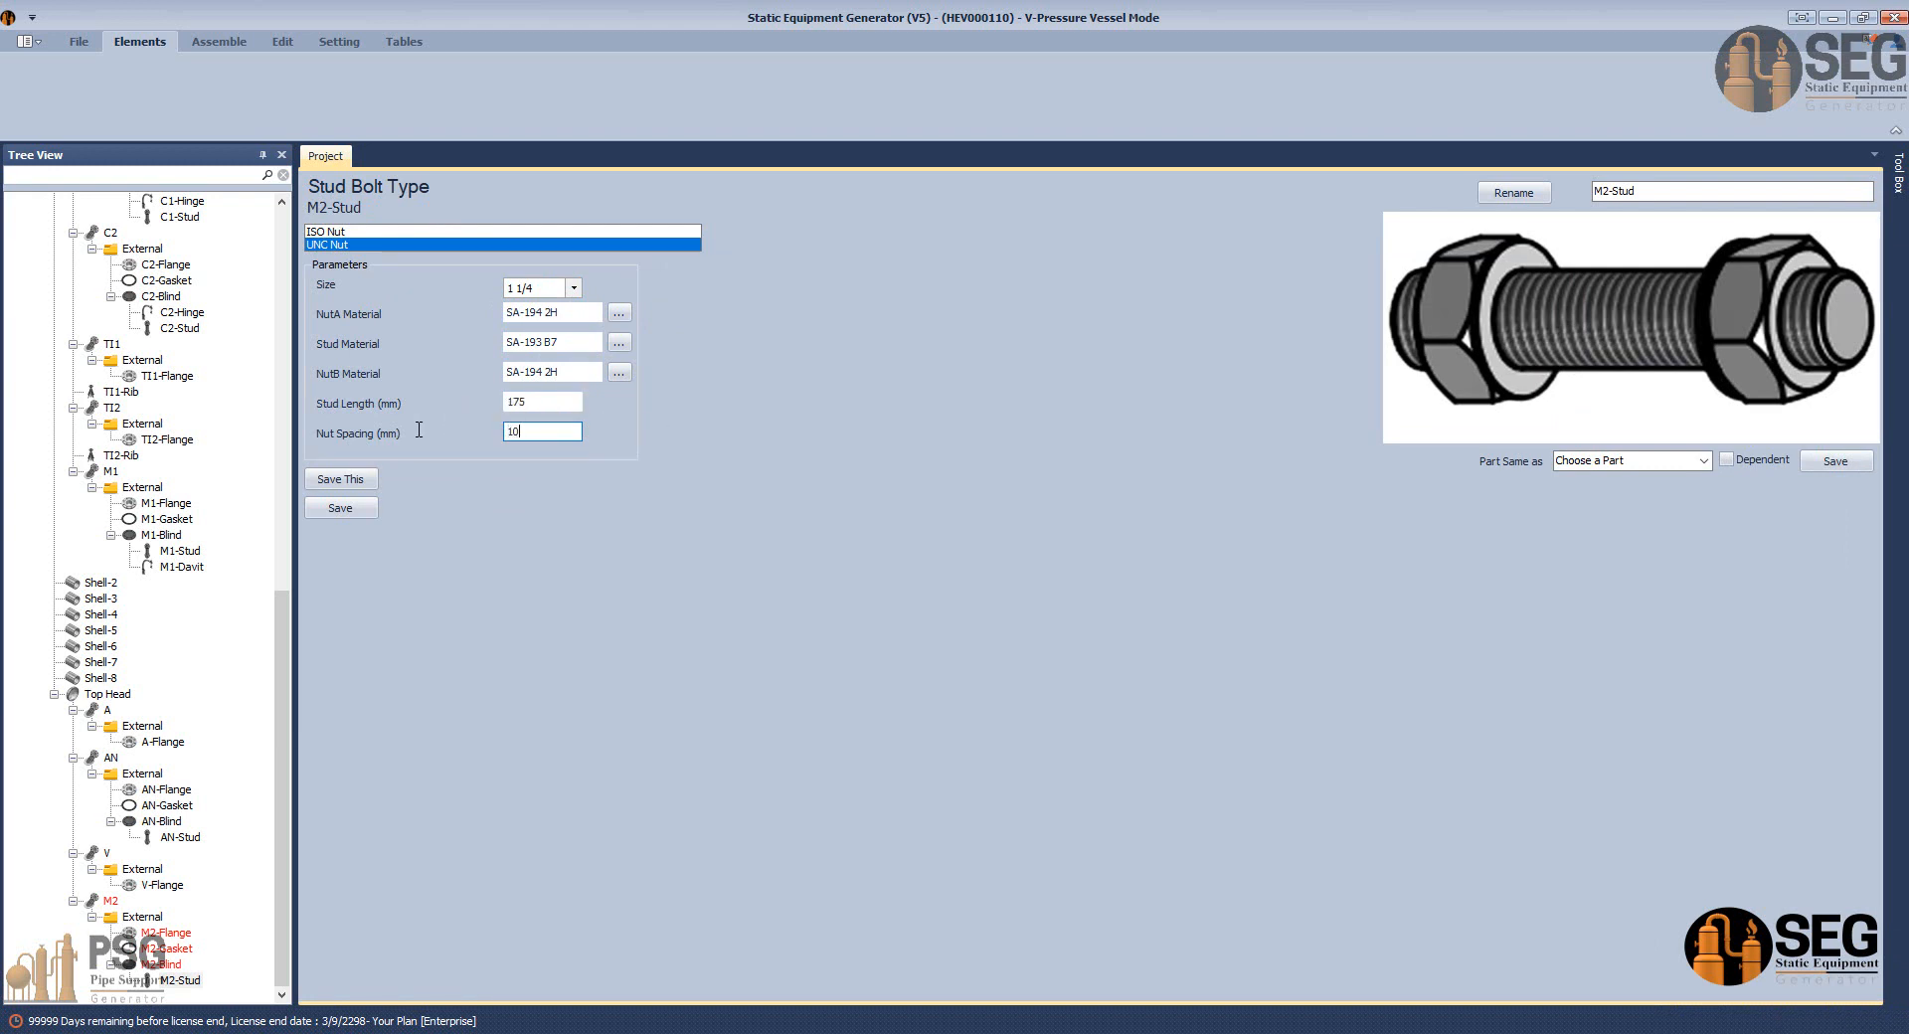
pyautogui.click(348, 509)
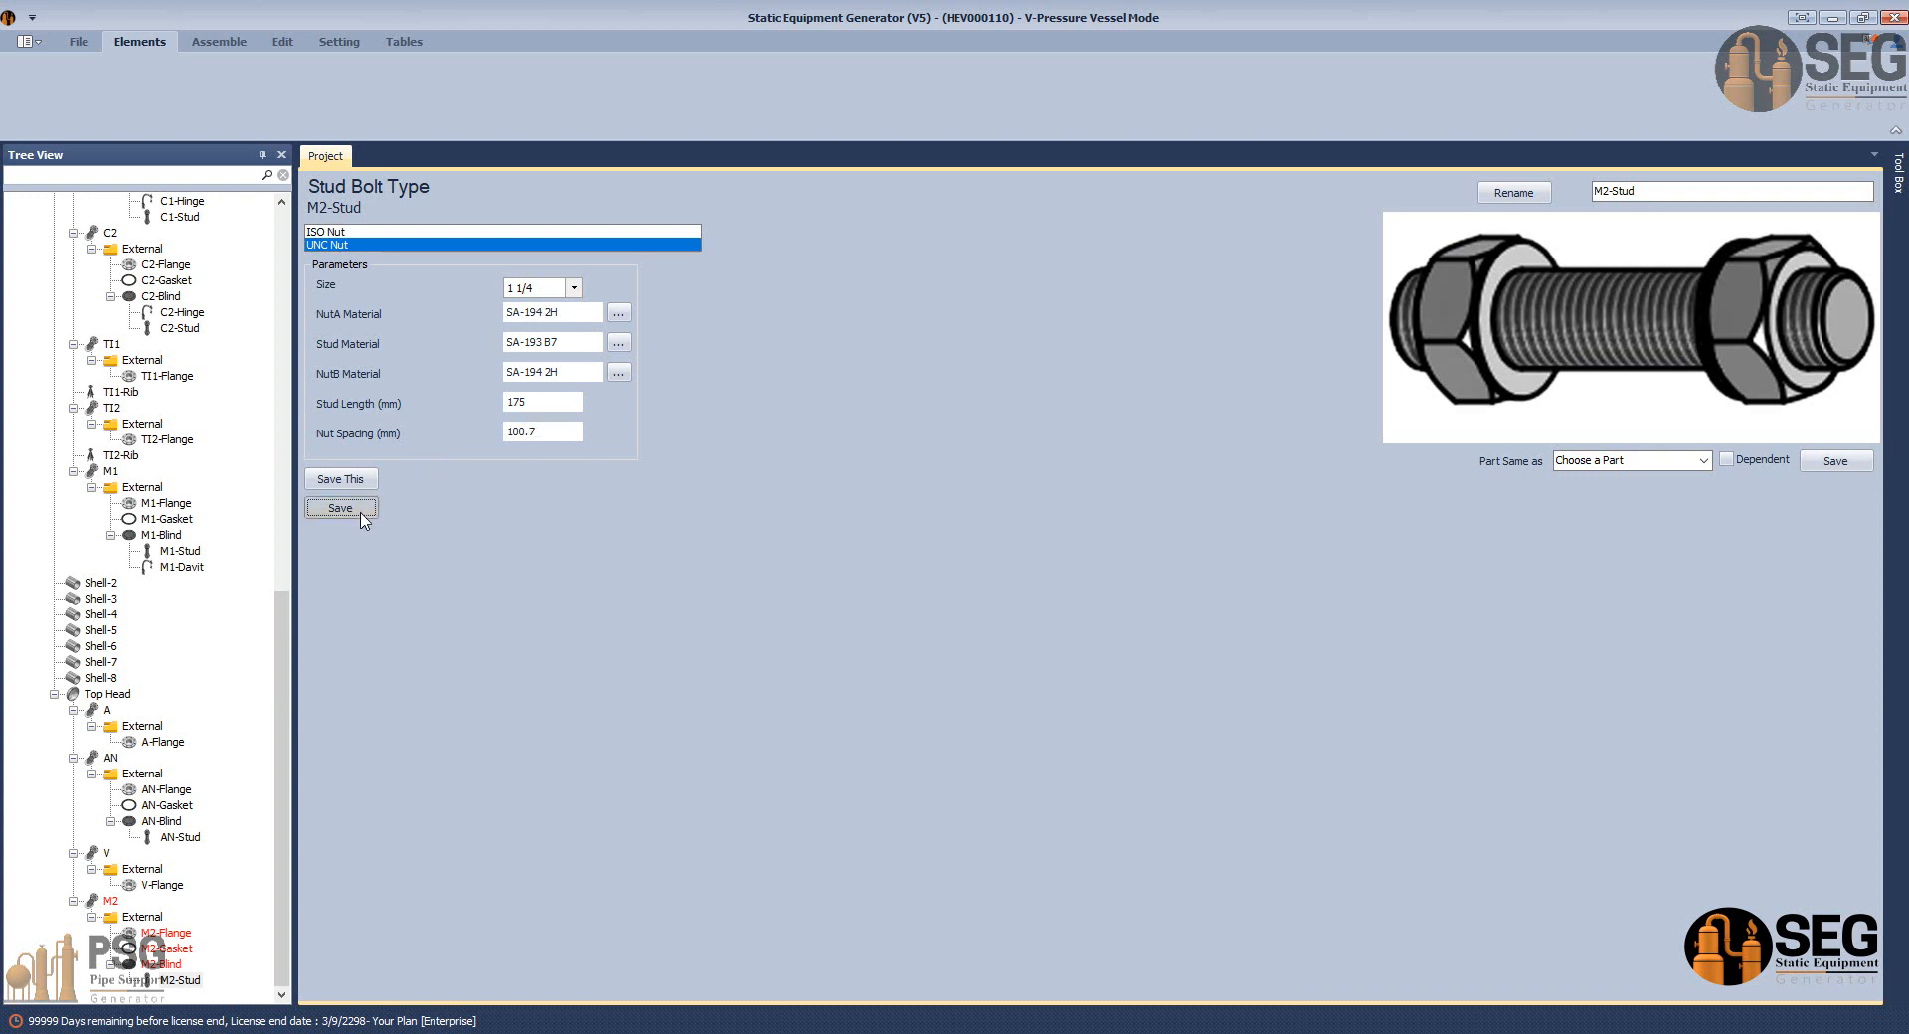
# Assemble manhole M2 with its attached parts into the vessel model and switch to Autodesk Inventor.
pyautogui.click(165, 965)
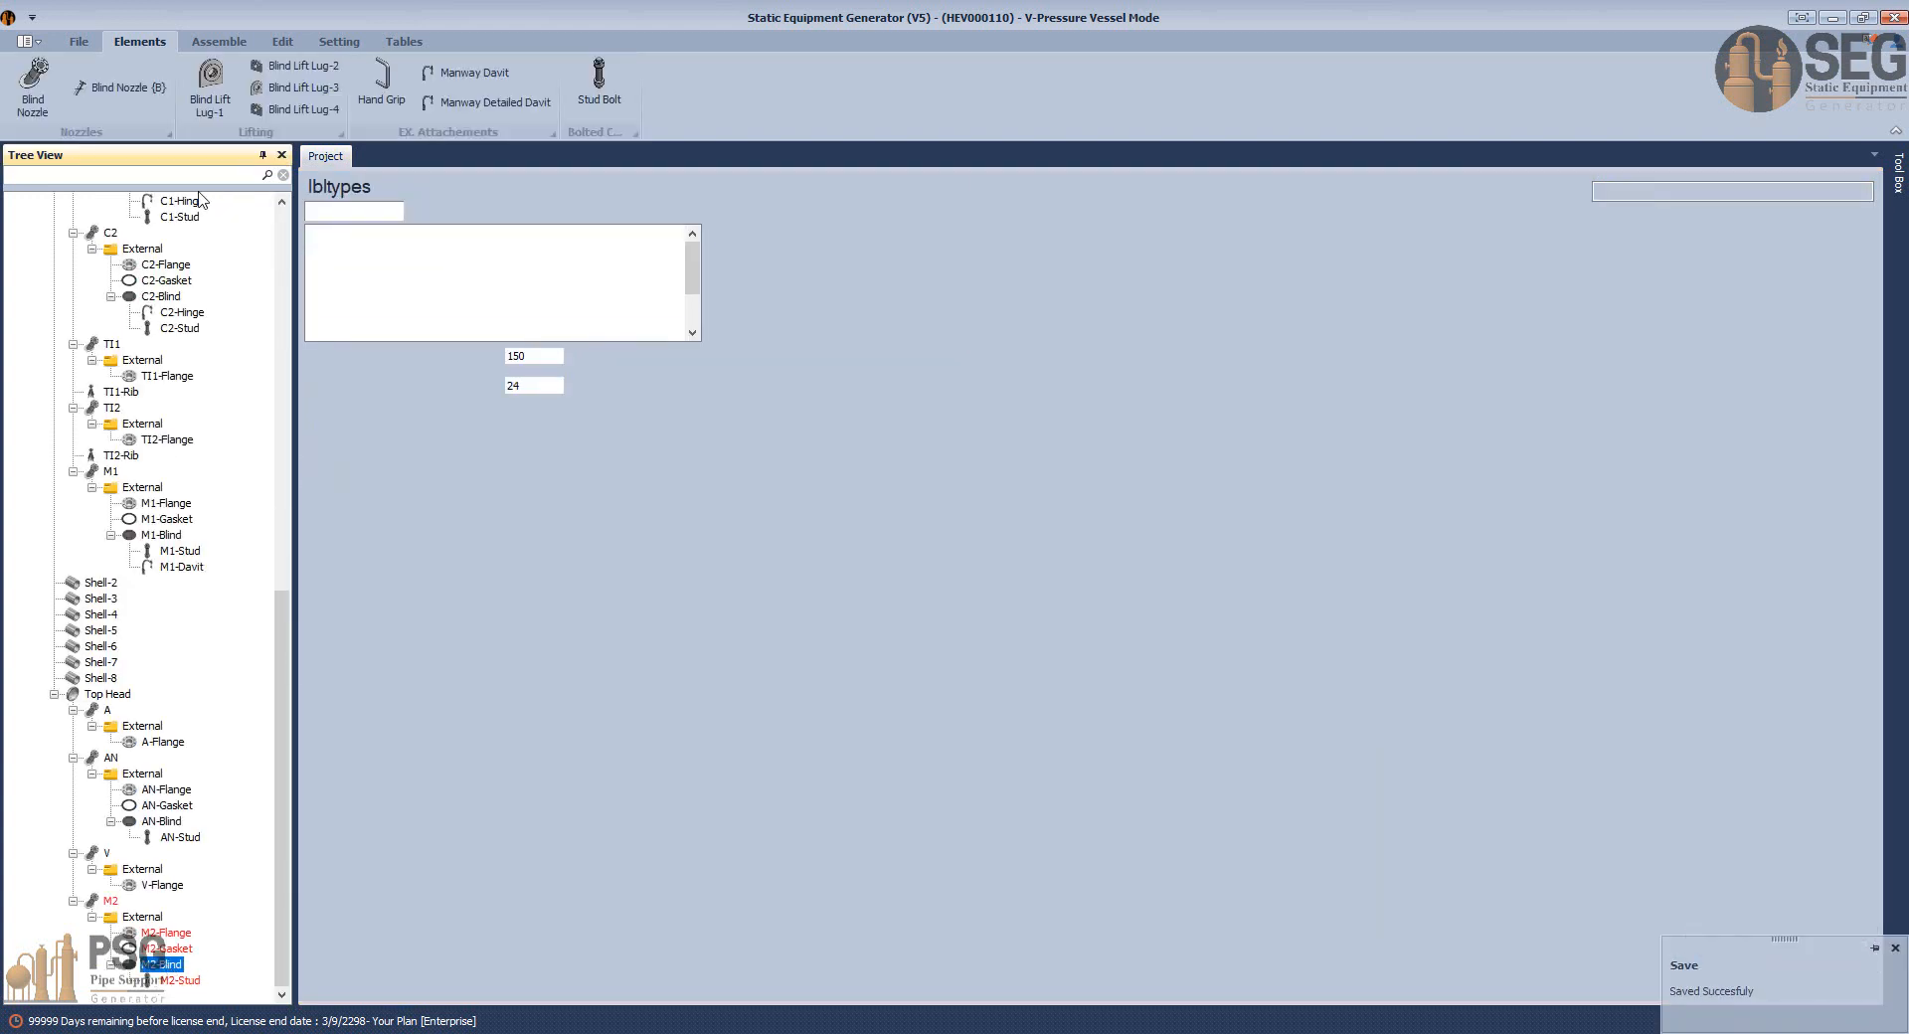
pyautogui.click(219, 41)
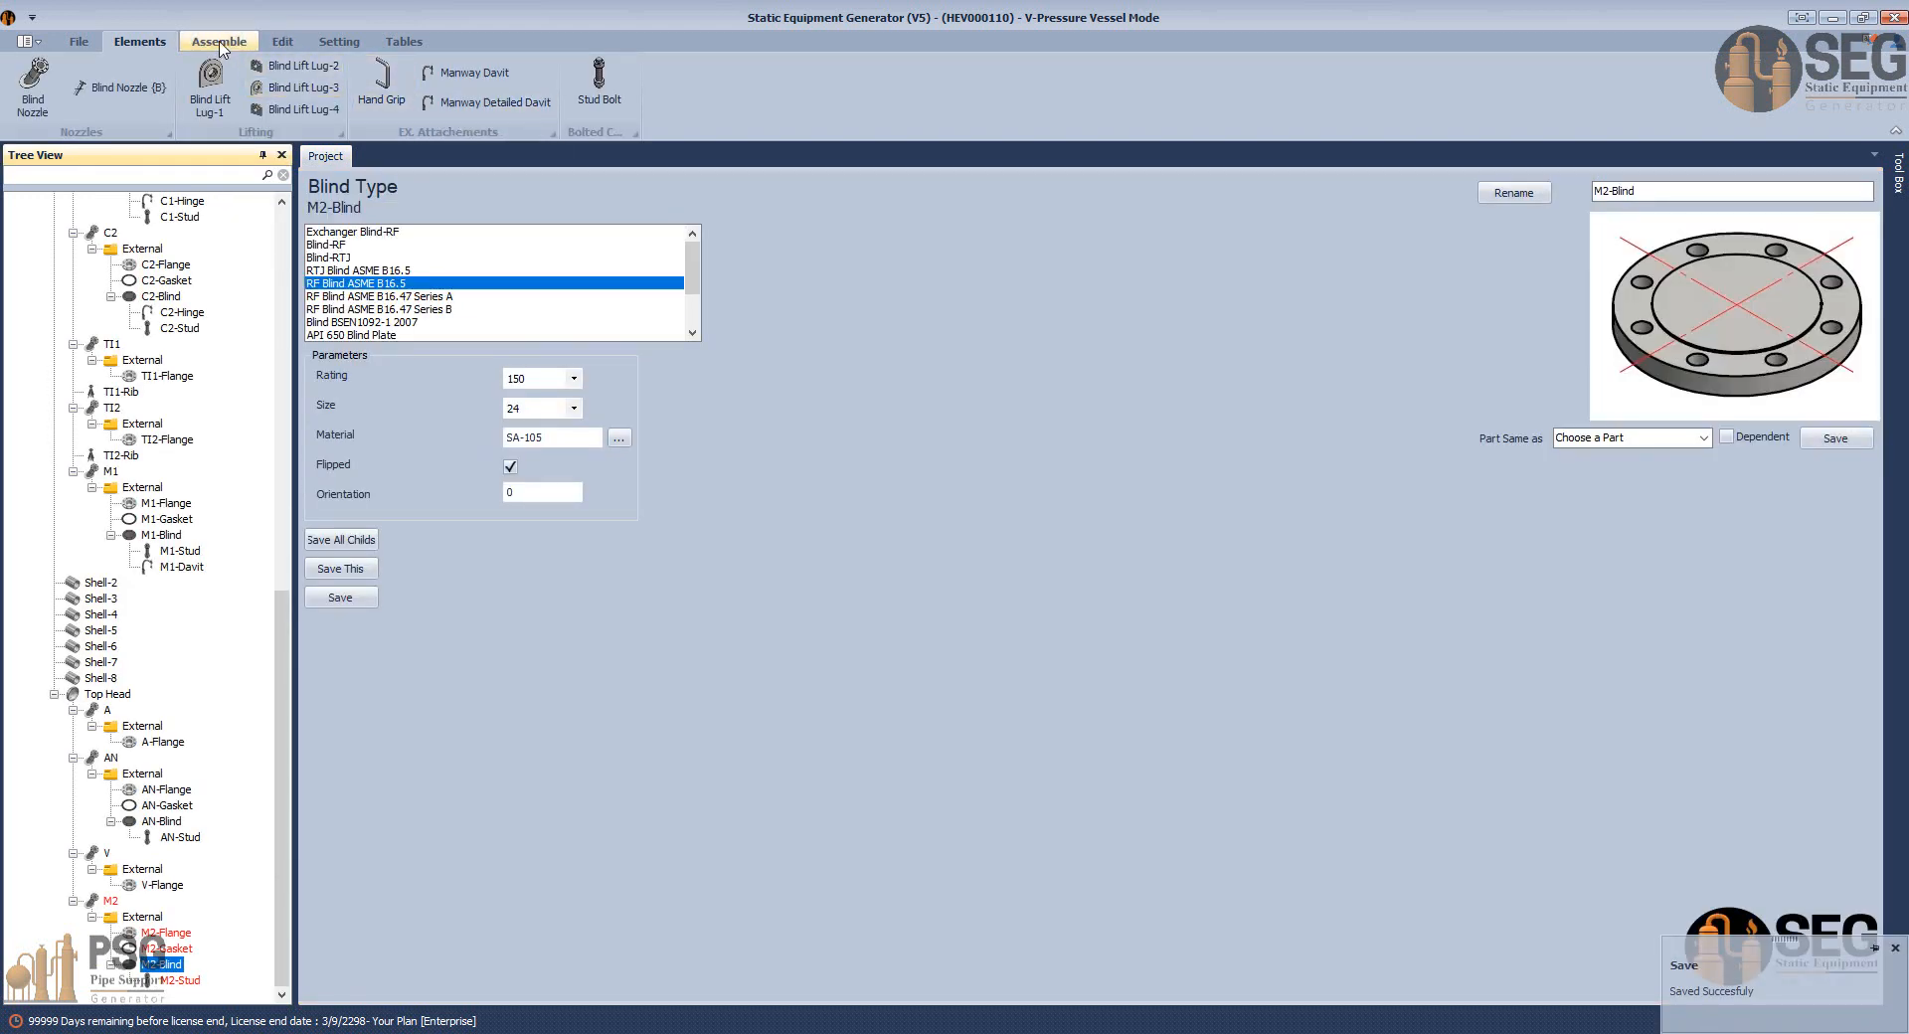
pyautogui.hotkey('alt', 'Tab')
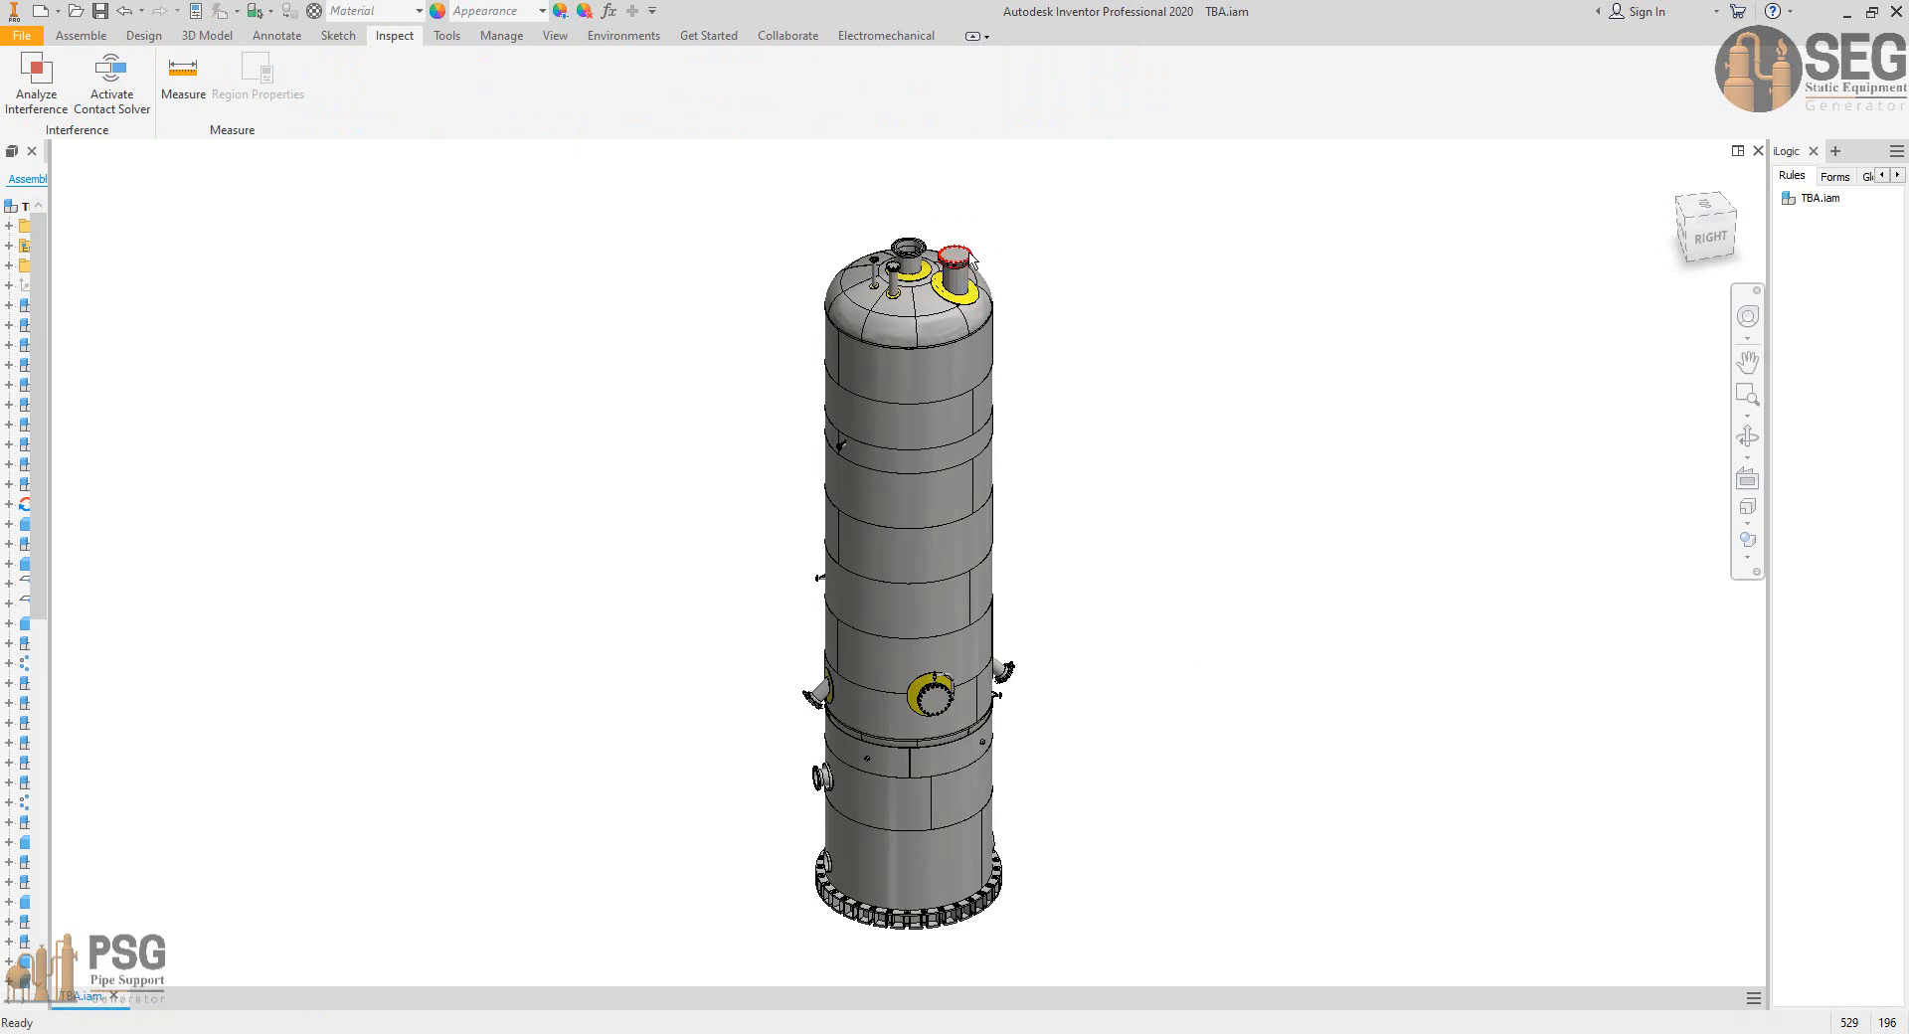
# Examine manhole M2 and the other nozzles on the top head of the Inventor vessel assembly up close.
pyautogui.scroll(5, 972, 260)
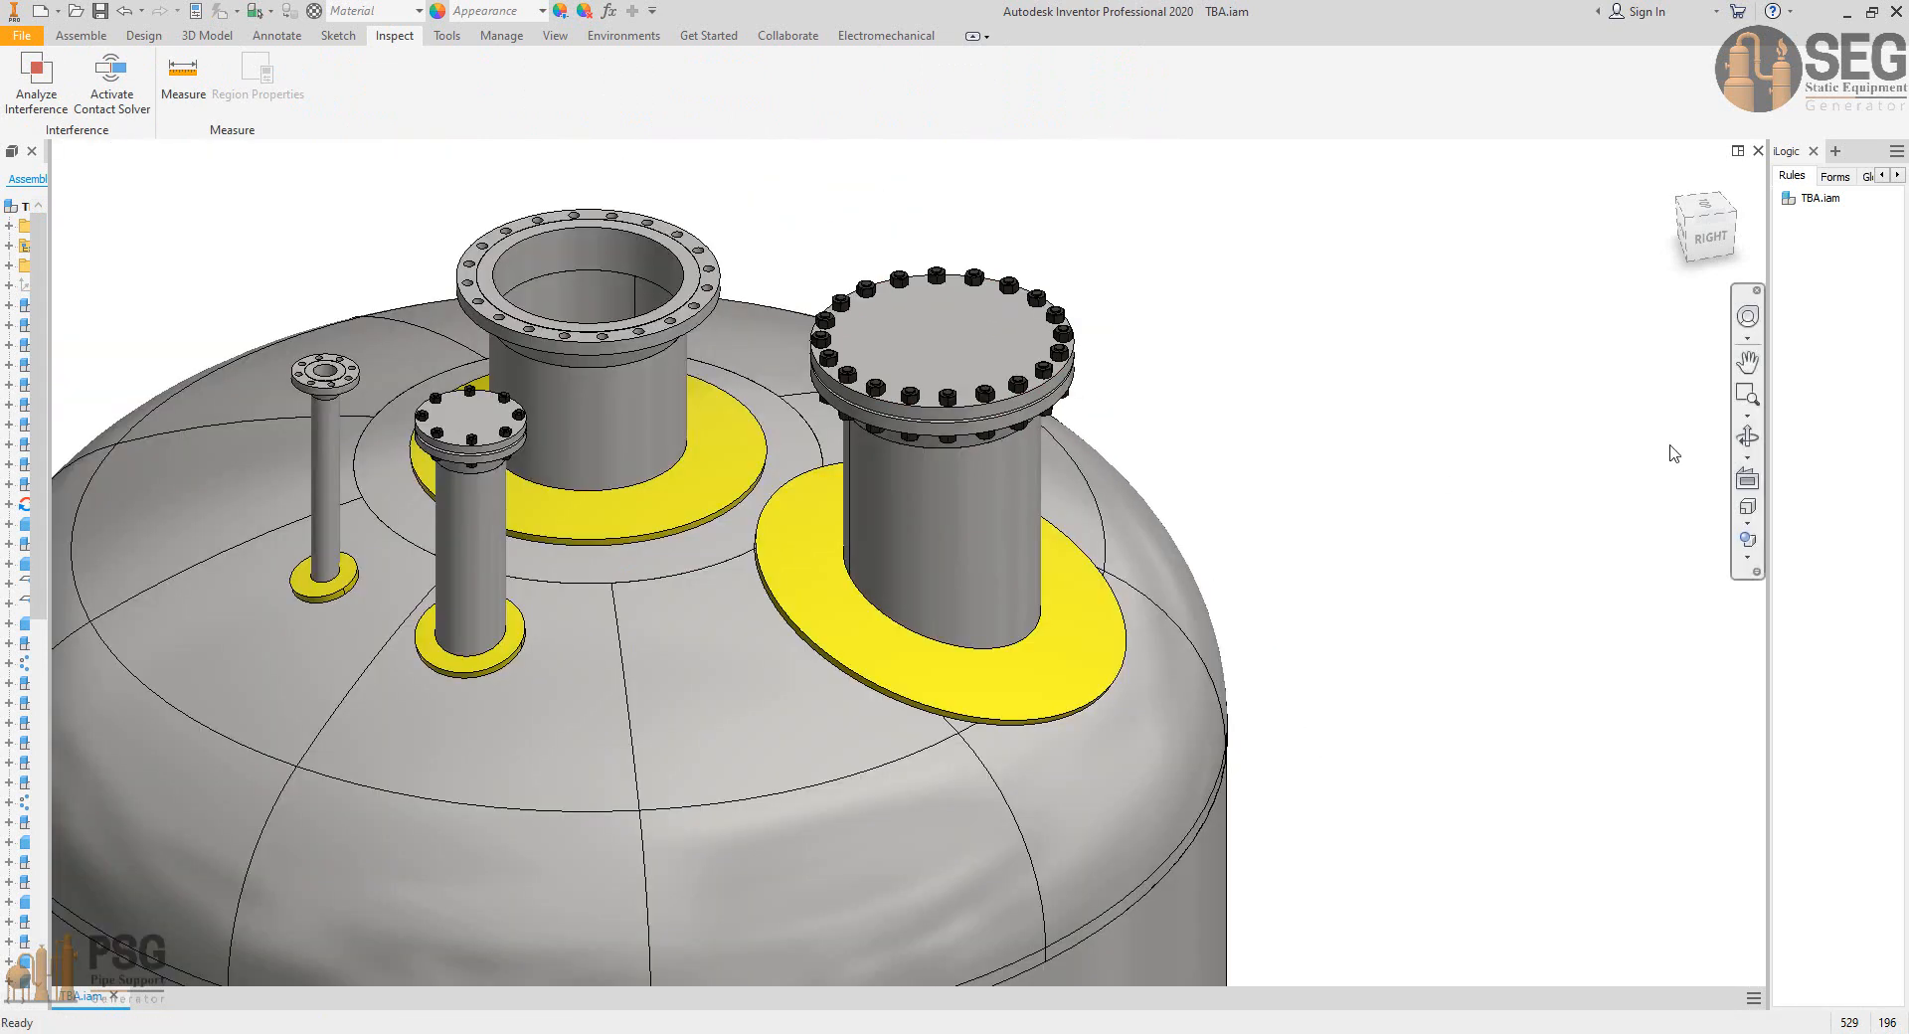
pyautogui.click(1747, 436)
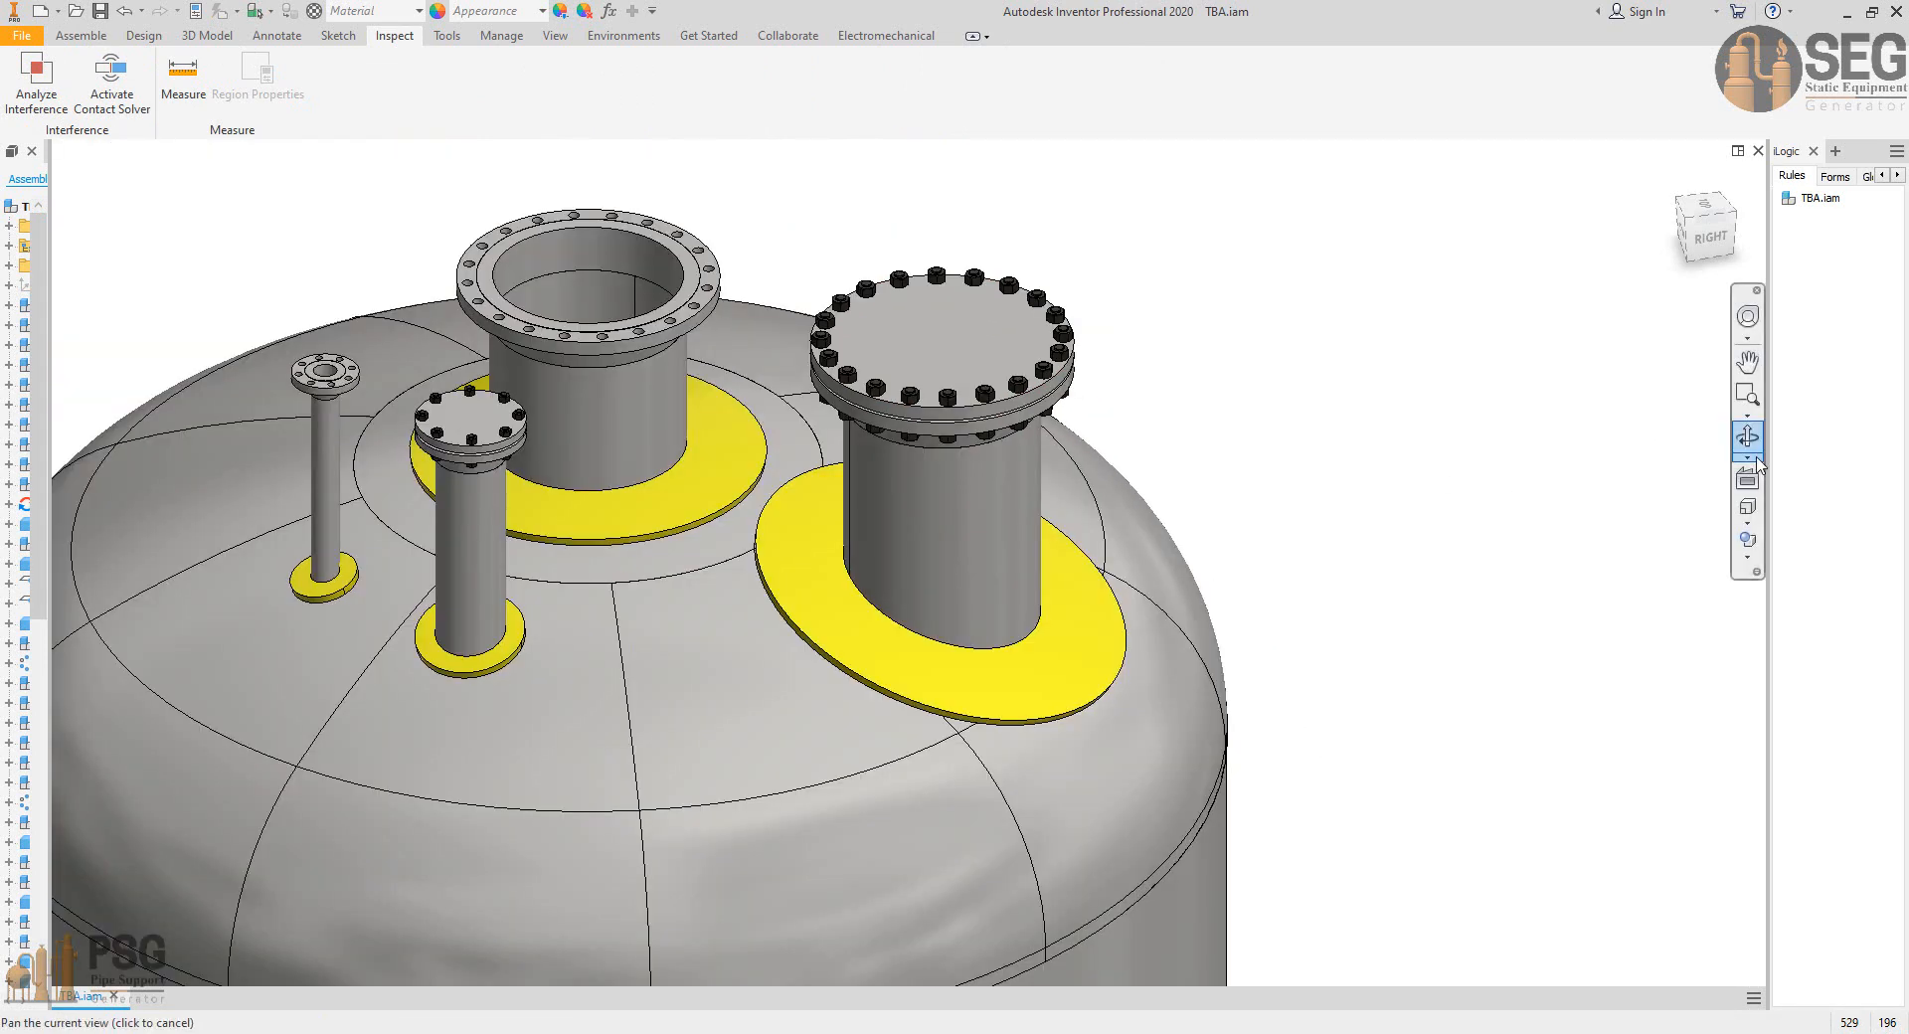
pyautogui.click(1749, 441)
pyautogui.scroll(-3, 1104, 522)
pyautogui.moveTo(1032, 592); pyautogui.dragTo(1046, 304)
pyautogui.scroll(2, 781, 613)
pyautogui.scroll(-2, 839, 669)
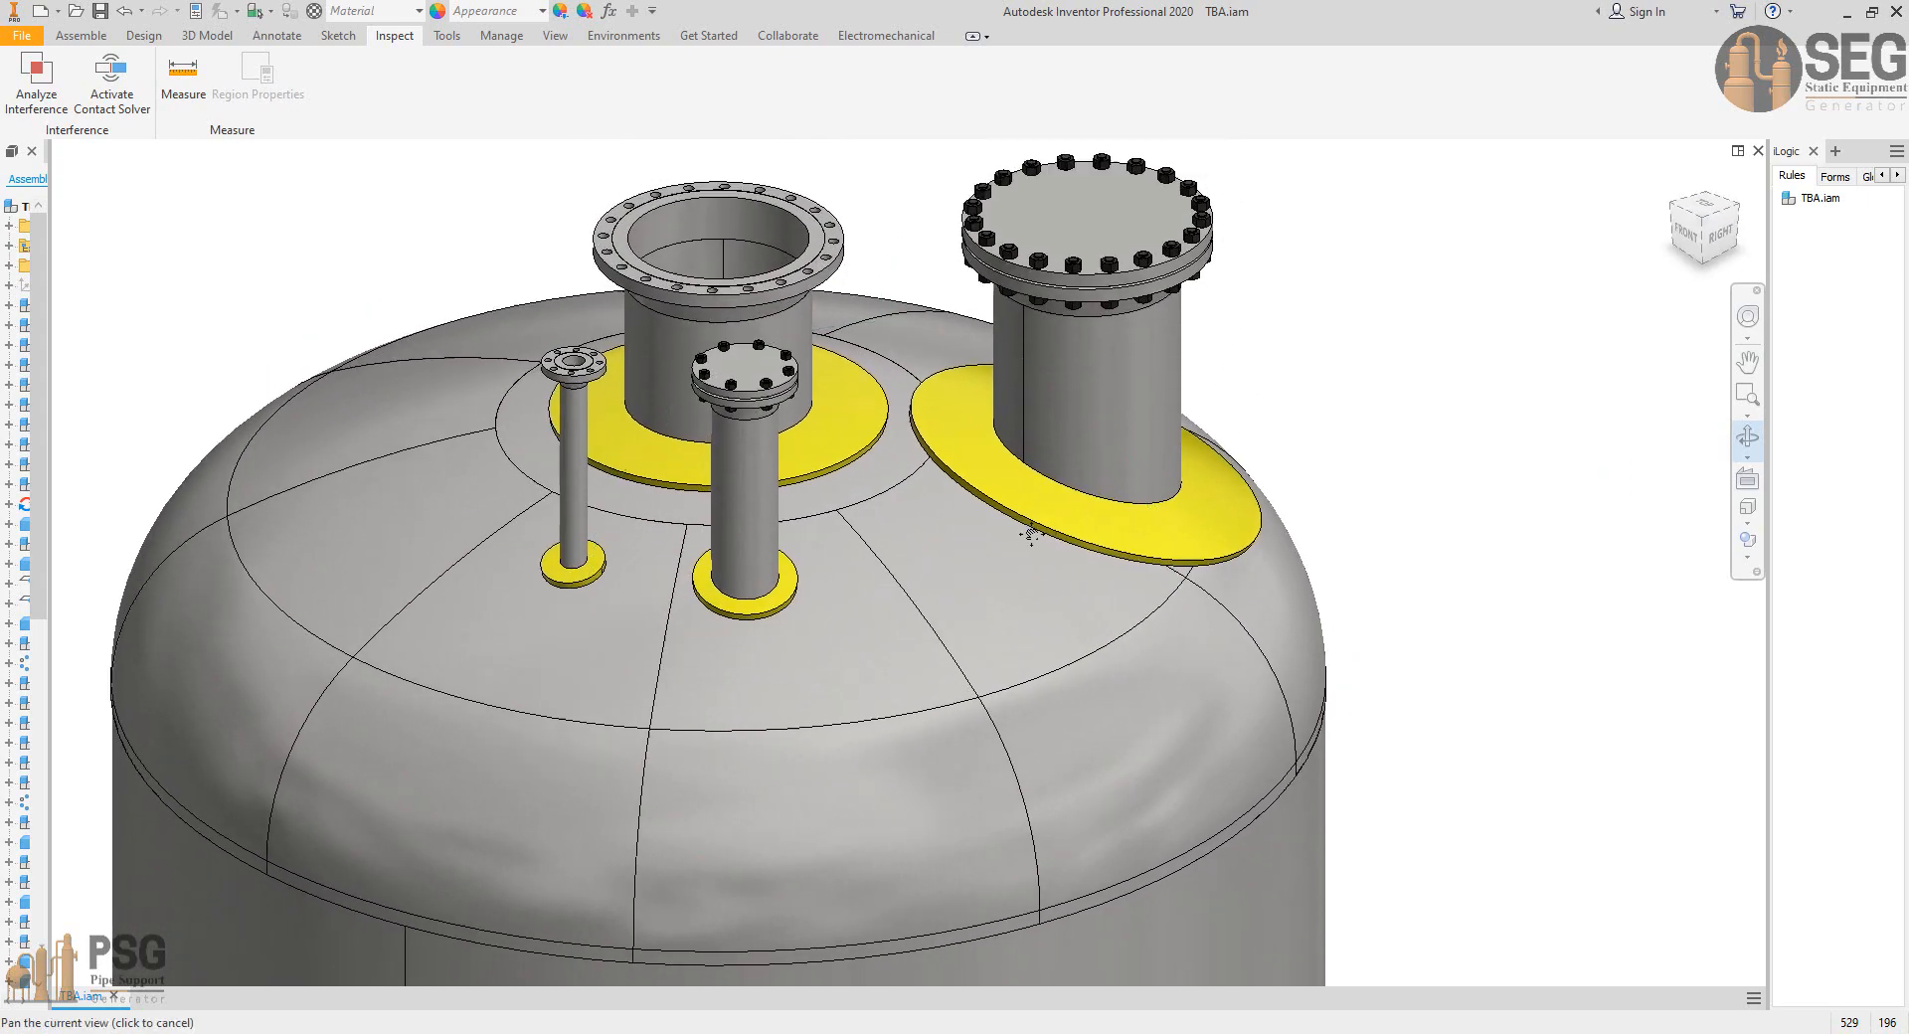
pyautogui.rightClick(1046, 304)
pyautogui.click(1064, 319)
# Open manhole M2's neck plate part through its subassembly, view its flat pattern, and return to the vessel assembly.
pyautogui.rightClick(1092, 403)
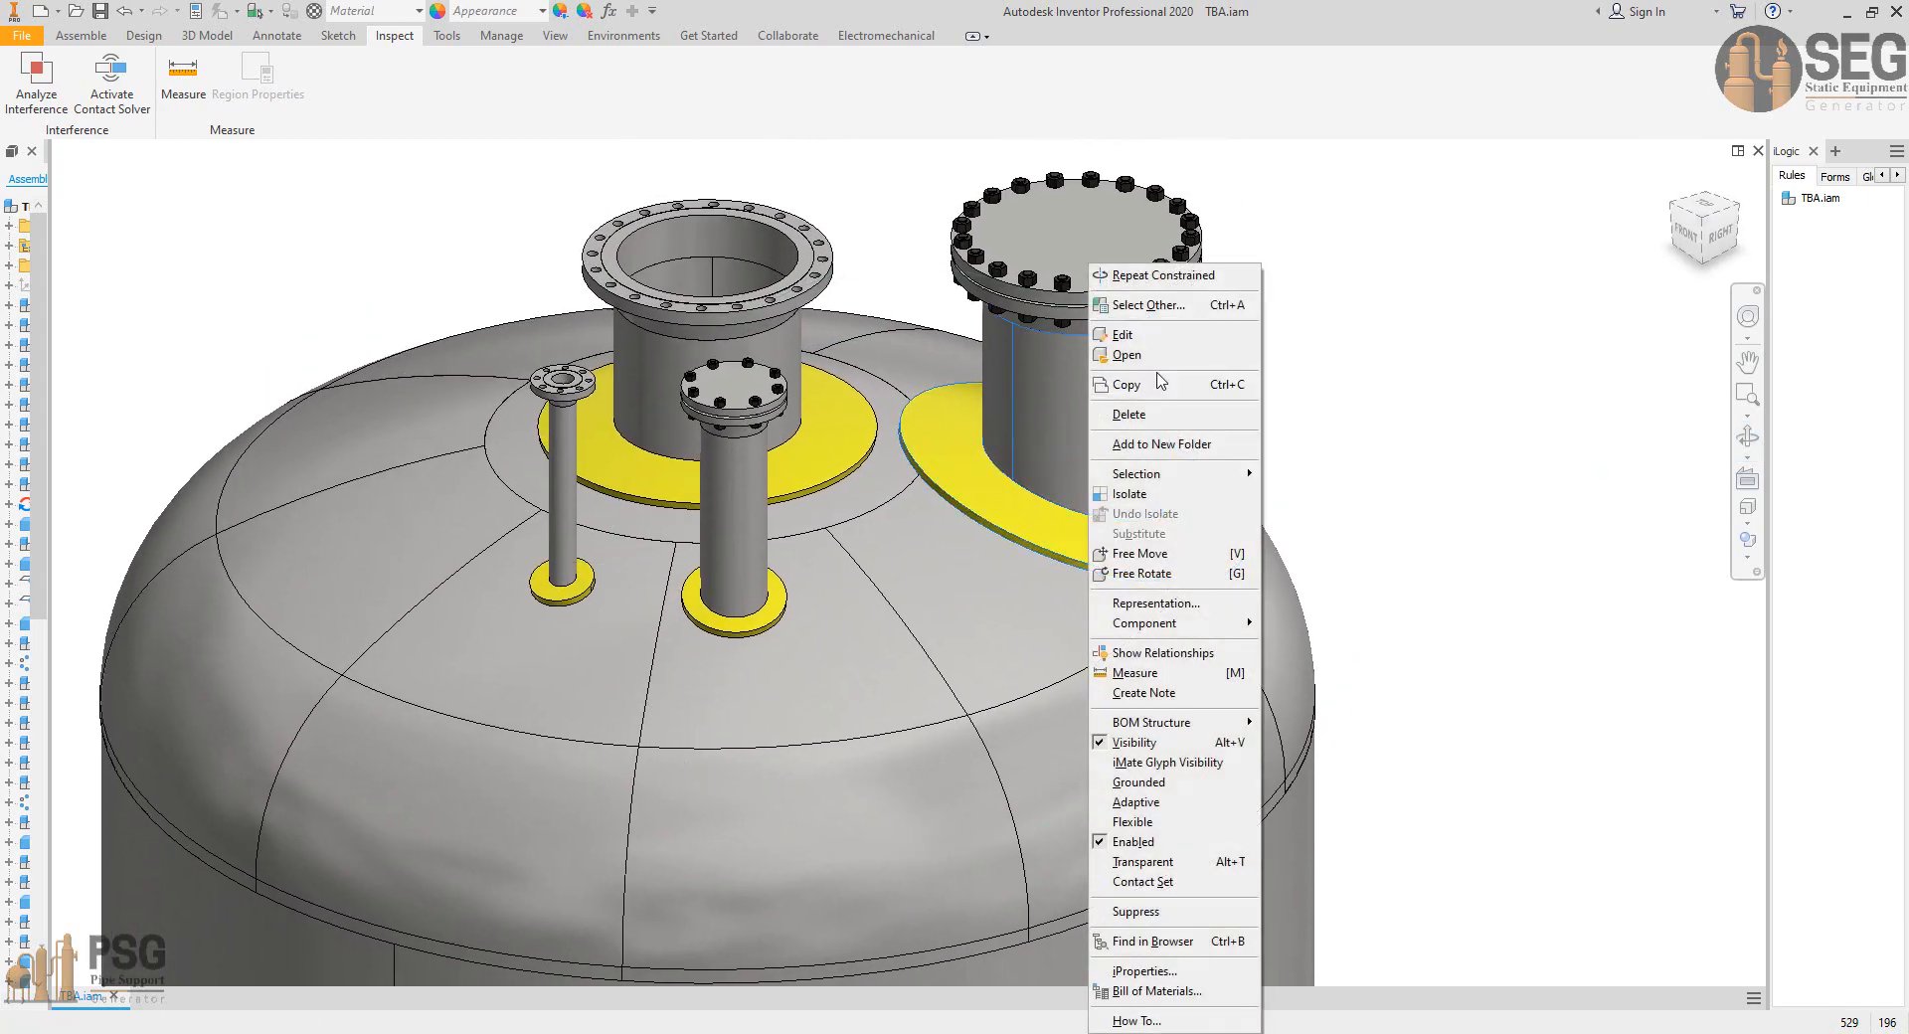
pyautogui.click(1126, 355)
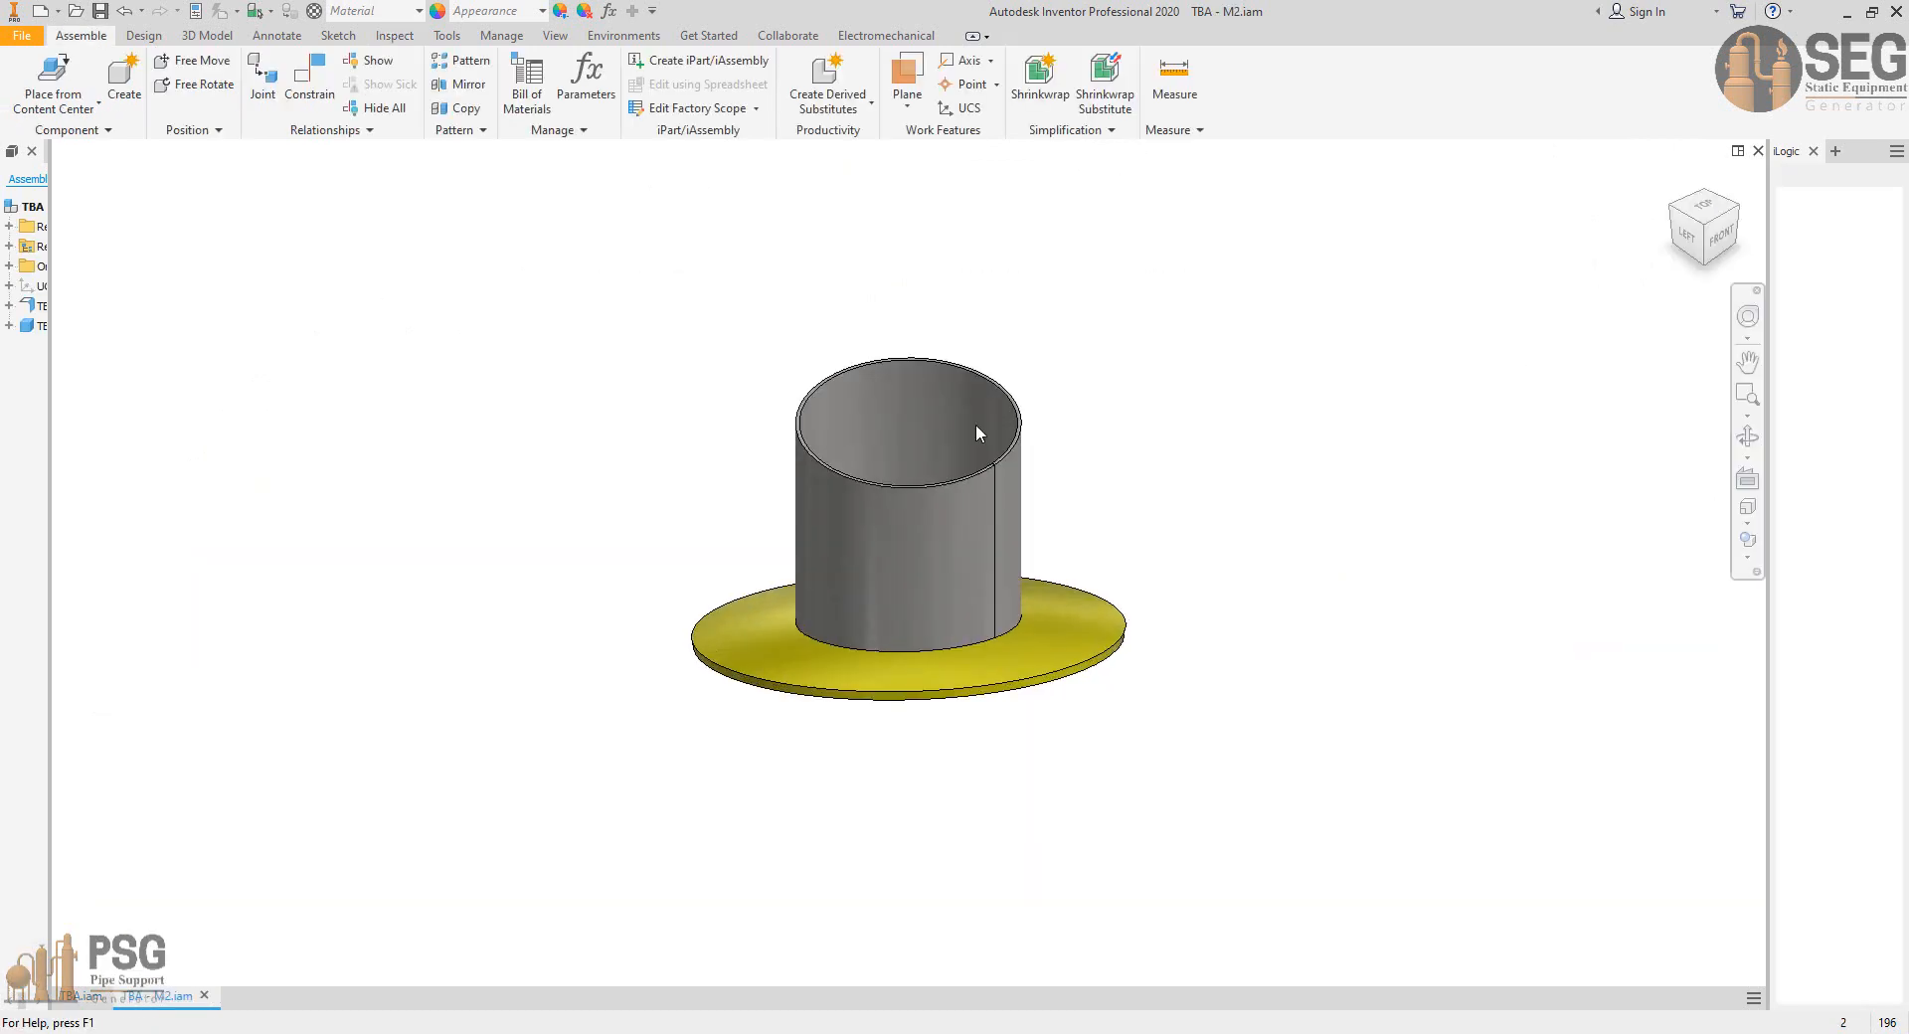
pyautogui.rightClick(976, 526)
pyautogui.click(1006, 395)
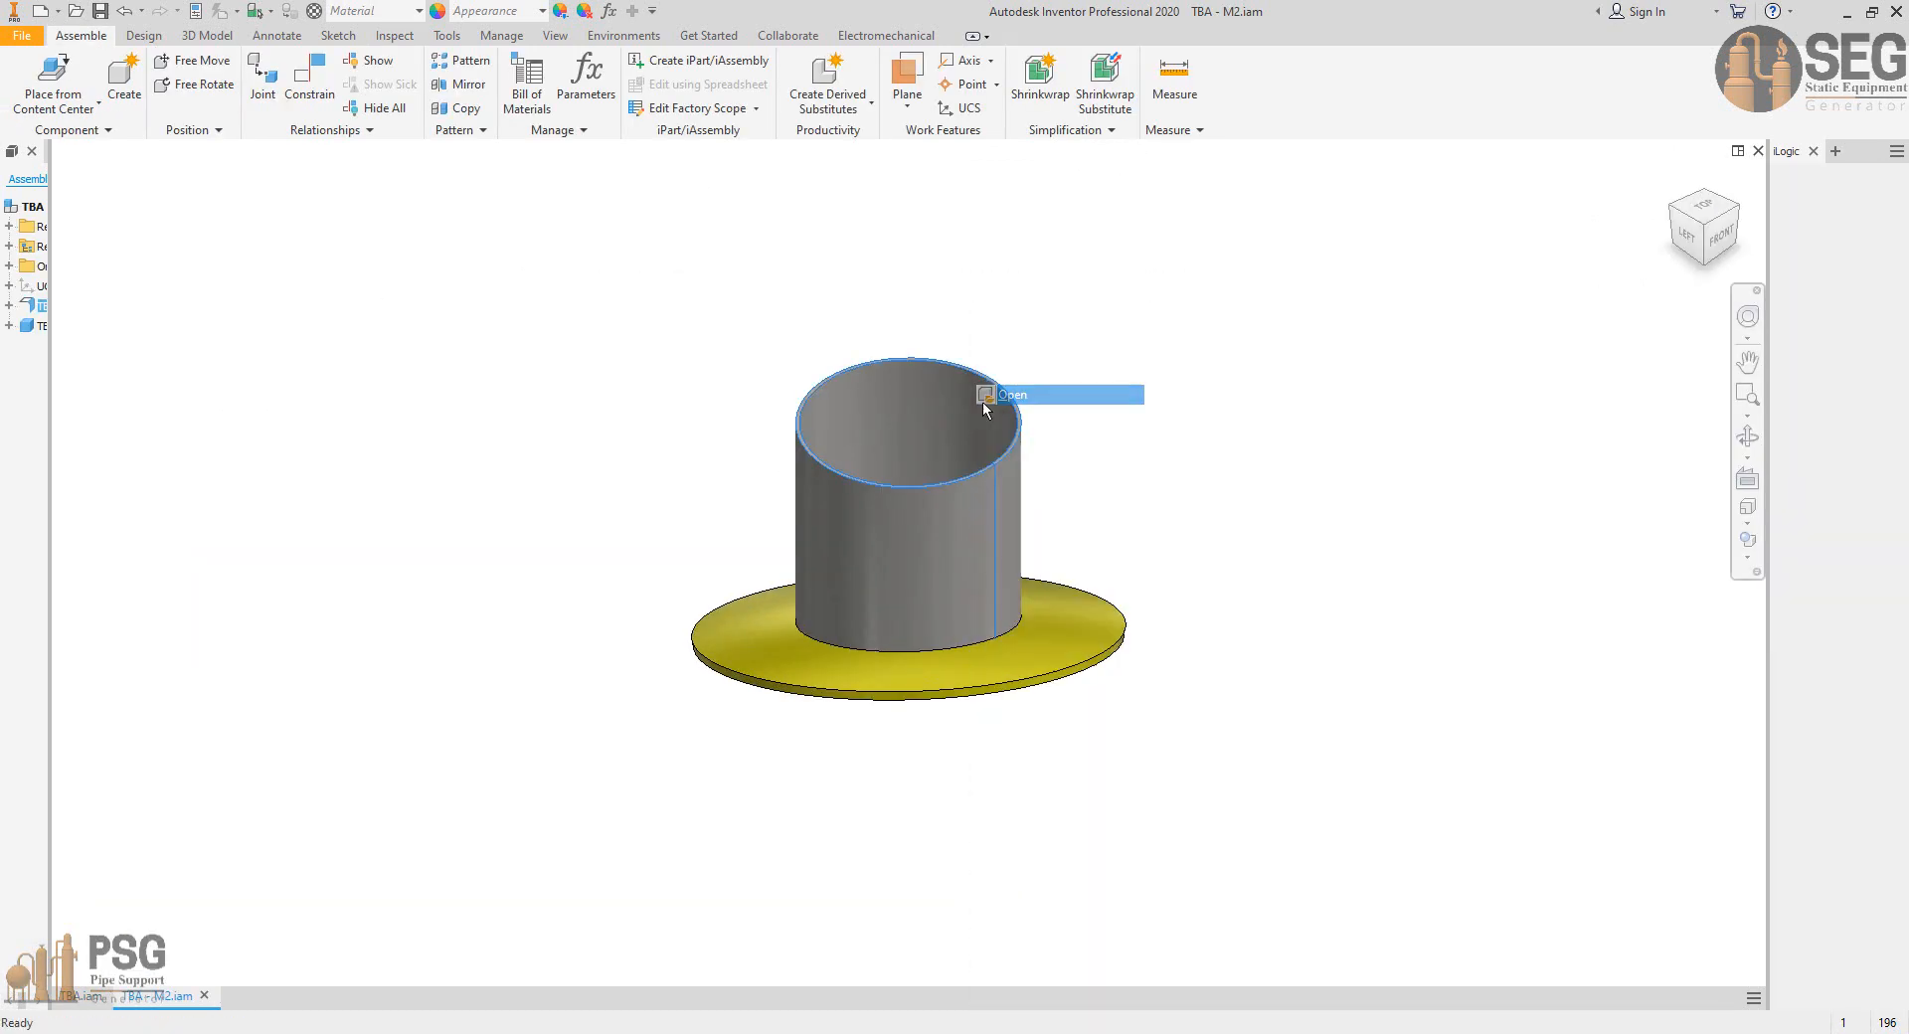
pyautogui.click(1163, 80)
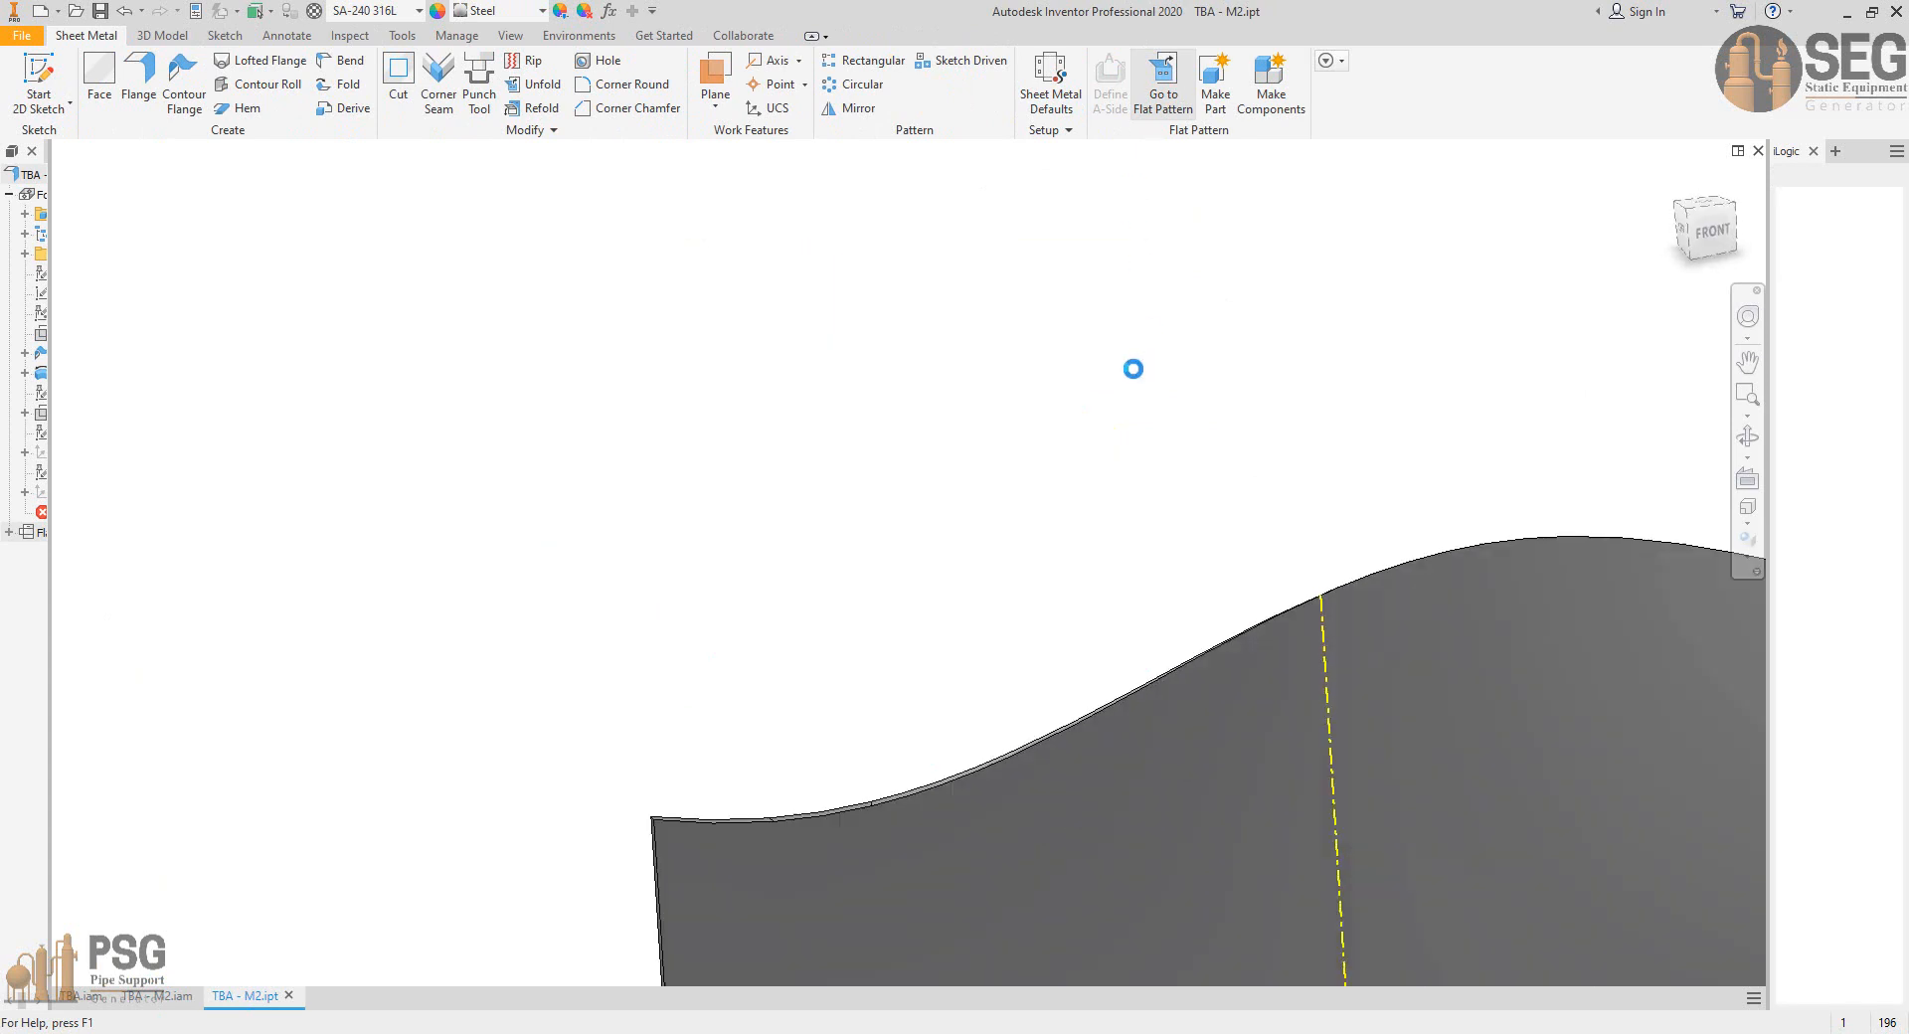
pyautogui.click(1757, 150)
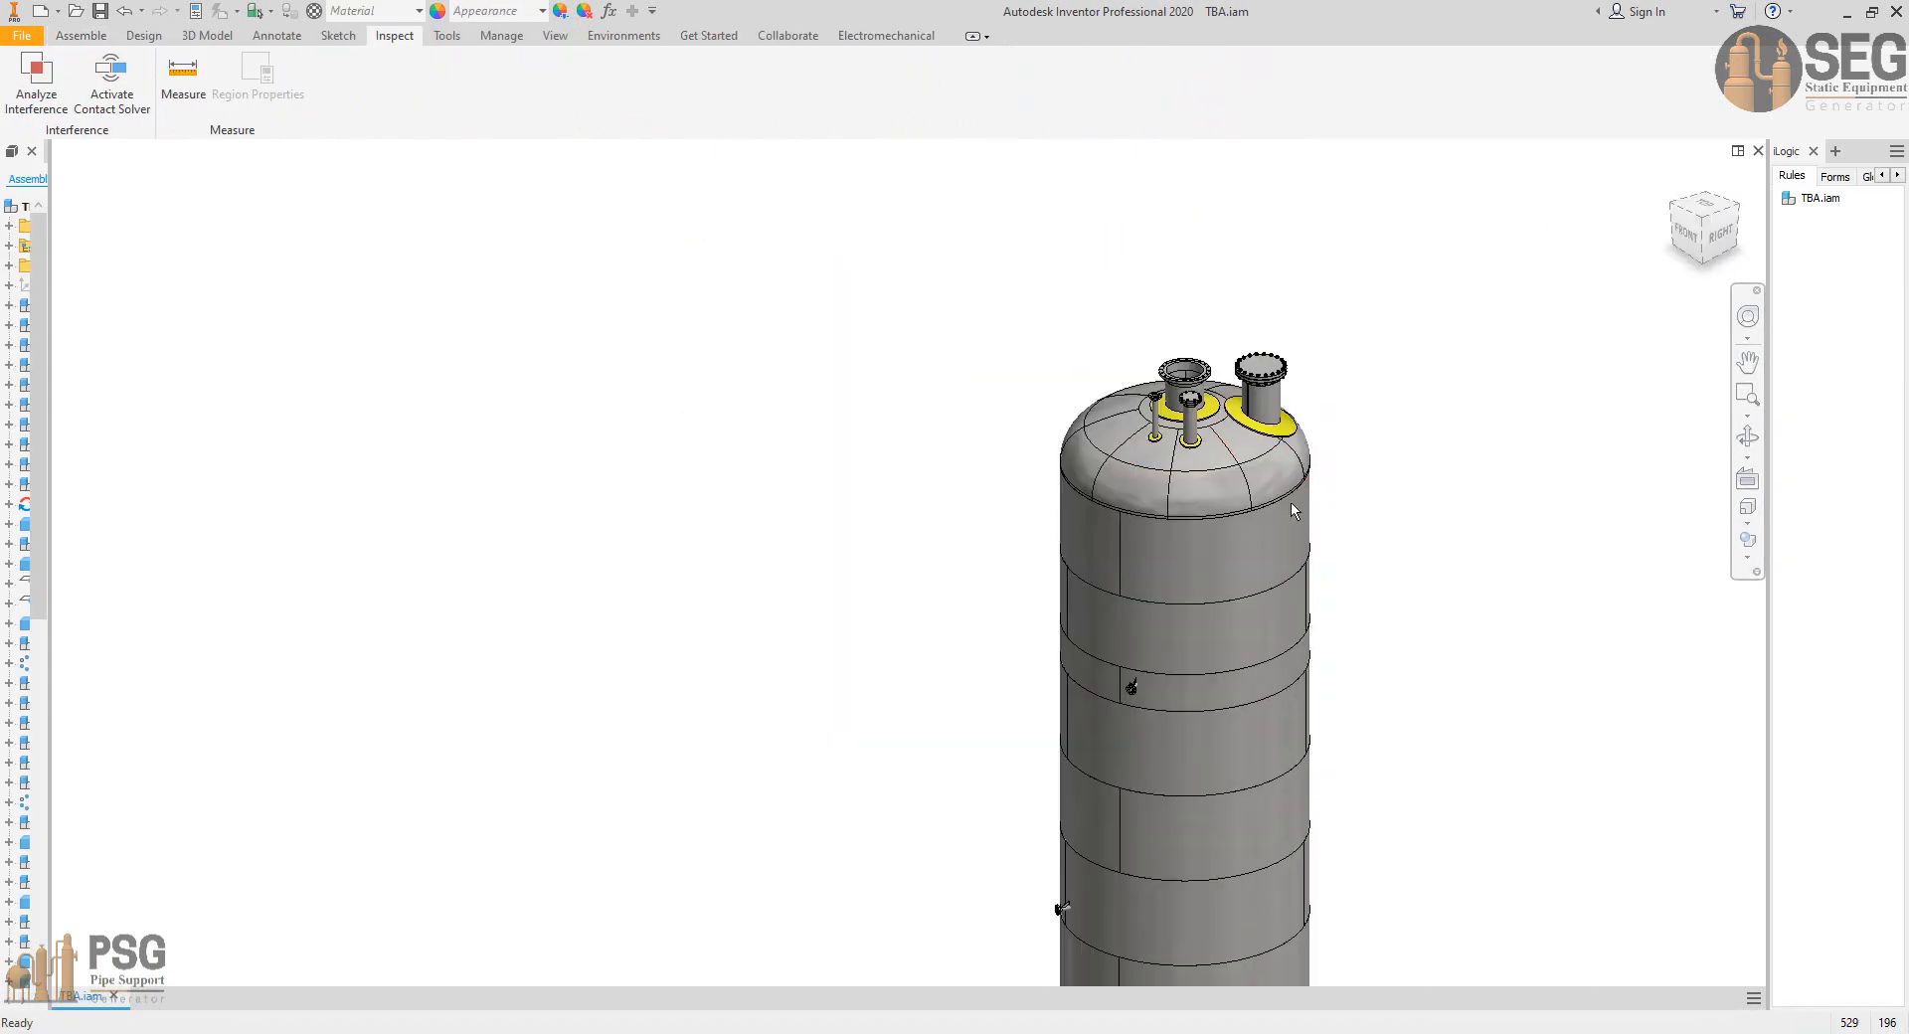
# Open nozzle C1's subassembly from the vessel shell, then open its reinforcement pad part.
pyautogui.moveTo(1245, 908); pyautogui.dragTo(1130, 614, button='middle')
pyautogui.moveTo(982, 792); pyautogui.dragTo(958, 621, button='middle')
pyautogui.scroll(-5, 957, 621)
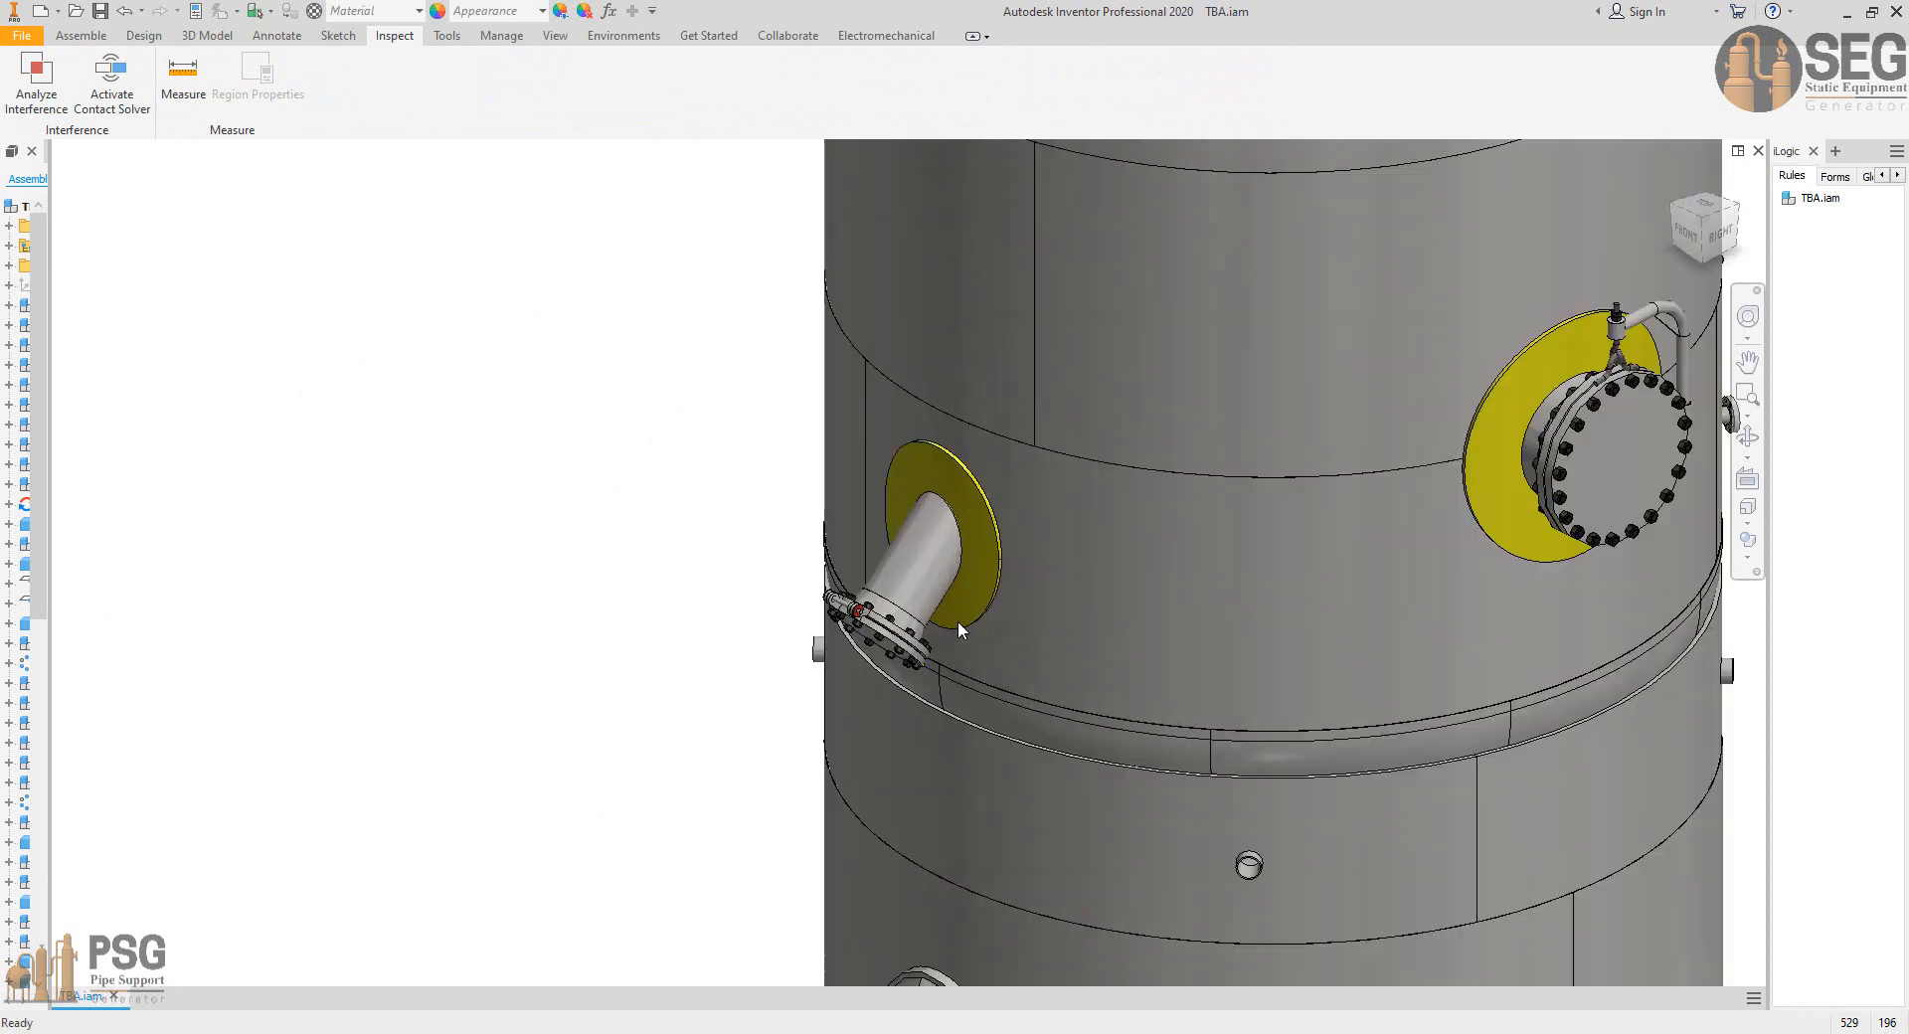
pyautogui.rightClick(950, 561)
pyautogui.click(990, 355)
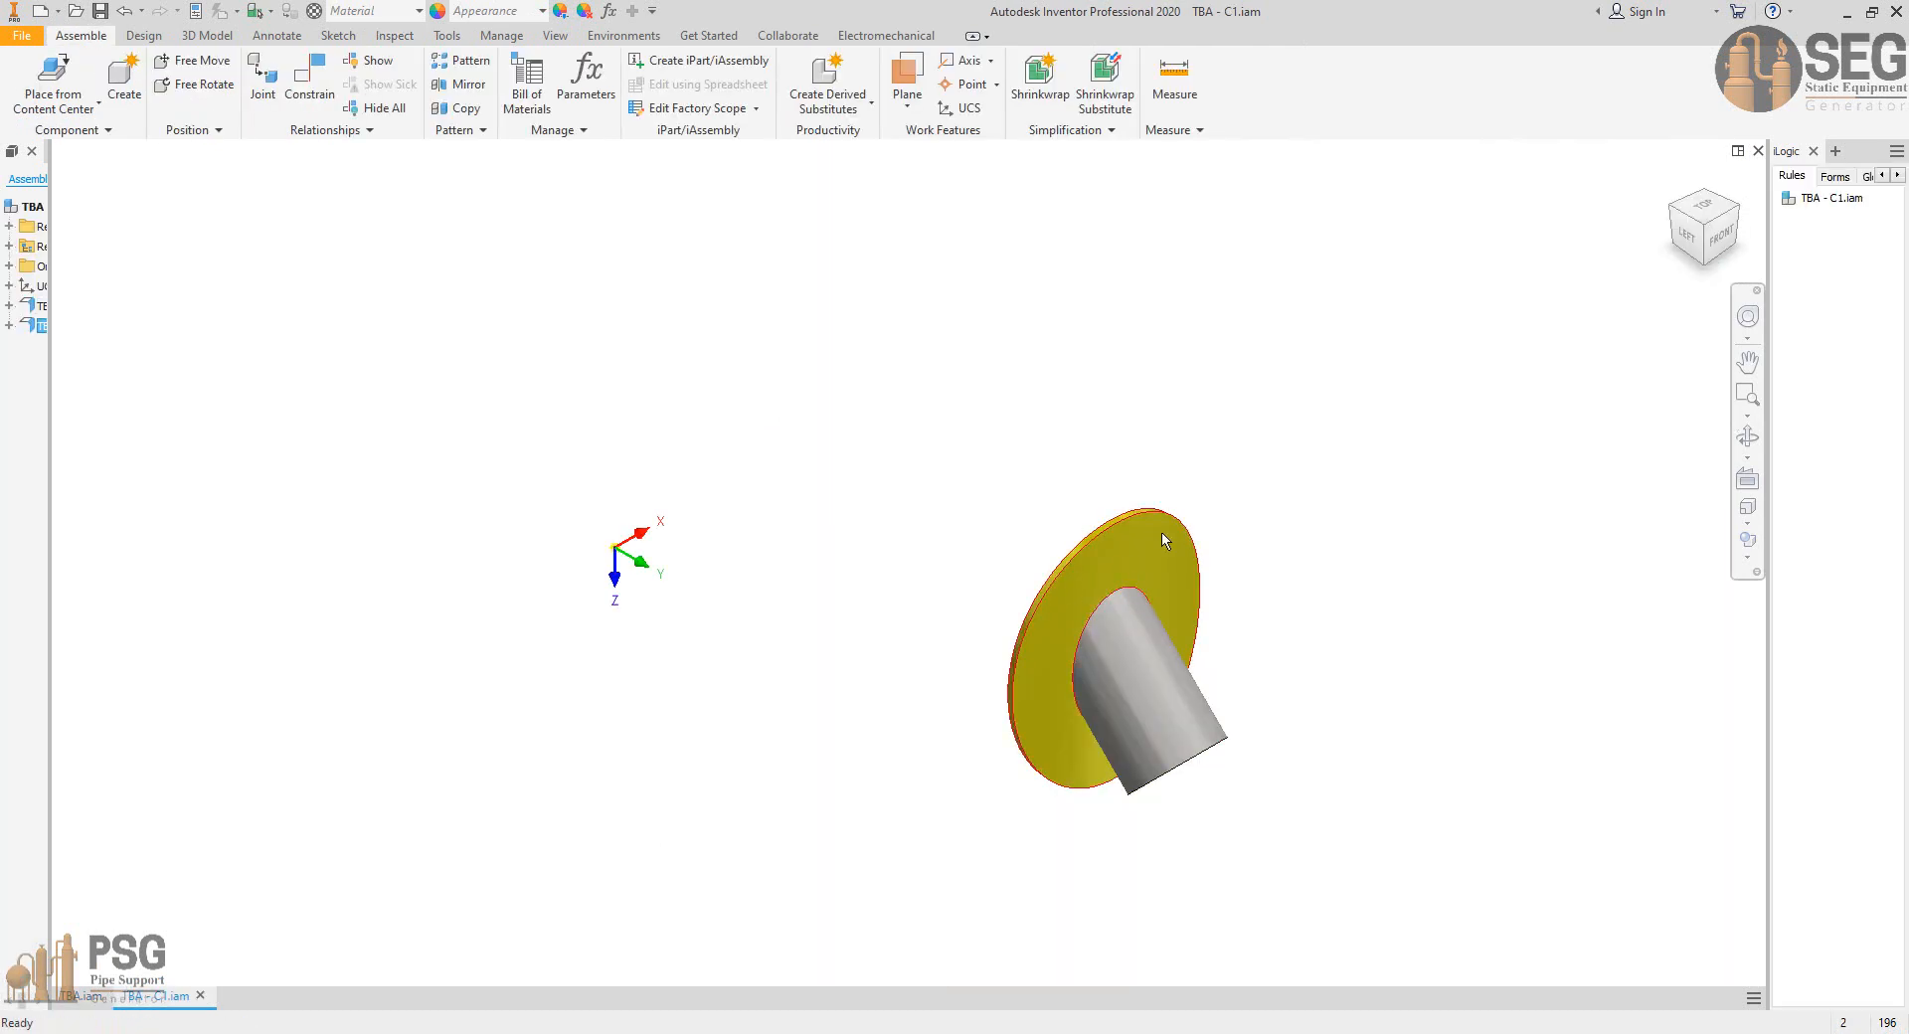
pyautogui.rightClick(1160, 532)
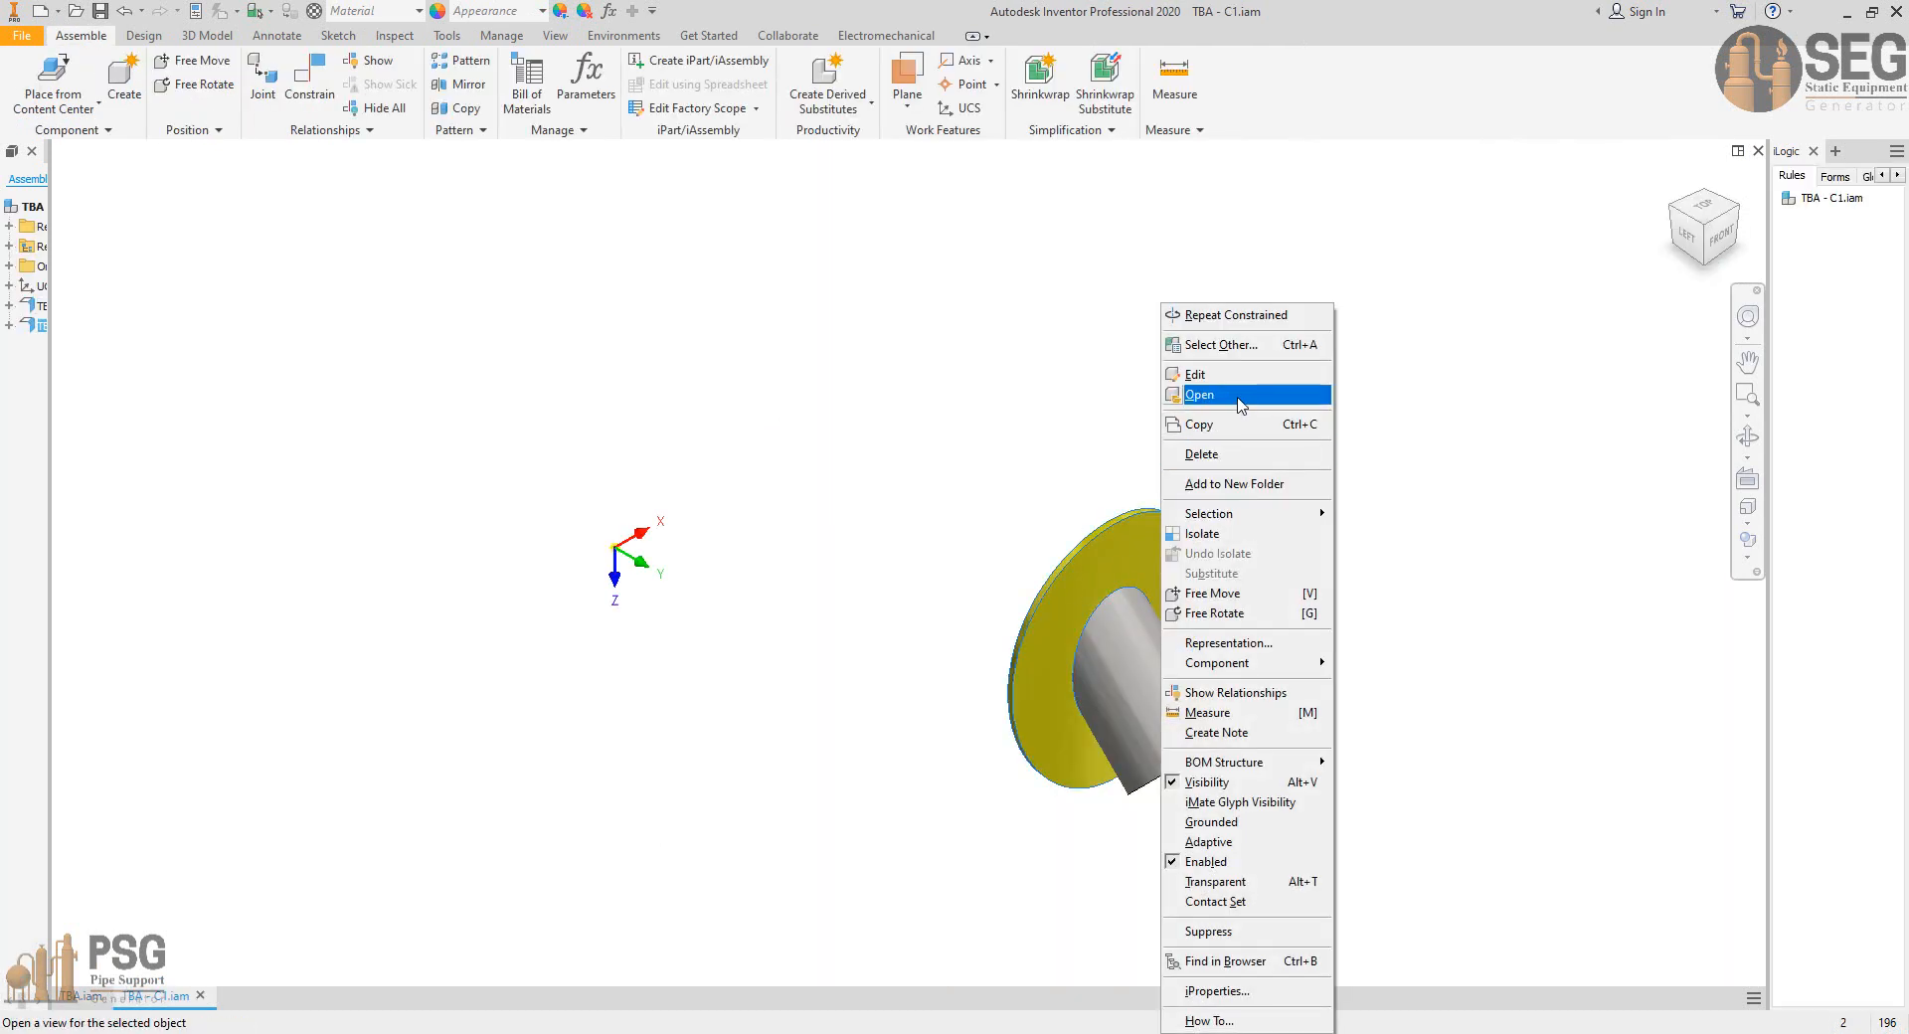
pyautogui.click(1240, 394)
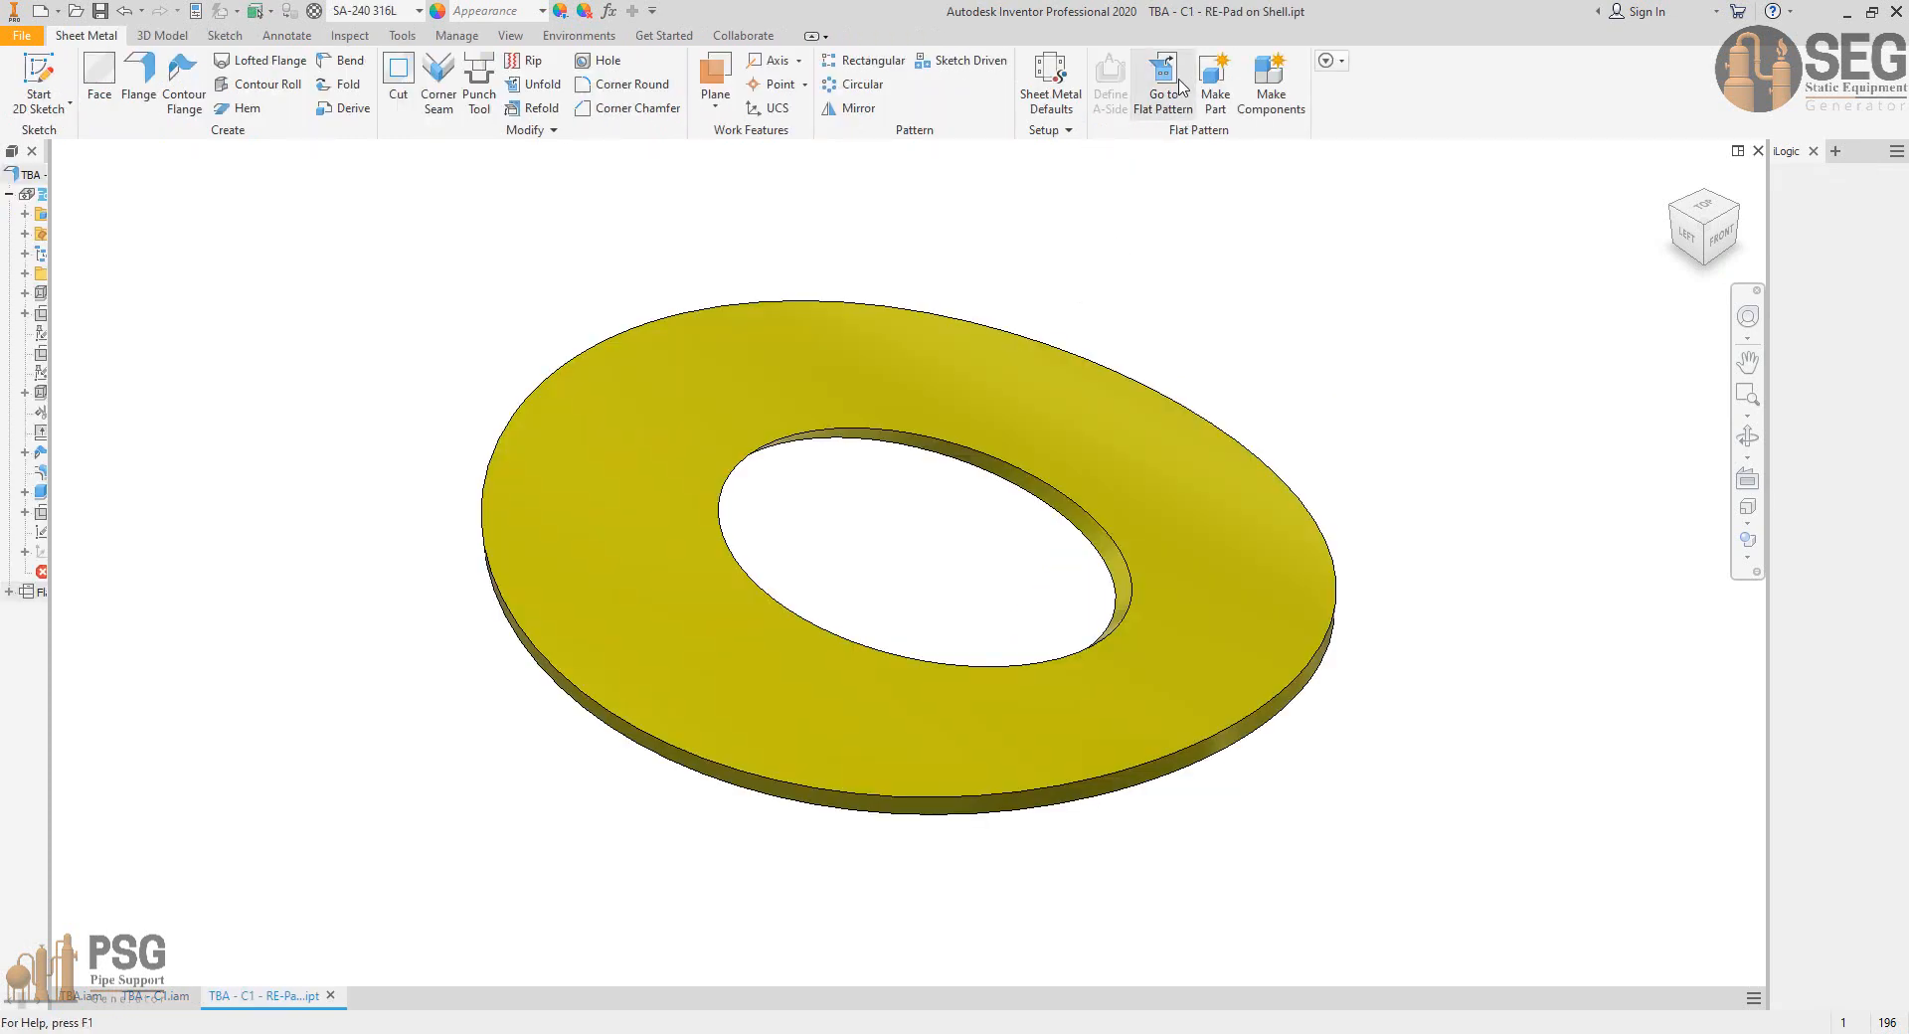
# View the flat pattern of C1's reinforcement pad from an angle, then close the part.
pyautogui.click(1748, 436)
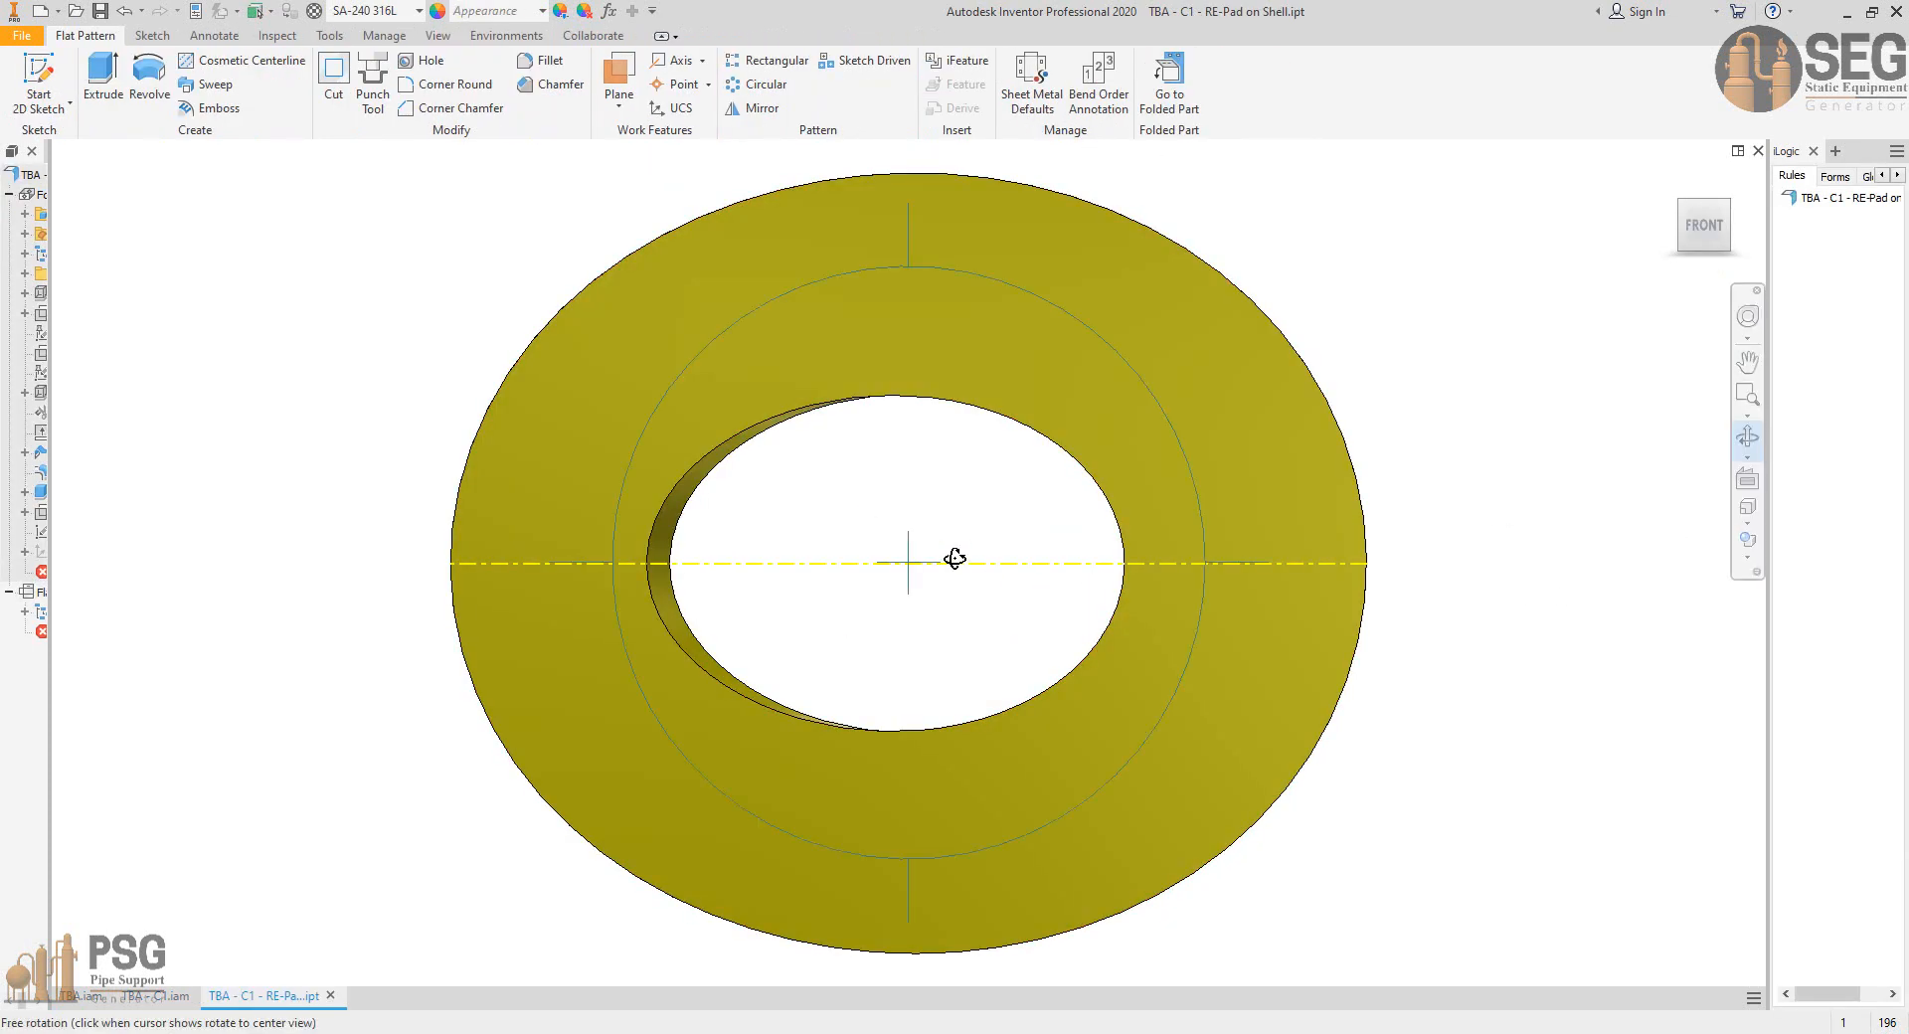
pyautogui.moveTo(954, 558); pyautogui.dragTo(887, 554)
pyautogui.scroll(-5, 937, 517)
pyautogui.middleClick(938, 518)
pyautogui.middleClick(938, 517)
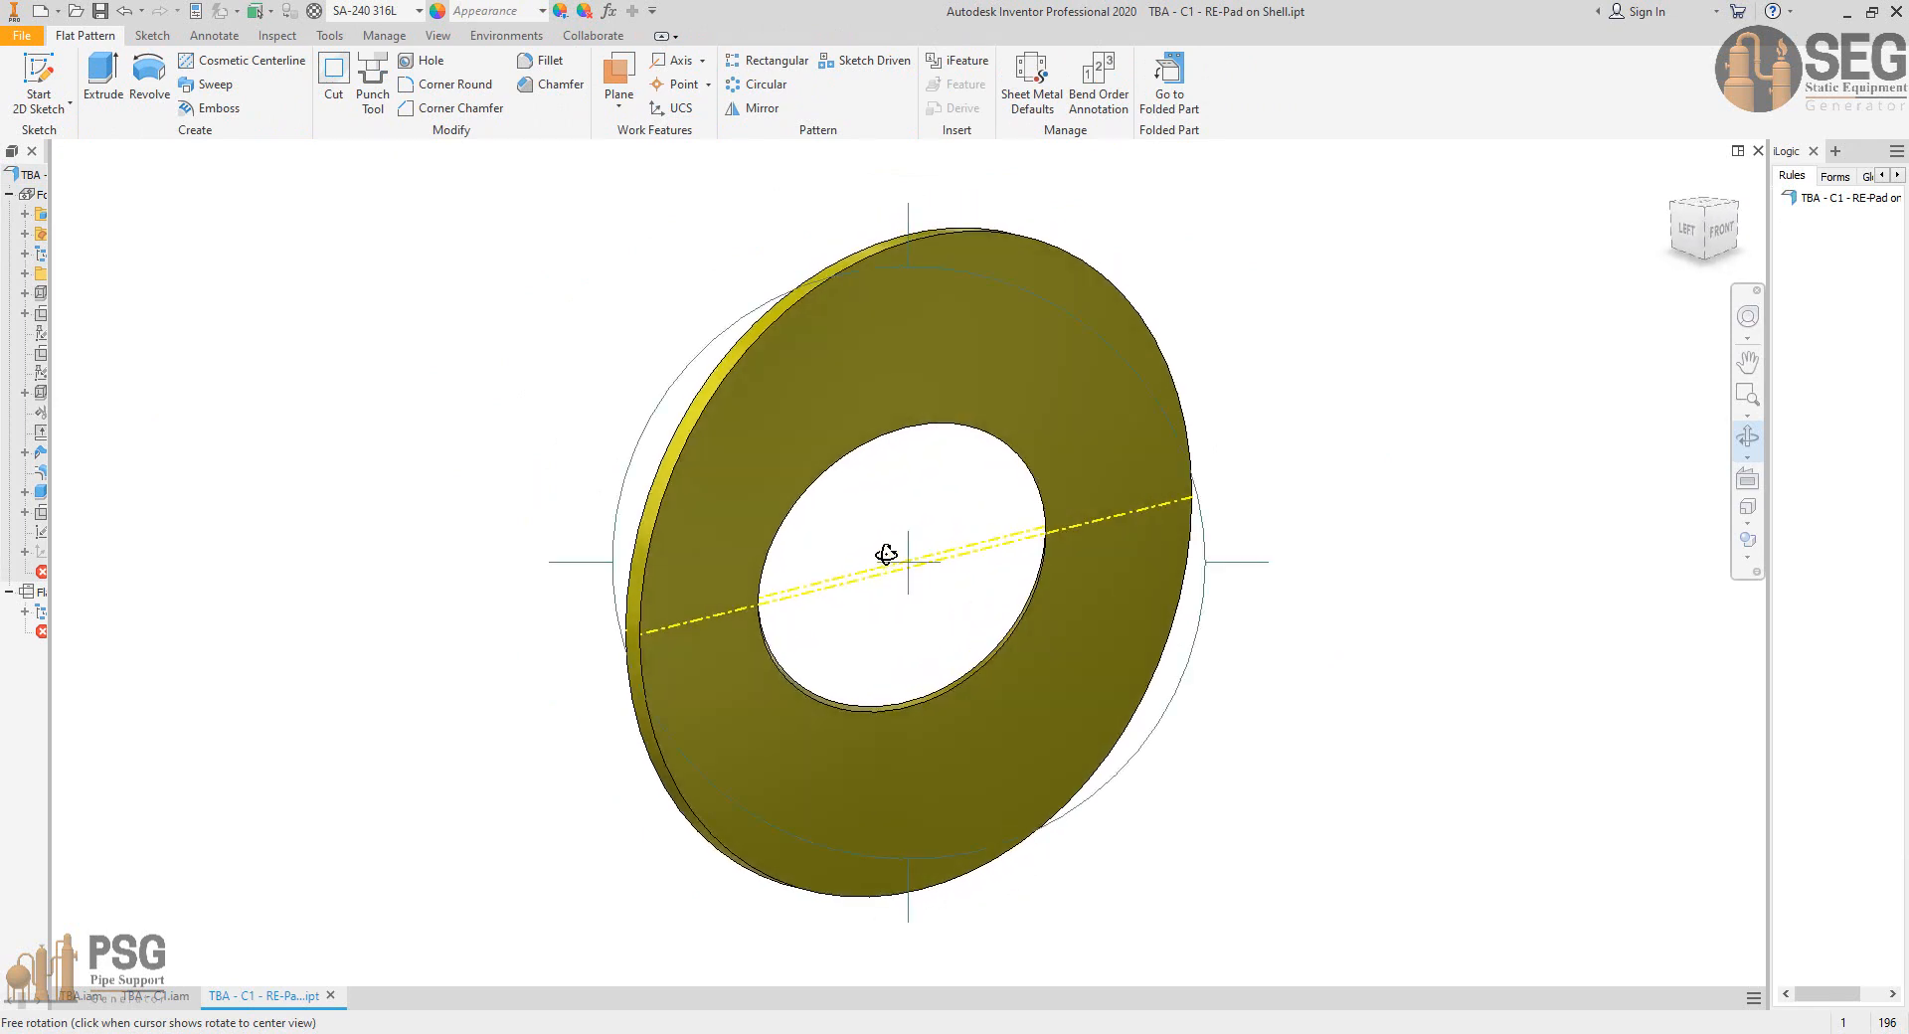
pyautogui.rightClick(889, 552)
pyautogui.click(927, 561)
pyautogui.click(1757, 150)
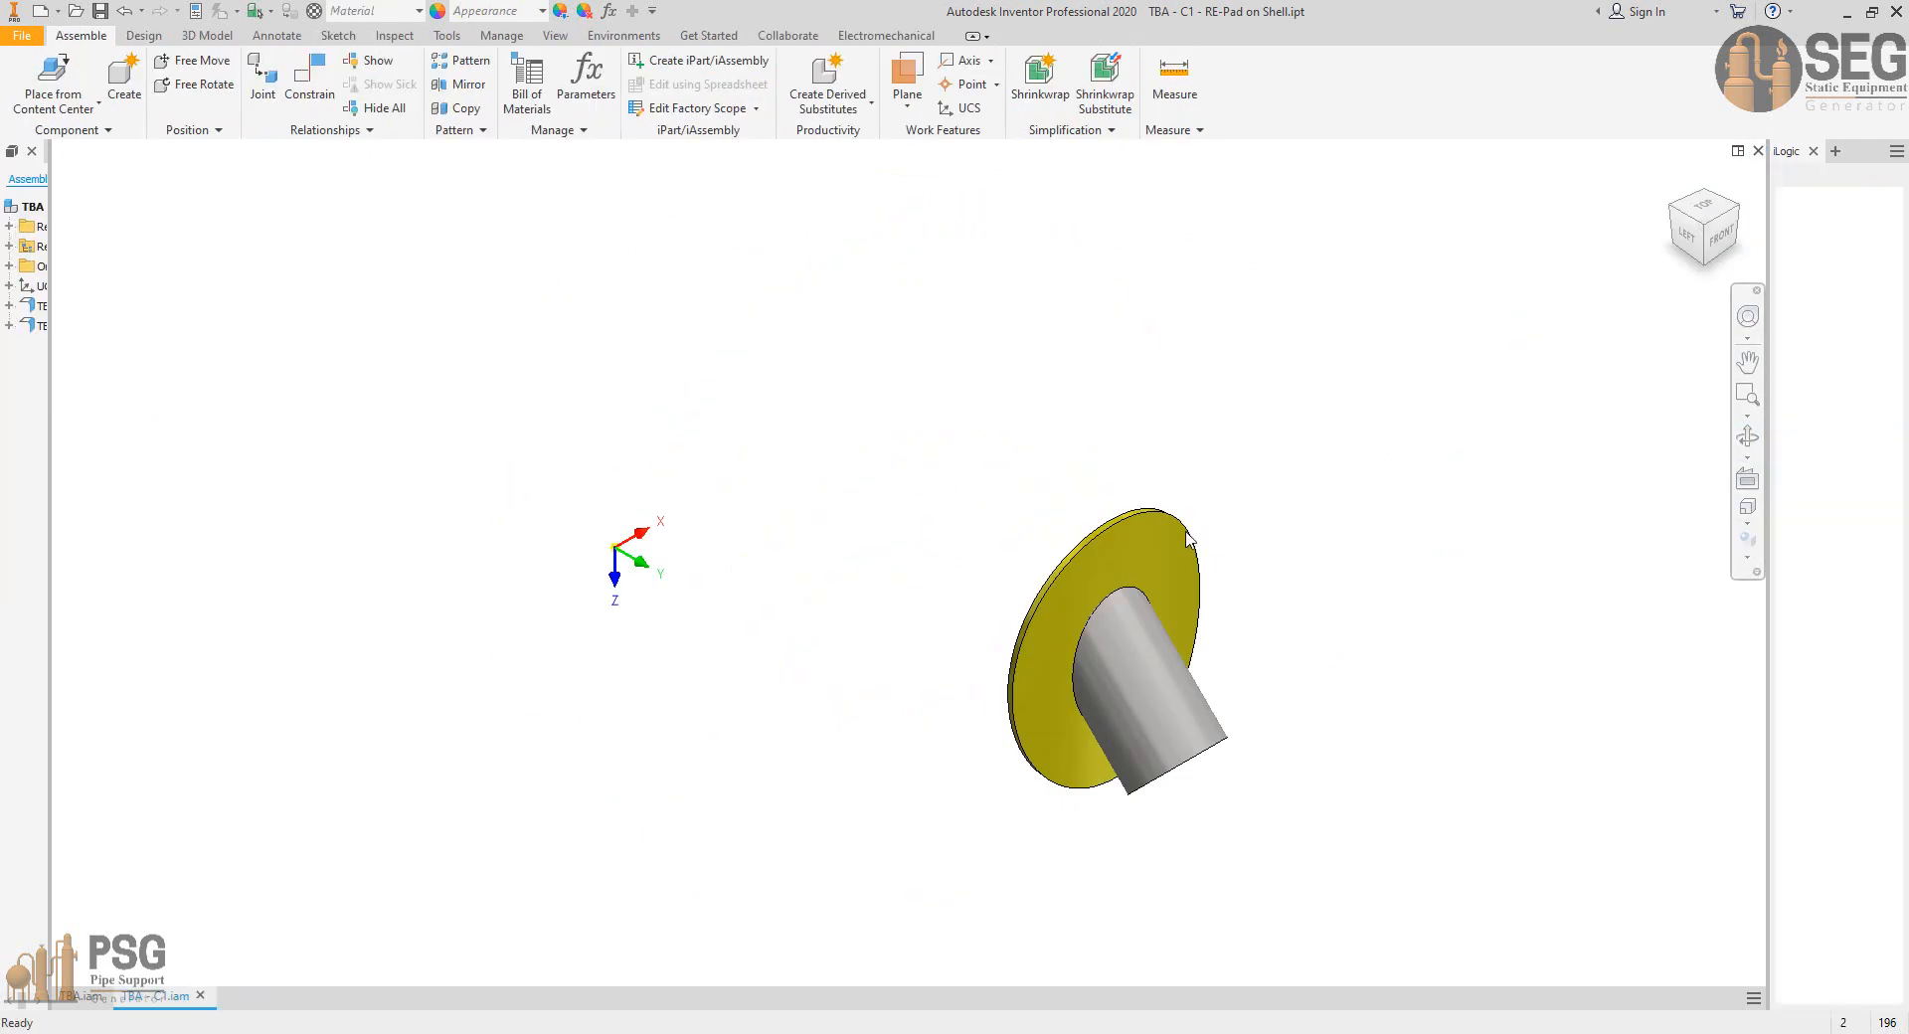
# Open nozzle C1's neck pipe part, view its flat pattern from an angle, and close the part.
pyautogui.rightClick(1155, 678)
pyautogui.click(1198, 394)
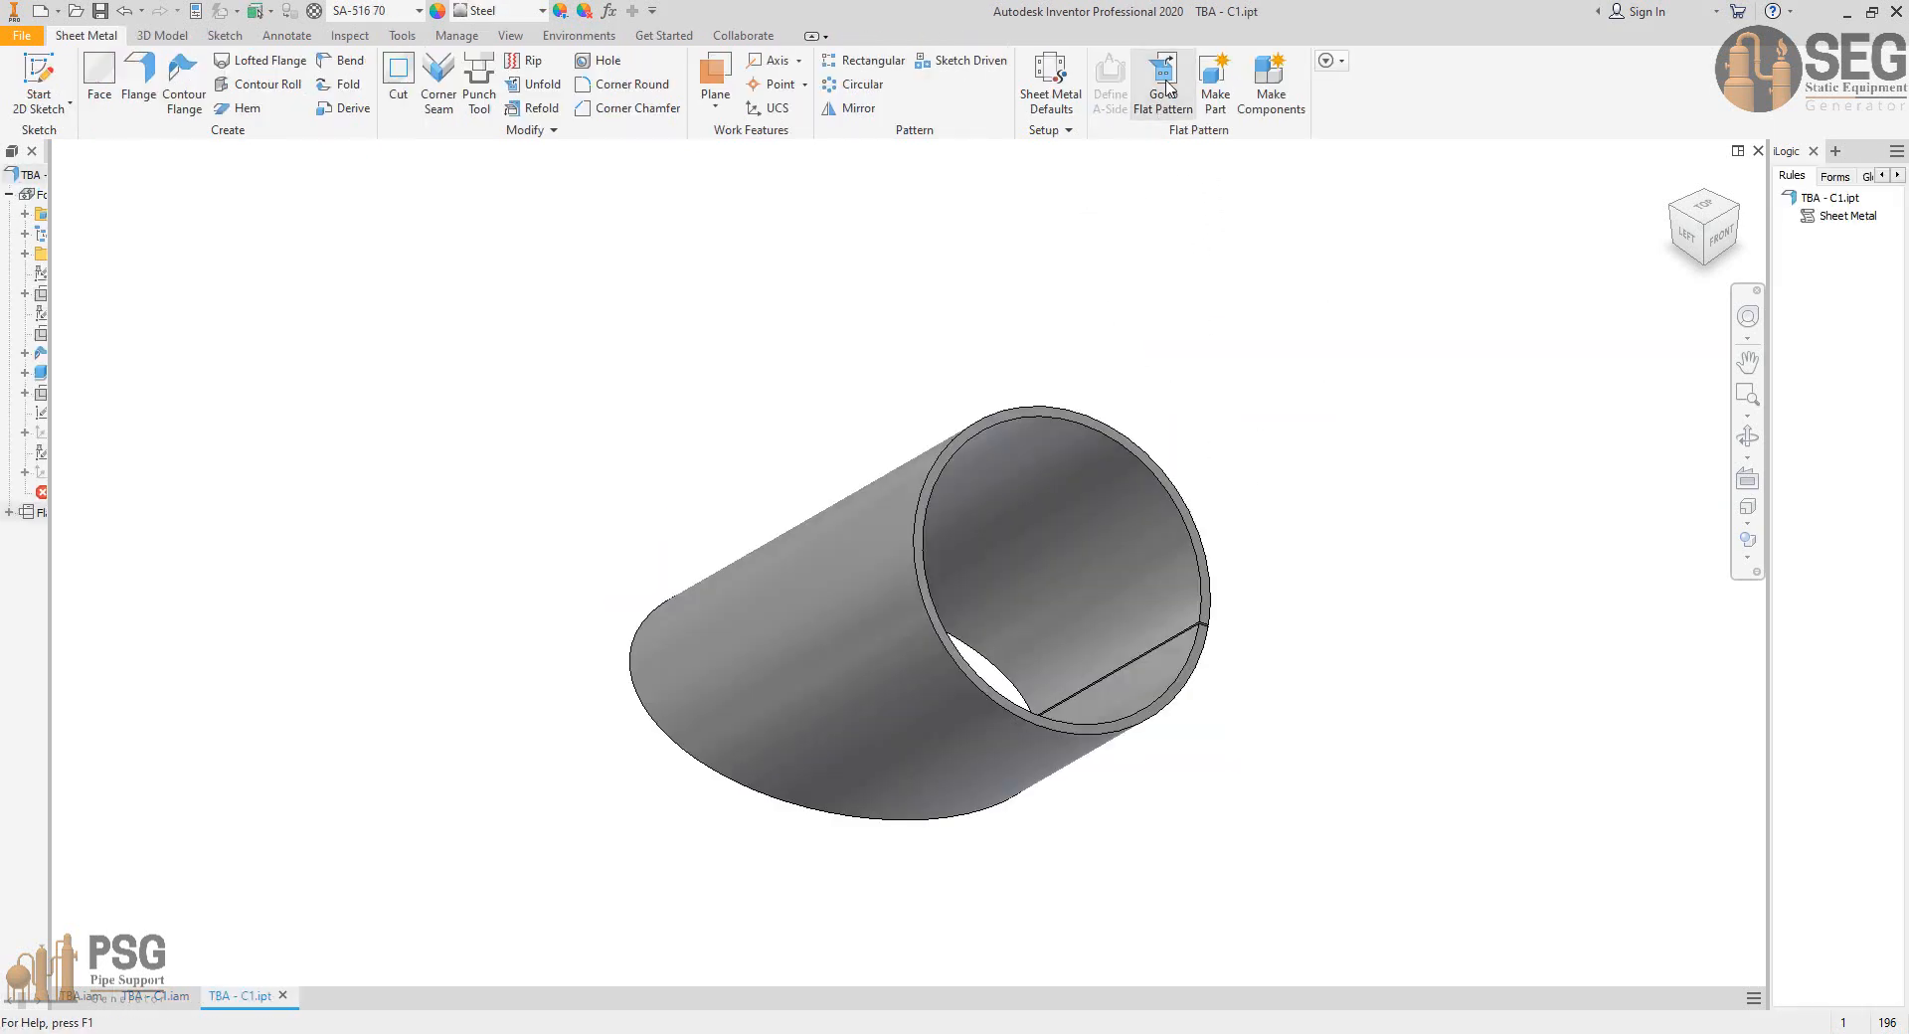
pyautogui.click(1164, 80)
pyautogui.click(1747, 436)
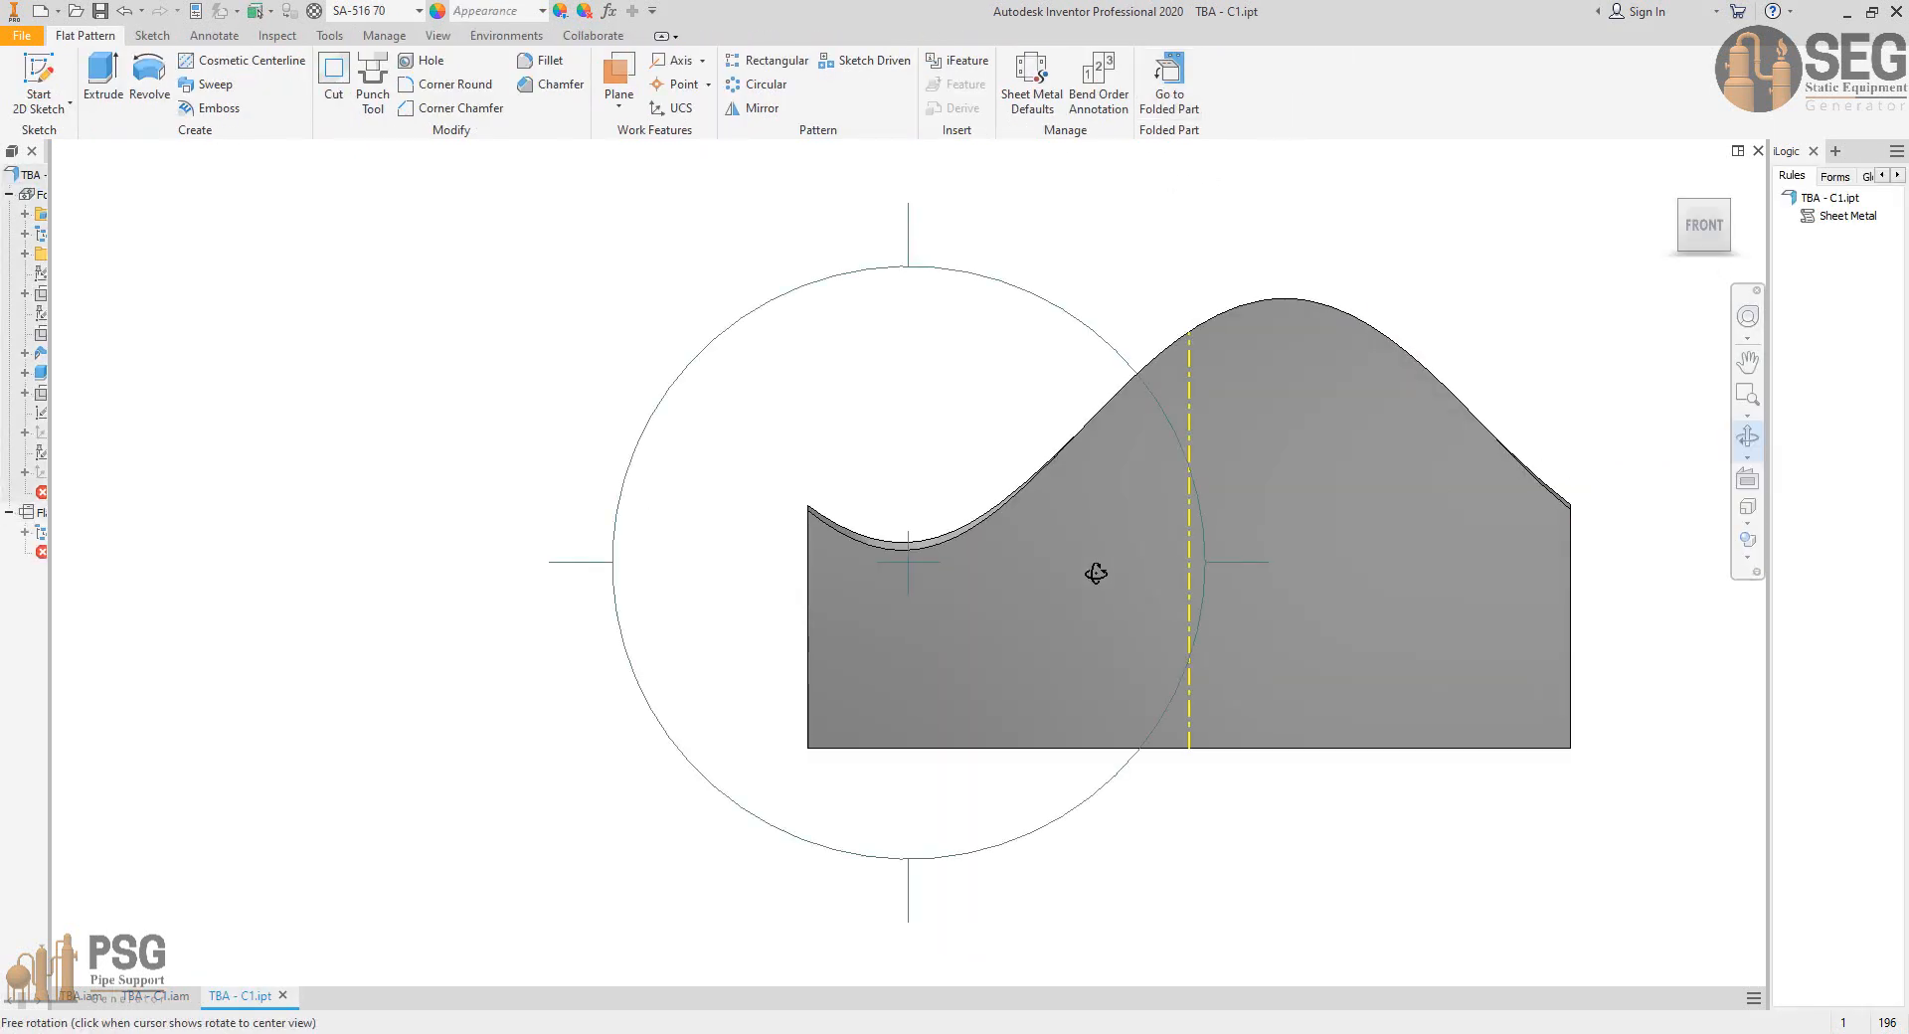
pyautogui.moveTo(1095, 571); pyautogui.dragTo(977, 534)
pyautogui.rightClick(977, 529)
pyautogui.click(1047, 538)
pyautogui.click(1758, 151)
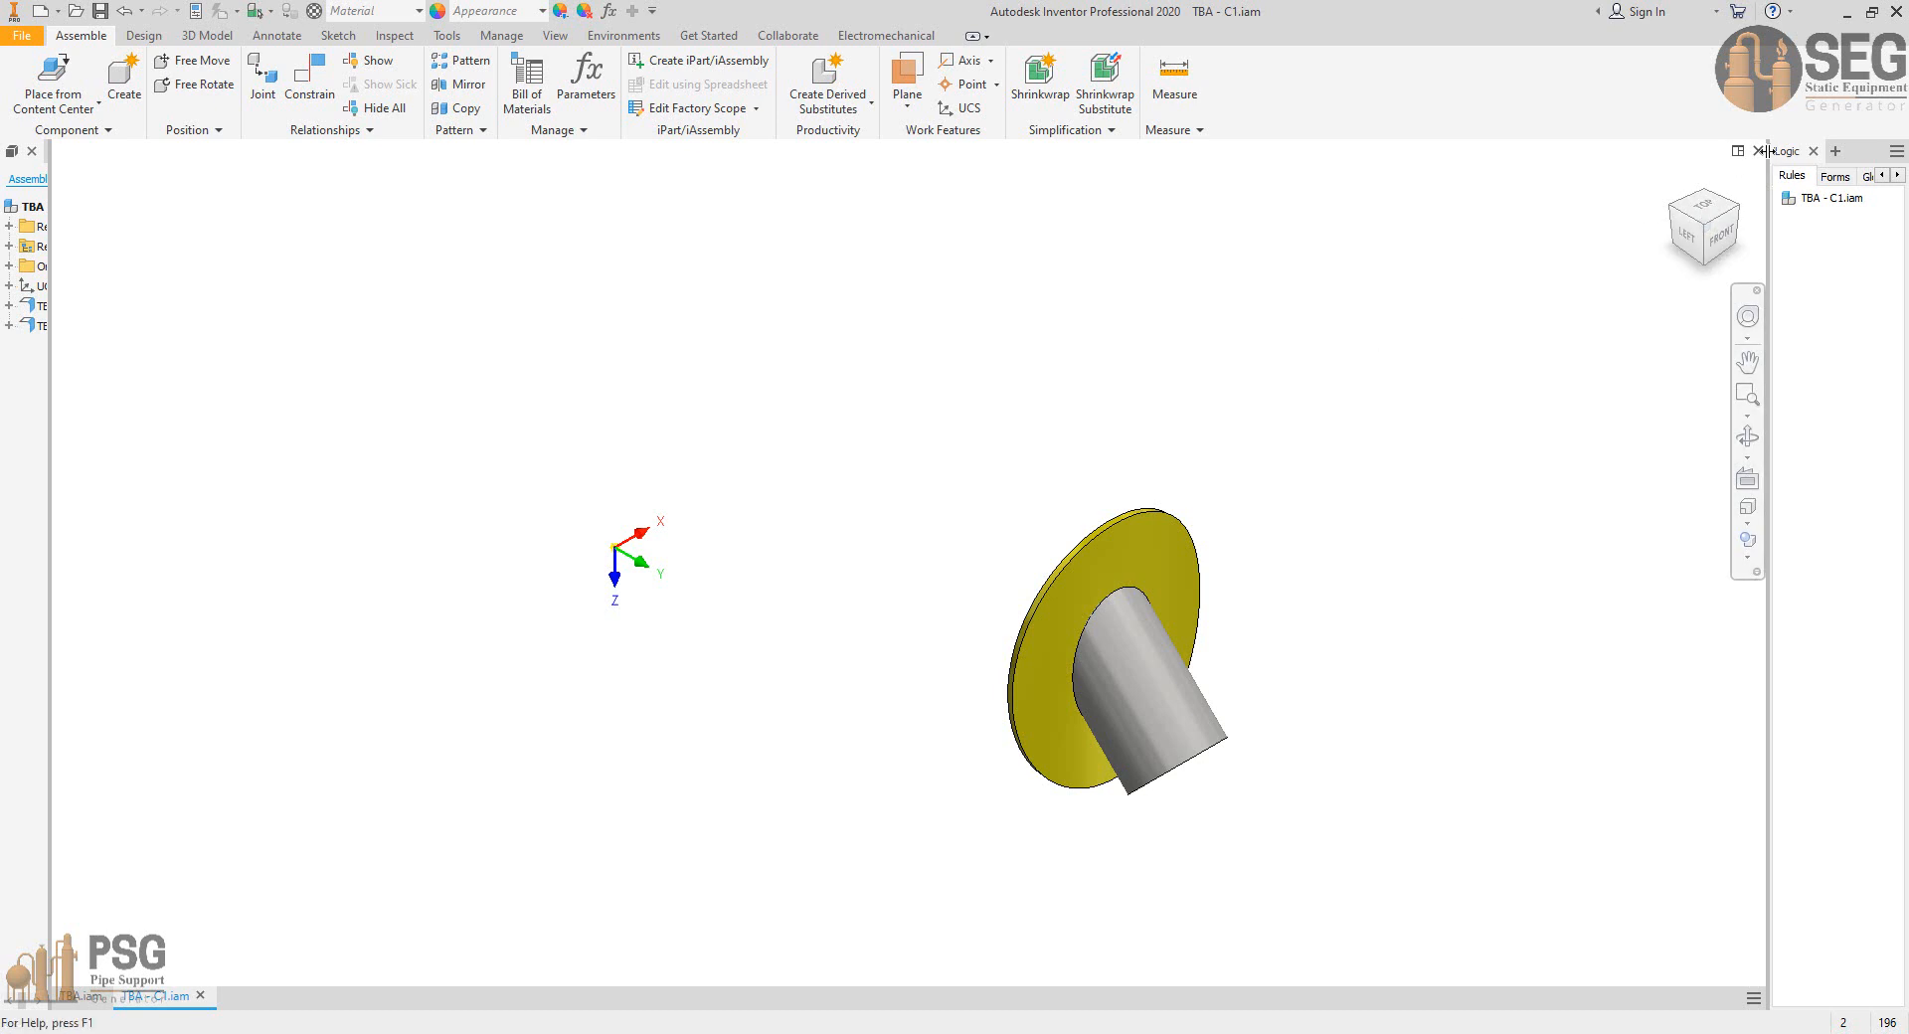
# Close the C1 subassembly and view the top head in the vessel assembly.
pyautogui.click(1758, 151)
pyautogui.scroll(-3, 1206, 396)
pyautogui.moveTo(1087, 474); pyautogui.dragTo(1154, 686, button='middle')
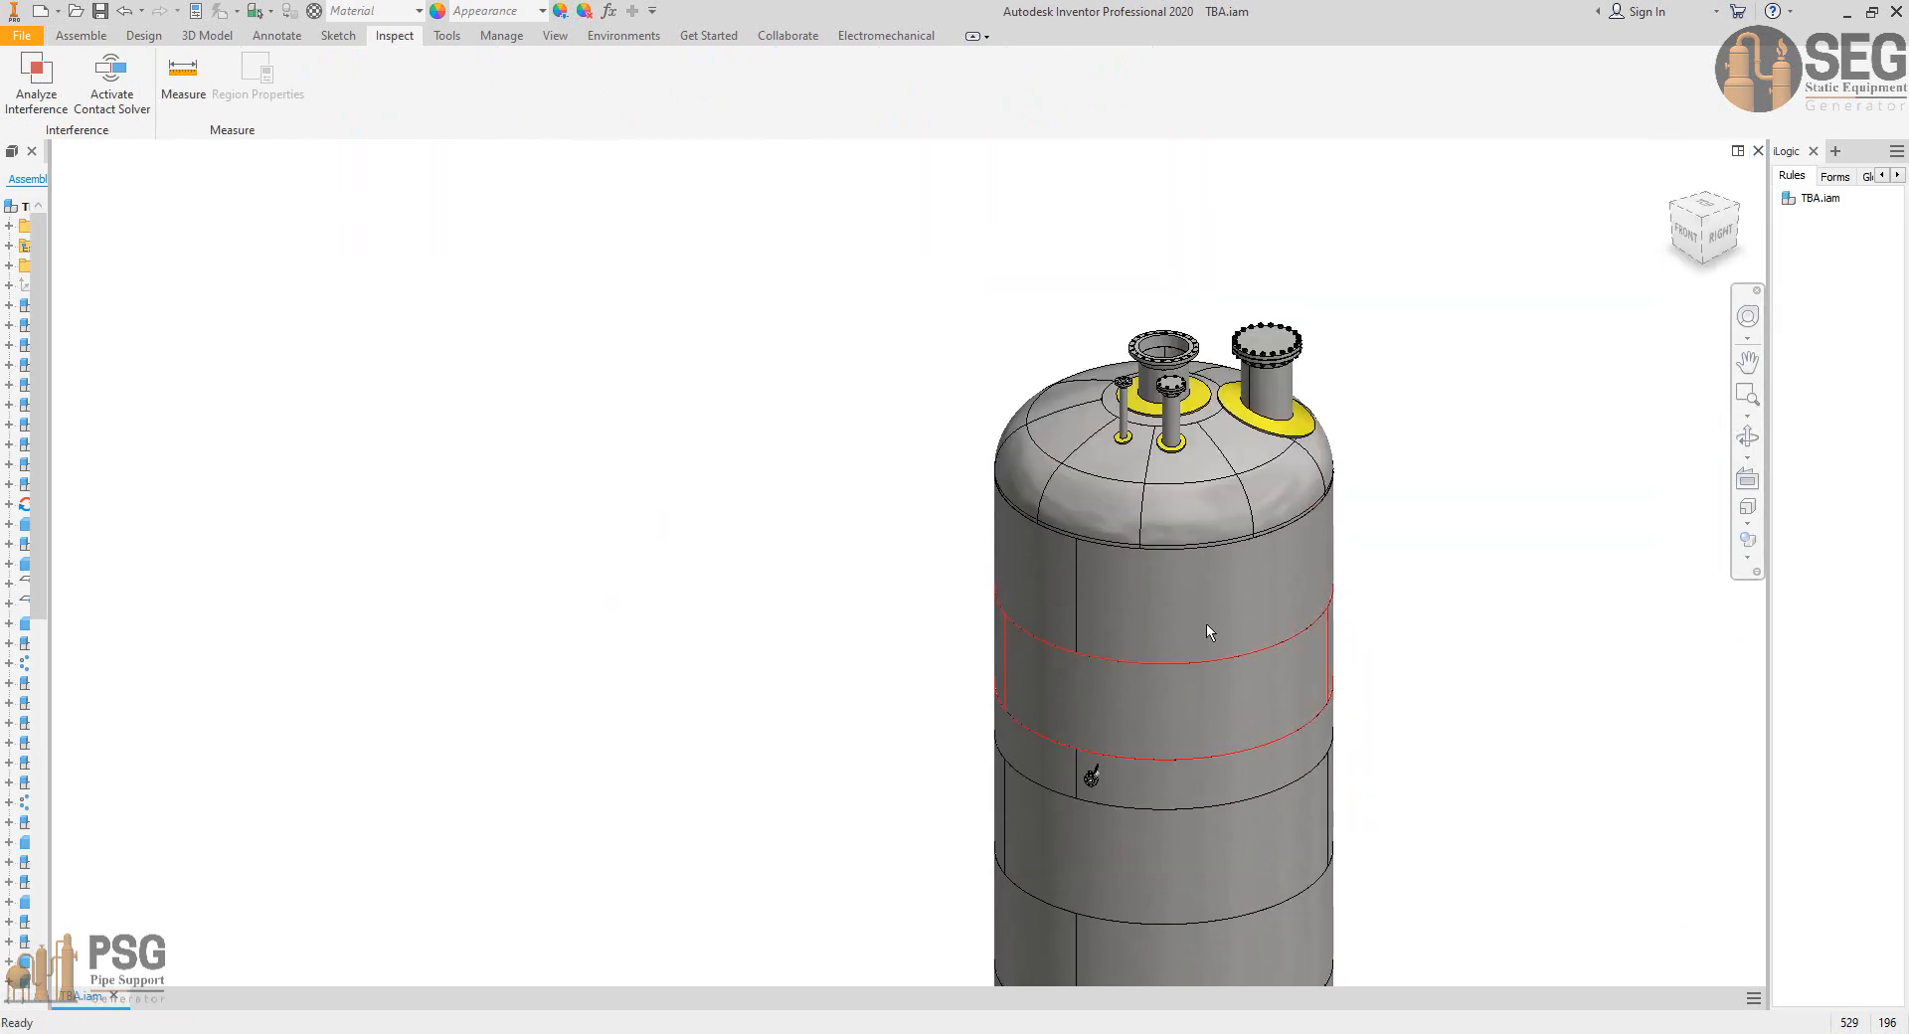
pyautogui.scroll(4, 1300, 334)
pyautogui.scroll(2, 1301, 334)
# Switch to Static Equipment Generator and add a manway detailed davit named M2-Davit to M2-Blind.
pyautogui.hotkey('alt', 'Tab')
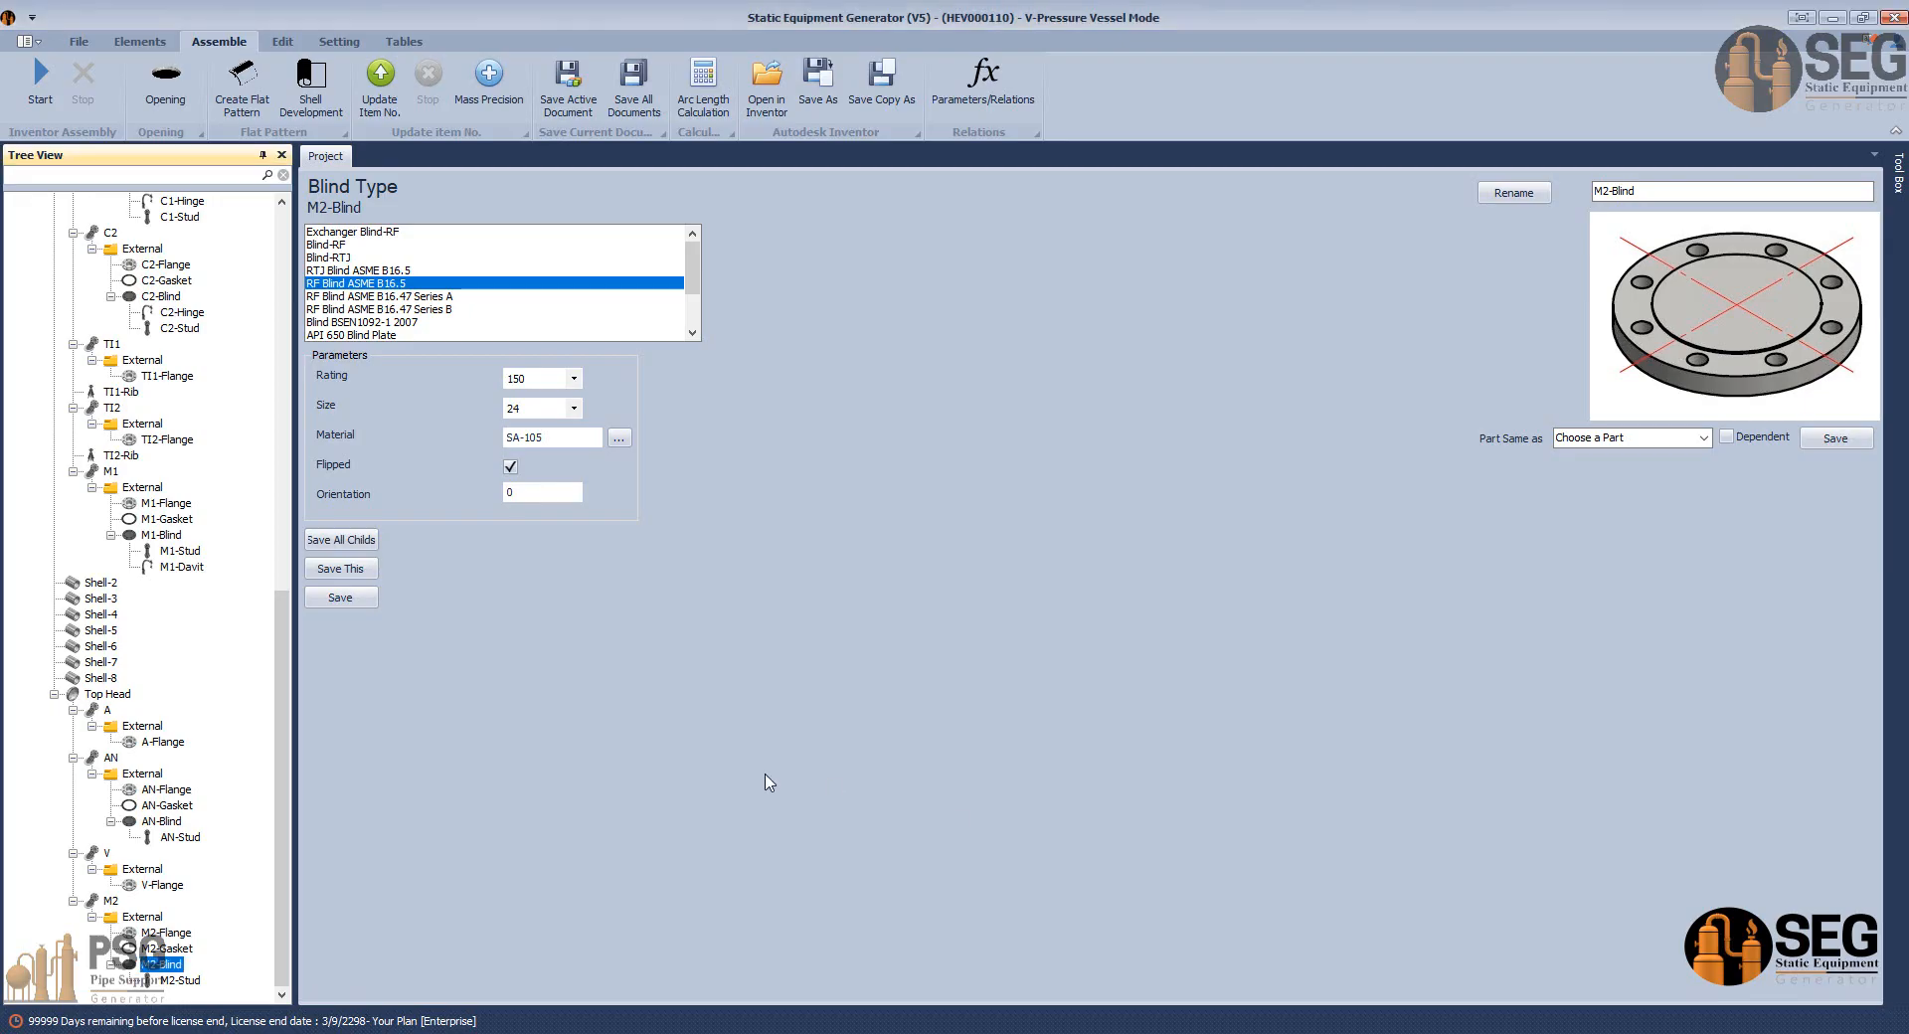
pyautogui.click(139, 40)
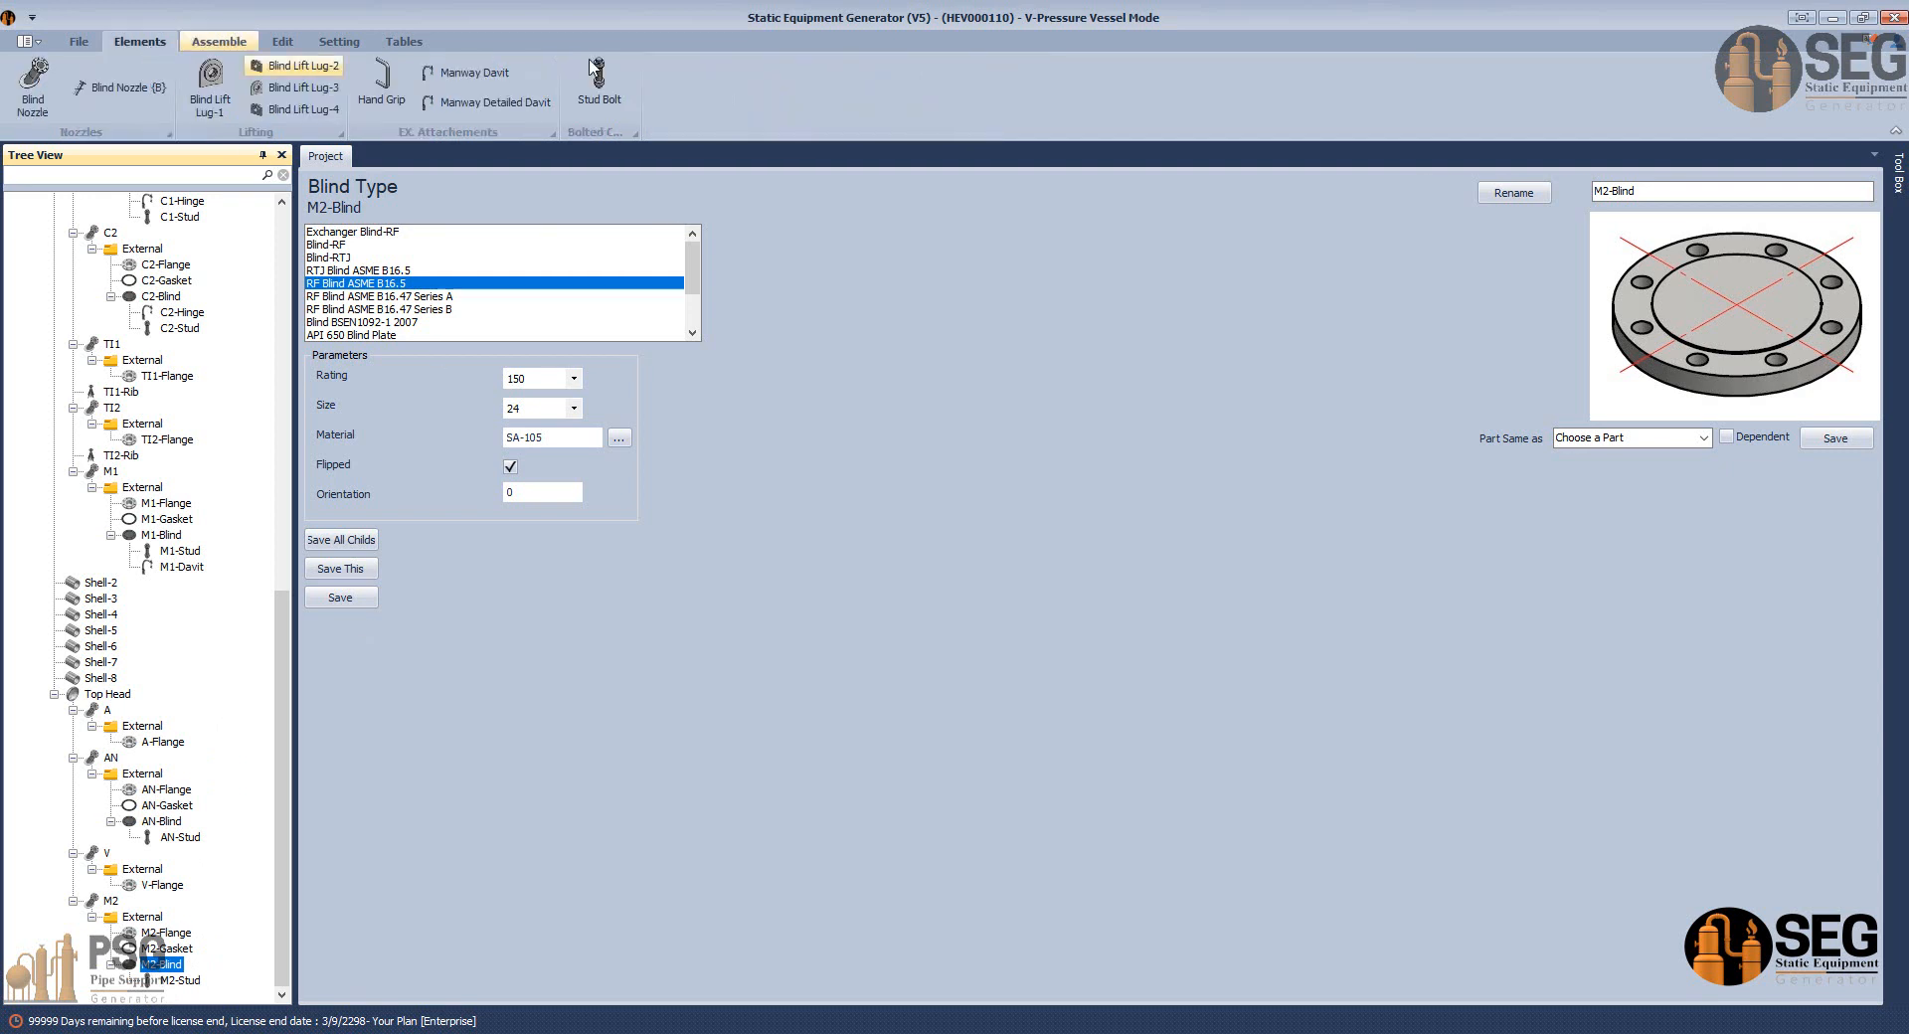
pyautogui.click(513, 109)
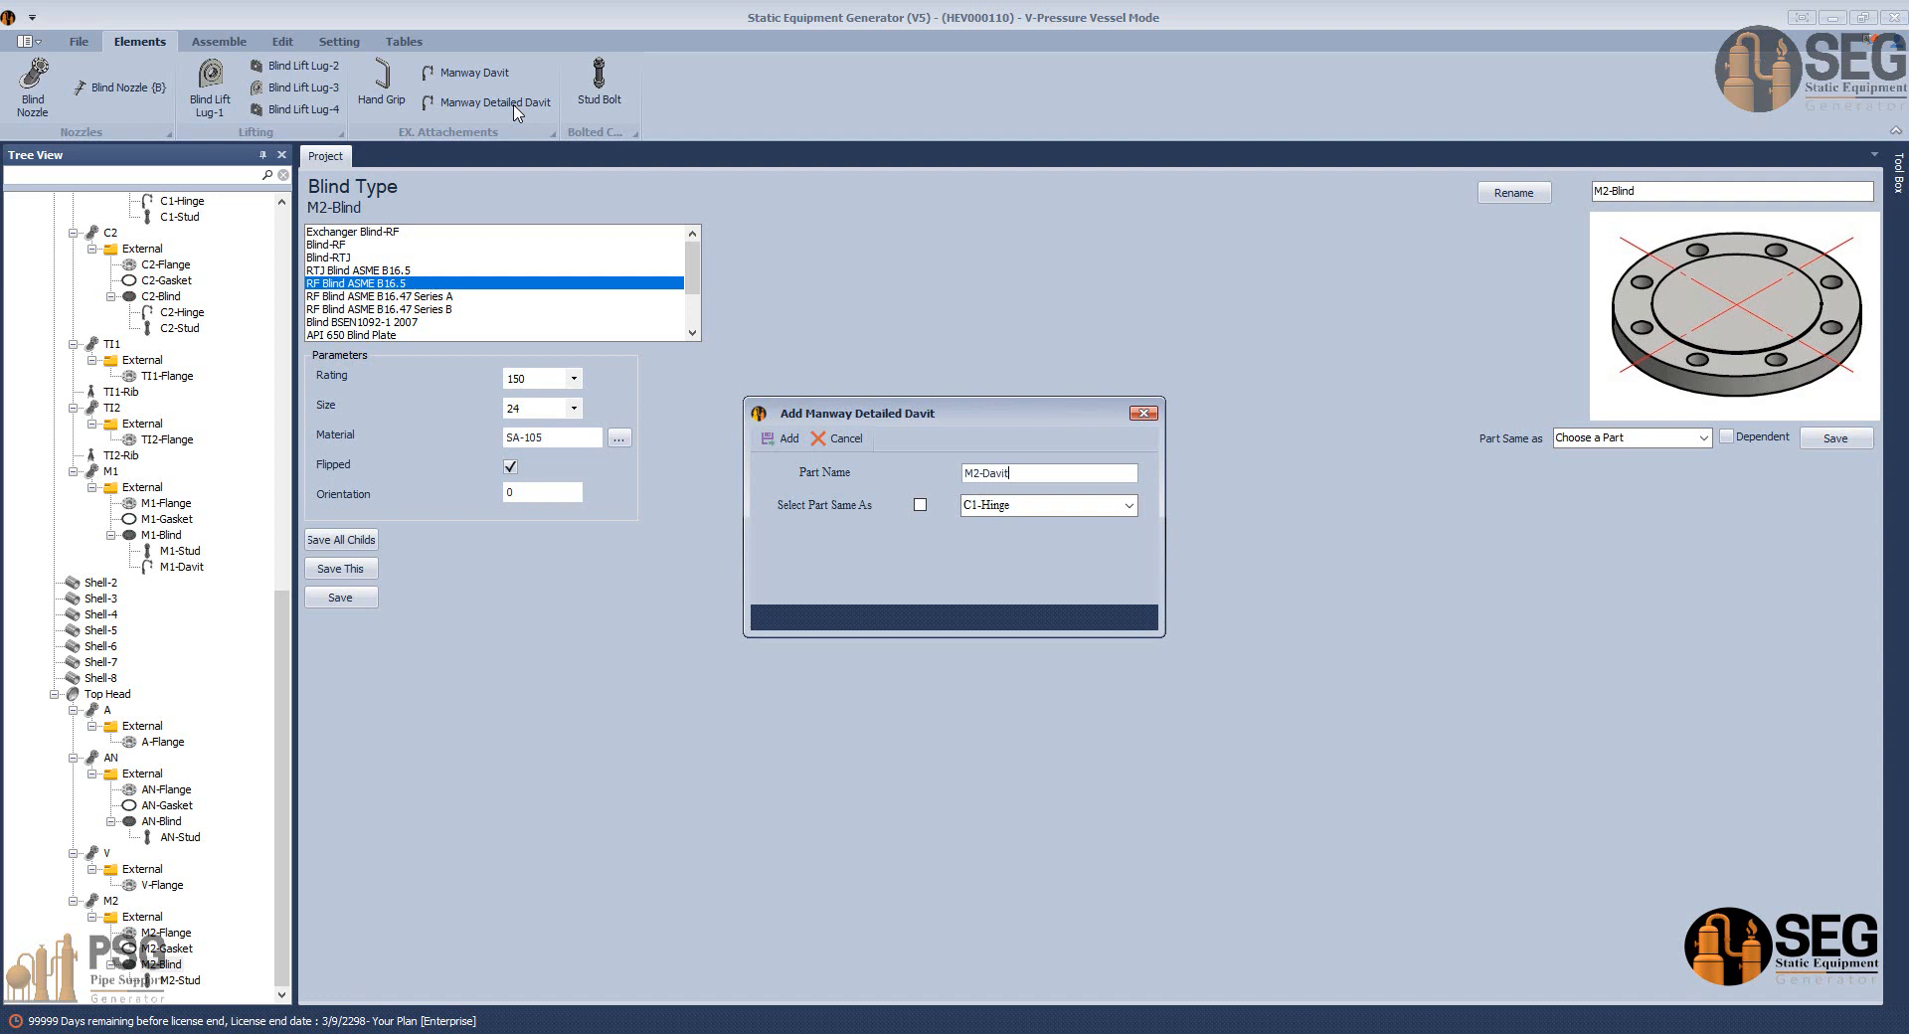
pyautogui.write('M2-Davit')
pyautogui.press('Return')
pyautogui.click(164, 980)
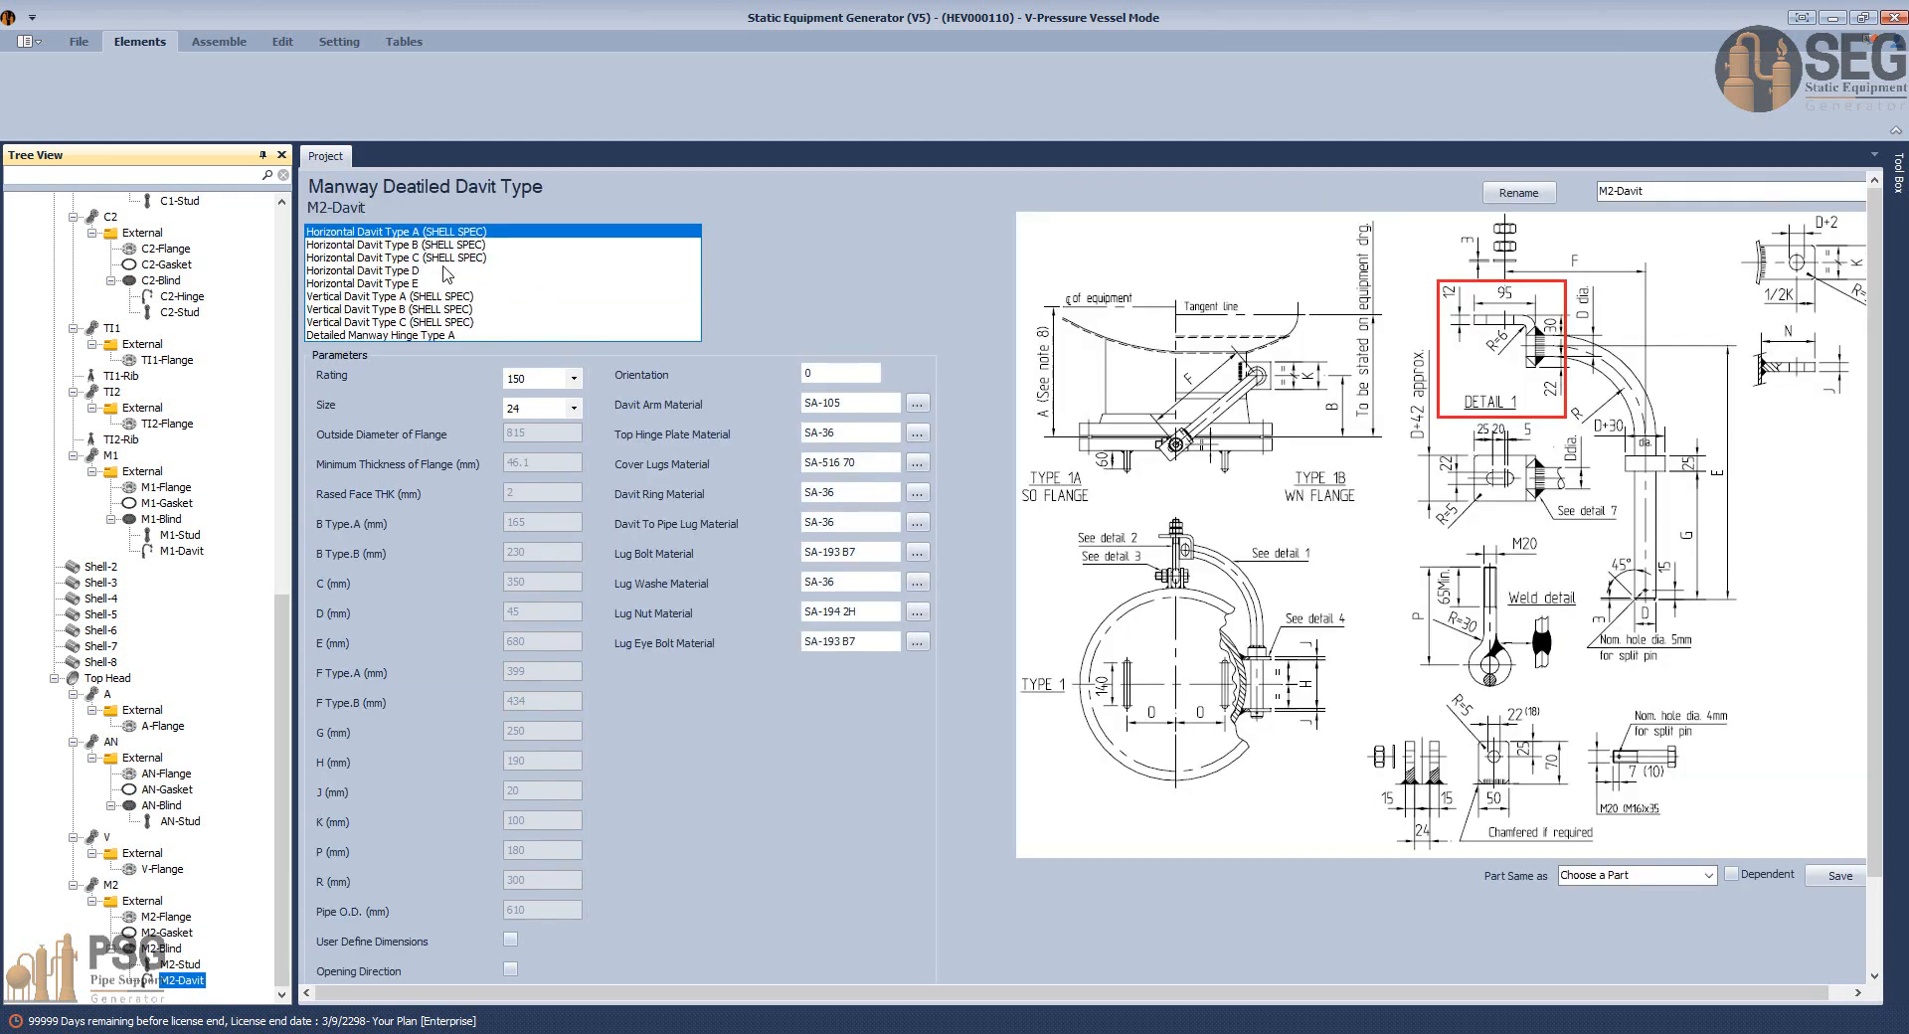
# Compare the davit types, set M2-Davit to Vertical Davit Type A (SHELL SPEC), save it, and assemble it into the vessel model.
pyautogui.click(414, 272)
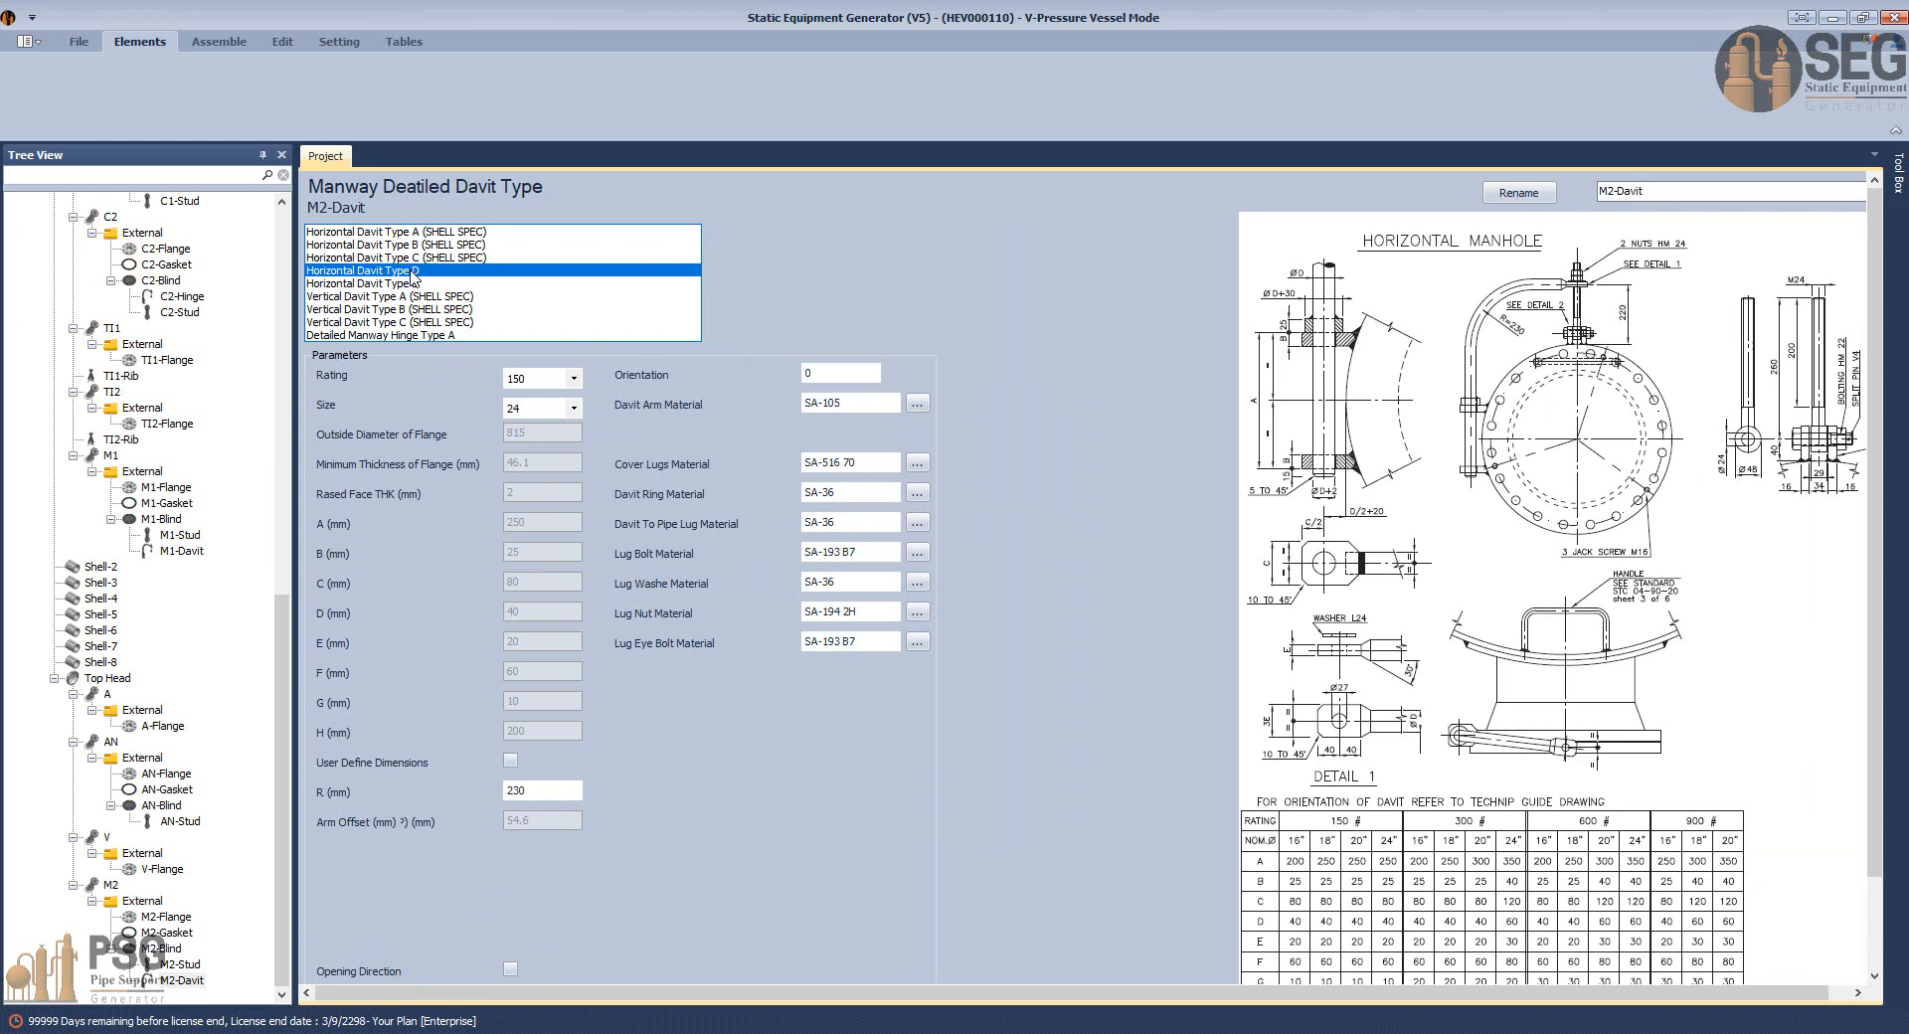
pyautogui.click(413, 258)
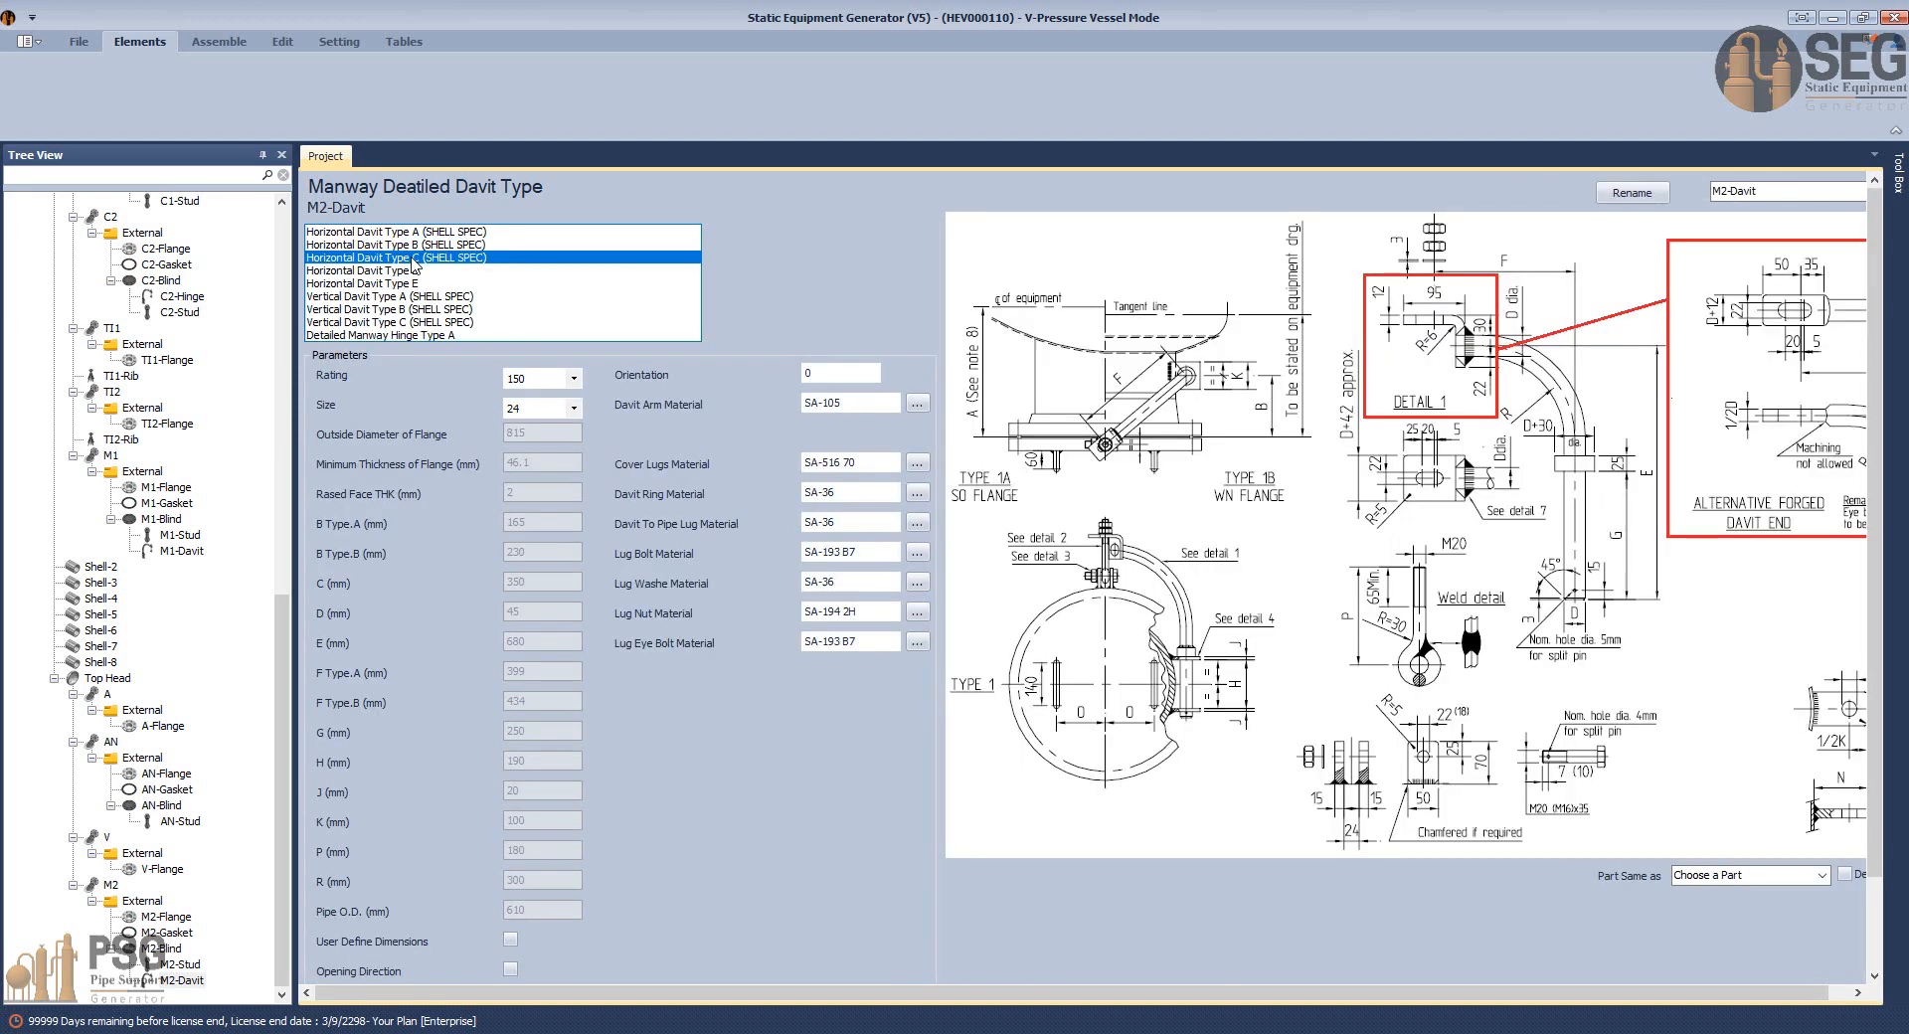
pyautogui.click(431, 297)
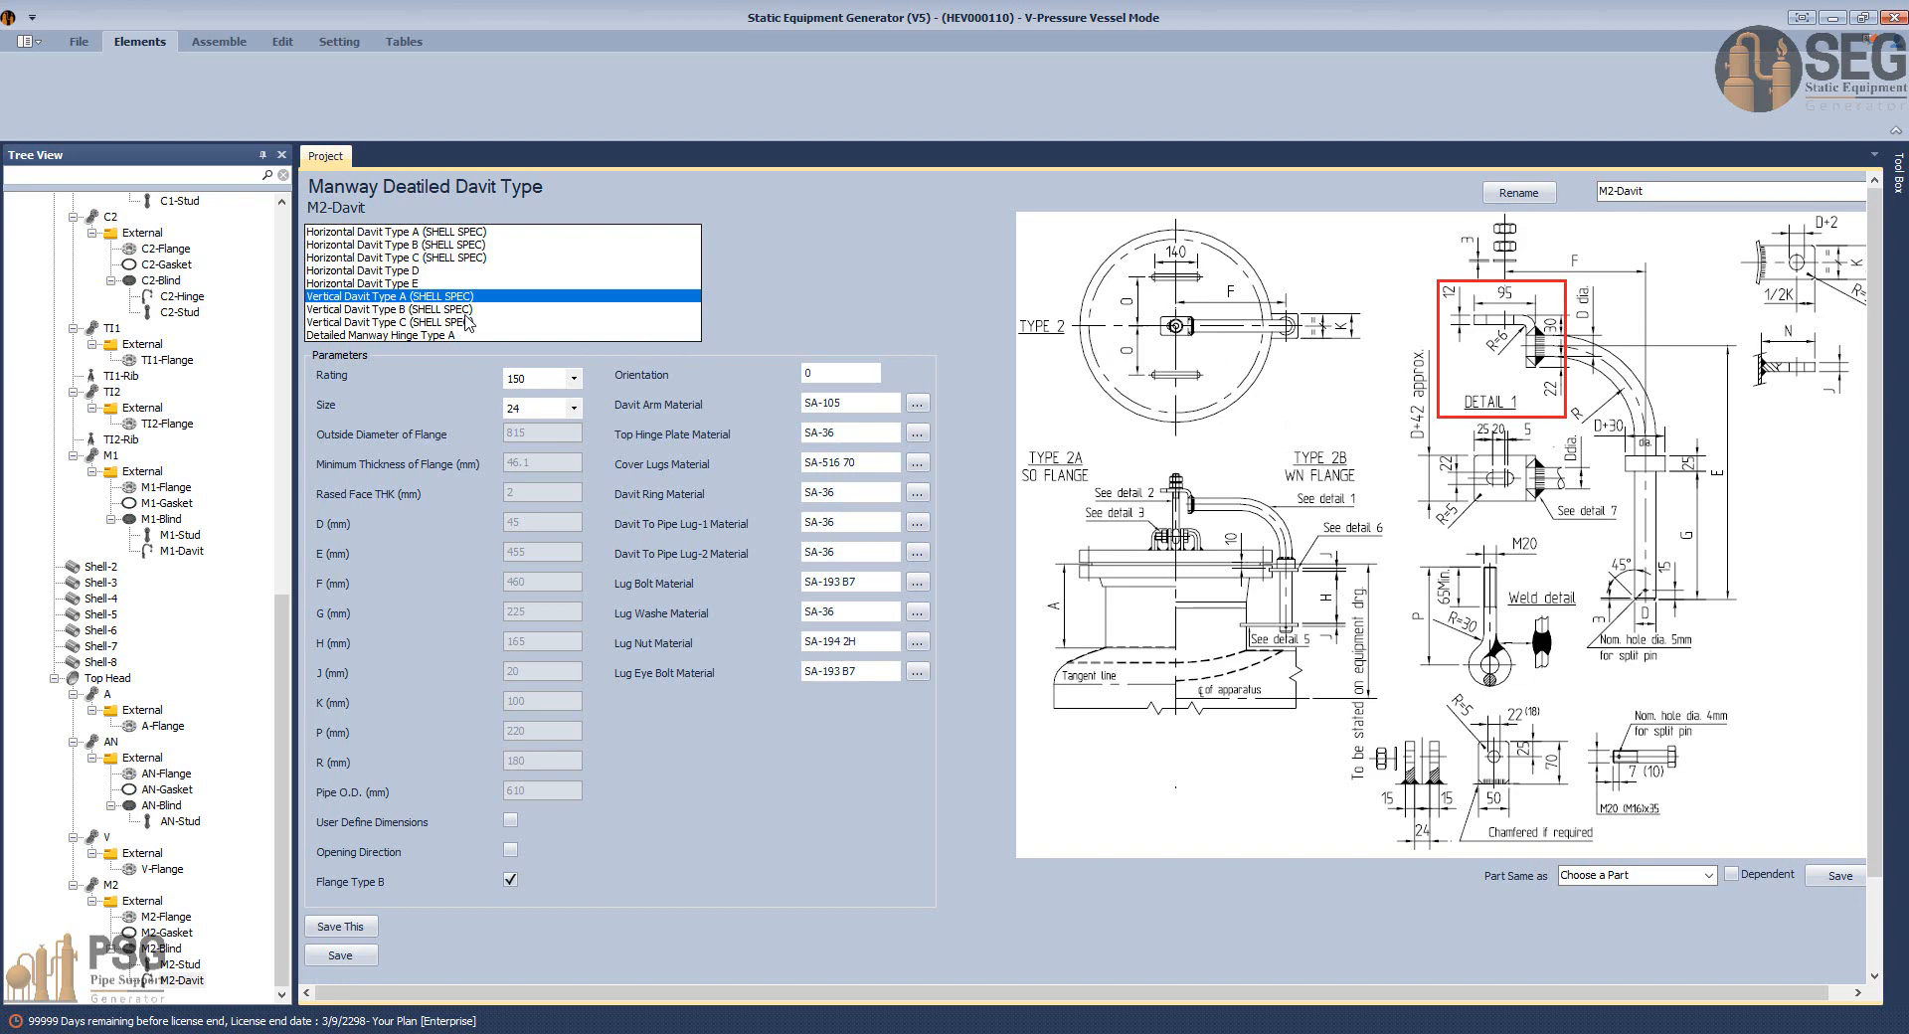
pyautogui.click(464, 312)
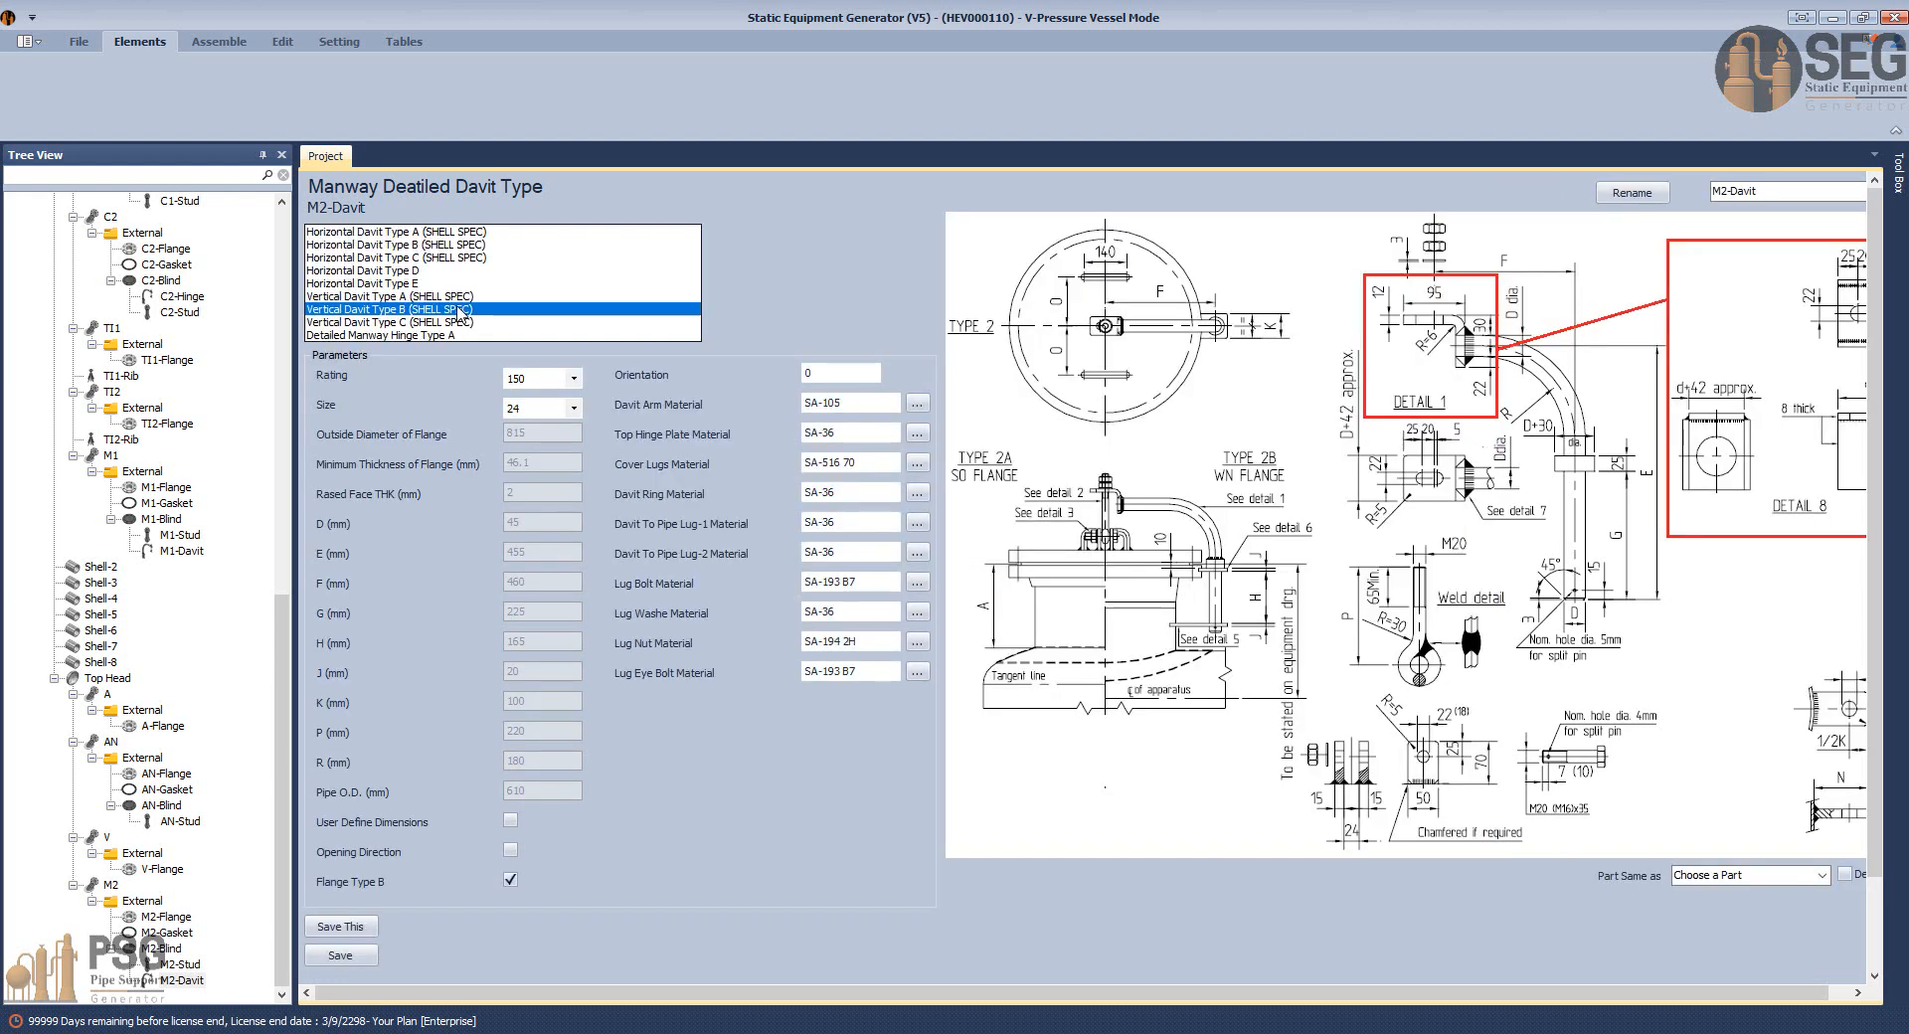
pyautogui.click(459, 299)
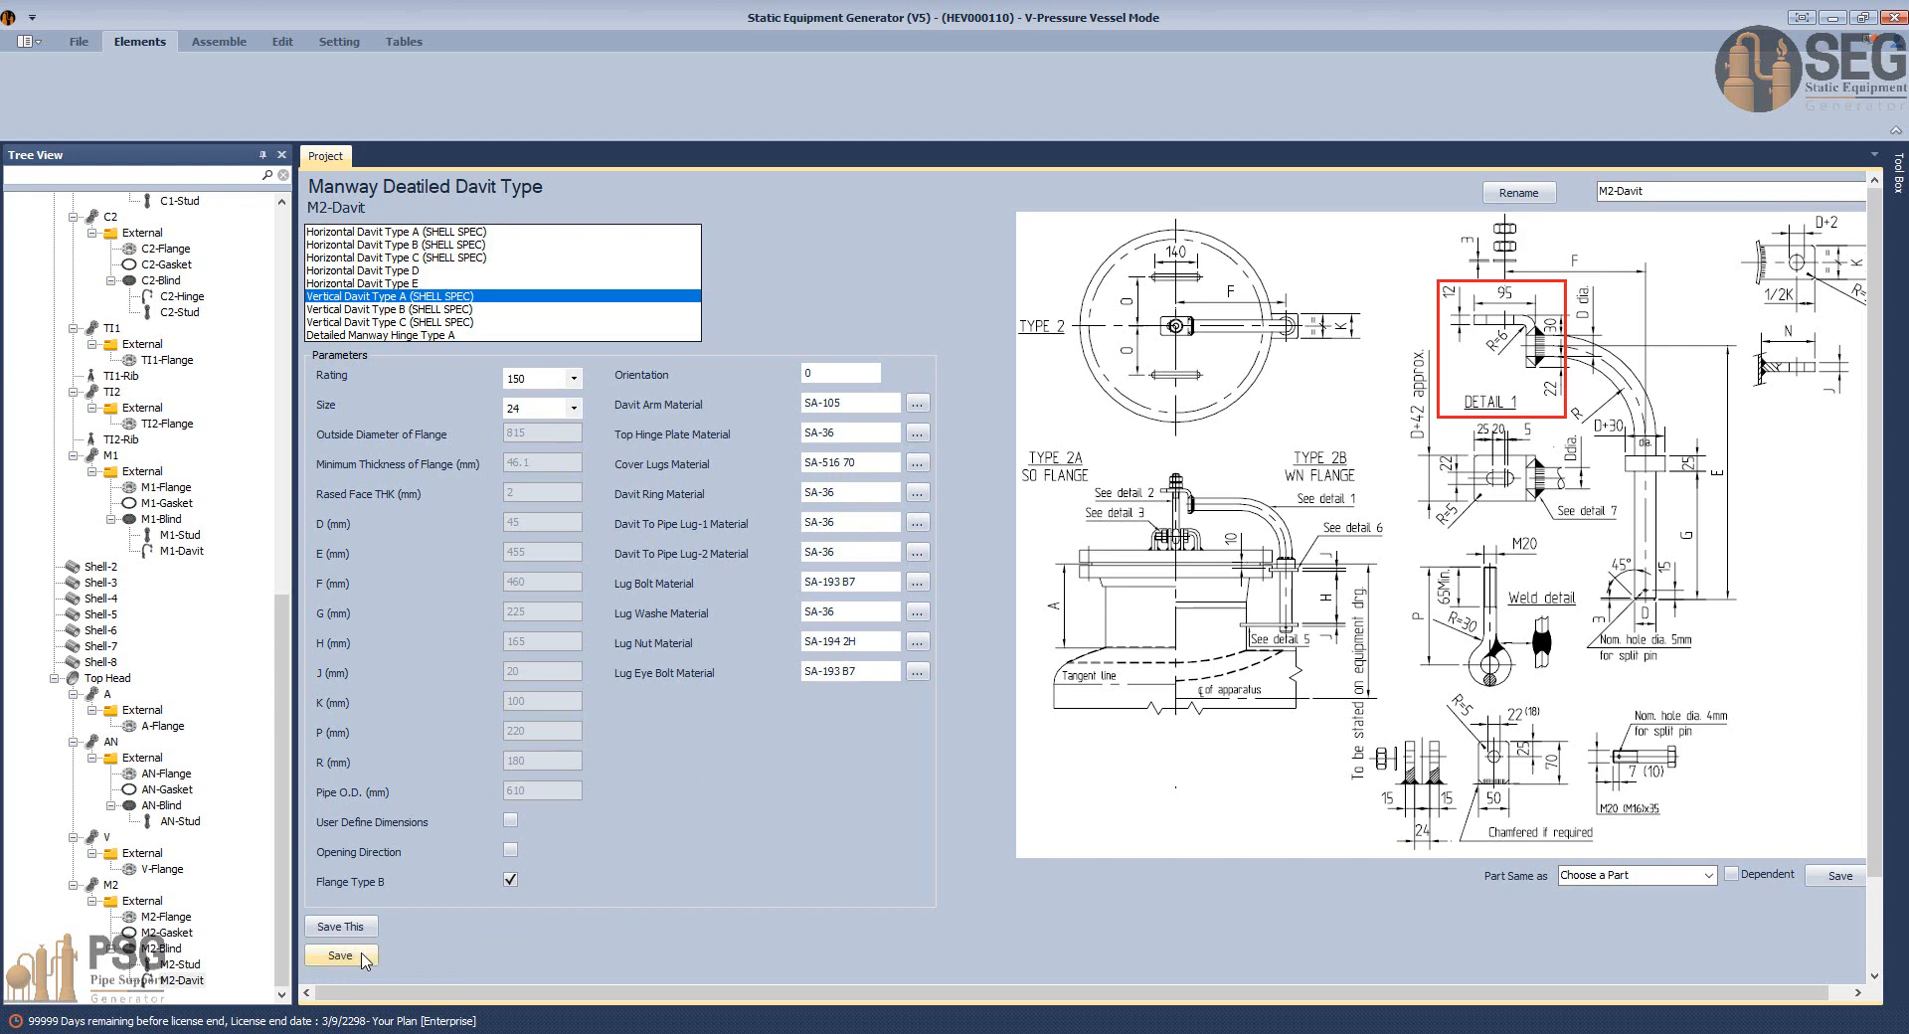
pyautogui.click(364, 960)
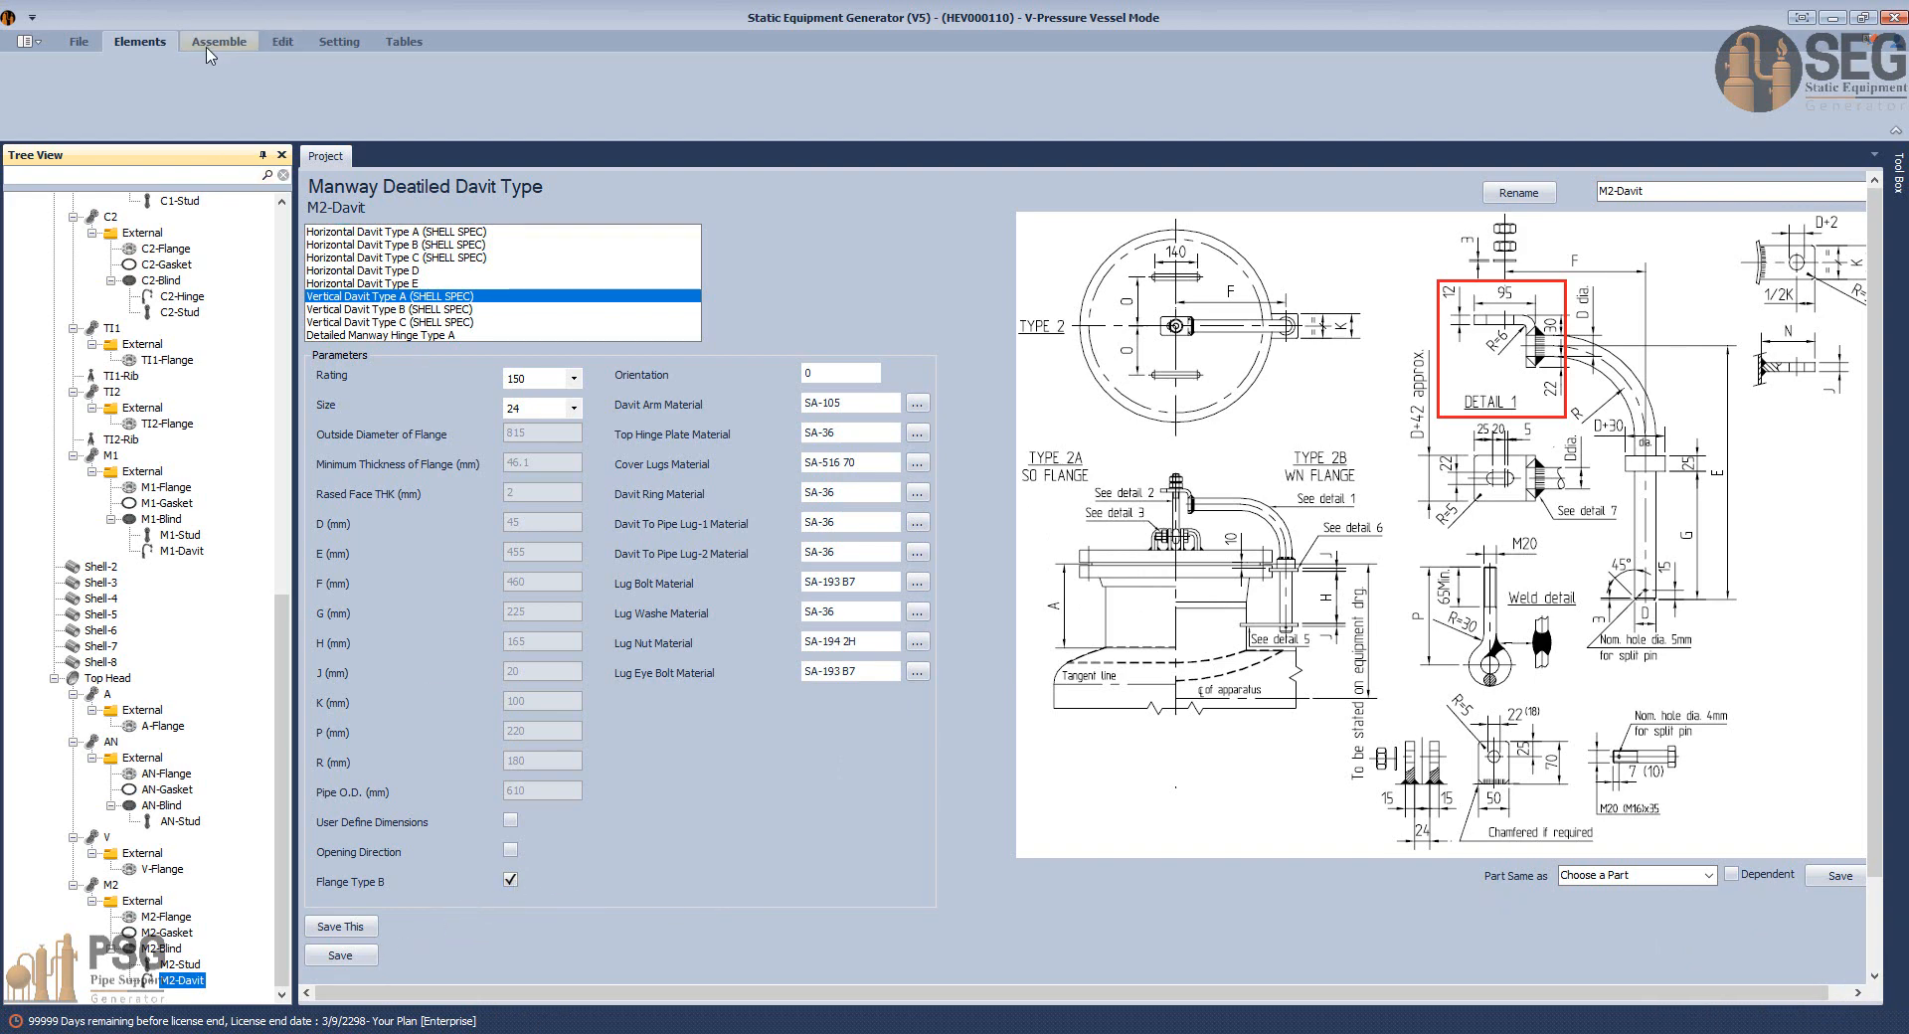
pyautogui.click(211, 46)
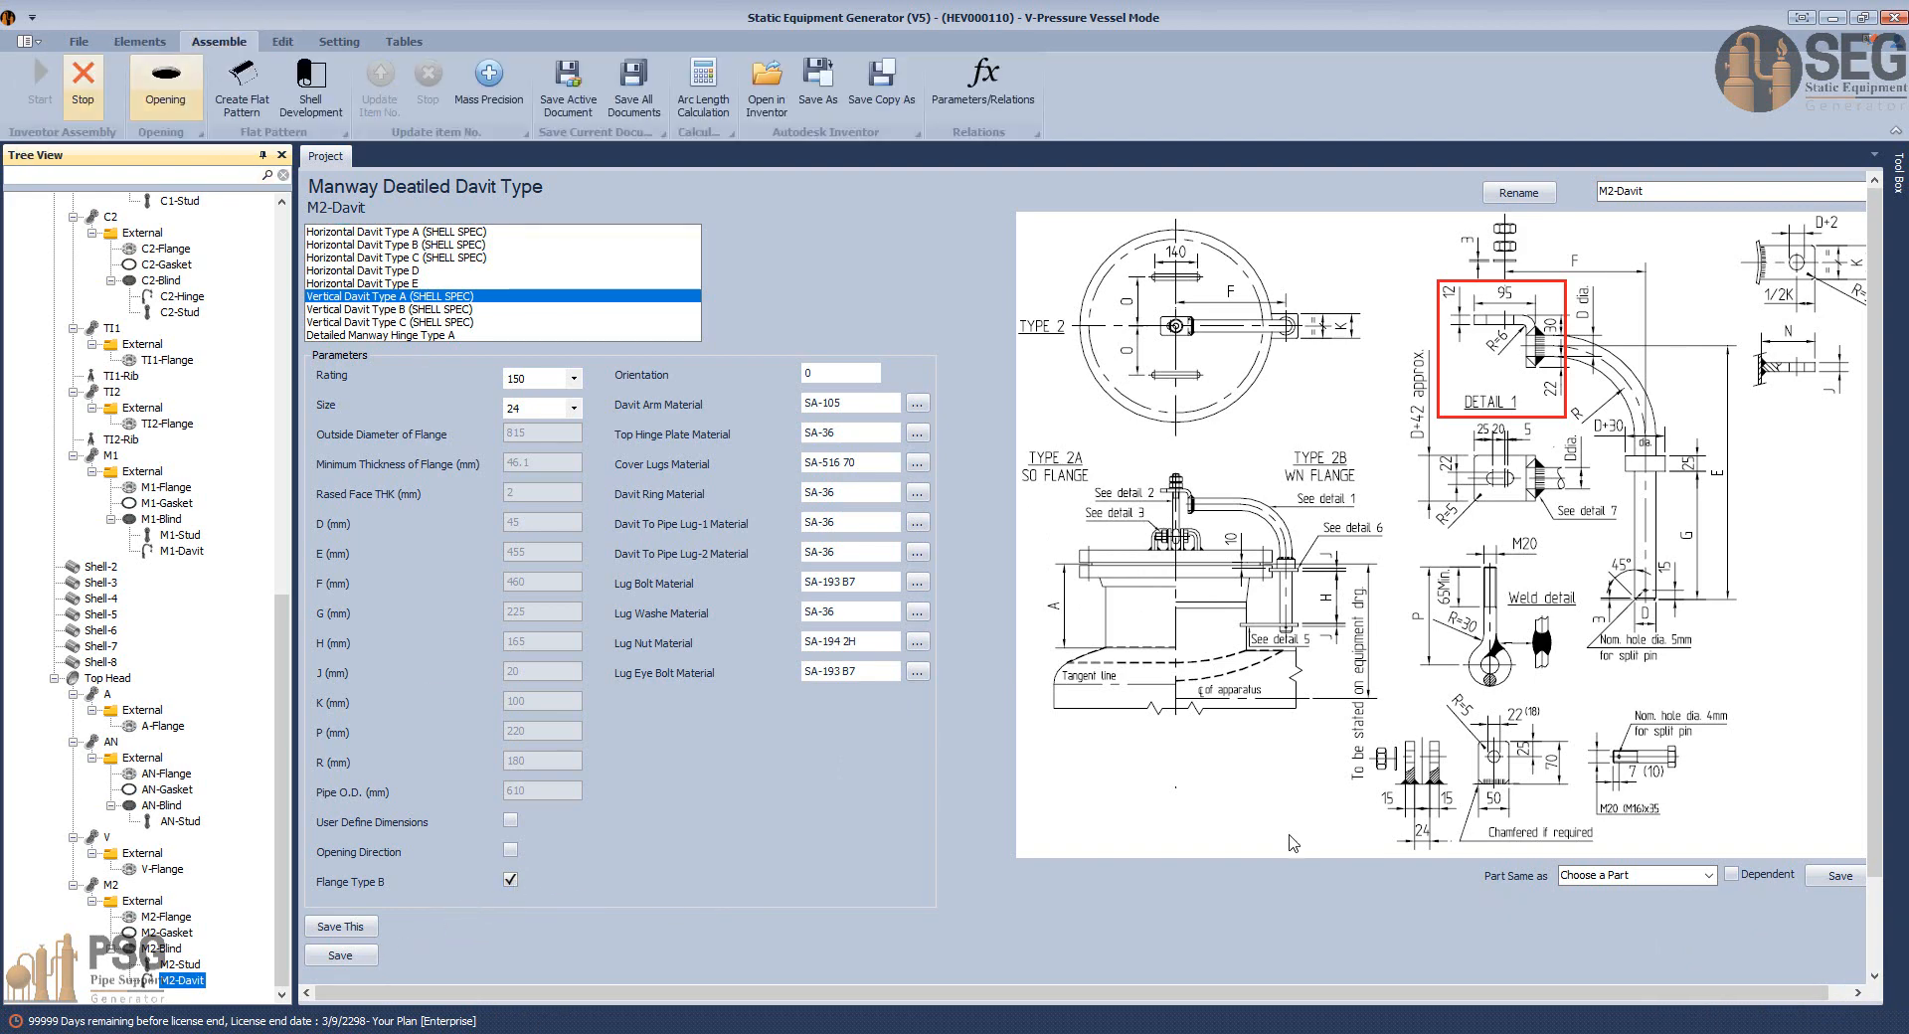
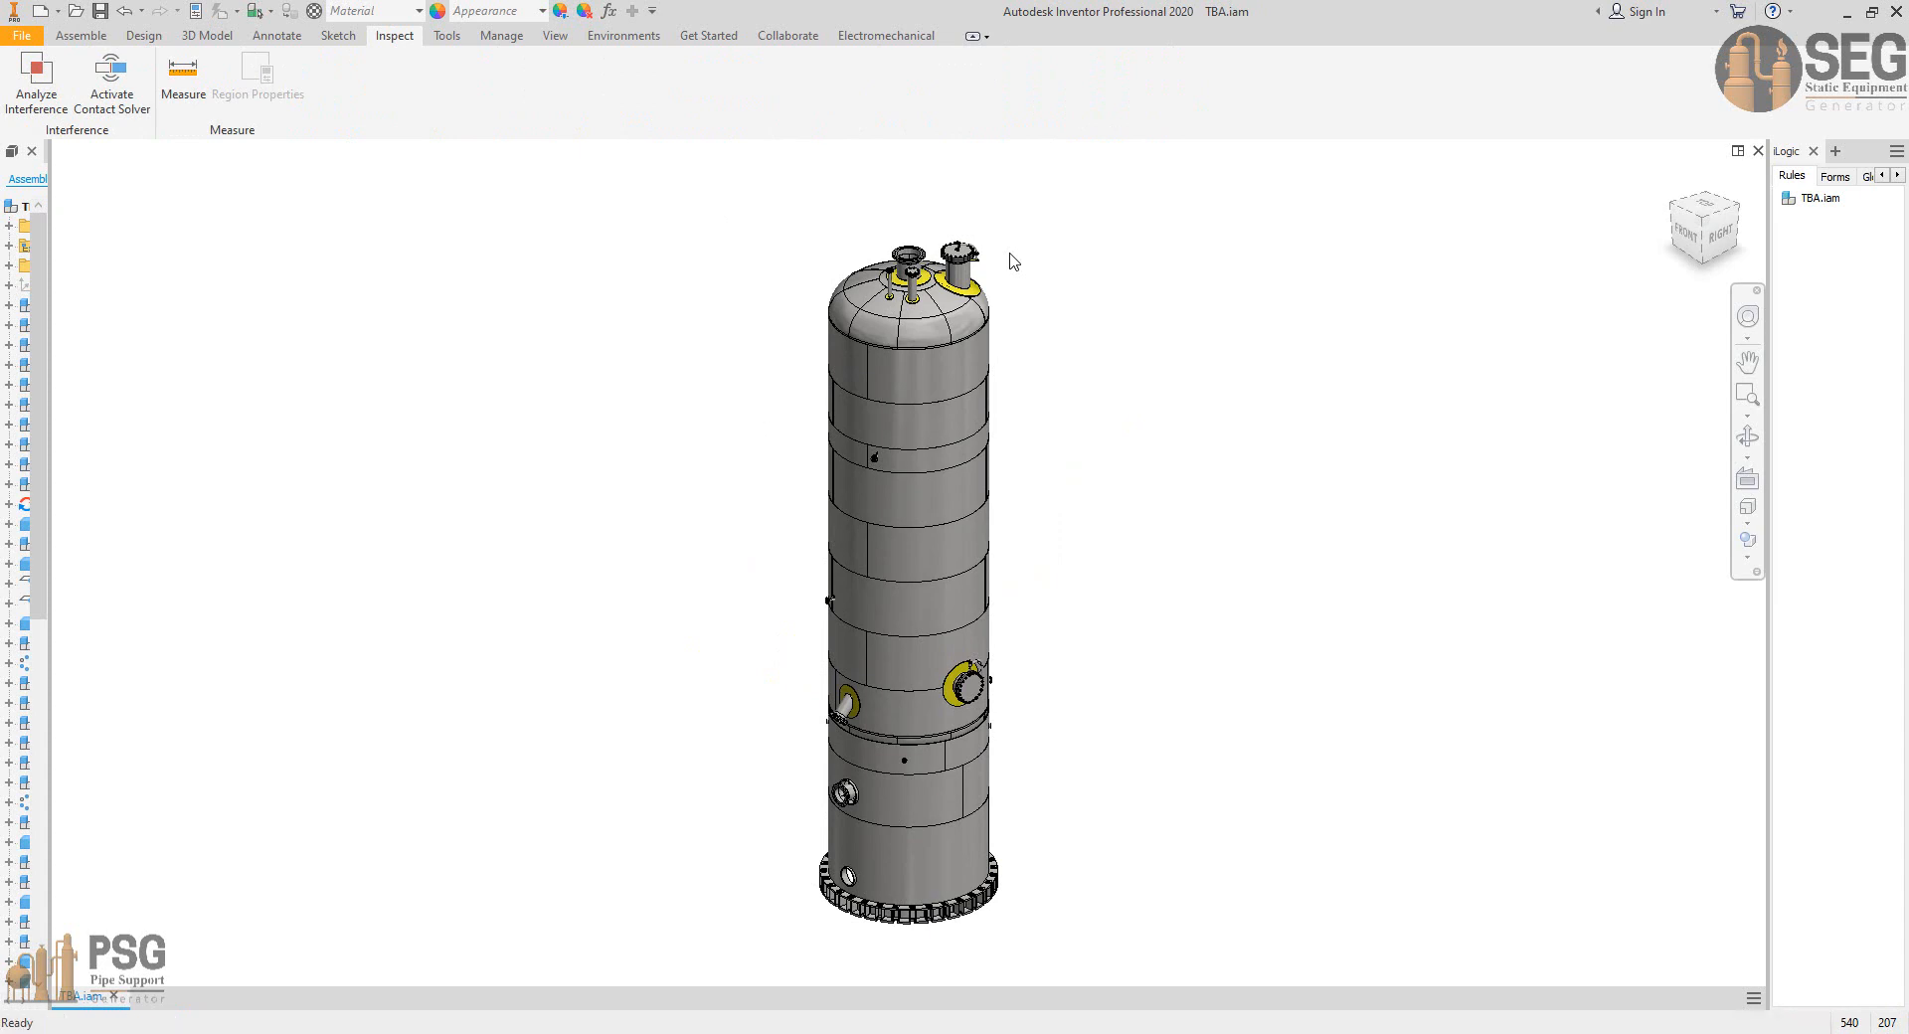
# Examine manhole M2's davit on the top head in Inventor, then view the whole vessel from the right side.
pyautogui.scroll(8, 1001, 278)
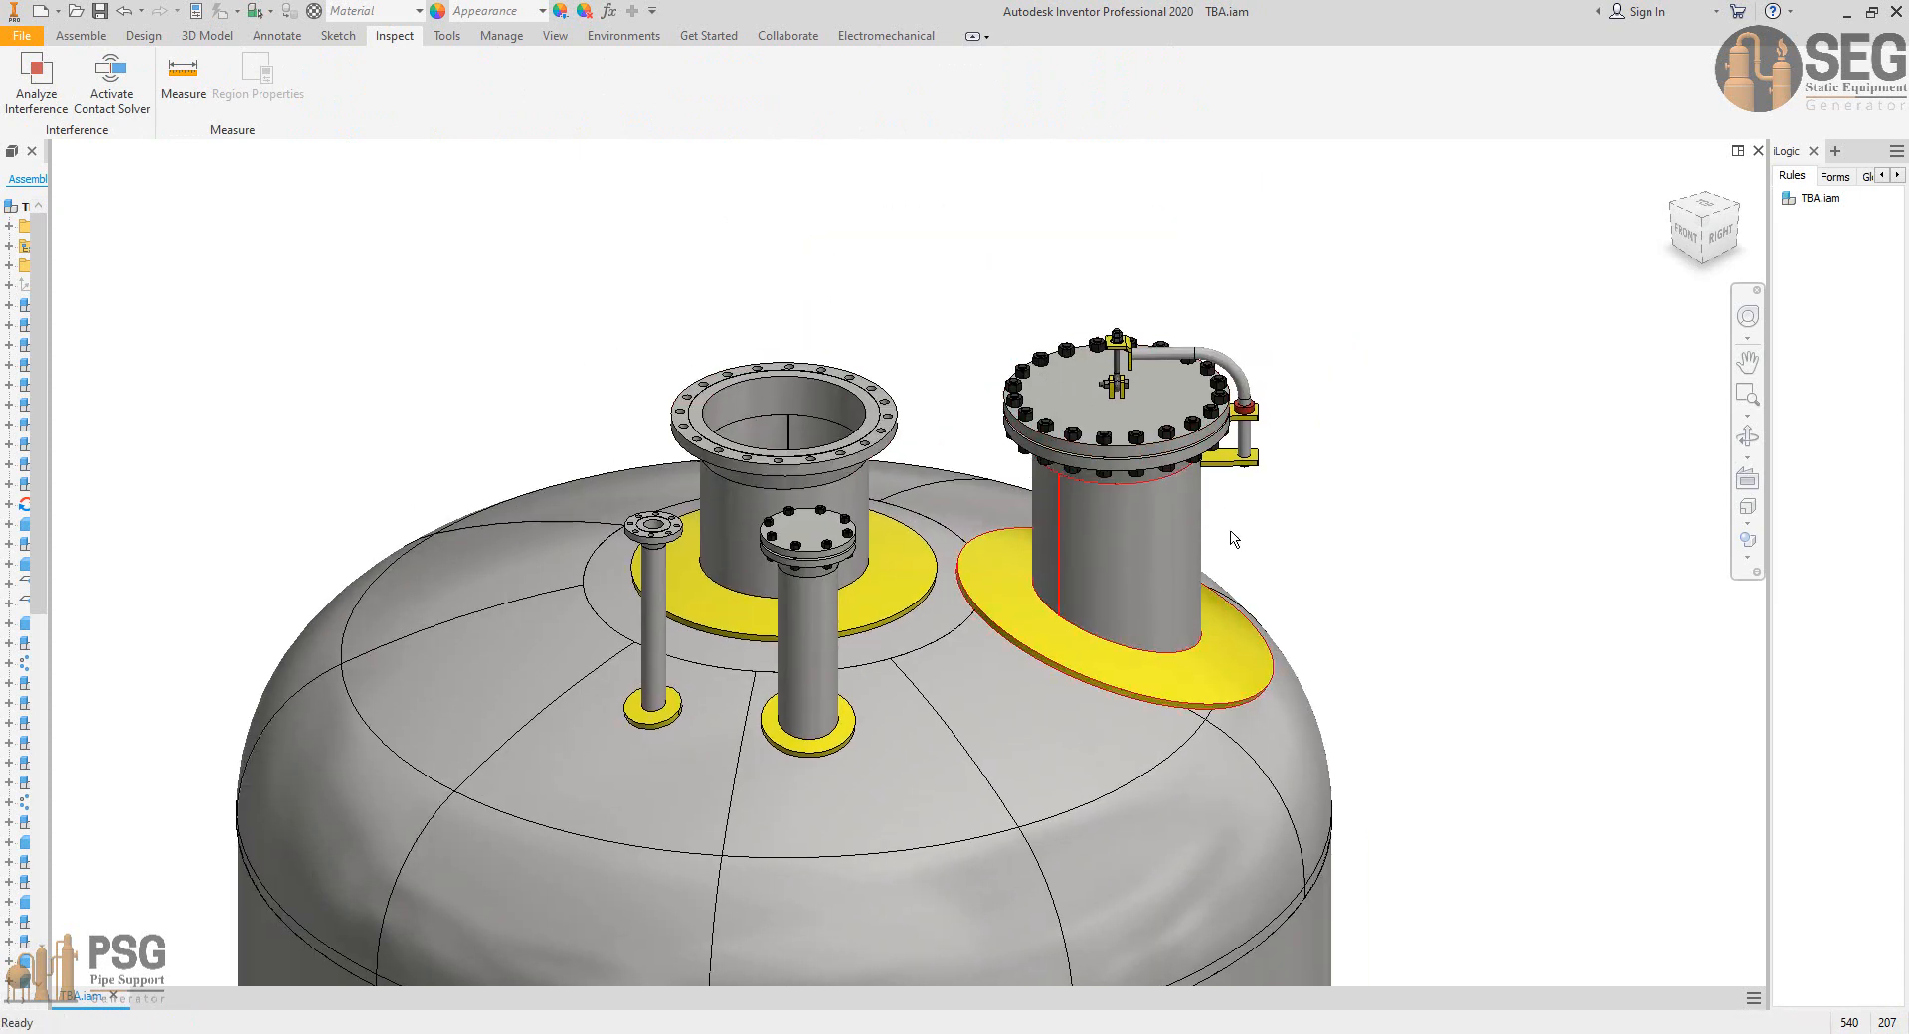
pyautogui.scroll(-5, 1233, 539)
pyautogui.keyDown('shift'); pyautogui.moveTo(1232, 539); pyautogui.dragTo(953, 376, button='middle'); pyautogui.keyUp('shift')
pyautogui.scroll(-5, 1139, 520)
pyautogui.click(1709, 231)
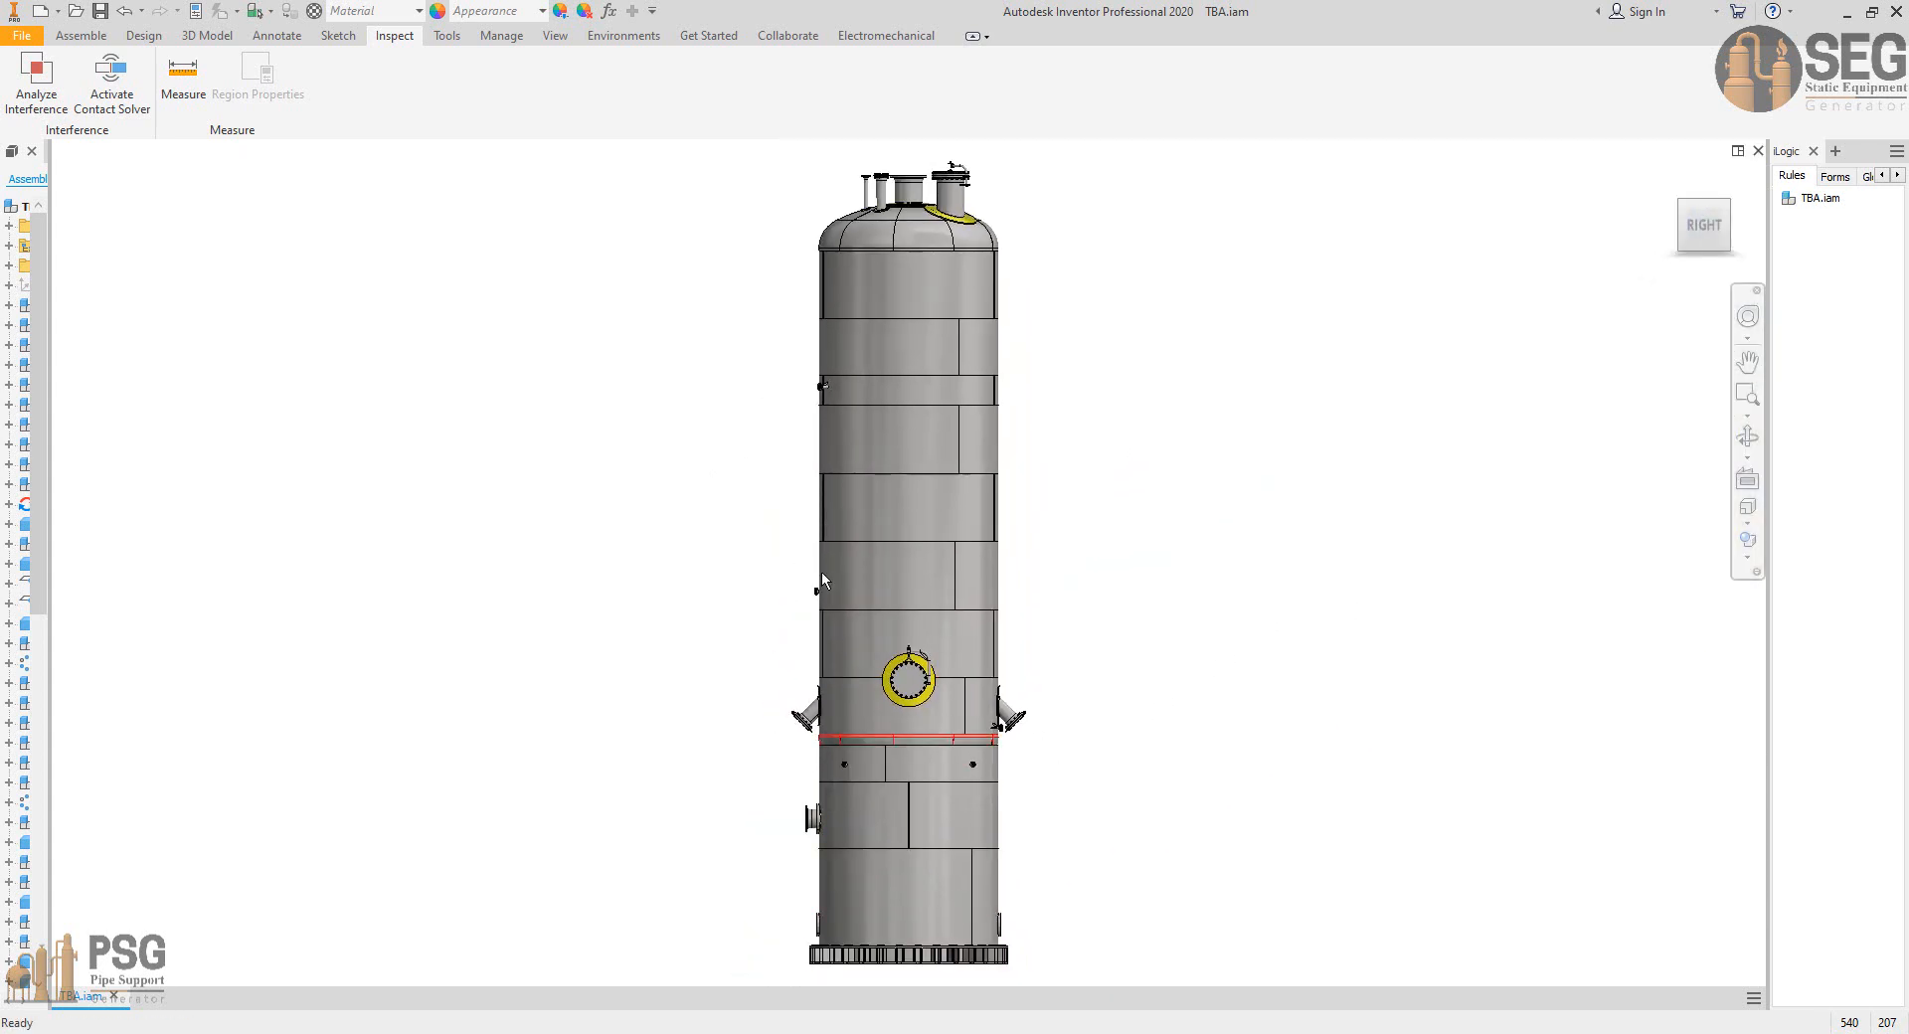
# Examine the nozzles on the lower shell and skirt, and the shell manhole with its davit up close.
pyautogui.keyDown('shift'); pyautogui.moveTo(888, 656); pyautogui.dragTo(977, 753, button='middle'); pyautogui.keyUp('shift')
pyautogui.moveTo(880, 852); pyautogui.dragTo(1112, 660, button='middle')
pyautogui.scroll(-4, 835, 658)
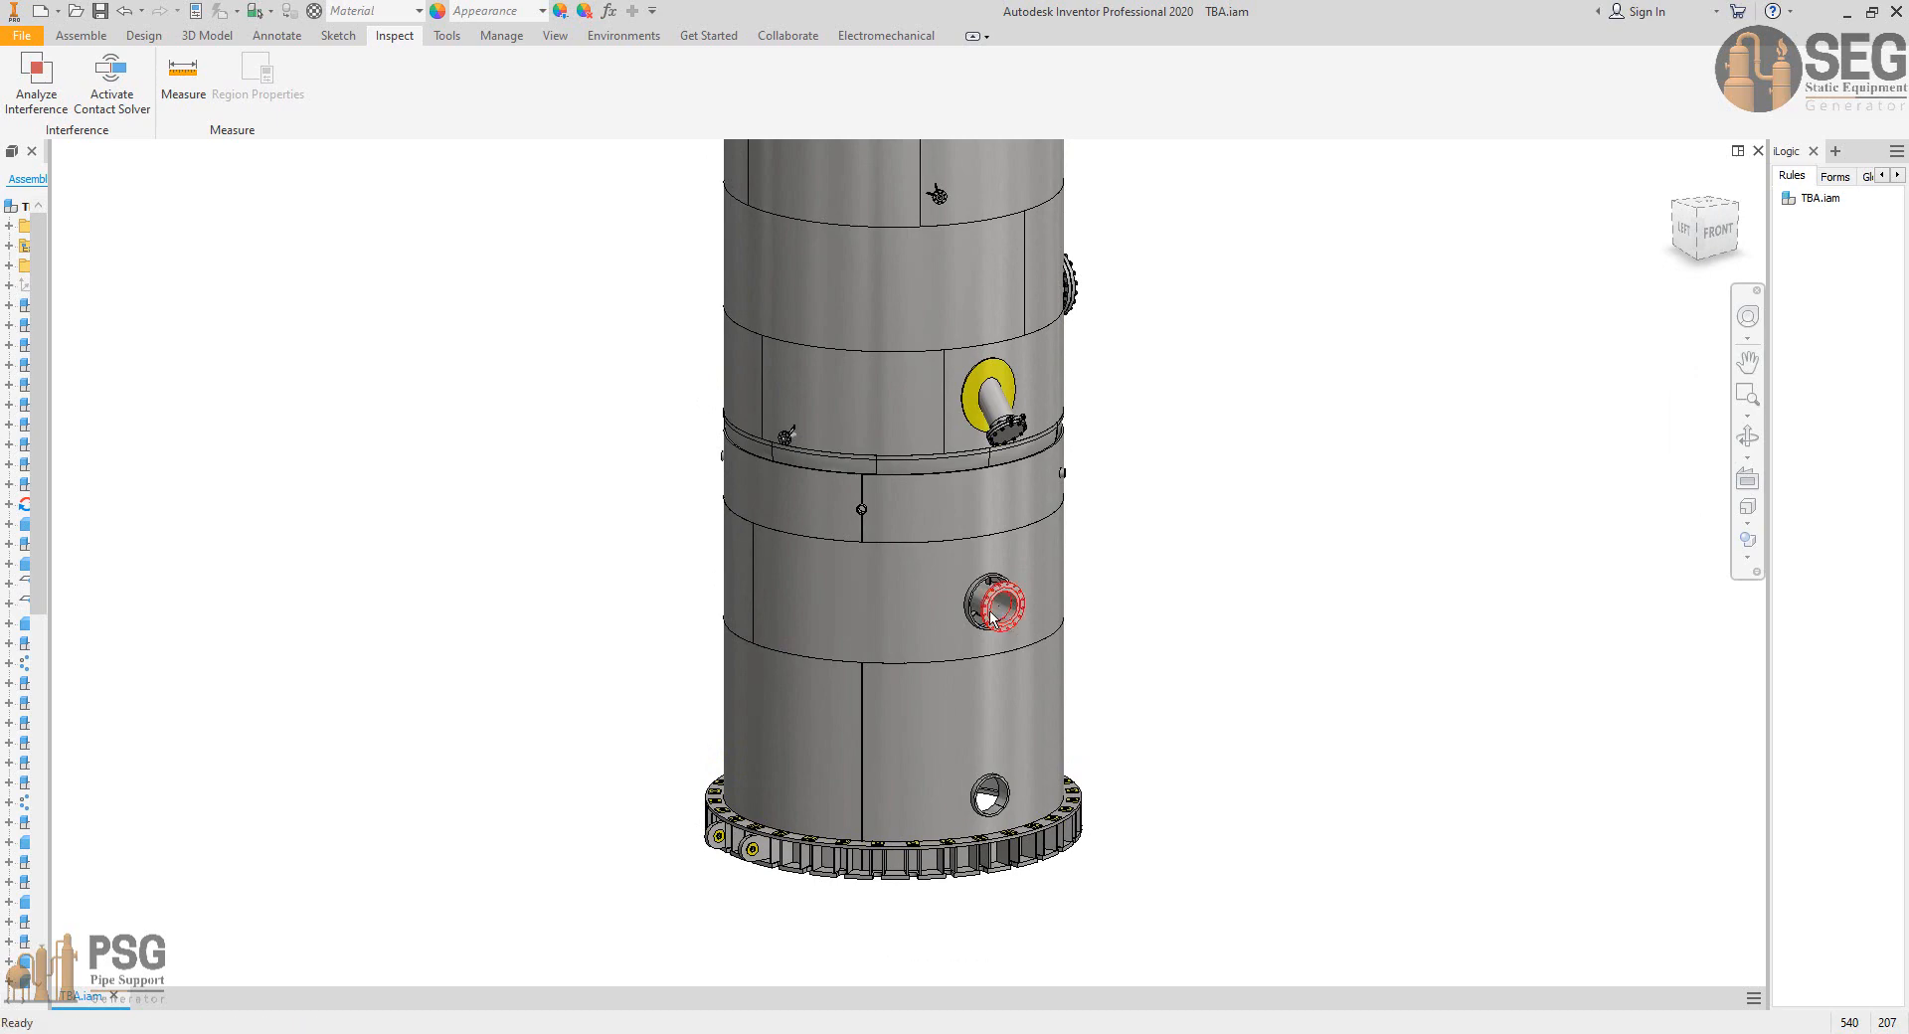
pyautogui.scroll(-4, 935, 585)
pyautogui.moveTo(932, 585); pyautogui.dragTo(928, 716, button='middle')
pyautogui.scroll(4, 905, 504)
pyautogui.scroll(-4, 898, 654)
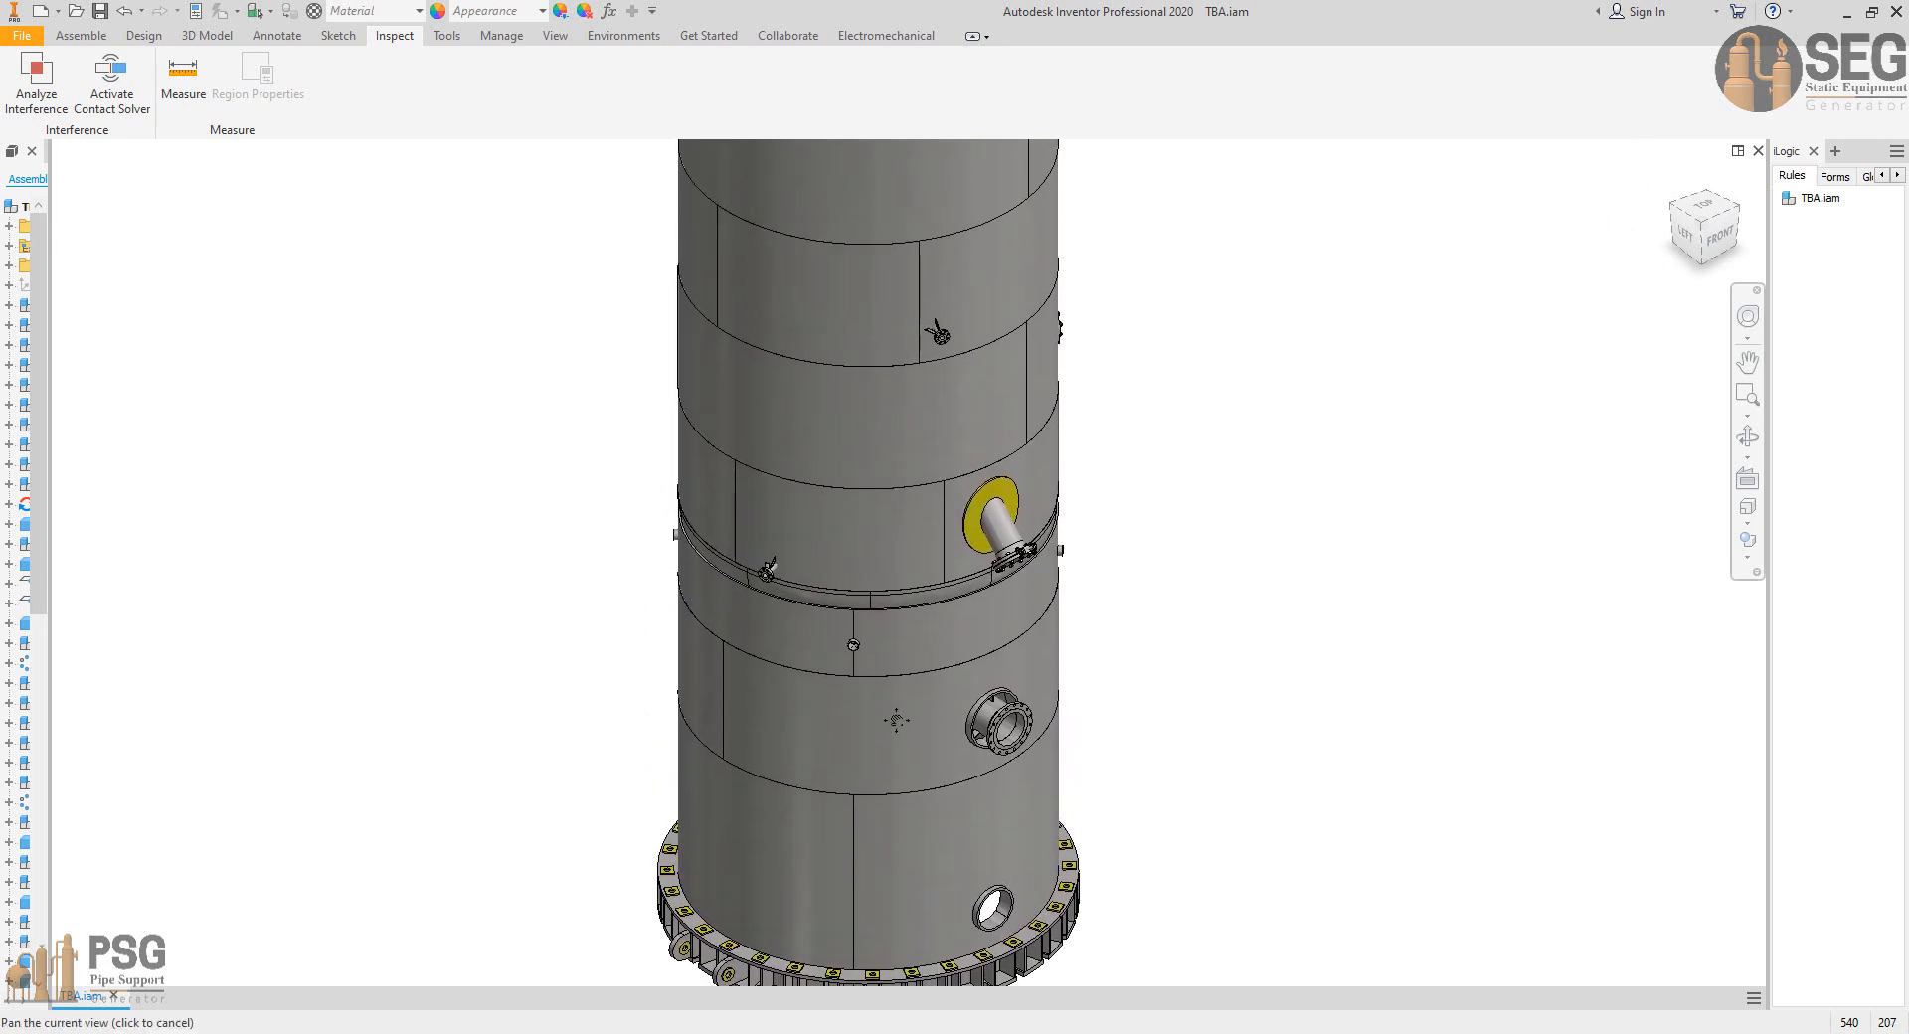
pyautogui.keyDown('shift'); pyautogui.moveTo(860, 764); pyautogui.dragTo(1137, 575, button='middle'); pyautogui.keyUp('shift')
pyautogui.scroll(4, 1027, 723)
pyautogui.scroll(-3, 1075, 645)
pyautogui.scroll(8, 1075, 645)
pyautogui.scroll(-2, 1044, 624)
pyautogui.scroll(2, 1136, 575)
pyautogui.scroll(-4, 1057, 541)
pyautogui.keyDown('shift'); pyautogui.moveTo(1010, 660); pyautogui.dragTo(746, 581, button='middle'); pyautogui.keyUp('shift')
pyautogui.scroll(4, 1044, 477)
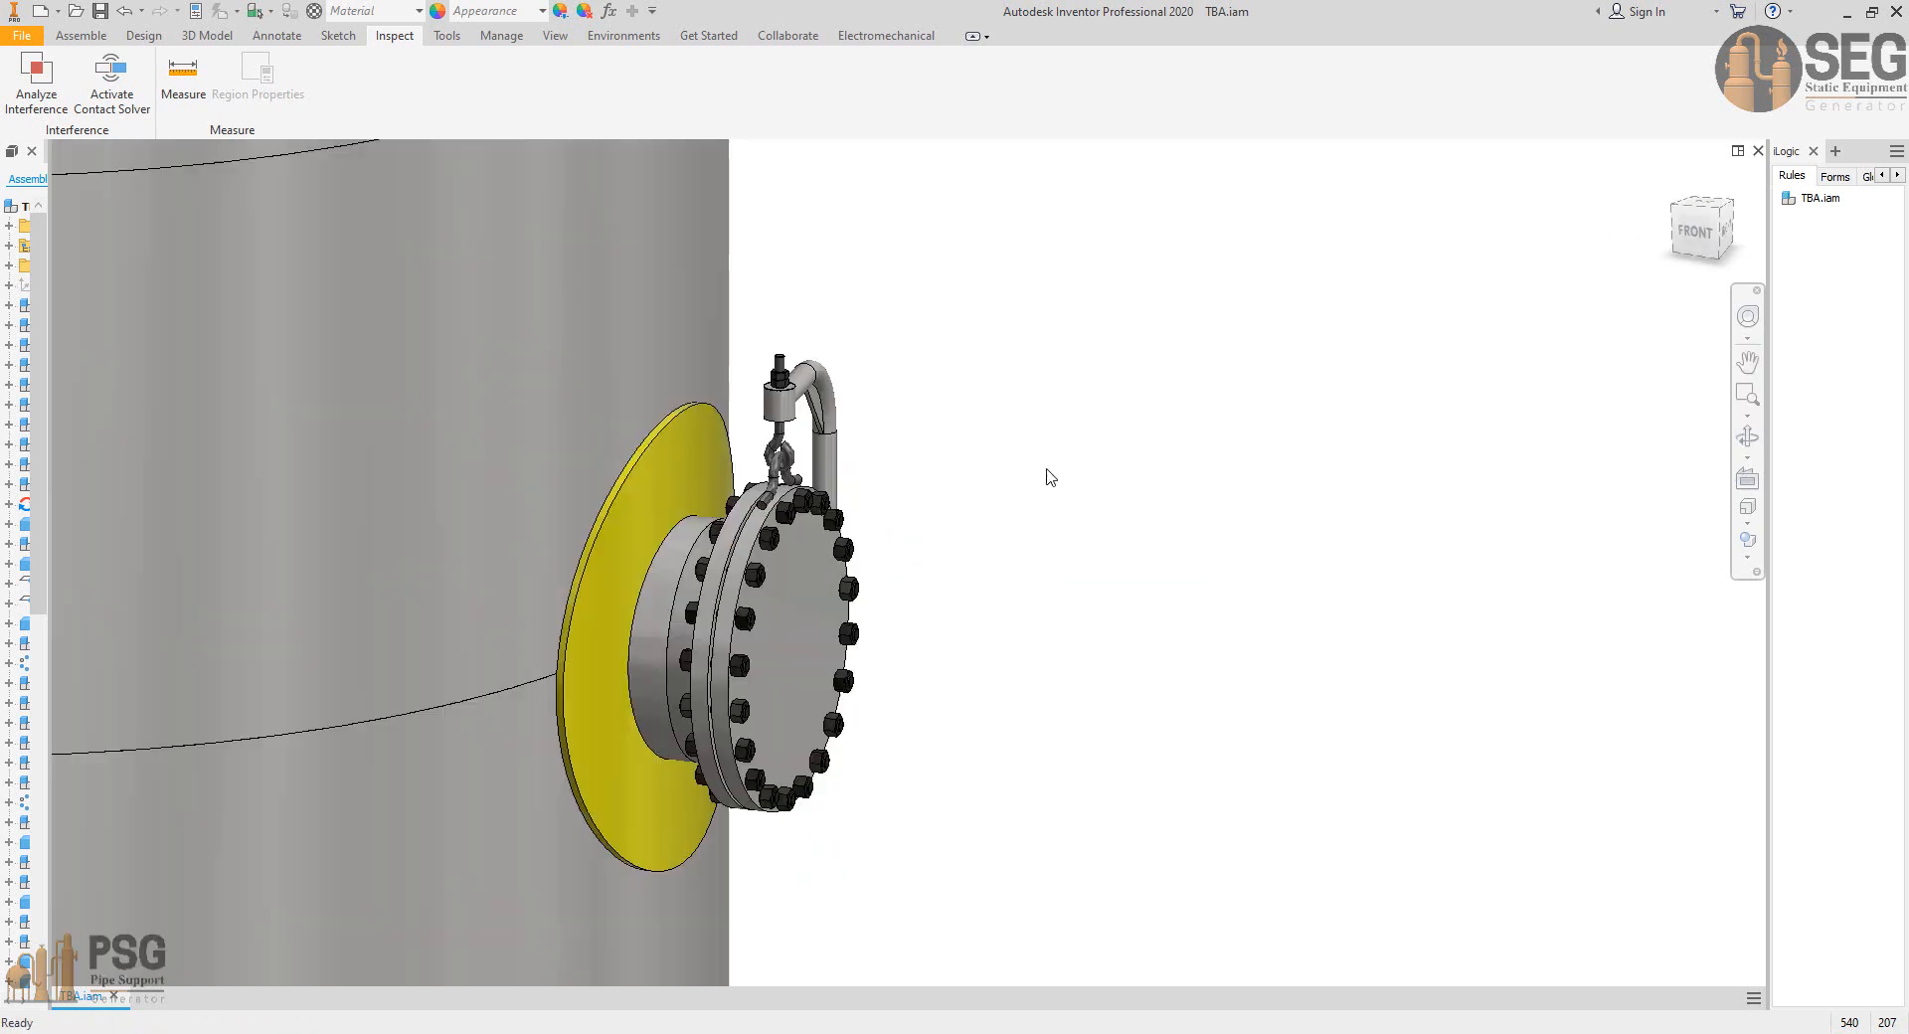
# Examine the shell and the top head's nozzles with M2's davit once more, then switch to the GA drawing in AutoCAD.
pyautogui.scroll(-5, 792, 476)
pyautogui.keyDown('shift'); pyautogui.moveTo(792, 476); pyautogui.dragTo(699, 613, button='middle'); pyautogui.keyUp('shift')
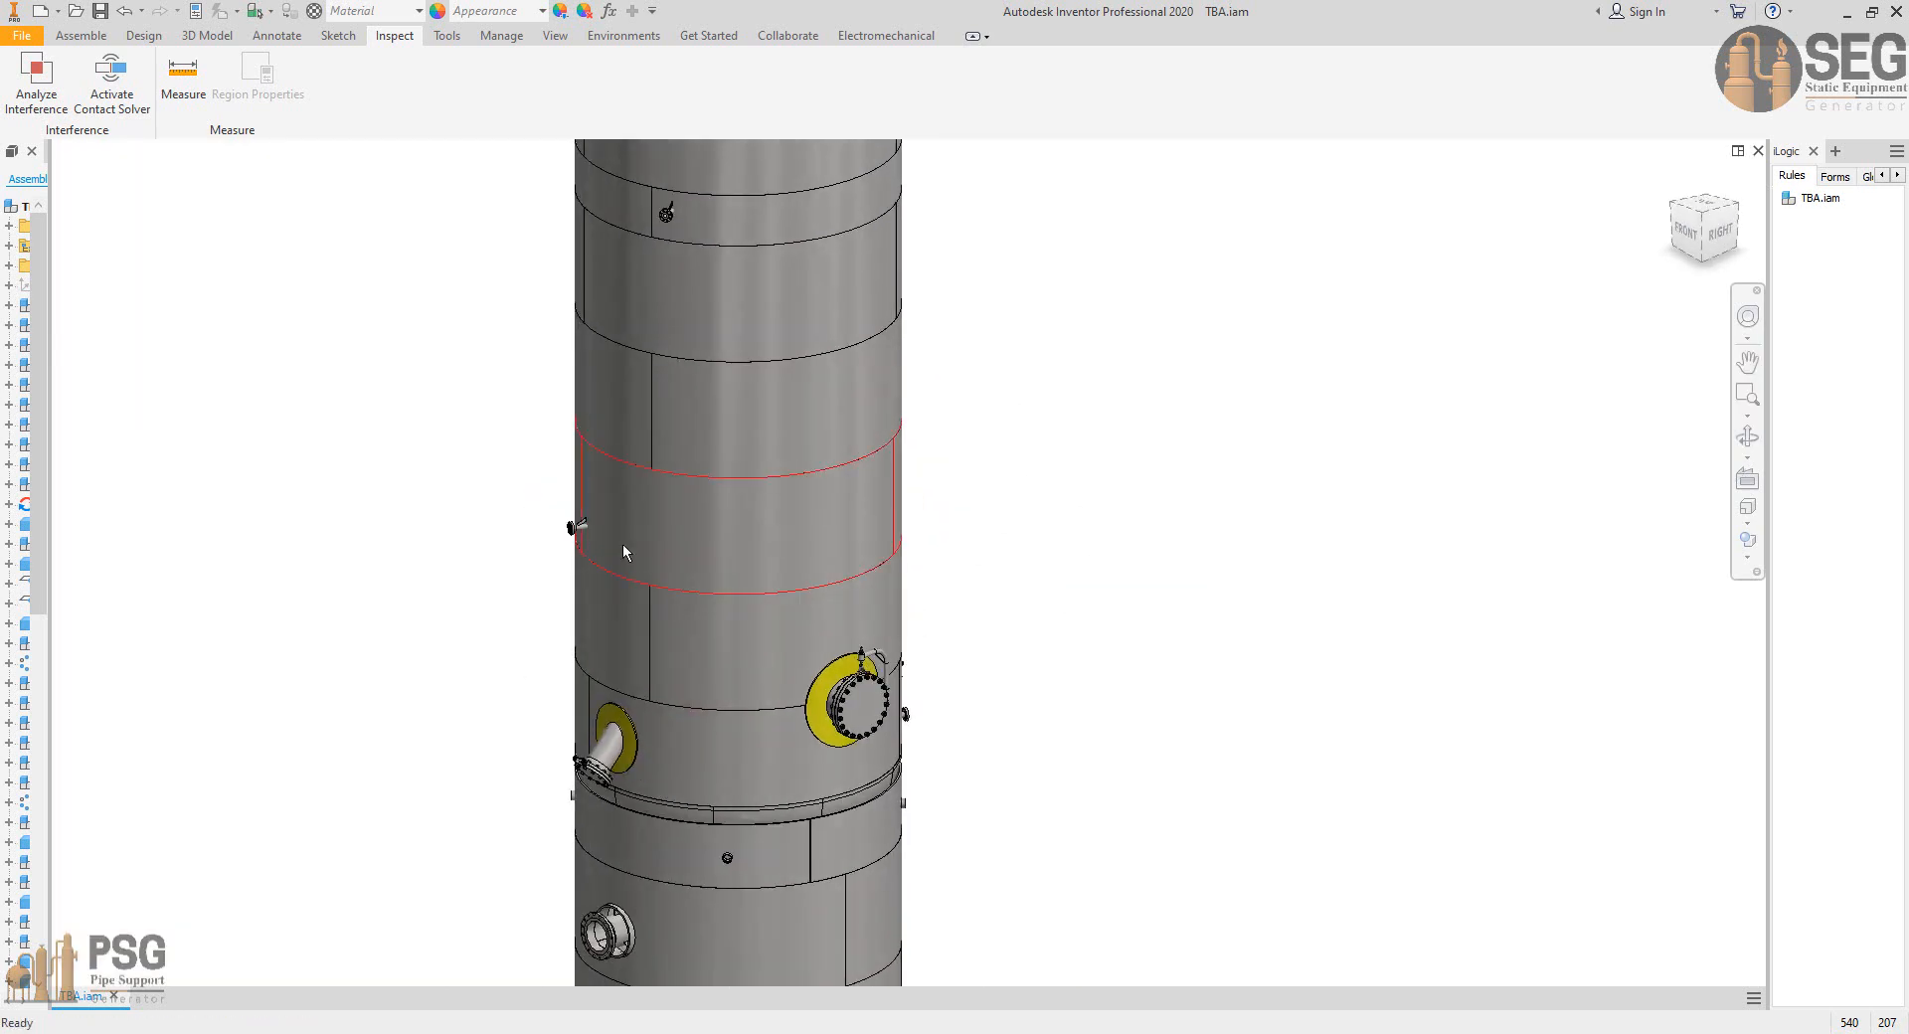
pyautogui.scroll(5, 608, 539)
pyautogui.scroll(-8, 334, 414)
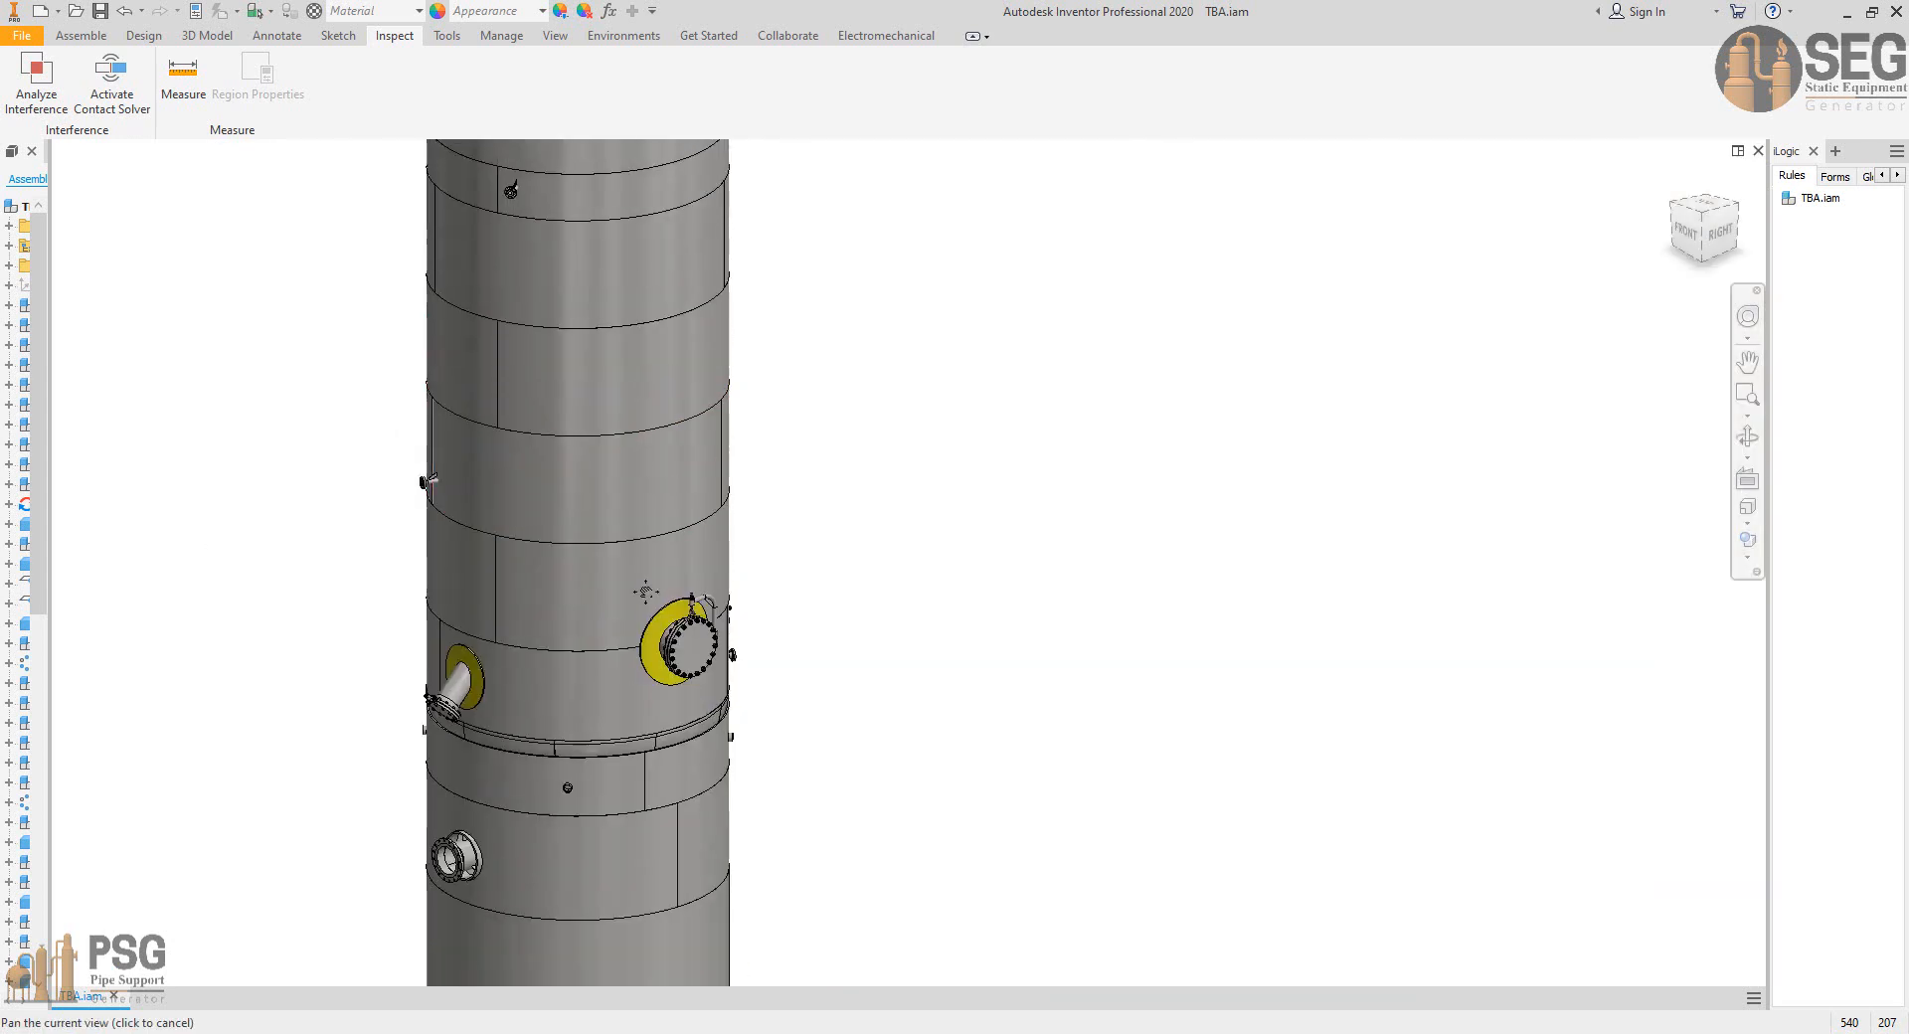
pyautogui.scroll(4, 791, 387)
pyautogui.scroll(3, 756, 388)
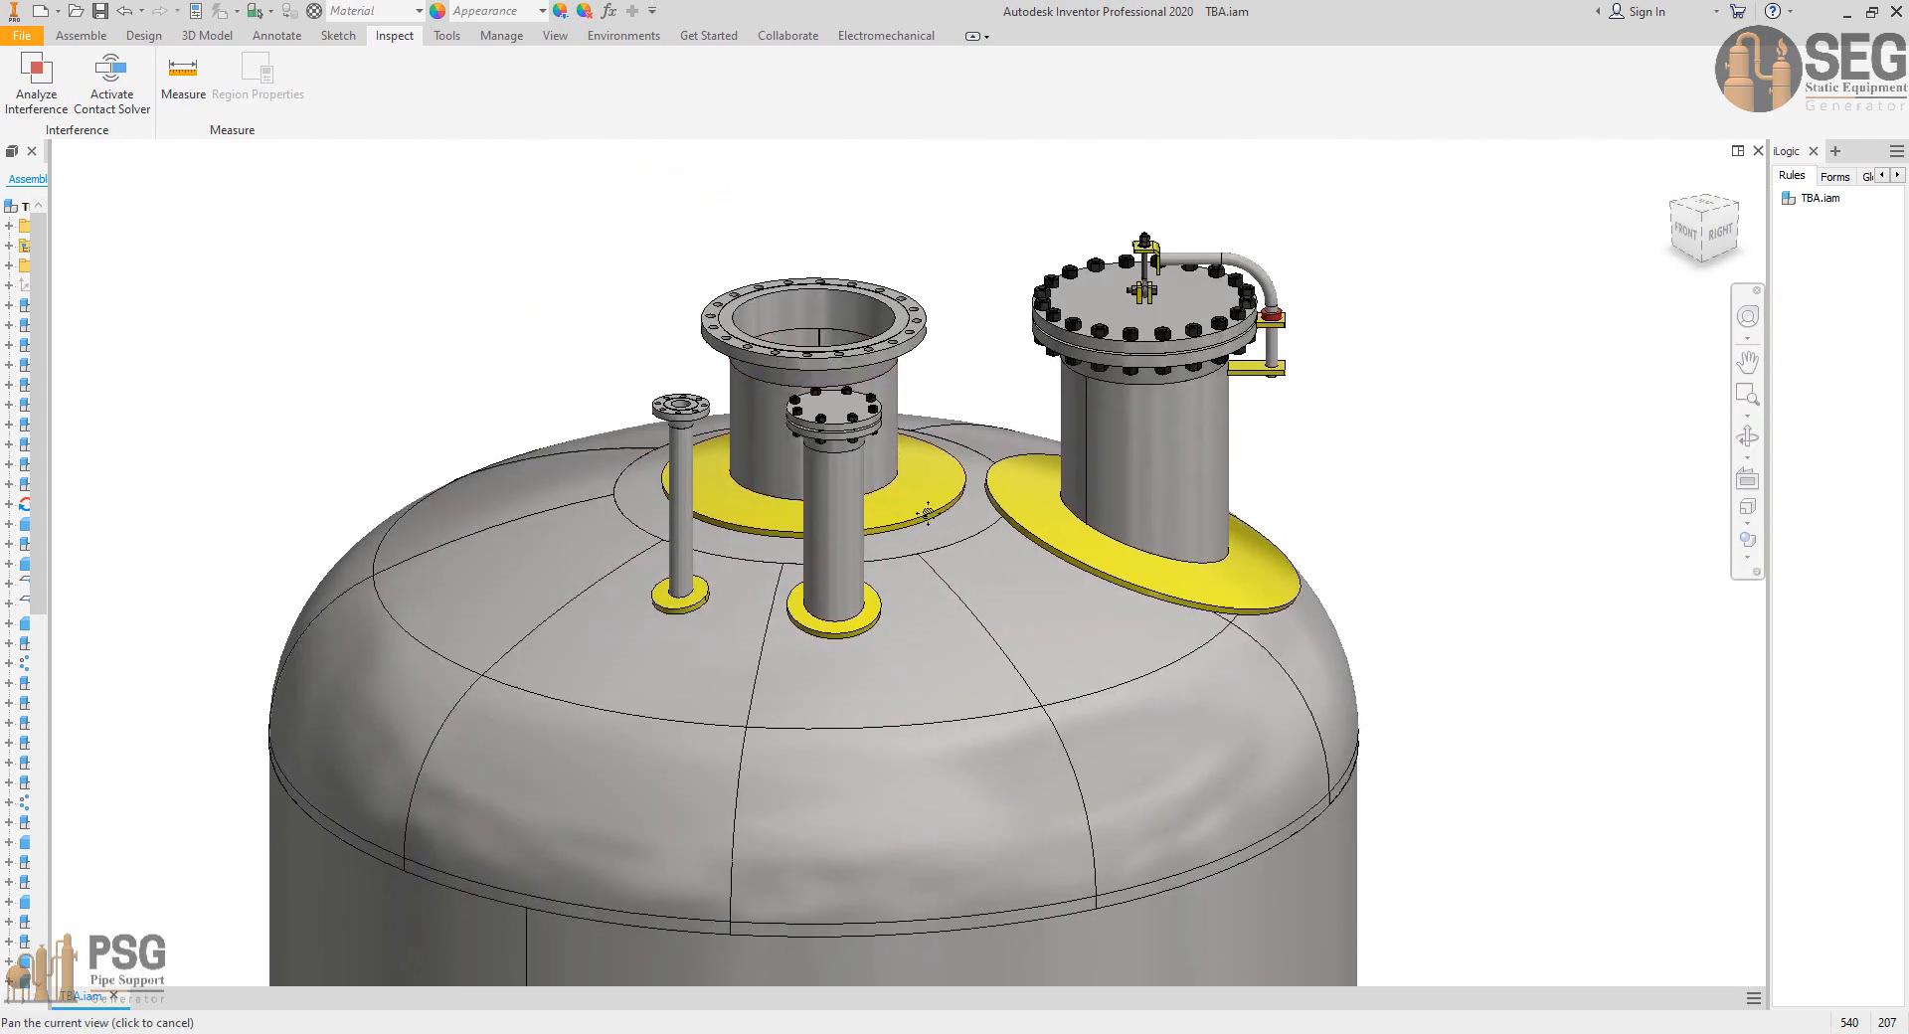
pyautogui.scroll(-3, 1048, 579)
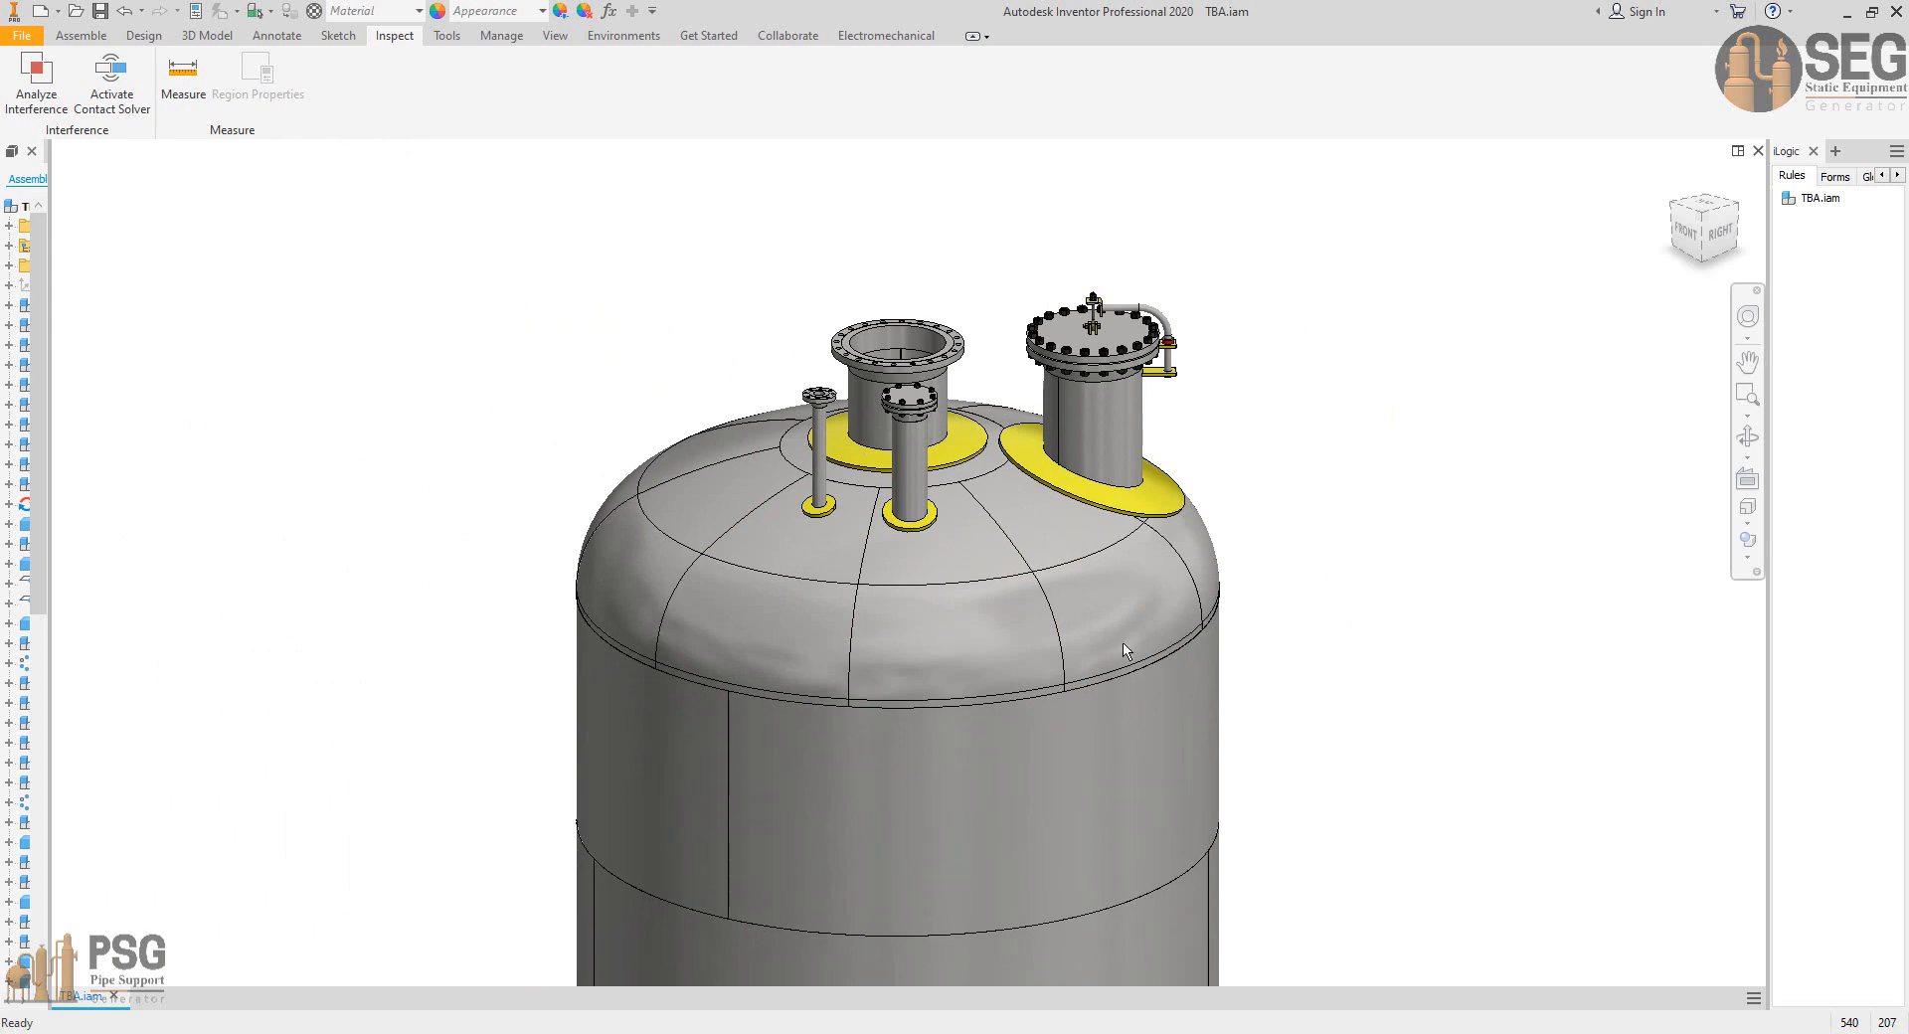
pyautogui.keyDown('shift'); pyautogui.moveTo(1125, 651); pyautogui.dragTo(981, 611, button='middle'); pyautogui.keyUp('shift')
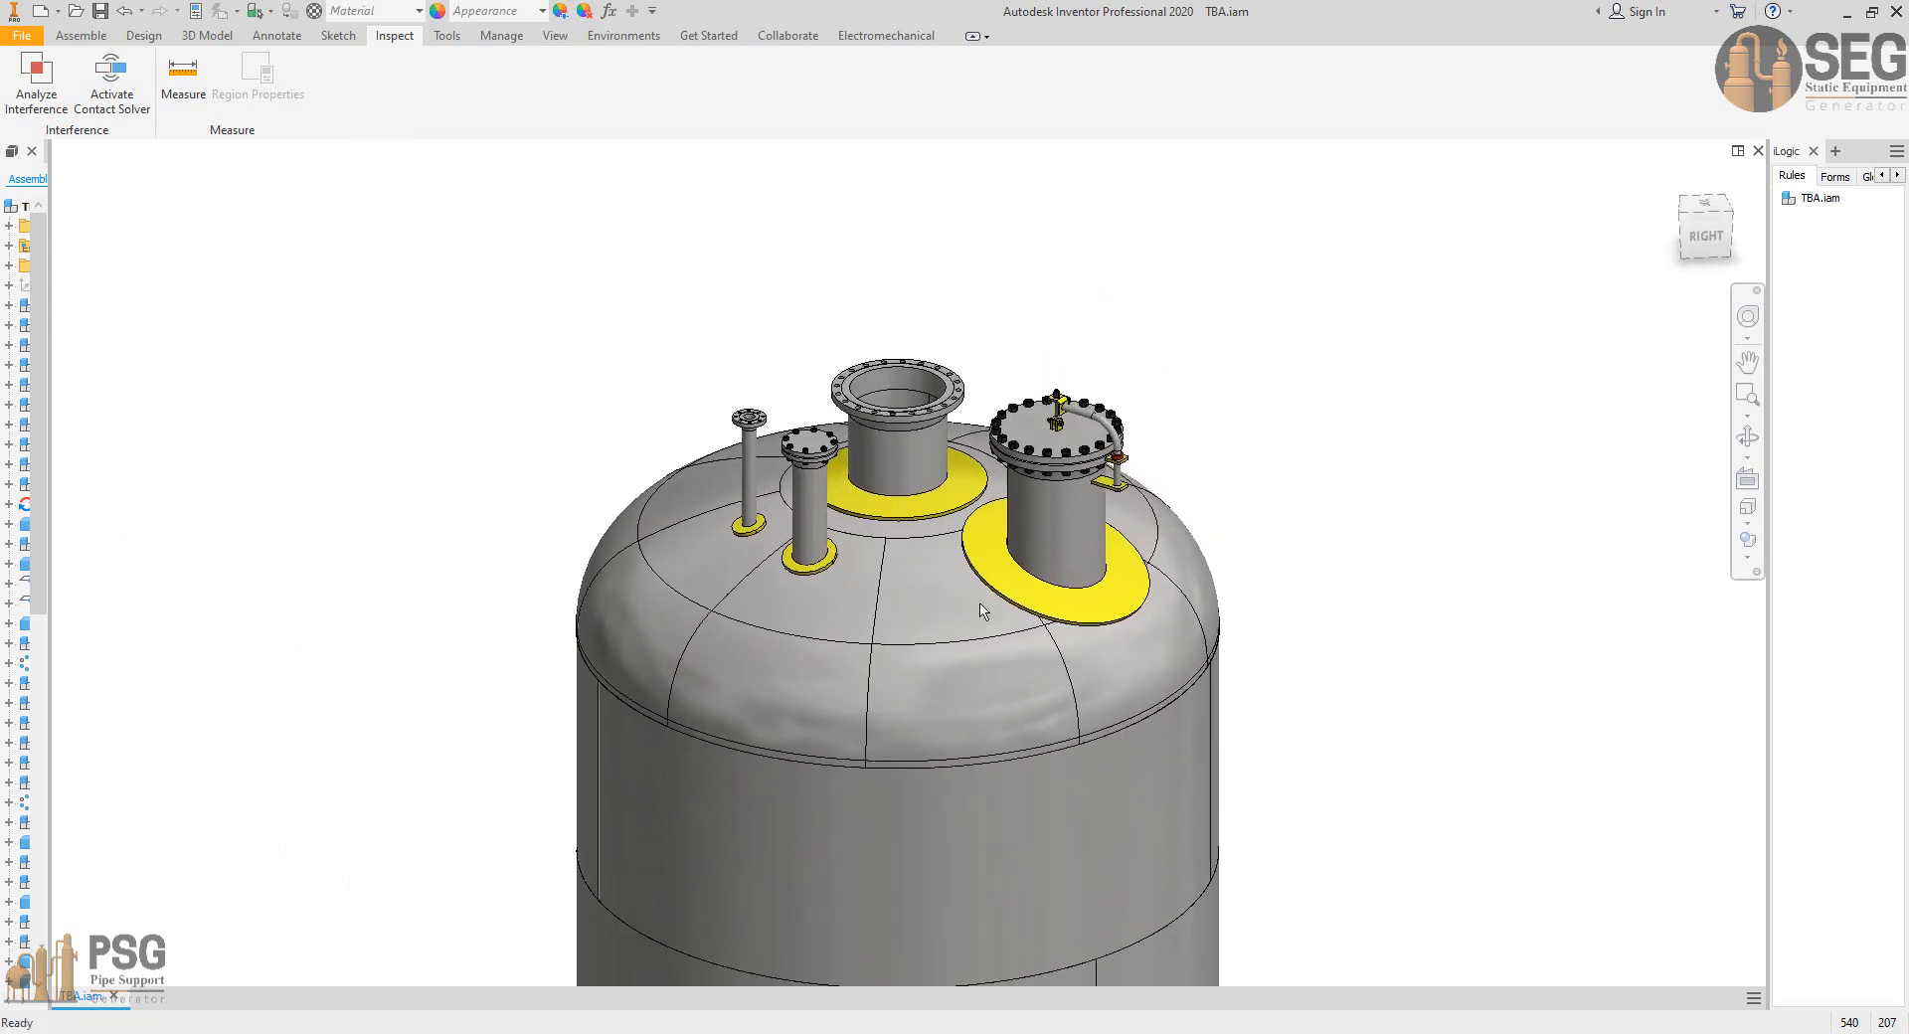
pyautogui.scroll(3, 994, 507)
pyautogui.moveTo(959, 499); pyautogui.dragTo(985, 482, button='middle')
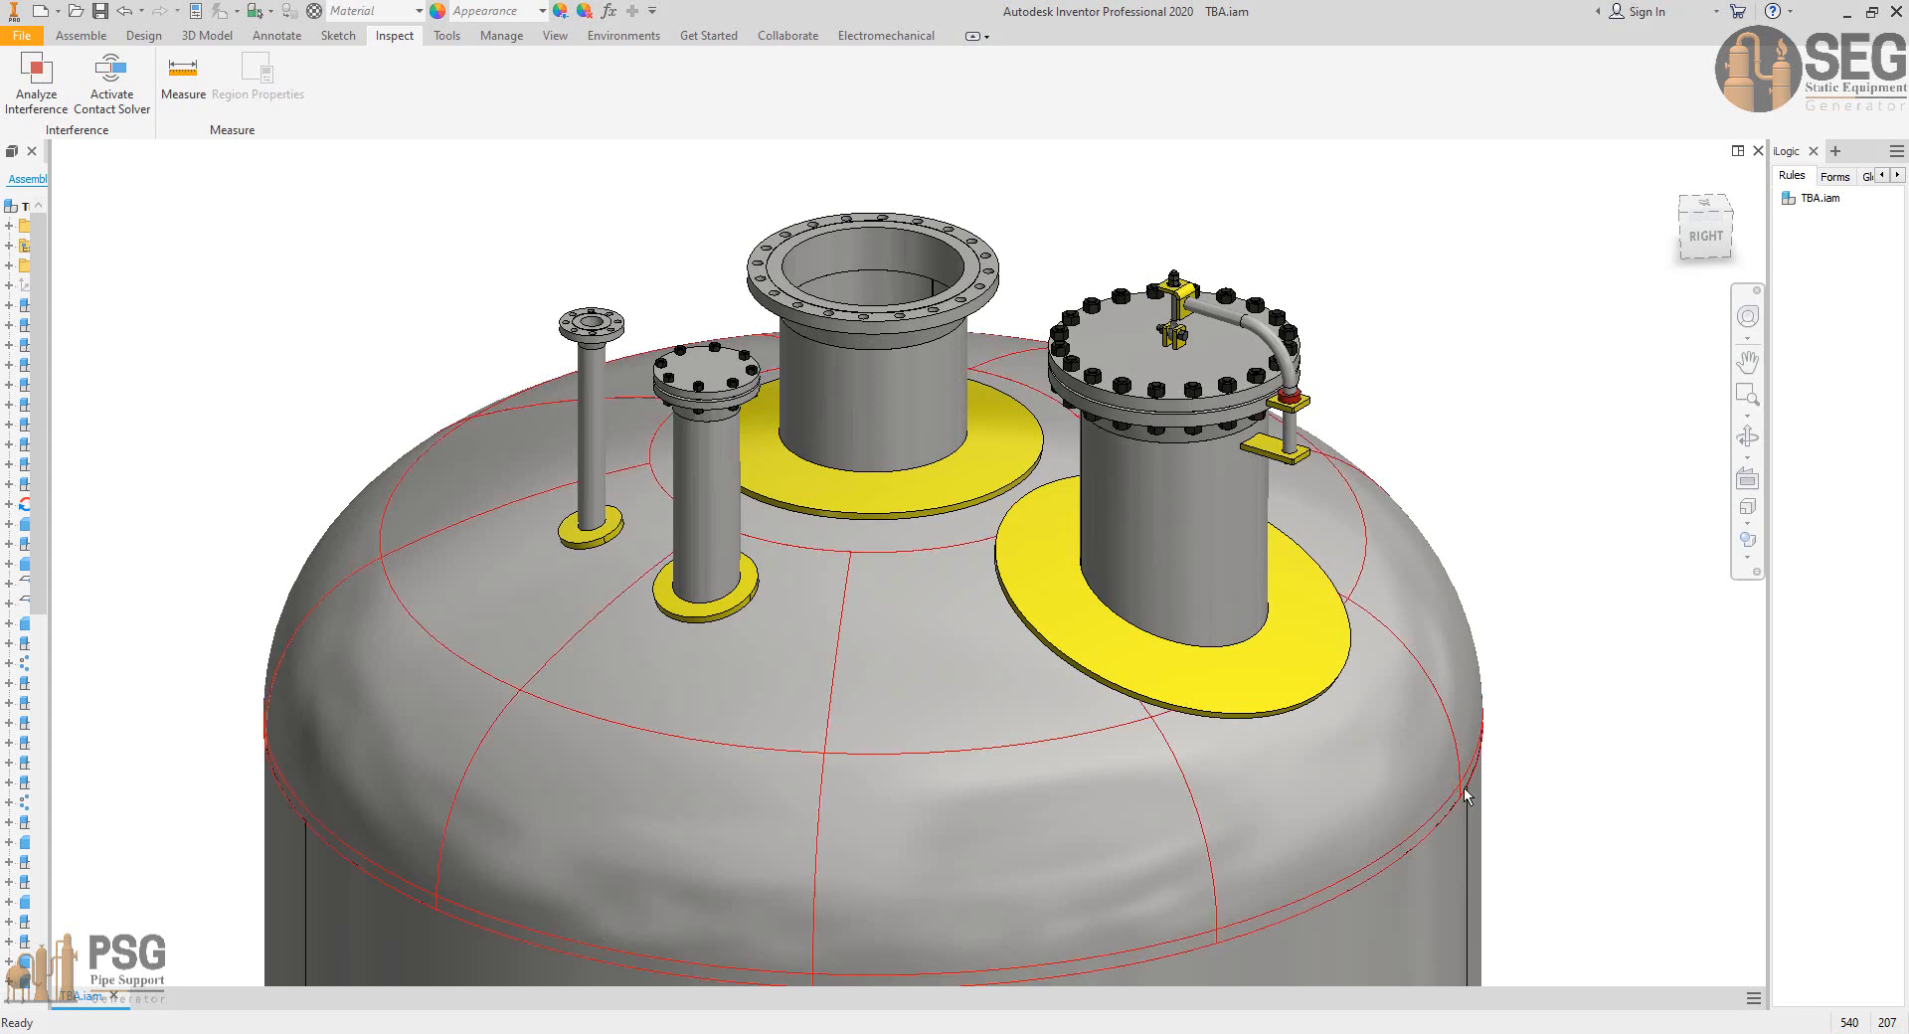
pyautogui.moveTo(1183, 1024)
pyautogui.click(1223, 945)
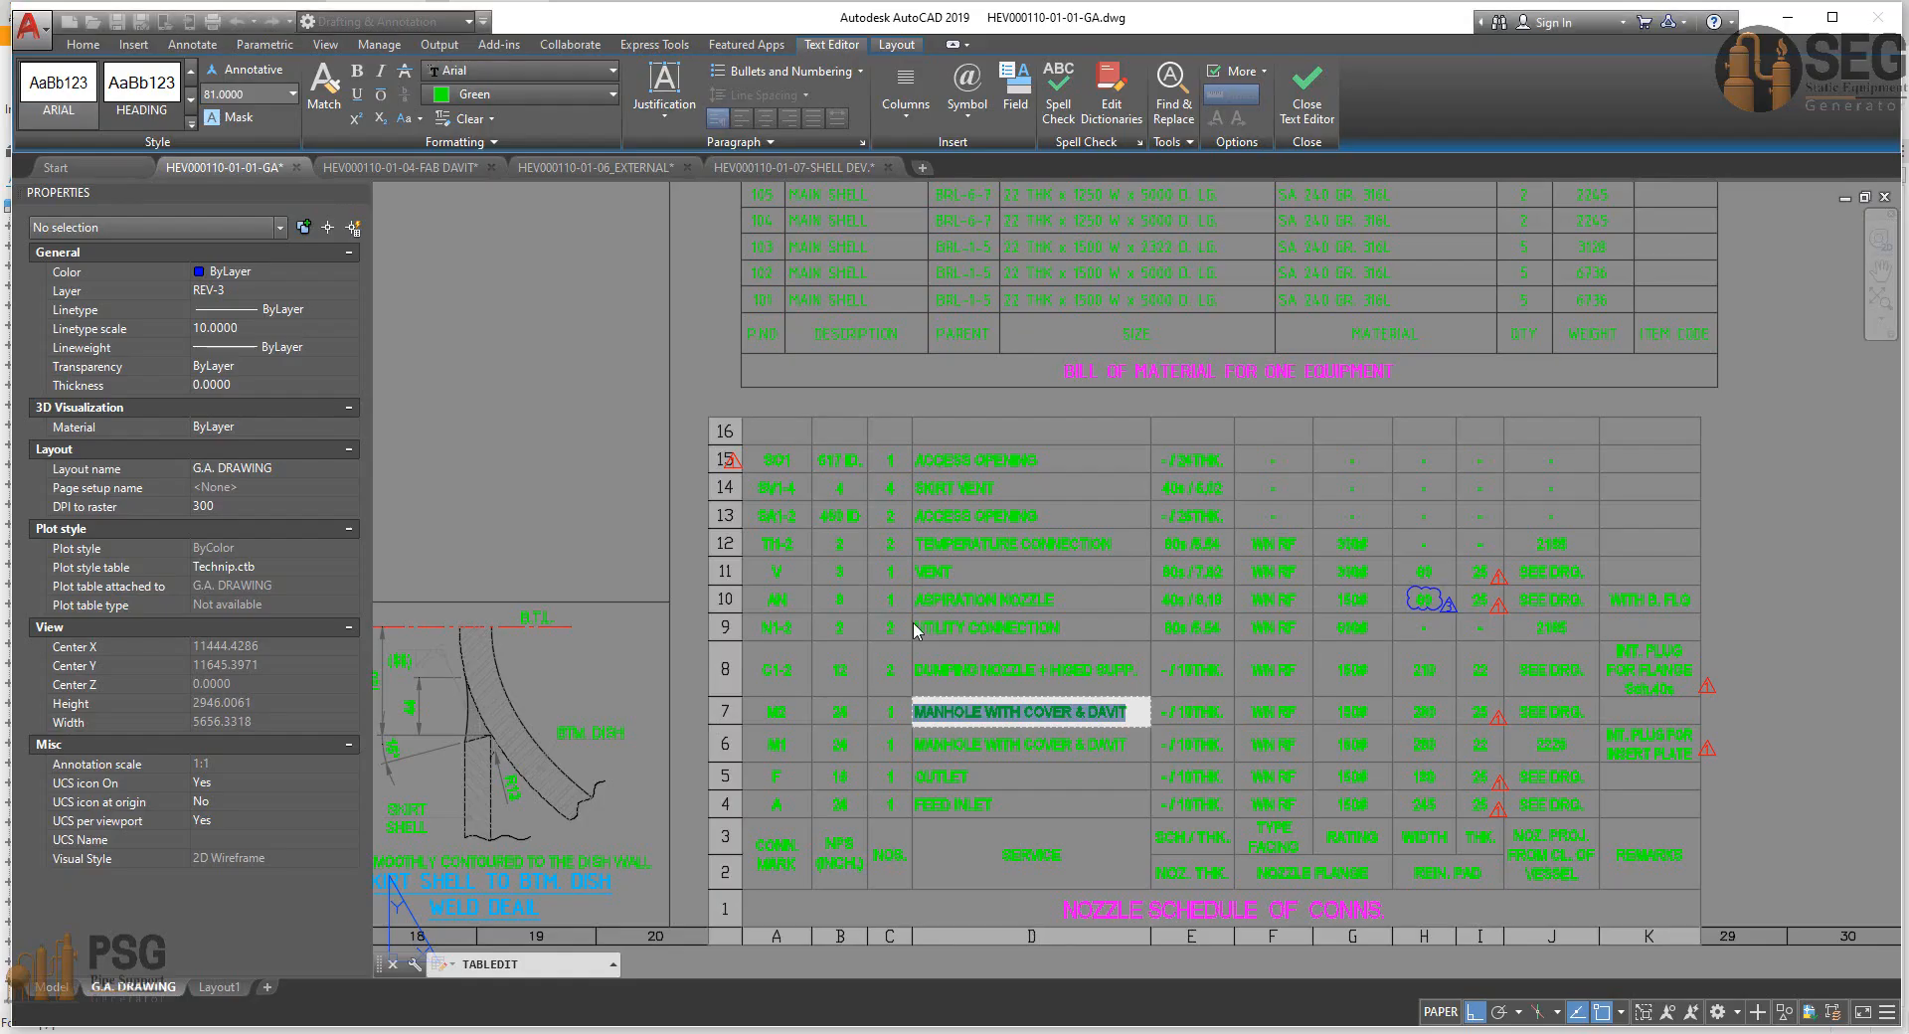
# Leave the nozzle schedule's text editing and examine the top head nozzles, davits and shell courses in the vessel's elevation view.
pyautogui.scroll(-4, 1169, 597)
pyautogui.moveTo(658, 330); pyautogui.dragTo(812, 516, button='middle')
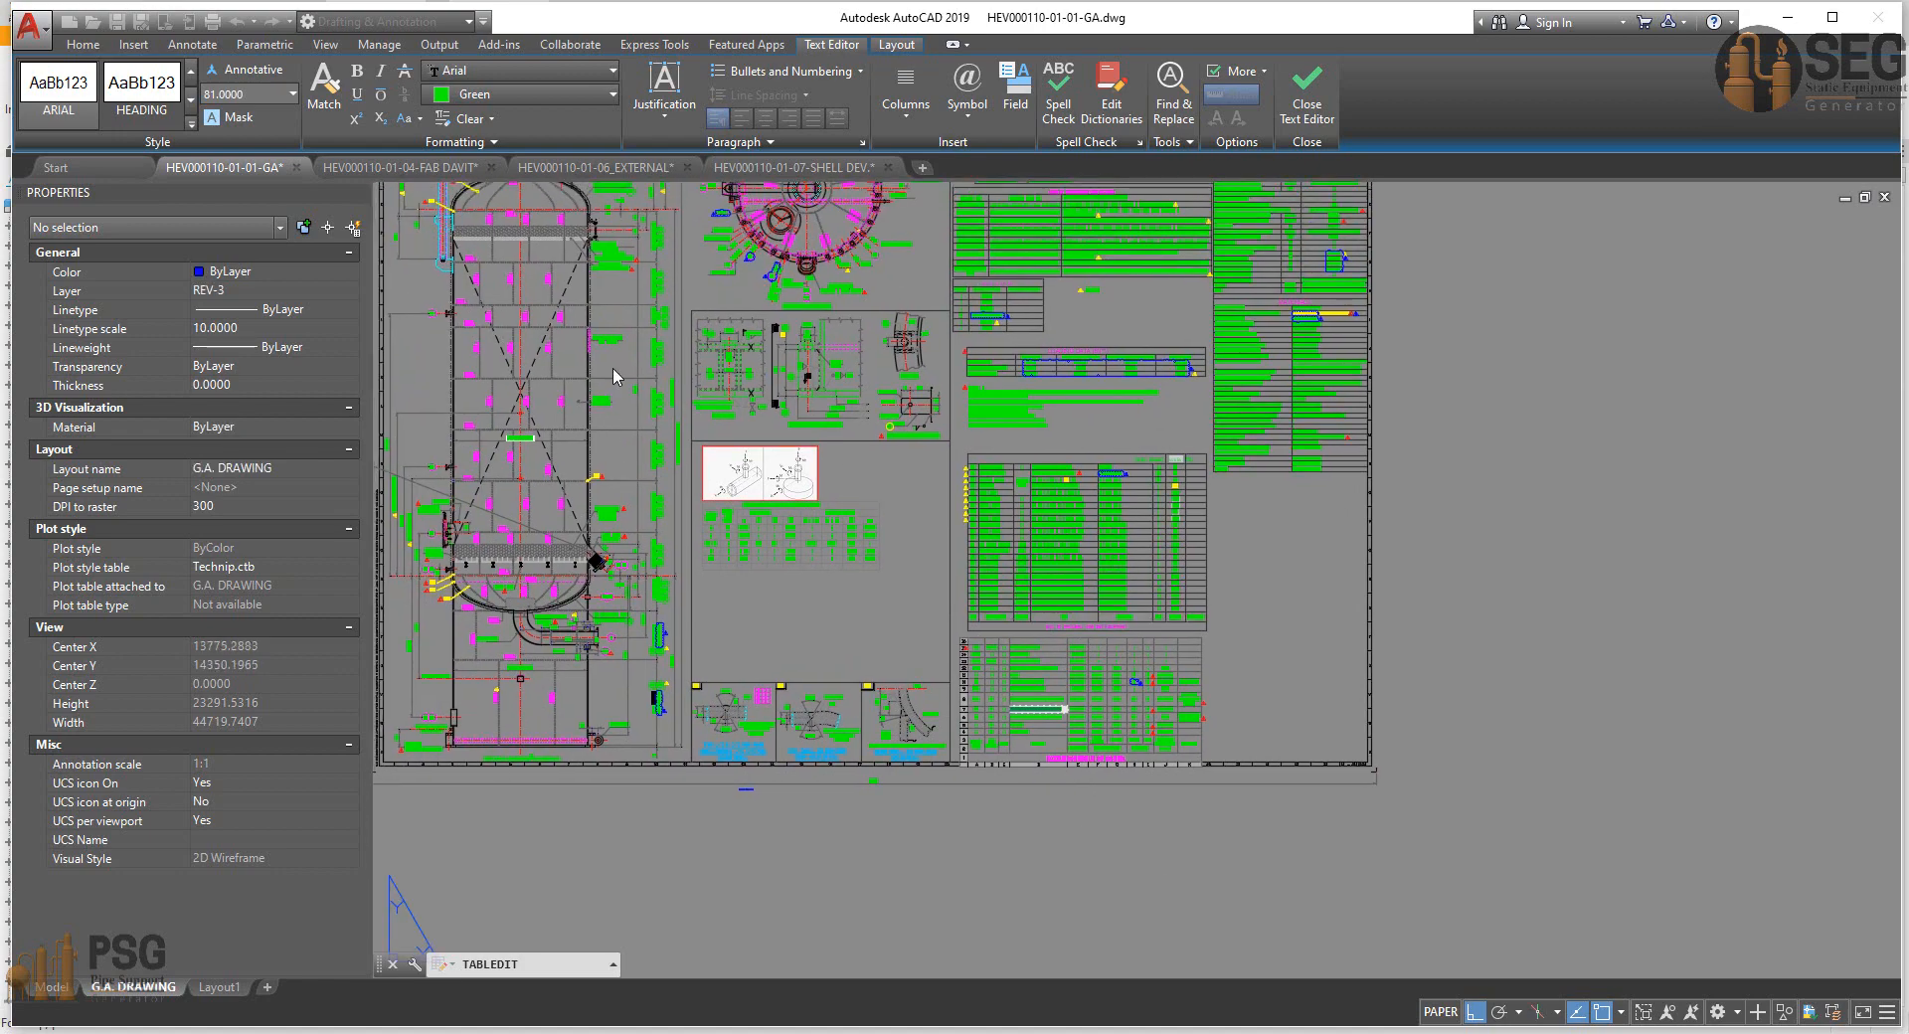
pyautogui.press('Escape')
pyautogui.scroll(6, 685, 416)
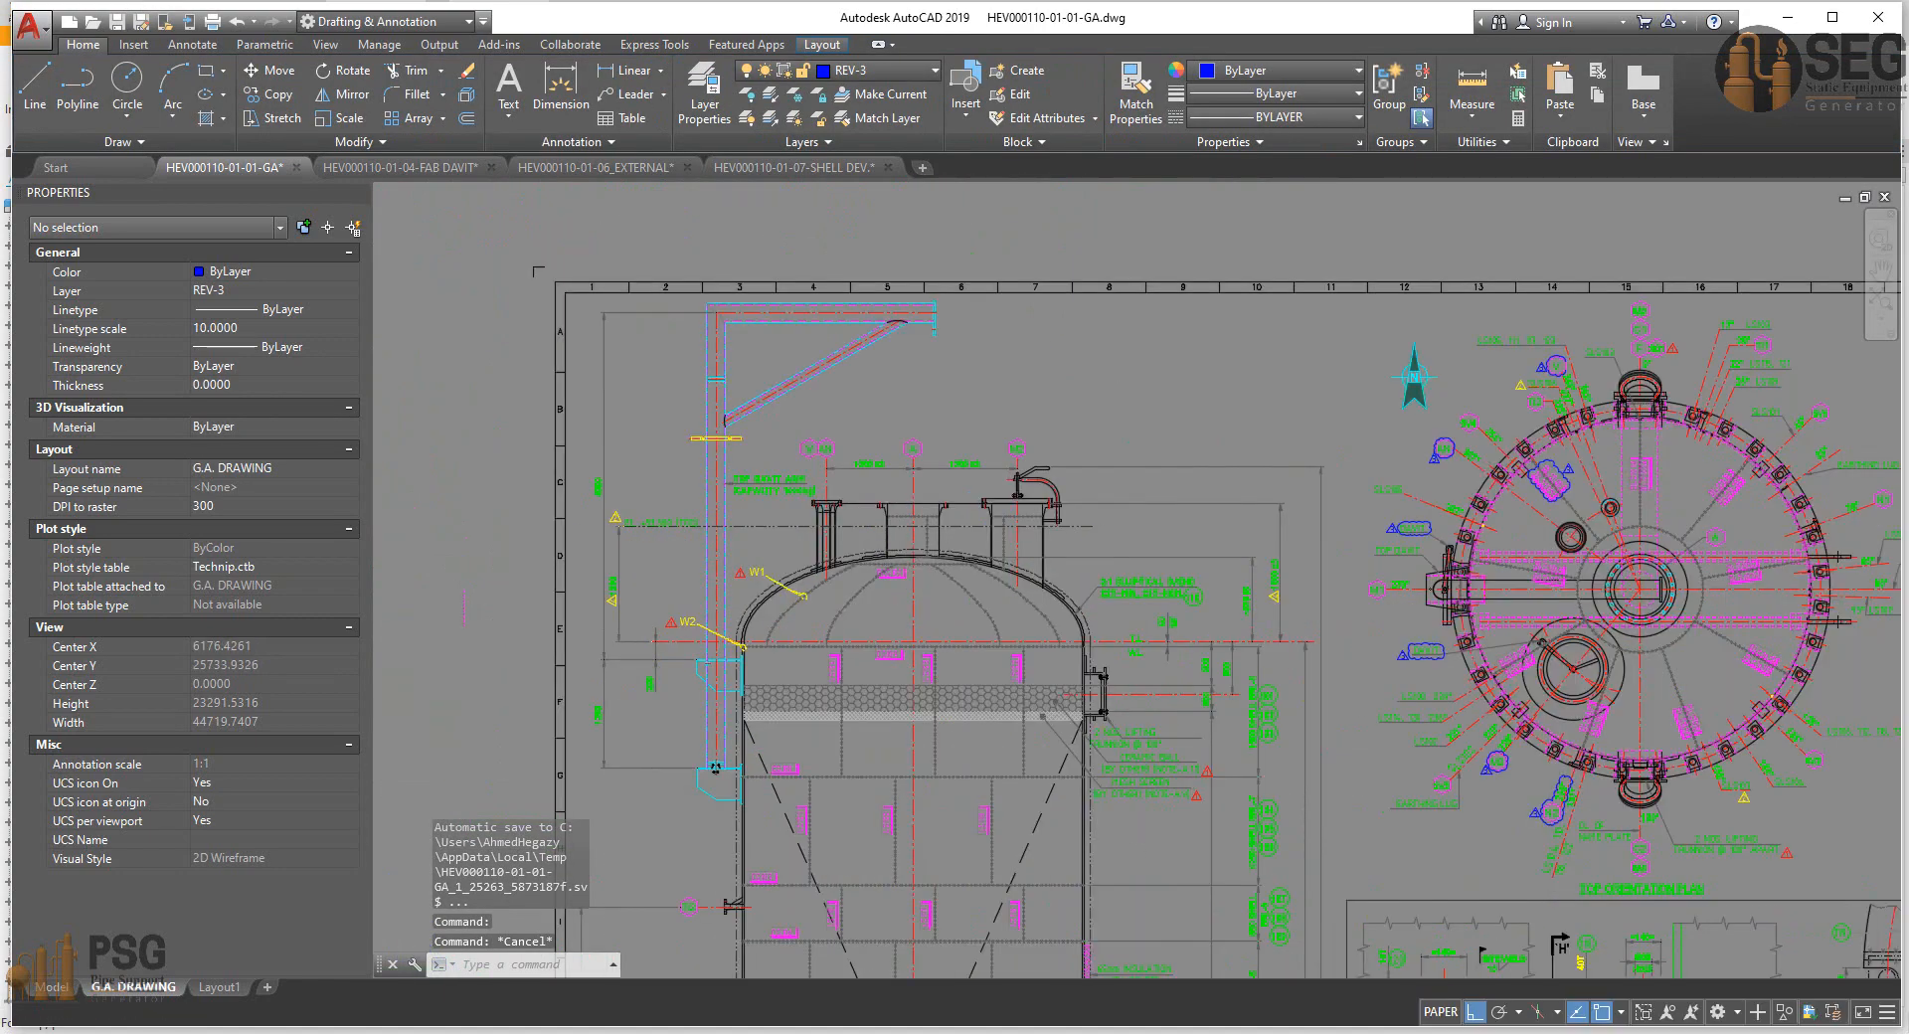
pyautogui.moveTo(779, 521); pyautogui.dragTo(759, 560, button='middle')
pyautogui.scroll(-3, 597, 676)
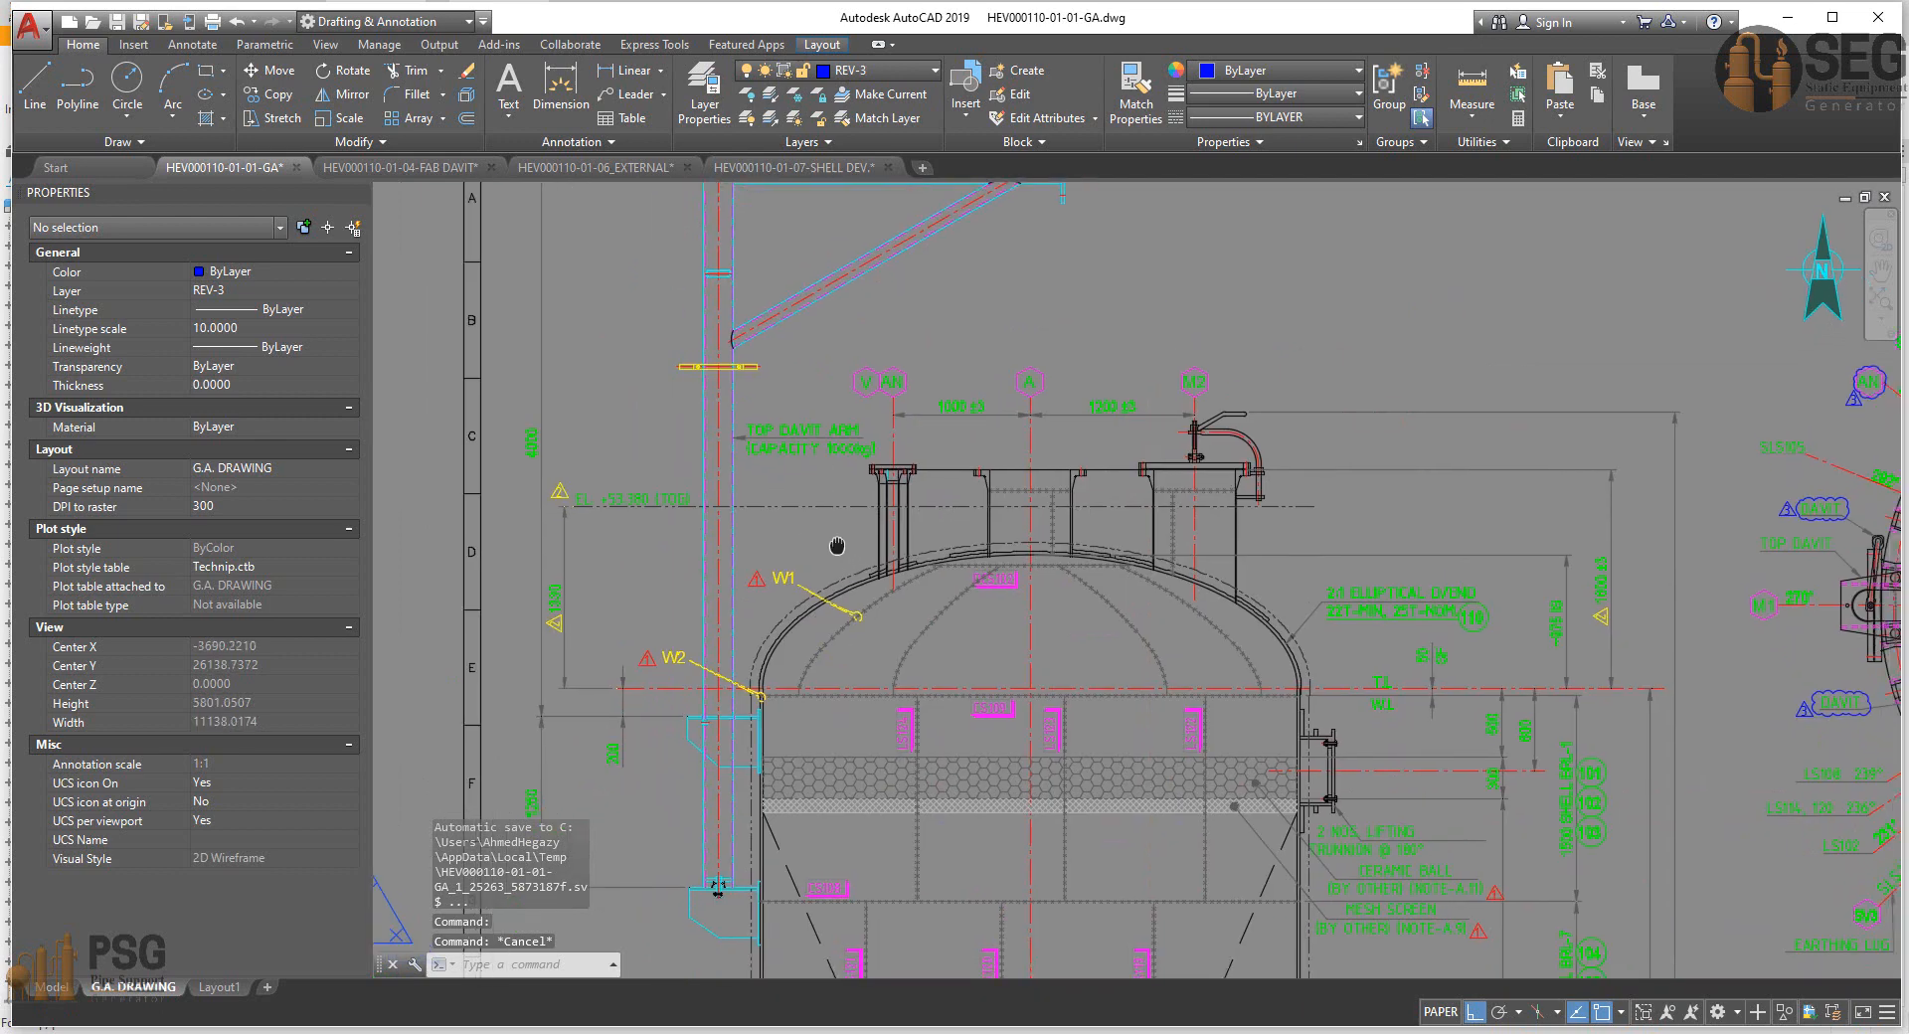
pyautogui.scroll(-1, 640, 952)
pyautogui.moveTo(640, 952); pyautogui.dragTo(485, 793, button='middle')
pyautogui.scroll(1, 485, 793)
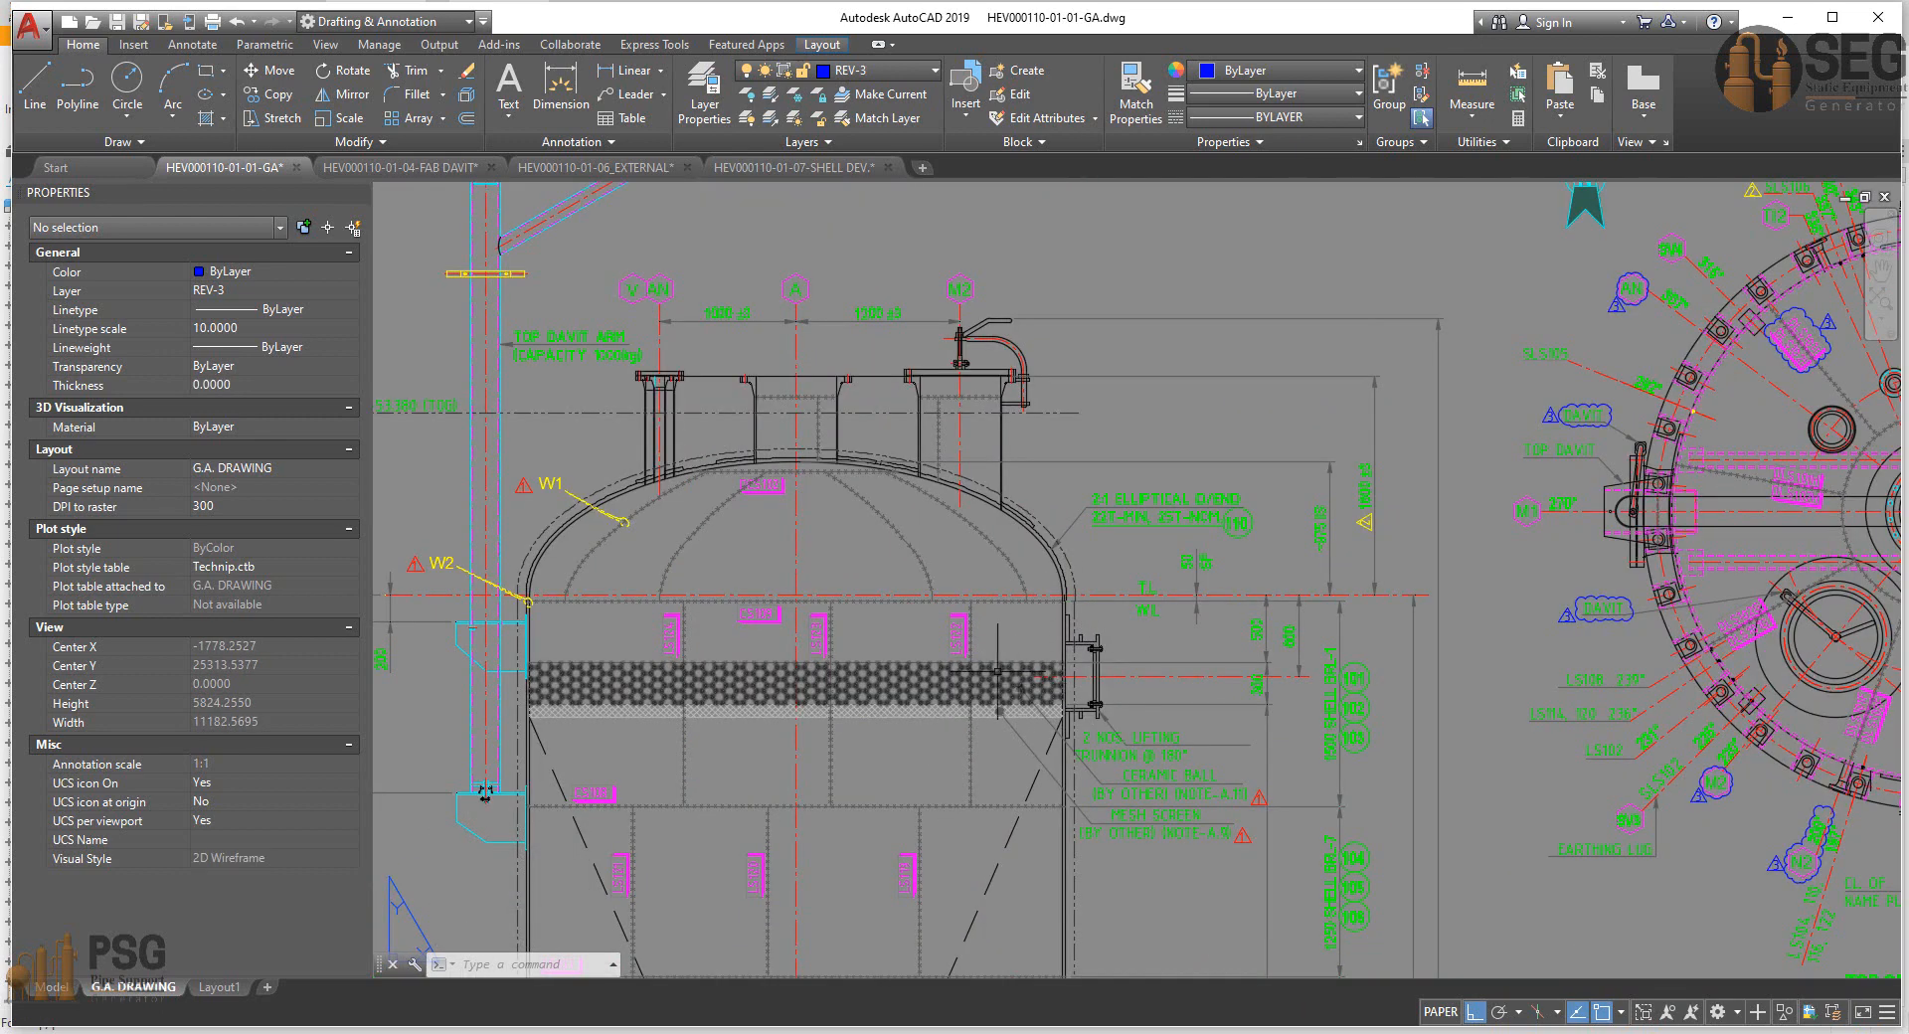
pyautogui.scroll(-2, 997, 671)
pyautogui.moveTo(998, 671); pyautogui.dragTo(1004, 311, button='middle')
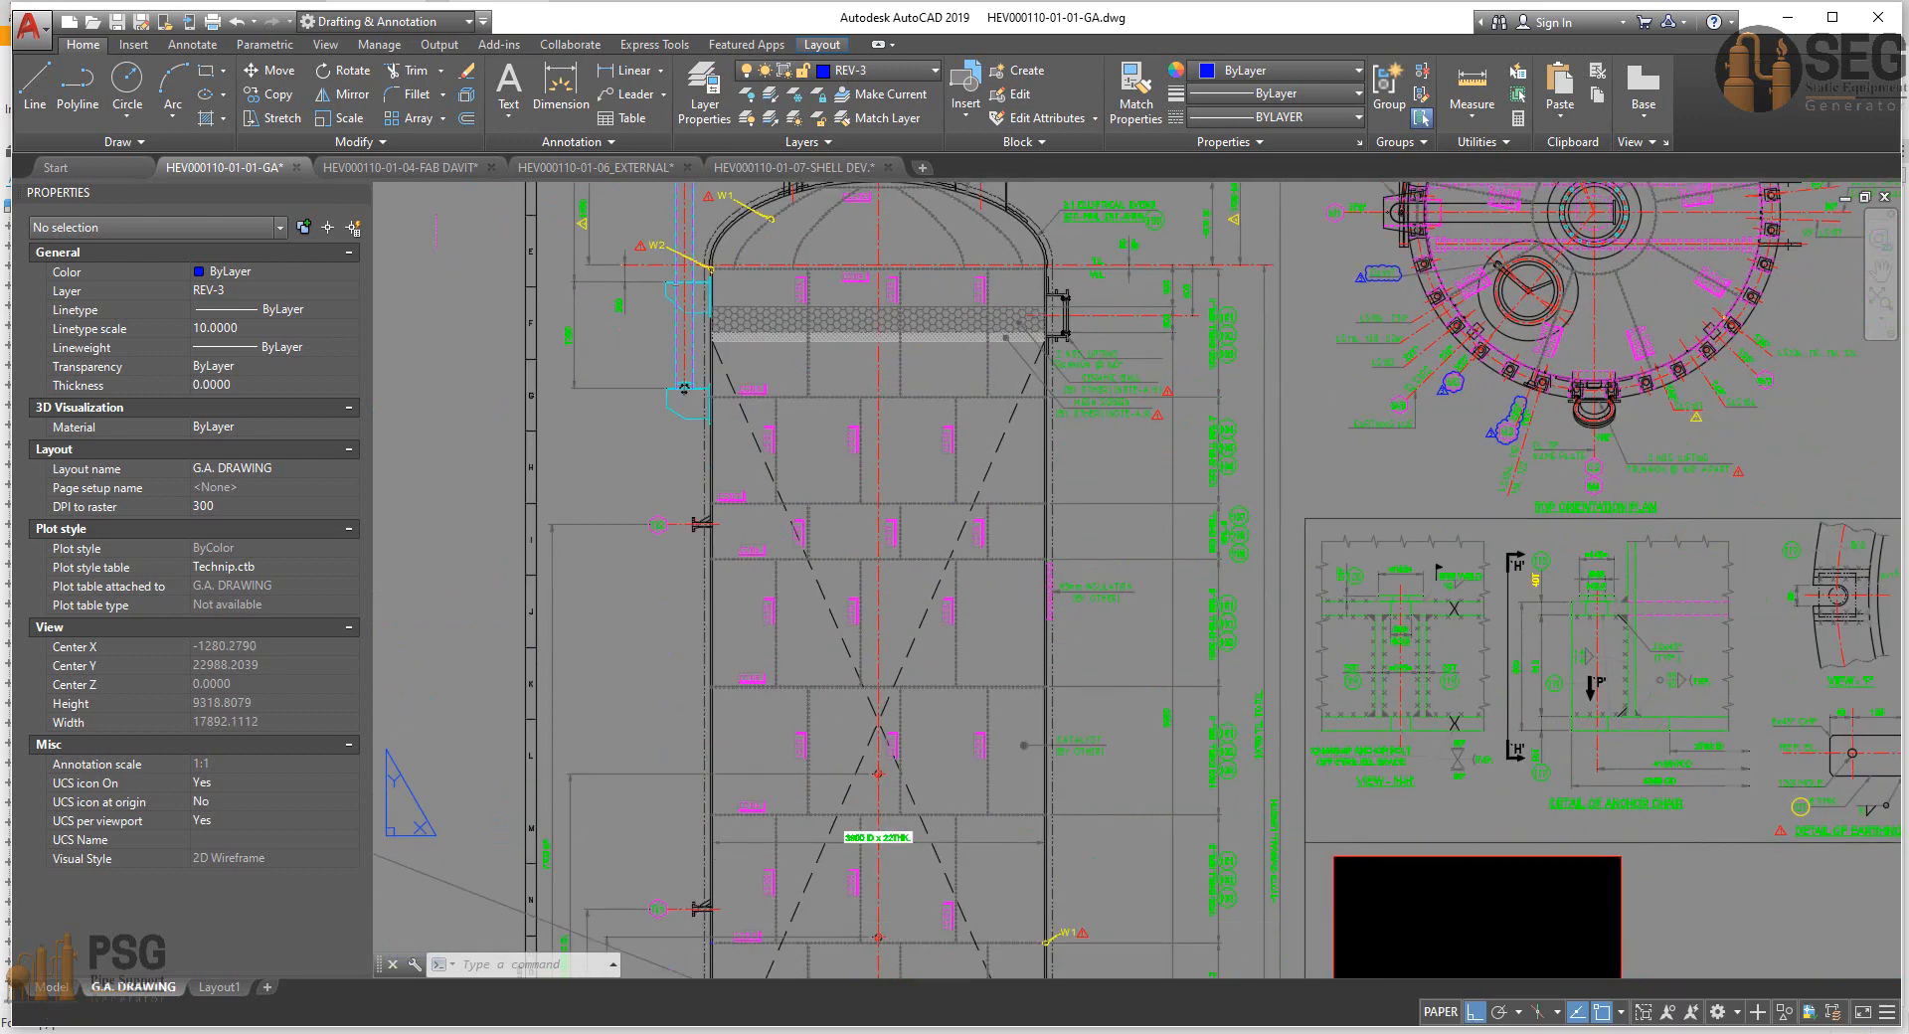
pyautogui.scroll(2, 956, 644)
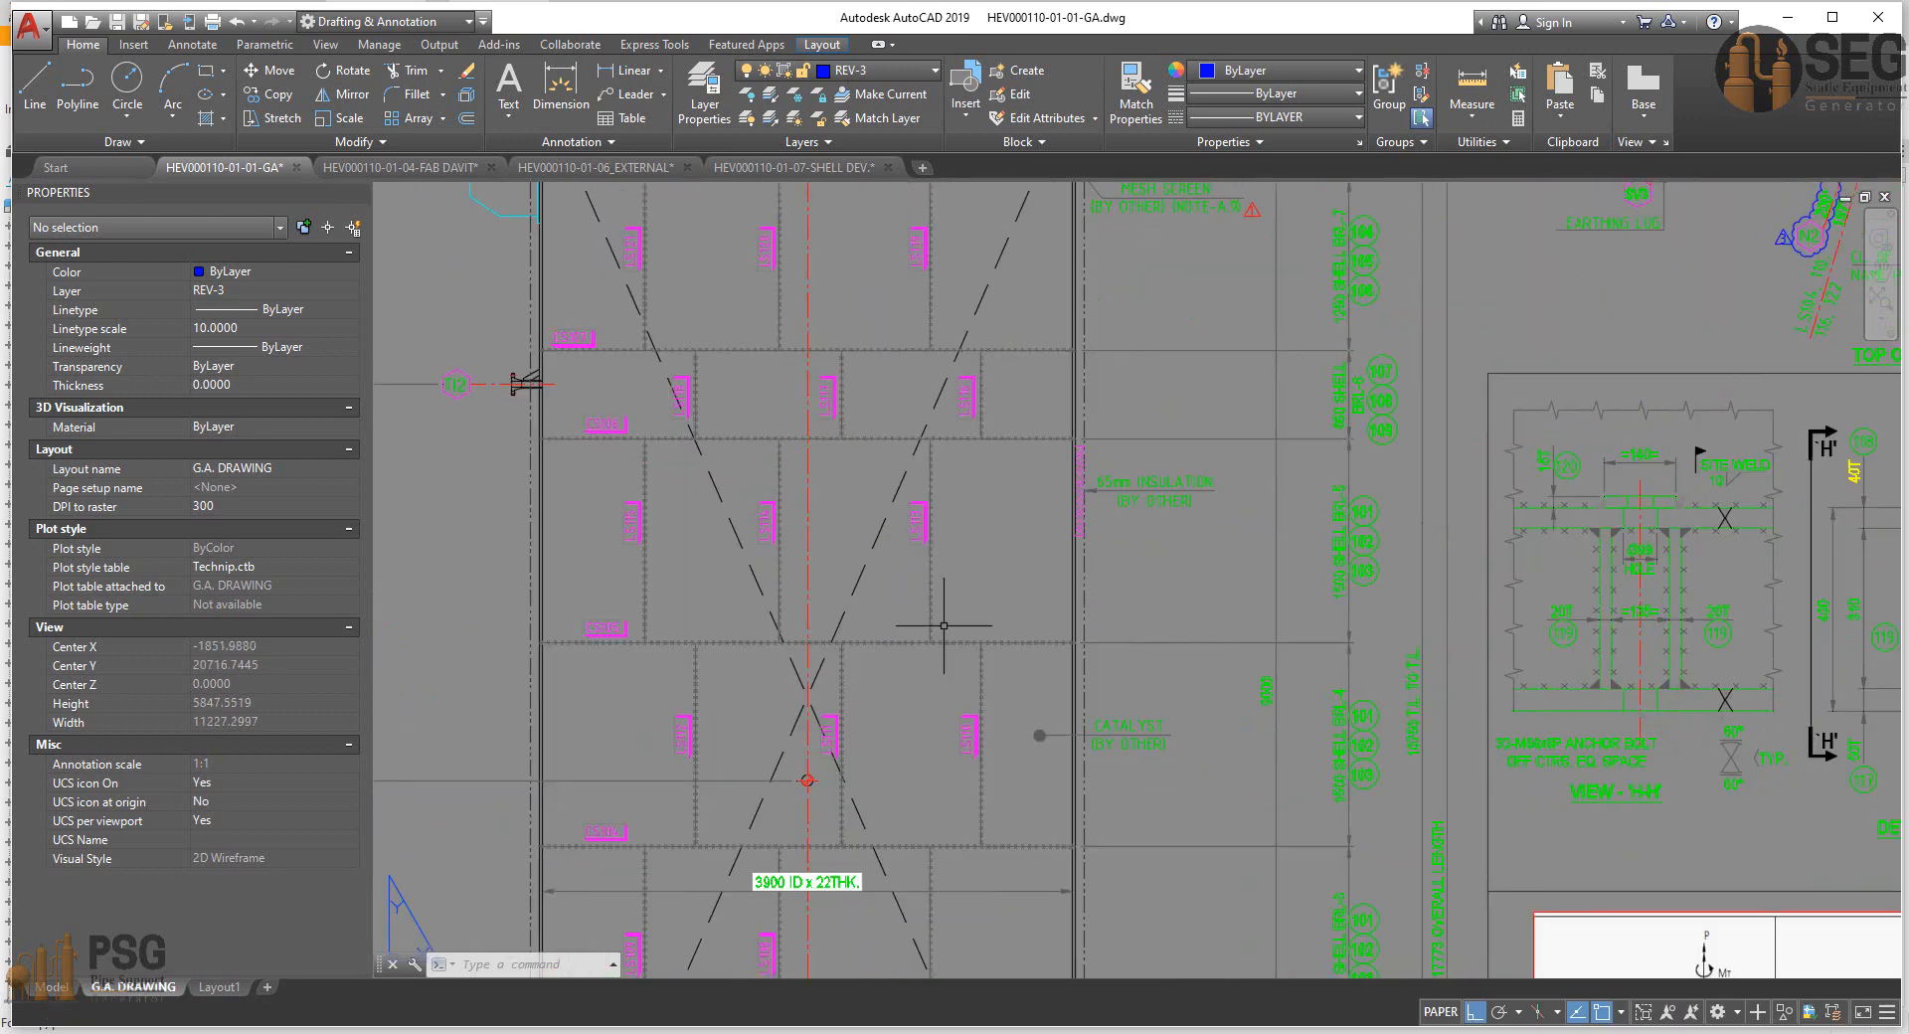